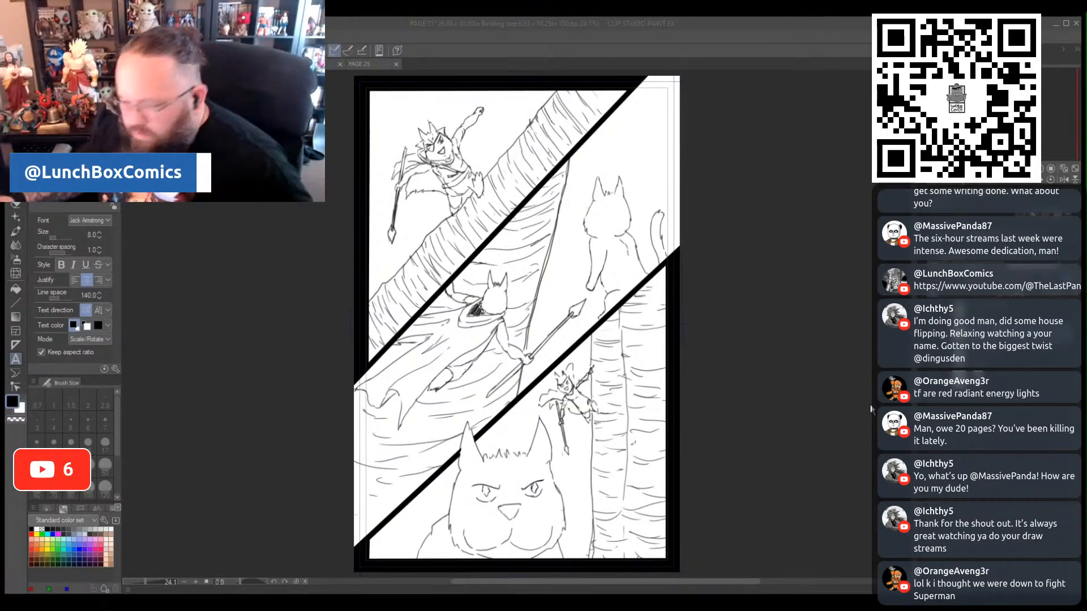
- Fade the page's sketch lines to light grey and set up the size 8 mechanical pencil with black as drawing colour
key(c)
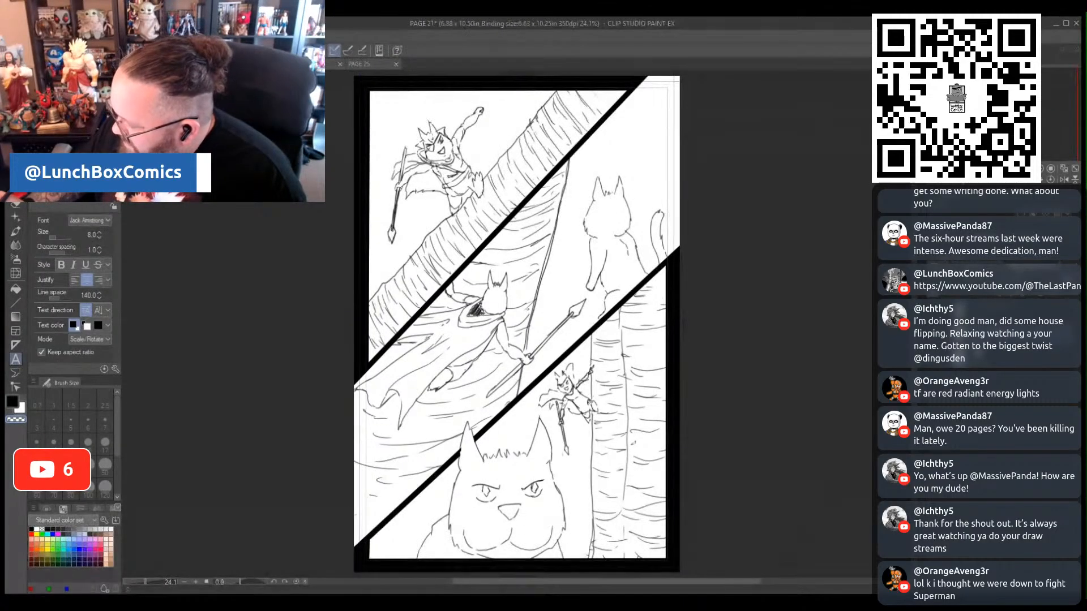
key(Delete)
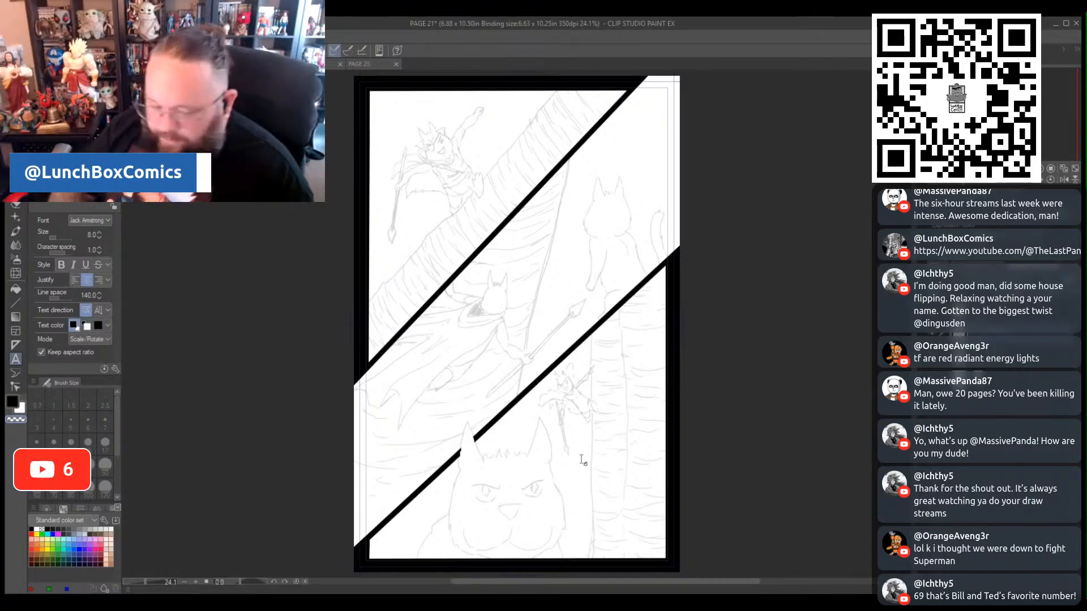
key(p)
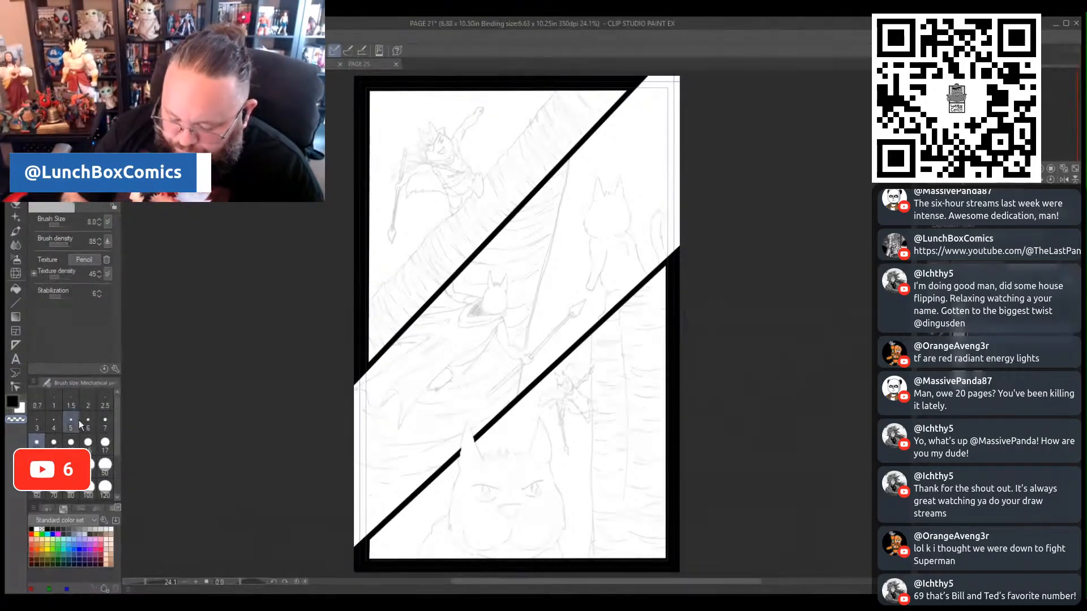
click(13, 402)
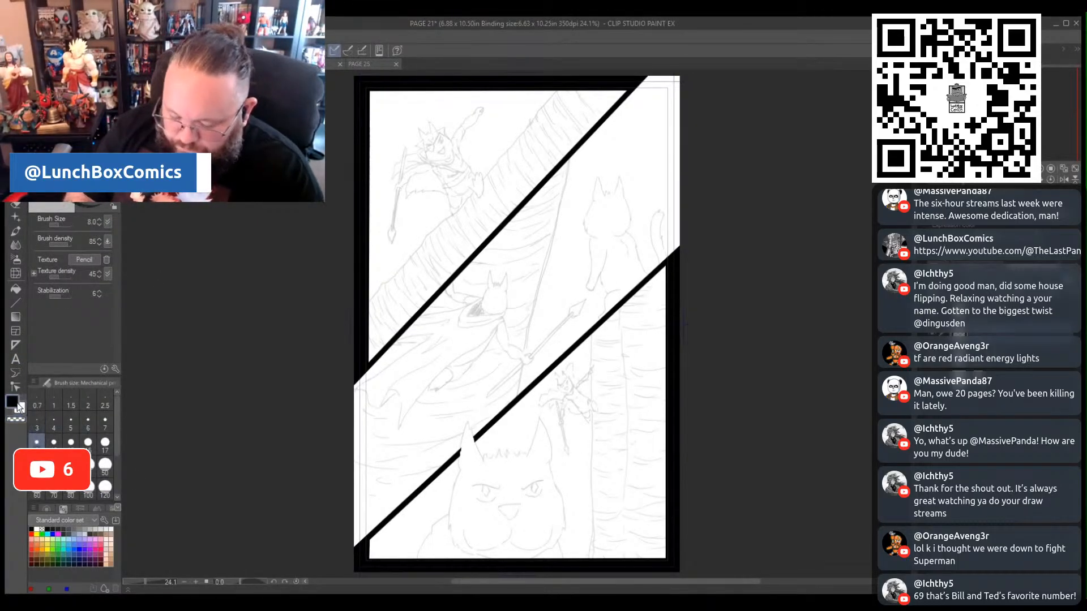
- Ink the leaping character's open eye with pupil and eyebrow, plus the open mouth and short lip line, in the first panel
drag(147, 582, 152, 584)
drag(498, 164, 499, 538)
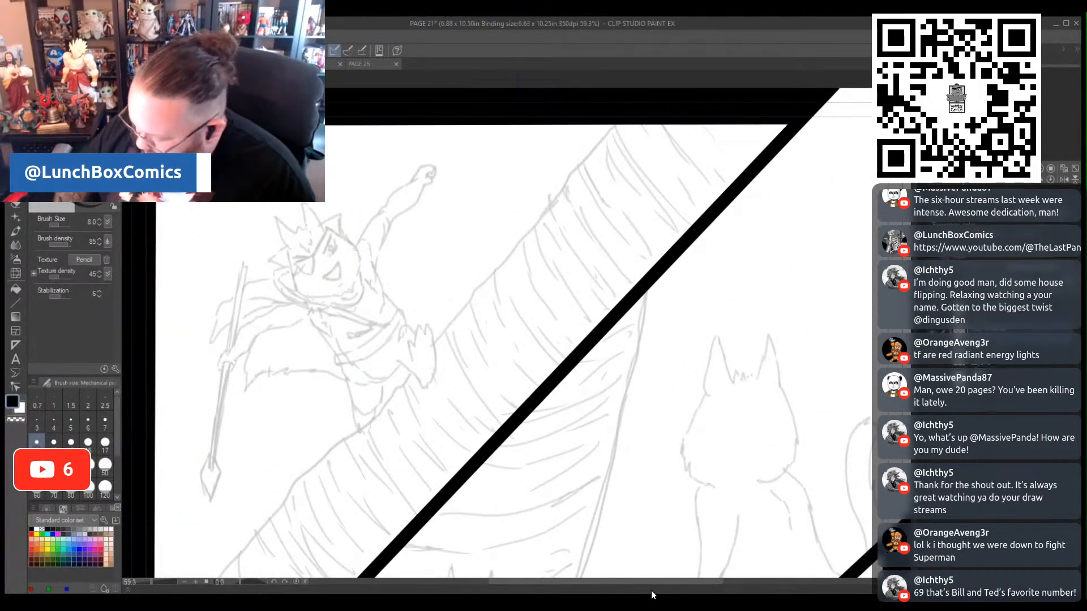
drag(650, 582, 617, 582)
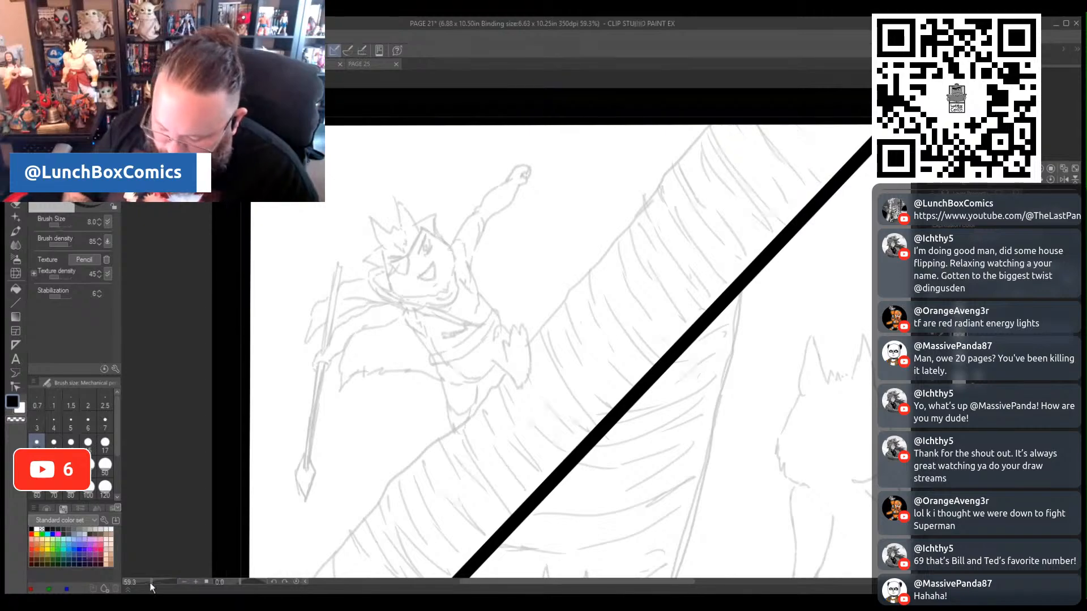
drag(151, 583, 158, 588)
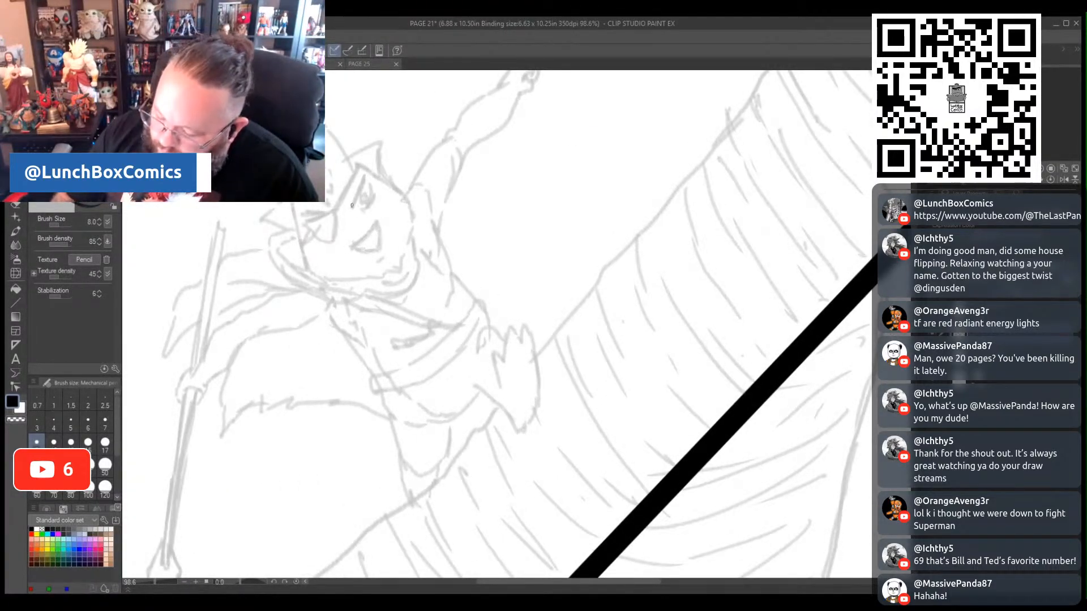
drag(350, 205, 367, 174)
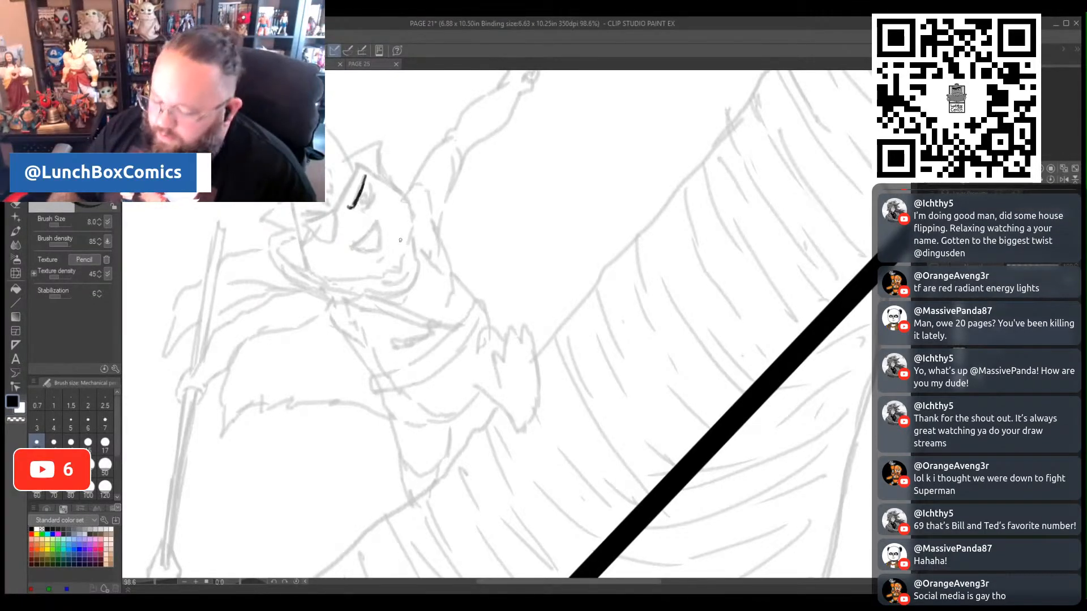
drag(350, 209, 366, 171)
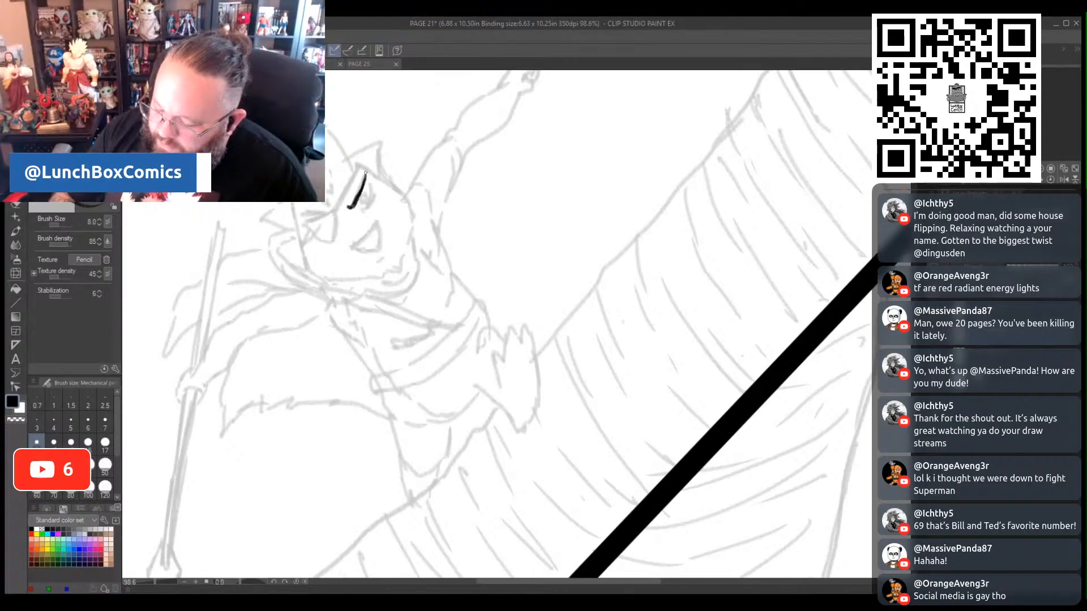
drag(361, 211, 371, 186)
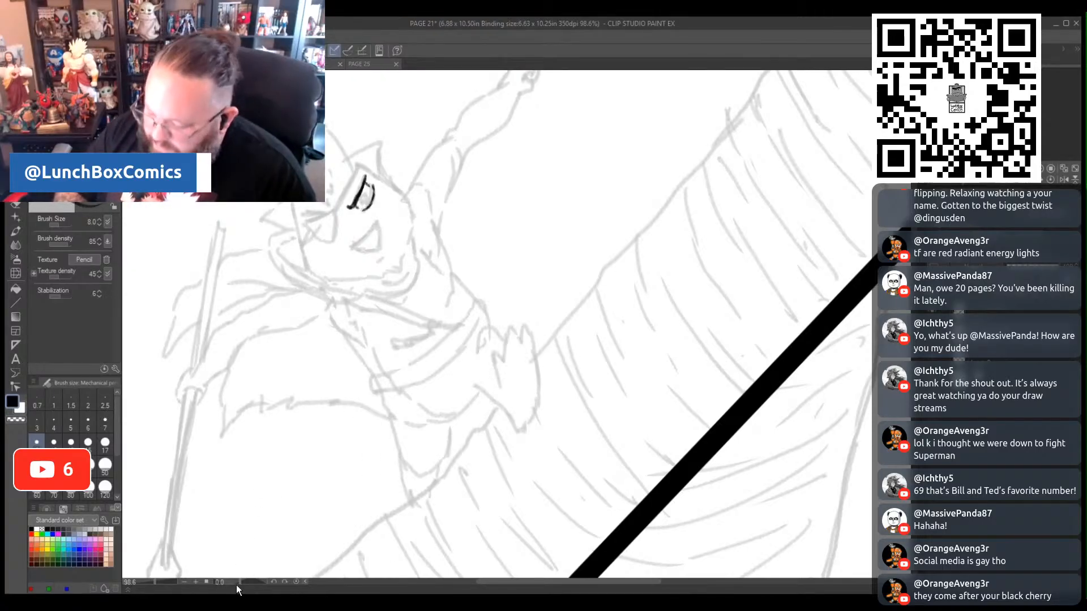
drag(240, 582, 246, 583)
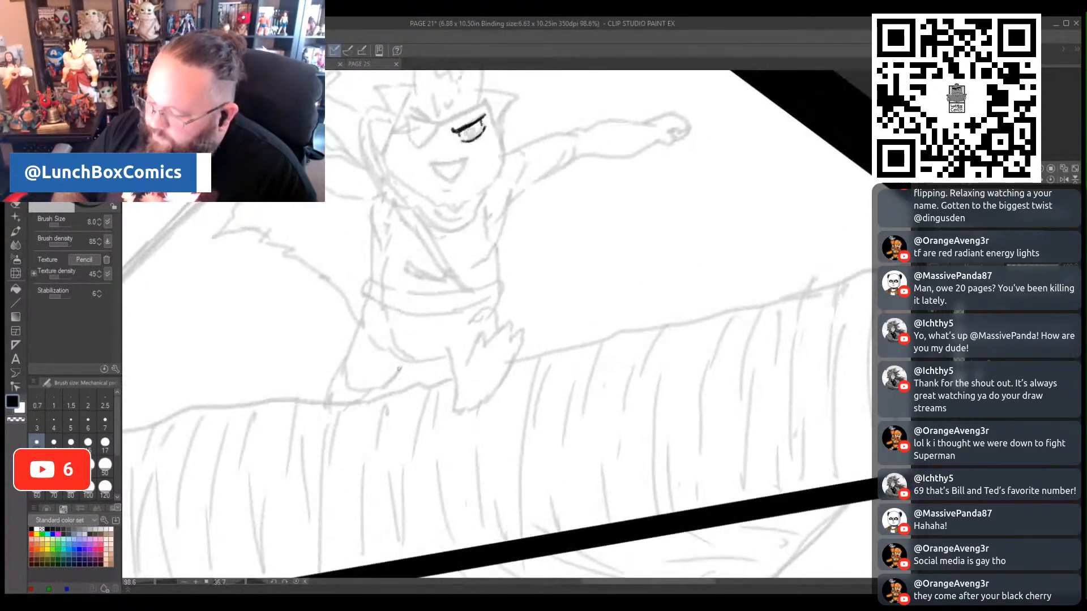
scroll(633, 322, up, 4)
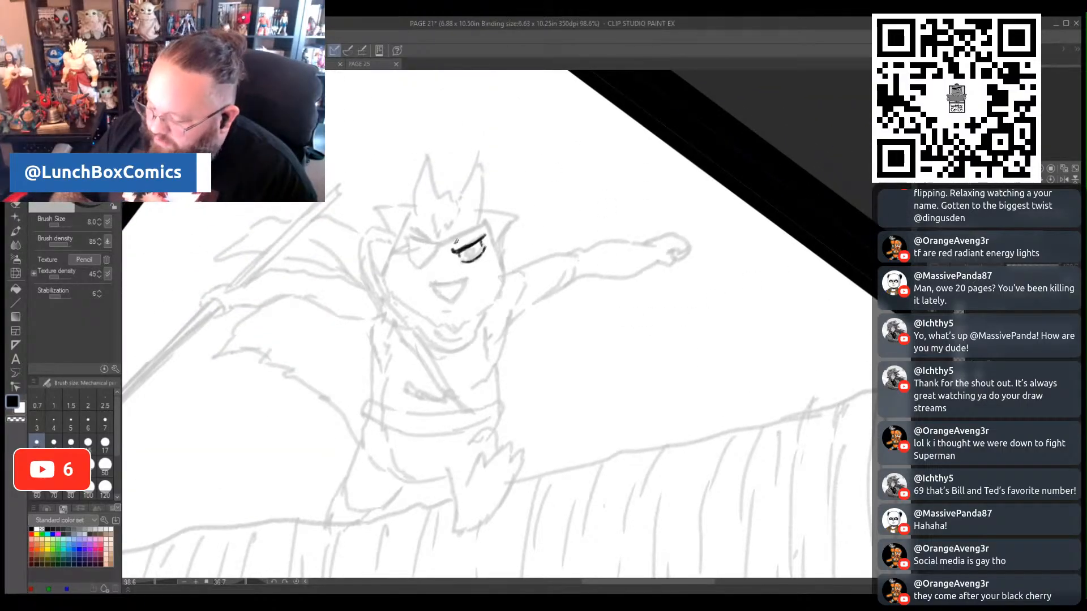
mouse_move(456, 241)
mouse_down()
mouse_move(472, 221)
mouse_move(460, 236)
mouse_move(471, 258)
mouse_up()
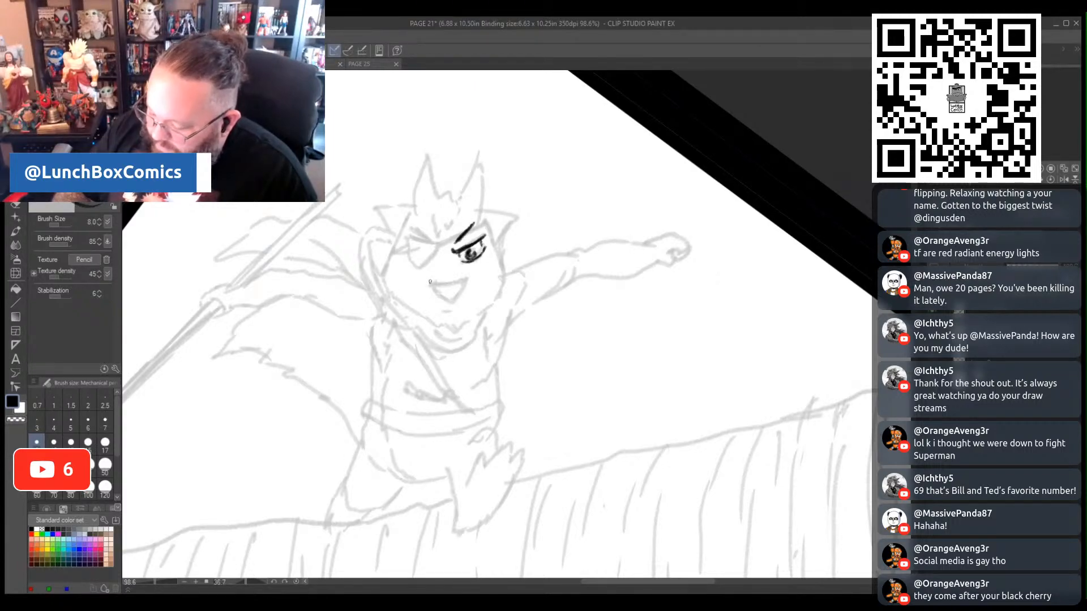
mouse_move(433, 283)
mouse_down()
mouse_move(464, 278)
mouse_move(439, 294)
mouse_move(450, 301)
mouse_move(465, 280)
mouse_move(459, 310)
mouse_up()
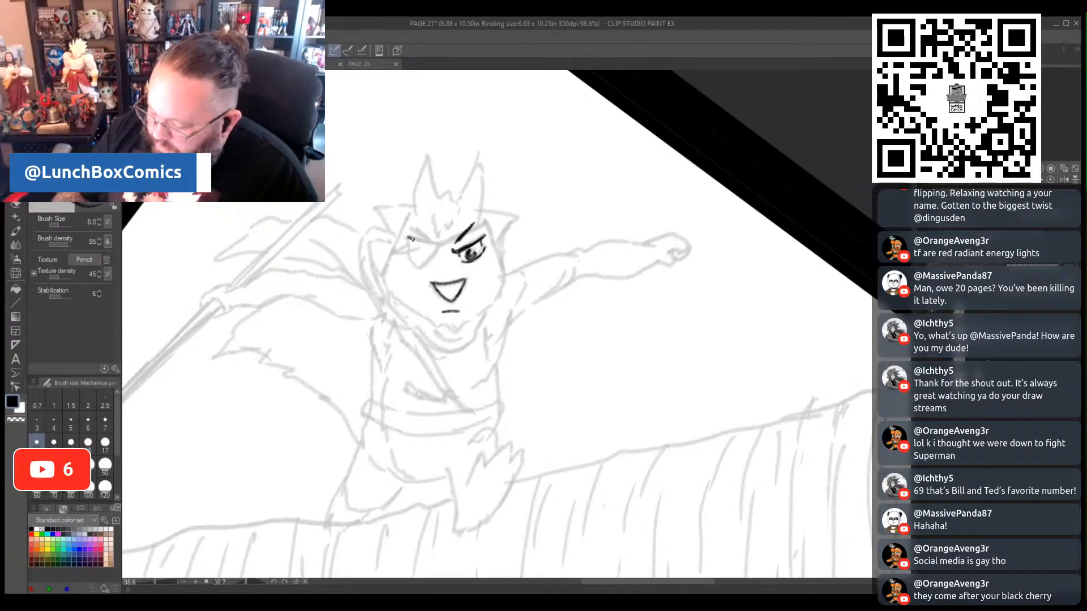
- Outline the character's eyepatch, fill it solid black, and draw its strap across the forehead and to the side of the head
mouse_move(410, 238)
mouse_down()
mouse_move(437, 248)
mouse_move(419, 270)
mouse_move(409, 241)
mouse_up()
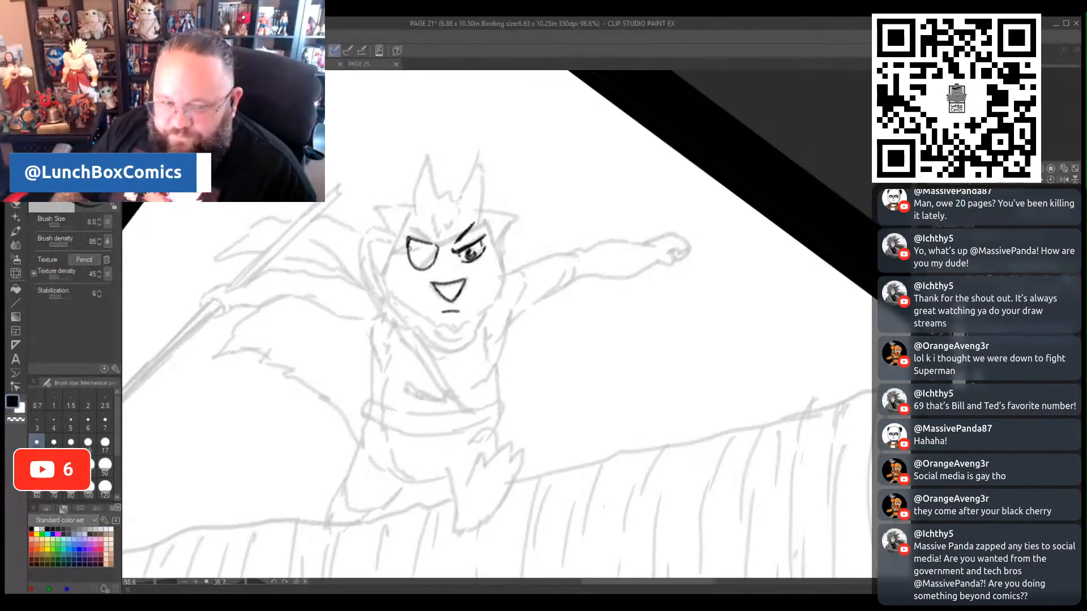
mouse_move(411, 239)
mouse_down()
mouse_move(413, 256)
mouse_move(409, 248)
mouse_up()
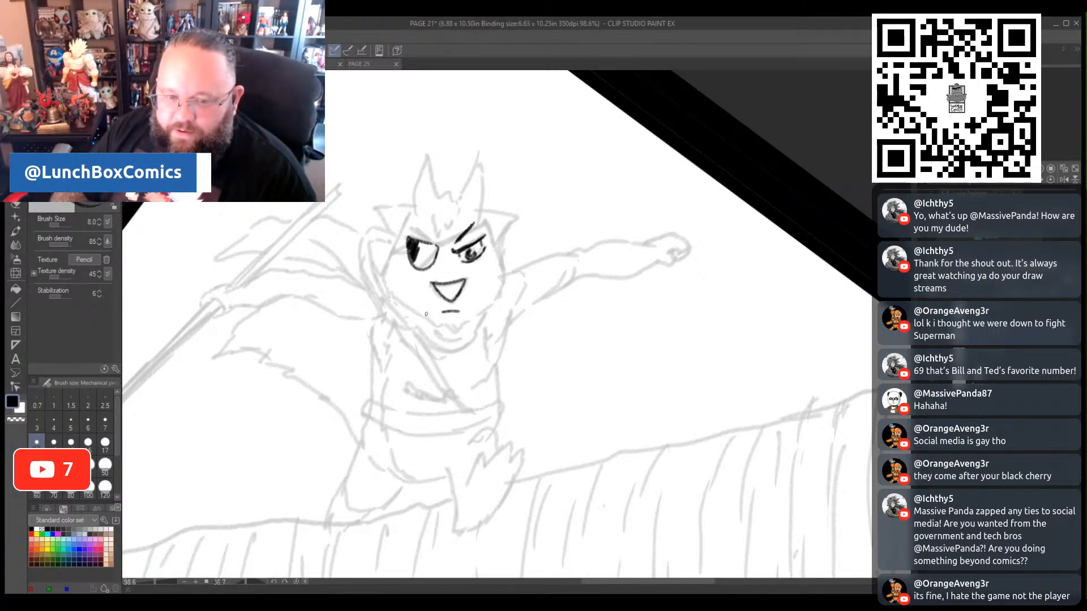
mouse_move(412, 257)
mouse_down()
mouse_move(420, 266)
mouse_move(434, 255)
mouse_move(419, 250)
mouse_move(428, 245)
mouse_move(407, 260)
mouse_up()
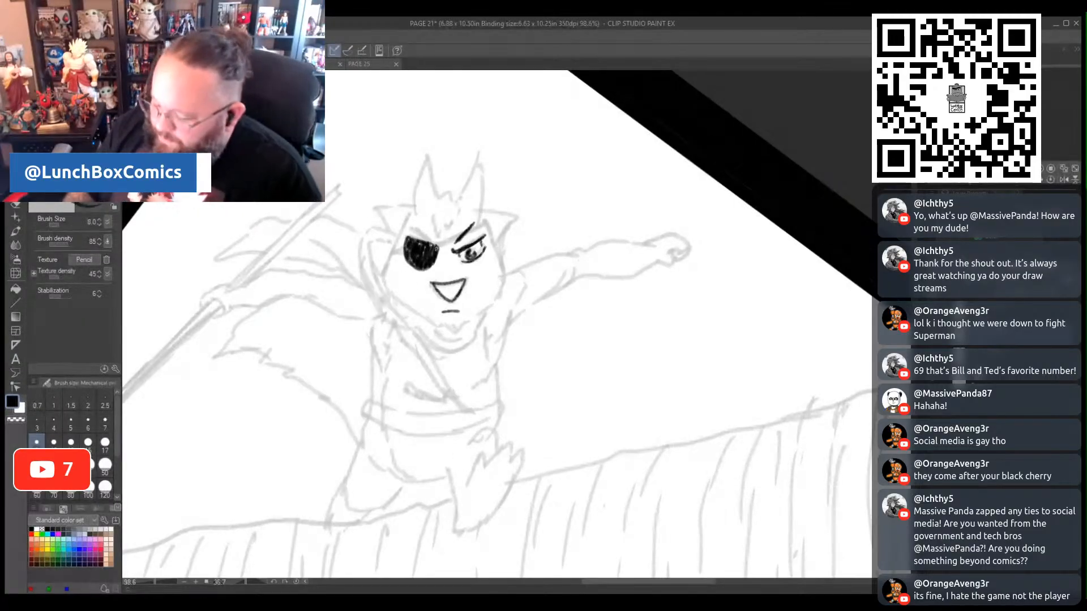
drag(441, 245, 489, 221)
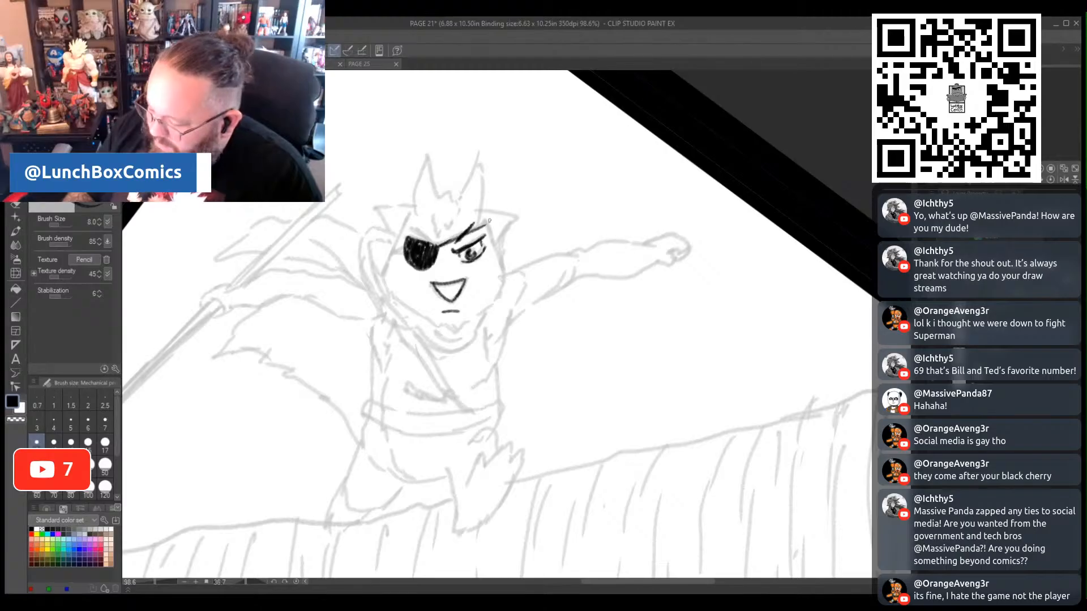
drag(435, 247, 488, 222)
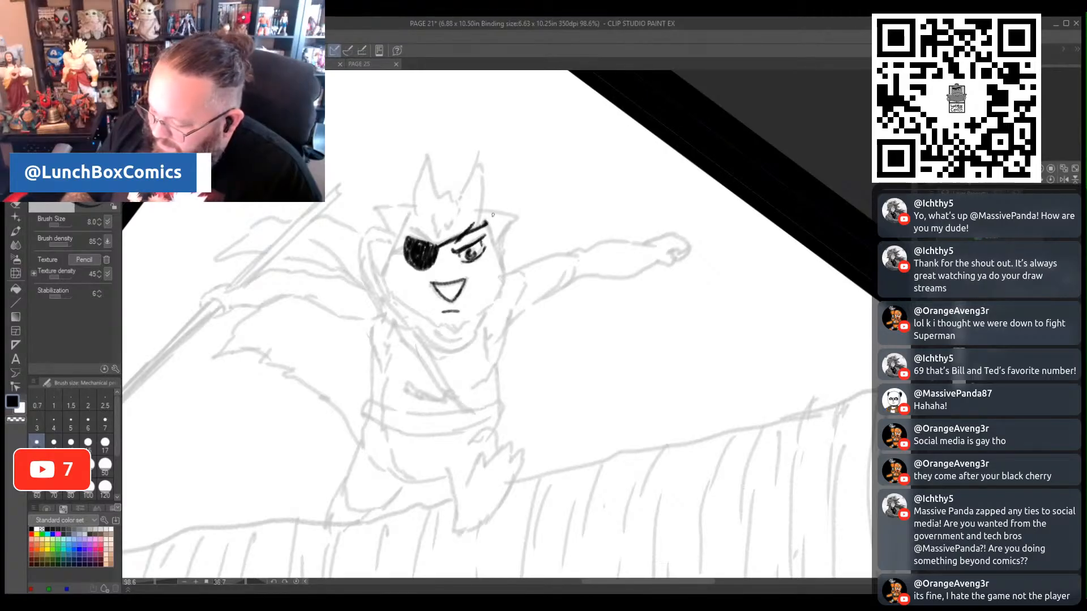
mouse_move(405, 253)
mouse_down()
mouse_move(385, 251)
mouse_move(404, 250)
mouse_up()
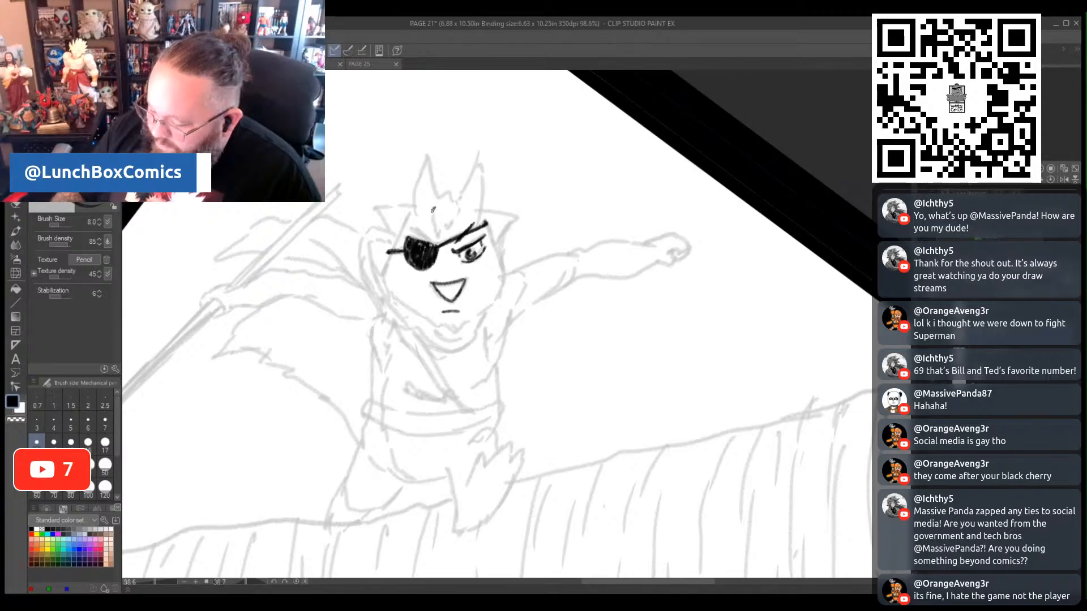
- Ink the character's head outline with the forehead hair tuft, furry cheeks and chin, and both pointed ears with inner fur
mouse_move(432, 210)
mouse_down()
mouse_move(439, 235)
mouse_move(459, 211)
mouse_move(447, 187)
mouse_move(455, 198)
mouse_move(478, 152)
mouse_move(504, 284)
mouse_up()
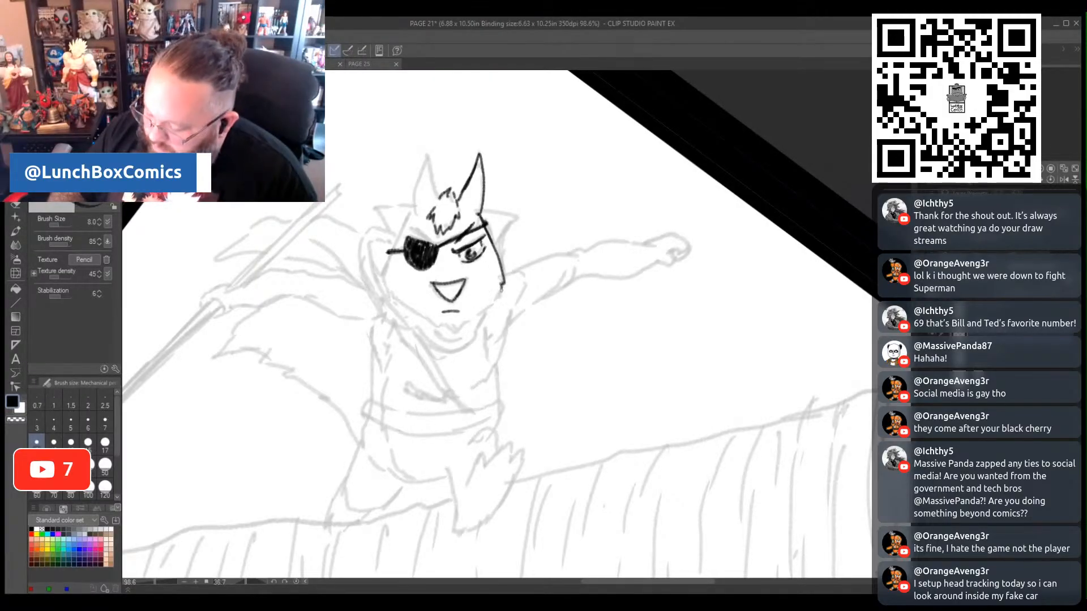
mouse_move(501, 288)
mouse_down()
mouse_move(456, 337)
mouse_move(446, 318)
mouse_move(430, 319)
mouse_move(443, 340)
mouse_up()
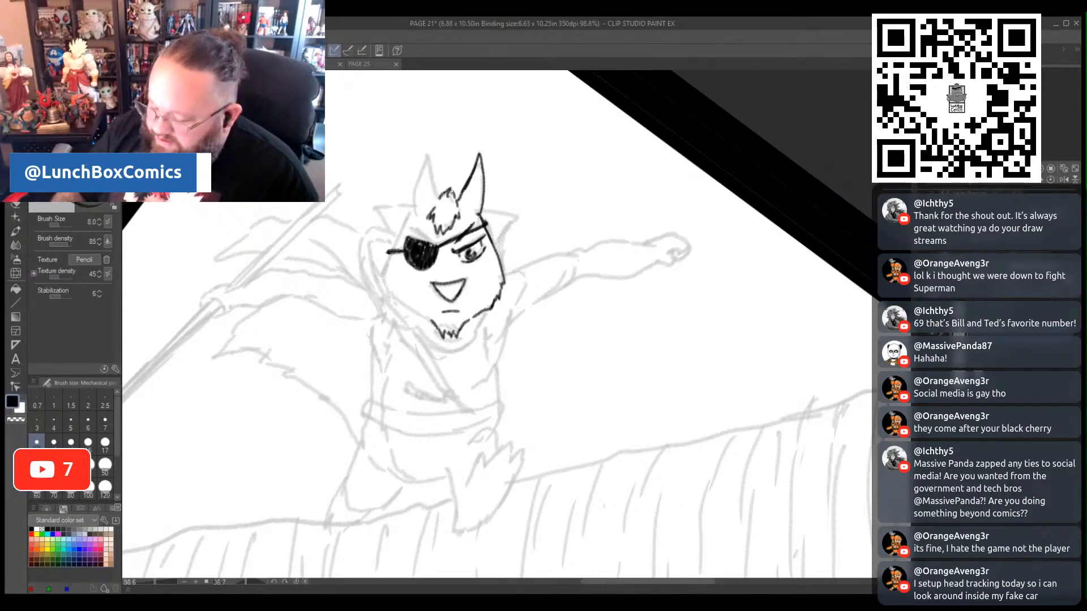
mouse_move(411, 212)
mouse_down()
mouse_move(381, 279)
mouse_move(431, 321)
mouse_up()
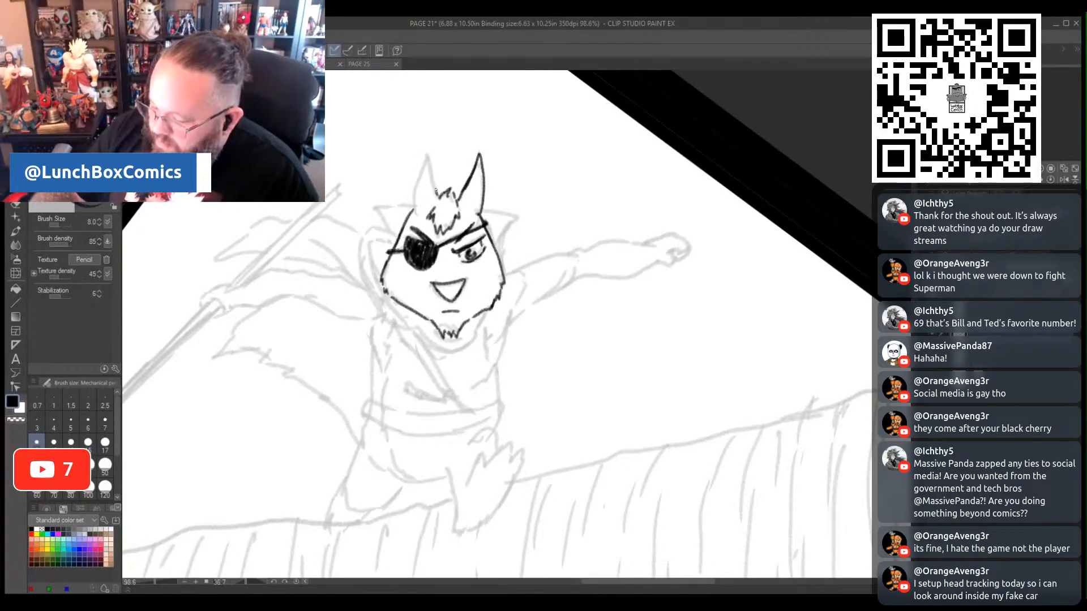
mouse_move(436, 192)
mouse_down()
mouse_move(429, 155)
mouse_move(434, 177)
mouse_move(418, 176)
mouse_up()
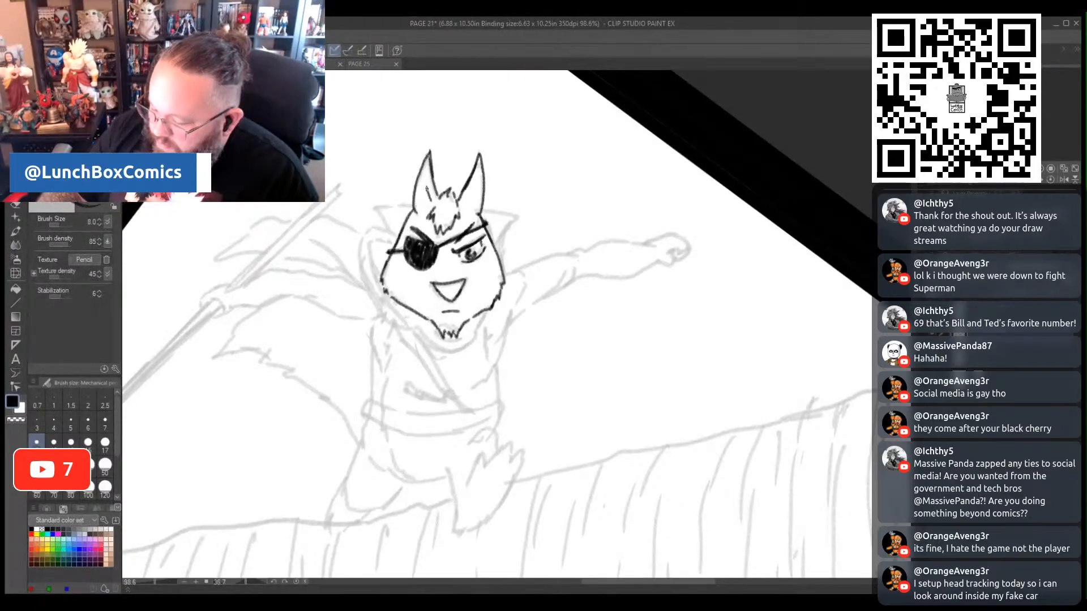
drag(463, 201, 476, 174)
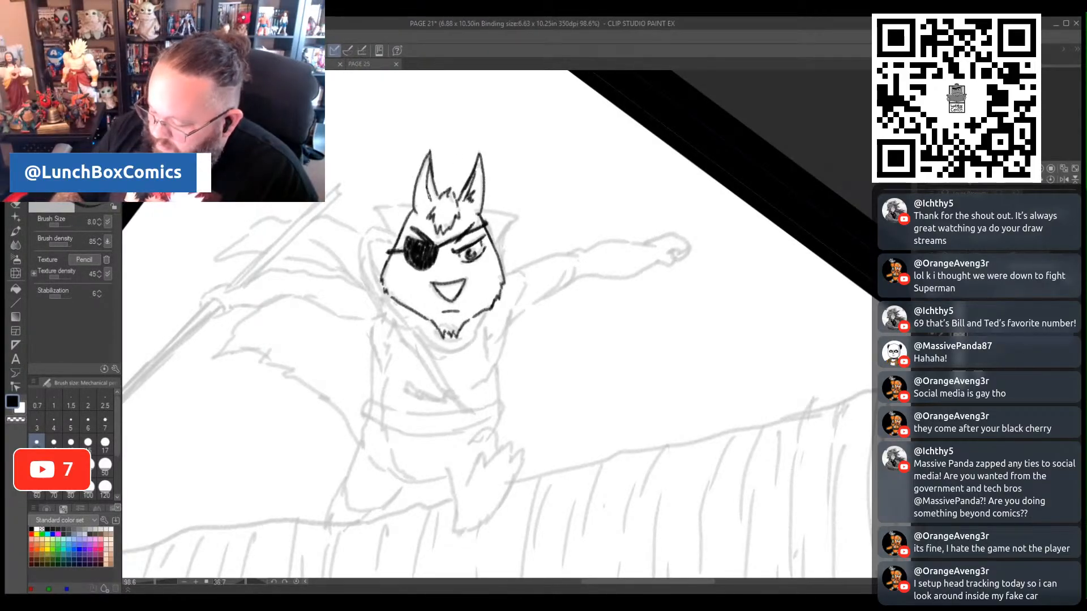
drag(426, 199, 423, 203)
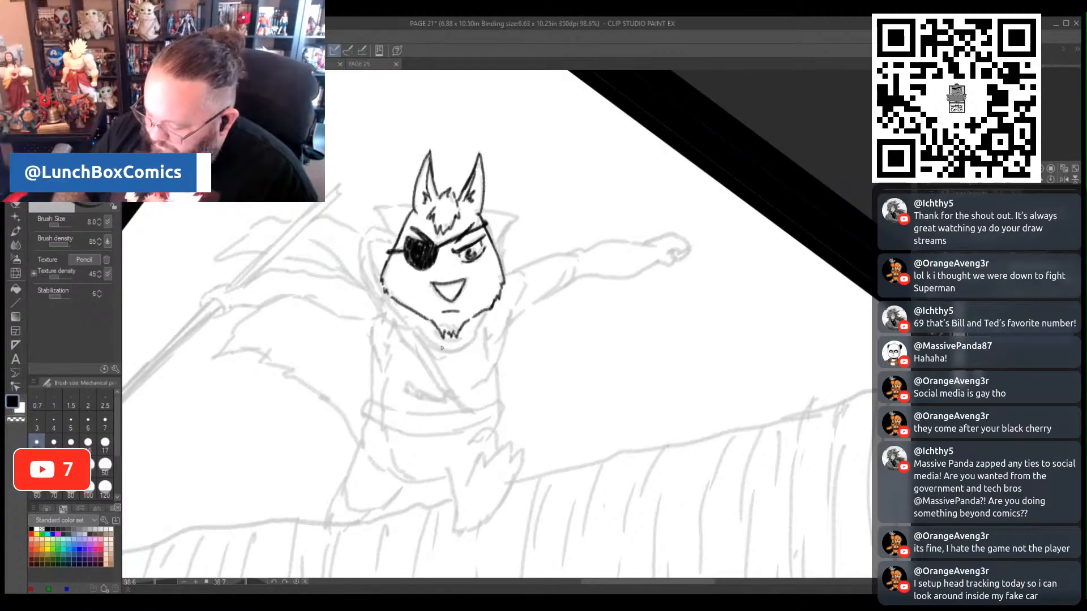
- Ink the collar under the chin and around the side of the face, with the pointed tips on both sides of the head
drag(437, 343, 448, 348)
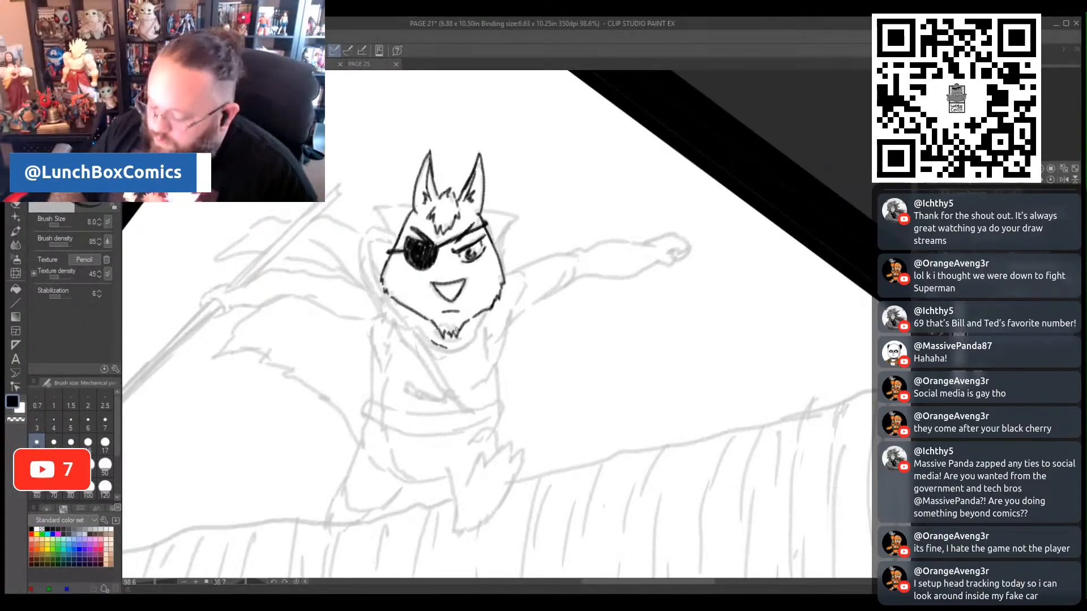
mouse_move(445, 348)
mouse_down()
mouse_move(469, 339)
mouse_move(481, 312)
mouse_move(460, 339)
mouse_move(468, 329)
mouse_move(439, 338)
mouse_up()
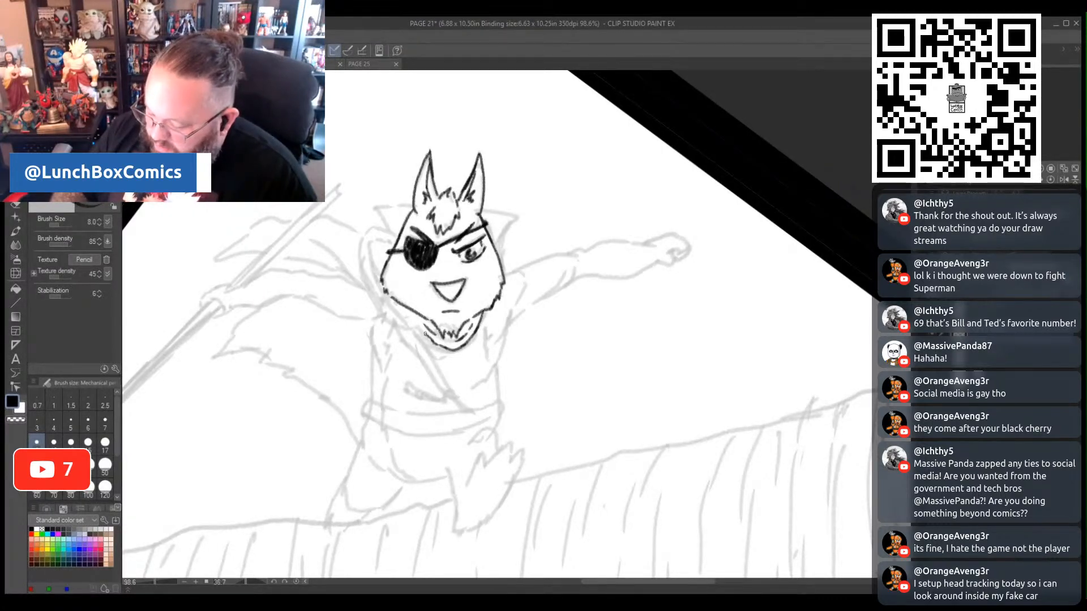
mouse_move(410, 323)
mouse_down()
mouse_move(373, 299)
mouse_move(363, 261)
mouse_move(363, 236)
mouse_move(390, 225)
mouse_up()
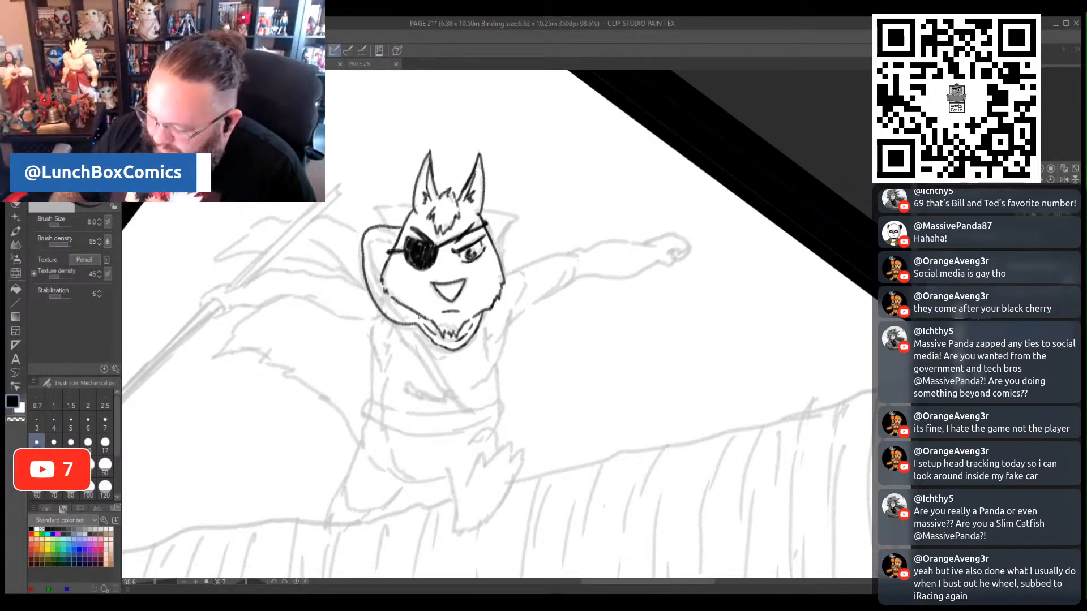
mouse_move(418, 318)
mouse_down()
mouse_move(391, 290)
mouse_move(391, 300)
mouse_move(375, 252)
mouse_move(385, 226)
mouse_move(375, 207)
mouse_move(412, 208)
mouse_up()
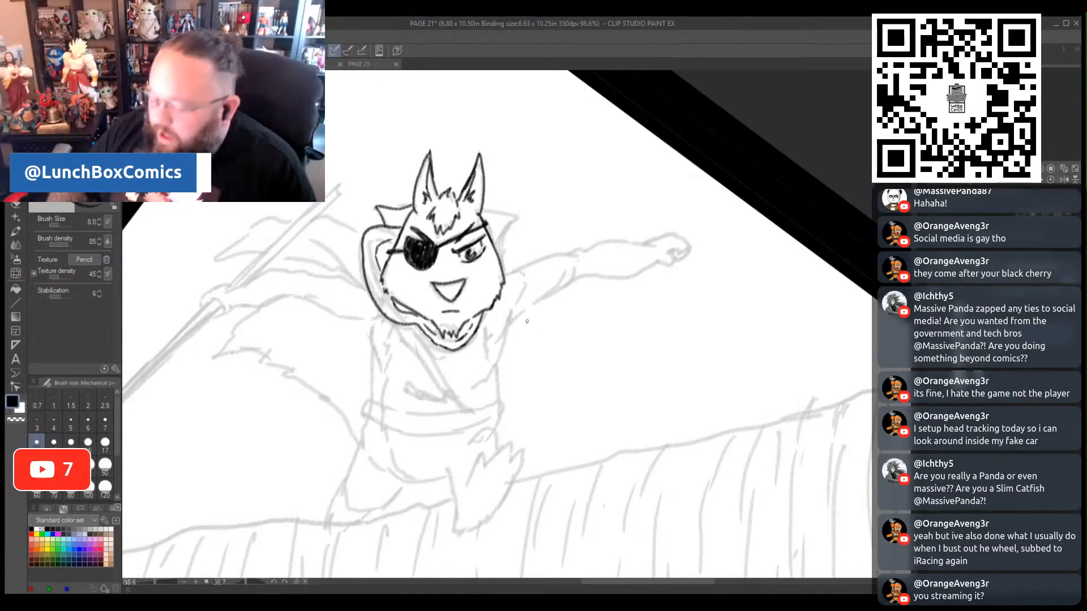
mouse_move(481, 206)
mouse_down()
mouse_move(516, 222)
mouse_move(498, 250)
mouse_up()
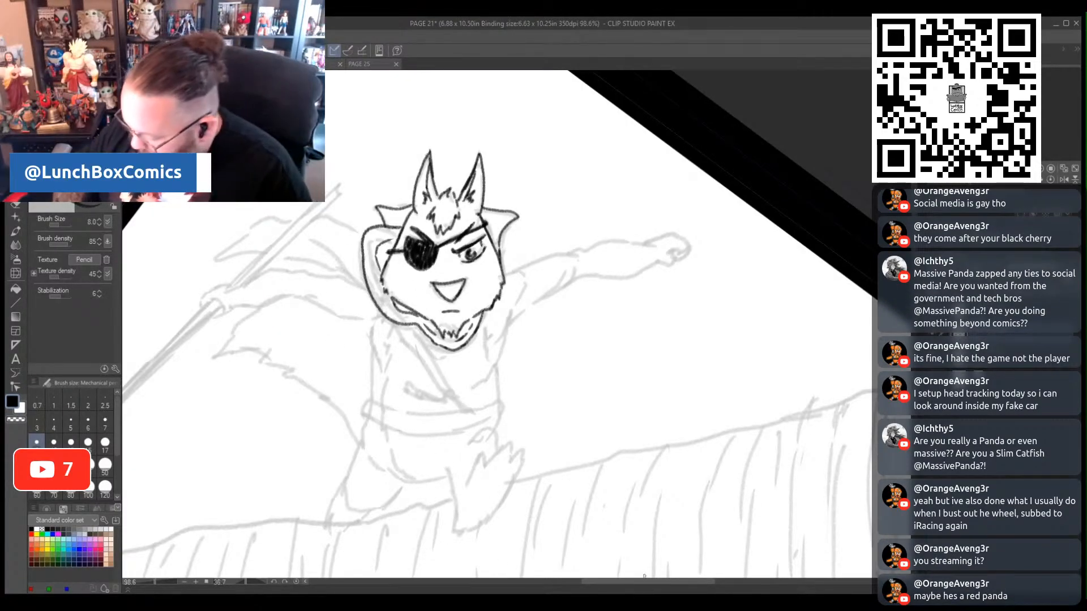
- Ink the spear's pointed head, its shaft up to the gripping hand, and the binding wrapped where they meet
drag(646, 583, 586, 590)
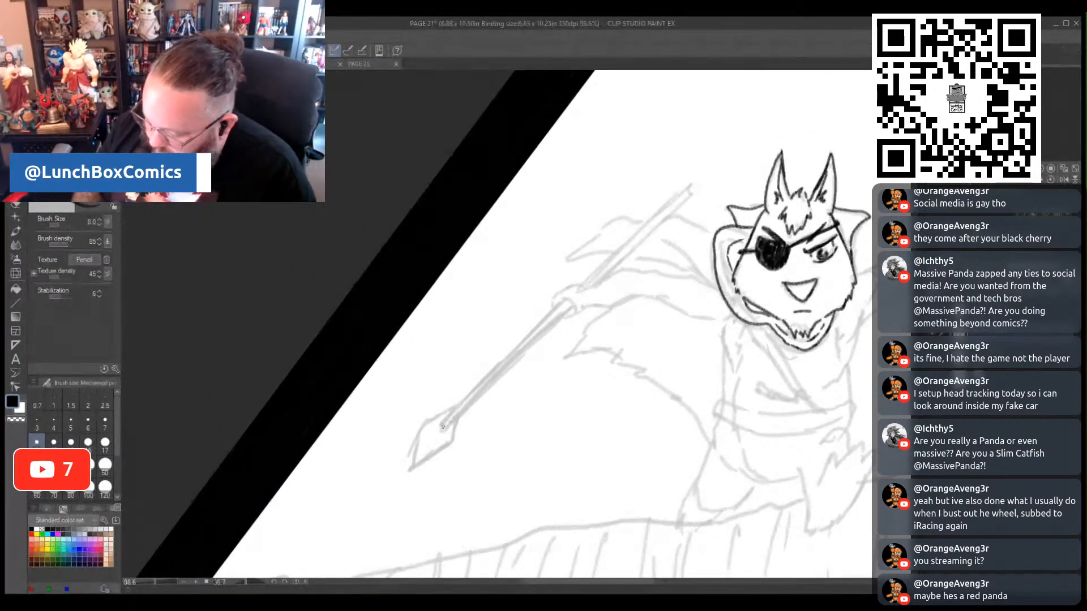
drag(456, 408, 440, 429)
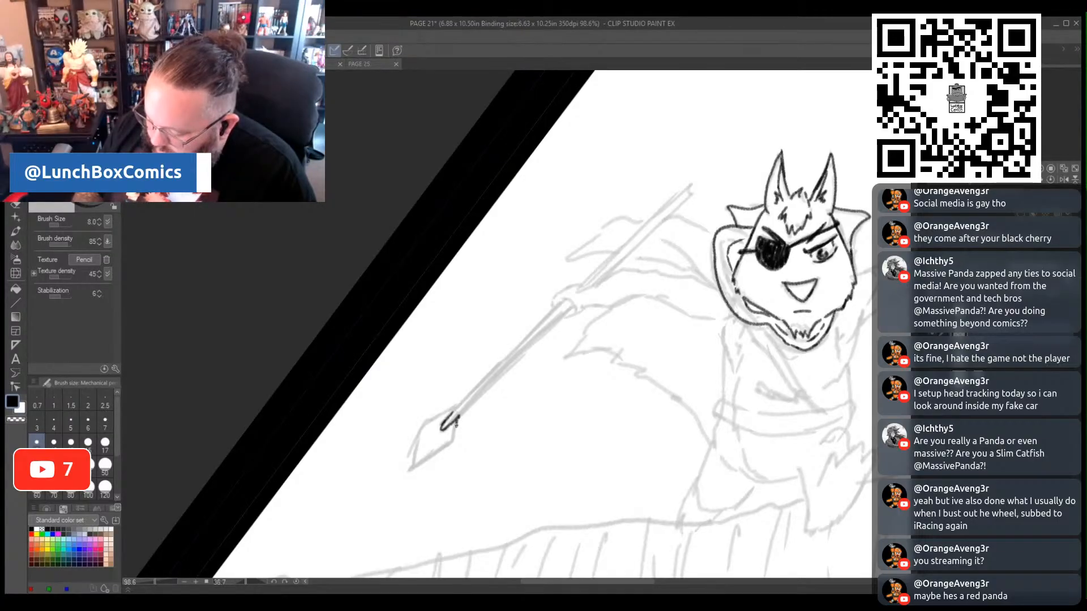
mouse_move(456, 442)
mouse_down()
mouse_move(411, 470)
mouse_move(425, 424)
mouse_move(413, 462)
mouse_move(428, 422)
mouse_move(475, 403)
mouse_move(572, 309)
mouse_up()
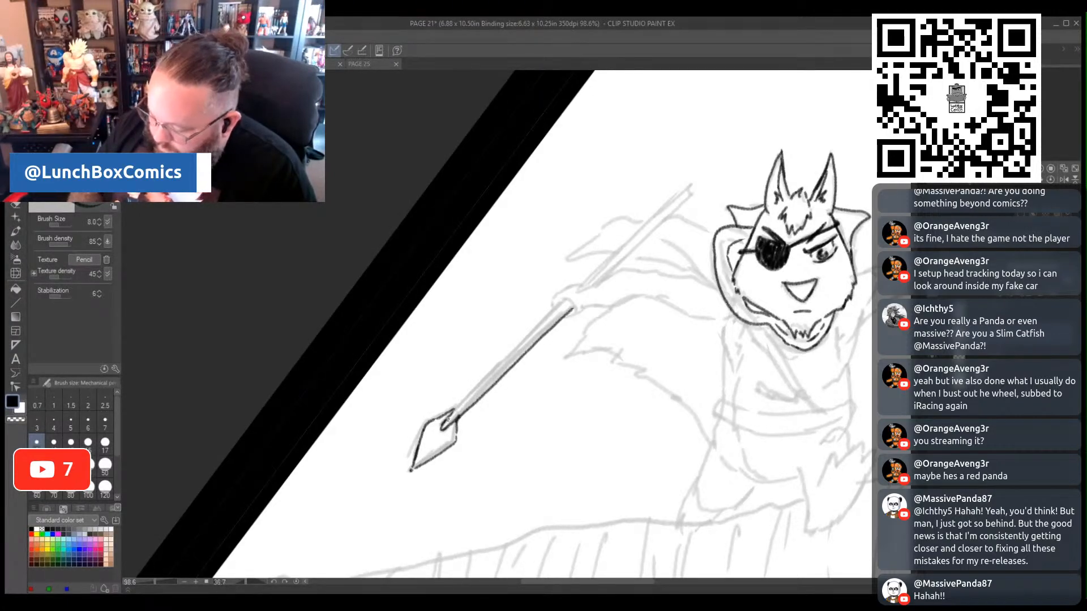
drag(450, 420, 557, 311)
key(ctrl+z)
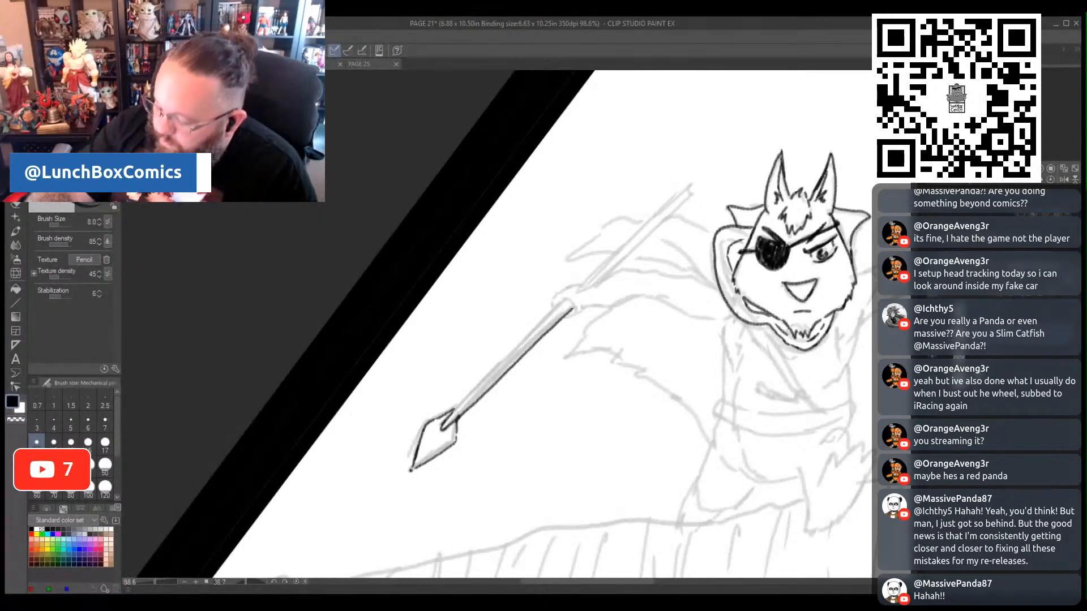
drag(457, 407, 553, 312)
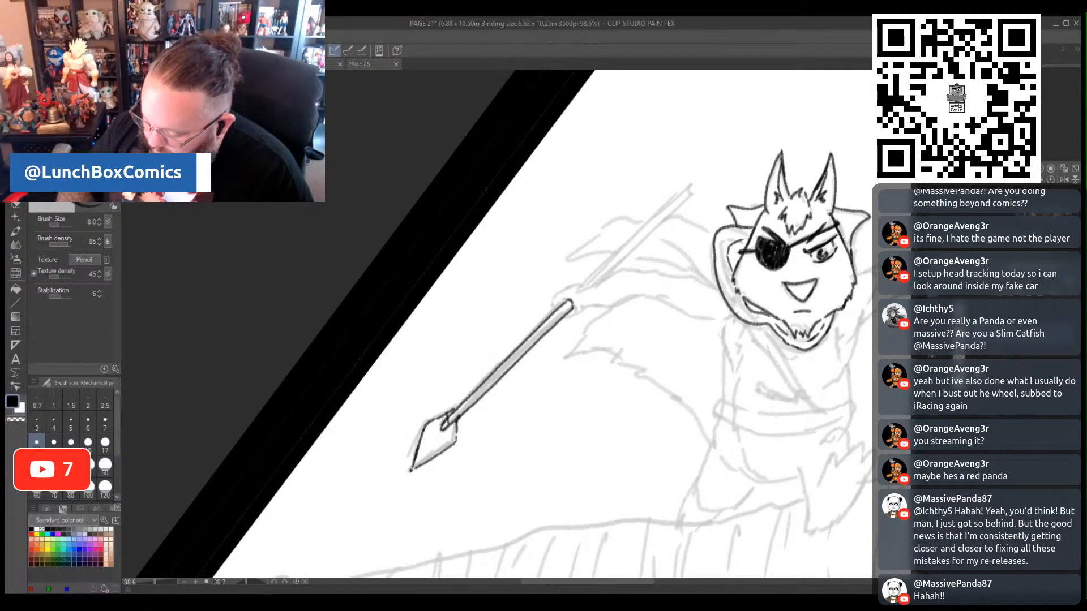
mouse_move(451, 415)
mouse_down()
mouse_move(452, 451)
mouse_move(427, 421)
mouse_up()
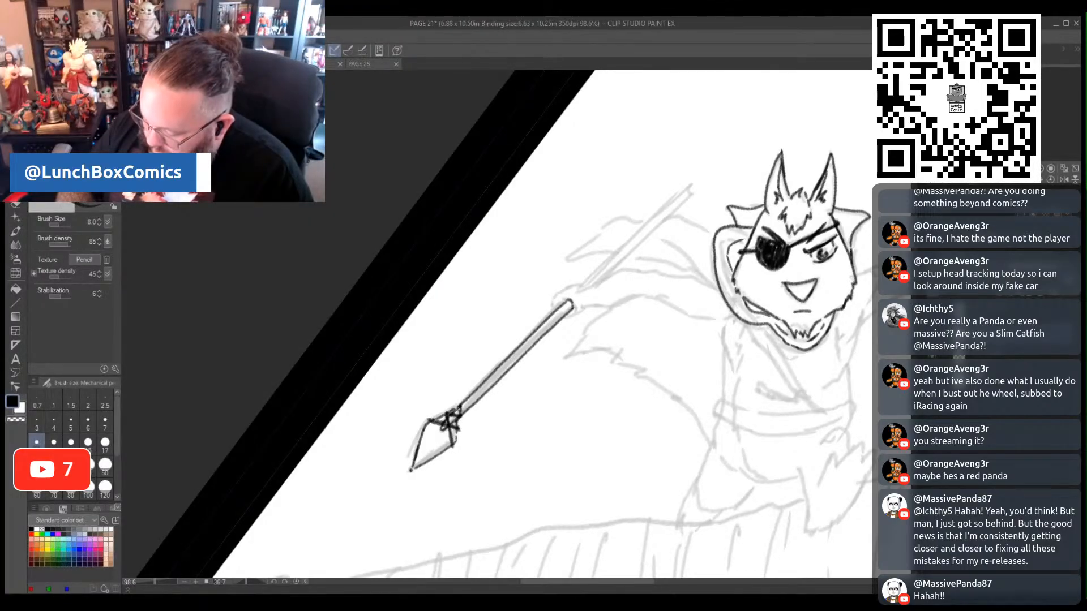
mouse_move(460, 408)
mouse_down()
mouse_move(456, 417)
mouse_move(470, 401)
mouse_up()
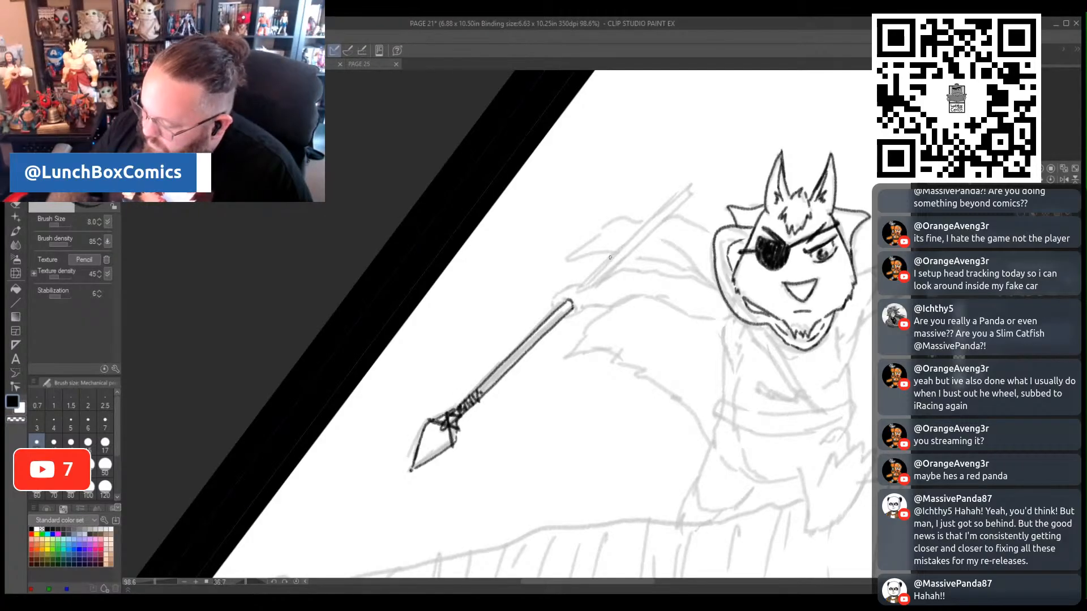
- Ink the hand gripping the spear and both edges of its arm up to the shoulder and armpit
drag(578, 282, 550, 298)
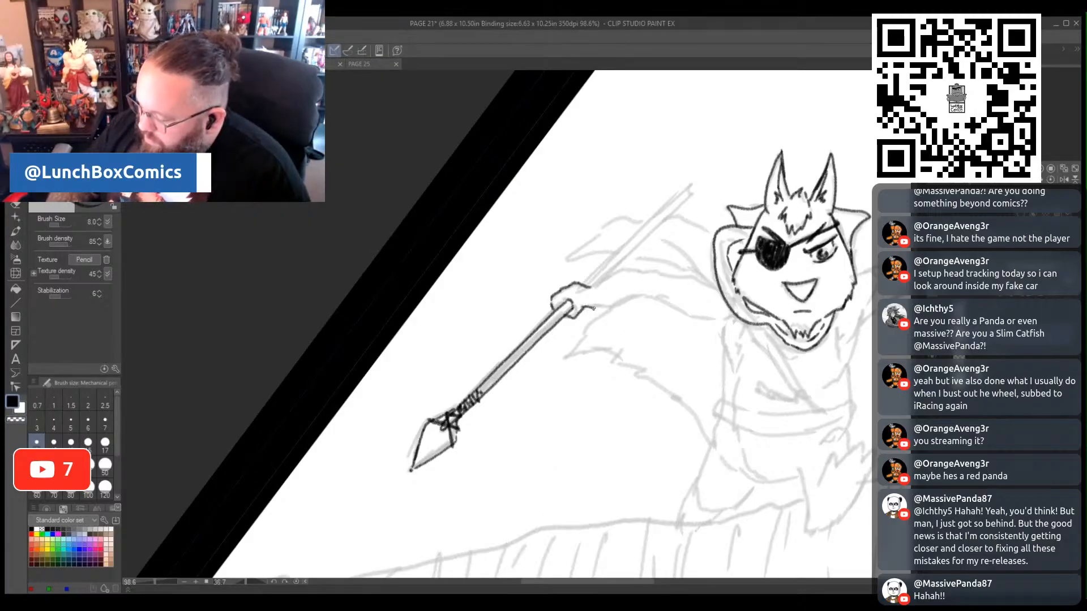
key(ctrl+z)
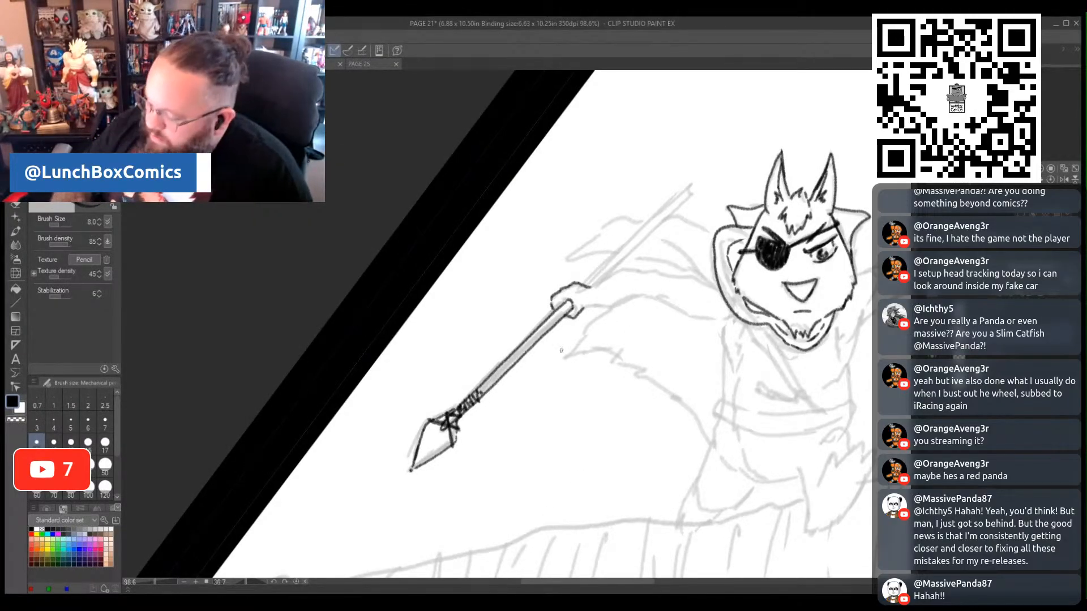
mouse_move(594, 308)
mouse_down()
mouse_move(626, 302)
mouse_move(592, 285)
mouse_move(630, 270)
mouse_up()
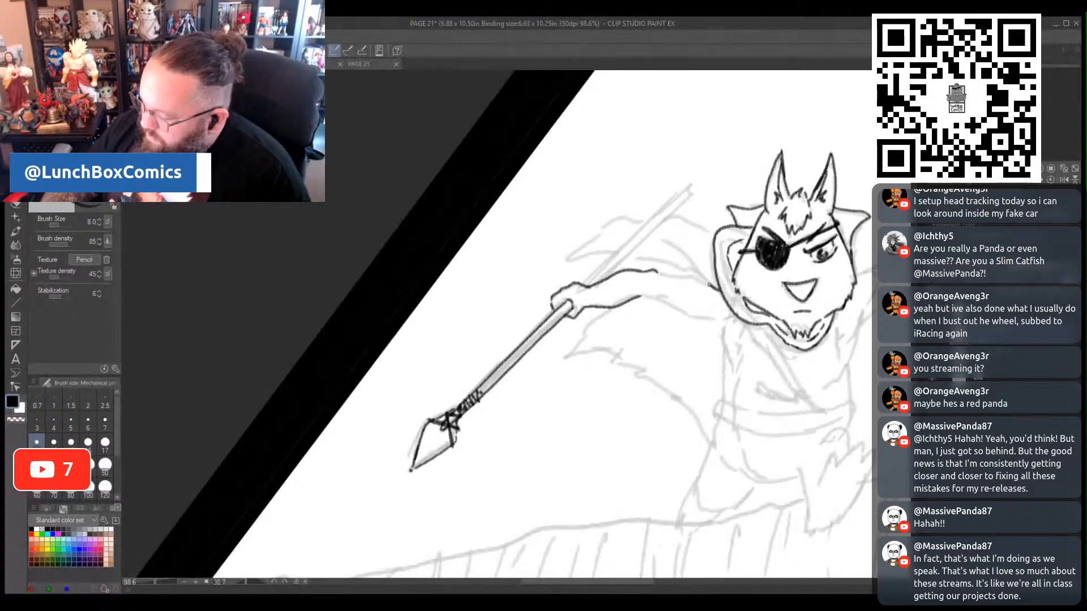
drag(708, 283, 660, 275)
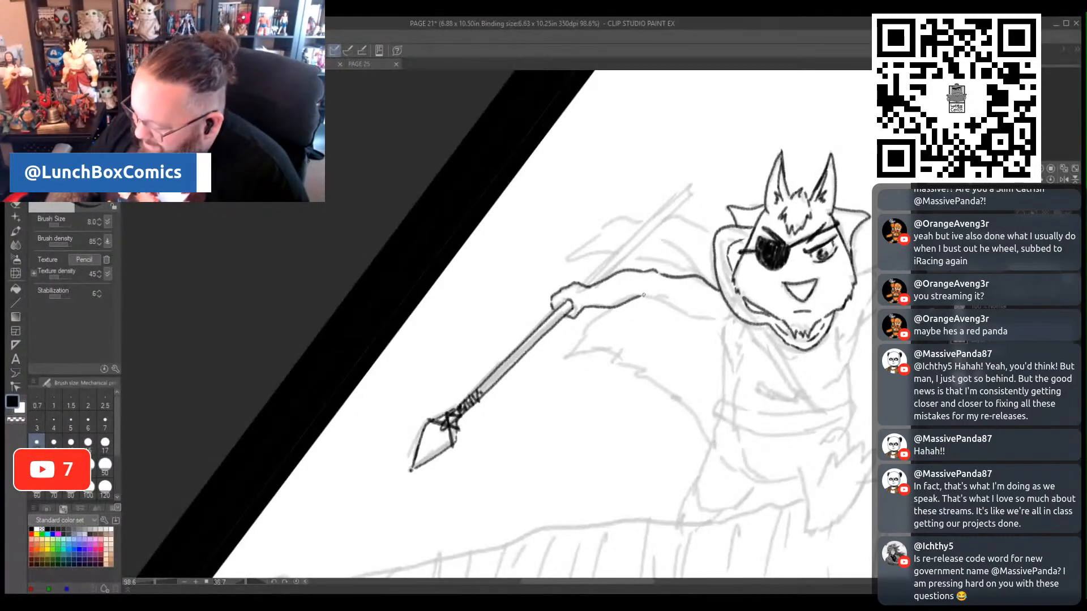
mouse_move(643, 296)
mouse_down()
mouse_move(683, 317)
mouse_move(725, 319)
mouse_up()
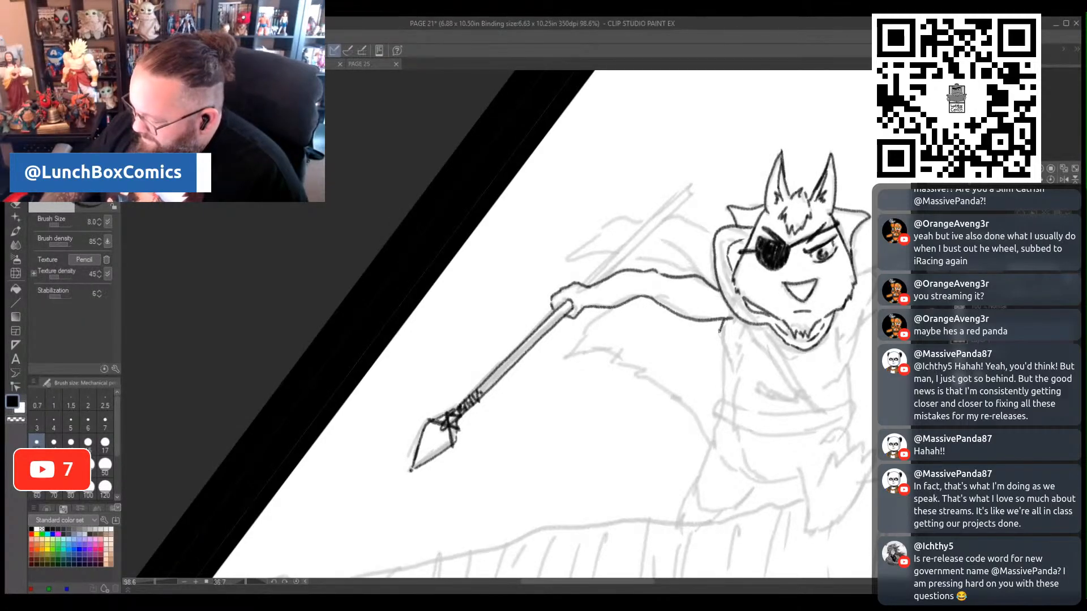
- Ink the furry sides of the torso and clean up the overlapping line at the spear arm's armpit with a size 20 eraser
drag(719, 362, 724, 404)
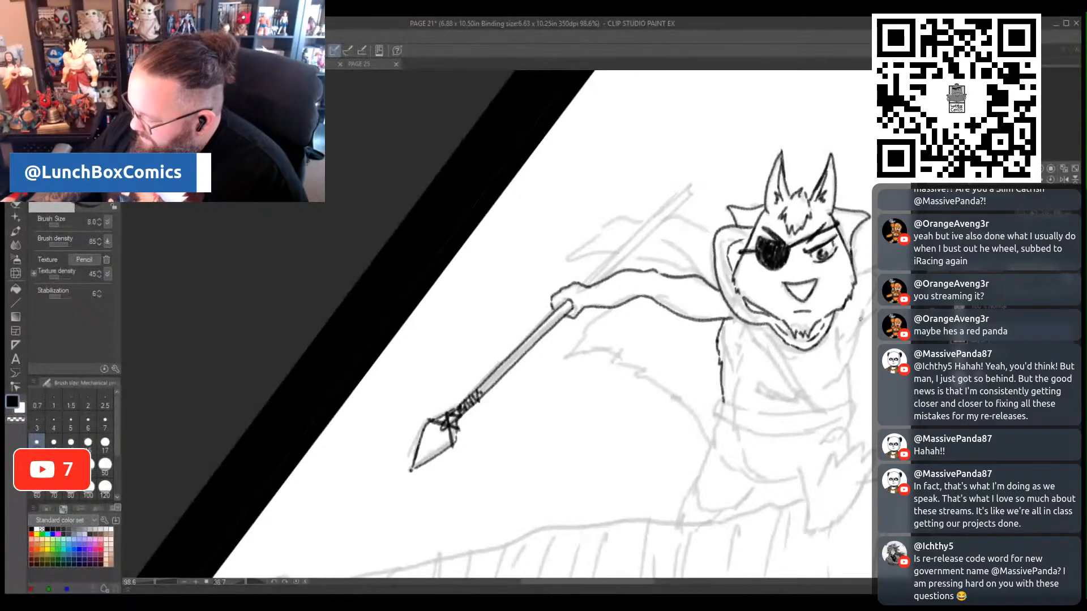
drag(862, 311, 853, 358)
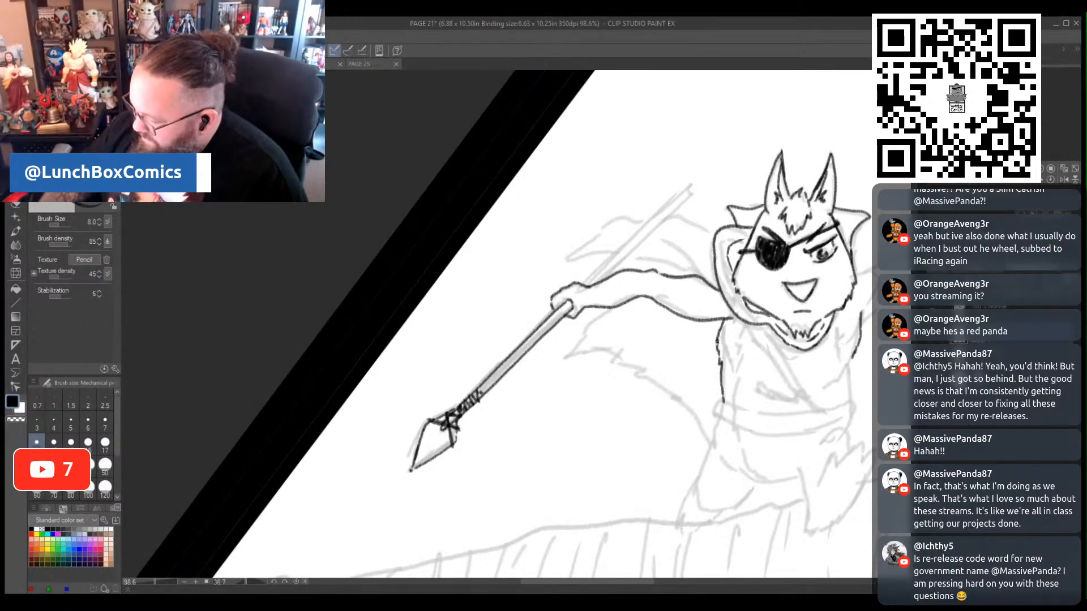
drag(717, 344, 720, 328)
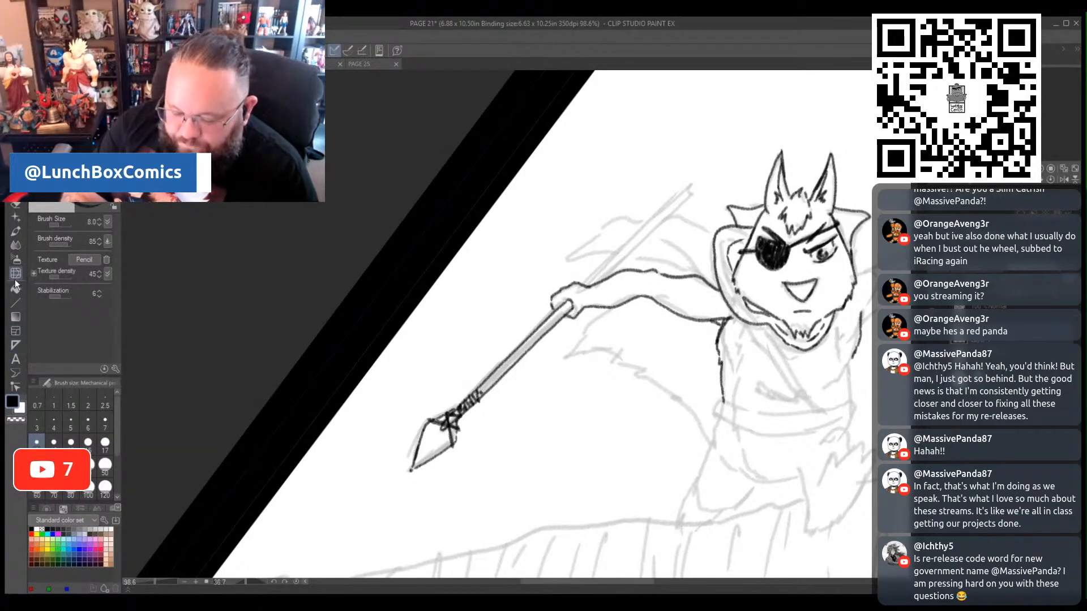
click(15, 206)
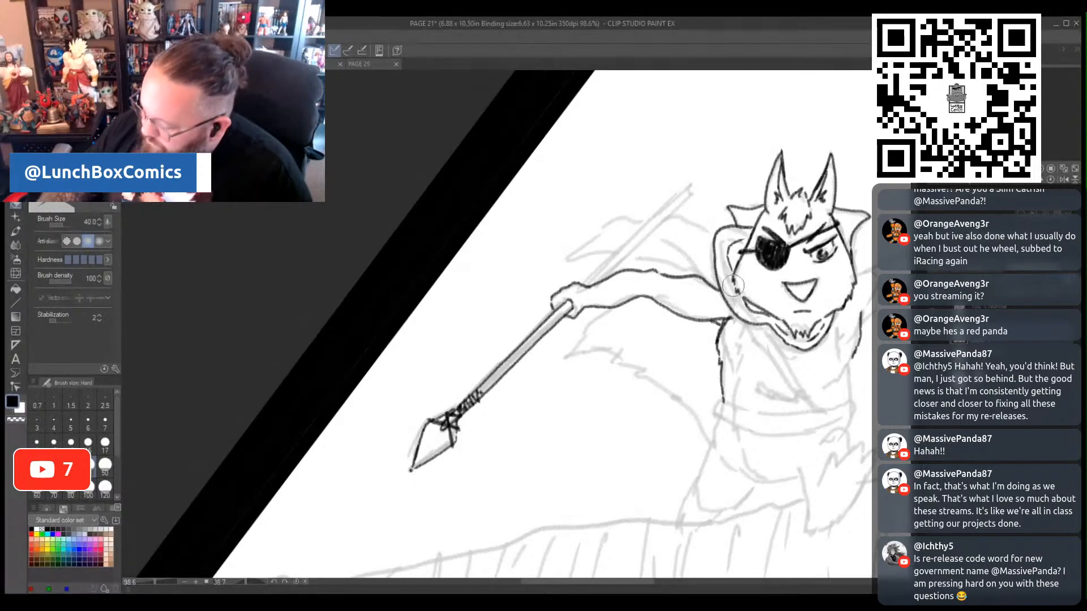
click(37, 466)
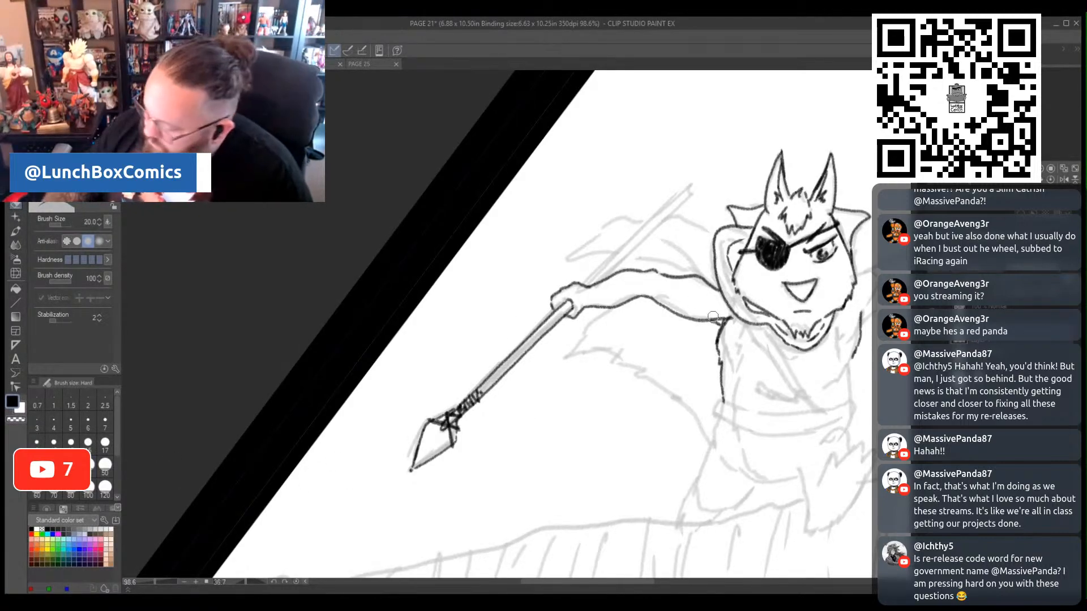
drag(719, 316, 724, 312)
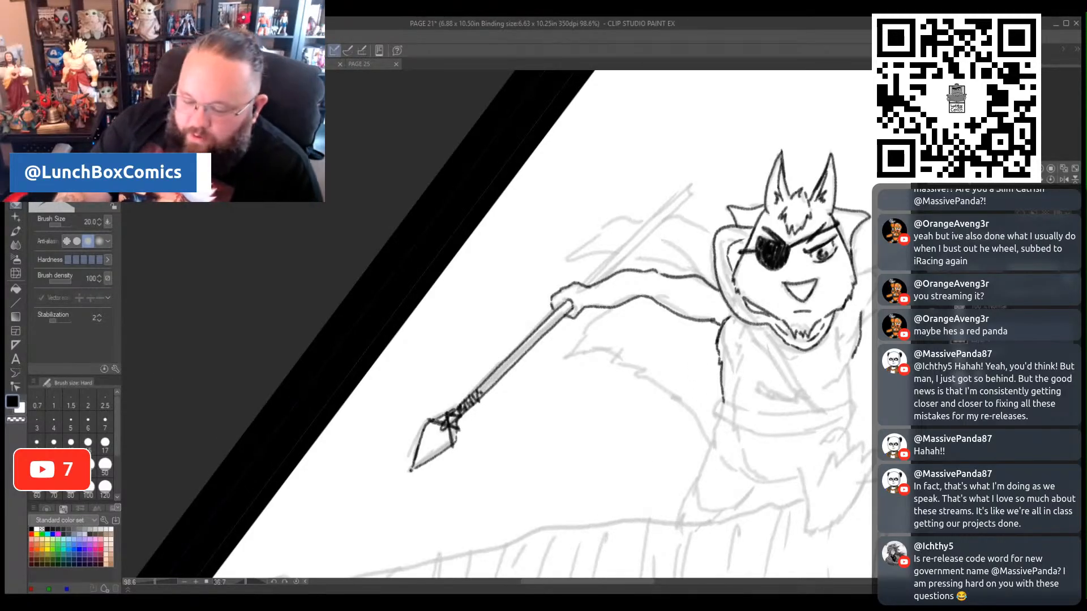
key(p)
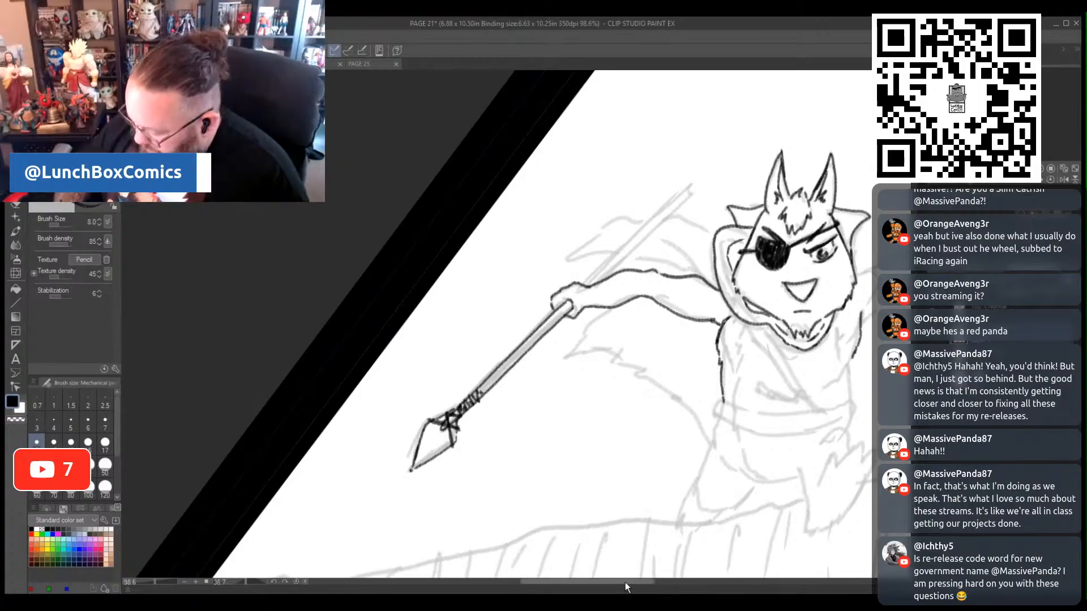
- Ink the diagonal chest strap and the waist belt, plus the raised foot with its pointed toes below the belt
drag(625, 582, 678, 583)
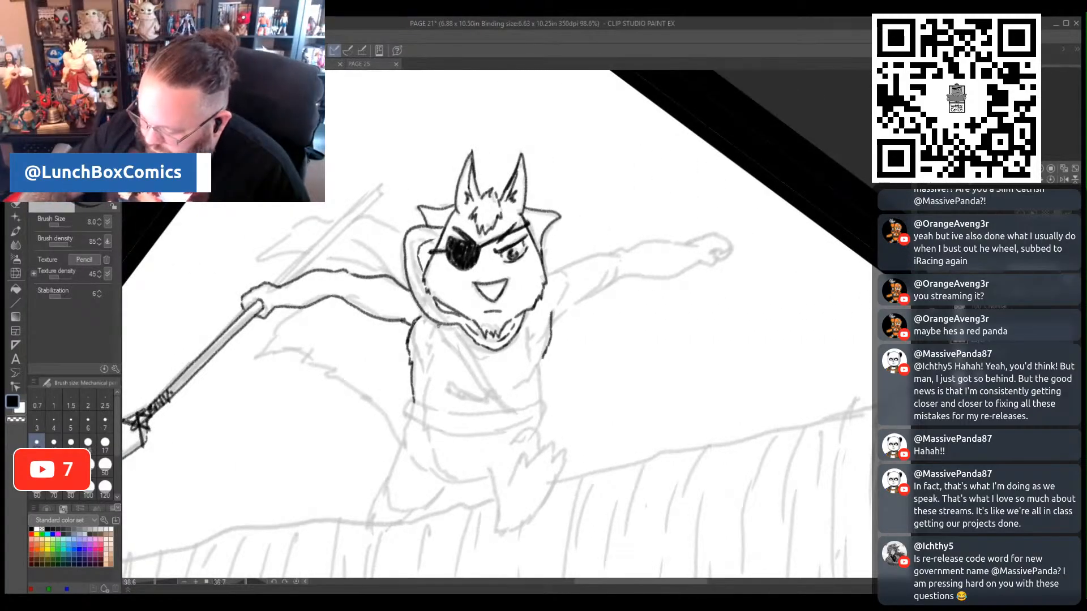
drag(438, 325, 498, 412)
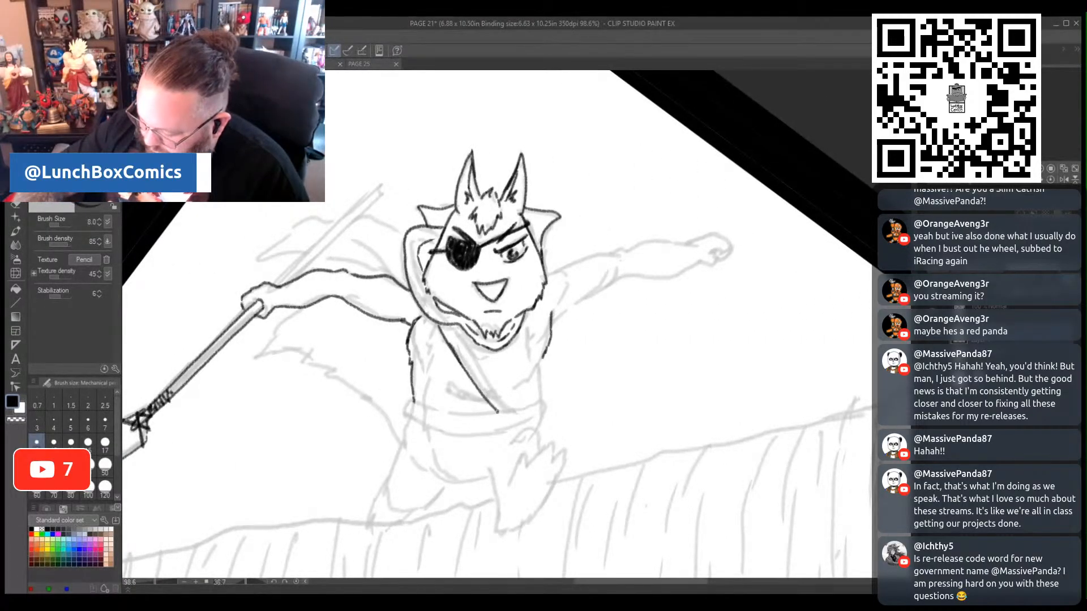
drag(462, 335, 516, 408)
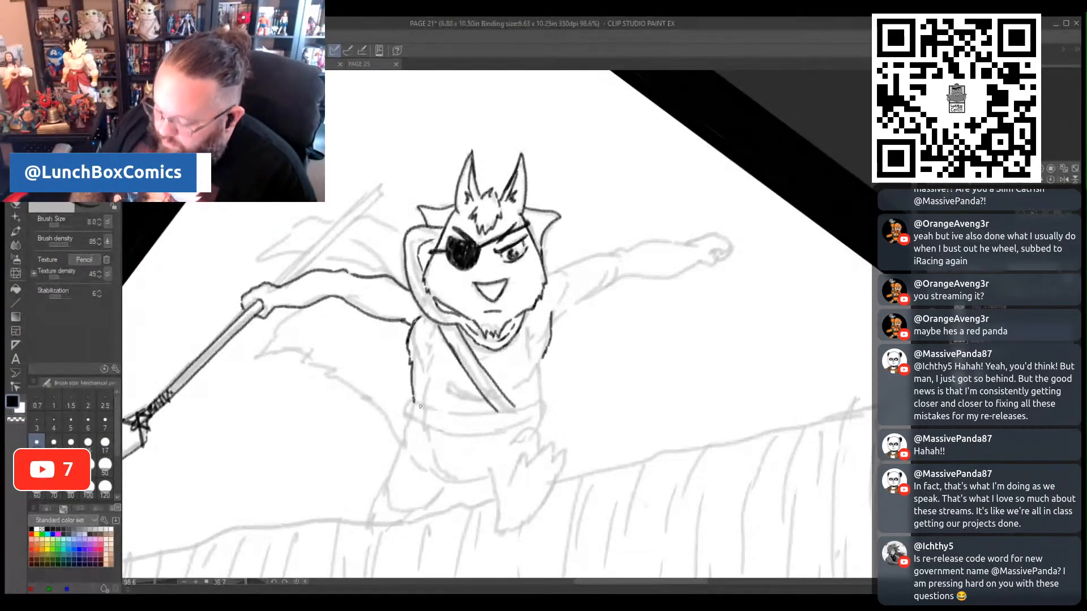
mouse_move(413, 401)
mouse_down()
mouse_move(488, 416)
mouse_move(541, 402)
mouse_up()
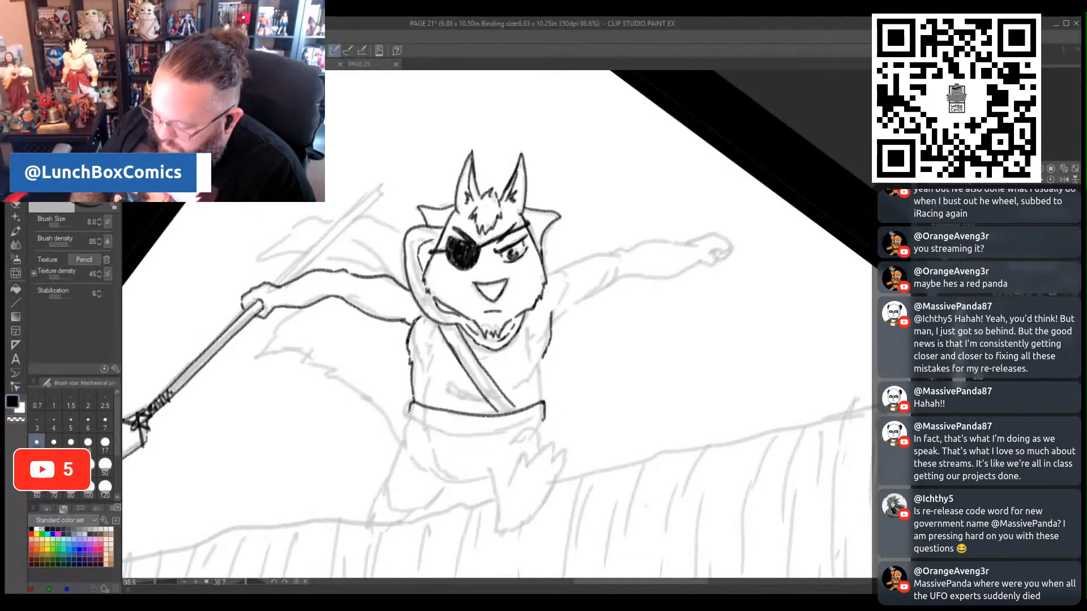
mouse_move(407, 422)
mouse_down()
mouse_move(534, 429)
mouse_move(528, 463)
mouse_move(549, 439)
mouse_move(551, 457)
mouse_move(560, 449)
mouse_move(537, 511)
mouse_move(504, 529)
mouse_move(497, 502)
mouse_up()
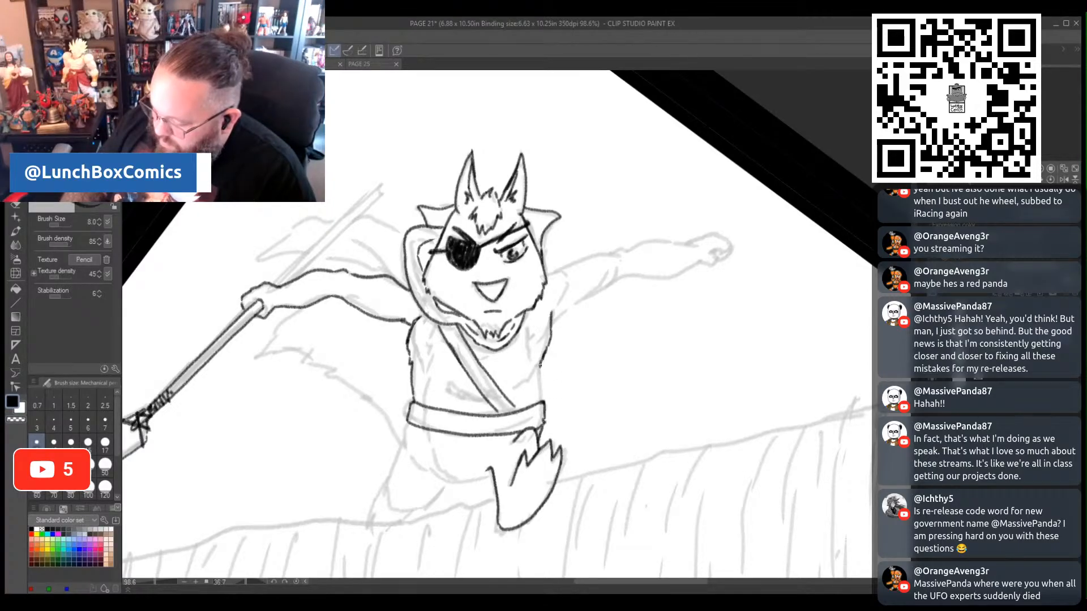
- Ink the crease beside the chest strap and the inner fur lines along both sides of the torso
drag(510, 392, 516, 388)
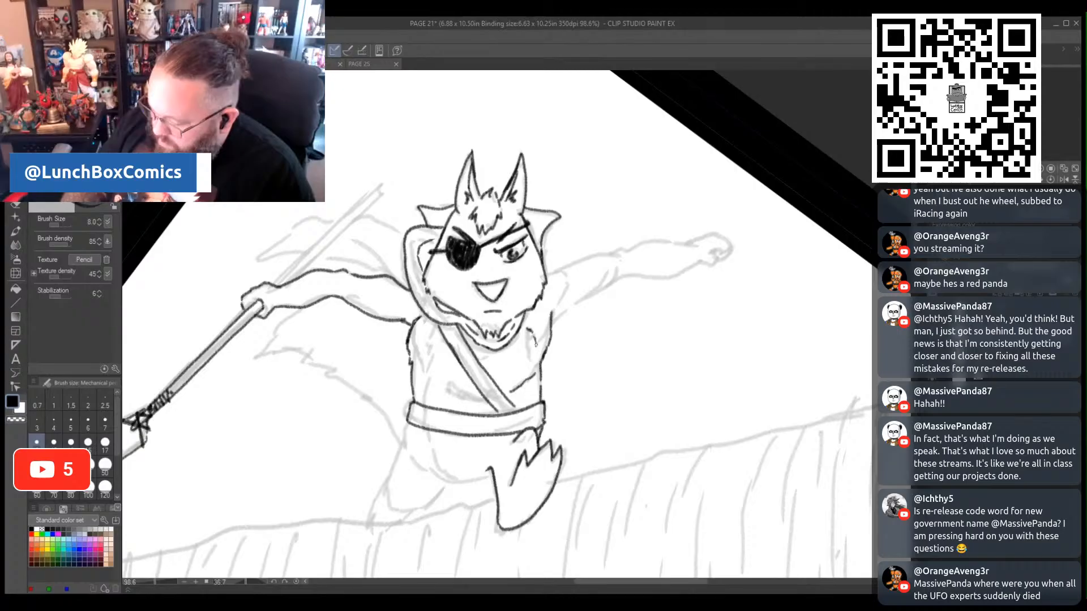
drag(532, 376, 533, 399)
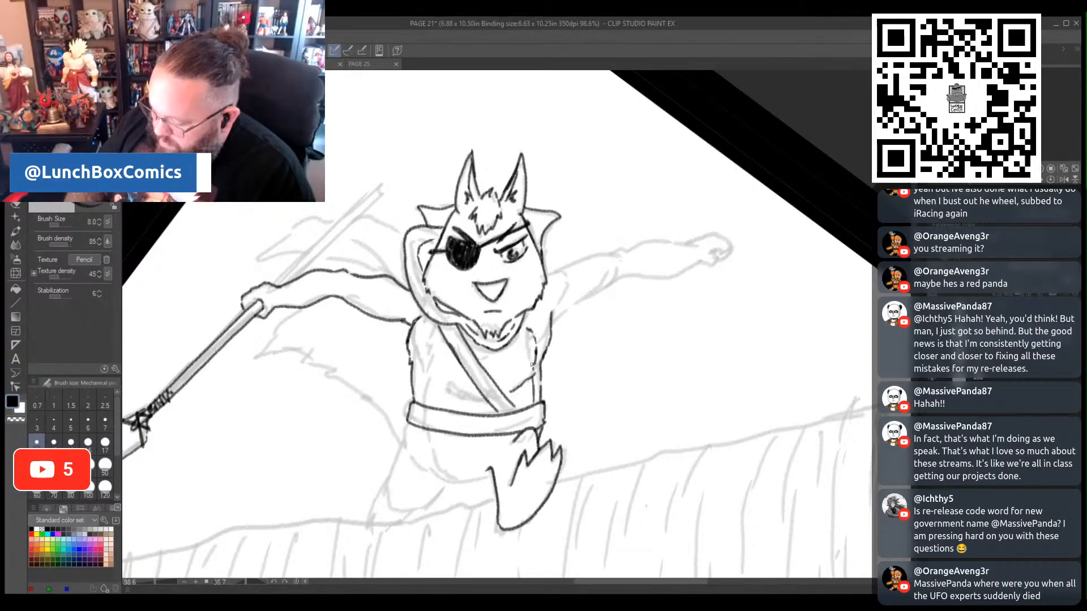
drag(427, 337, 425, 347)
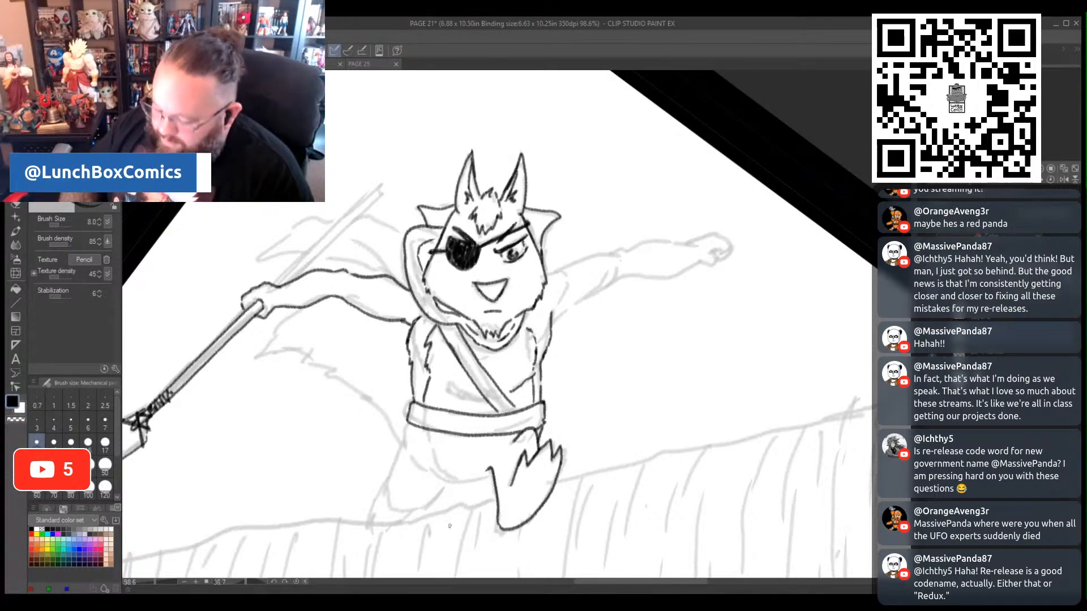
- Ink the curved lower body below the belt and the bent trailing leg, joining the lines at the raised foot
mouse_move(406, 425)
mouse_down()
mouse_move(402, 439)
mouse_move(452, 483)
mouse_up()
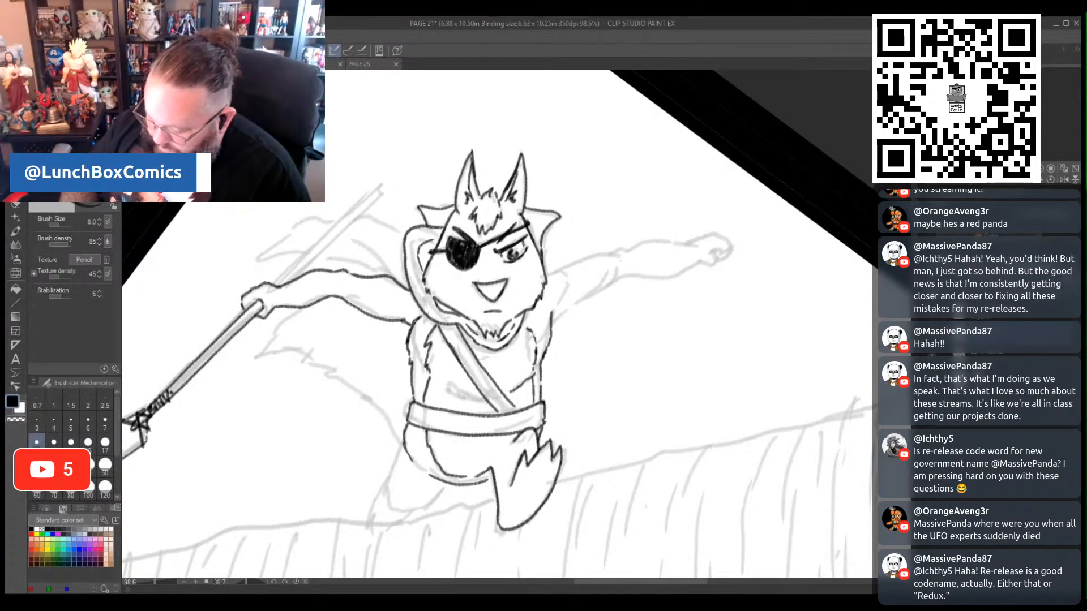
mouse_move(398, 457)
mouse_down()
mouse_move(394, 509)
mouse_move(416, 509)
mouse_move(457, 480)
mouse_up()
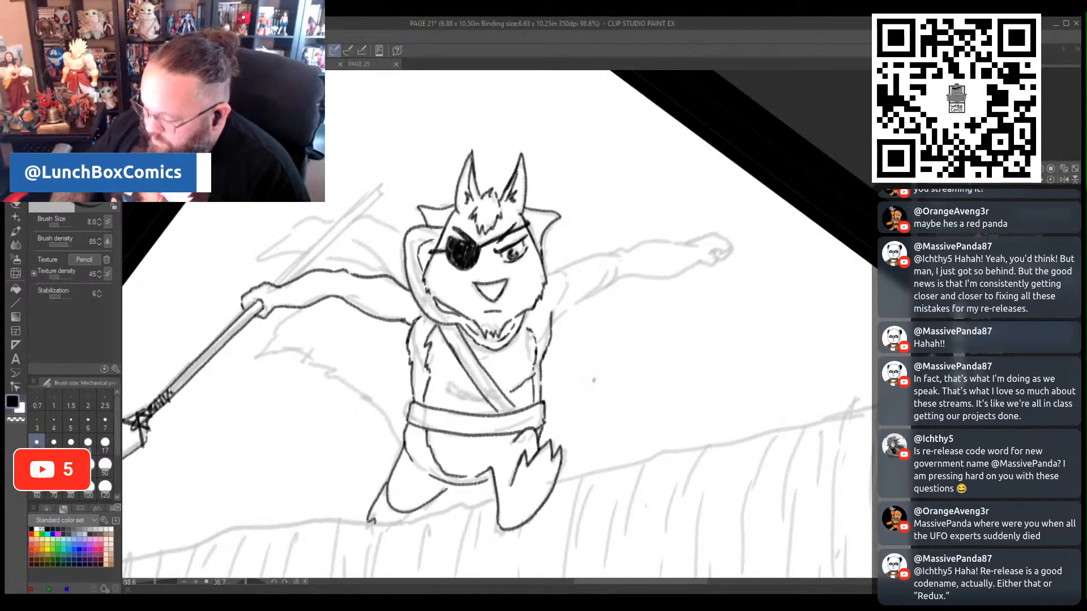
drag(490, 469, 485, 479)
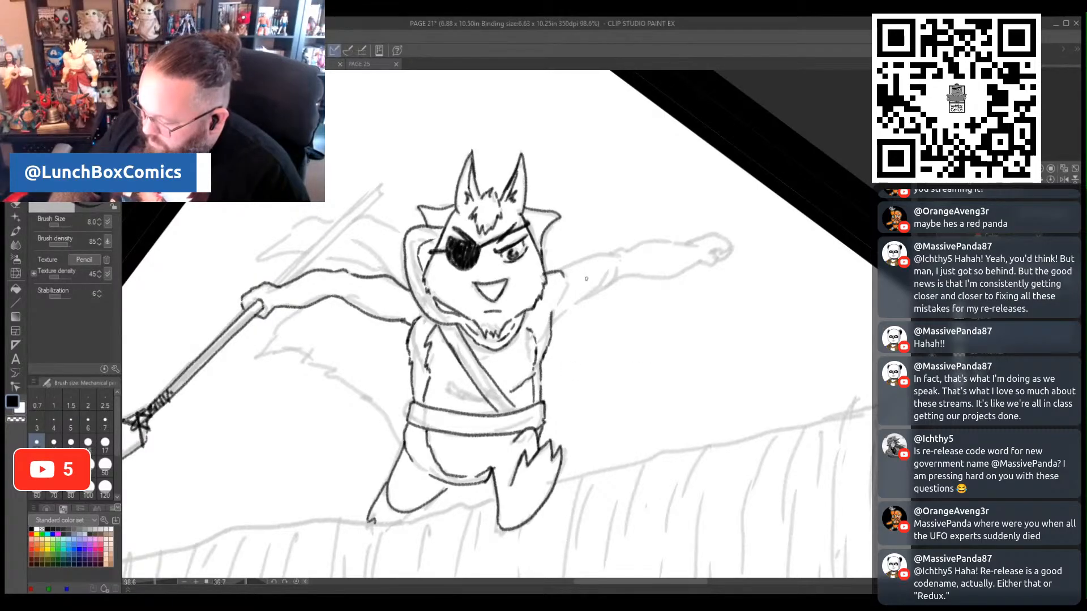
- Ink the outstretched free arm from the shoulder to the wrist and finish it with the clenched fist
drag(558, 263, 627, 249)
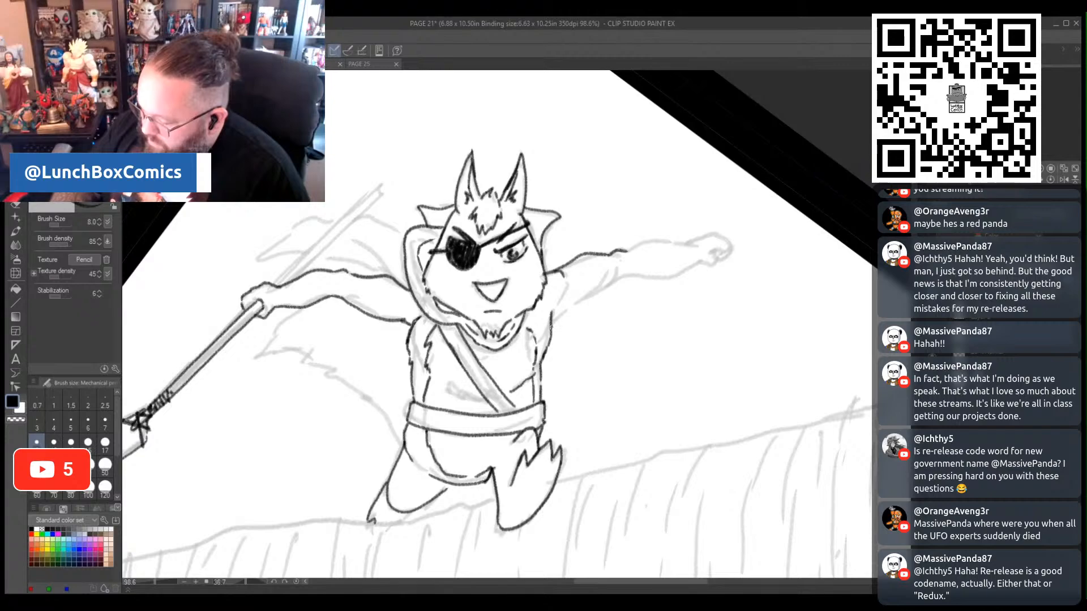
mouse_move(562, 313)
mouse_down()
mouse_move(622, 279)
mouse_move(689, 266)
mouse_up()
drag(615, 250, 712, 233)
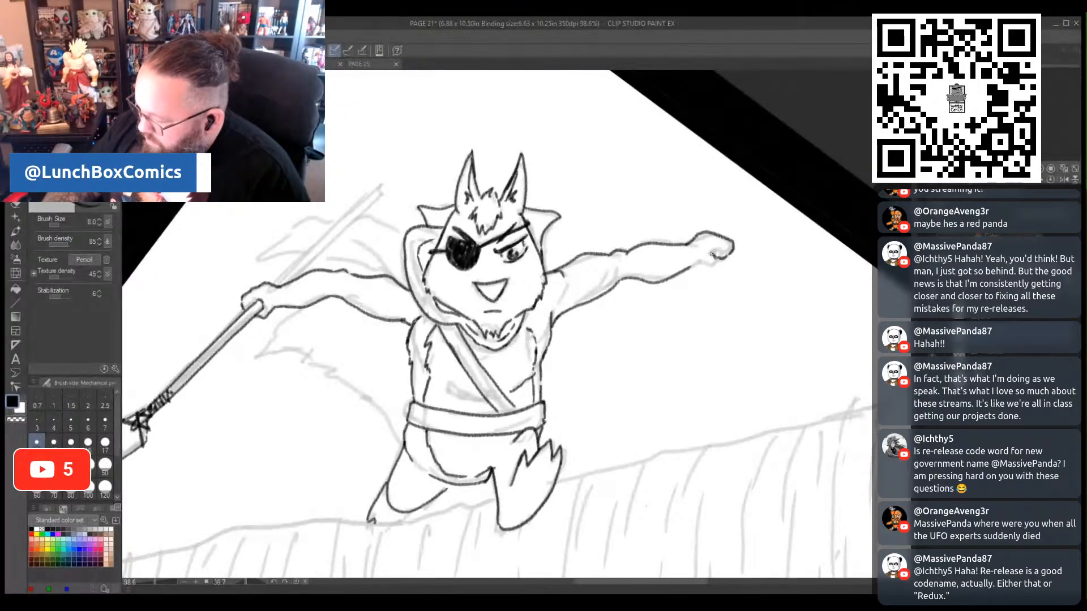
drag(690, 267, 714, 265)
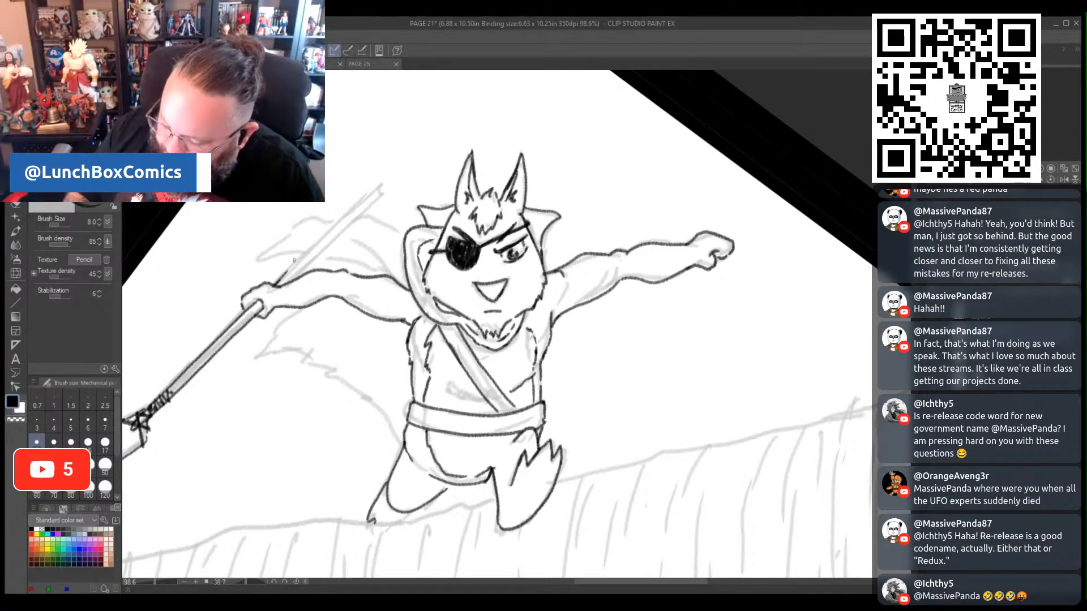
- Ink both edges and the end of the spear shaft extending behind the gripping hand
drag(277, 282, 381, 186)
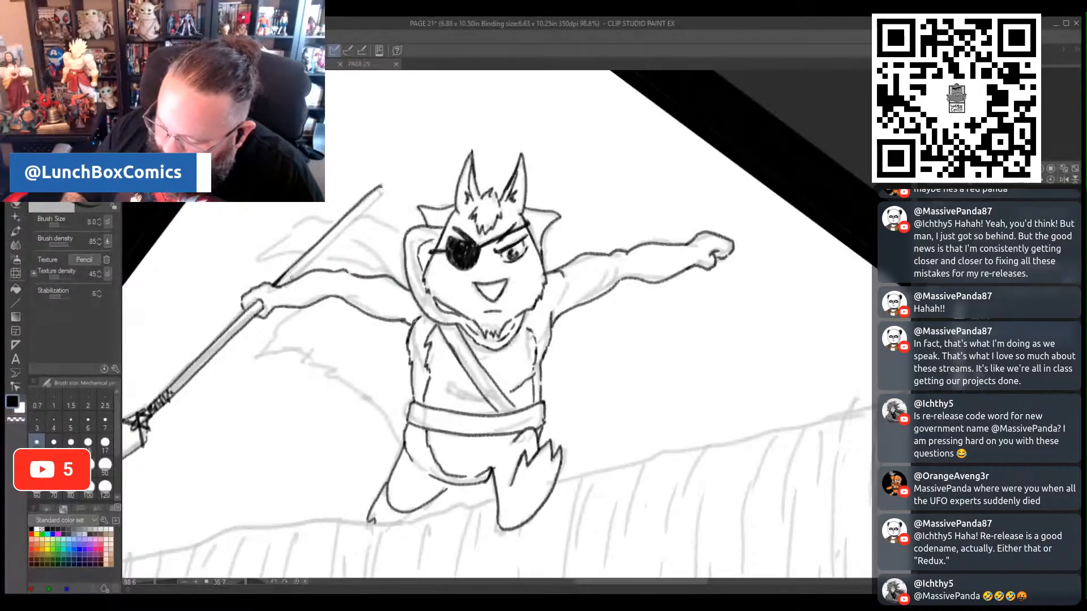
drag(292, 279, 384, 191)
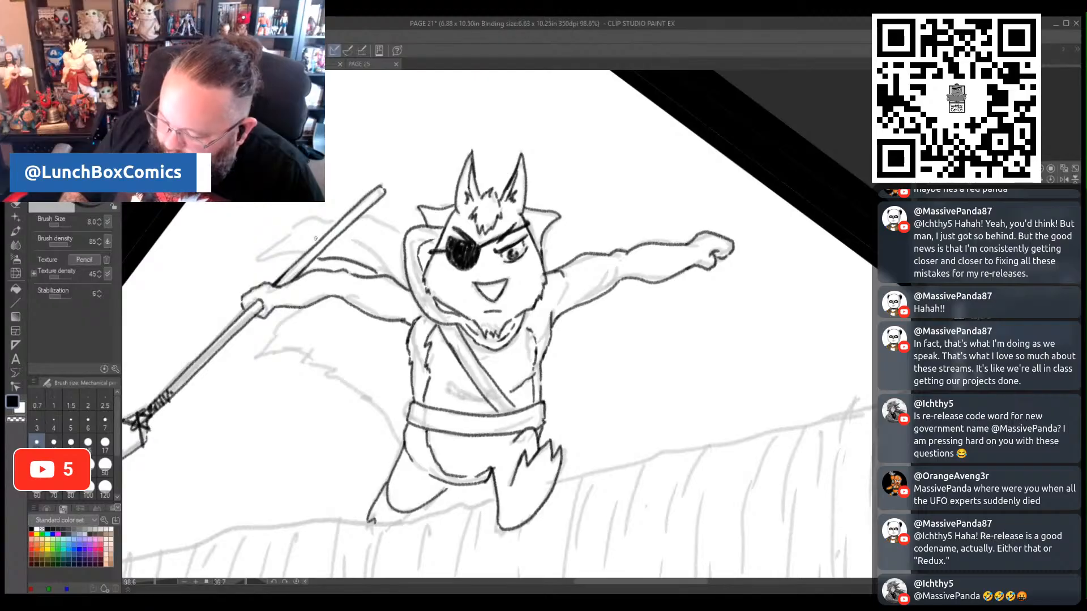
- Ink the billowing cape behind the spear shaft, including its pointed end and the fold lines near the shoulder
mouse_move(305, 253)
mouse_down()
mouse_move(252, 263)
mouse_move(311, 215)
mouse_up()
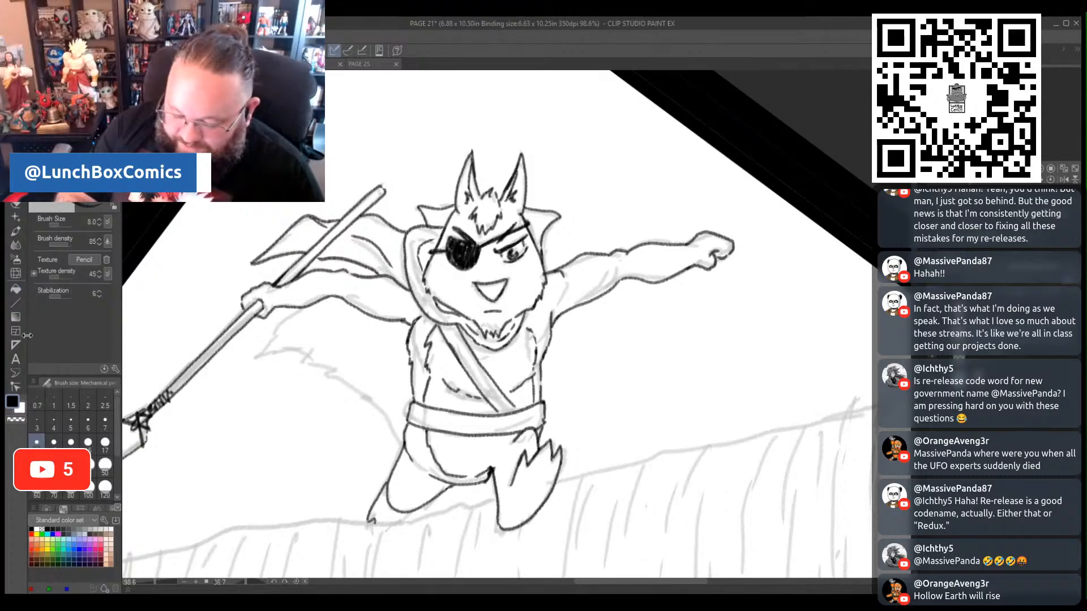
- Erase the dark mark where the legs meet, redraw the inner thigh line, and ink the bushy tail's outline
click(17, 208)
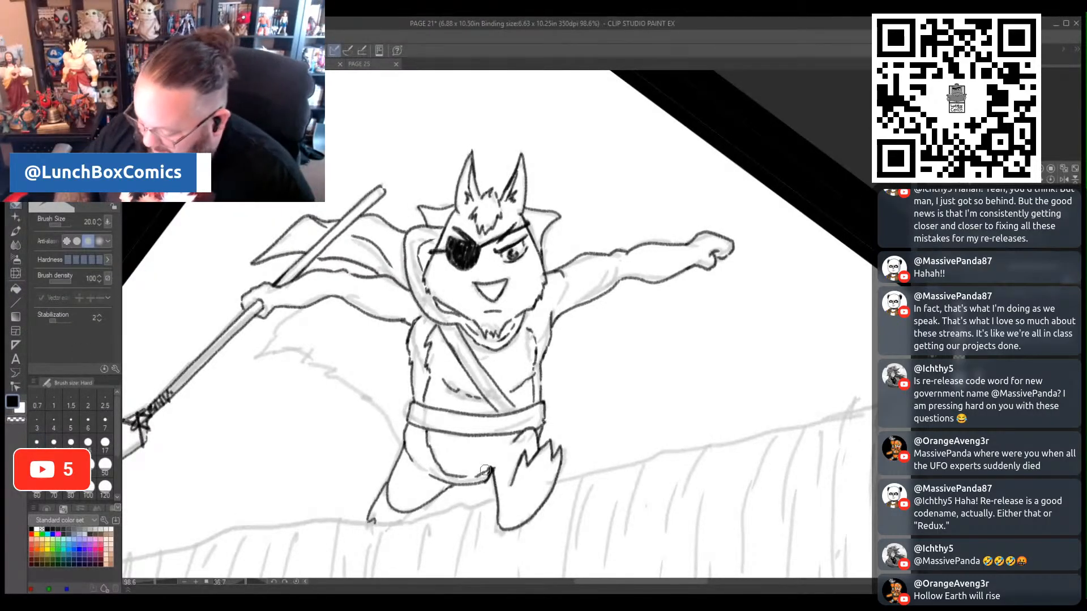
mouse_move(491, 468)
mouse_down()
mouse_move(486, 474)
mouse_move(493, 464)
mouse_up()
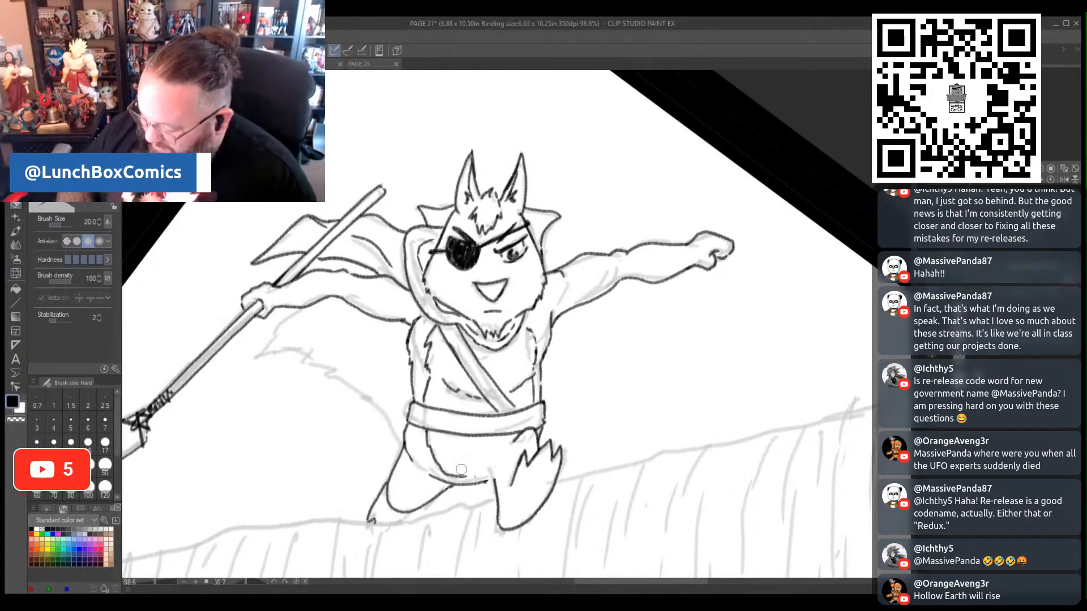
click(16, 195)
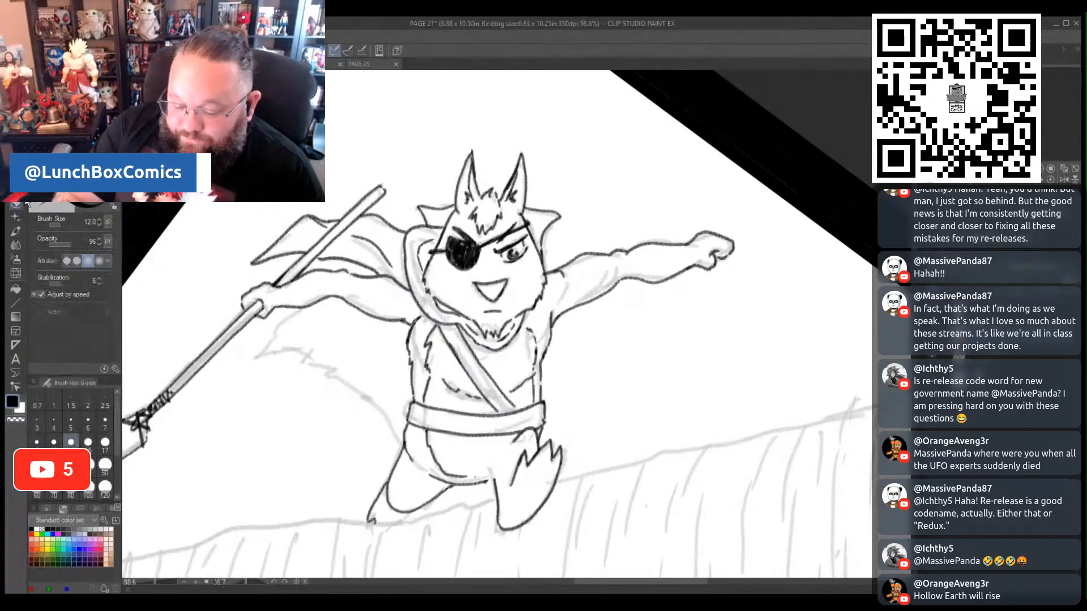
click(16, 195)
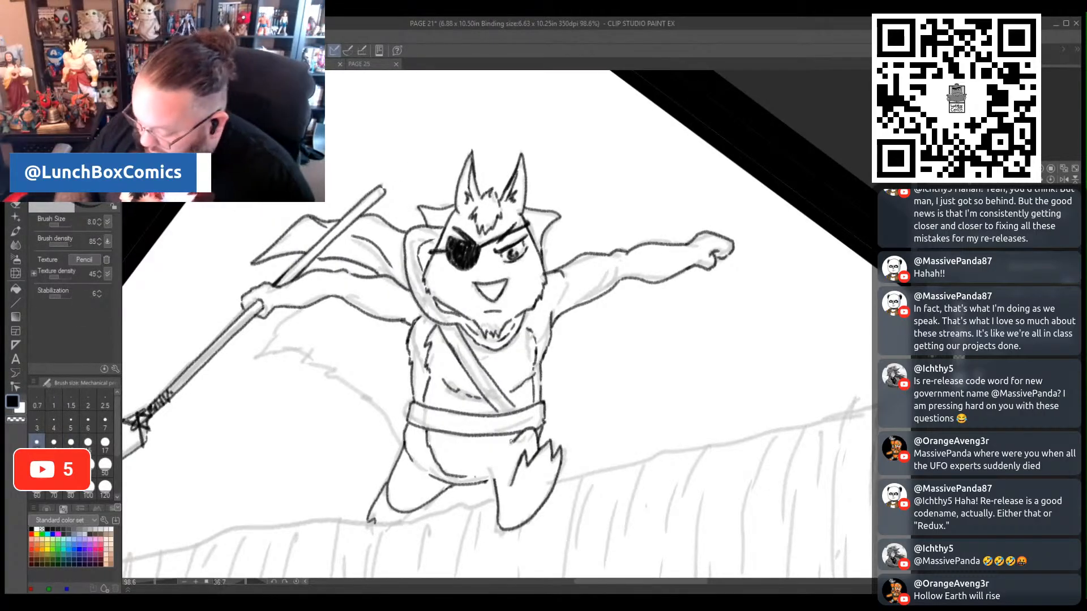
drag(502, 456, 494, 468)
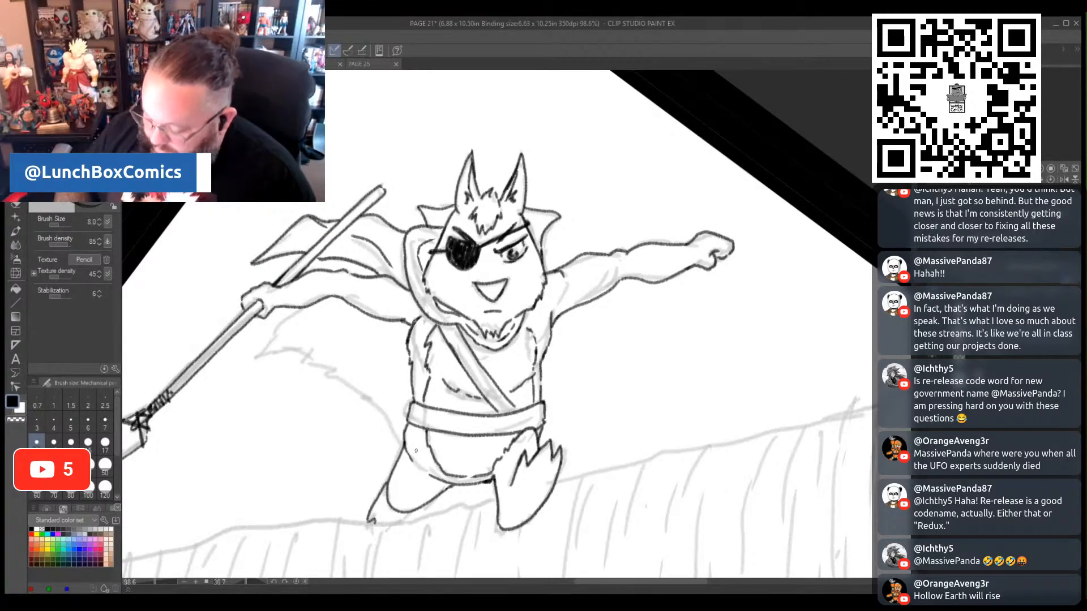
mouse_move(403, 448)
mouse_down()
mouse_move(300, 352)
mouse_move(249, 363)
mouse_move(281, 308)
mouse_up()
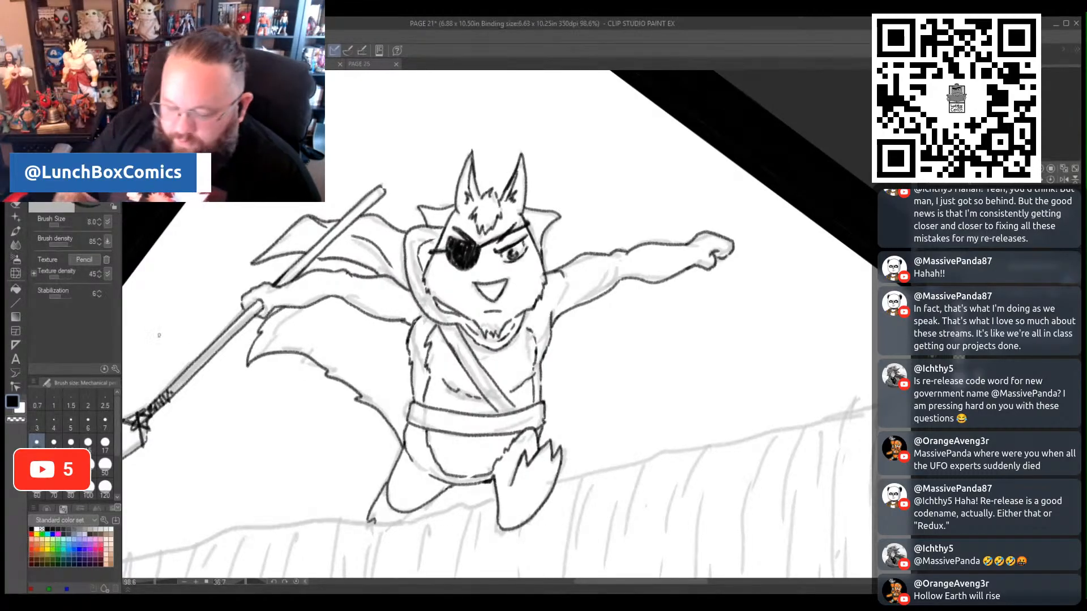
- Lasso the outstretched free arm with its fist, scale it to 86% joined at the shoulder, and deselect it
key(m)
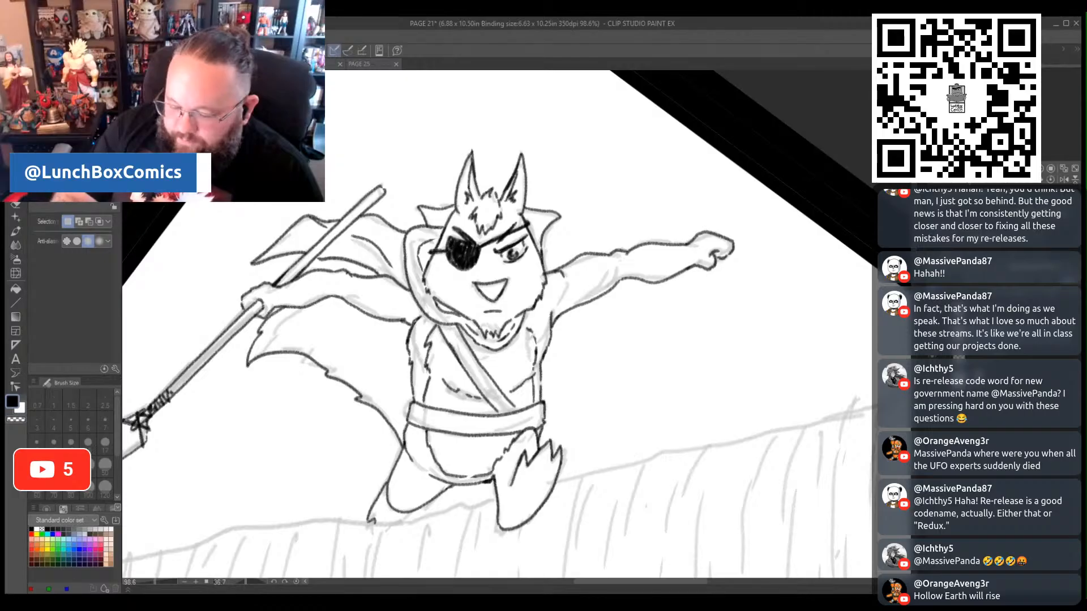
key(shift)
mouse_move(559, 332)
mouse_down()
mouse_move(546, 264)
mouse_move(730, 202)
mouse_move(598, 321)
mouse_move(570, 321)
mouse_up()
click(684, 424)
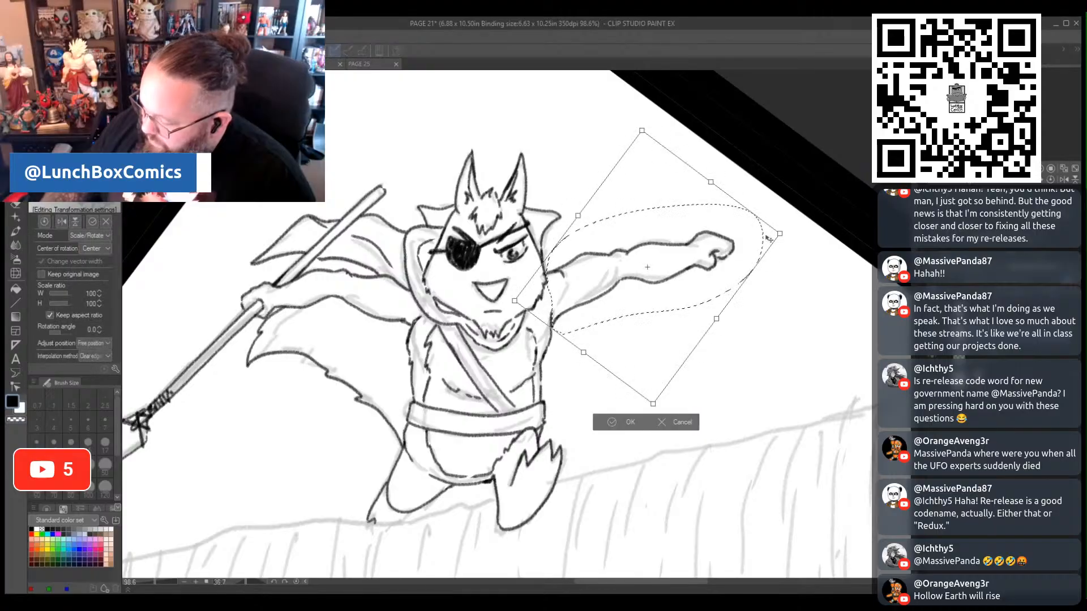
drag(779, 234, 742, 244)
drag(655, 302, 657, 302)
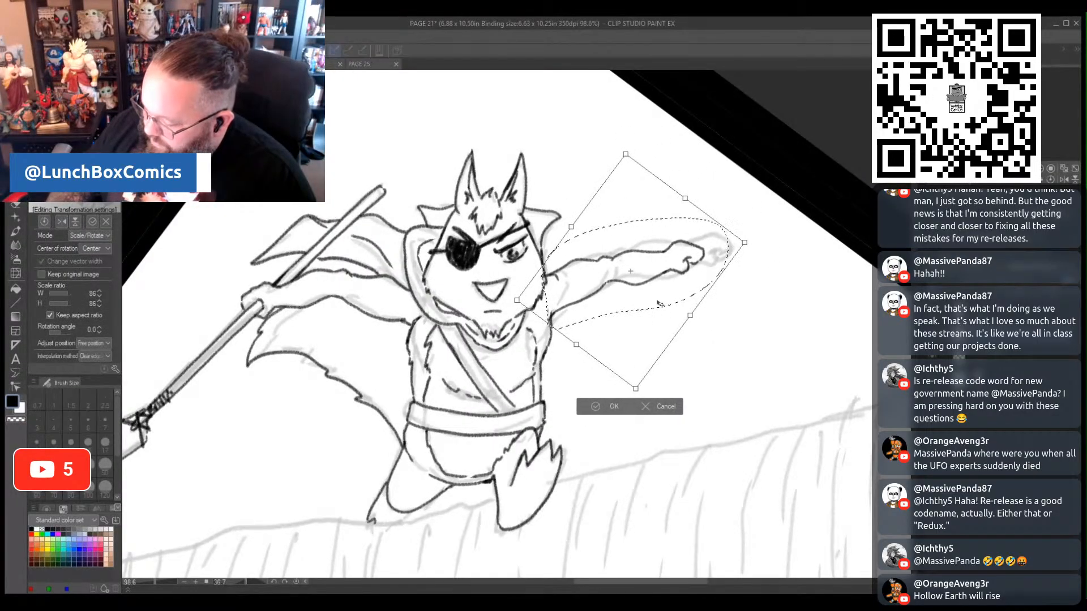
click(589, 412)
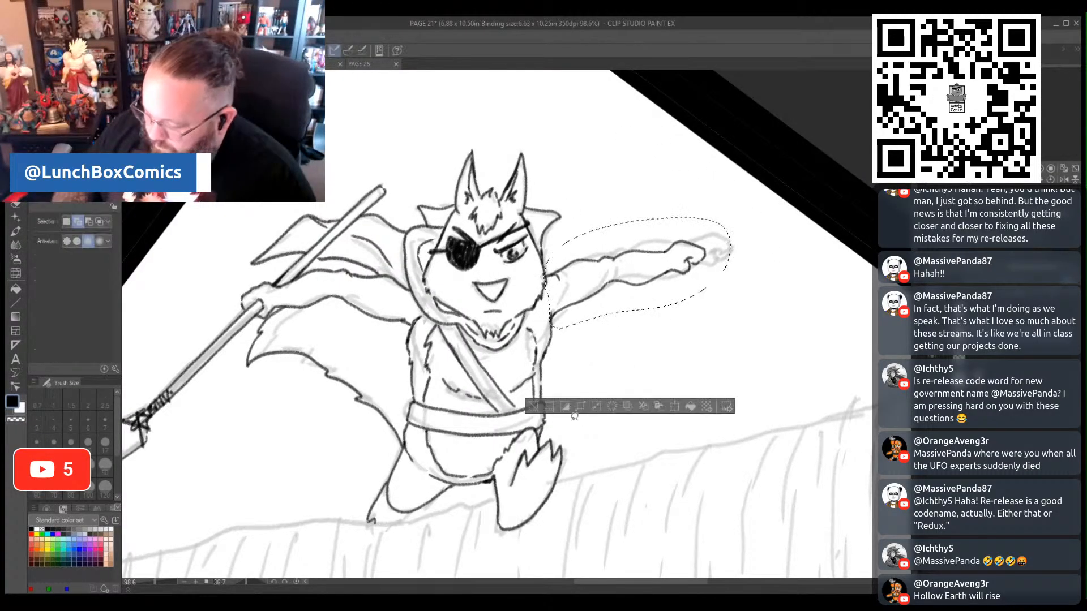
click(532, 406)
- Lasso the spear arm together with the spear, scale it to 91% with a 1.3° rotation, and fit it back to the shoulder
drag(596, 583, 549, 586)
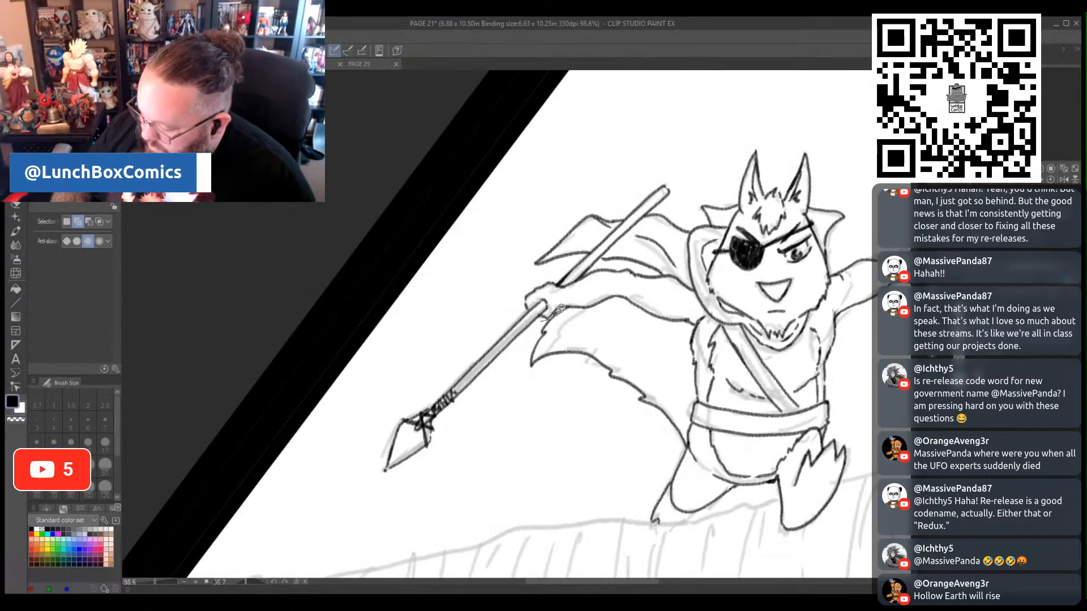
mouse_move(560, 308)
mouse_down()
mouse_move(685, 336)
mouse_move(699, 317)
mouse_move(700, 290)
mouse_move(668, 267)
mouse_move(598, 263)
mouse_up()
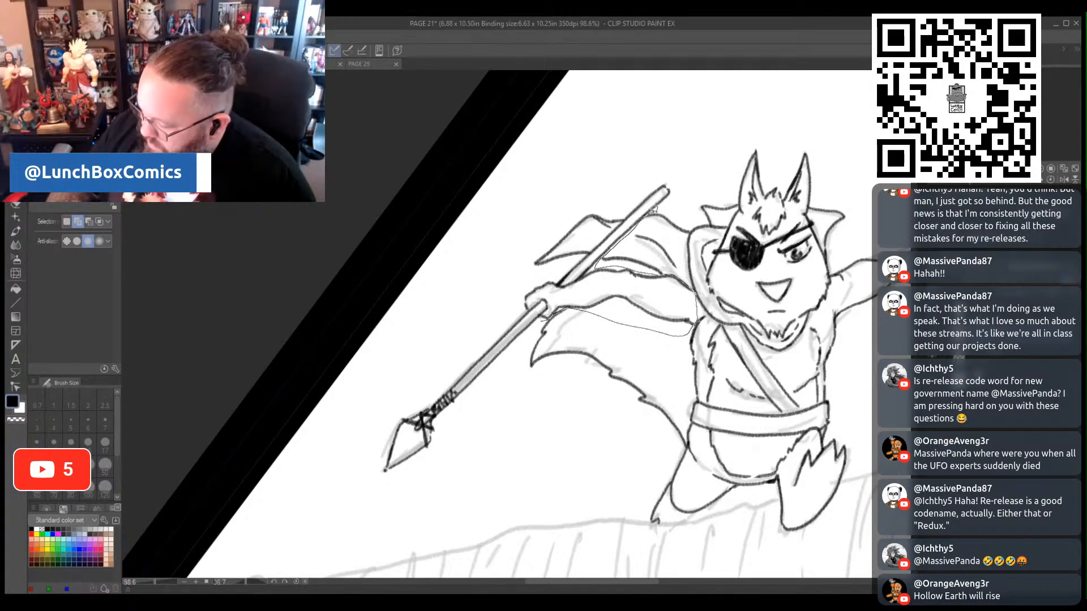
mouse_move(654, 209)
mouse_down()
mouse_move(669, 162)
mouse_move(595, 248)
mouse_move(496, 301)
mouse_move(380, 417)
mouse_move(477, 440)
mouse_up()
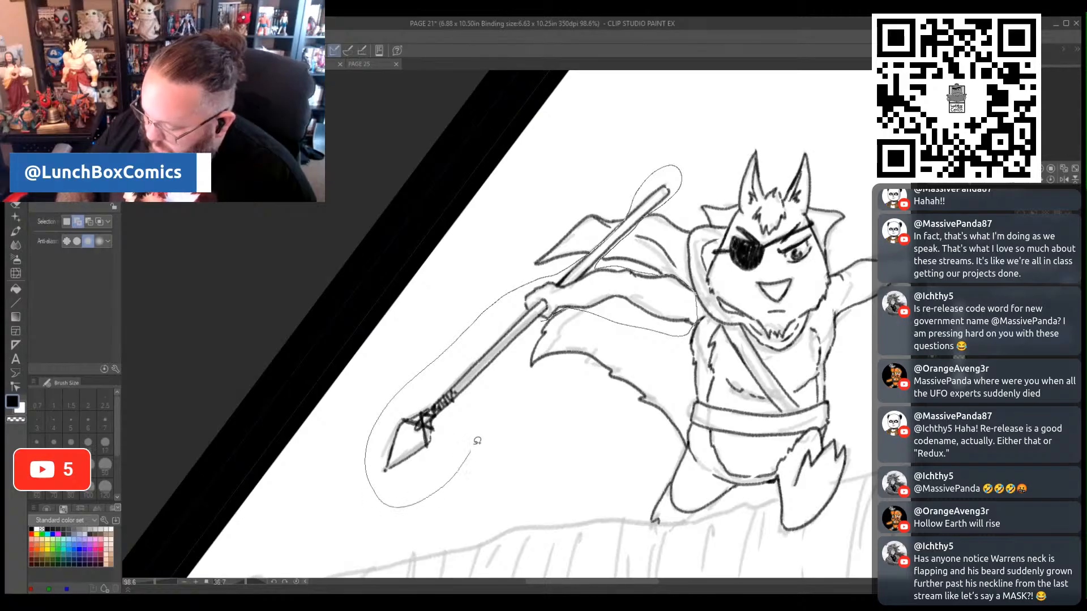
drag(540, 322, 542, 324)
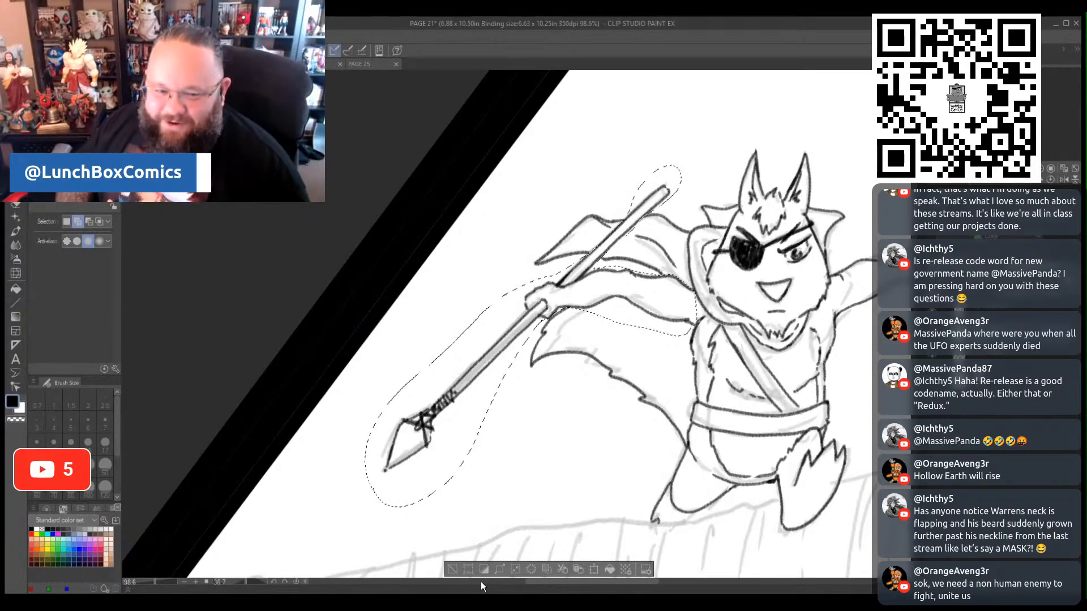
click(594, 569)
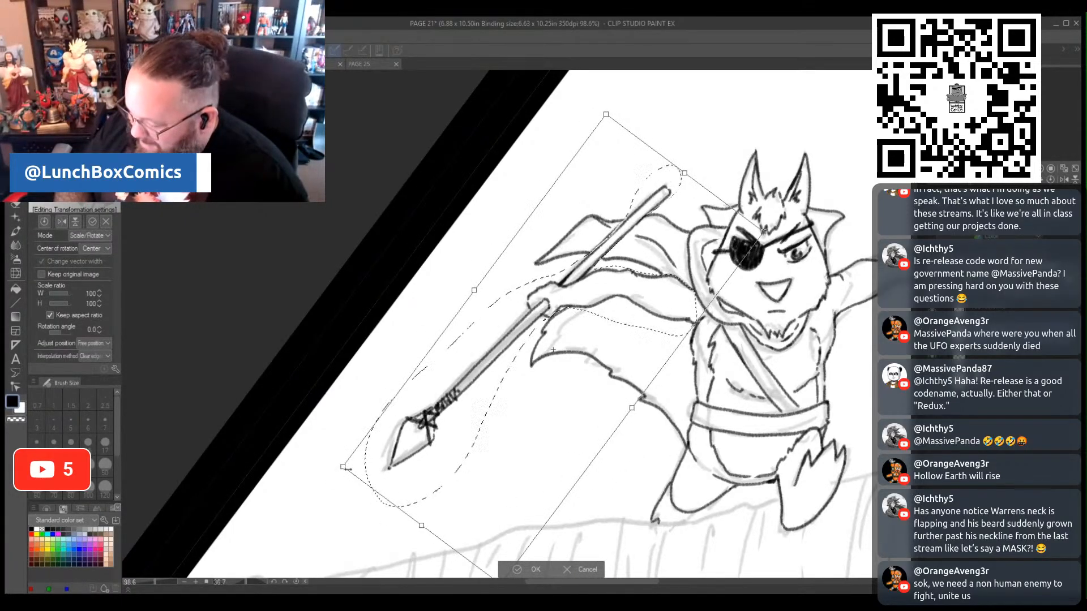
drag(347, 469, 384, 464)
drag(775, 214, 778, 220)
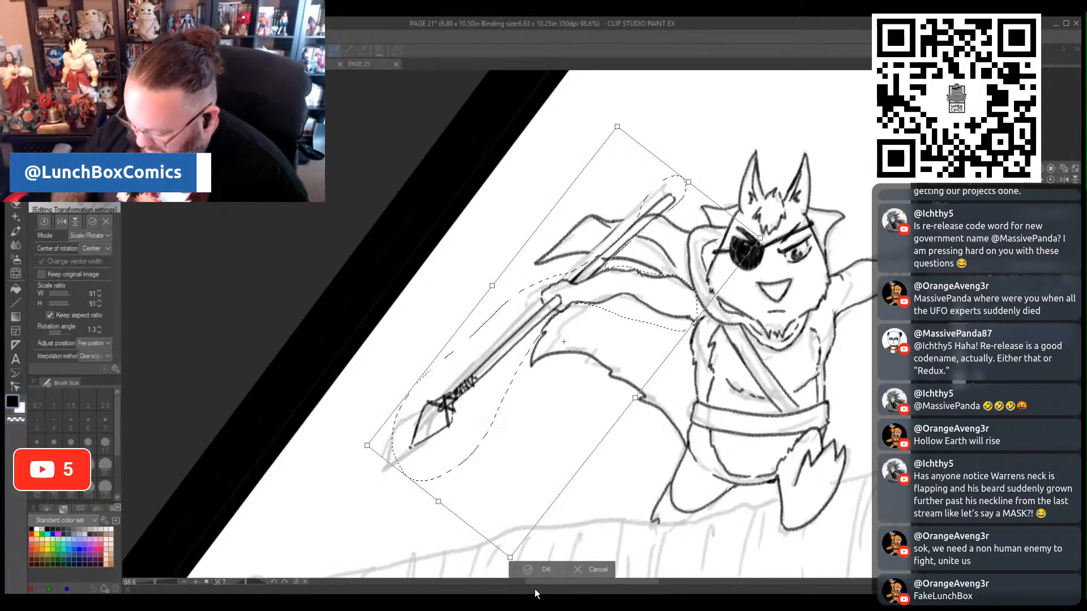
click(526, 566)
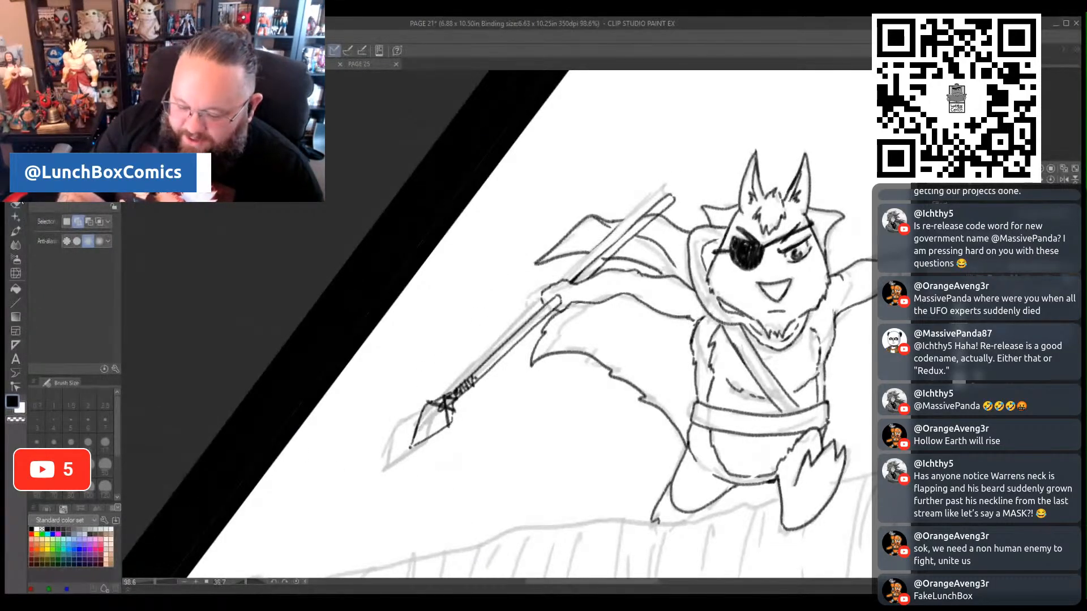
click(19, 206)
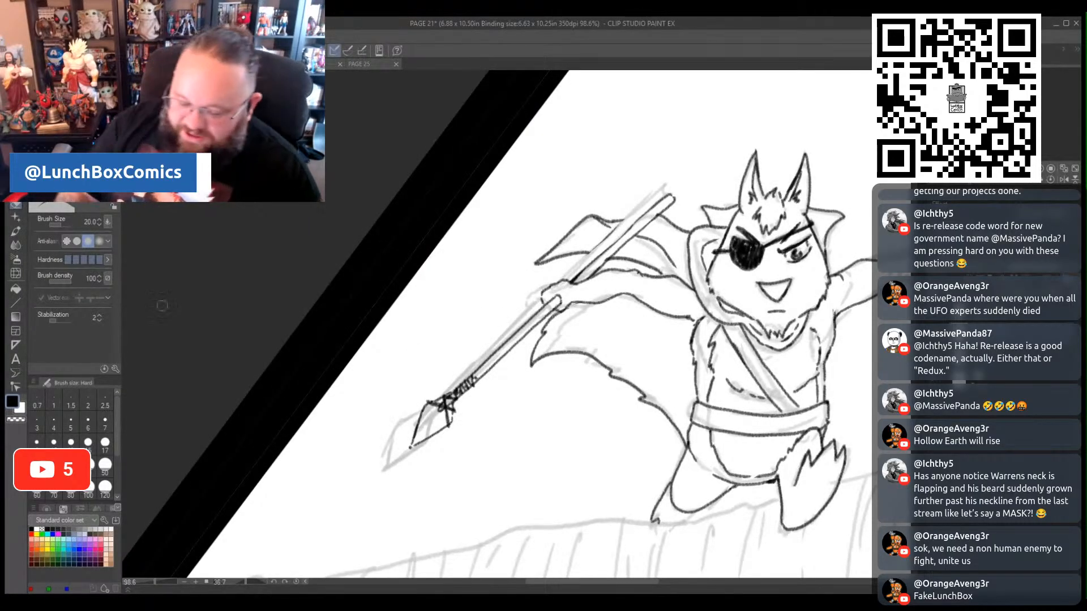
key(p)
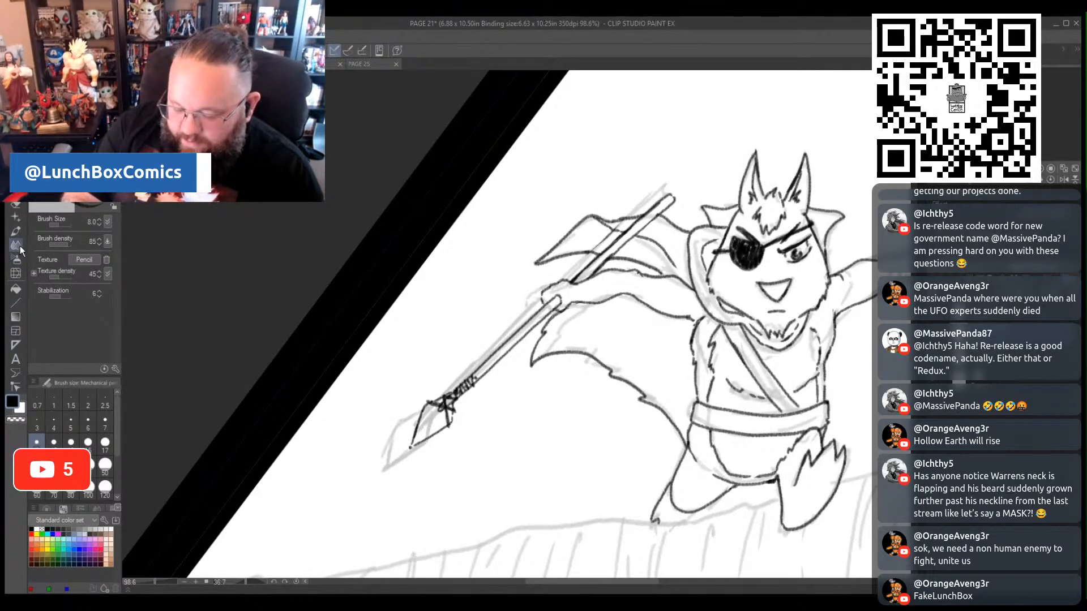
click(15, 207)
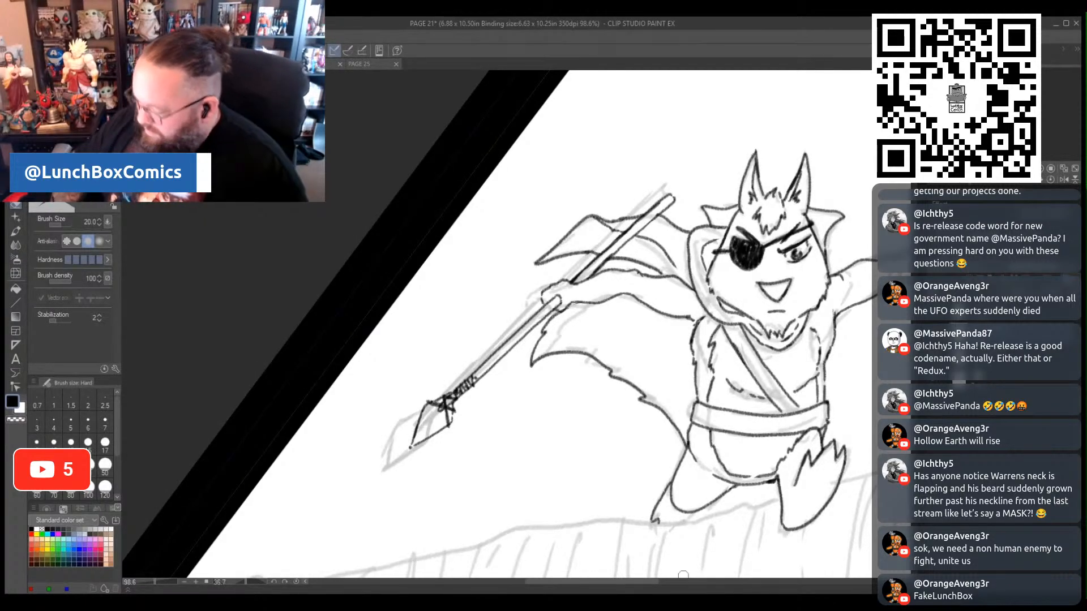
- Ink the uneven top edge of the ledge from the raised foot to the panel's right border with the size 8 mechanical pencil
drag(654, 582, 696, 580)
drag(155, 582, 153, 583)
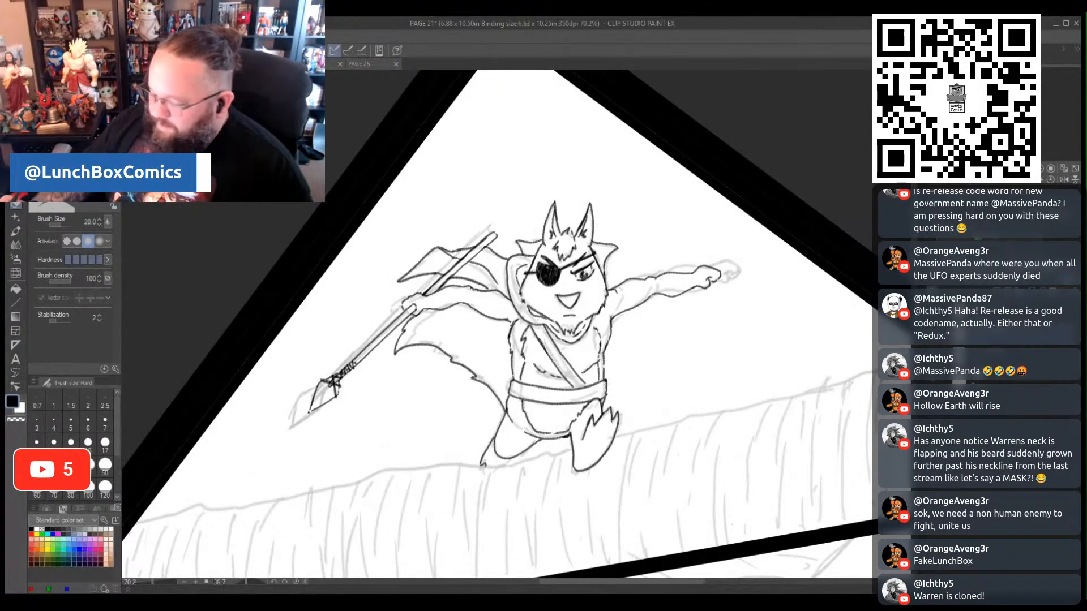
scroll(531, 562, down, 4)
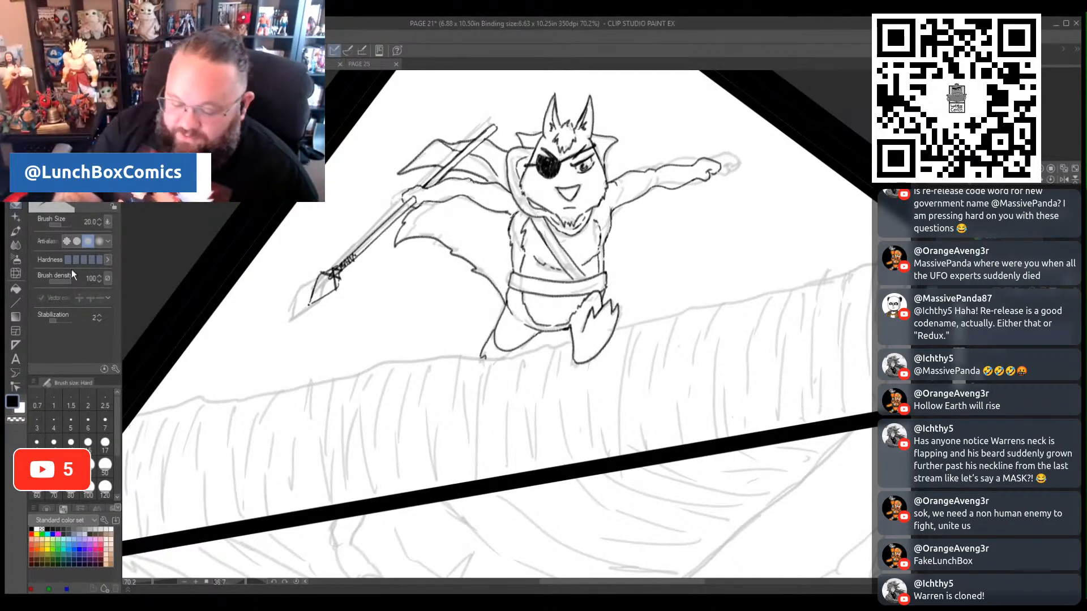
key(p)
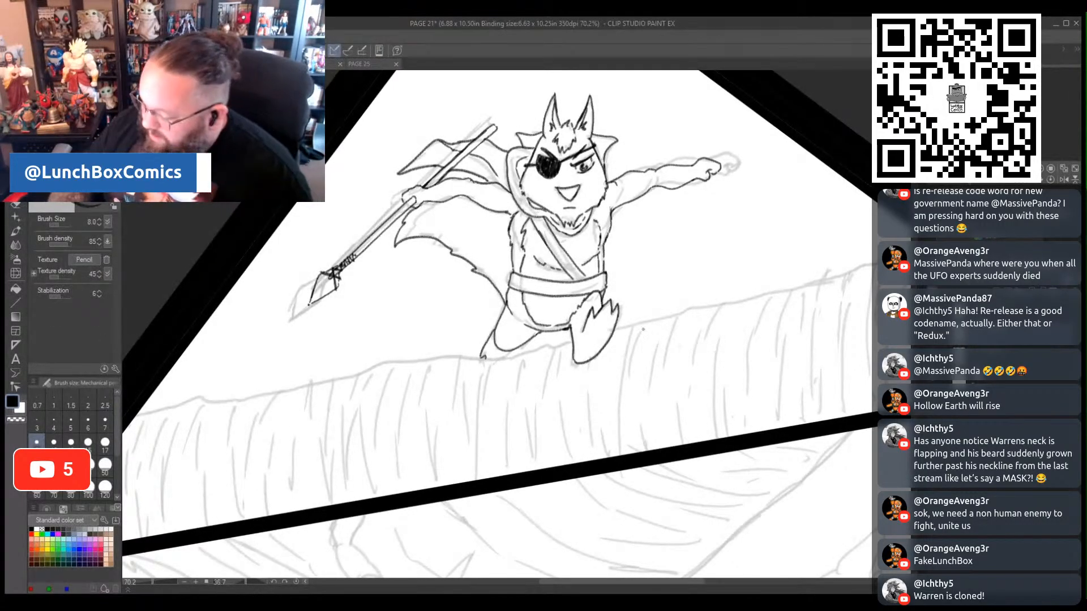
drag(615, 327, 879, 262)
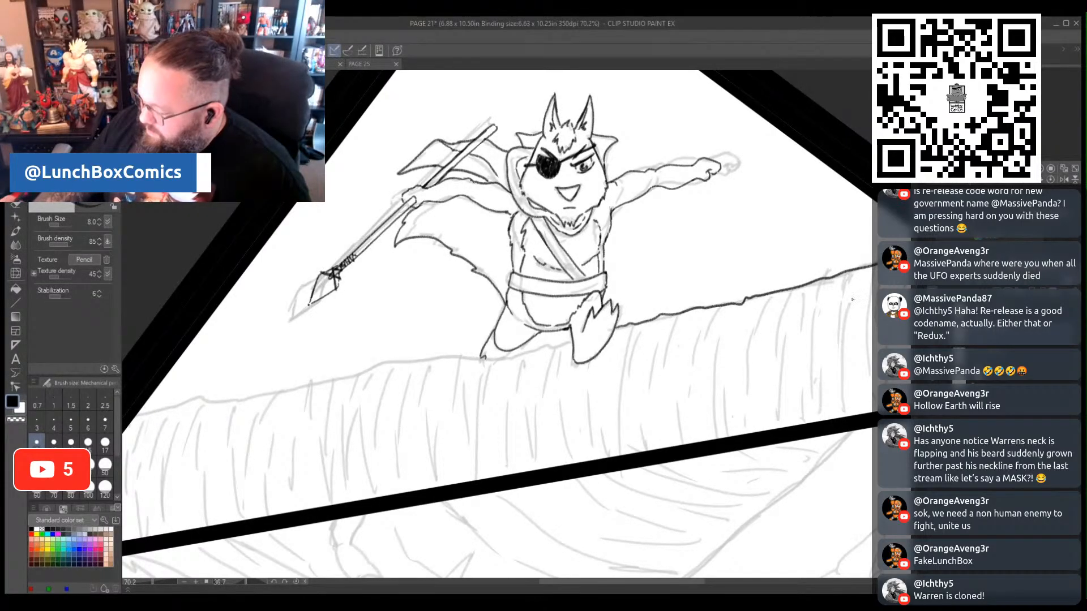
drag(672, 585, 722, 585)
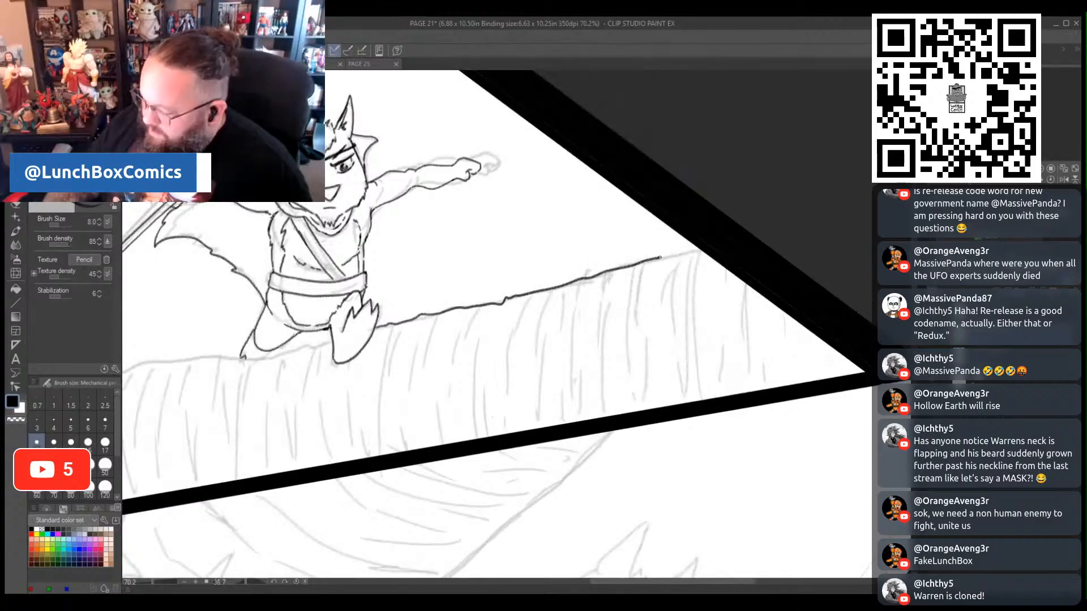
drag(694, 252, 703, 249)
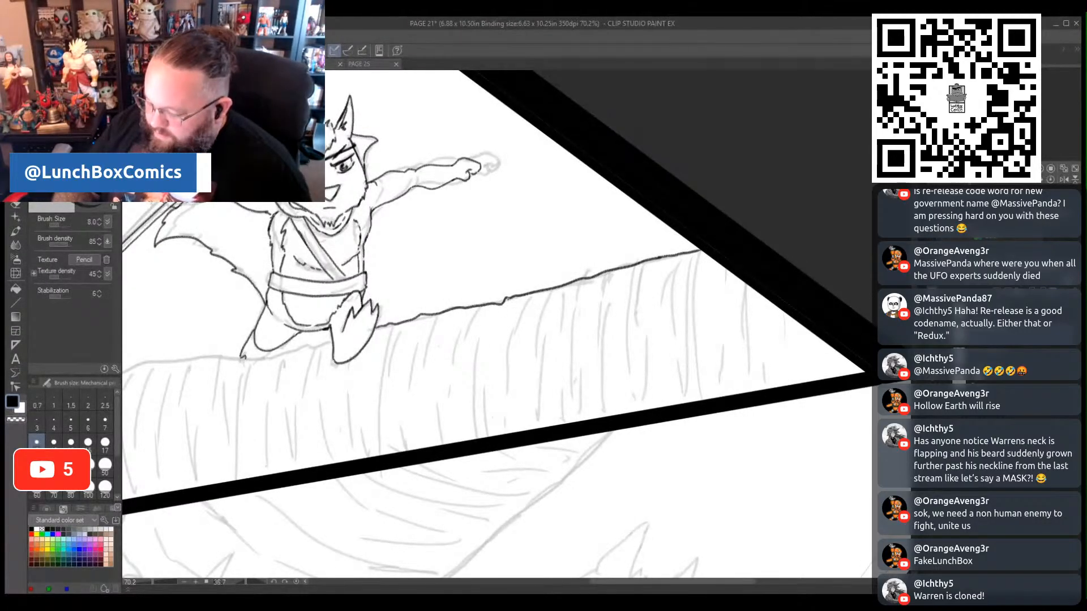
- Ink curved vertical texture lines down the ledge face below the raised foot, reaching to the panel's lower border
drag(491, 333, 482, 357)
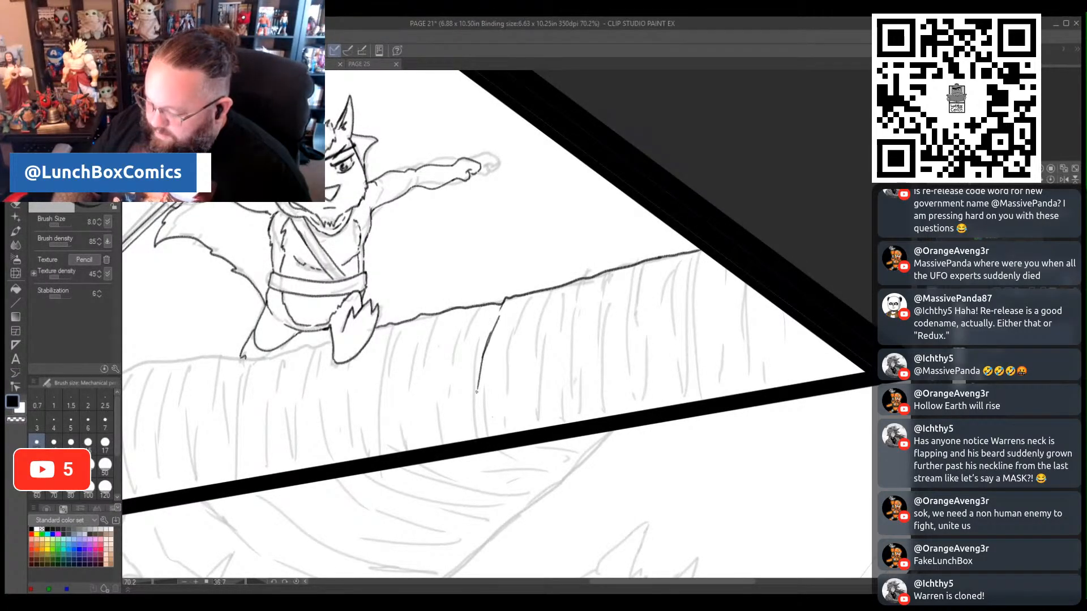
mouse_move(493, 309)
mouse_down()
mouse_move(467, 360)
mouse_move(456, 431)
mouse_up()
drag(436, 387, 435, 398)
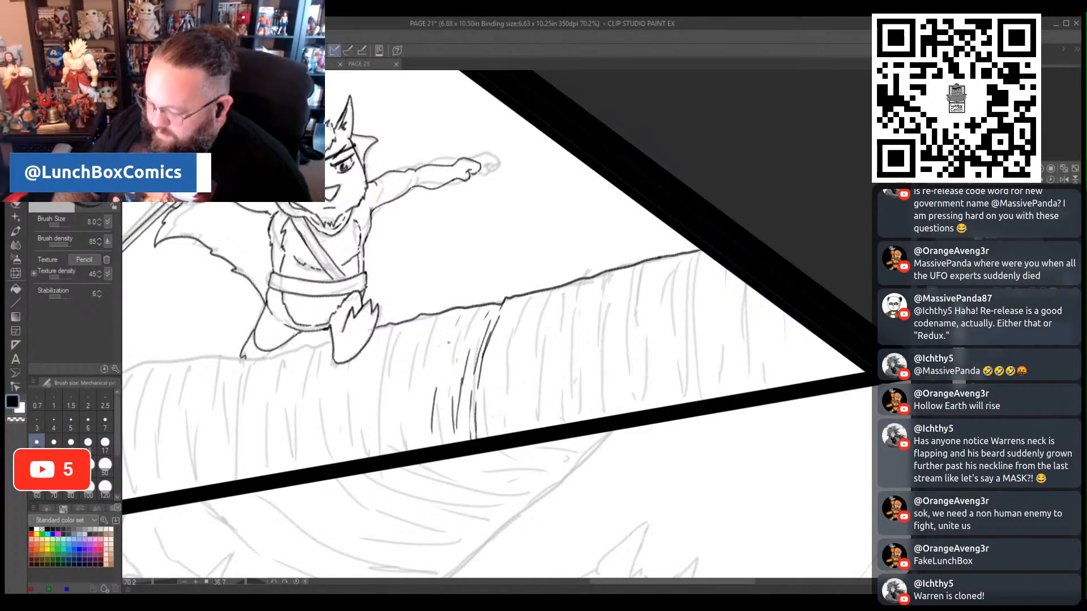
mouse_move(452, 317)
mouse_down()
mouse_move(415, 449)
mouse_move(410, 384)
mouse_move(422, 335)
mouse_move(408, 354)
mouse_move(401, 451)
mouse_up()
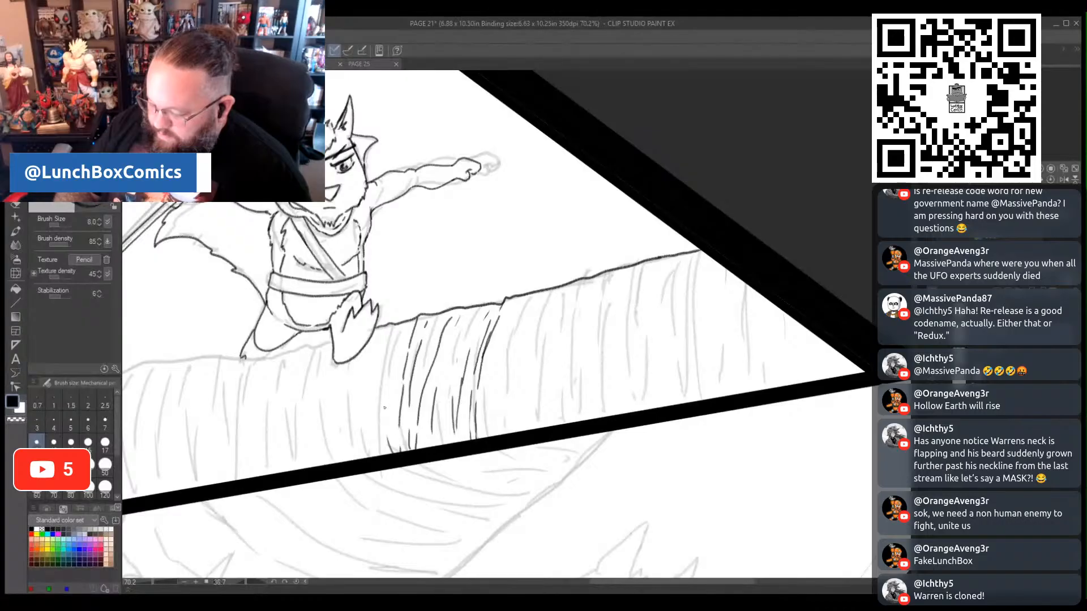
mouse_move(400, 324)
mouse_down()
mouse_move(379, 390)
mouse_move(380, 460)
mouse_up()
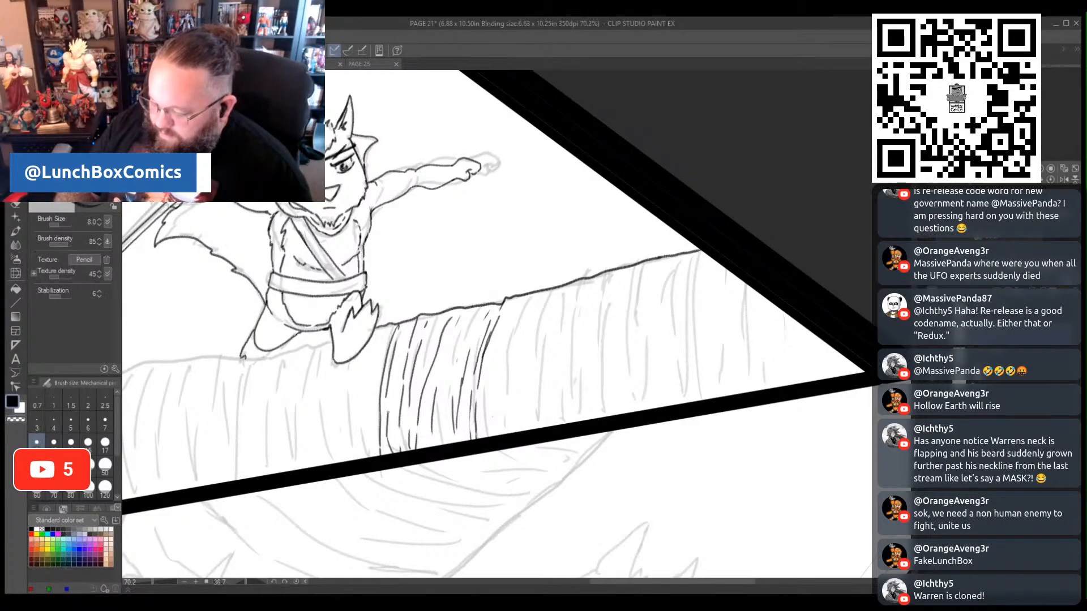
mouse_move(387, 414)
mouse_down()
mouse_move(396, 364)
mouse_move(360, 423)
mouse_up()
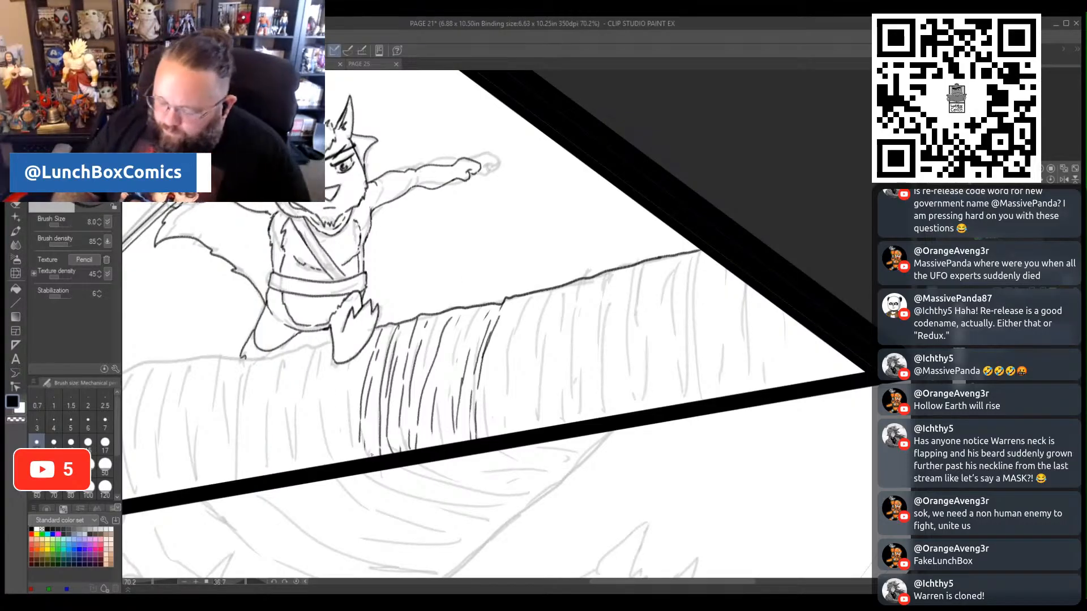
mouse_move(351, 460)
mouse_down()
mouse_move(362, 353)
mouse_move(343, 401)
mouse_move(346, 371)
mouse_move(335, 424)
mouse_up()
drag(339, 420, 333, 448)
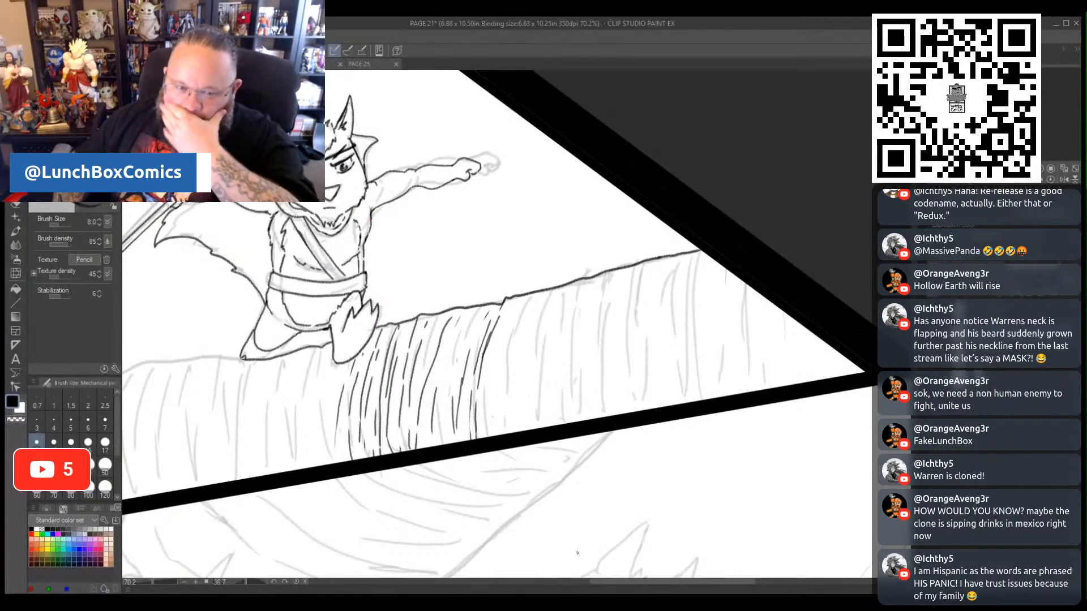
- Ink the rest of the ledge's top edge from the trailing leg to the panel's left border
drag(684, 582, 613, 587)
mouse_move(579, 358)
mouse_down()
mouse_move(486, 361)
mouse_move(440, 376)
mouse_up()
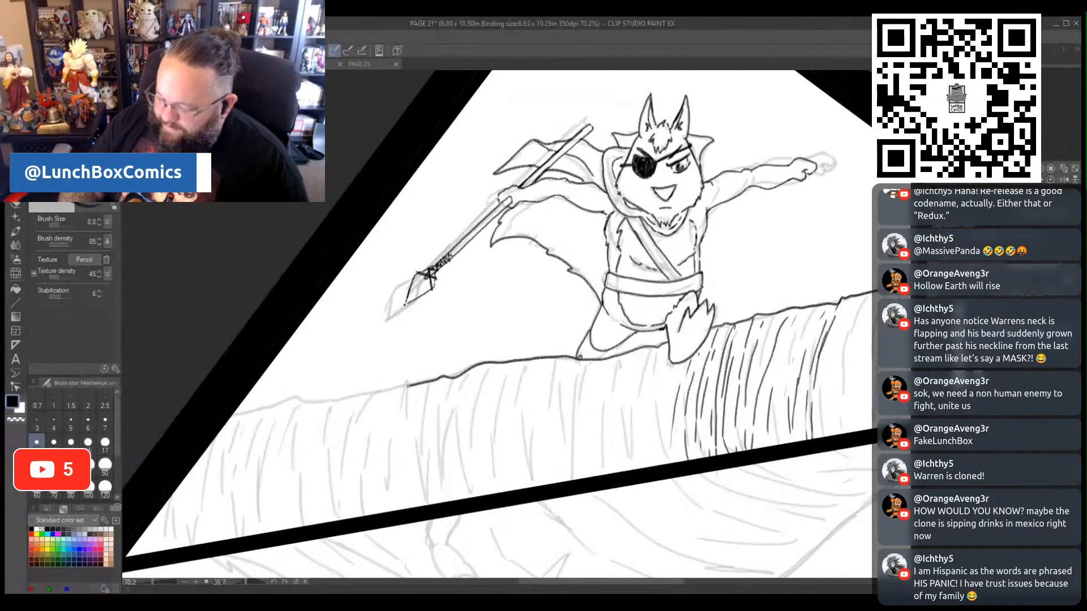
drag(326, 403, 235, 410)
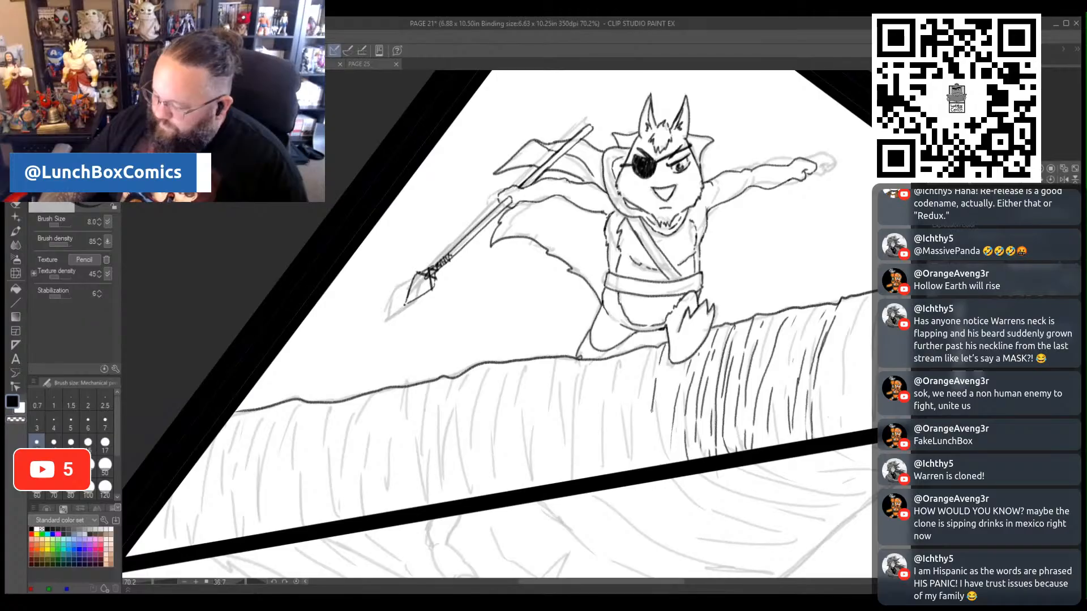
- Ink vertical texture lines down the ledge face from below the raised foot leftward to the area beneath the spearhead
drag(669, 381, 658, 451)
mouse_move(650, 354)
mouse_down()
mouse_move(635, 394)
mouse_move(637, 453)
mouse_move(629, 371)
mouse_move(616, 401)
mouse_up()
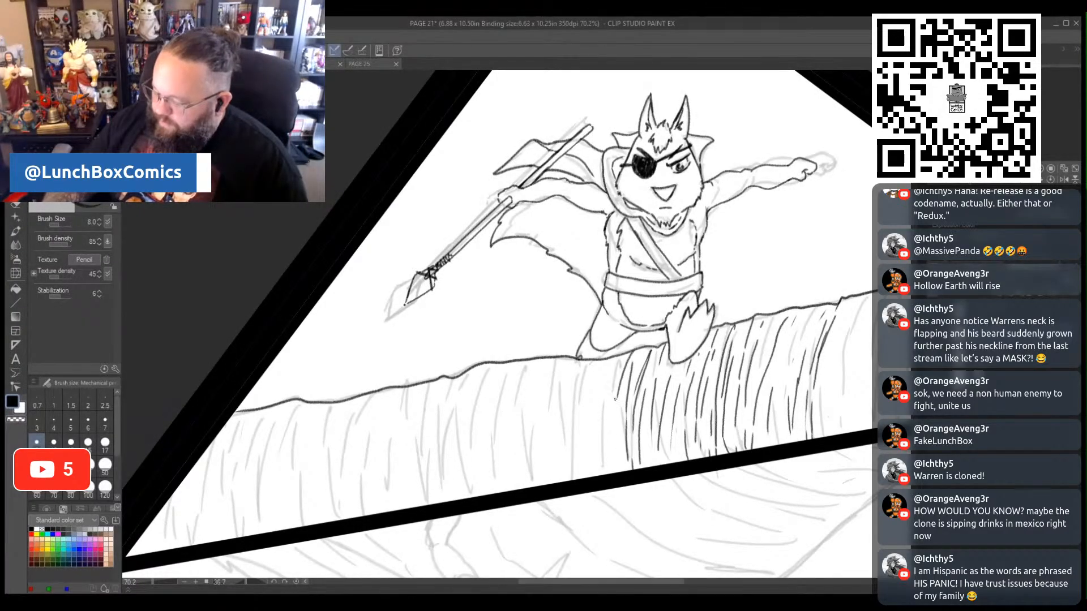
drag(609, 473, 611, 438)
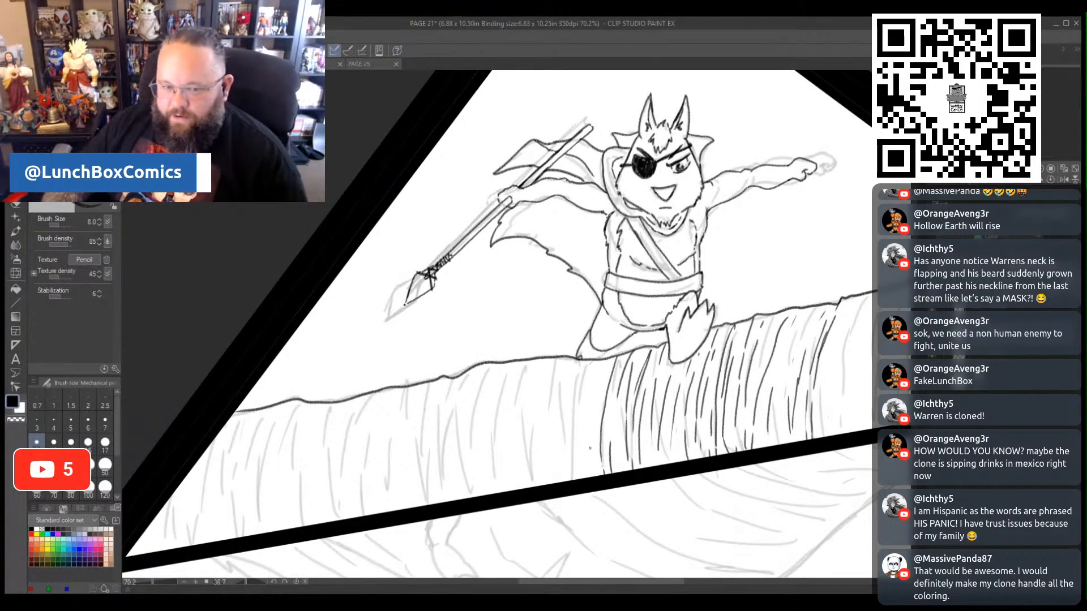
drag(583, 462, 592, 380)
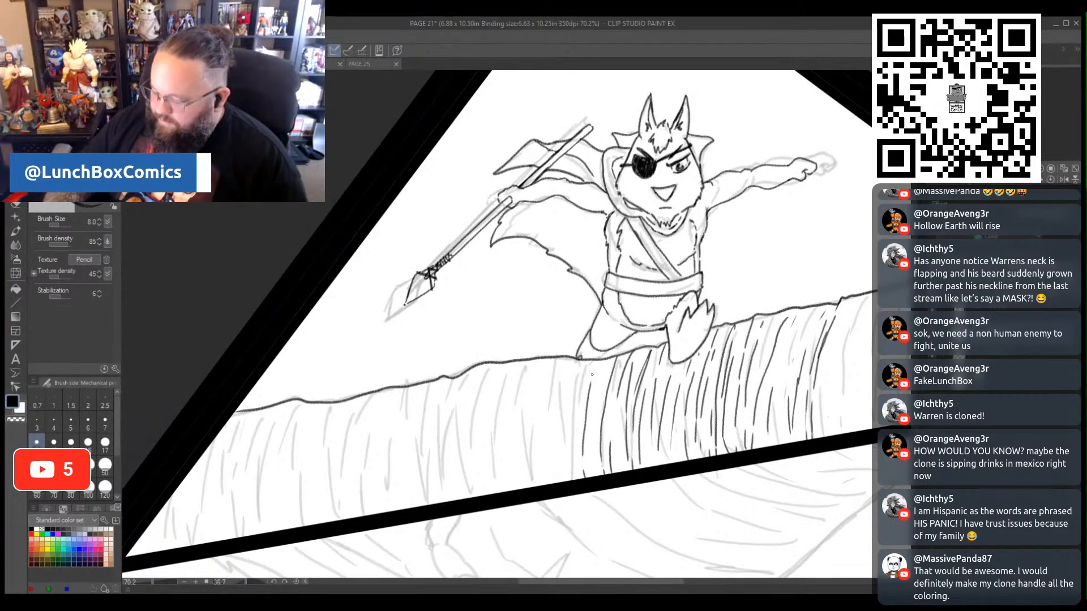
mouse_move(563, 477)
mouse_down()
mouse_move(570, 363)
mouse_move(562, 373)
mouse_move(552, 364)
mouse_move(536, 441)
mouse_up()
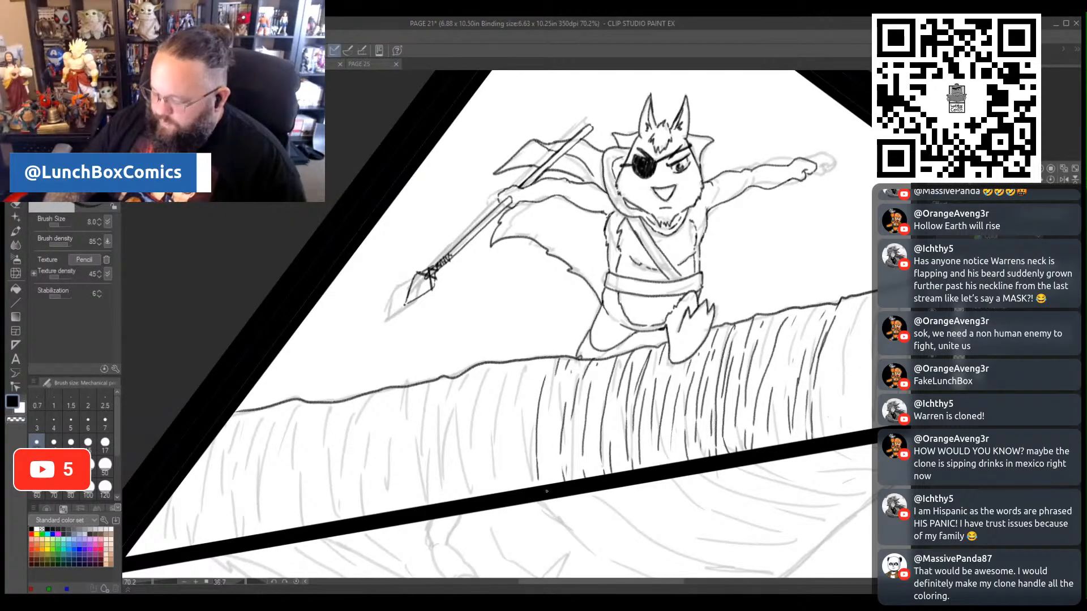
drag(521, 489, 518, 414)
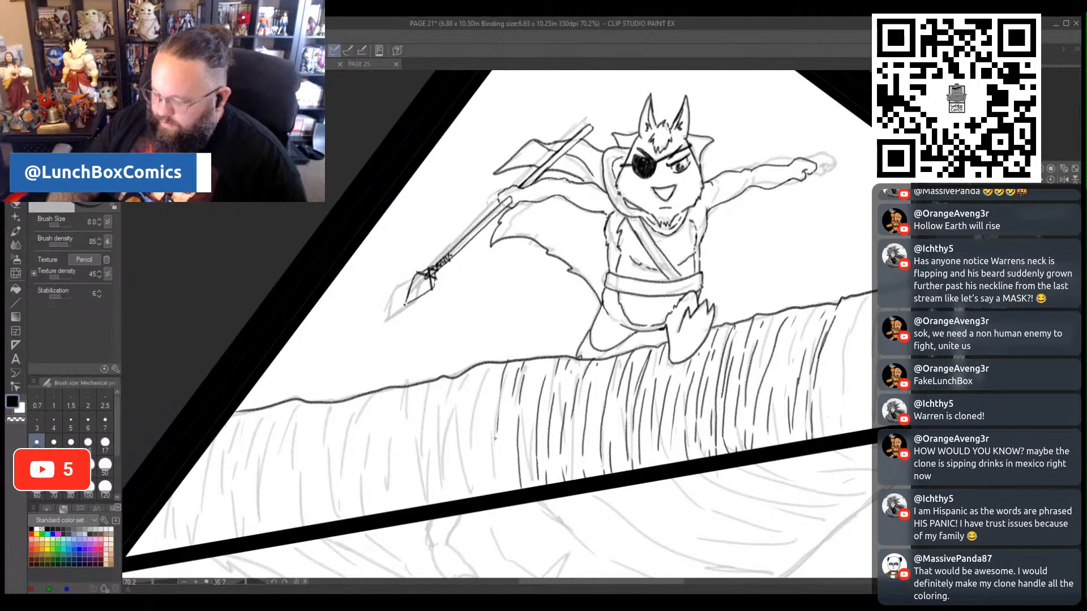
drag(485, 456, 491, 364)
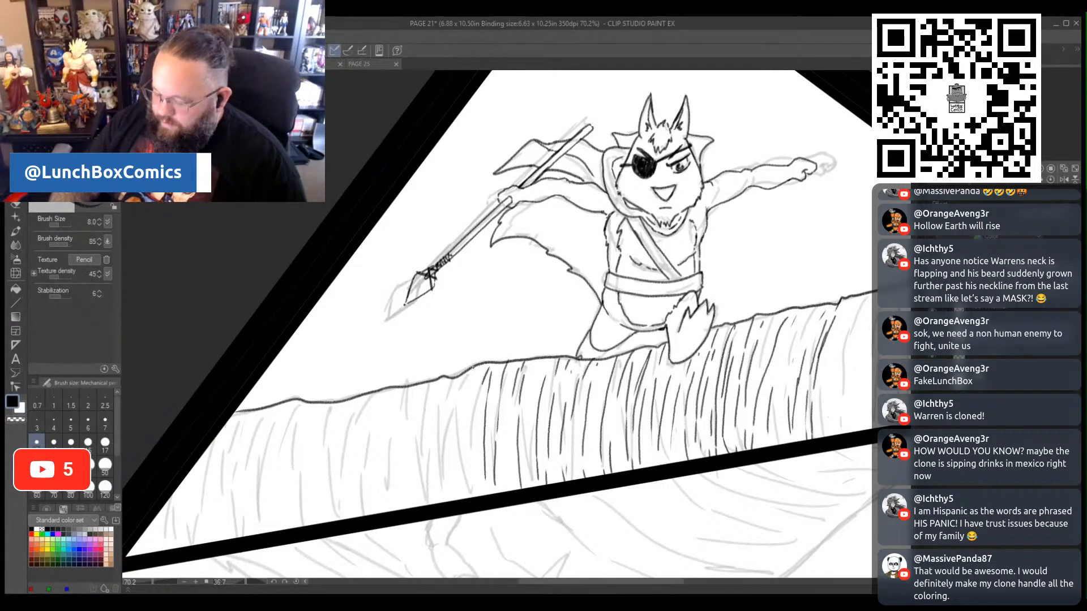
mouse_move(478, 480)
mouse_down()
mouse_move(478, 400)
mouse_move(443, 390)
mouse_move(435, 495)
mouse_up()
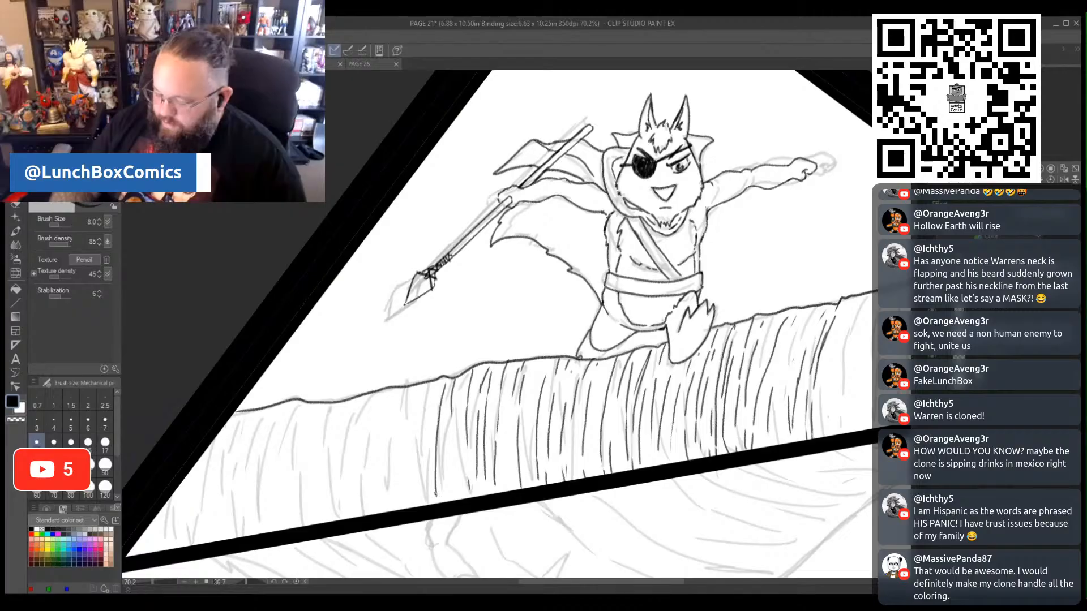
drag(459, 405, 462, 381)
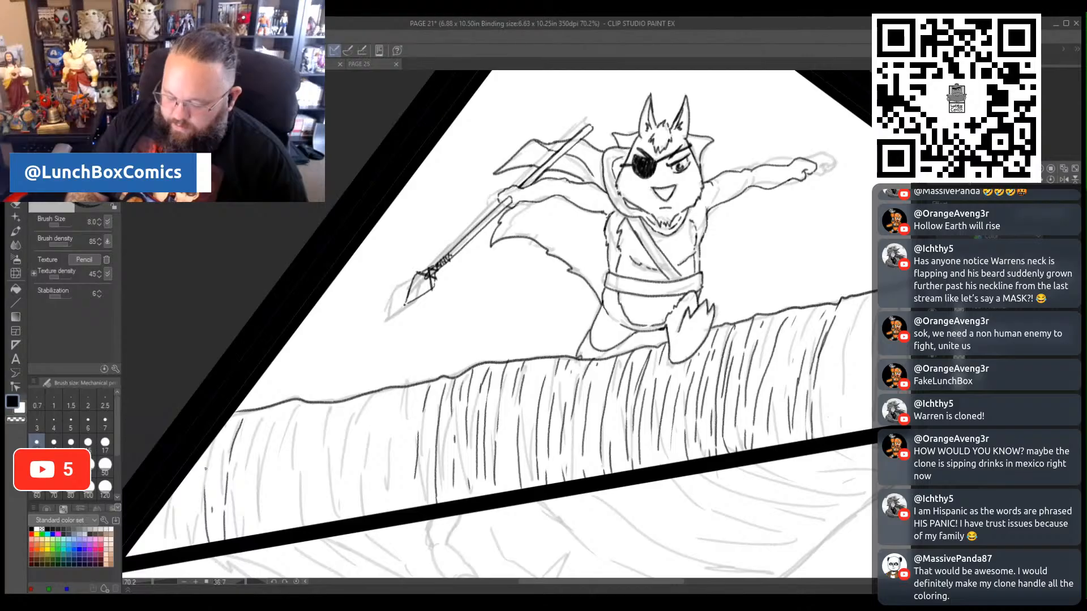
- Ink short vertical texture lines into the ledge's narrow lower-left corner along the panel's slanted border
drag(191, 498, 196, 467)
drag(228, 420, 218, 497)
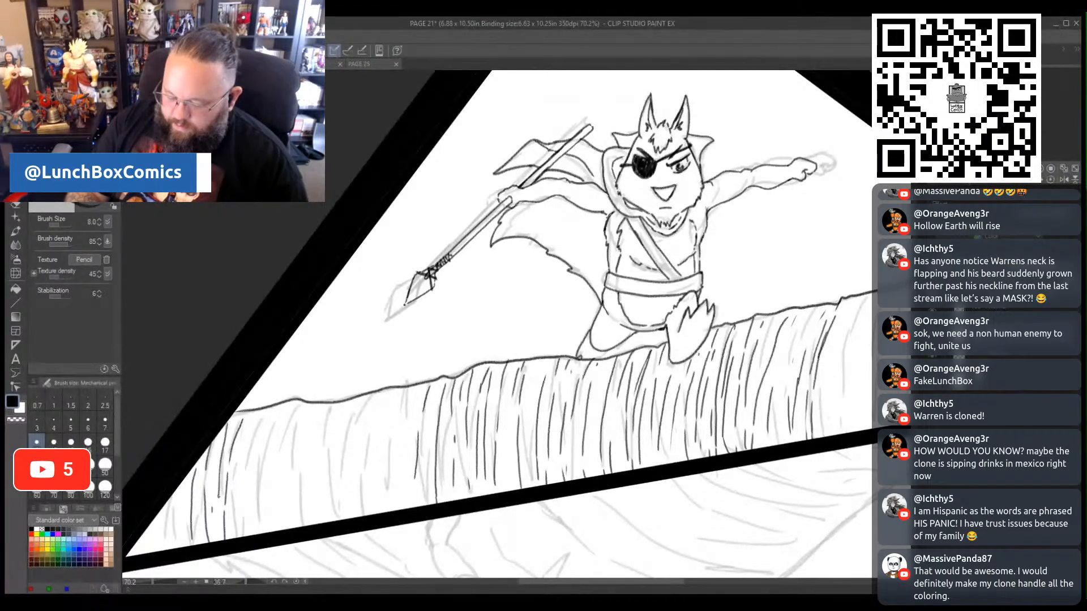
drag(181, 537, 185, 488)
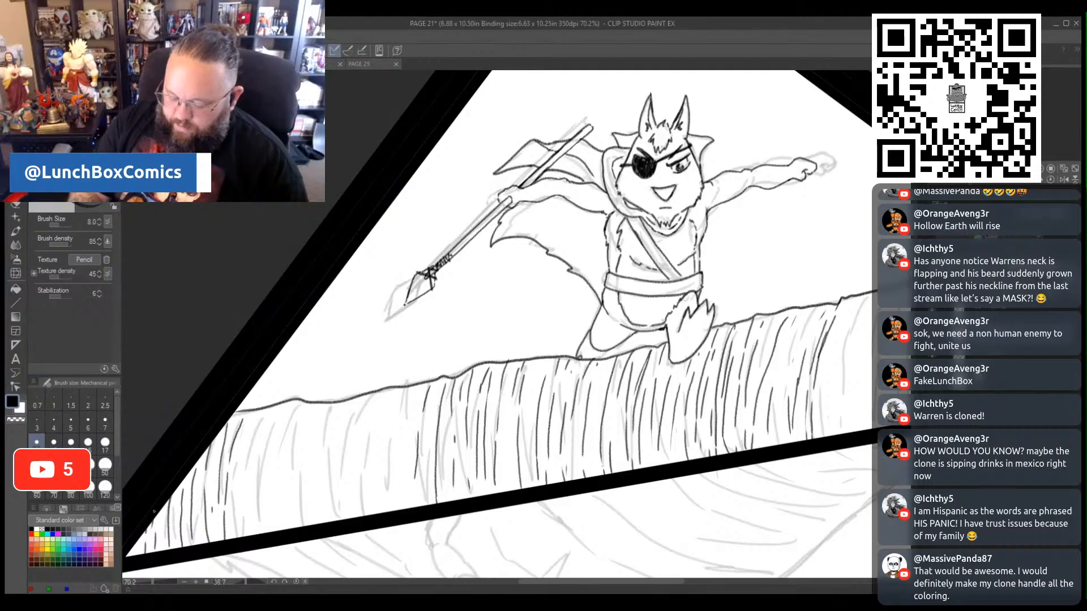
- Fill the remaining blank stretch of ledge face between the spearhead and the left corner with inked vertical texture lines
drag(418, 388, 401, 438)
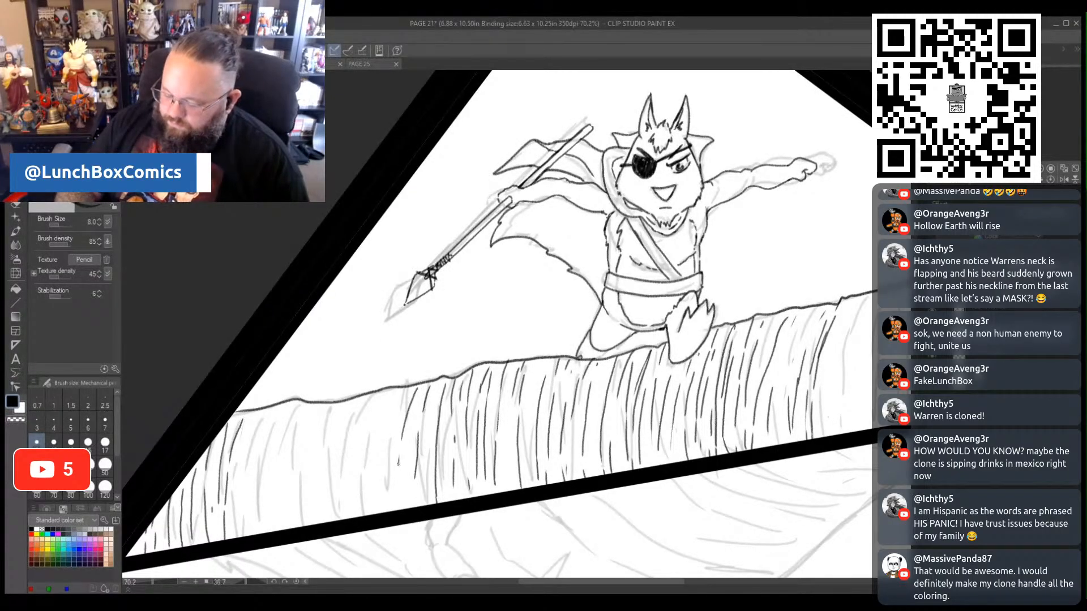
drag(386, 506, 384, 442)
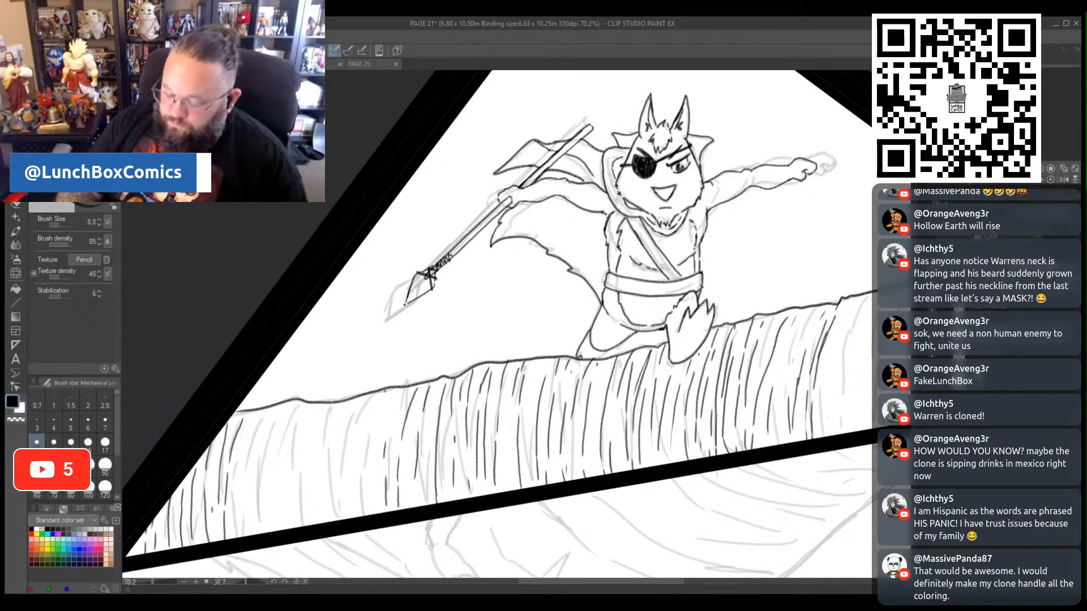
drag(376, 514, 372, 448)
drag(390, 400, 379, 428)
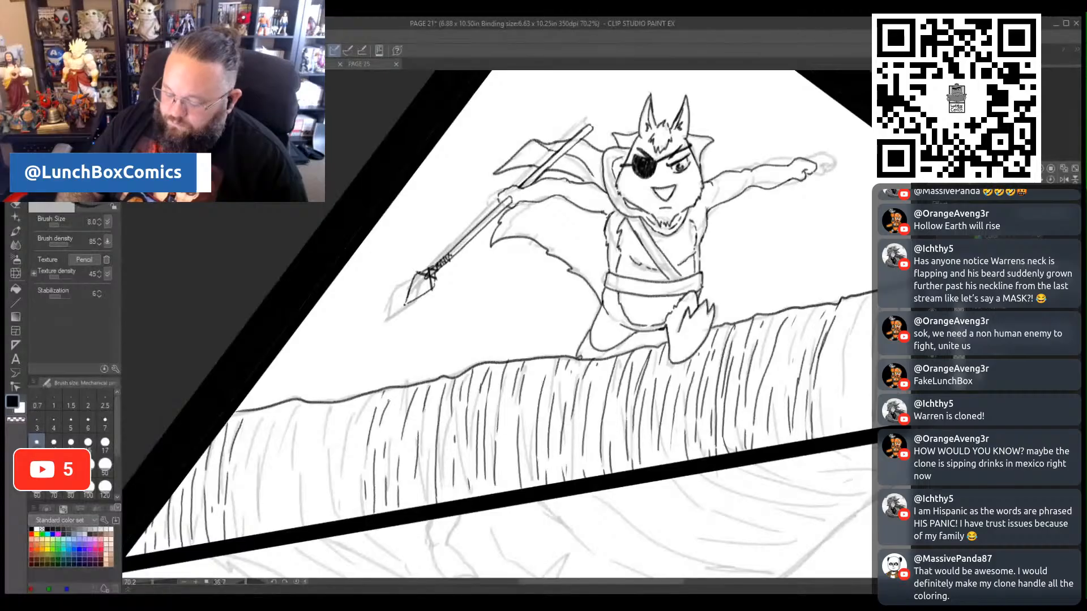
mouse_move(346, 463)
mouse_down()
mouse_move(346, 511)
mouse_move(337, 437)
mouse_move(334, 501)
mouse_up()
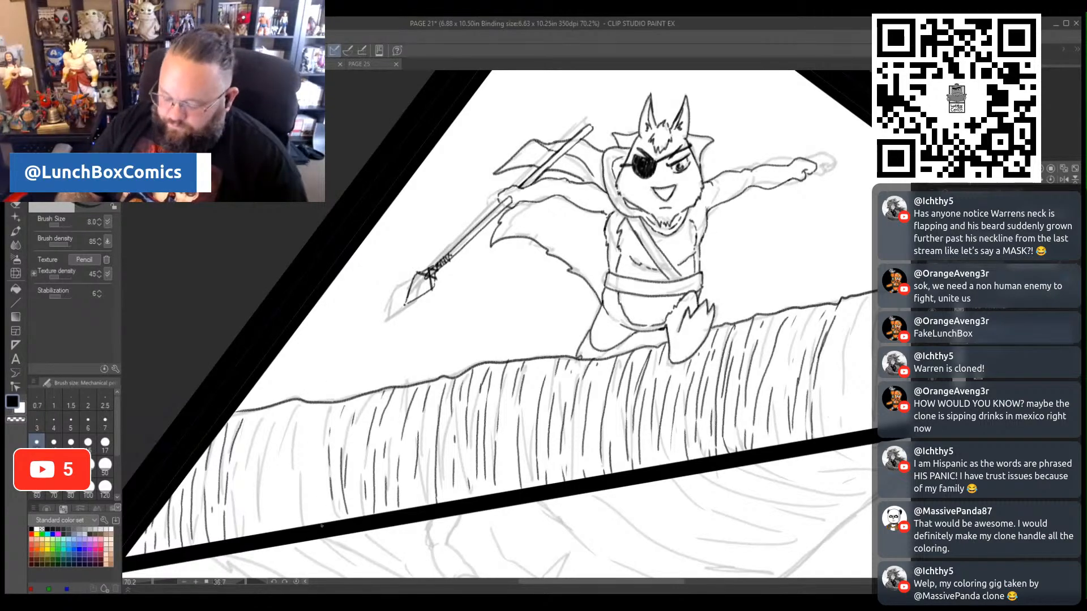
drag(323, 404, 318, 425)
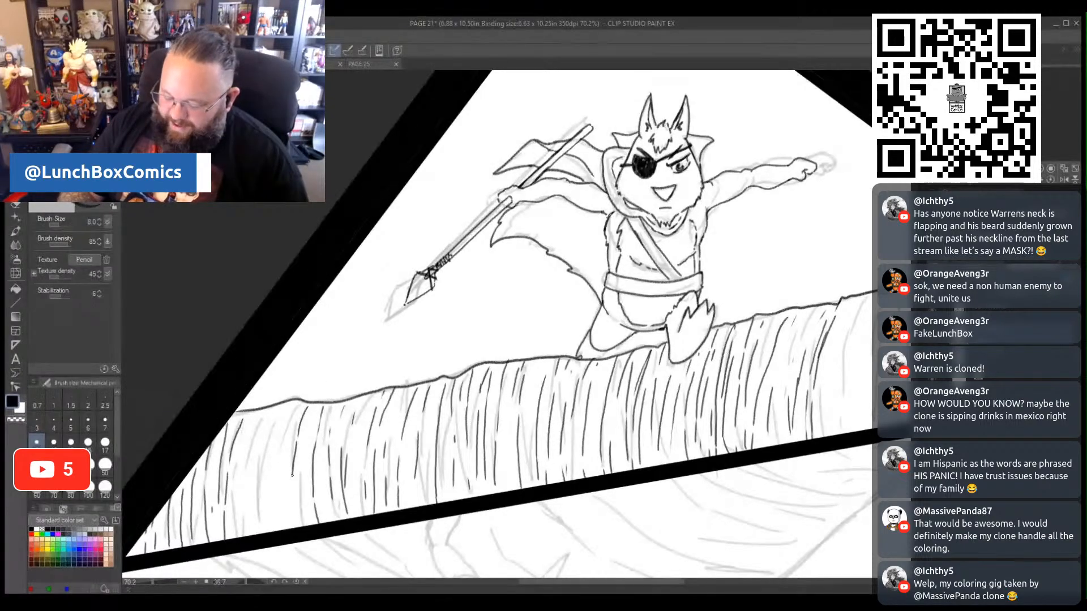
drag(280, 528, 281, 445)
drag(283, 428, 286, 404)
mouse_move(269, 423)
mouse_down()
mouse_move(250, 538)
mouse_move(250, 434)
mouse_up()
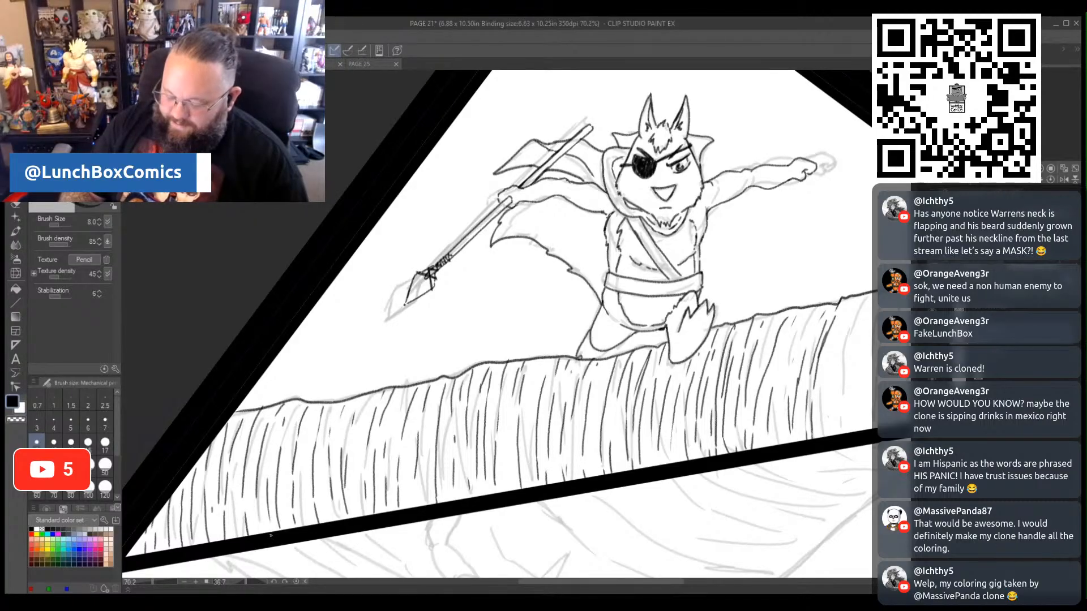
drag(261, 523, 254, 496)
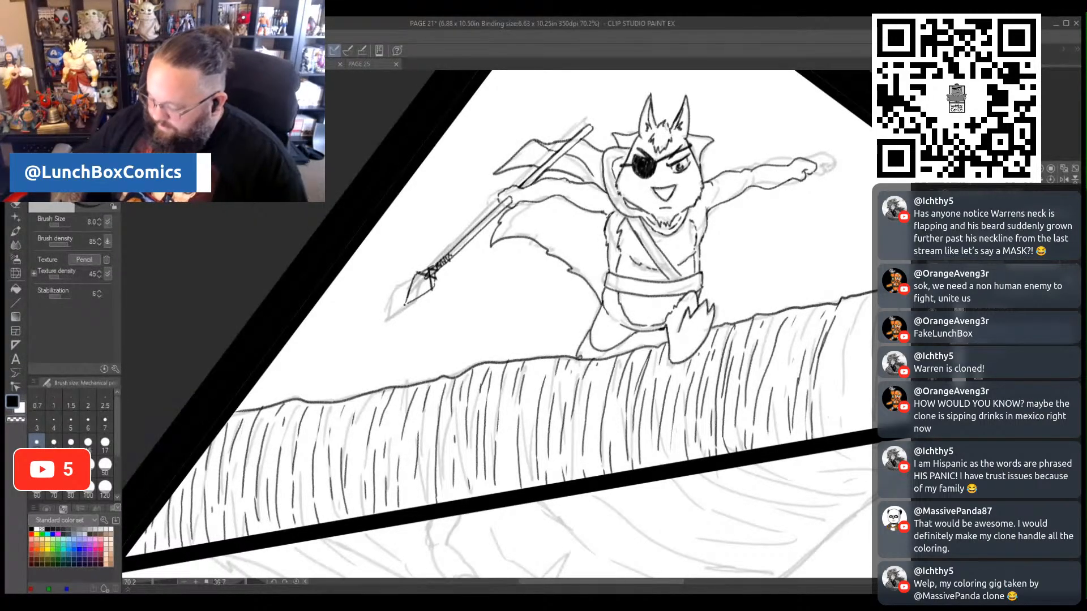
- Continue inking curved vertical texture lines along the ledge face to the right of the character, from top edge to lower border
drag(671, 583, 740, 592)
mouse_move(517, 300)
mouse_down()
mouse_move(498, 440)
mouse_move(506, 359)
mouse_move(514, 436)
mouse_move(516, 358)
mouse_up()
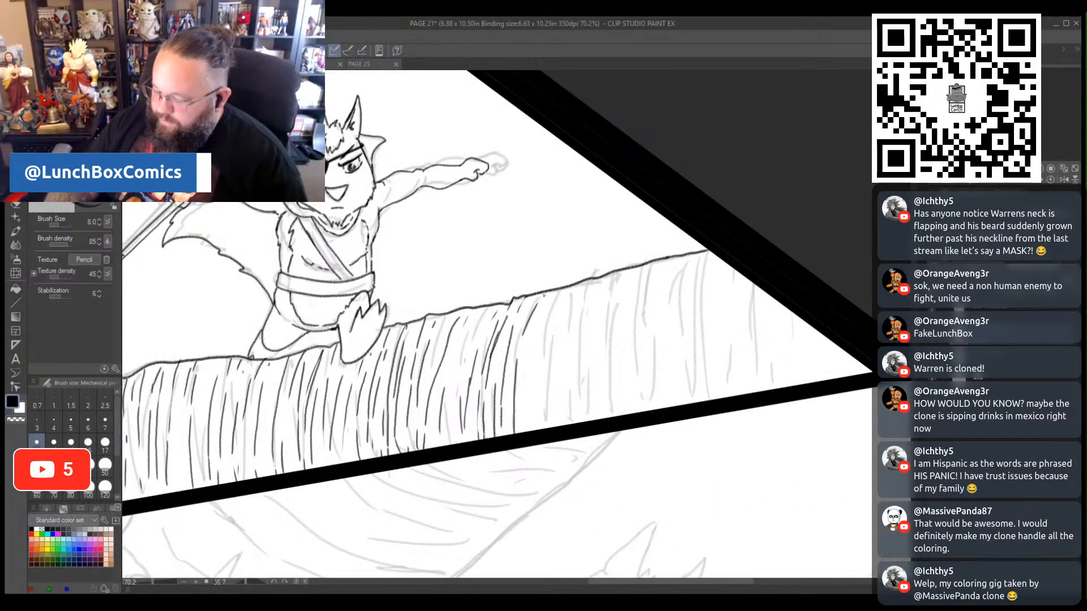
drag(544, 296, 534, 353)
drag(549, 434, 550, 366)
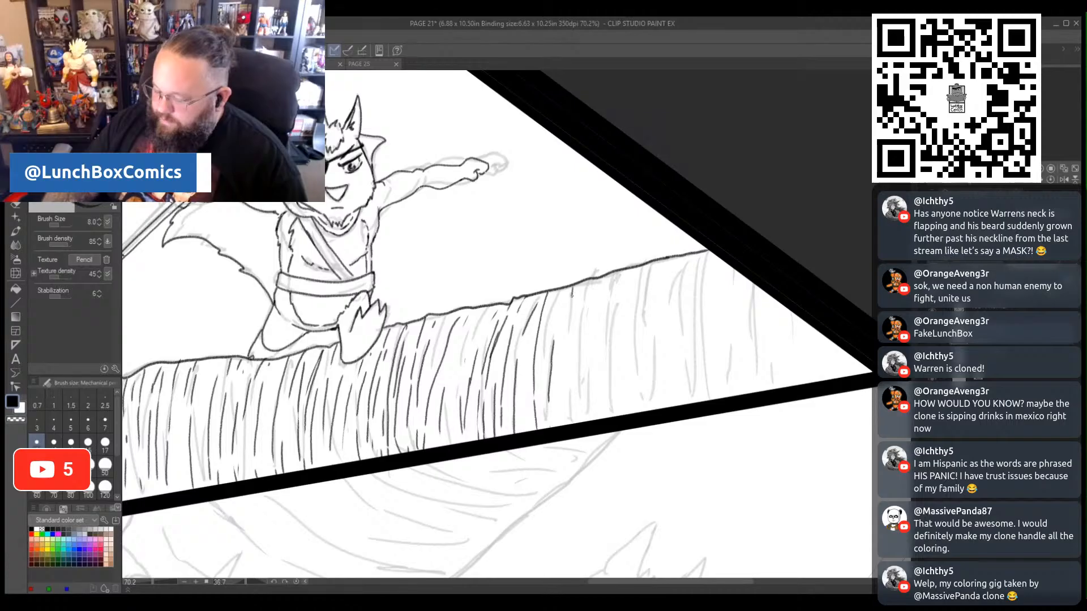
mouse_move(570, 295)
mouse_down()
mouse_move(565, 423)
mouse_move(596, 295)
mouse_up()
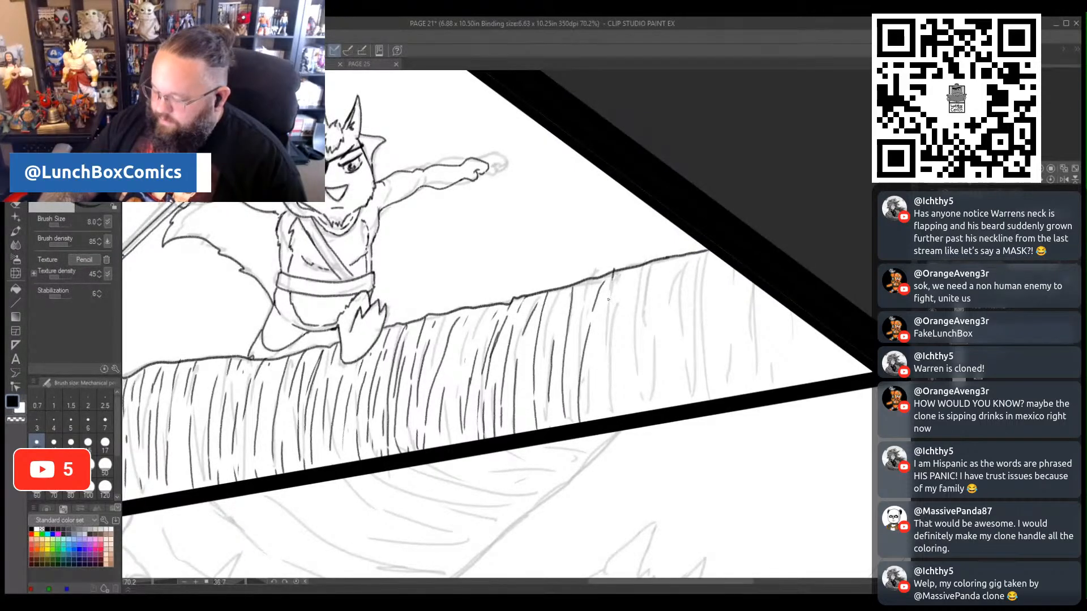
drag(640, 285, 627, 348)
drag(628, 359, 623, 384)
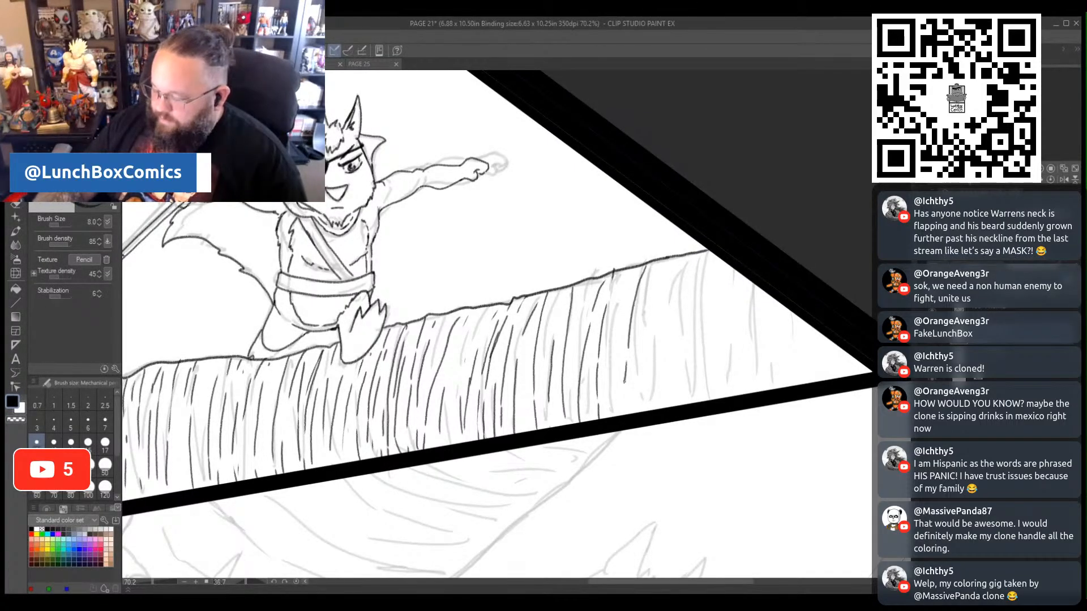
drag(619, 331, 614, 405)
drag(634, 271, 617, 335)
drag(664, 264, 642, 366)
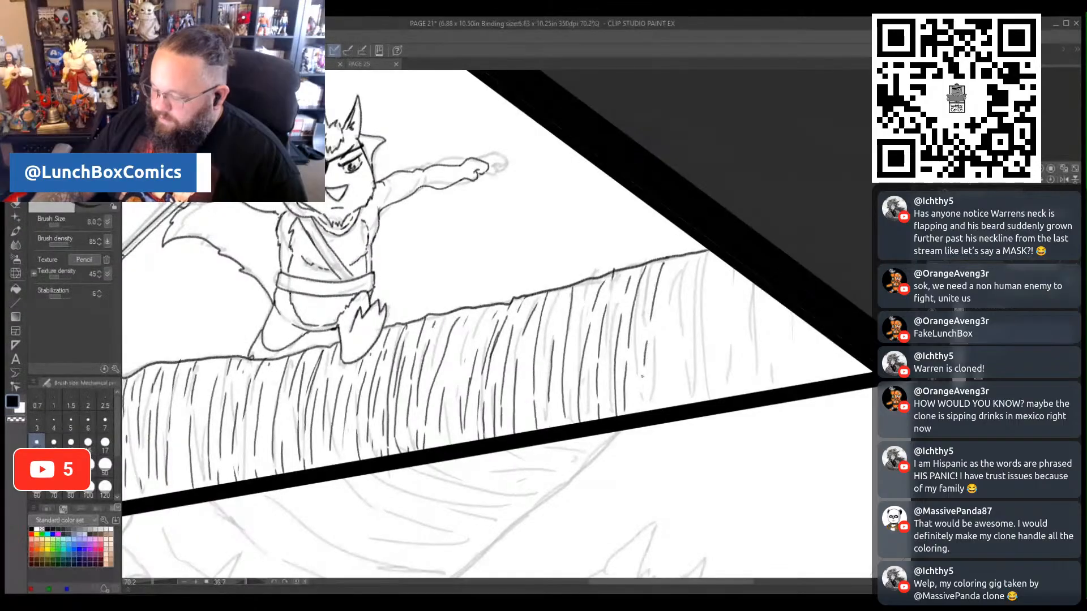
drag(644, 327, 634, 407)
drag(656, 384, 650, 412)
drag(664, 326, 652, 389)
drag(676, 269, 659, 330)
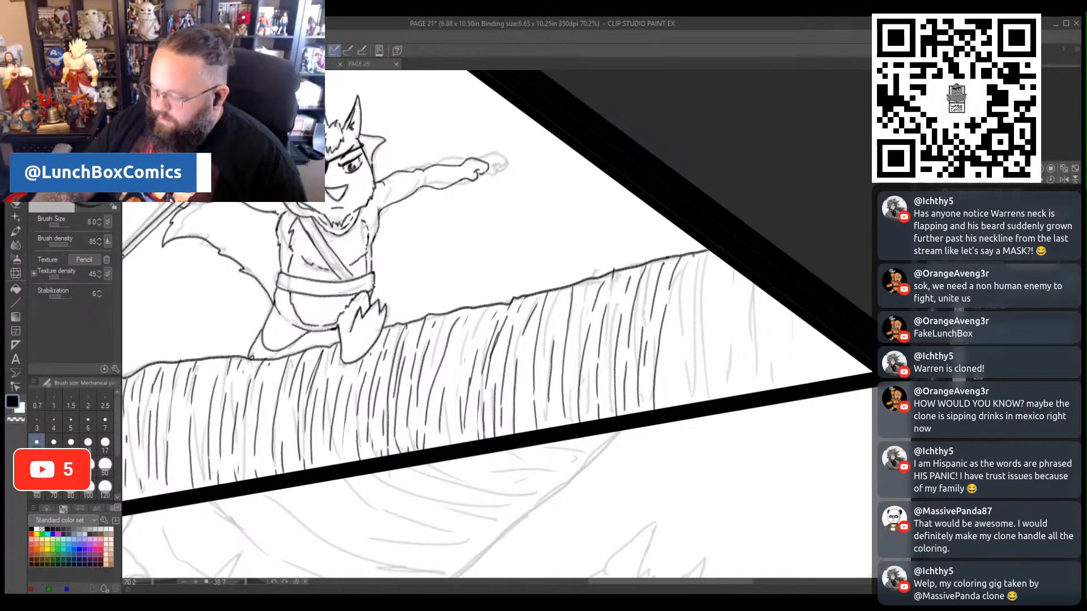
- Ink vertical texture lines through the ledge's tapering right end, shortening them into the panel's pointed corner
drag(692, 256, 678, 344)
mouse_move(713, 252)
mouse_down()
mouse_move(702, 409)
mouse_move(692, 411)
mouse_move(684, 338)
mouse_move(666, 372)
mouse_move(672, 300)
mouse_move(712, 314)
mouse_move(715, 399)
mouse_move(743, 310)
mouse_move(751, 398)
mouse_move(756, 282)
mouse_up()
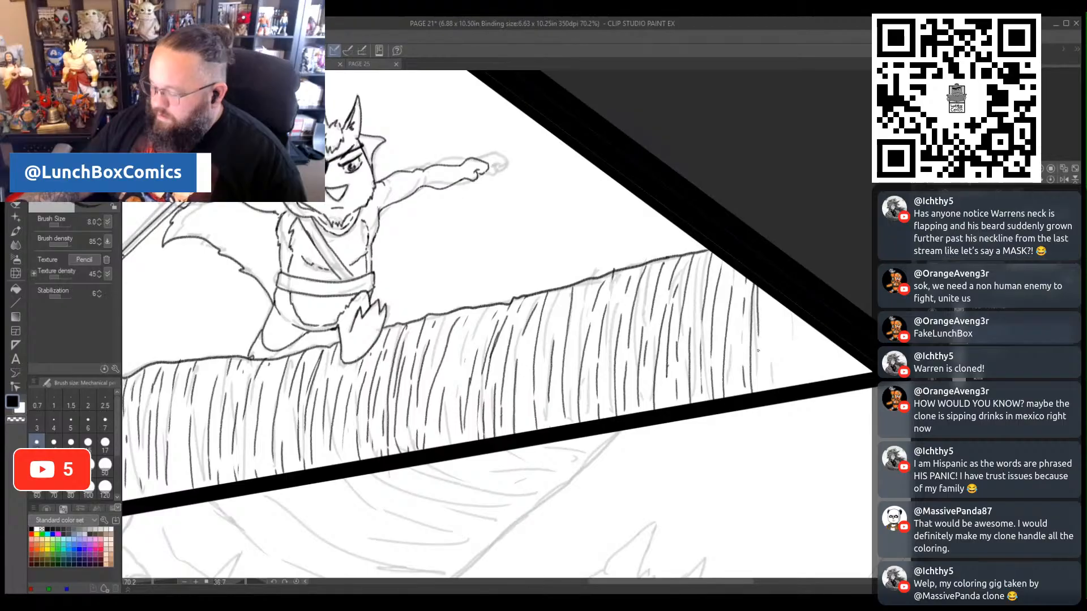
drag(772, 350, 776, 306)
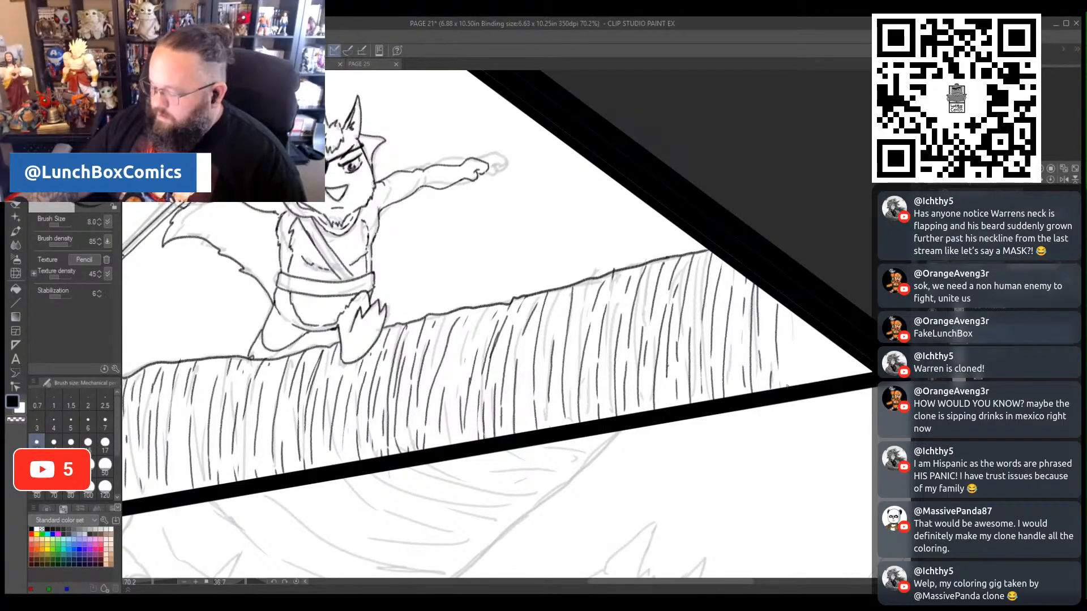
drag(786, 385, 796, 310)
drag(806, 384, 803, 328)
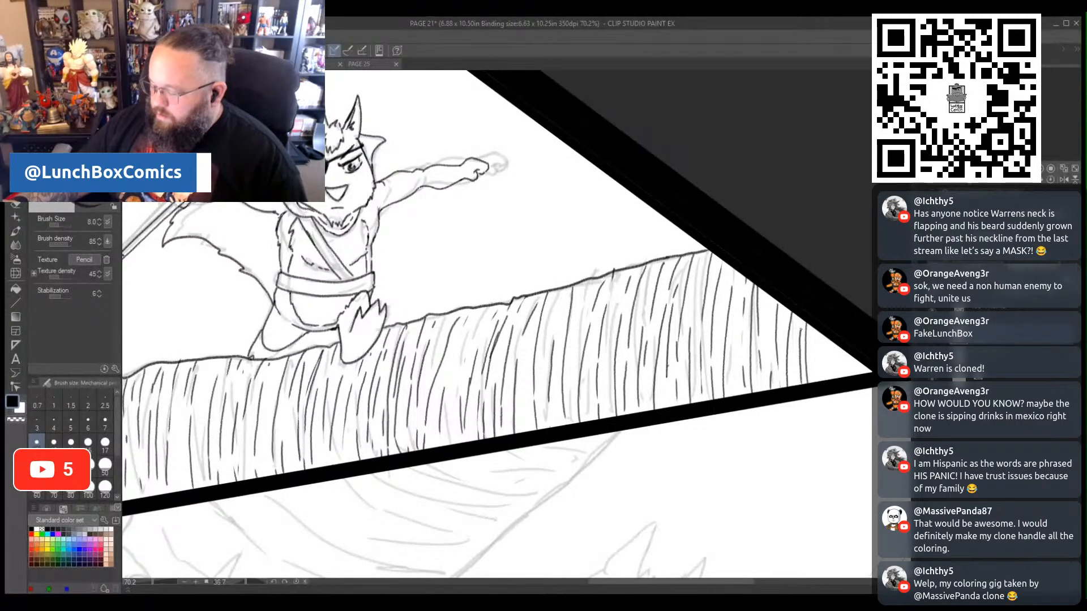
drag(833, 379, 838, 341)
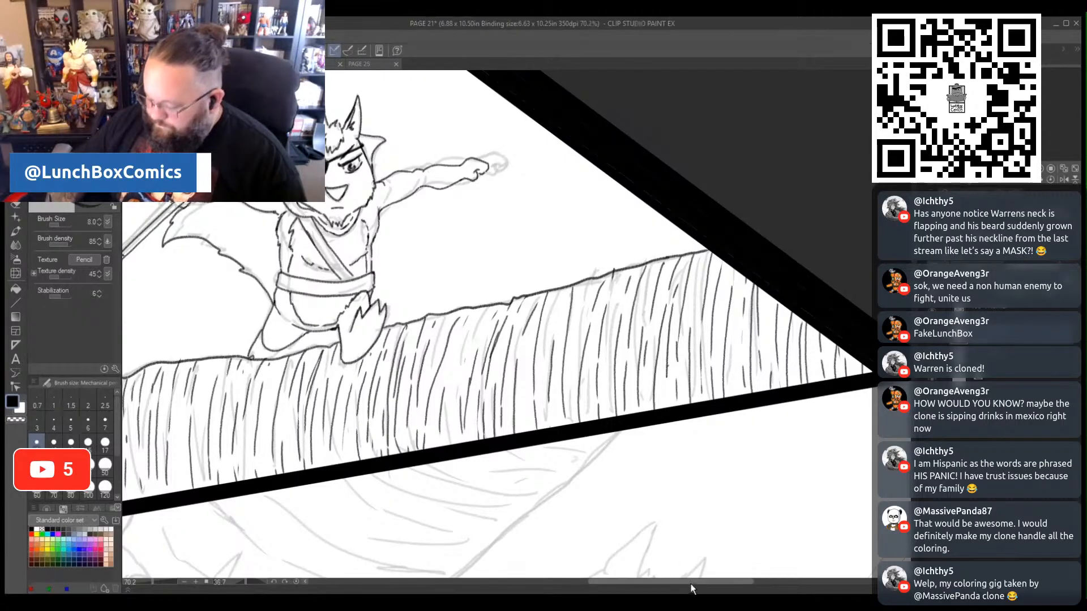
- Ink the jagged hair tuft and the right ear of the caped spear carrier in the second panel
drag(690, 582, 656, 585)
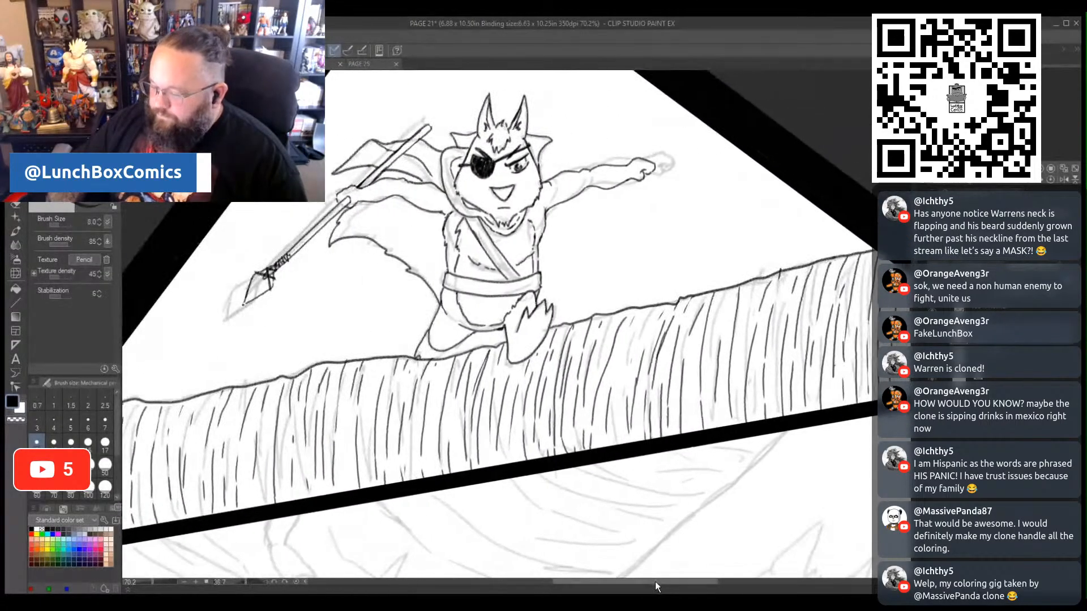
scroll(497, 324, down, 10)
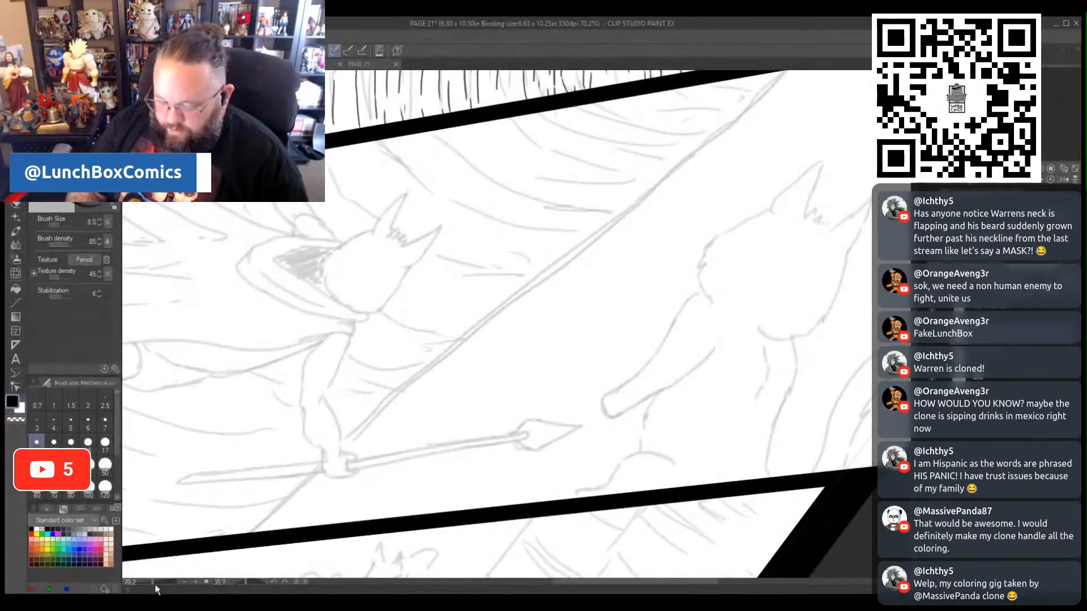
drag(154, 583, 147, 596)
drag(654, 582, 629, 585)
drag(249, 582, 236, 585)
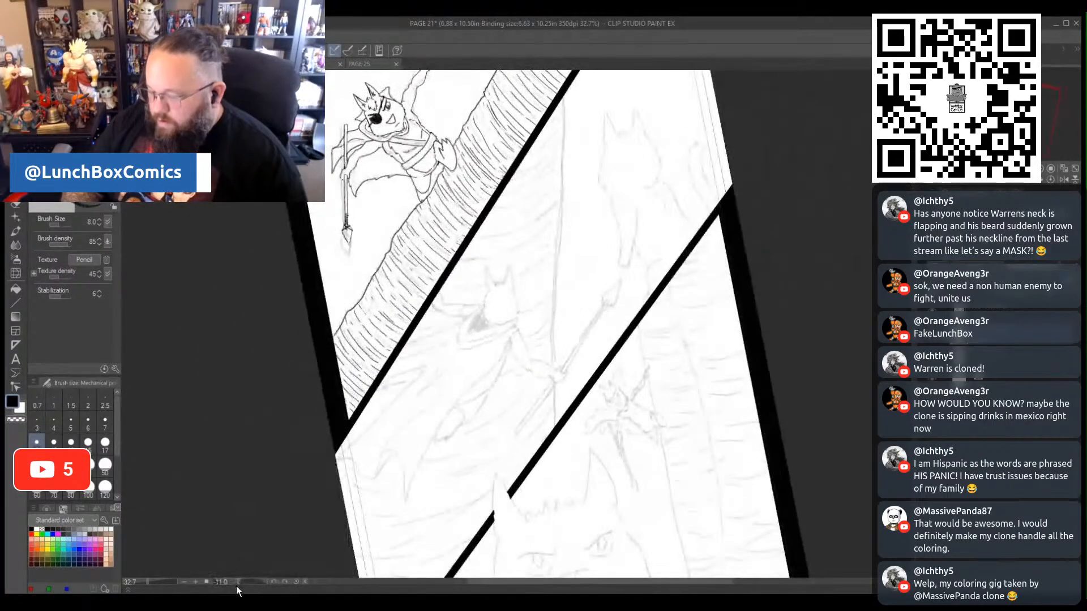
drag(875, 325, 875, 341)
drag(148, 583, 155, 589)
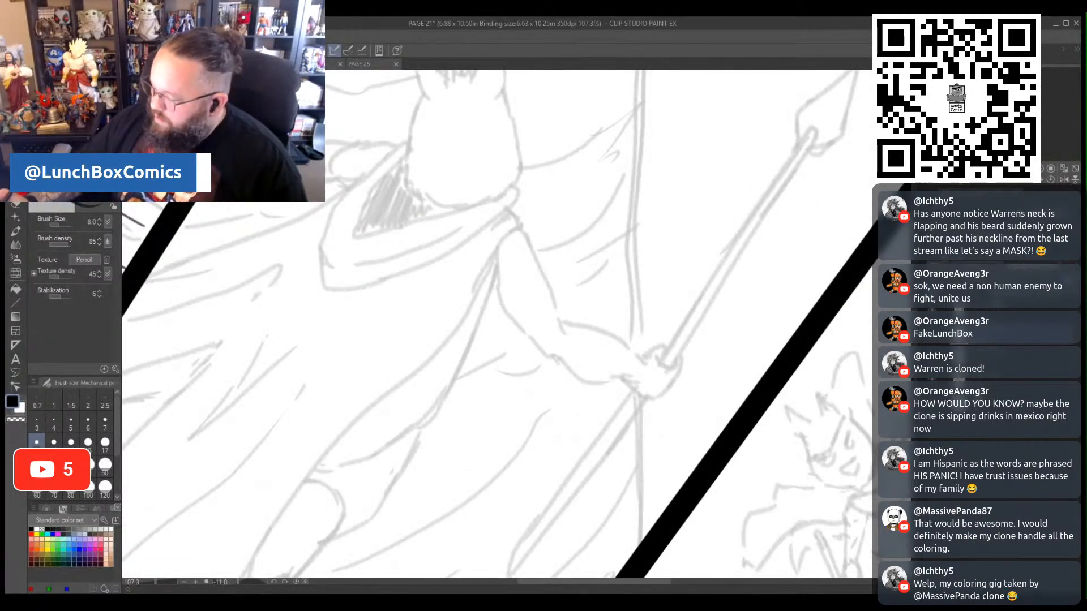
drag(917, 361, 919, 340)
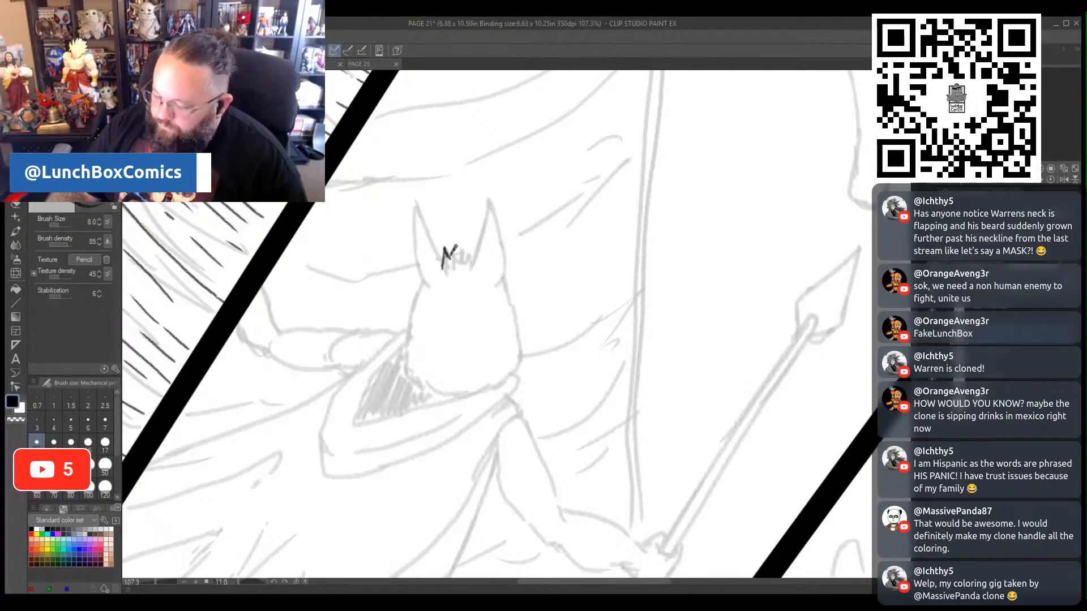
mouse_move(467, 253)
mouse_down()
mouse_move(473, 260)
mouse_move(478, 245)
mouse_up()
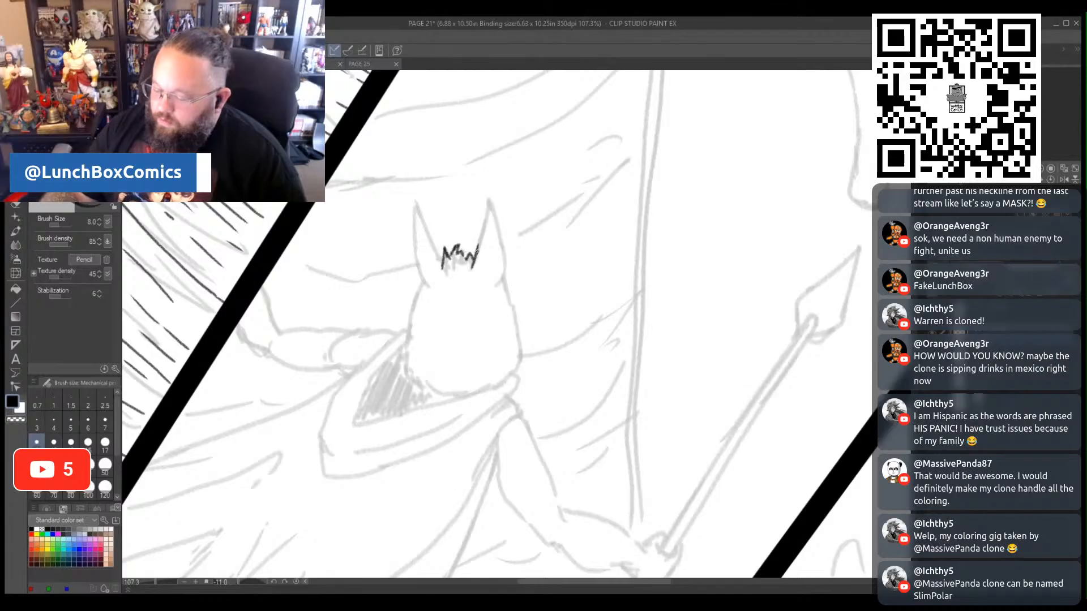
drag(487, 206, 490, 198)
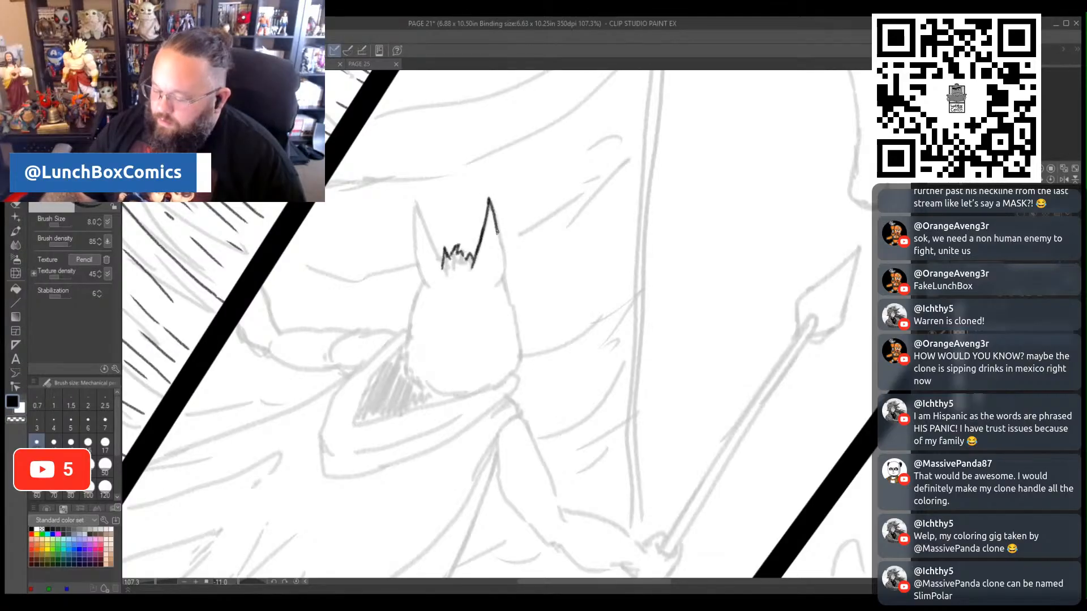
drag(506, 264, 507, 283)
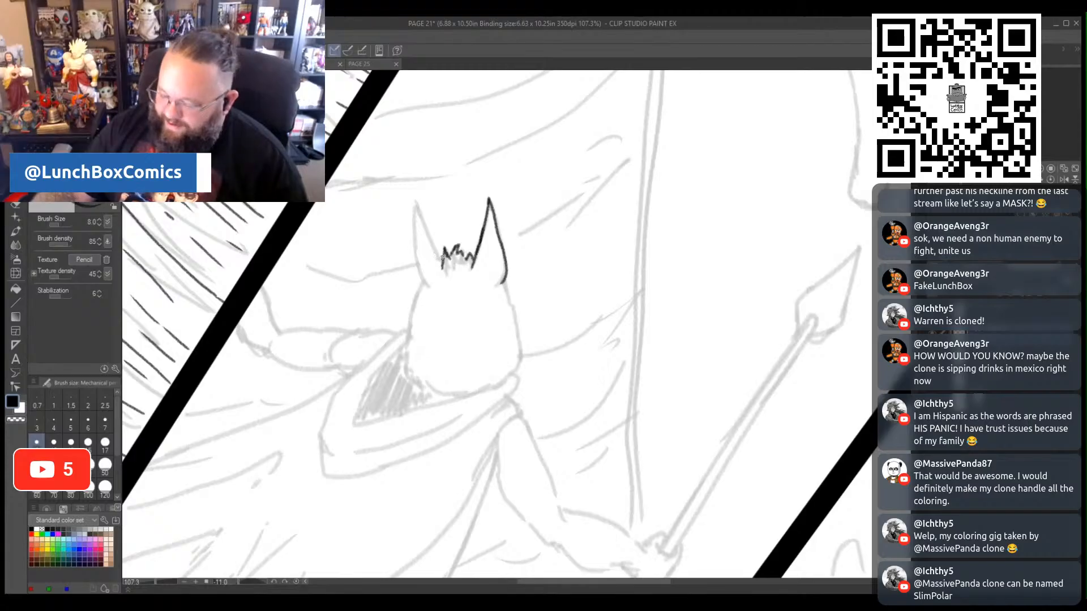
- Ink the spear carrier's left ear and the outline of the head down both sides and around its base
drag(442, 257, 417, 201)
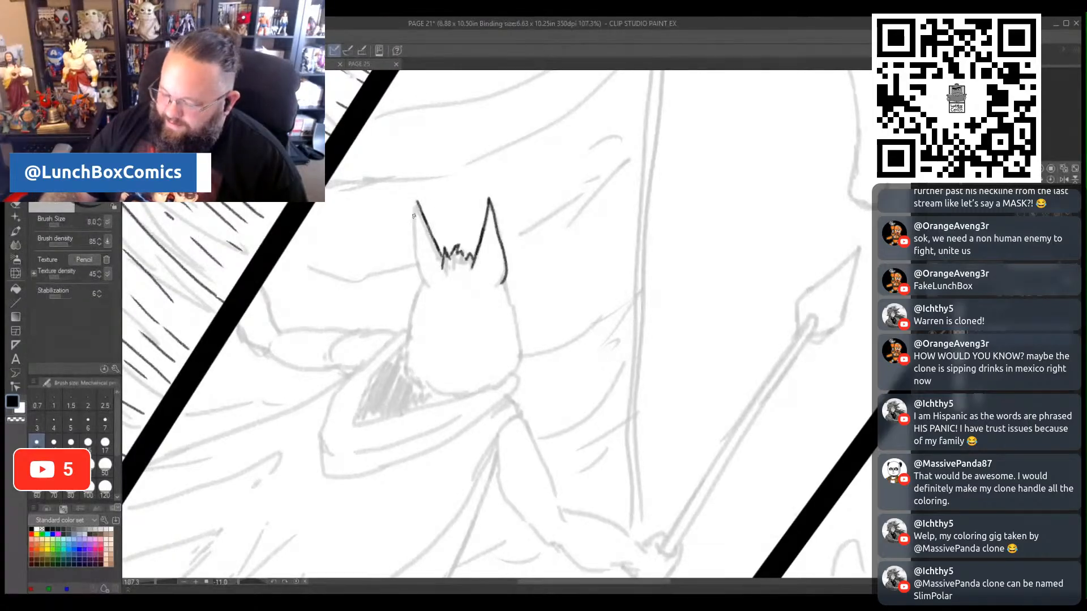
mouse_move(412, 238)
mouse_down()
mouse_move(421, 279)
mouse_move(407, 308)
mouse_up()
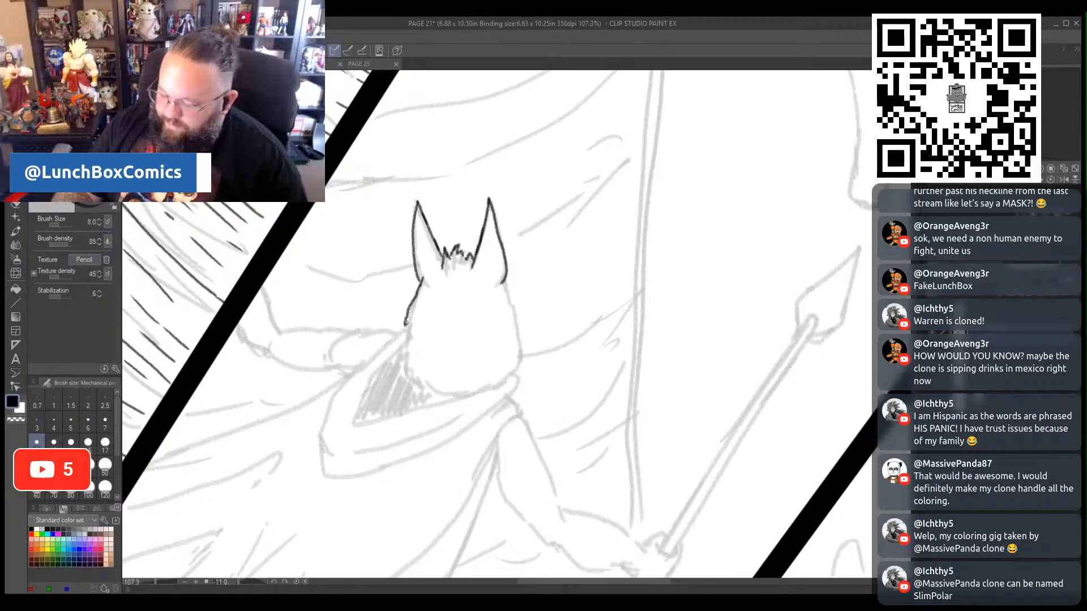
drag(403, 365, 405, 373)
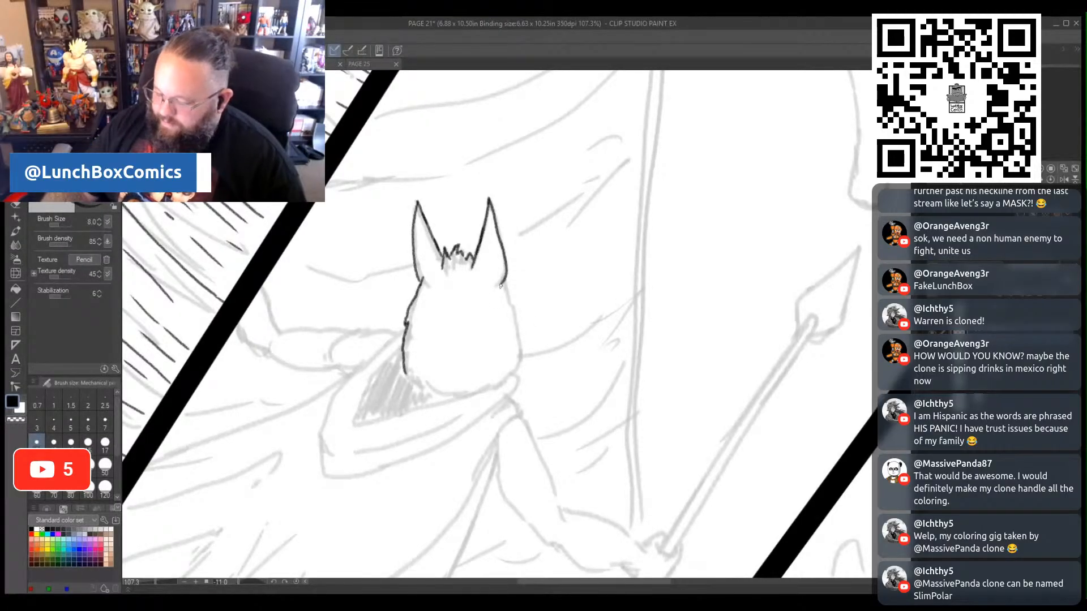
drag(515, 318, 517, 337)
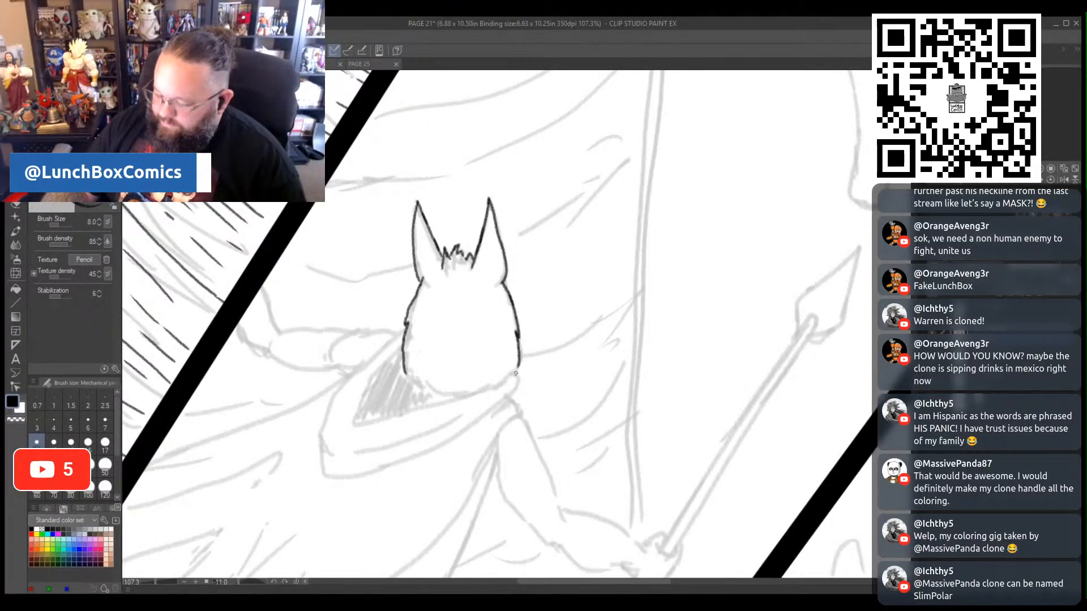
drag(503, 385, 494, 388)
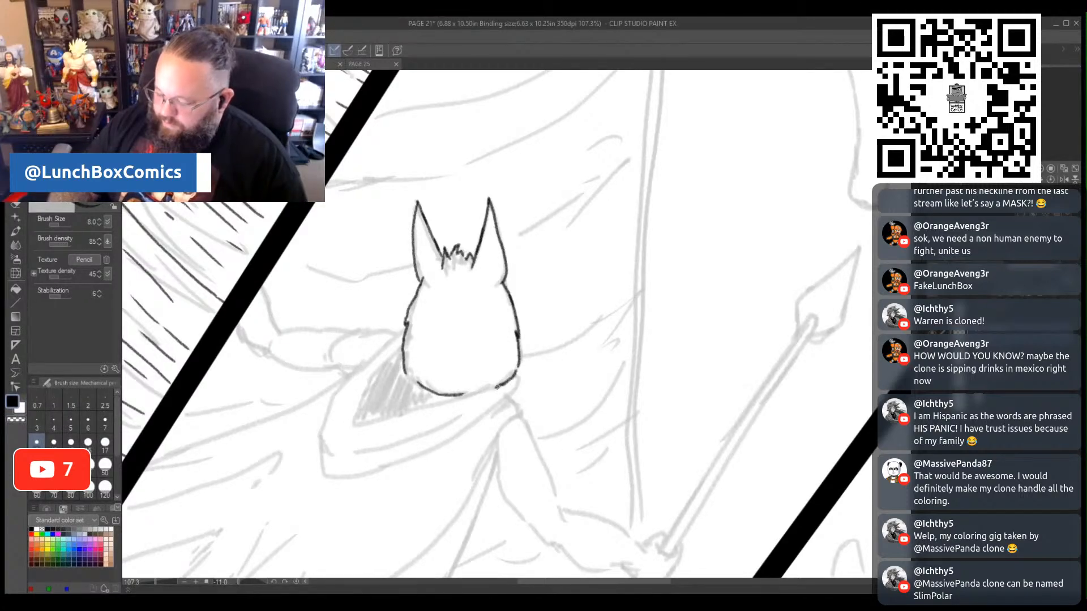
- Ink the cape's draped collar around the neck, with its inner opening, fold line and outer edge
drag(490, 390, 371, 424)
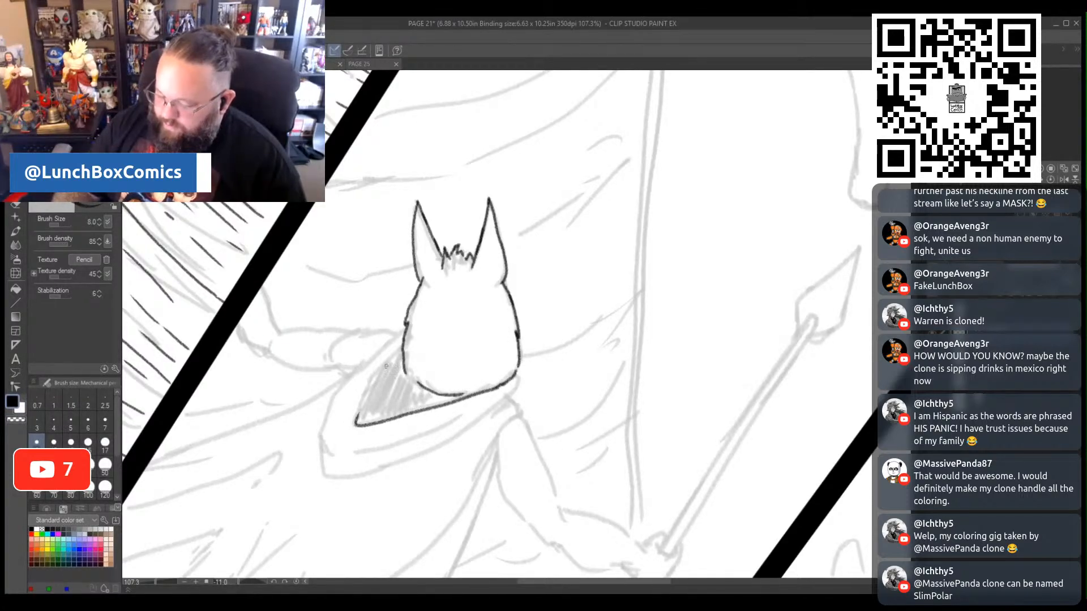
drag(402, 346, 362, 406)
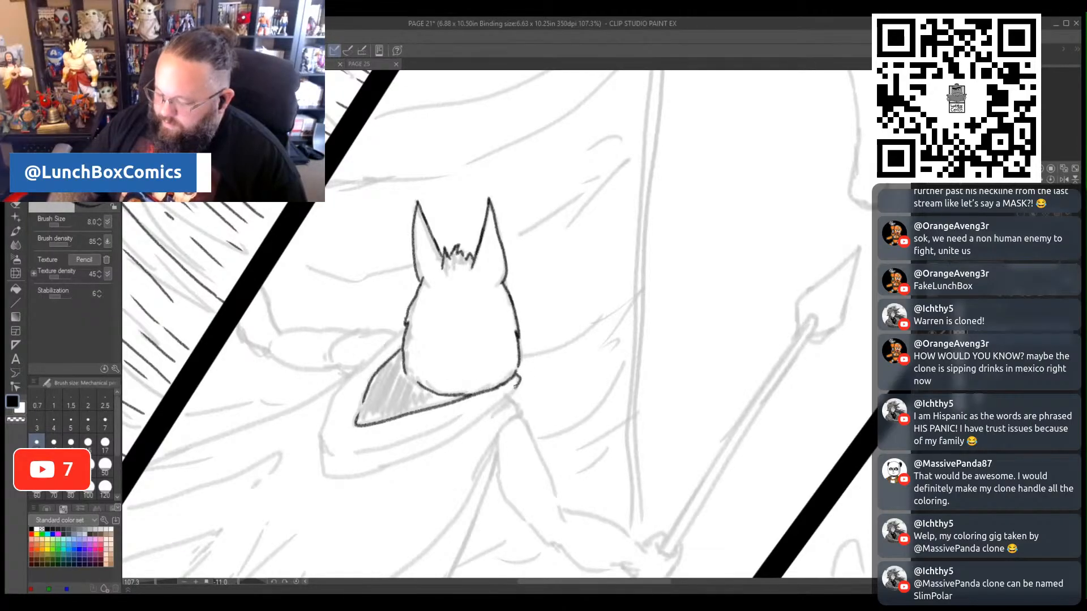
drag(516, 384, 497, 400)
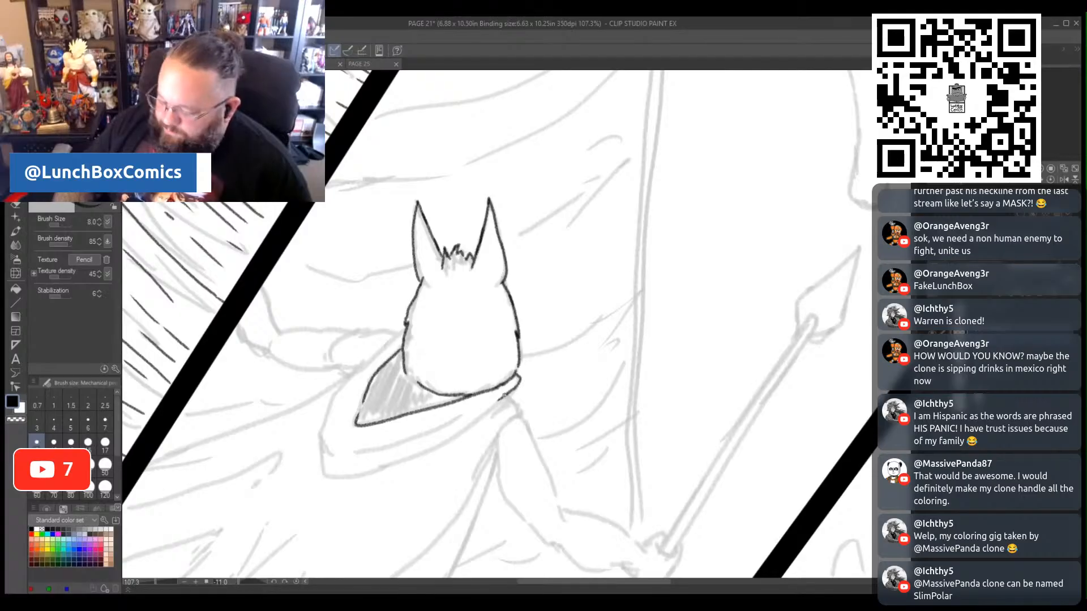
drag(474, 409, 354, 455)
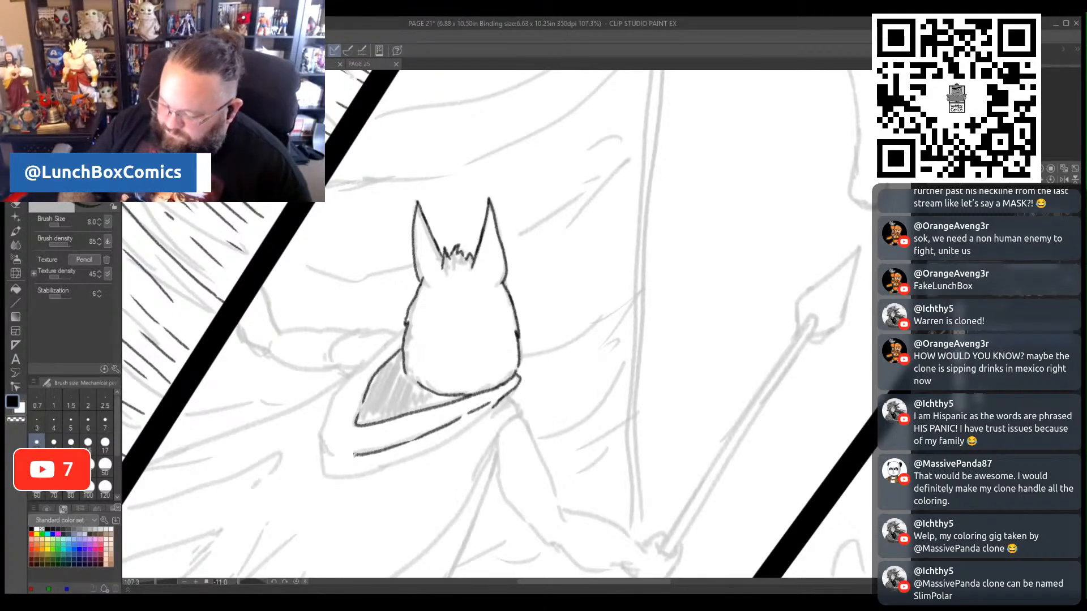
mouse_move(399, 331)
mouse_down()
mouse_move(336, 390)
mouse_move(320, 467)
mouse_move(358, 479)
mouse_move(437, 451)
mouse_move(494, 407)
mouse_up()
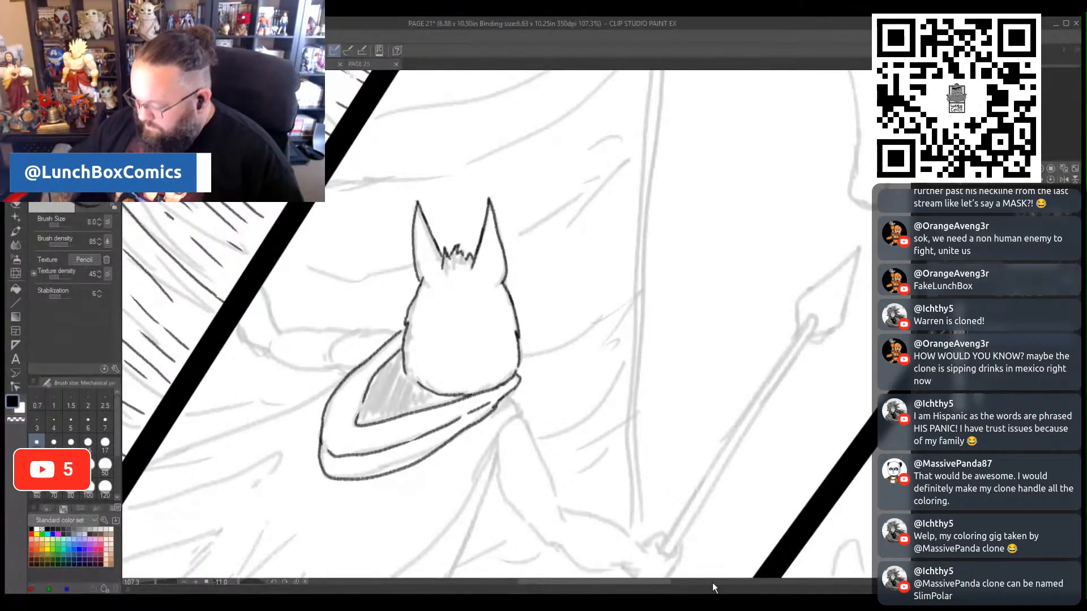
- Ink the spear carrier's outstretched left arm from the collar to the panel border
drag(663, 585, 624, 586)
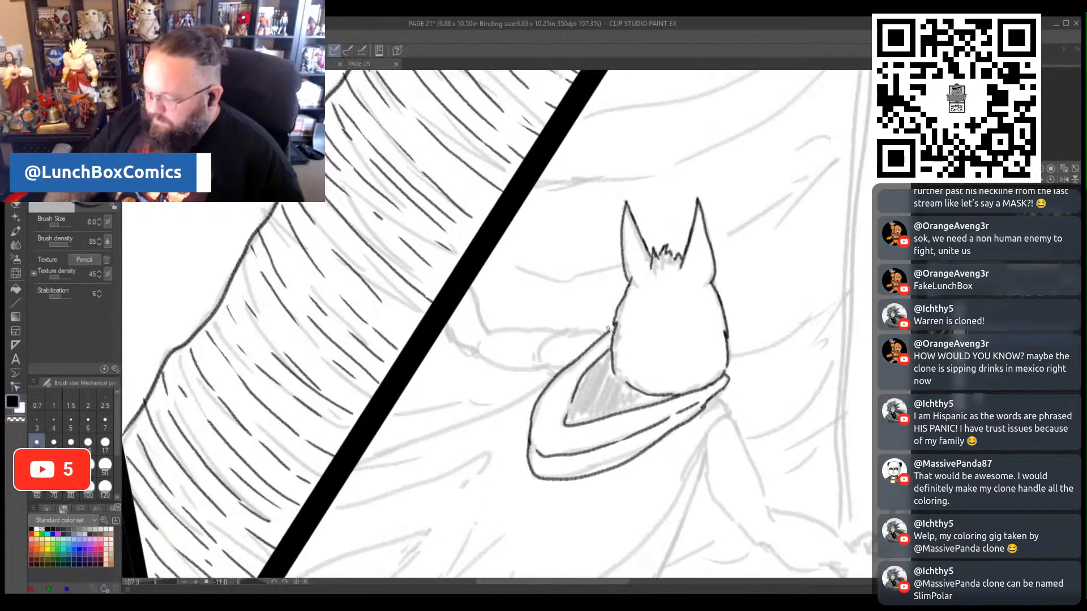
mouse_move(559, 338)
mouse_down()
mouse_move(558, 372)
mouse_move(503, 370)
mouse_move(451, 339)
mouse_up()
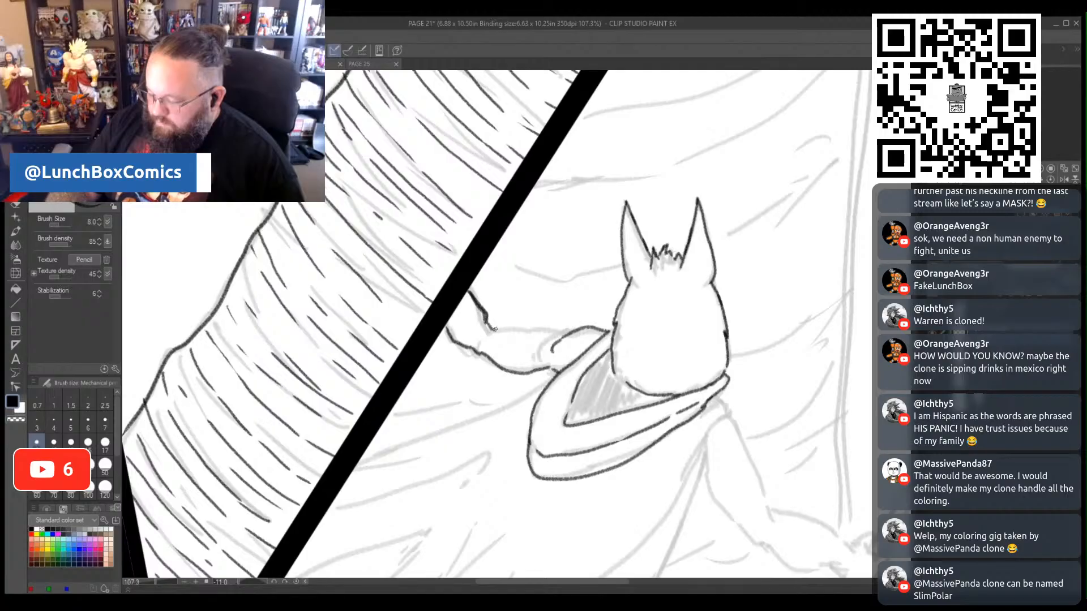
drag(513, 326, 565, 336)
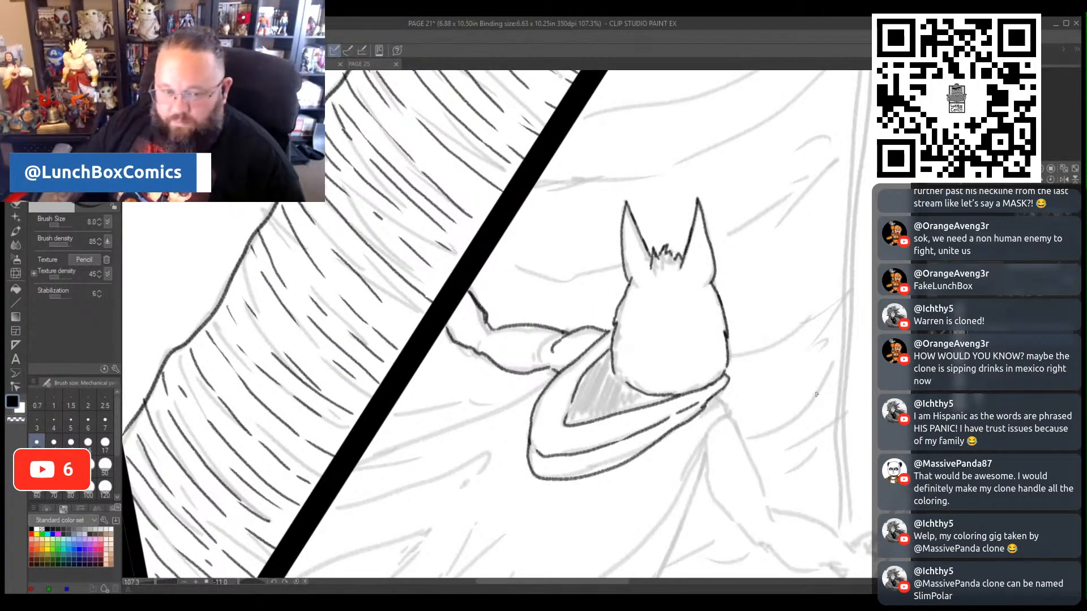
- Ink the right fist gripping the spear and the upper contour of its forearm
scroll(497, 323, down, 6)
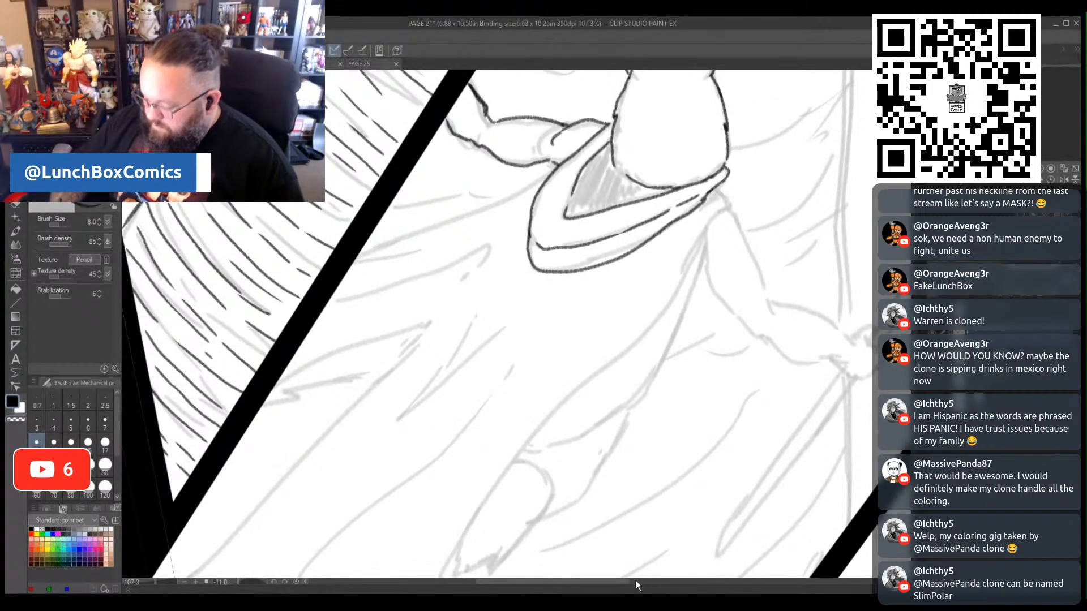
scroll(635, 579, right, 5)
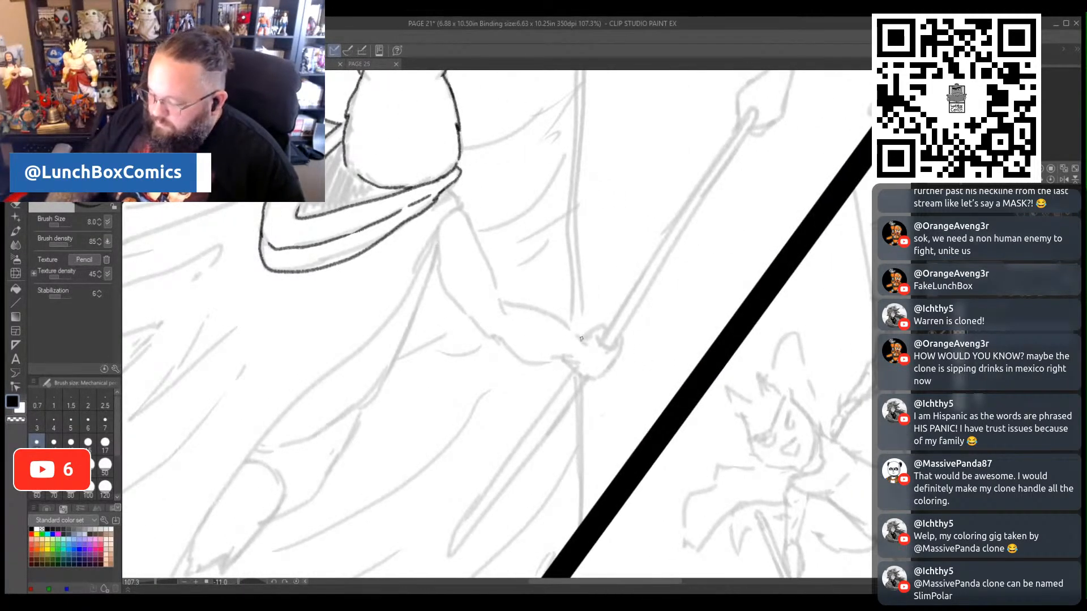
drag(581, 338, 609, 328)
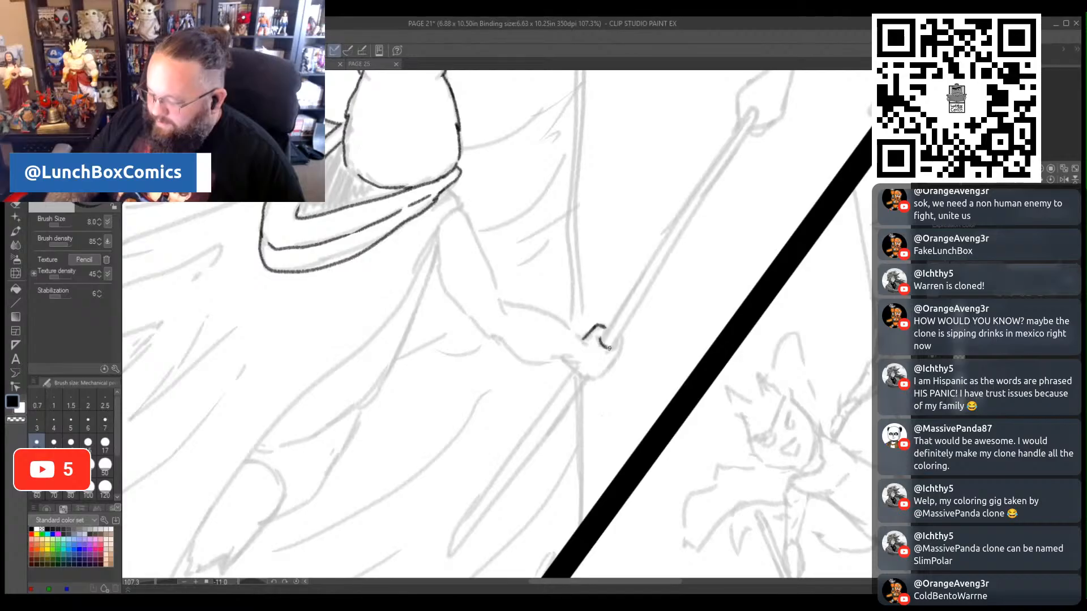
mouse_move(620, 336)
mouse_down()
mouse_move(613, 367)
mouse_move(586, 378)
mouse_move(568, 362)
mouse_up()
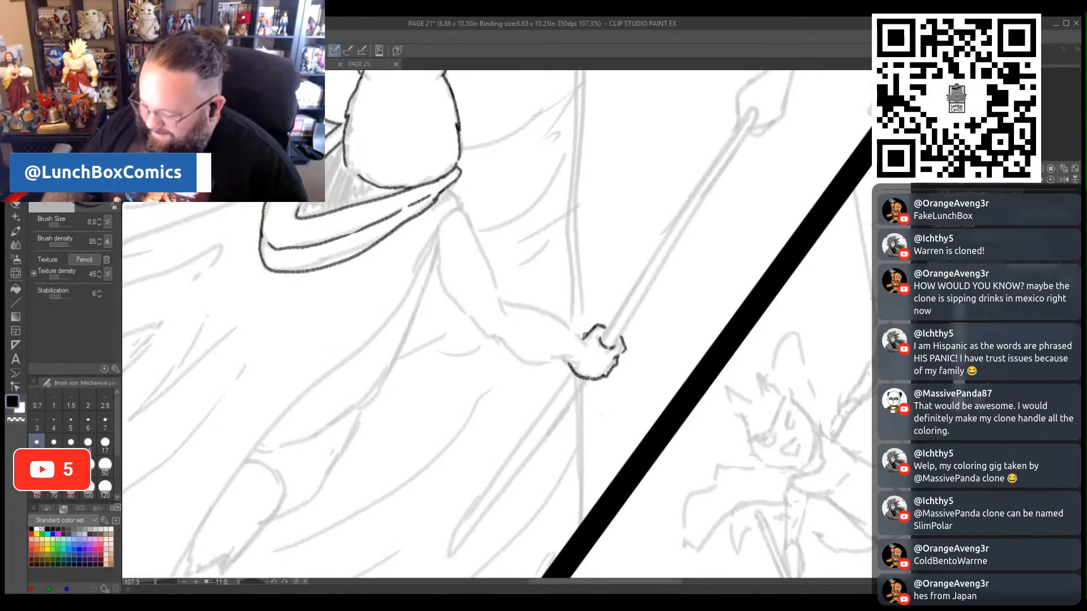
drag(574, 334, 509, 306)
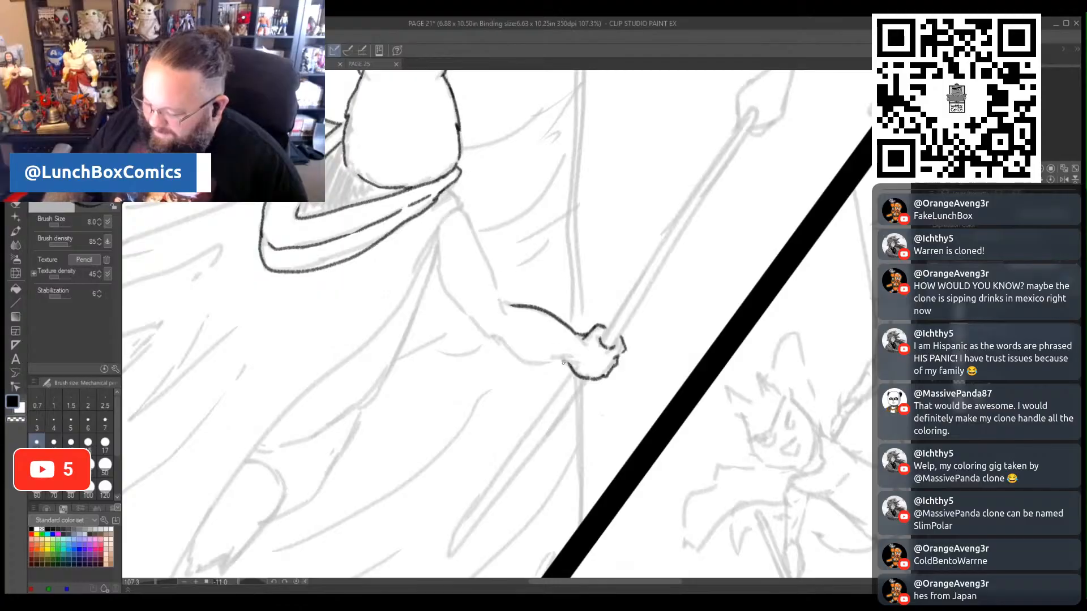
- Ink the rest of the right arm, covering the forearm's underside, both upper arm contours and the shoulder, redoing the shoulder stroke
mouse_move(566, 361)
mouse_down()
mouse_move(530, 358)
mouse_move(488, 333)
mouse_move(500, 299)
mouse_move(461, 210)
mouse_up()
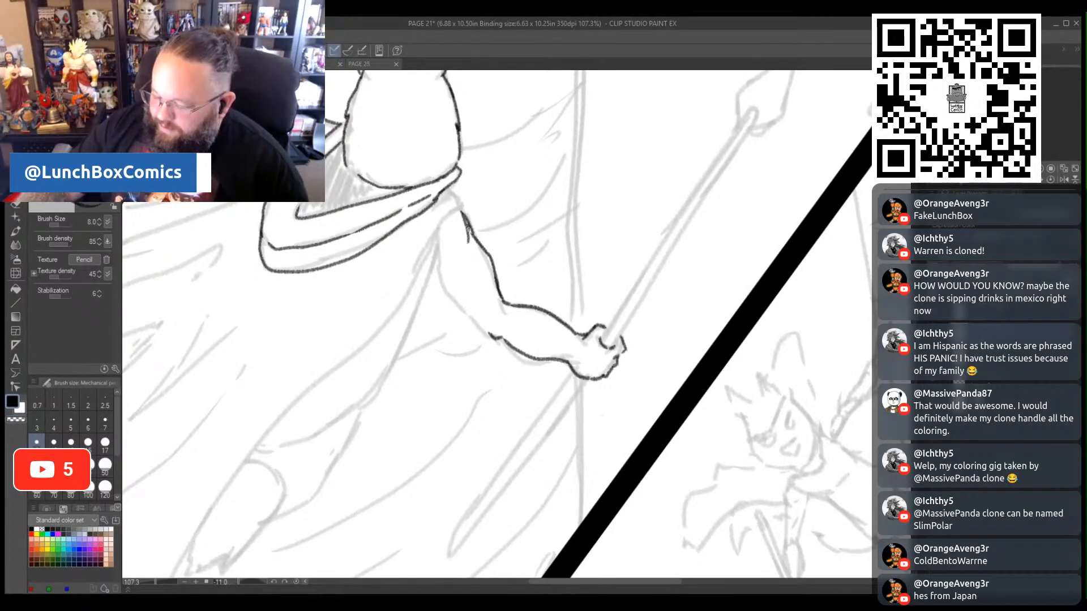
key(ctrl+z)
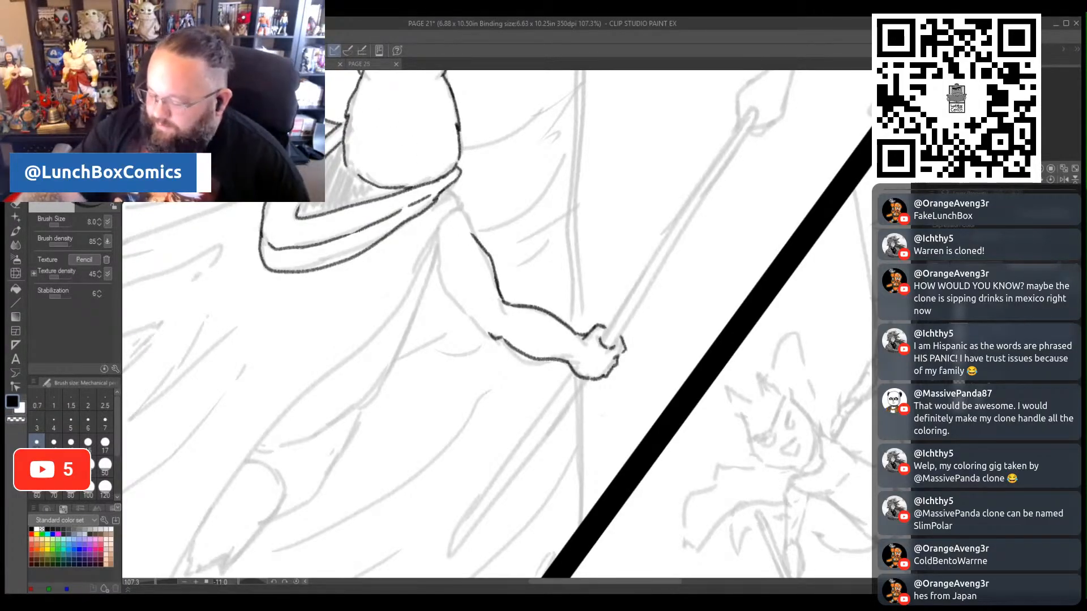
mouse_move(461, 209)
mouse_down()
mouse_move(469, 252)
mouse_move(459, 252)
mouse_up()
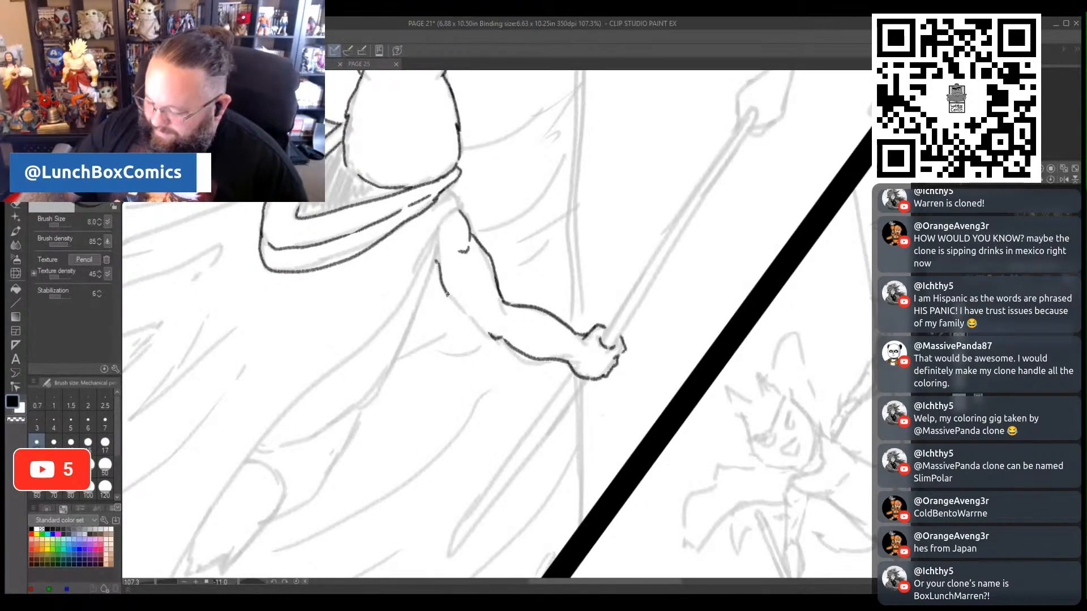
drag(447, 294, 480, 320)
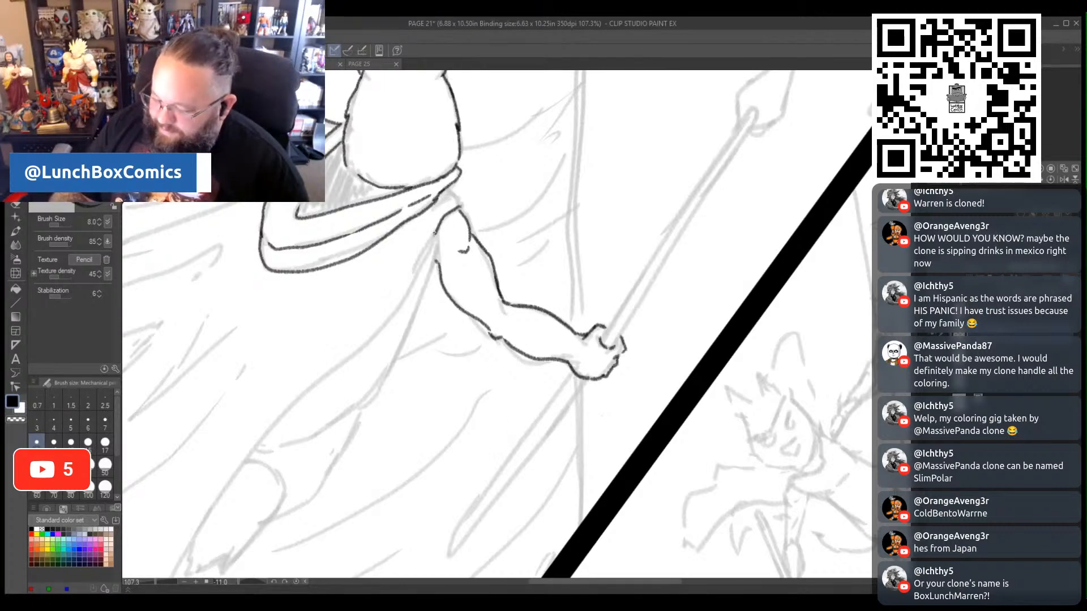
- Ink the cape's right edge below the shoulder, two long back folds and the gathered cloth at the right shoulder
drag(434, 233, 408, 286)
mouse_move(427, 244)
mouse_down()
mouse_move(356, 353)
mouse_move(260, 447)
mouse_up()
drag(245, 391, 363, 307)
drag(273, 332, 345, 292)
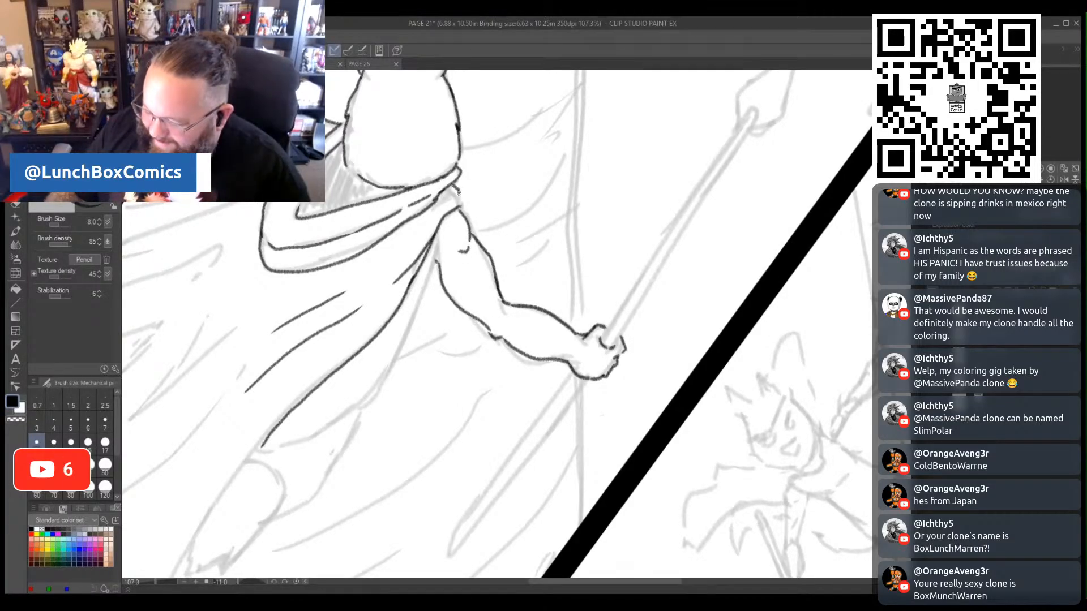
drag(460, 192, 459, 212)
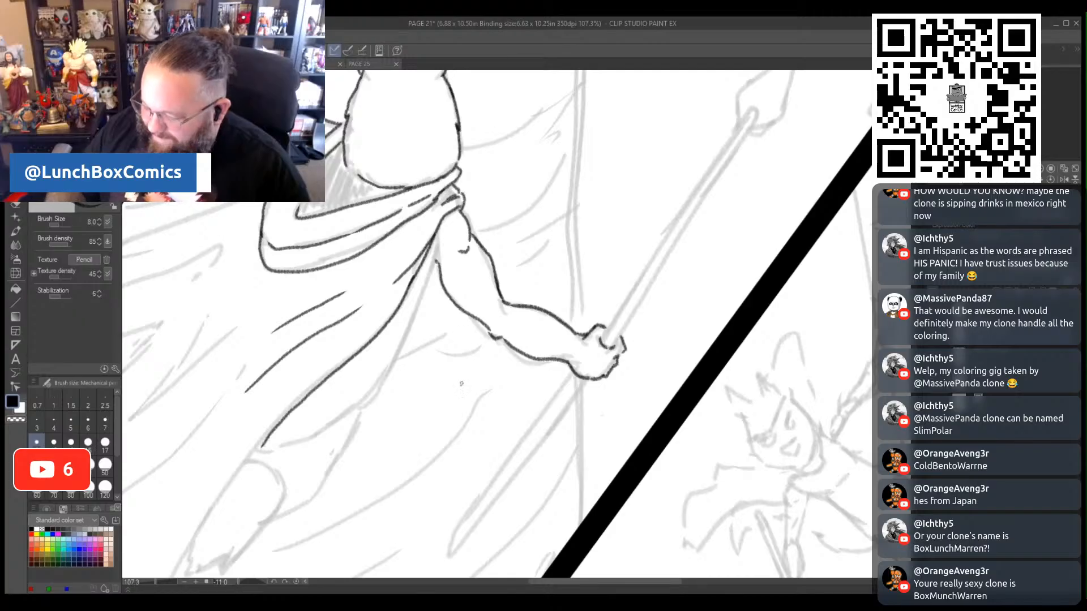
- Extend the cape's right edge down to its pointed tip and ink the wavy bottom hem to the panel border
drag(667, 586, 602, 590)
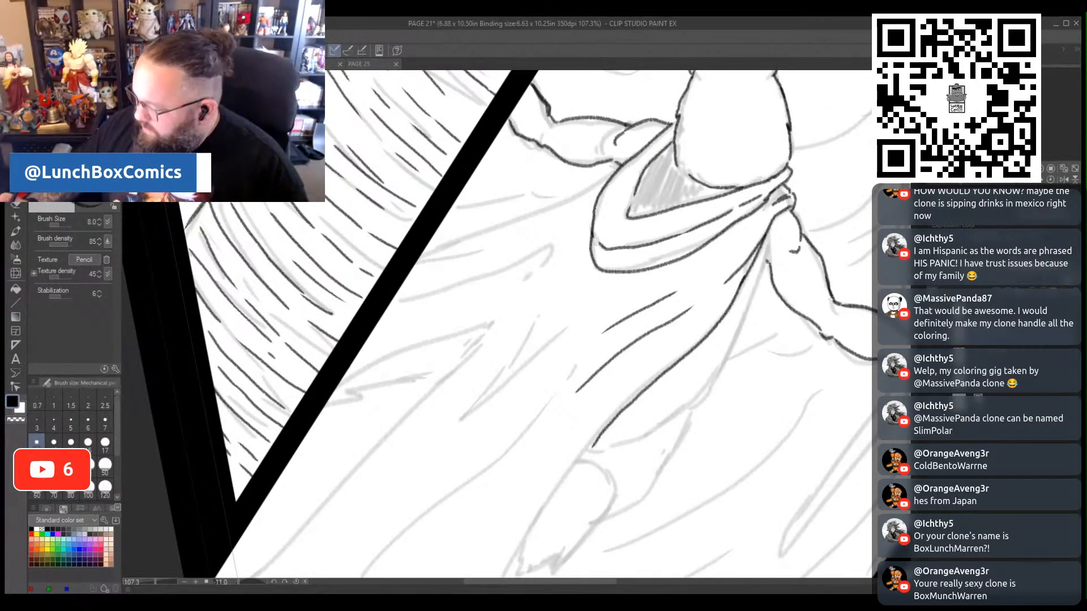
scroll(566, 322, down, 5)
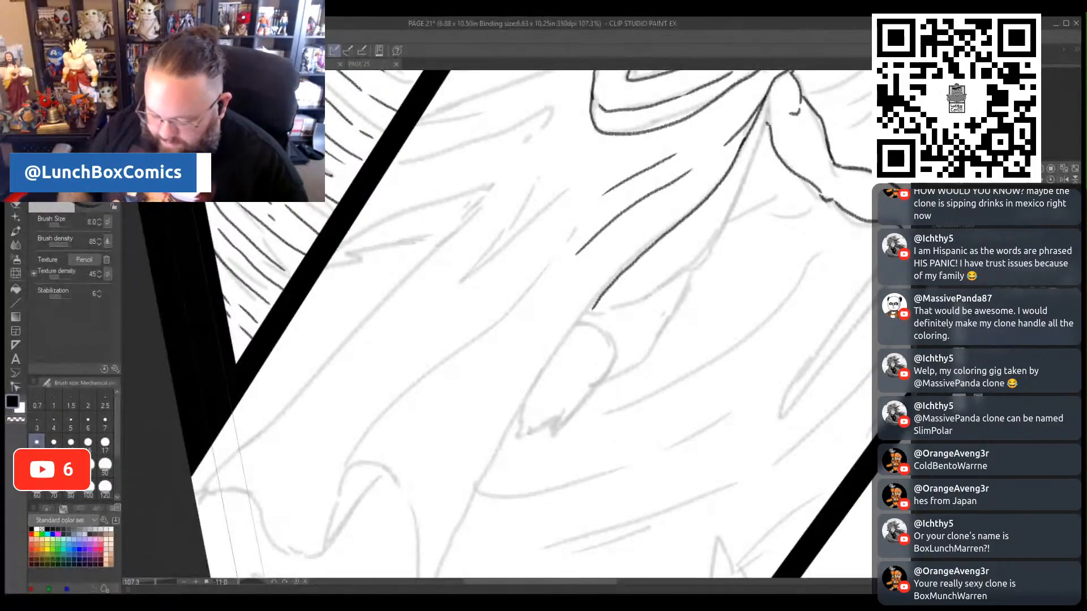
drag(157, 582, 150, 582)
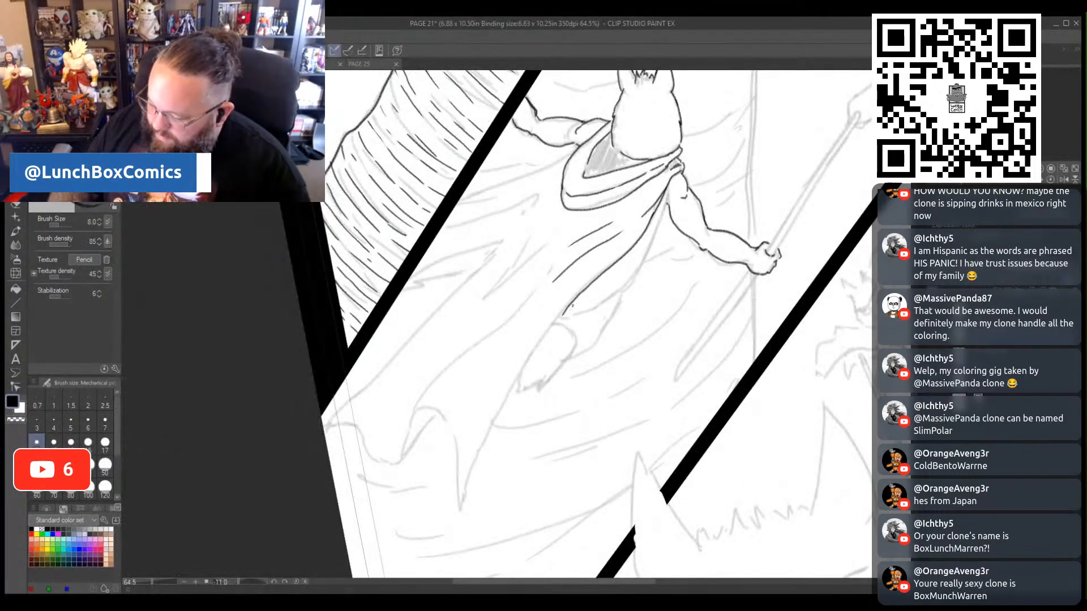
mouse_move(569, 306)
mouse_down()
mouse_move(525, 361)
mouse_move(462, 501)
mouse_move(451, 436)
mouse_move(381, 461)
mouse_up()
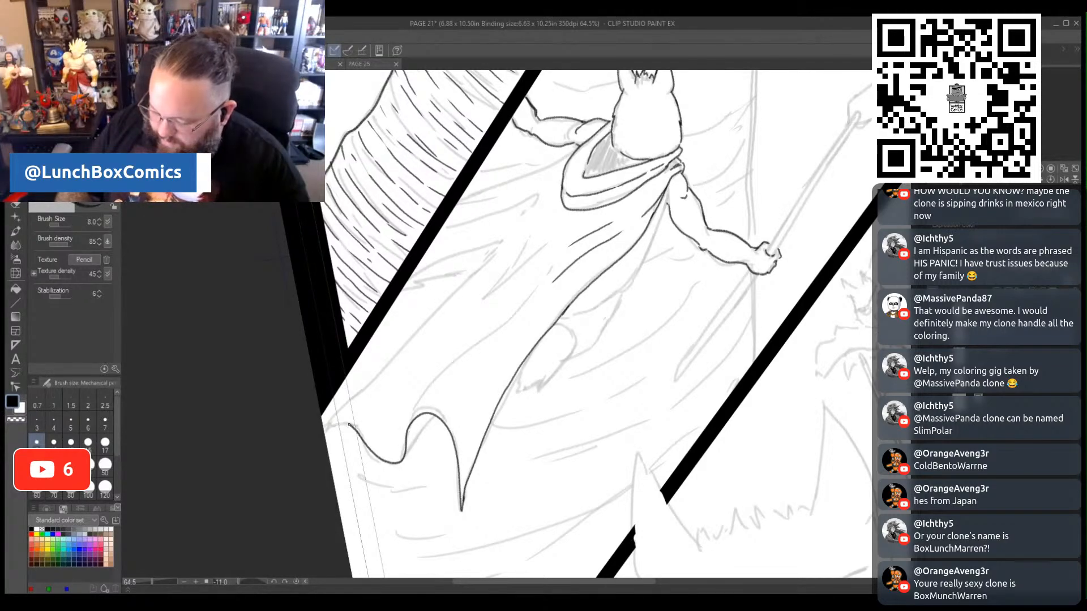
drag(349, 425, 327, 423)
drag(405, 456, 419, 434)
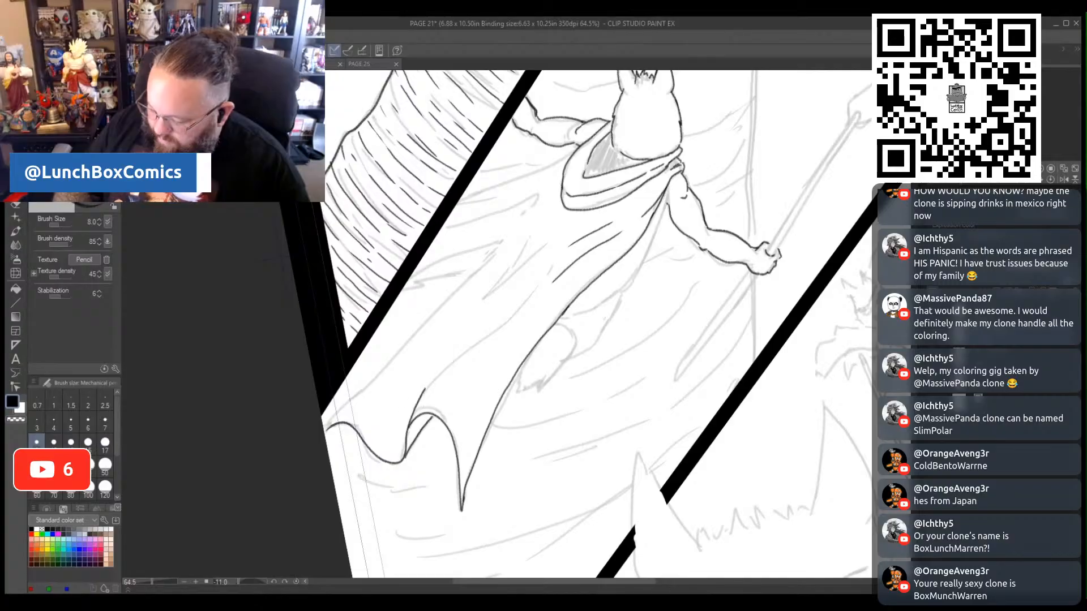
- Ink the long folds rising from the cape's hem and the shorter creases across its middle and upper back
drag(424, 390, 526, 300)
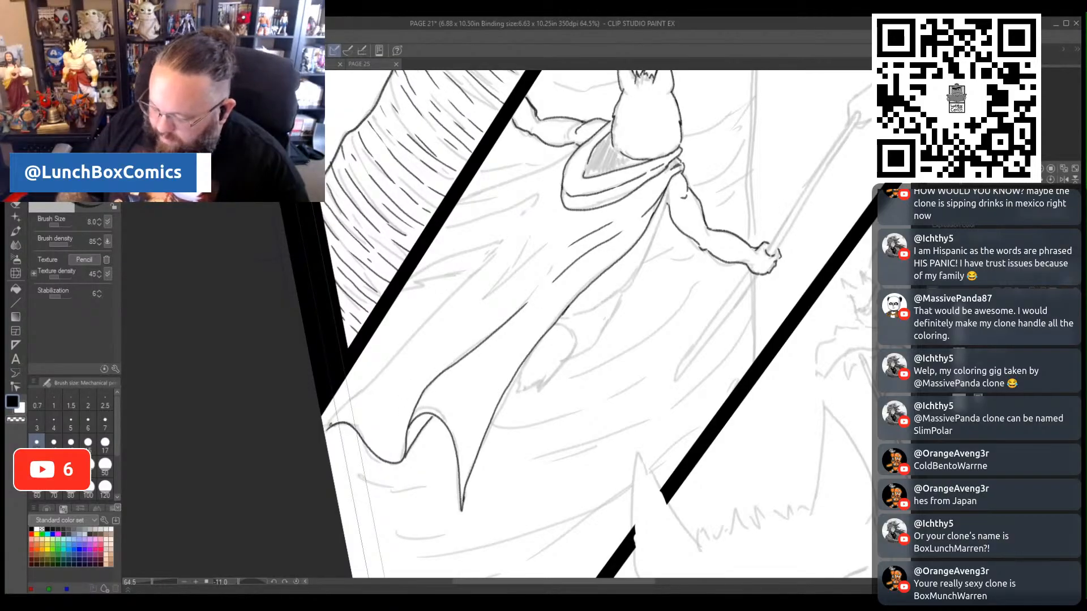
drag(331, 426, 481, 264)
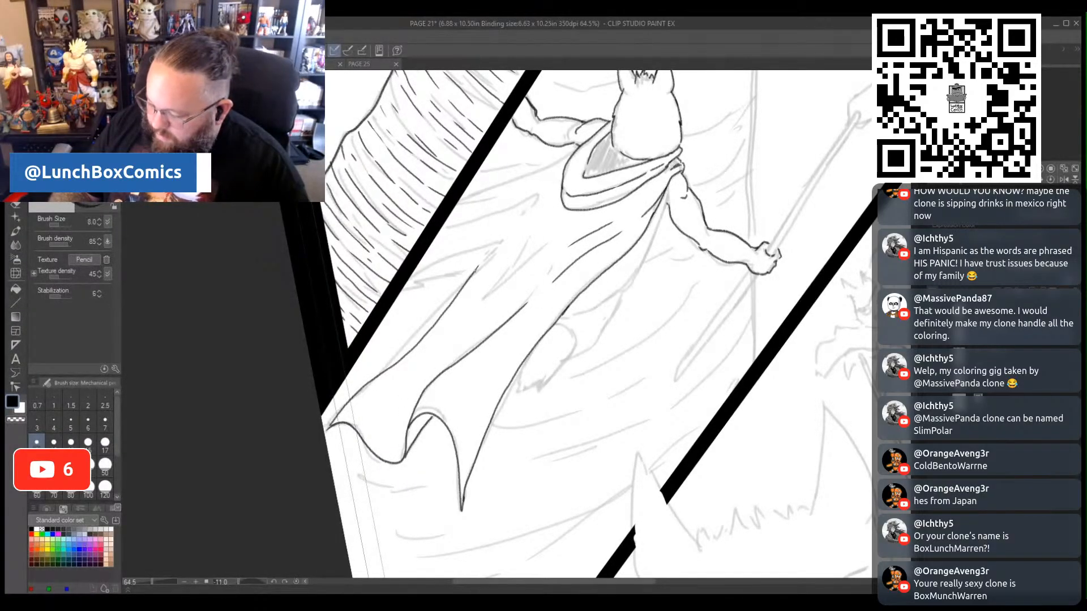
drag(520, 245, 475, 302)
drag(475, 302, 519, 272)
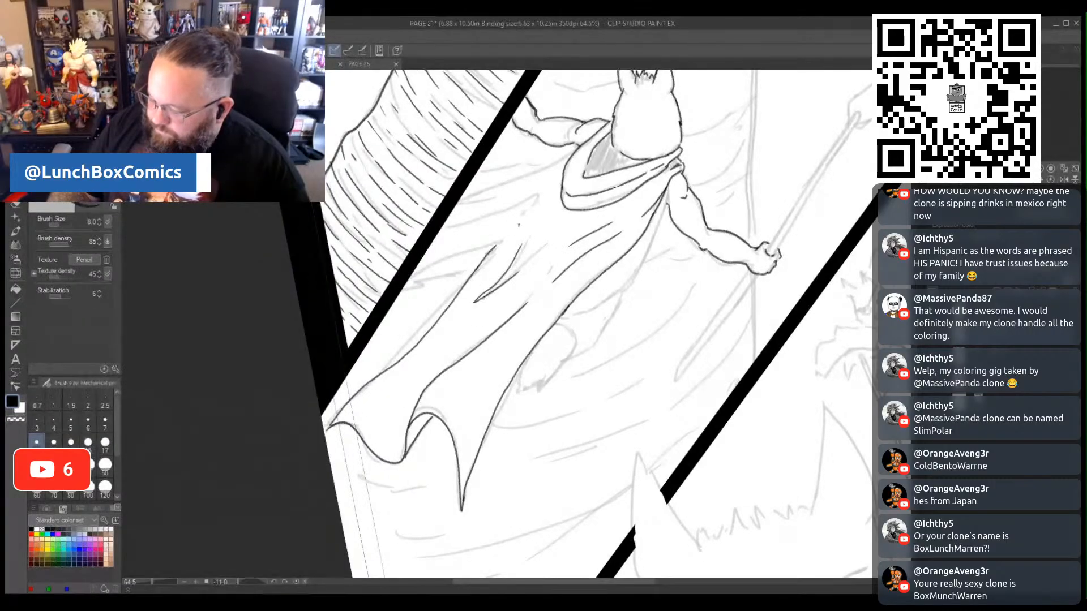
mouse_move(536, 199)
mouse_down()
mouse_move(515, 228)
mouse_move(479, 222)
mouse_up()
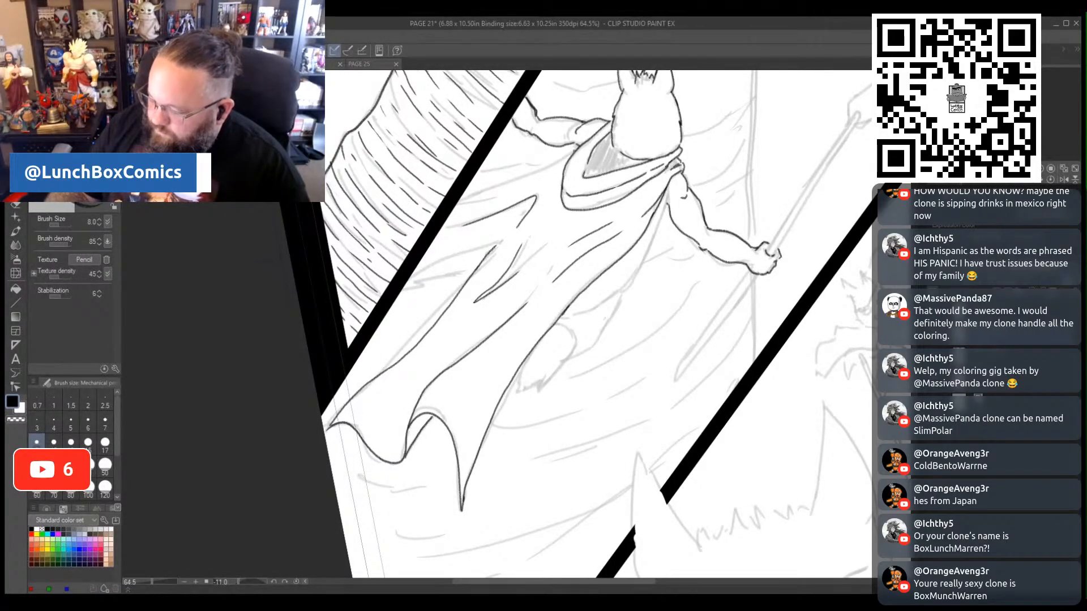
- Ink the cape folds sweeping from beneath the left arm and mid-back toward the left panel border
mouse_move(573, 153)
mouse_down()
mouse_move(471, 182)
mouse_move(458, 202)
mouse_up()
drag(529, 183, 460, 203)
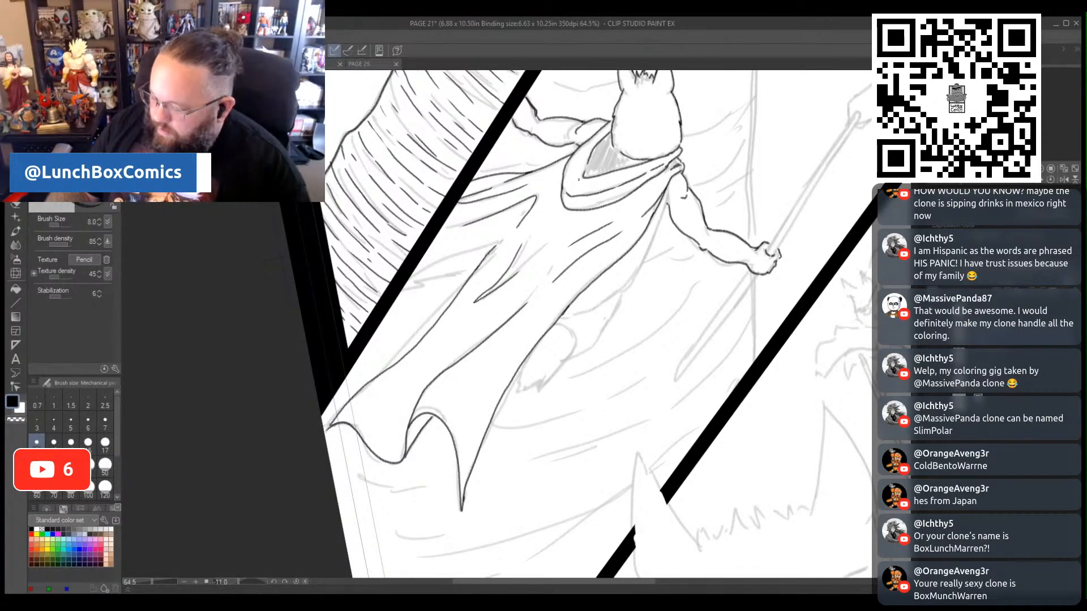
drag(495, 245, 410, 280)
drag(477, 268, 409, 288)
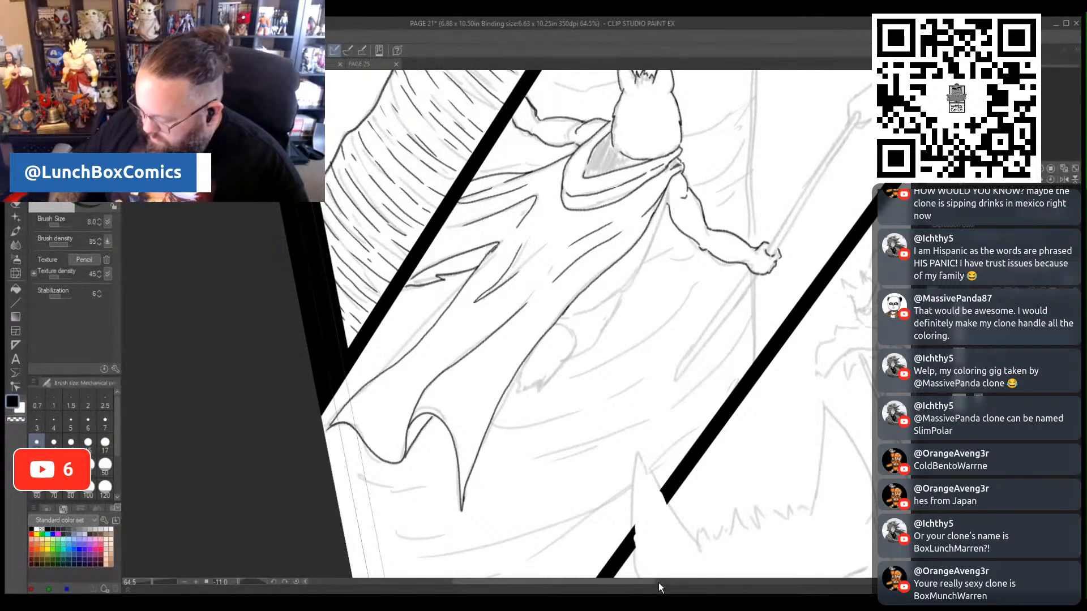
- Ink the leg emerging beneath the cape's right edge, with its thigh band, curved lower leg and jagged tuft at the end
drag(651, 582, 607, 581)
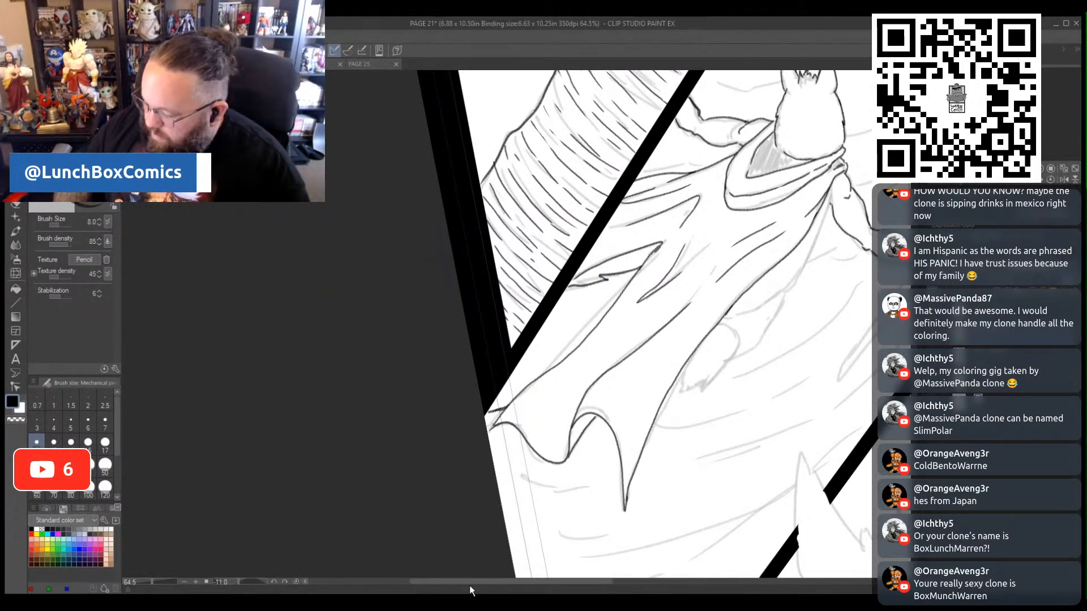
drag(598, 585, 654, 585)
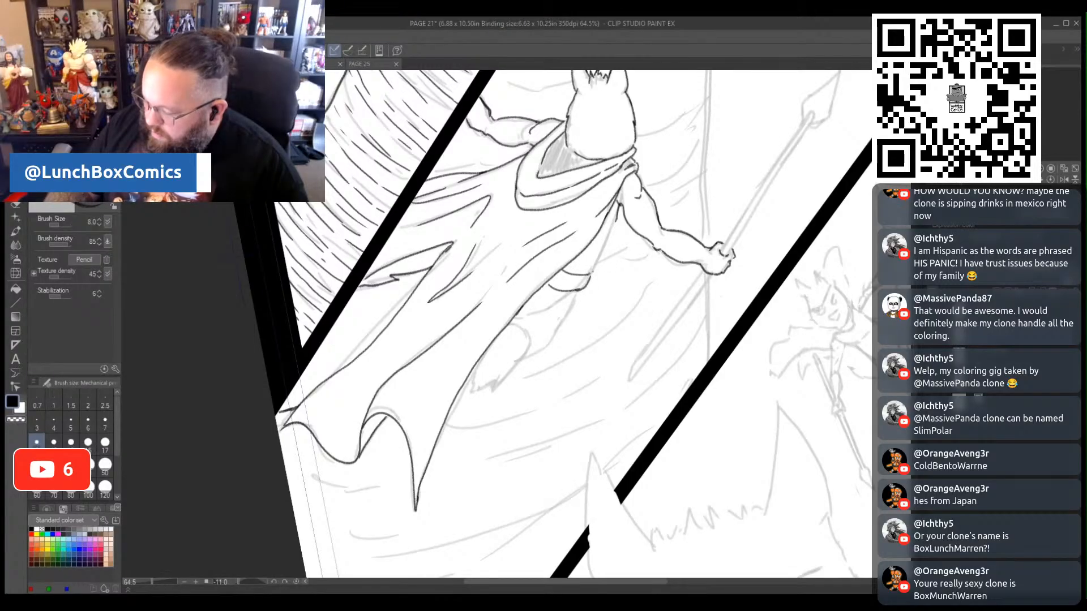
drag(592, 267, 620, 205)
mouse_move(575, 293)
mouse_down()
mouse_move(551, 305)
mouse_move(569, 299)
mouse_move(550, 344)
mouse_move(490, 393)
mouse_up()
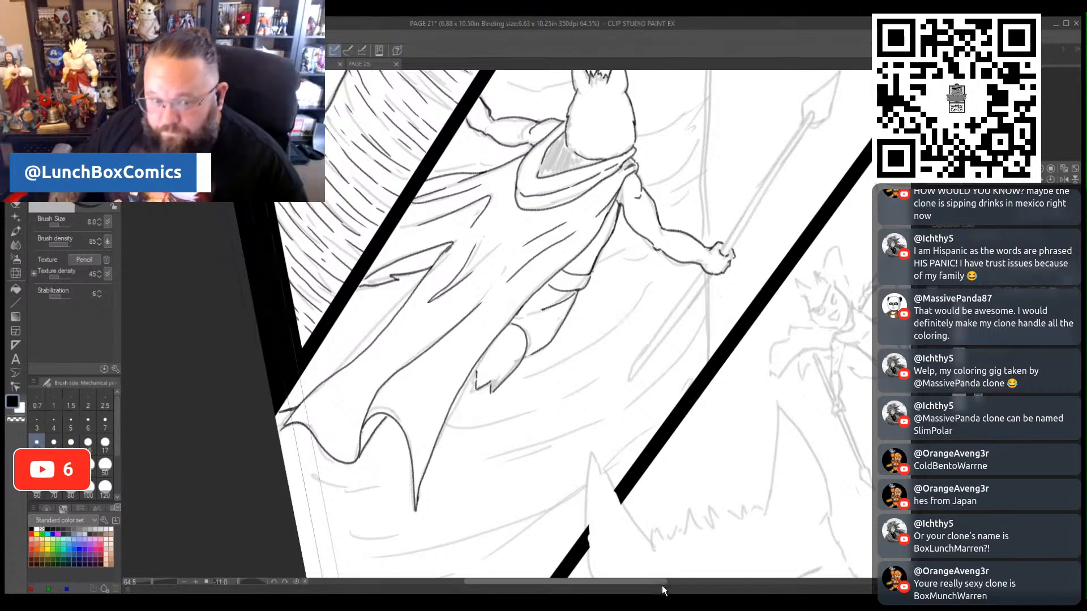
- Ink the lower half of the spear shaft as two parallel lines from the fist down to its rounded end
drag(659, 585, 692, 581)
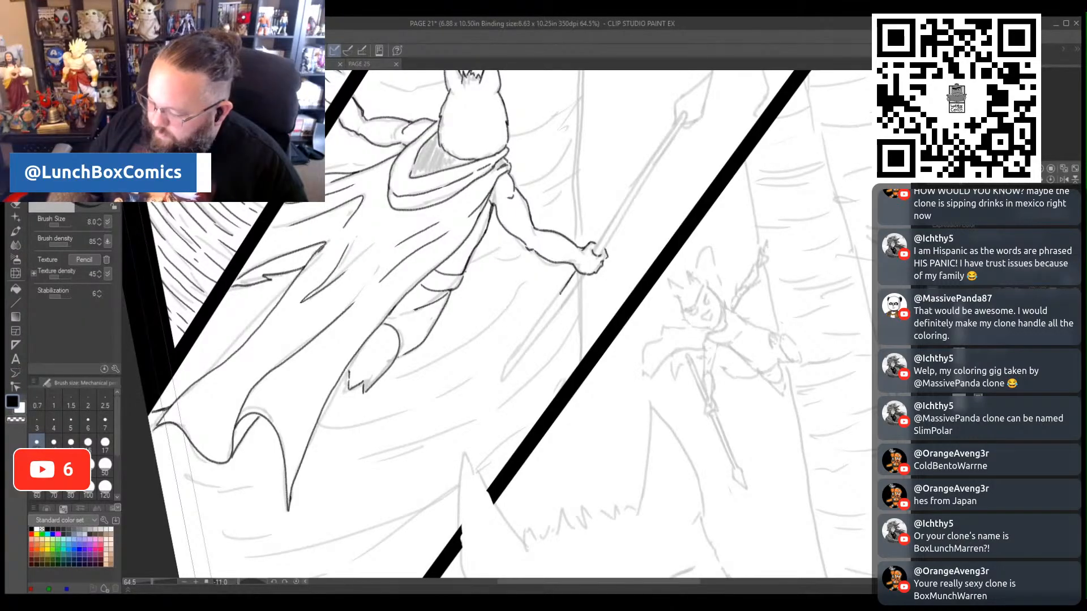
drag(547, 312, 501, 373)
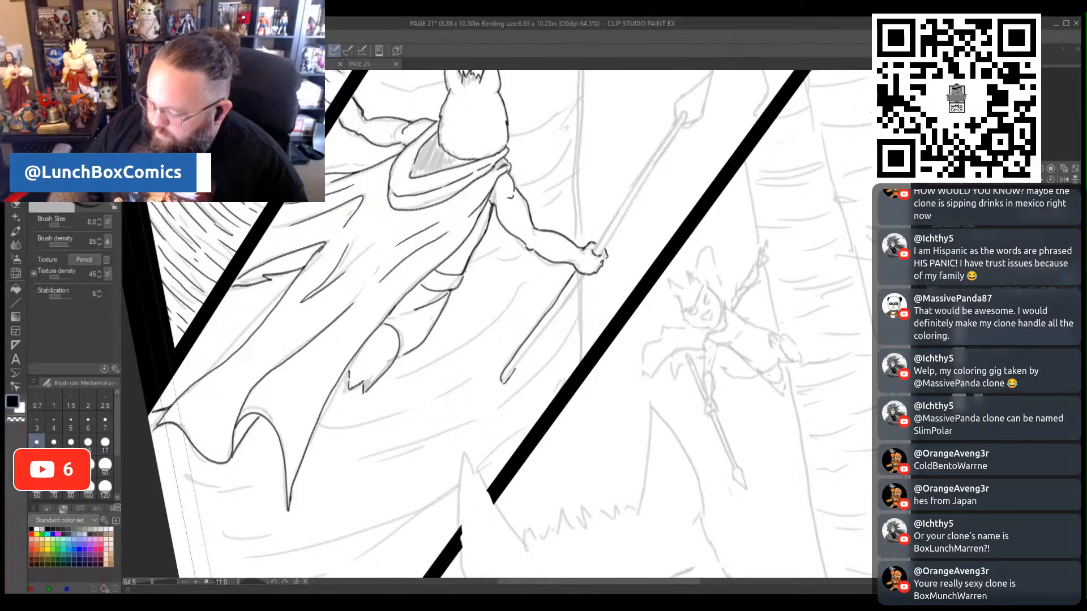
drag(514, 369, 587, 274)
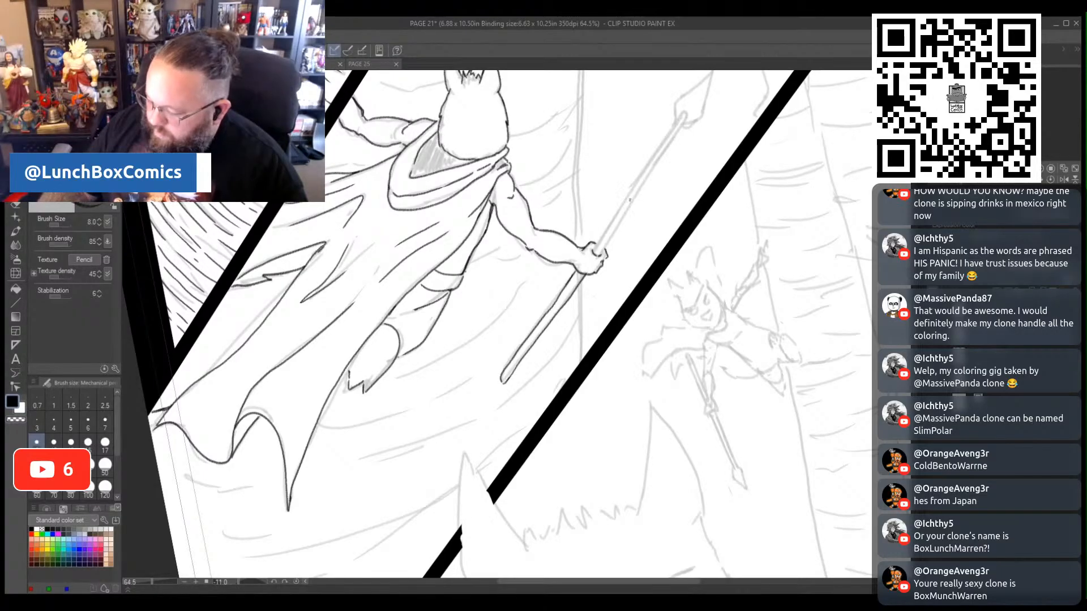
- Ink the upper spear shaft from the fist, the hatched binding near its end and the pointed spearhead
scroll(630, 199, up, 4)
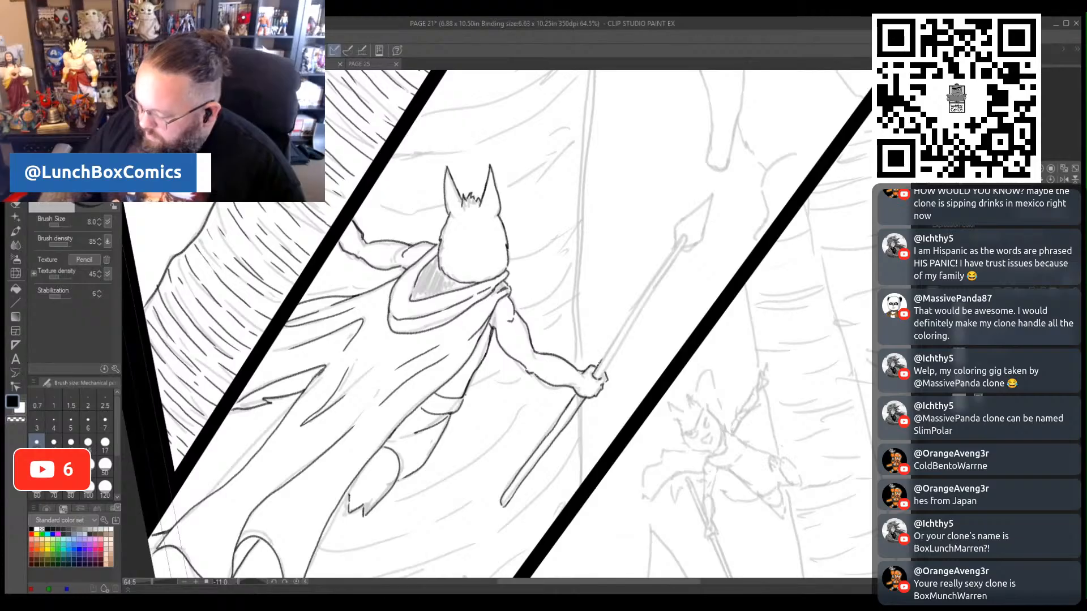
drag(615, 338, 674, 248)
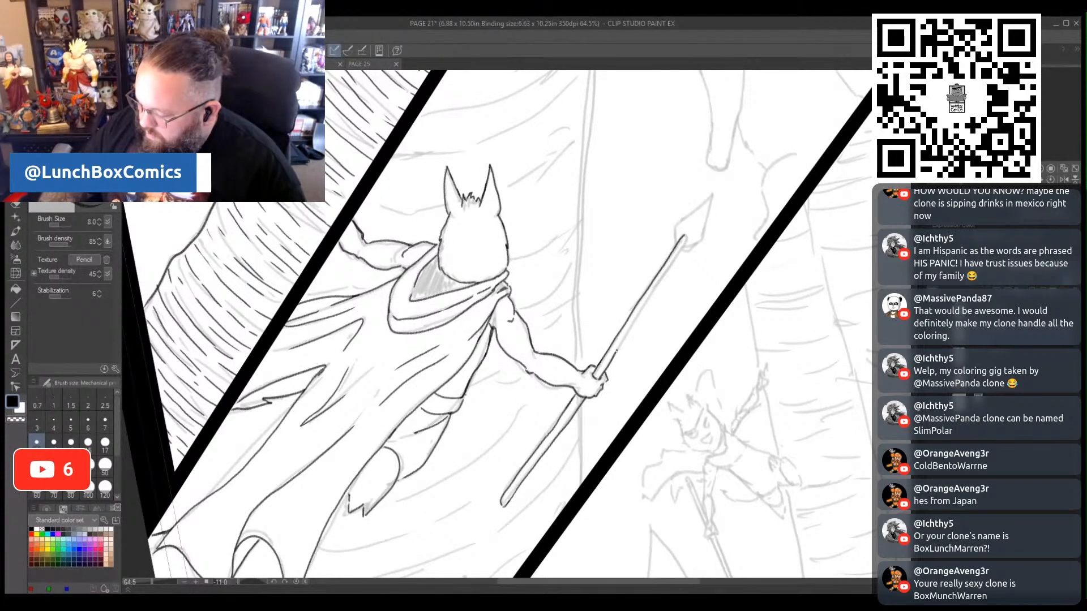
mouse_move(616, 350)
mouse_down()
mouse_move(672, 264)
mouse_move(679, 219)
mouse_up()
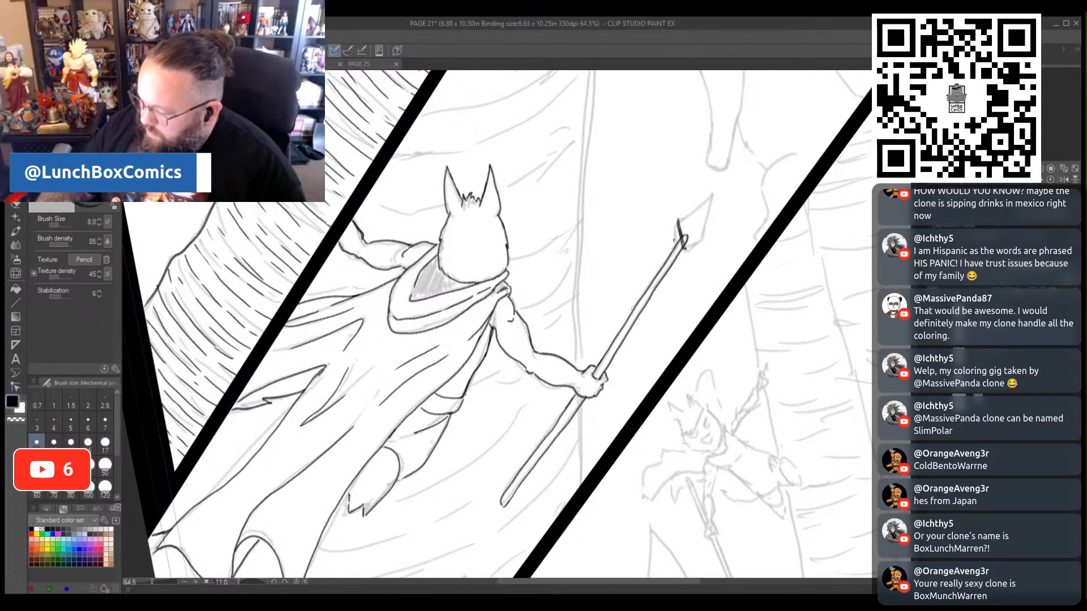
drag(675, 242, 702, 235)
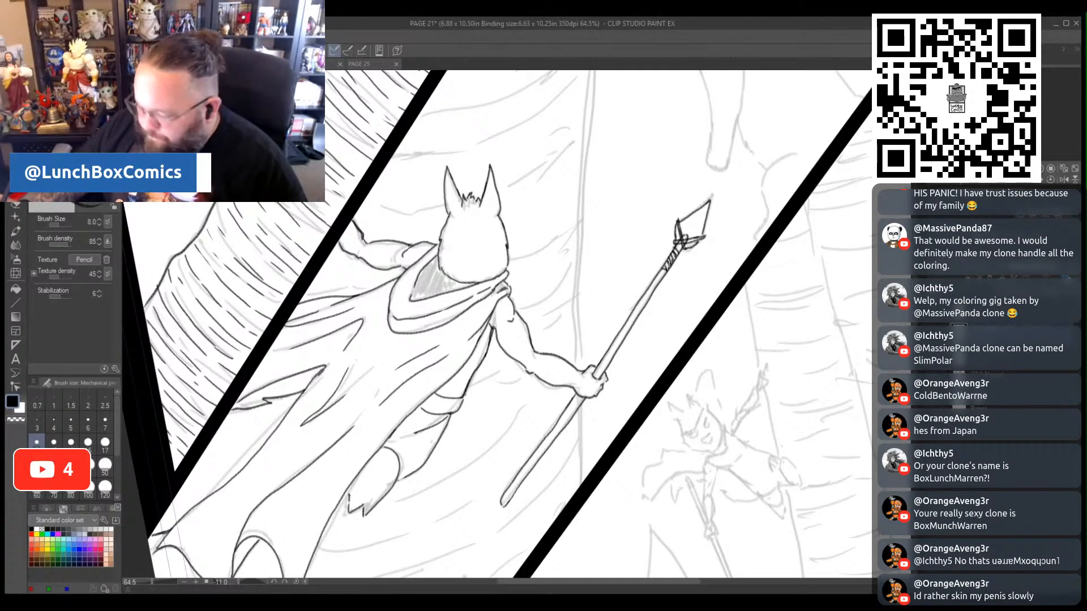
- Ink the tree trunk's long right edge behind the figure, interrupted by the hand and spear, down to the panel border
scroll(499, 325, up, 3)
scroll(499, 325, up, 10)
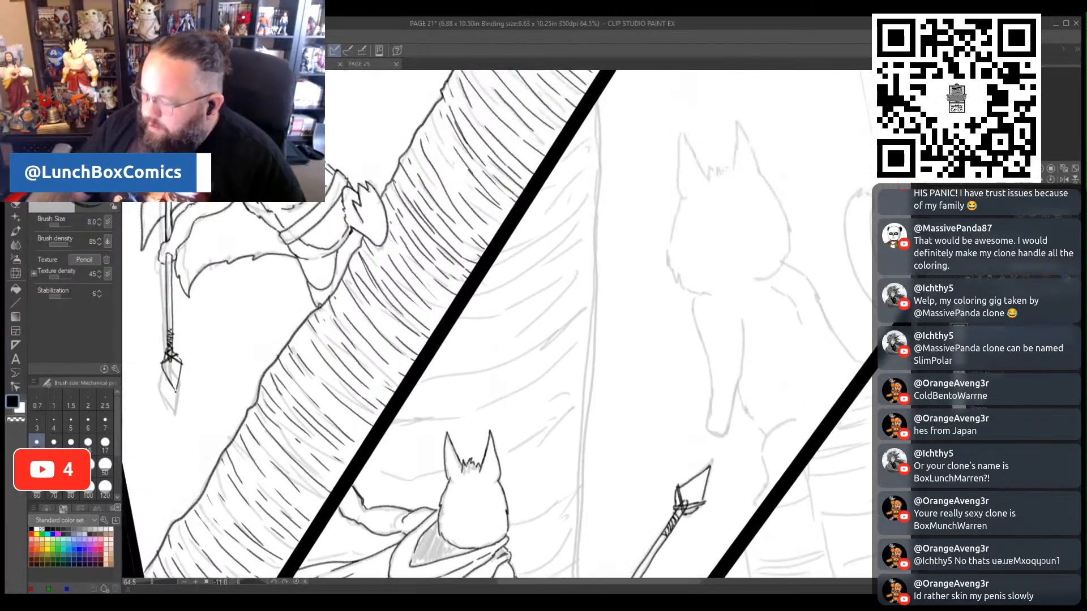
drag(597, 135, 578, 557)
scroll(604, 333, down, 10)
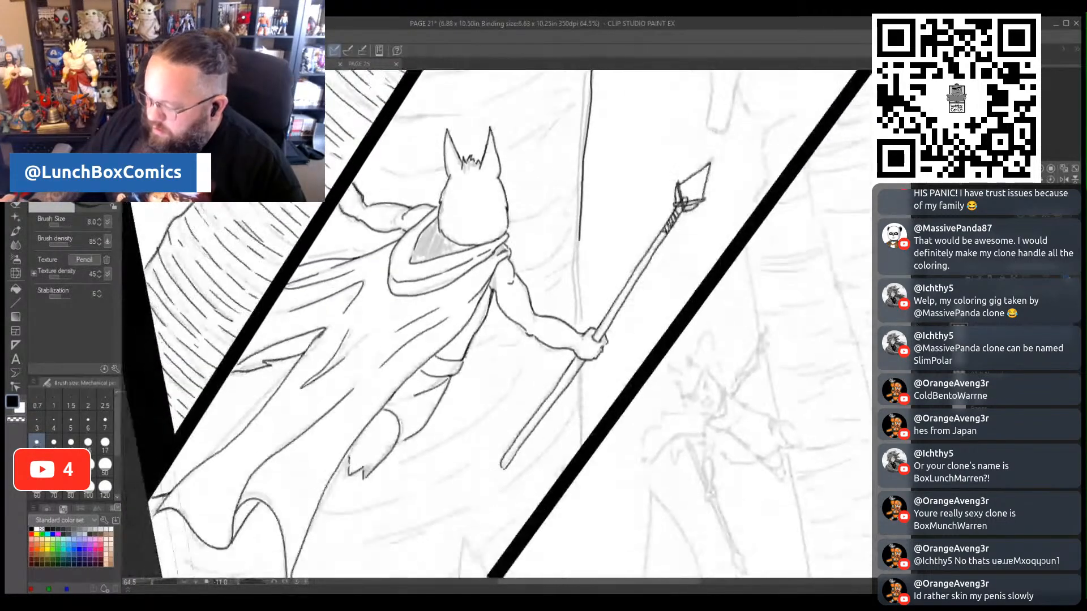
drag(578, 213, 578, 288)
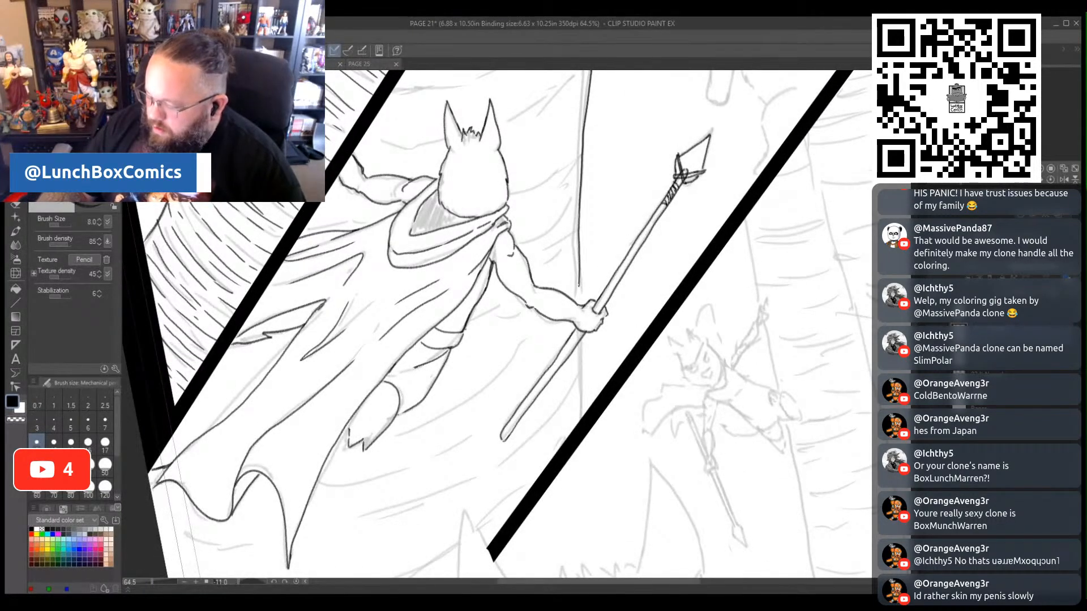
drag(578, 346, 579, 423)
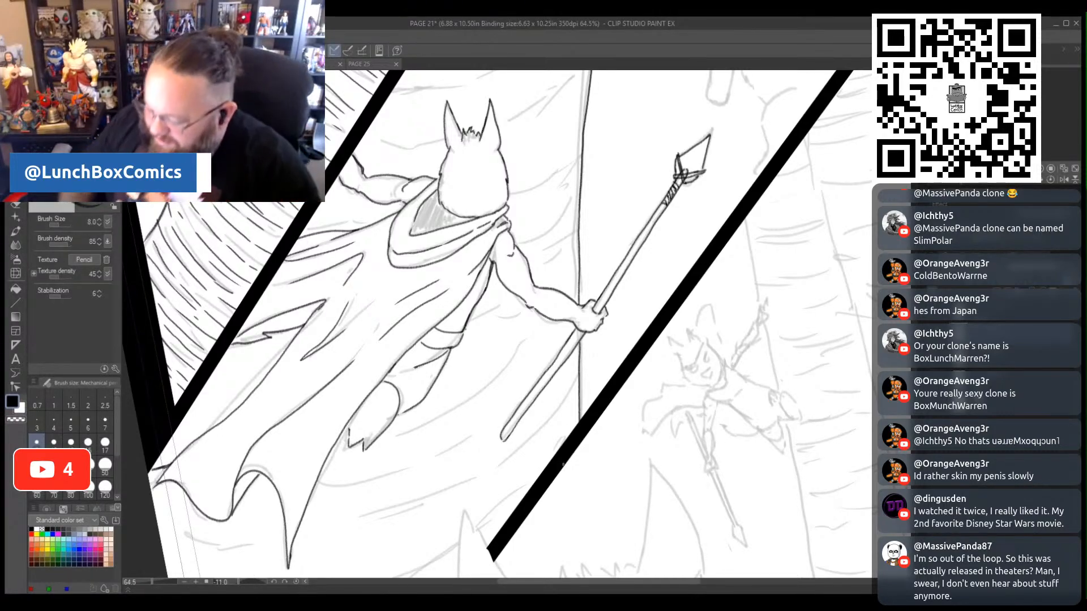
- Ink slanted bark strokes on the trunk beside the leg, beneath the outstretched arm and between the shoulder and trunk edge
drag(416, 425, 547, 331)
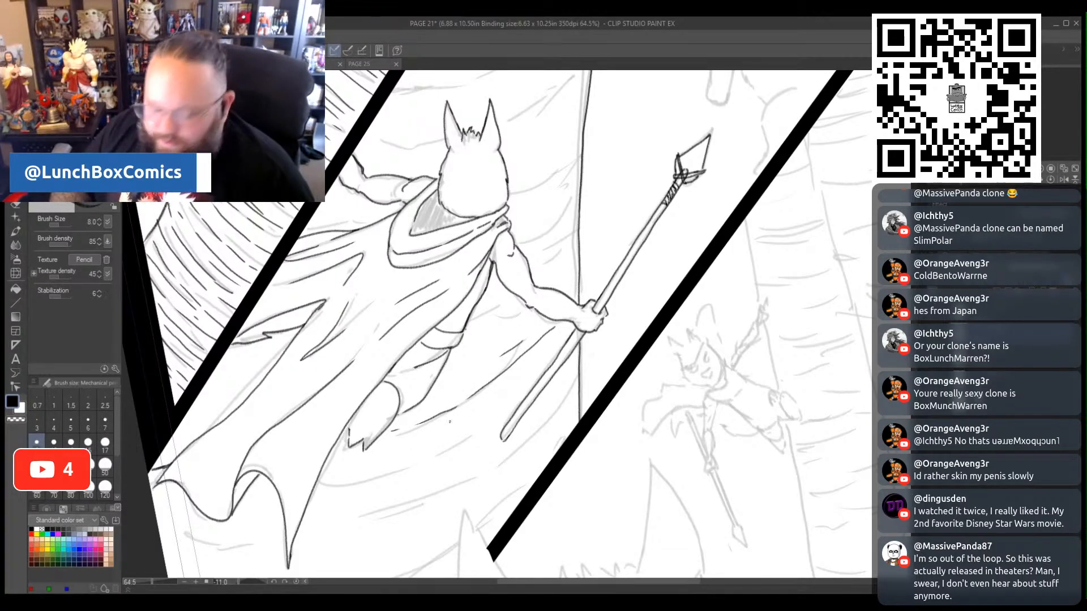
mouse_move(510, 349)
mouse_down()
mouse_move(445, 375)
mouse_move(539, 322)
mouse_up()
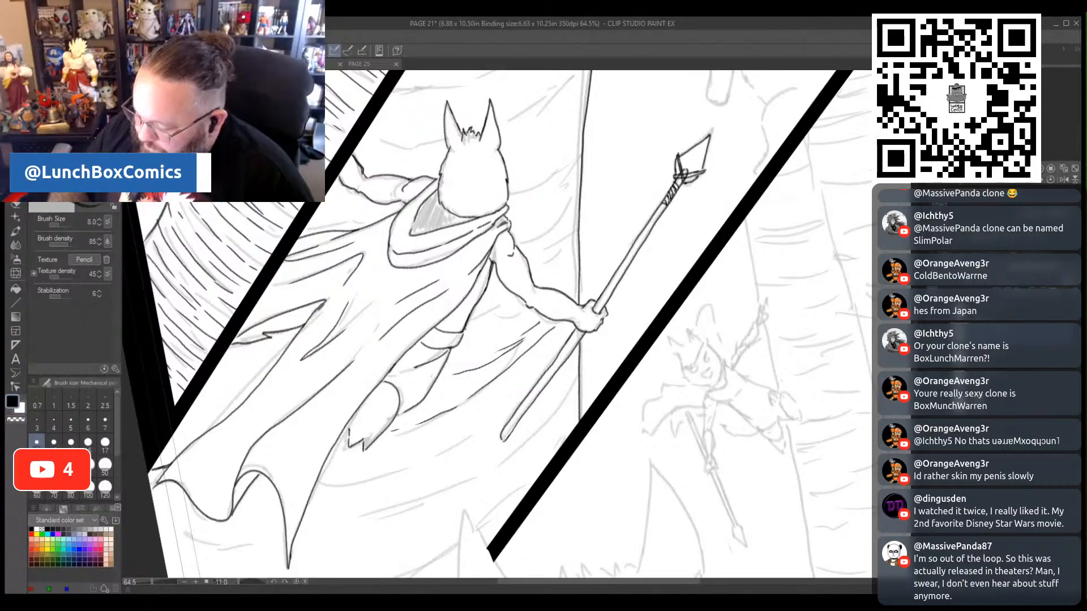
mouse_move(577, 246)
mouse_down()
mouse_move(553, 284)
mouse_move(478, 337)
mouse_move(512, 301)
mouse_up()
drag(578, 222, 552, 259)
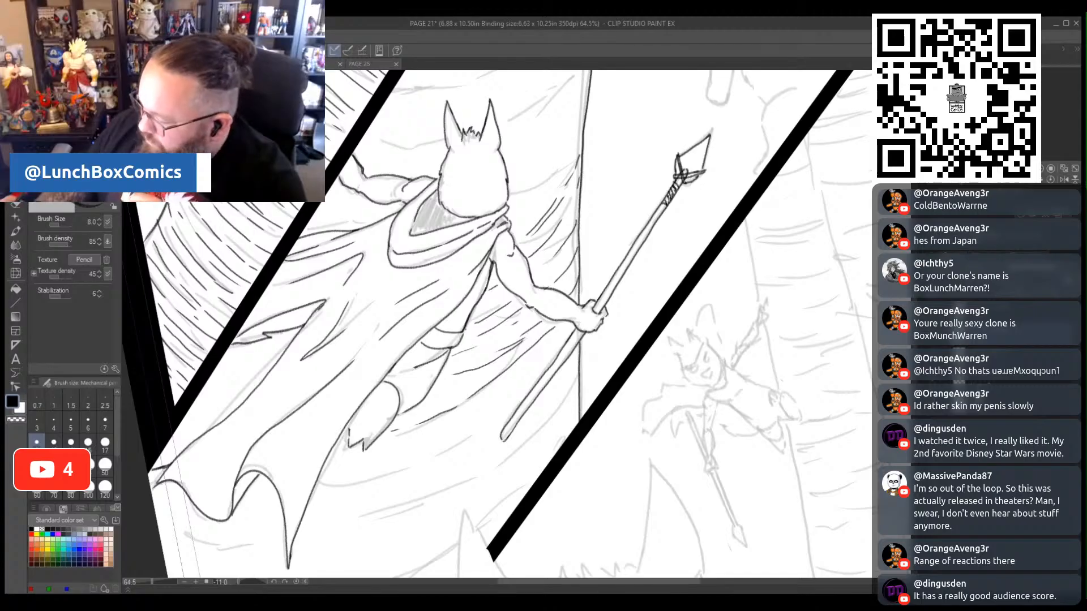
- Ink curved bark strokes around the figure's head and ears, continuing up the trunk between the panel border and trunk edge
scroll(498, 323, up, 5)
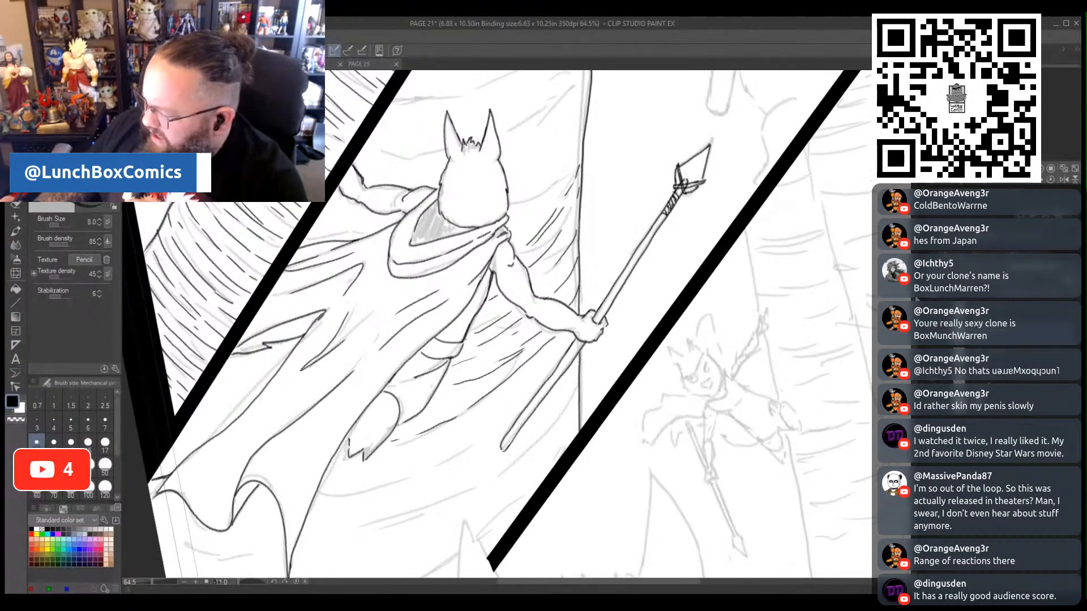
scroll(531, 344, up, 2)
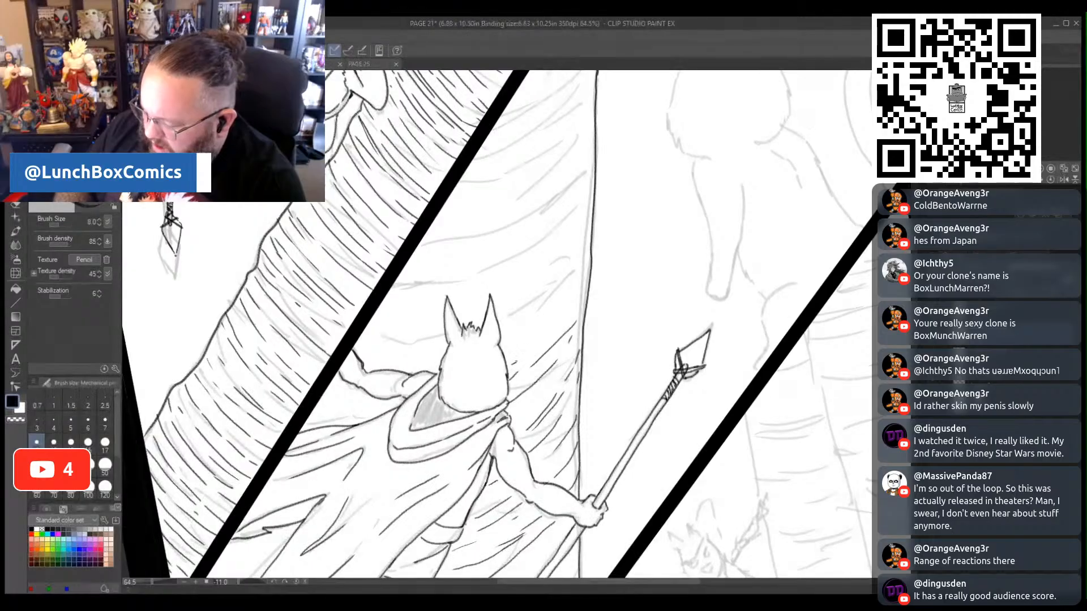
mouse_move(582, 268)
mouse_down()
mouse_move(521, 322)
mouse_move(574, 269)
mouse_up()
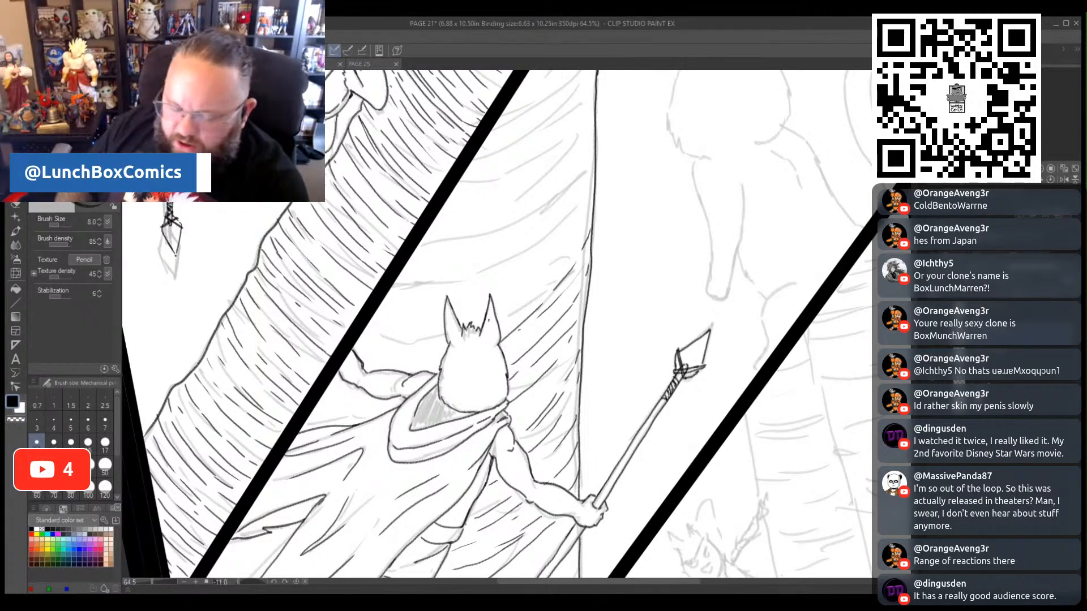
mouse_move(399, 288)
mouse_down()
mouse_move(527, 245)
mouse_move(585, 171)
mouse_move(575, 218)
mouse_move(507, 287)
mouse_up()
mouse_move(470, 302)
mouse_down()
mouse_move(378, 320)
mouse_move(422, 344)
mouse_up()
drag(525, 293, 586, 212)
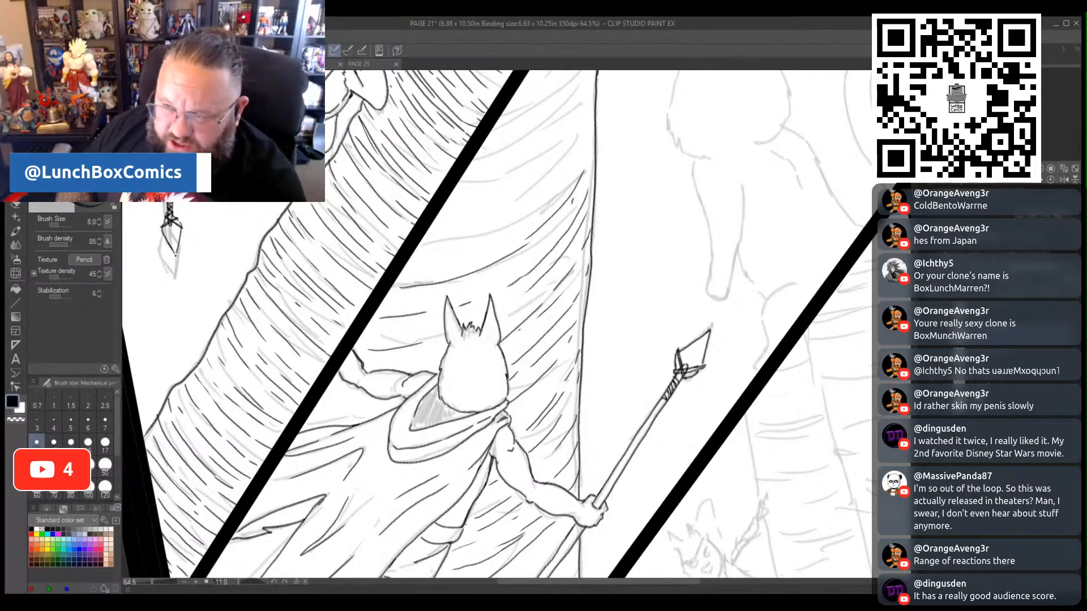
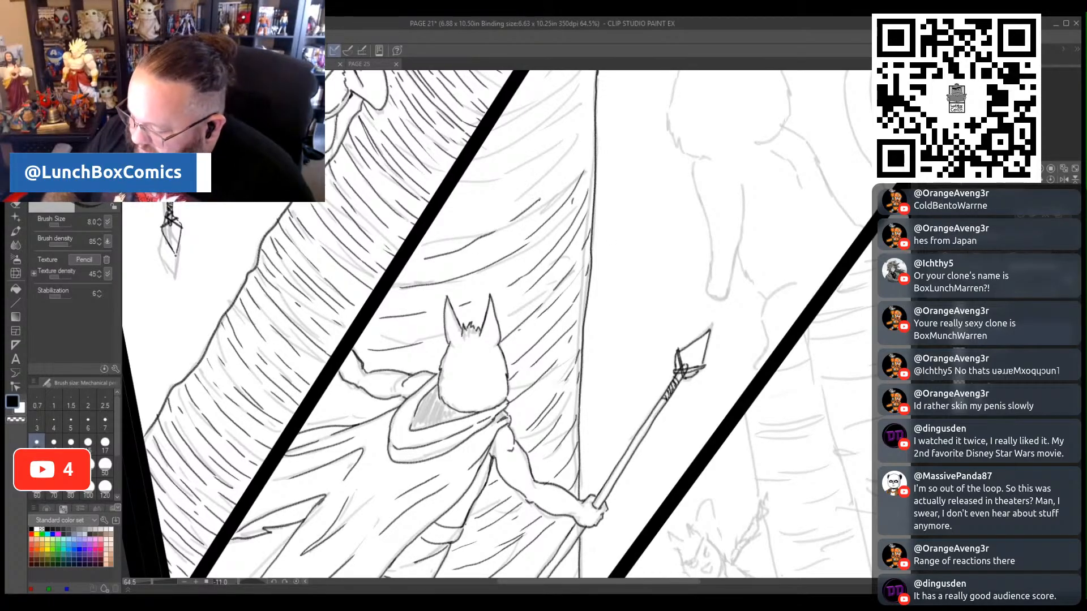
- Ink slanted bark strokes on the trunk above the spear carrier's head, between the diagonal panel border and the trunk's right edge
drag(485, 253, 552, 195)
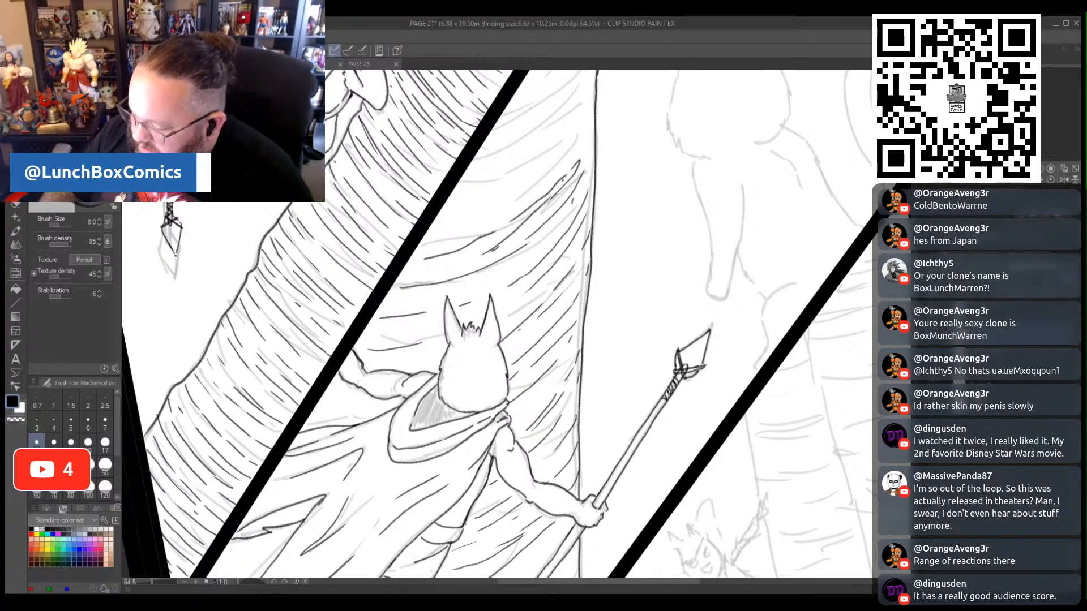
mouse_move(433, 237)
mouse_down()
mouse_move(551, 153)
mouse_move(577, 115)
mouse_up()
drag(586, 100, 594, 81)
drag(587, 90, 533, 150)
mouse_move(509, 167)
mouse_down()
mouse_move(441, 203)
mouse_move(466, 199)
mouse_move(485, 156)
mouse_up()
drag(497, 150, 508, 141)
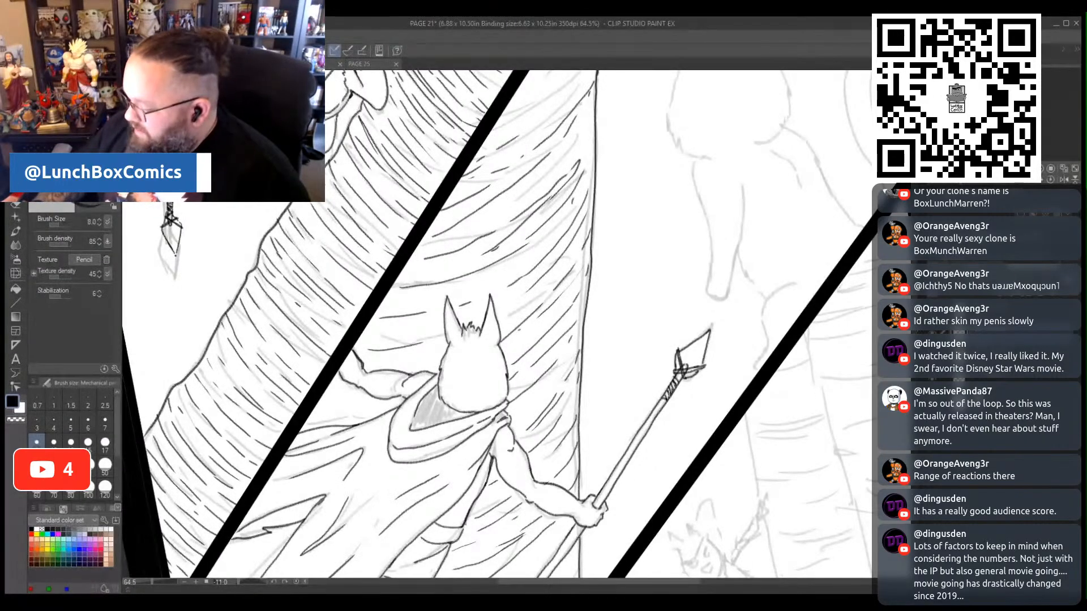
- Ink short slanted bark strokes in the trunk's narrow upper tip, where it meets the diagonal panel border
scroll(613, 312, up, 5)
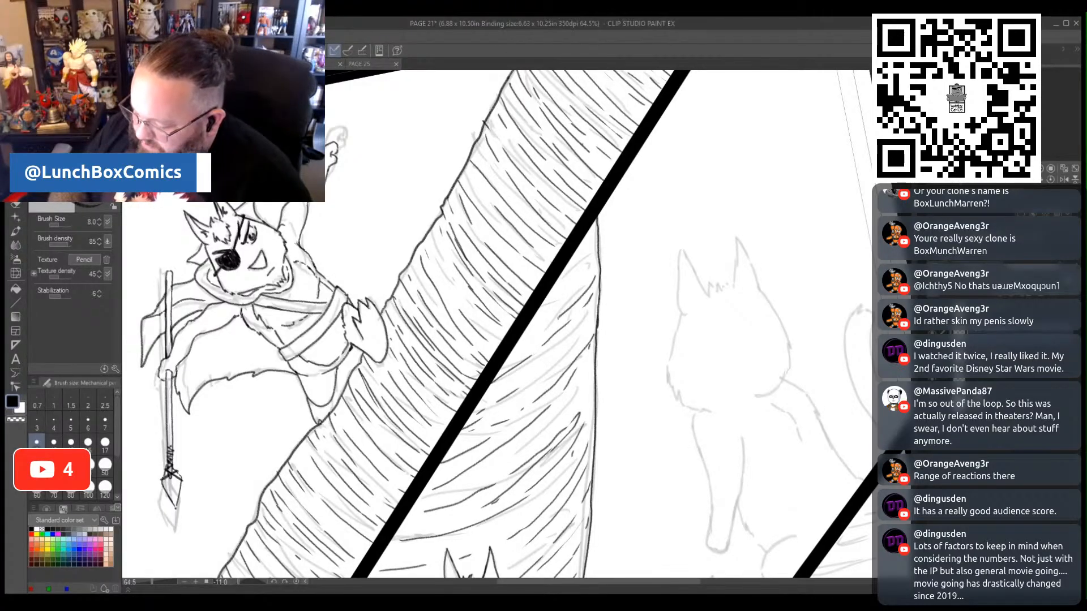
drag(596, 247, 576, 270)
drag(577, 265, 544, 299)
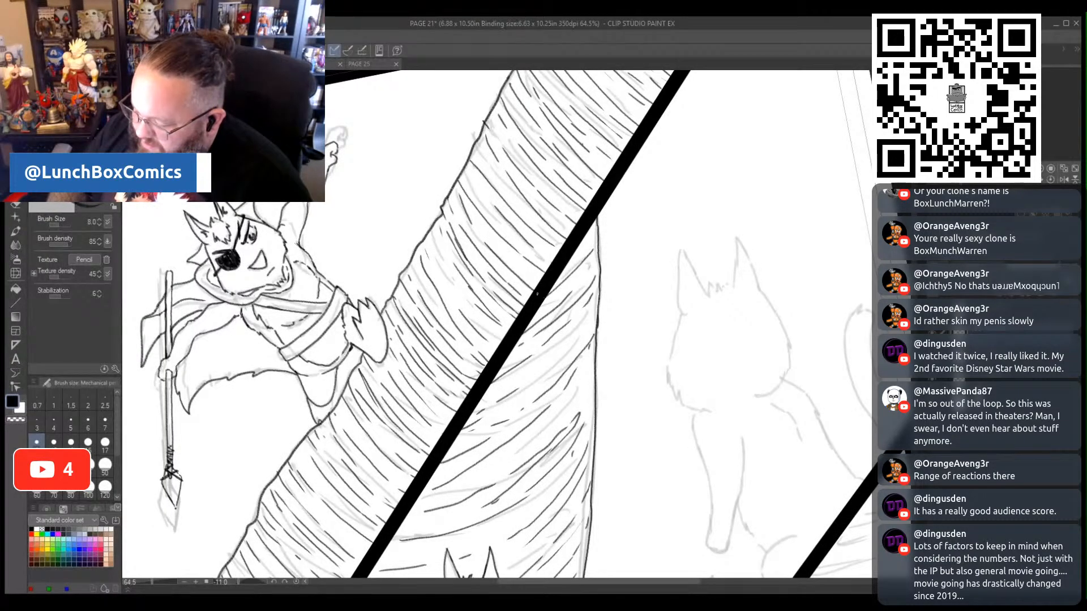
drag(585, 244, 568, 263)
drag(593, 305, 505, 387)
drag(555, 361, 520, 380)
drag(554, 363, 526, 390)
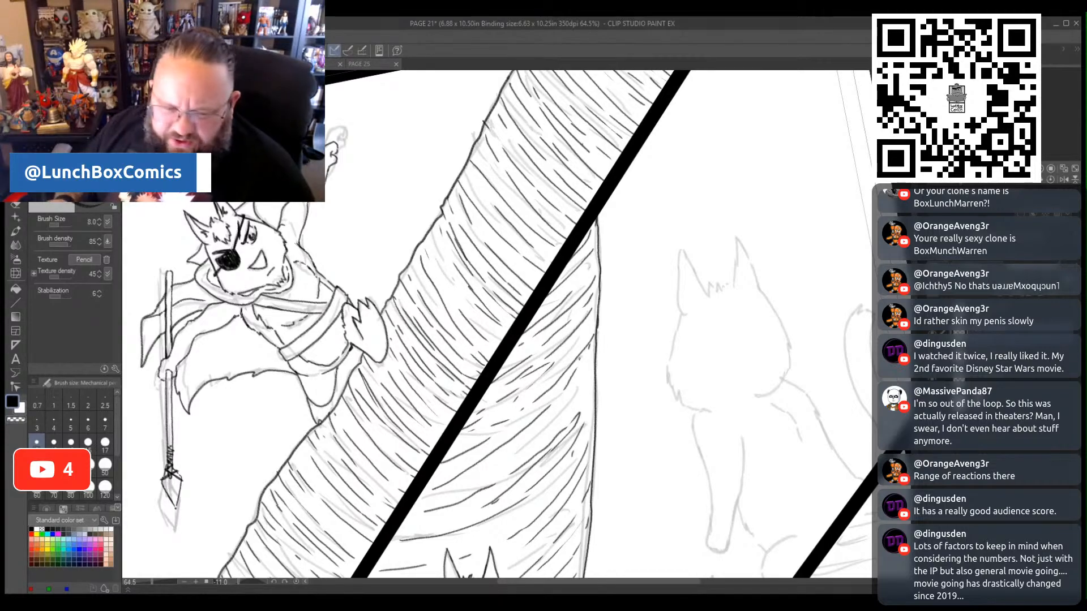
- Ink long curved bark strokes on the lower trunk, beneath the cape and foot down to the second panel's bottom corner
scroll(496, 324, down, 12)
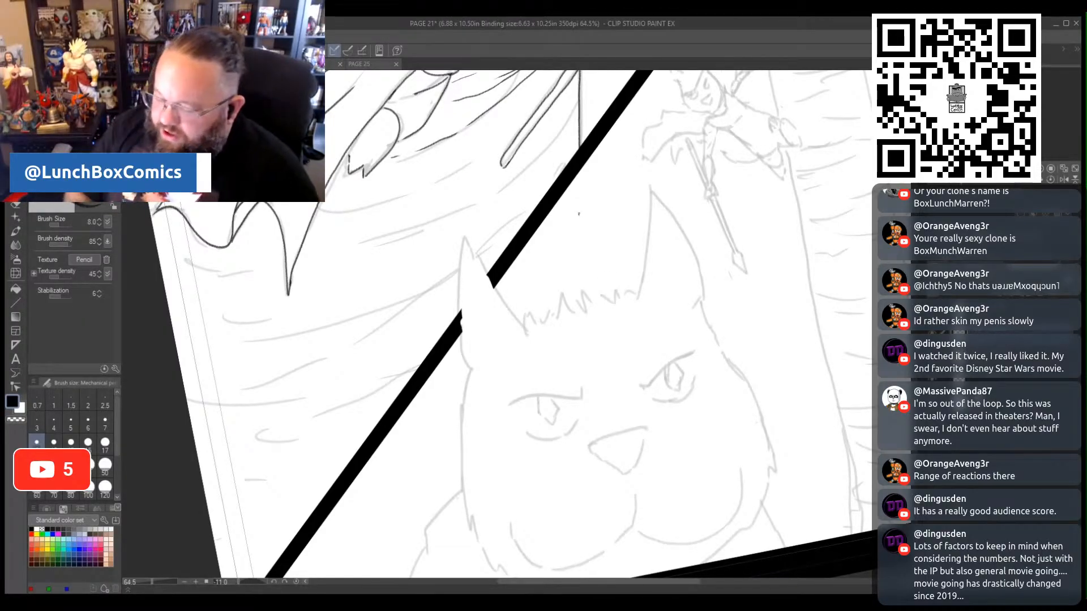
mouse_move(306, 231)
mouse_down()
mouse_move(405, 195)
mouse_move(536, 98)
mouse_up()
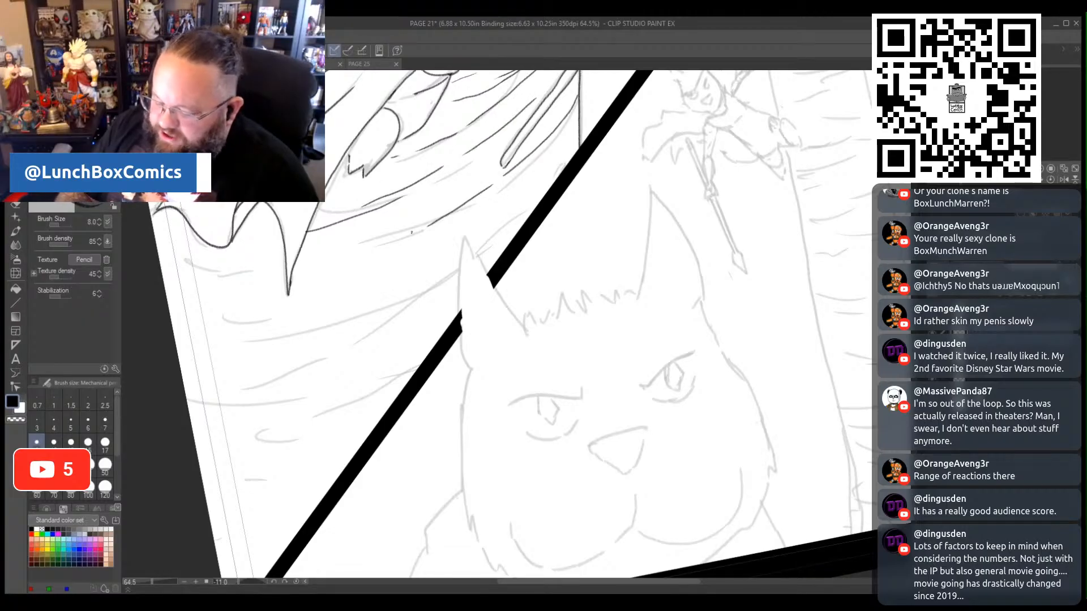
drag(202, 286, 270, 271)
drag(159, 258, 217, 250)
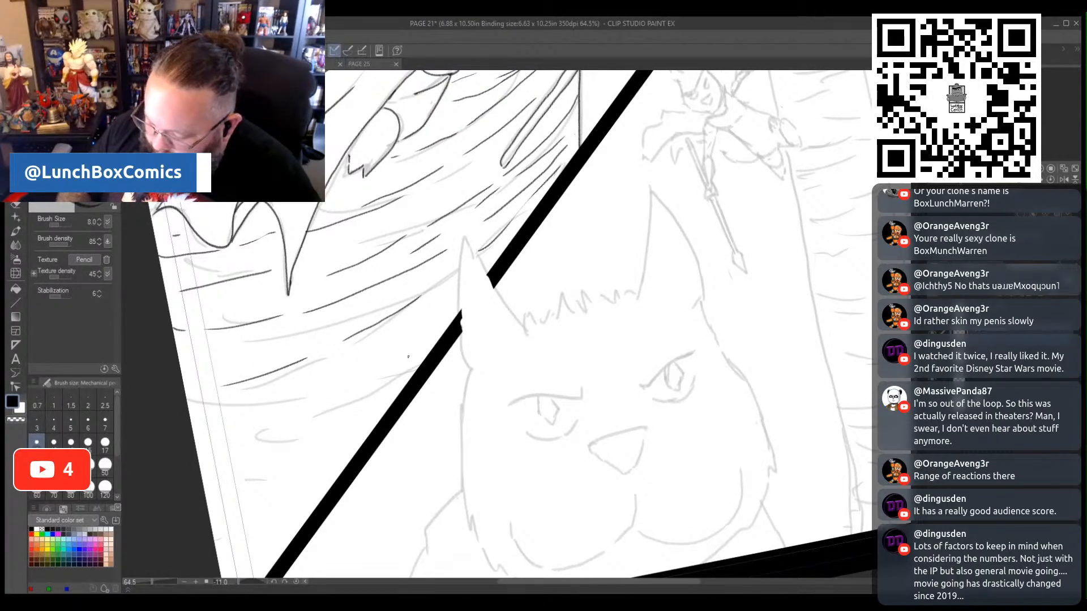
mouse_move(408, 357)
mouse_down()
mouse_move(343, 398)
mouse_move(238, 426)
mouse_up()
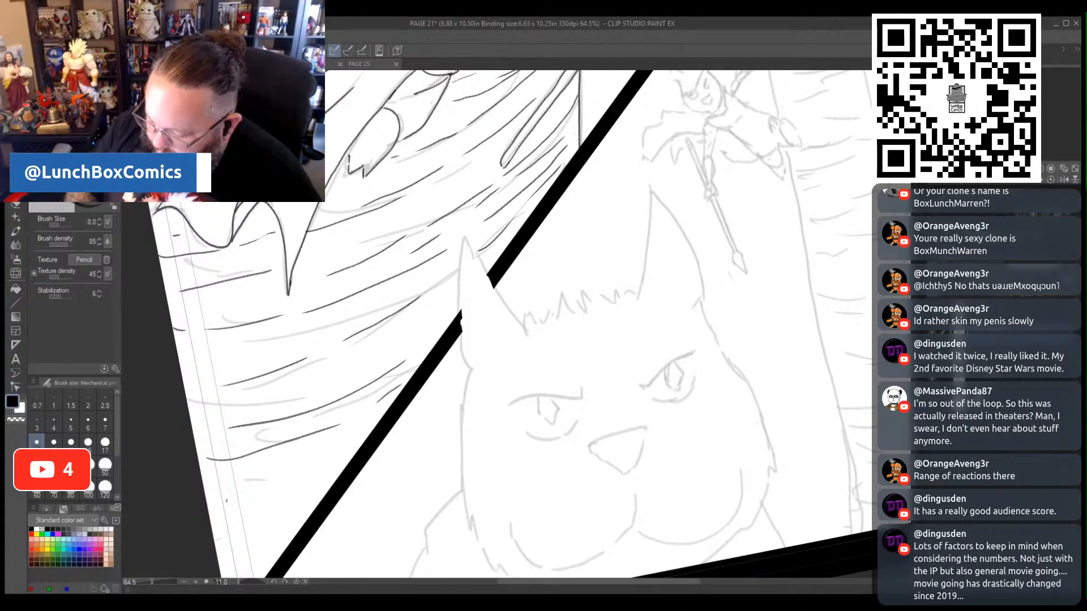
drag(226, 505, 294, 480)
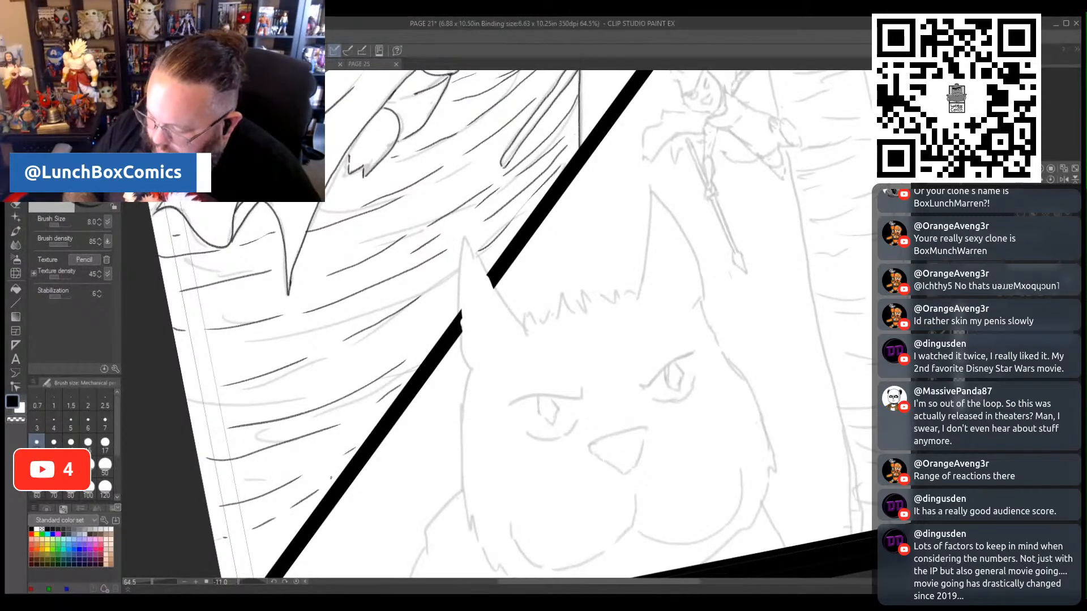
drag(141, 584, 143, 581)
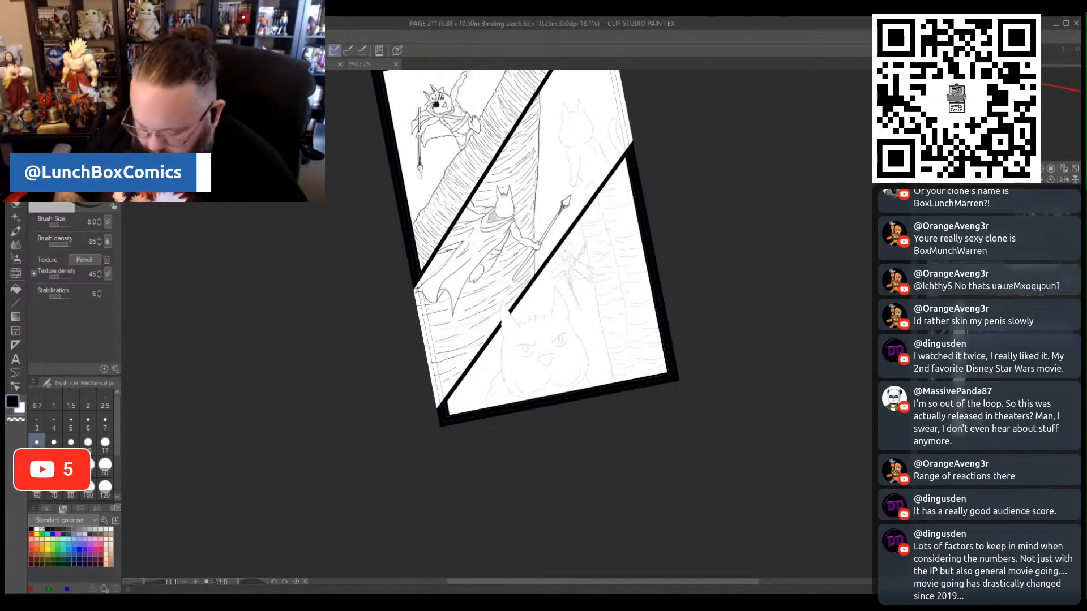
drag(144, 582, 152, 587)
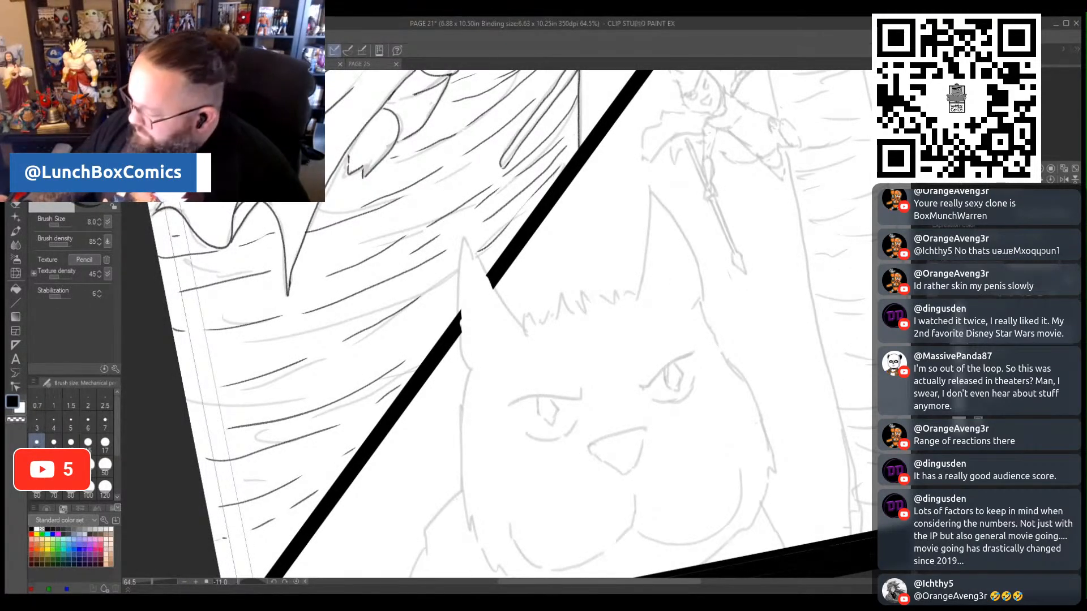
- Ink the jagged tuft of fur between the ears of the large close-up face in the last panel
scroll(713, 289, down, 2)
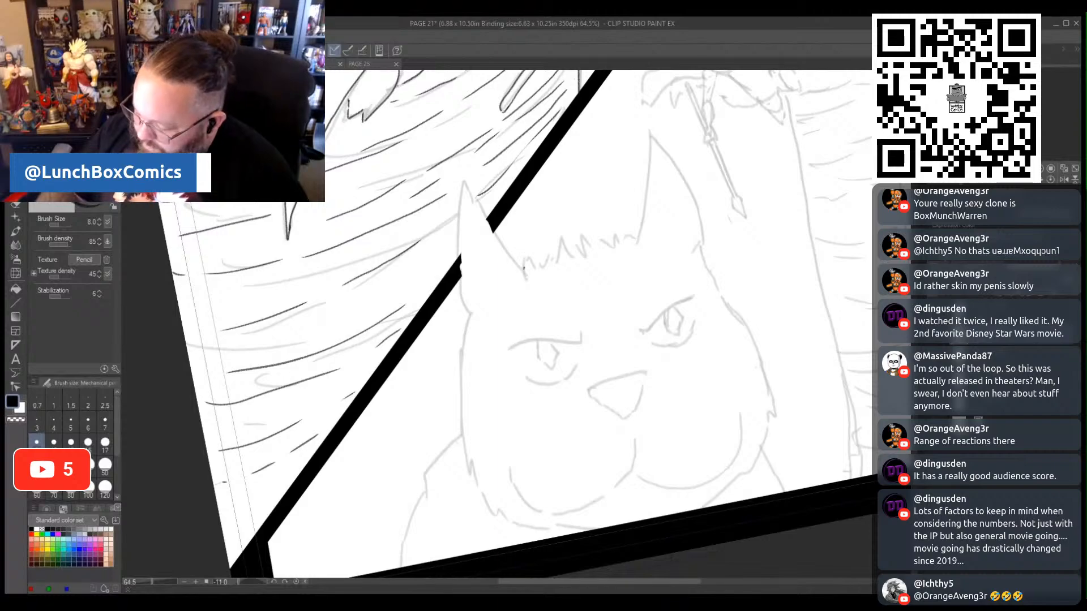
drag(527, 241, 533, 257)
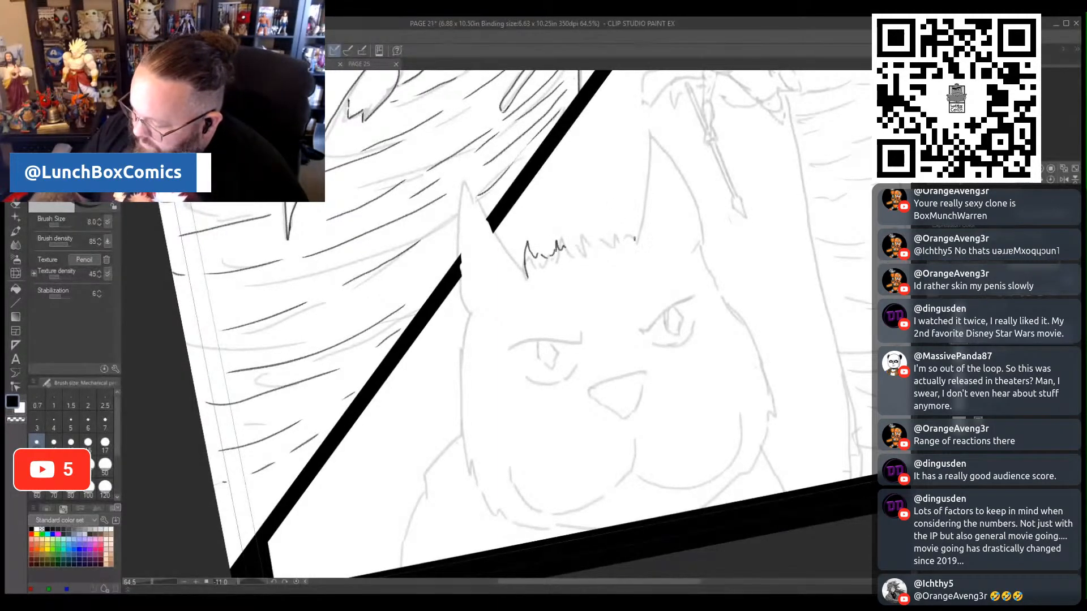
drag(616, 234, 623, 217)
mouse_move(613, 235)
mouse_down()
mouse_move(617, 217)
mouse_move(593, 231)
mouse_move(610, 221)
mouse_up()
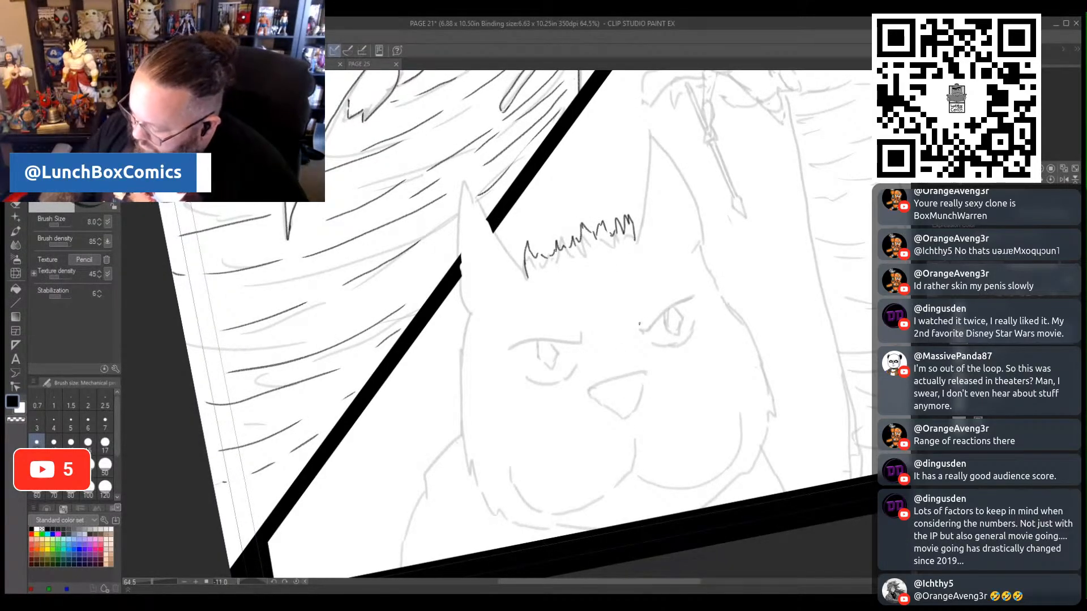
- Ink the close-up face's right eye with its angled lid, diamond pupil, curved lower rim and the crease marks beside it
mouse_move(638, 325)
mouse_down()
mouse_move(644, 334)
mouse_move(687, 296)
mouse_up()
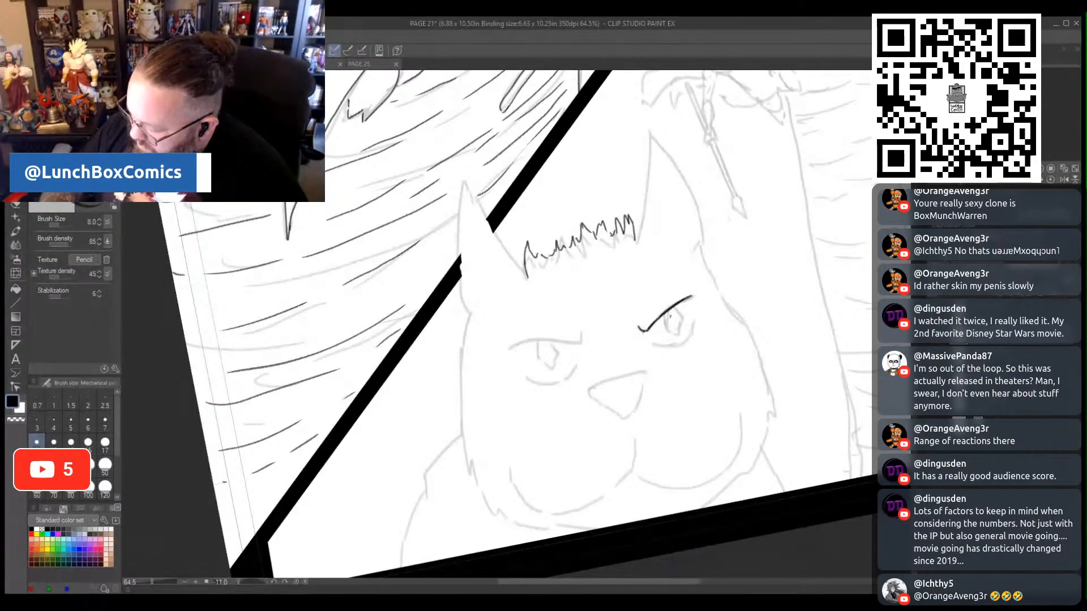
drag(629, 334, 633, 349)
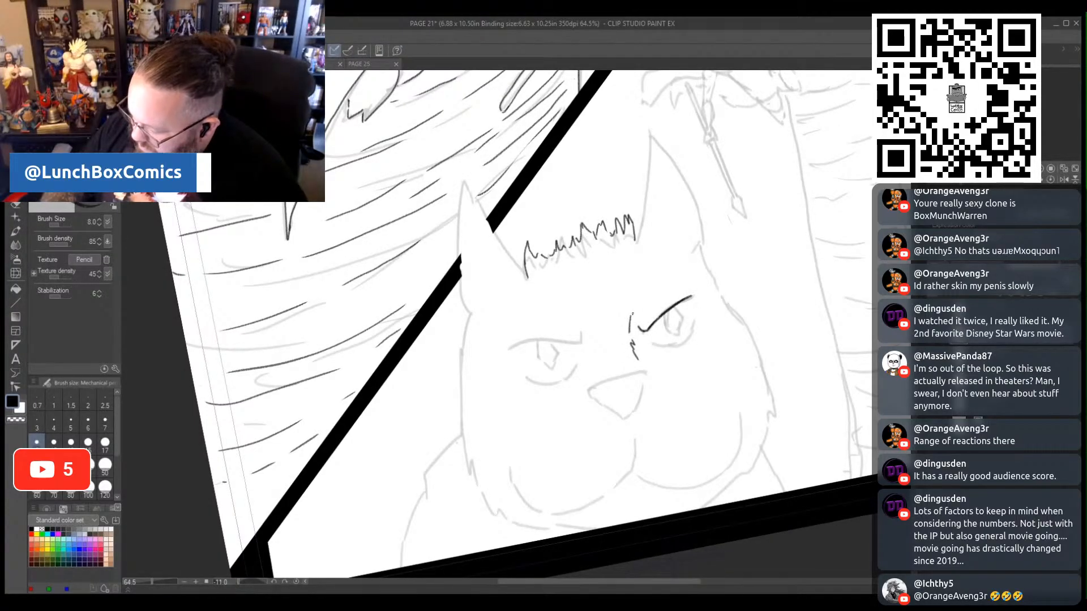
drag(641, 304, 629, 333)
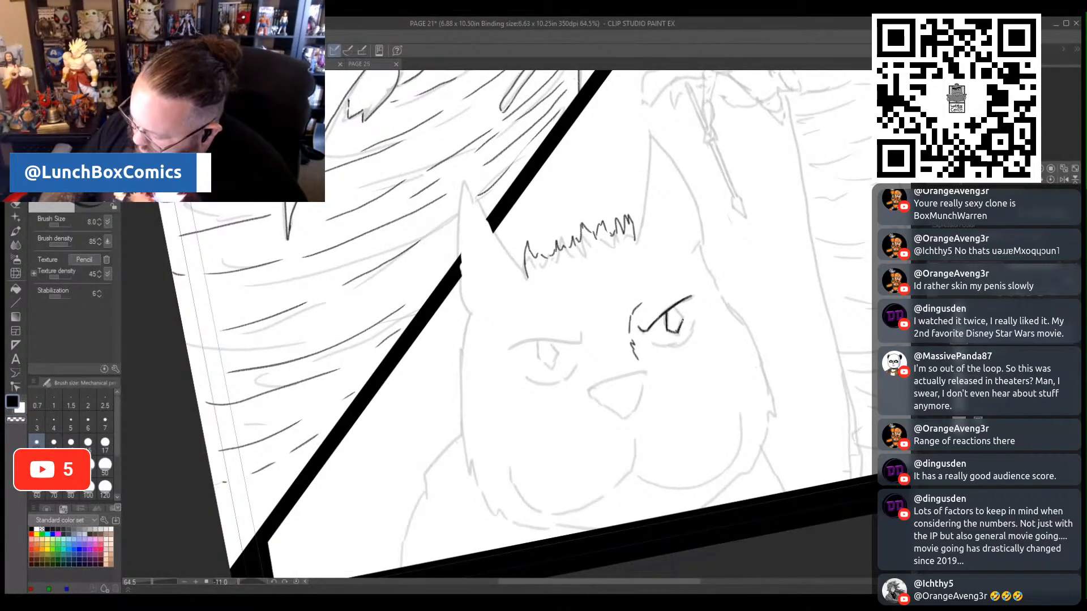
mouse_move(669, 310)
mouse_down()
mouse_move(654, 345)
mouse_move(684, 344)
mouse_move(689, 309)
mouse_up()
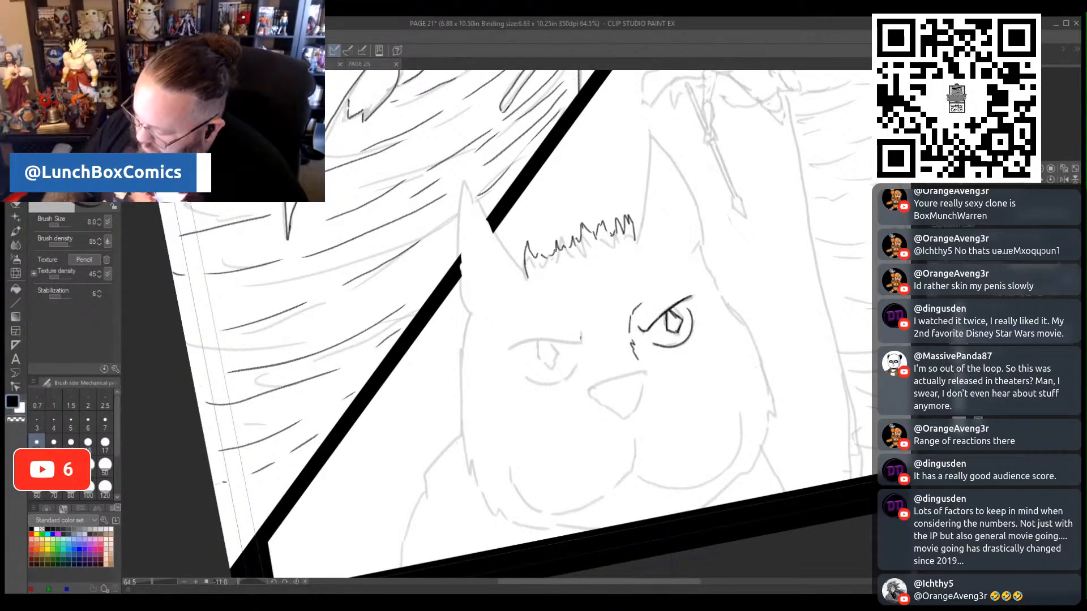
- Ink the close-up face's left eye with a flat angry lid, diamond pupil and curved lower rim
mouse_move(579, 340)
mouse_down()
mouse_move(531, 340)
mouse_move(538, 363)
mouse_up()
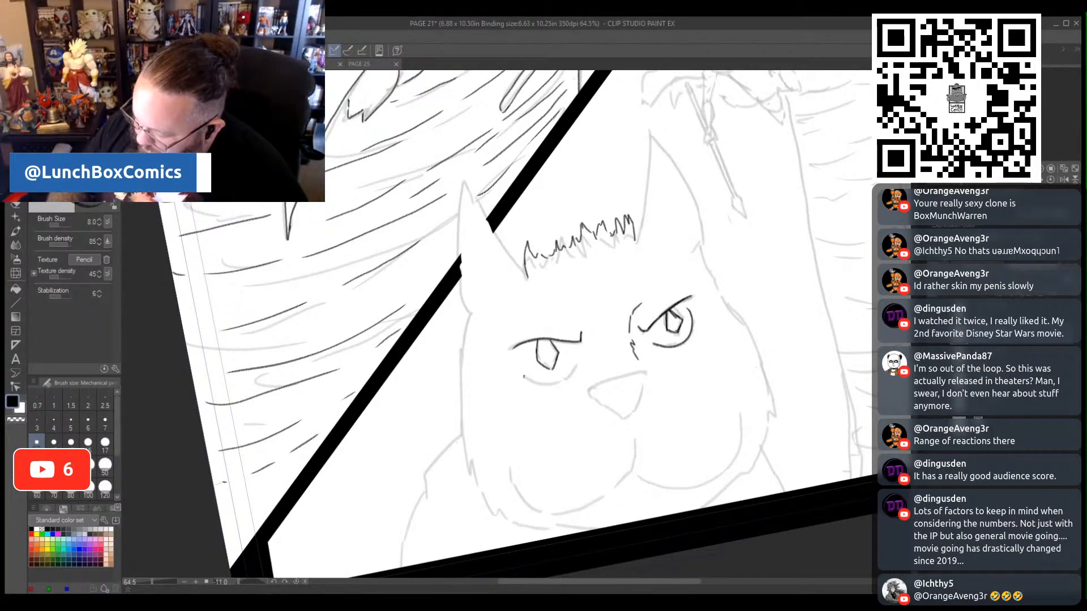
drag(561, 382, 578, 365)
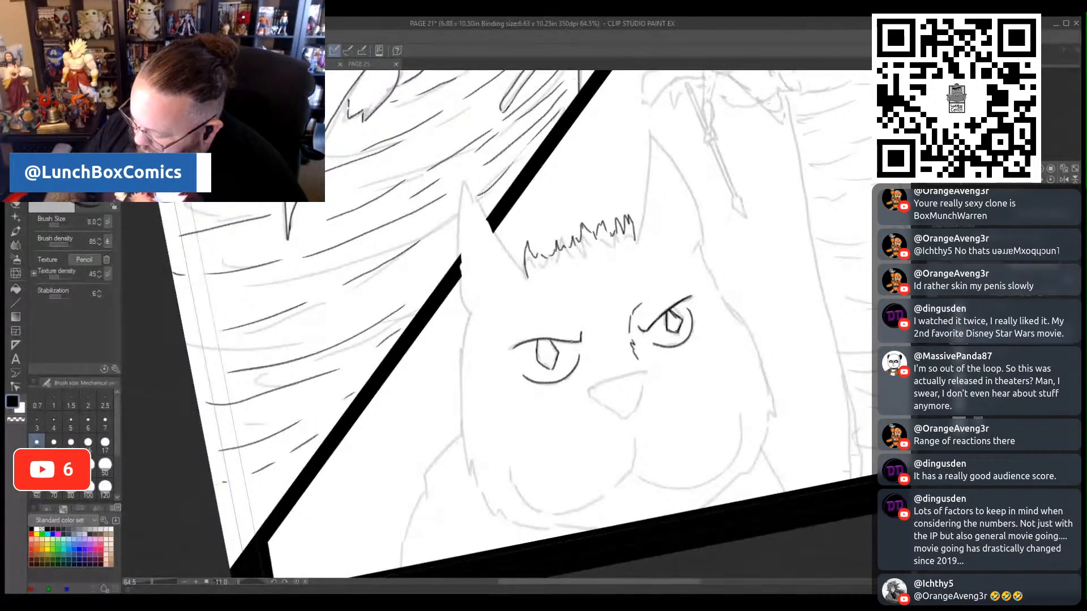
drag(517, 344, 521, 366)
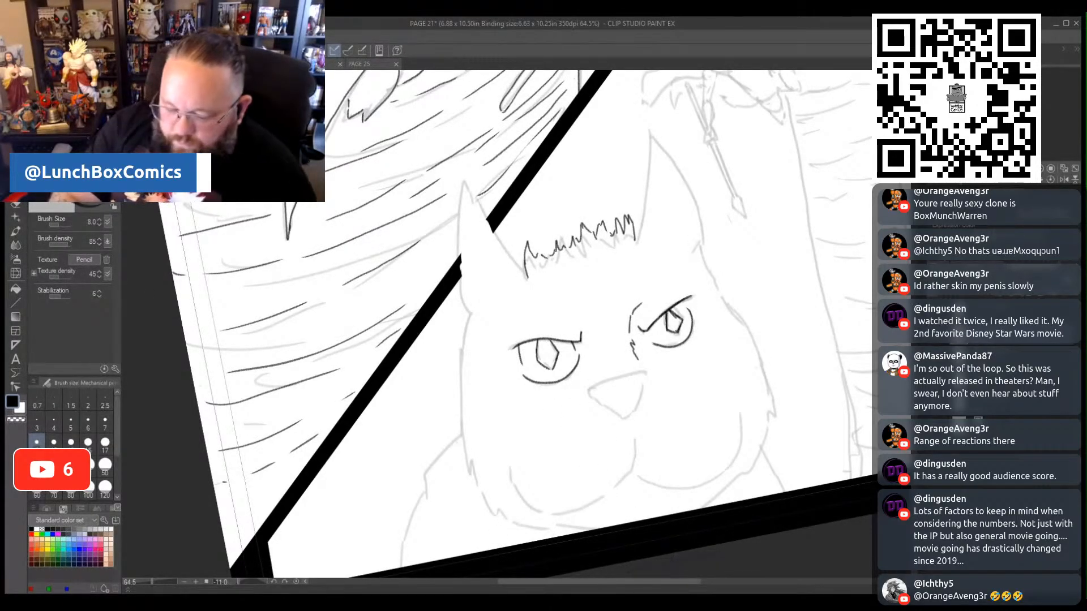
- Erase the right eye's diamond pupil and redraw it in pencil
key(e)
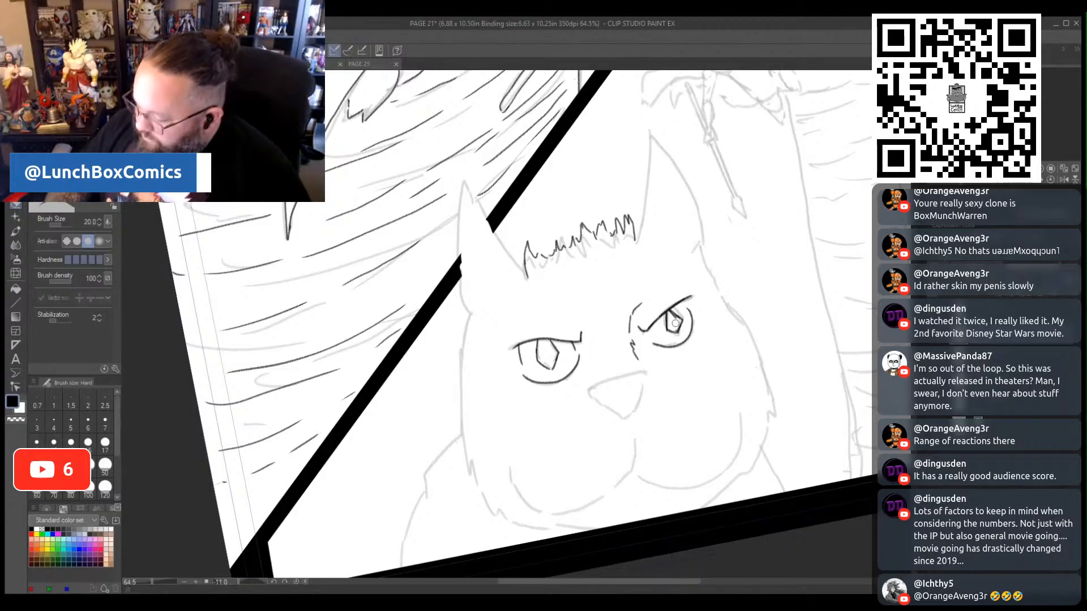
mouse_move(678, 322)
mouse_down()
mouse_move(673, 331)
mouse_move(671, 315)
mouse_up()
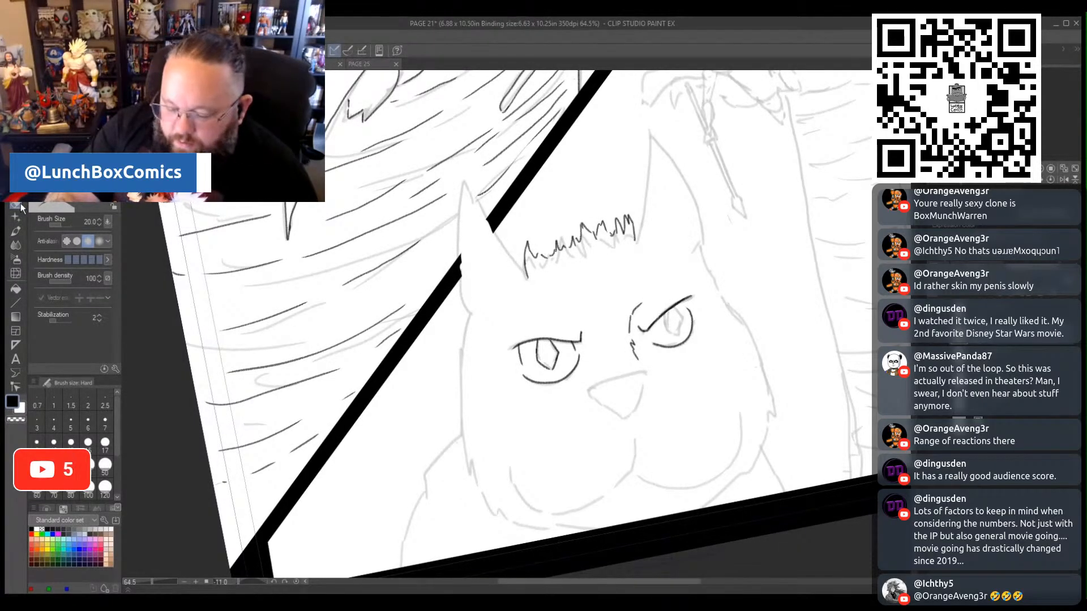
key(p)
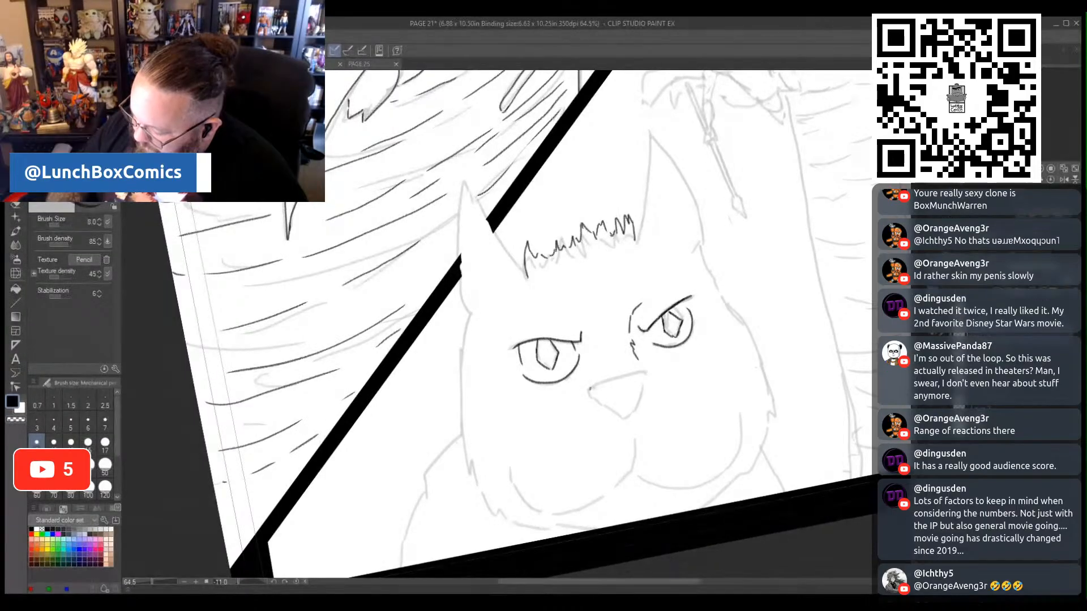
- Ink the rounded triangular nose and both pointed ears, including the curved inner-ear lines
drag(591, 386, 645, 371)
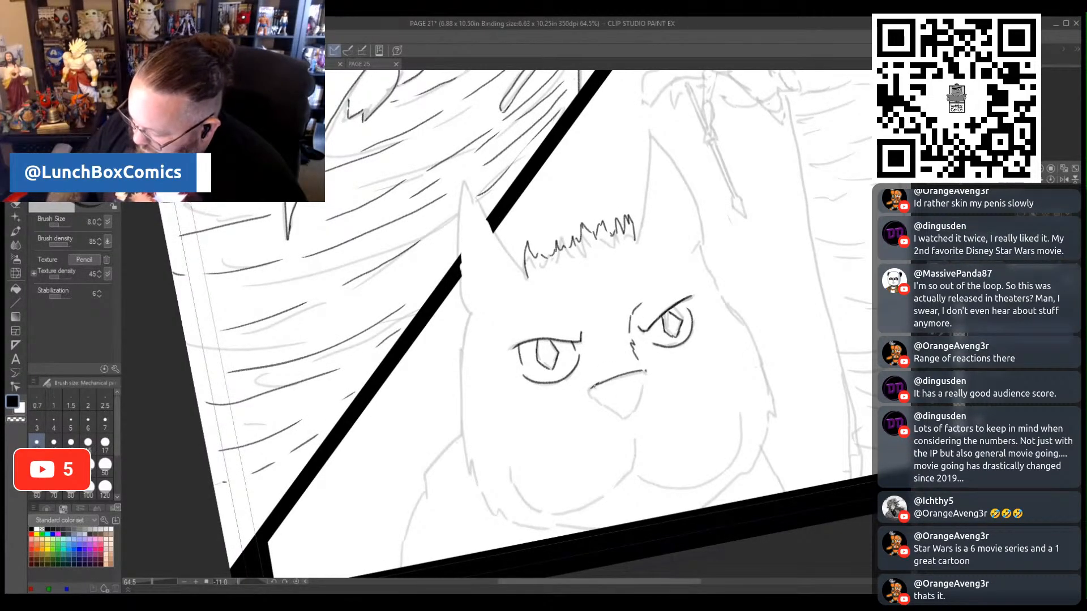
drag(602, 403, 621, 414)
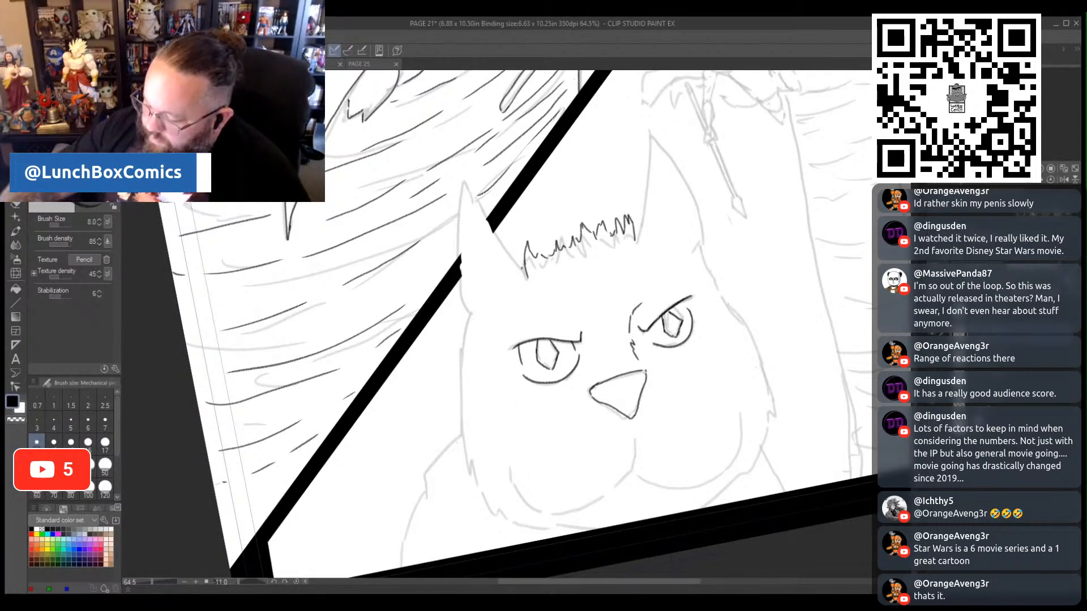
mouse_move(525, 271)
mouse_down()
mouse_move(464, 181)
mouse_move(456, 261)
mouse_up()
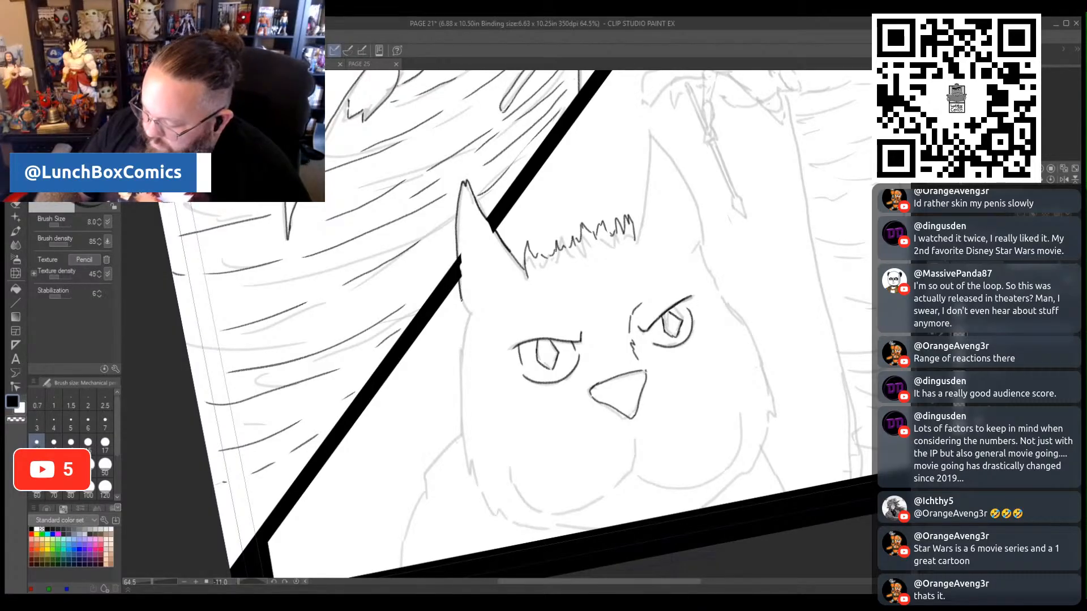
mouse_move(506, 286)
mouse_down()
mouse_move(482, 275)
mouse_move(468, 202)
mouse_up()
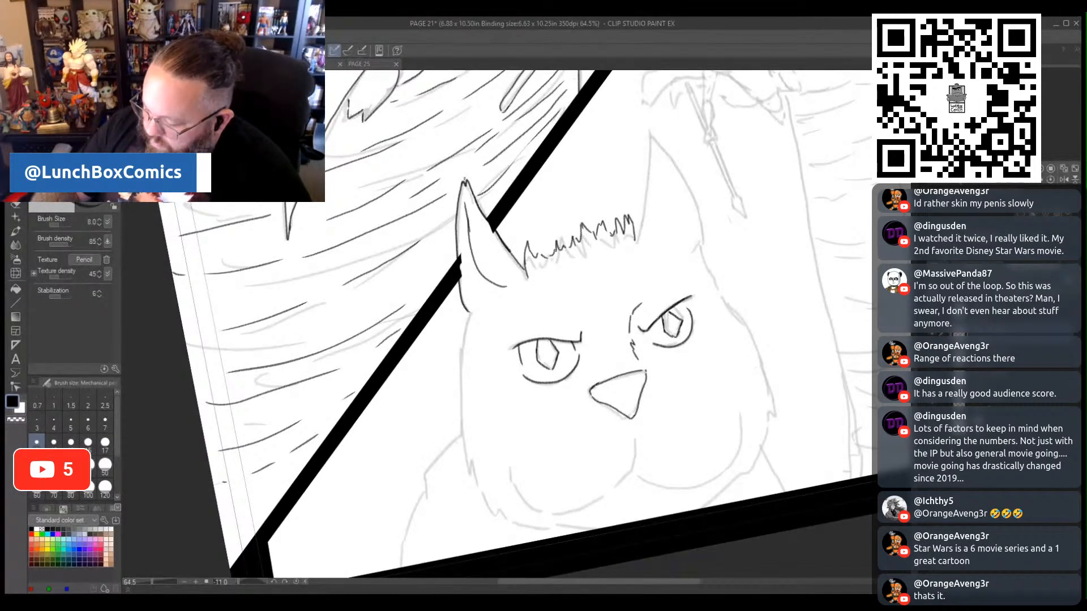
mouse_move(636, 242)
mouse_down()
mouse_move(649, 135)
mouse_move(696, 195)
mouse_move(698, 242)
mouse_up()
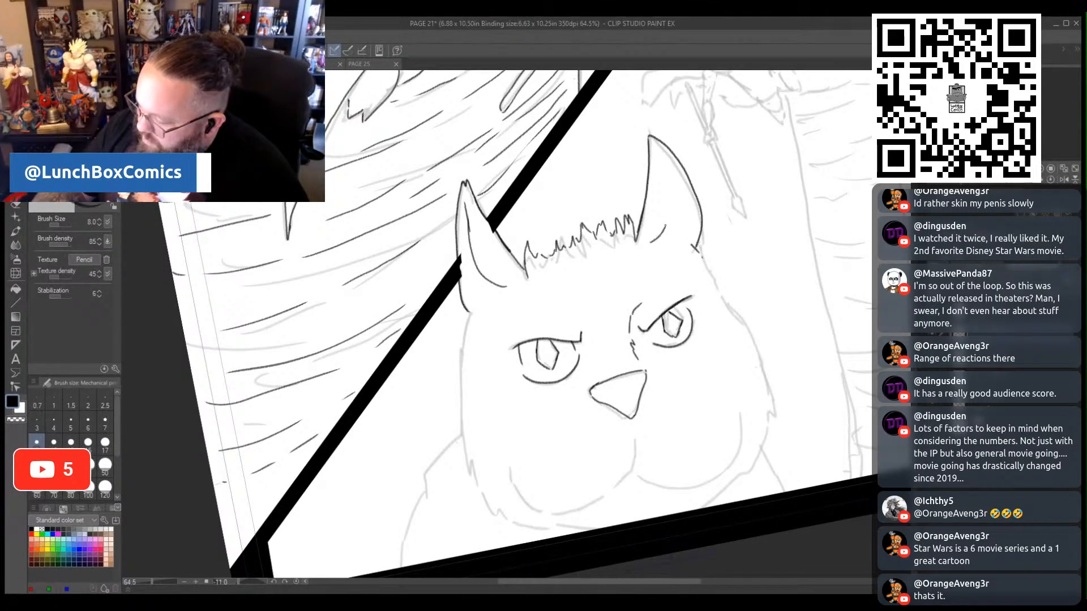
drag(665, 165, 673, 226)
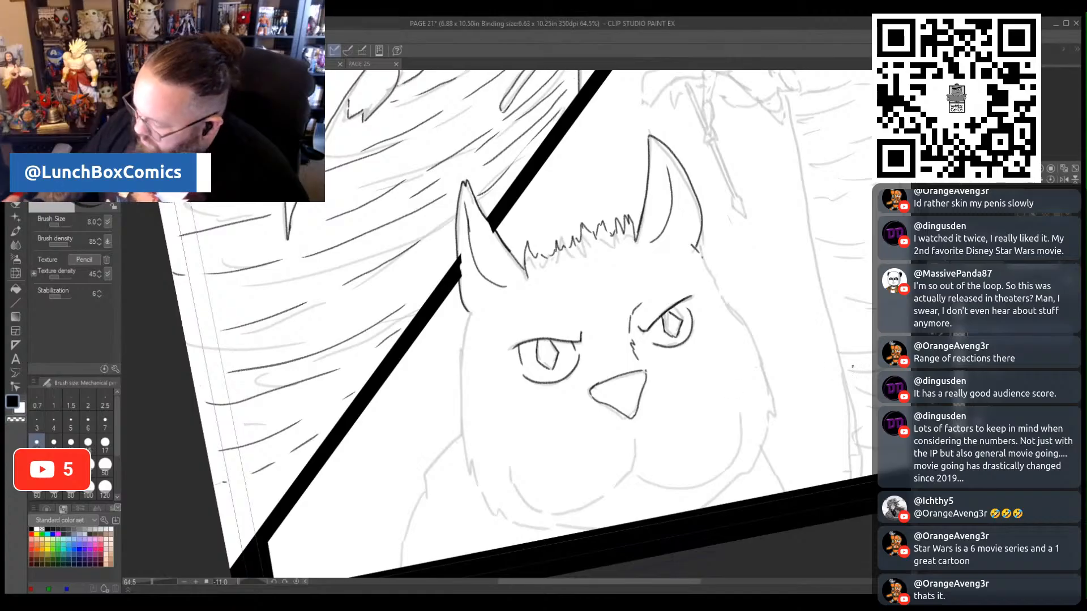
- Thicken the outline of the right eye's diamond pupil and undo the extra stroke beside it
scroll(537, 323, down, 3)
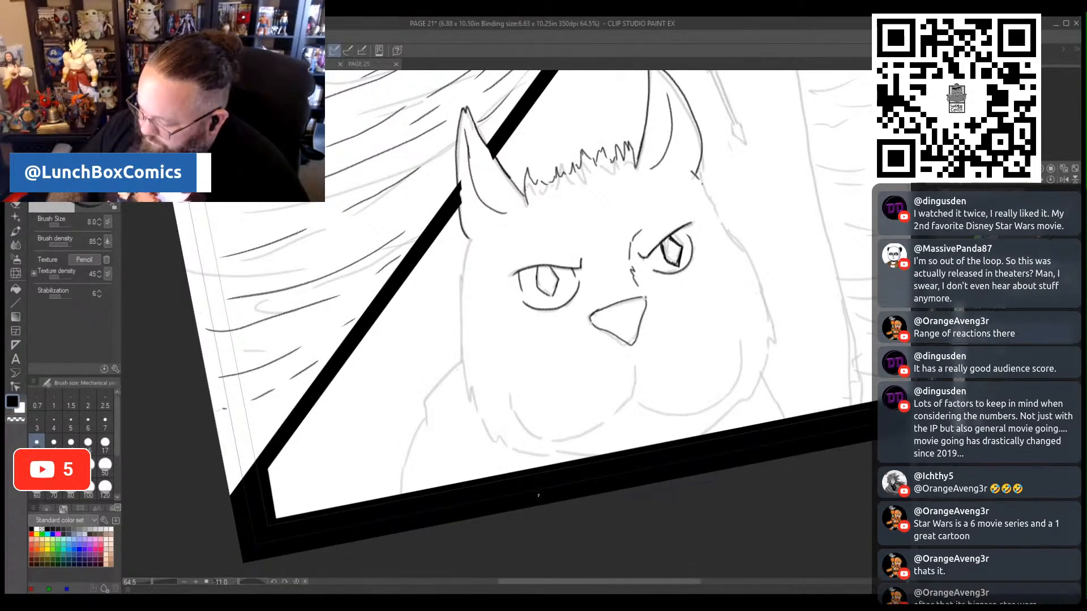
drag(661, 244, 659, 258)
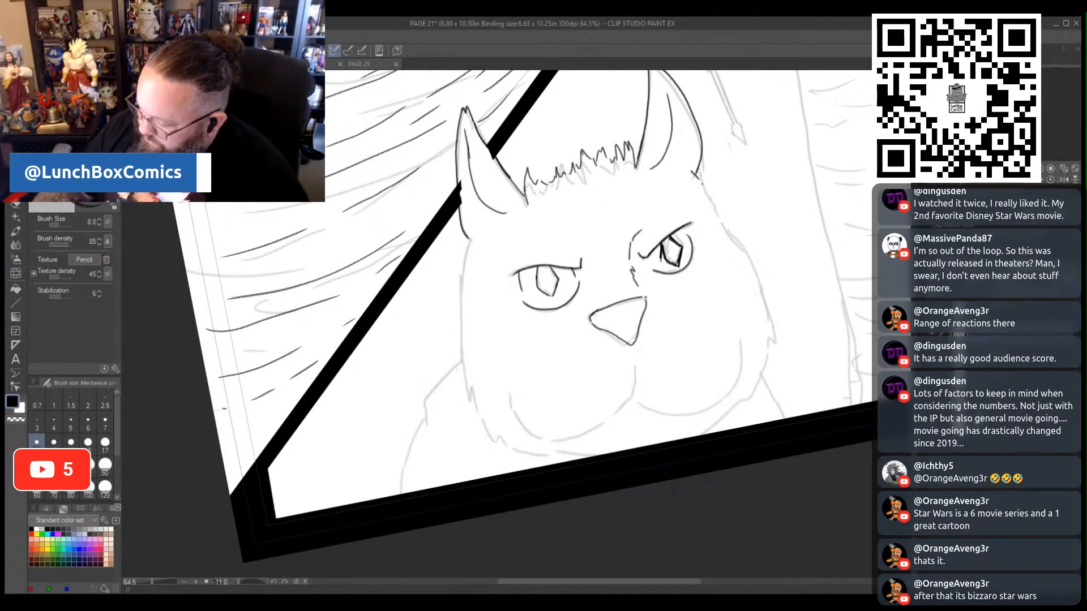
key(ctrl+z)
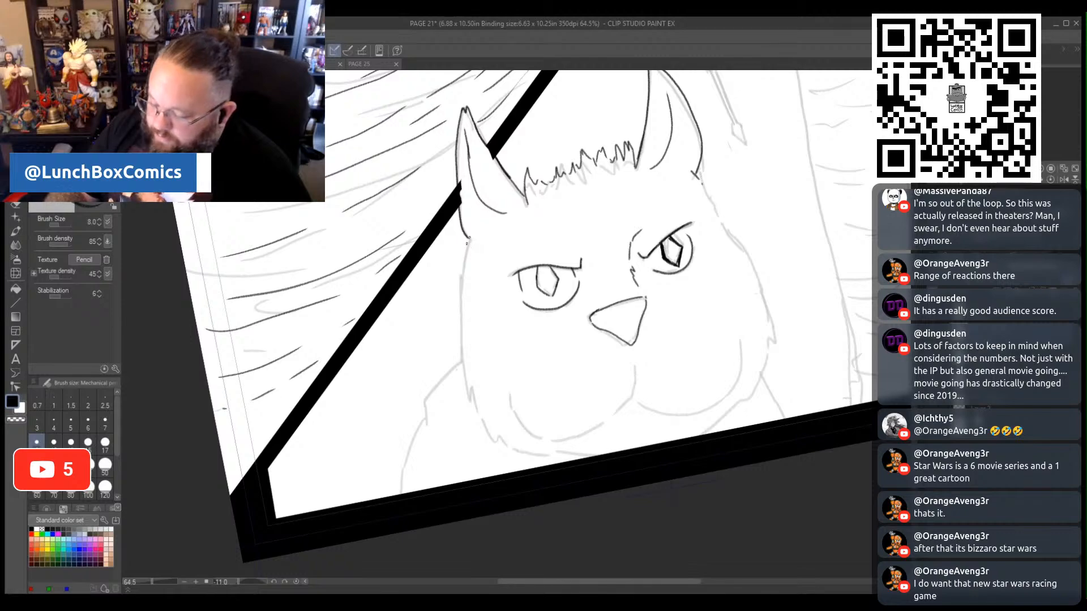
- Ink the close-up face's left cheek with fur tufts down to the chin and fill both diamond pupils solid black
drag(468, 240, 458, 348)
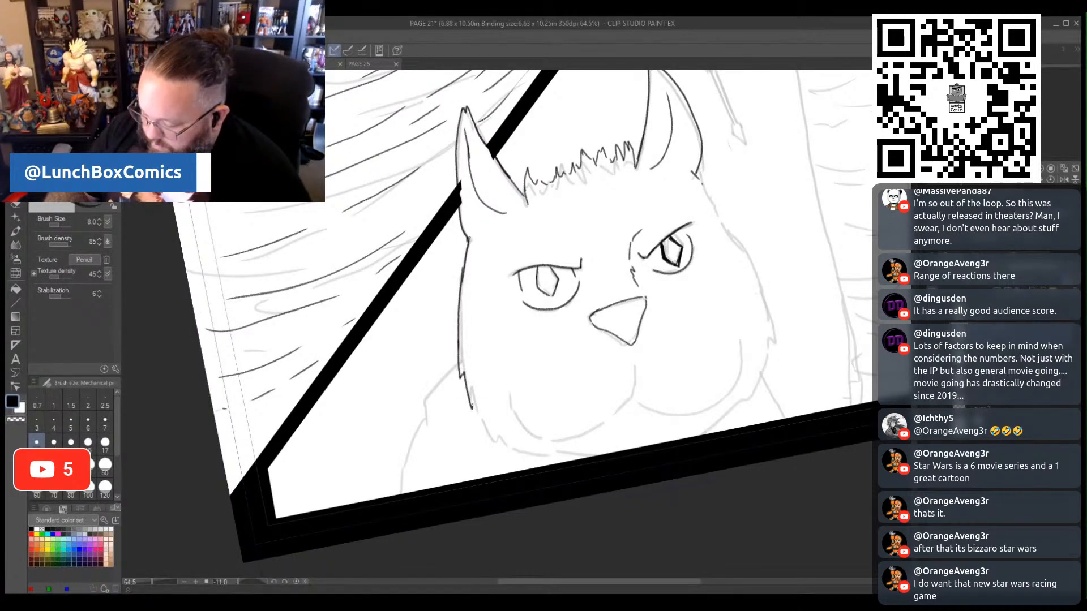
drag(491, 437, 560, 463)
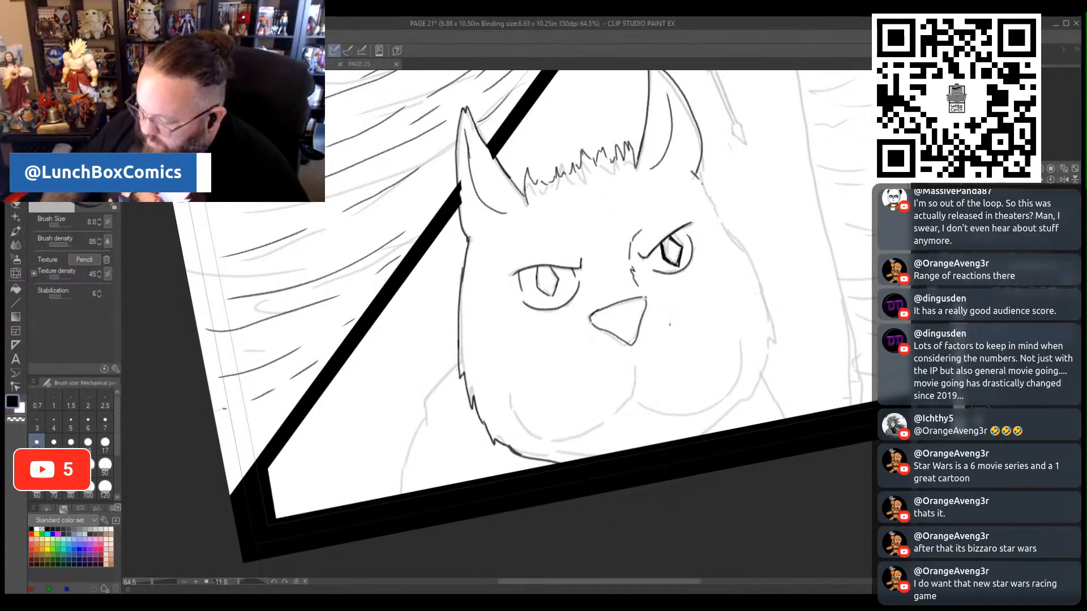
drag(664, 247, 677, 263)
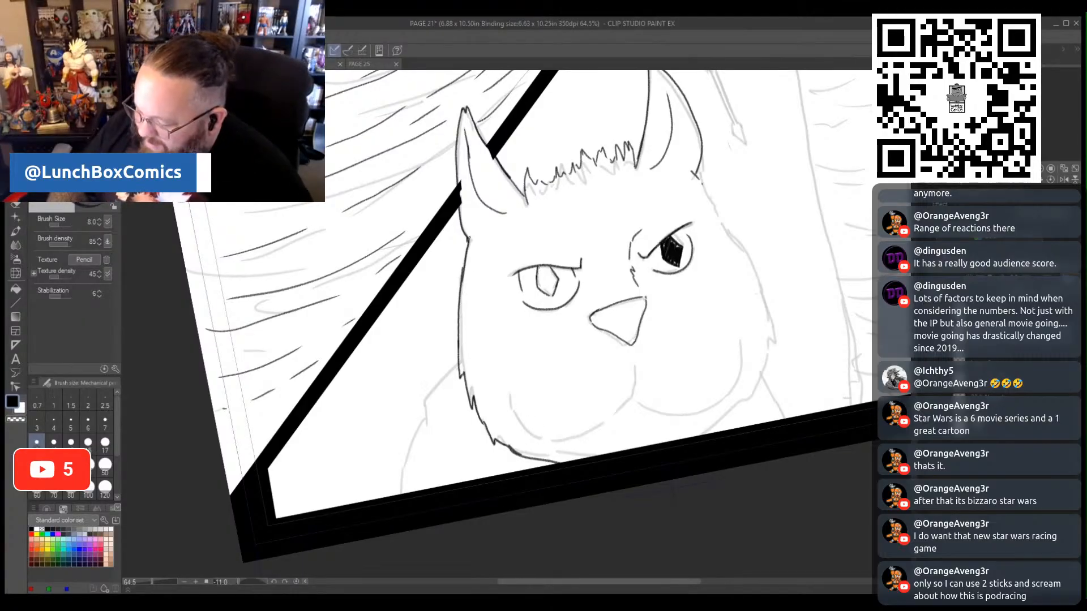
drag(539, 265, 543, 283)
drag(539, 269, 548, 286)
drag(540, 267, 558, 297)
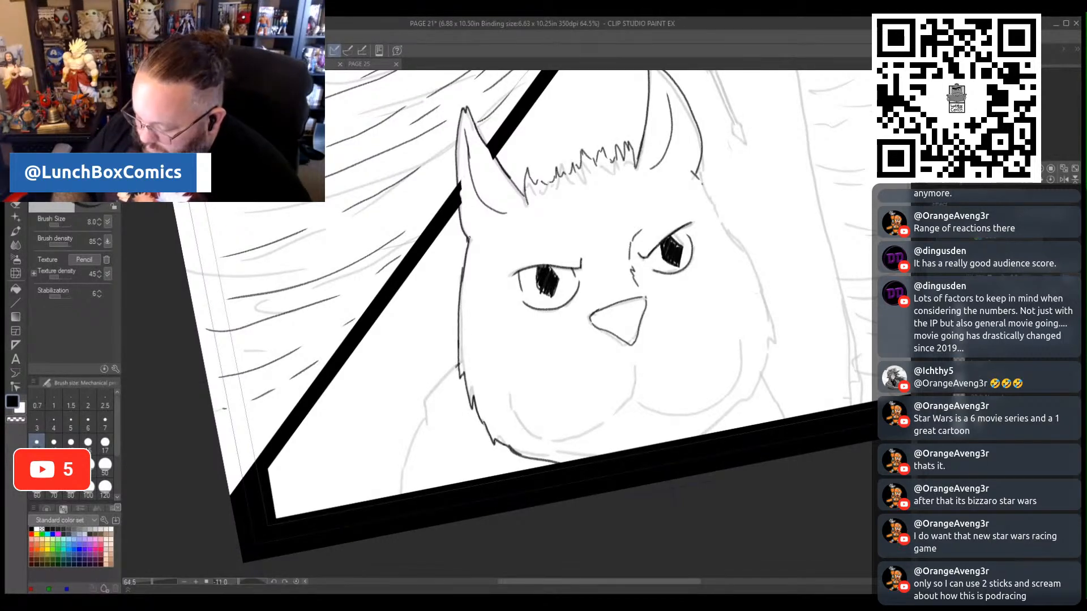
- Ink the shoulder lines on both sides of the close-up face, redrawing the right one down to the panel border
mouse_move(456, 366)
mouse_down()
mouse_move(421, 398)
mouse_move(403, 494)
mouse_up()
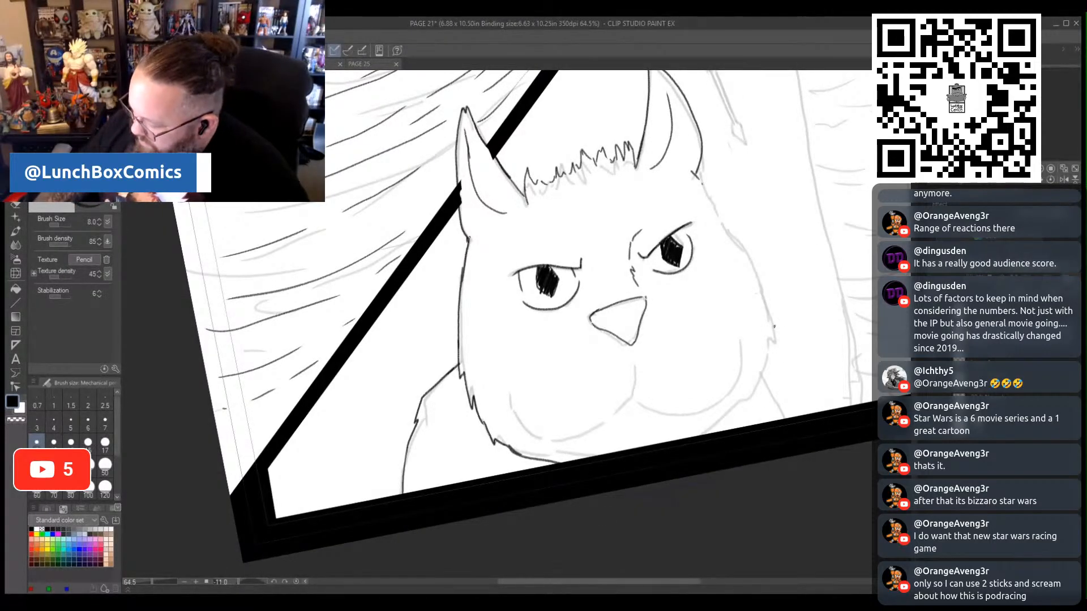
drag(774, 327, 833, 407)
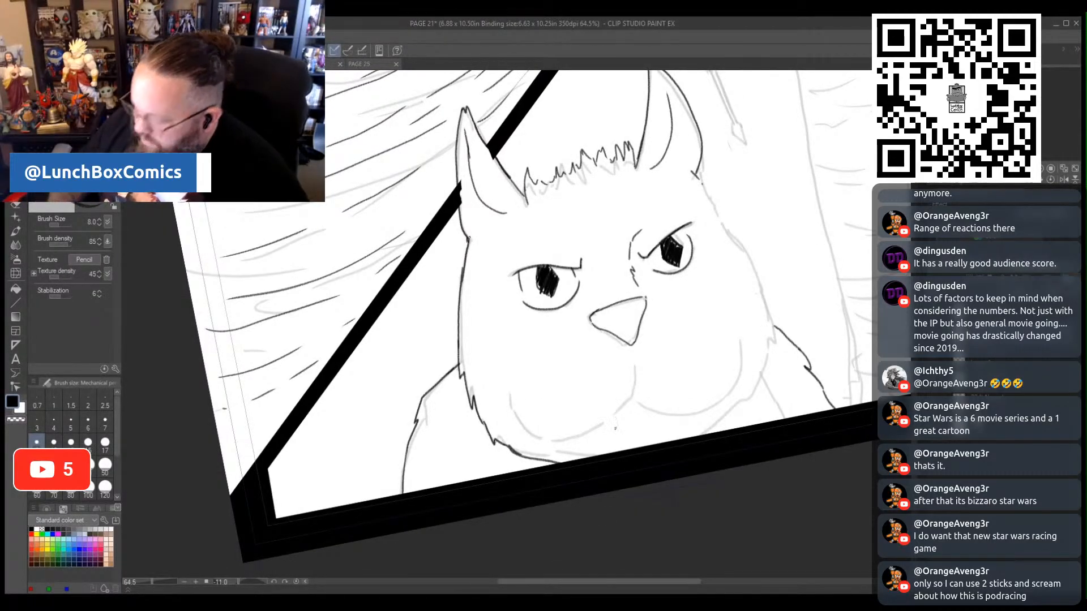
key(ctrl+z)
key(ctrl+z)
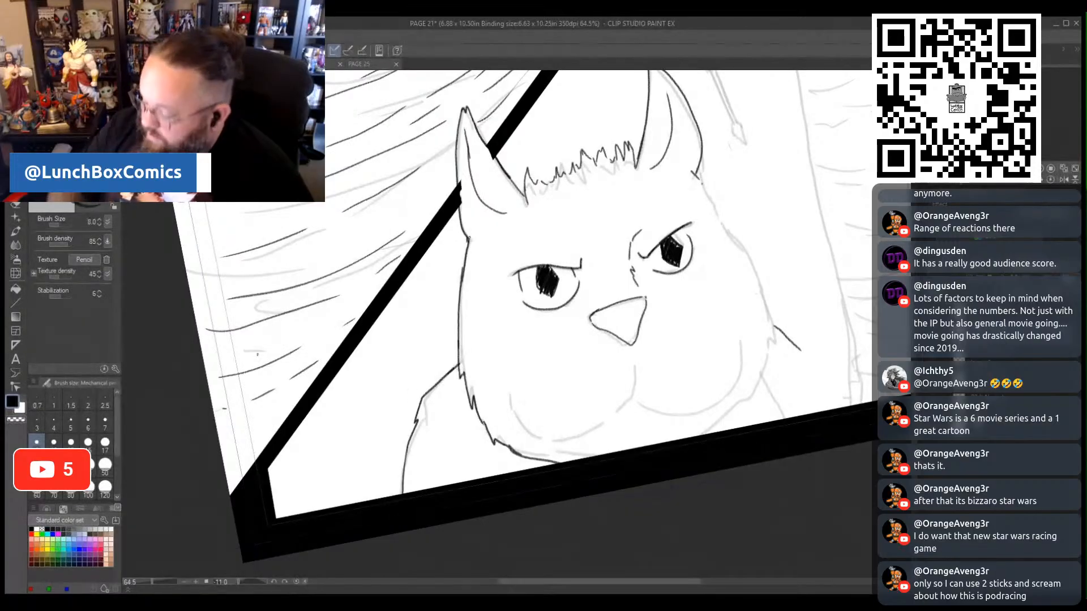
drag(774, 326, 849, 403)
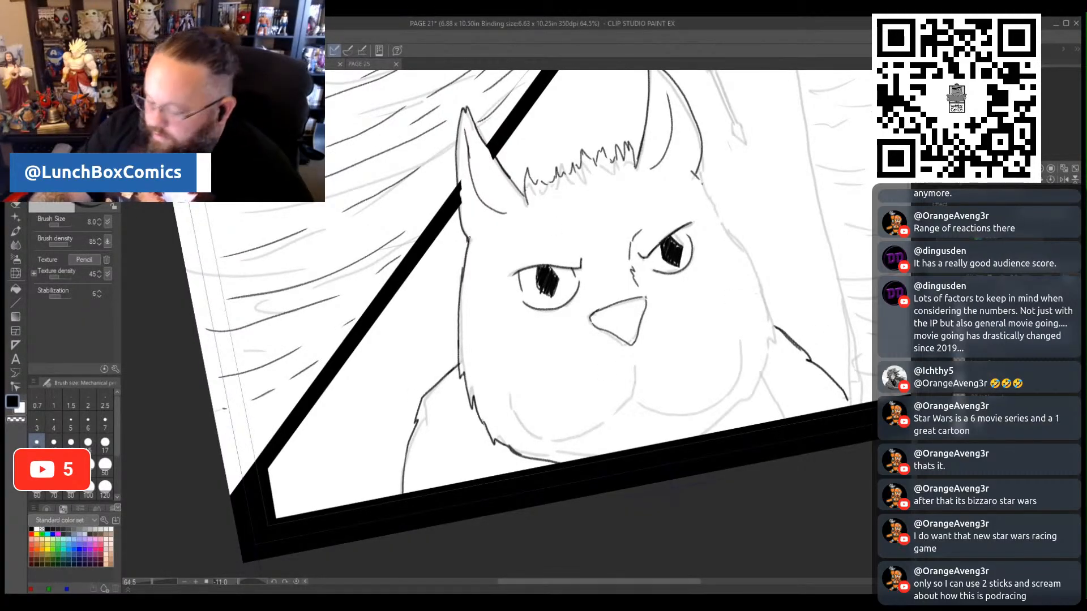
key(ctrl+z)
drag(587, 581, 651, 592)
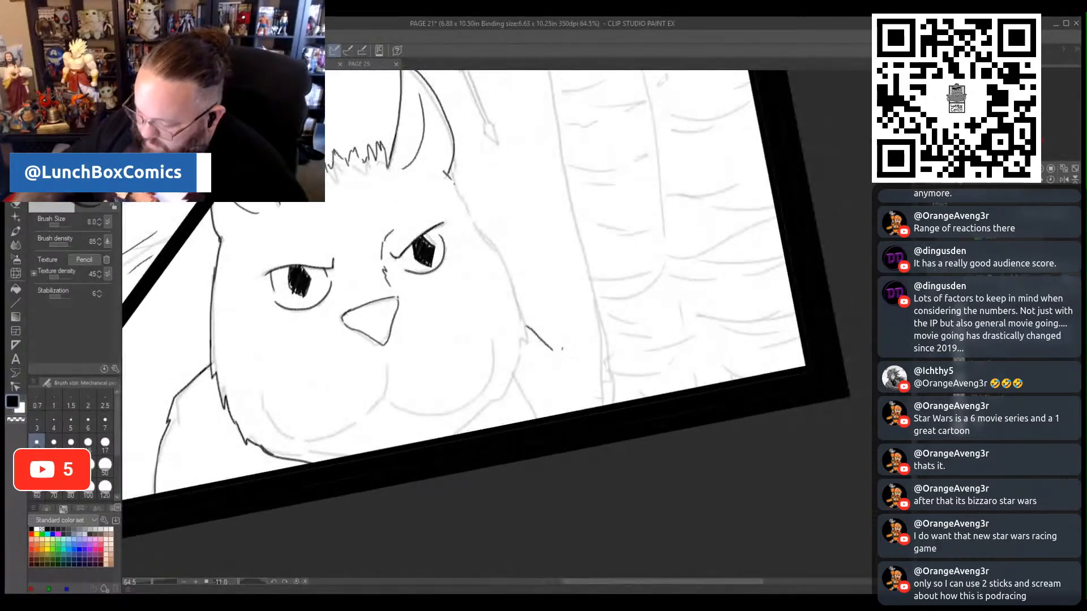
mouse_move(525, 327)
mouse_down()
mouse_move(558, 355)
mouse_move(580, 409)
mouse_up()
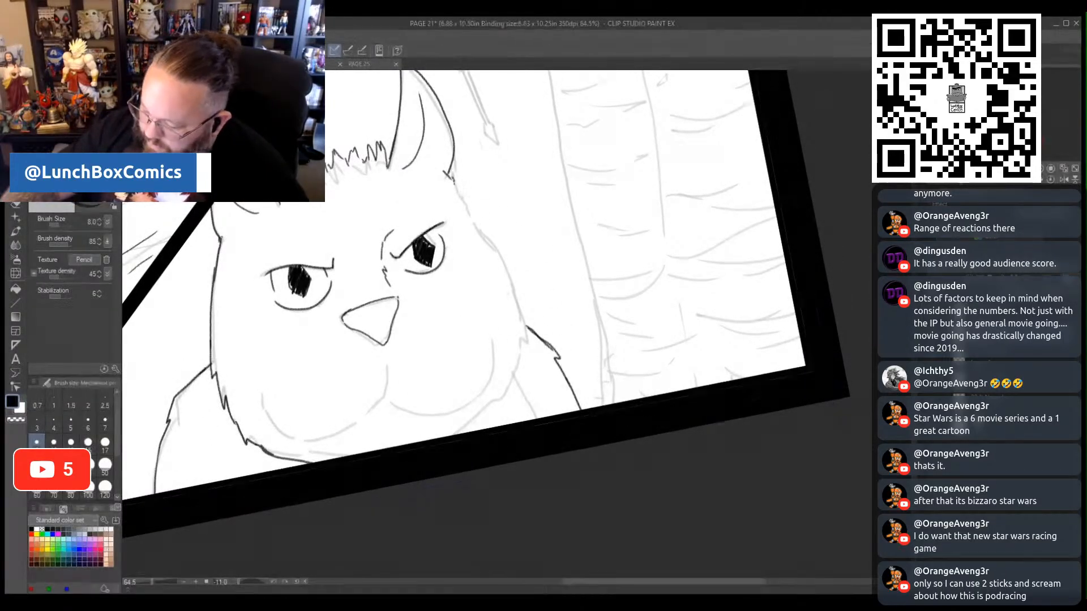
- Ink the face's right outline from the ear to the panel border and the two curved muzzle lines below the nose
drag(450, 177, 476, 221)
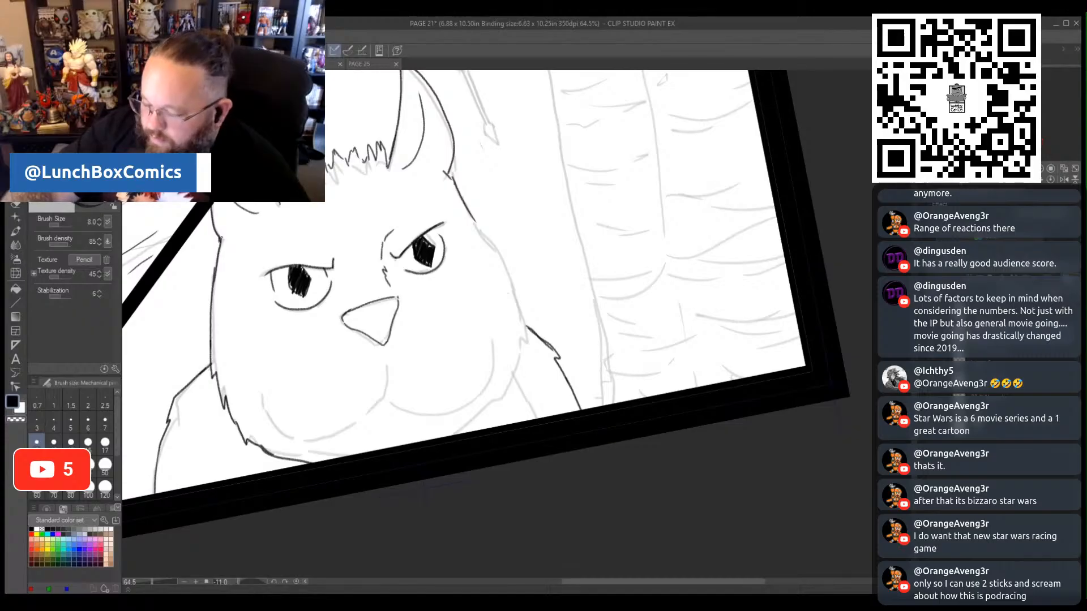
key(ctrl+z)
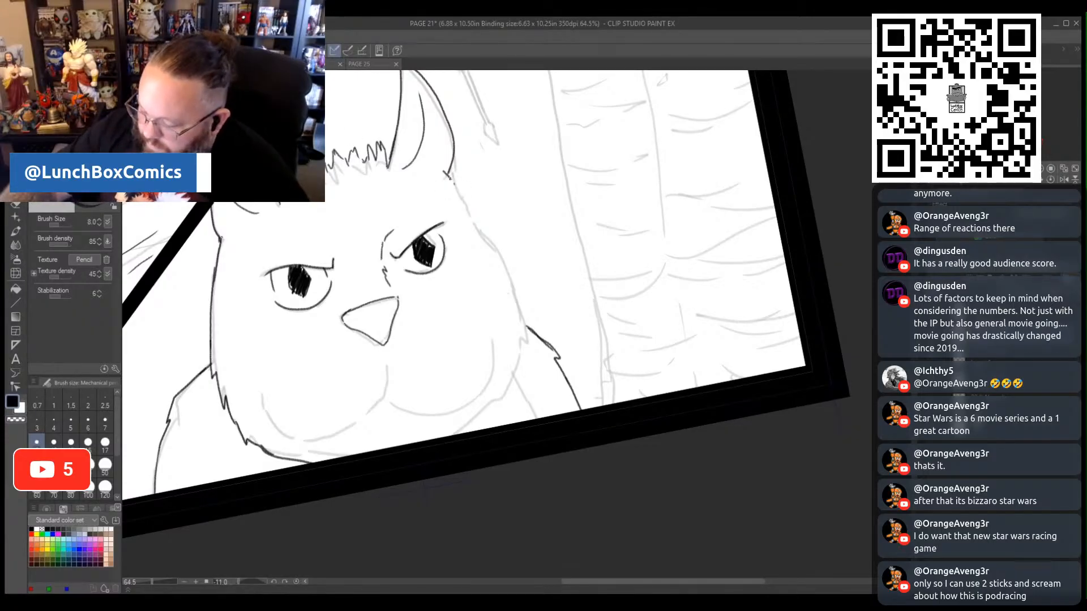
mouse_move(456, 186)
mouse_down()
mouse_move(518, 293)
mouse_move(524, 352)
mouse_move(530, 330)
mouse_move(504, 395)
mouse_move(467, 428)
mouse_up()
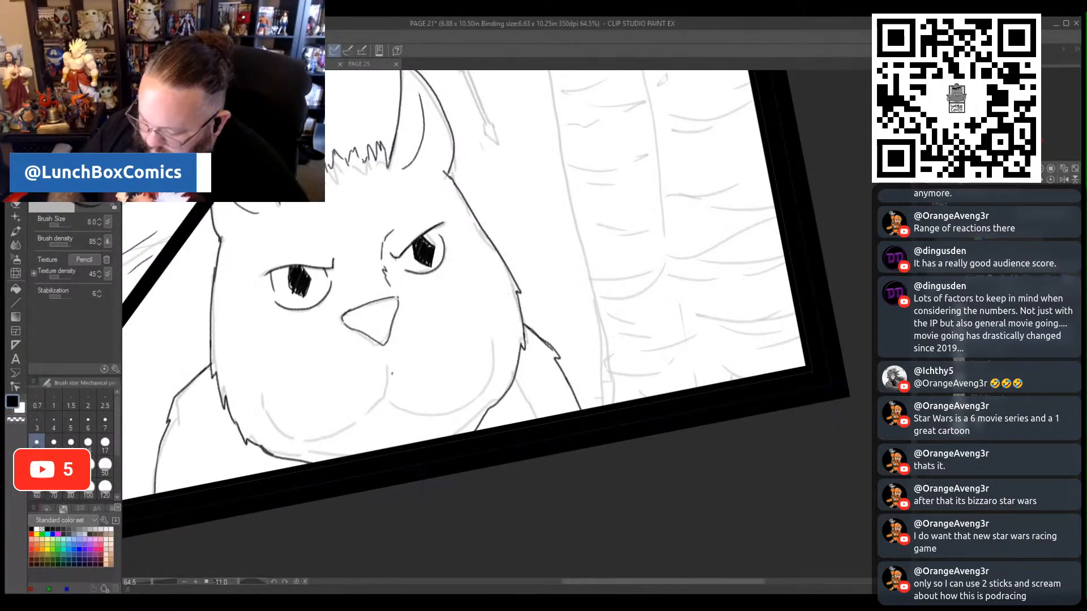
mouse_move(385, 358)
mouse_down()
mouse_move(388, 397)
mouse_move(432, 413)
mouse_move(469, 403)
mouse_move(497, 354)
mouse_up()
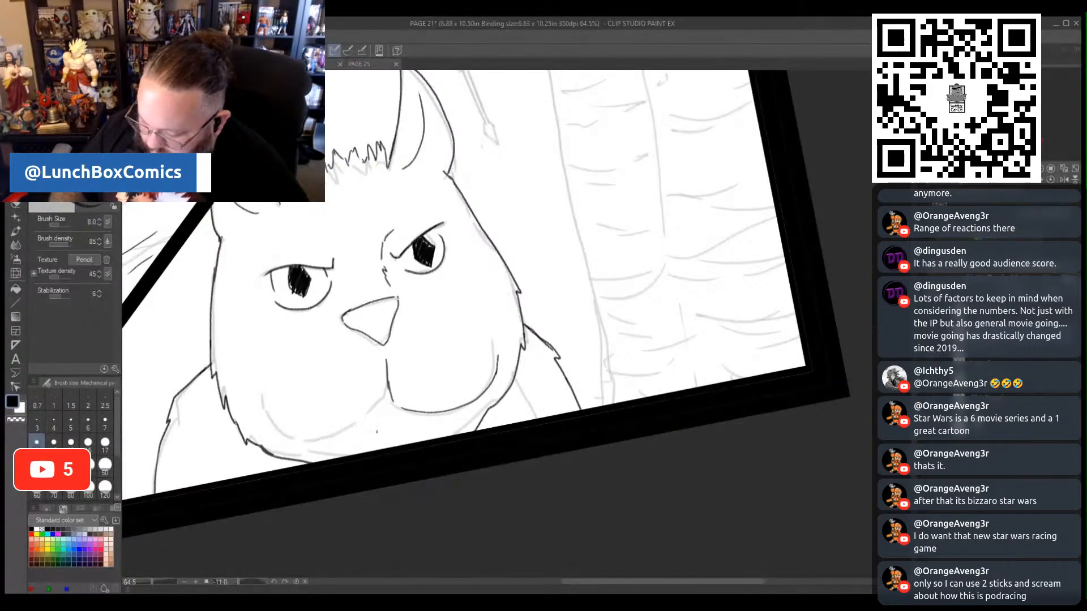
mouse_move(389, 396)
mouse_down()
mouse_move(363, 421)
mouse_move(271, 435)
mouse_up()
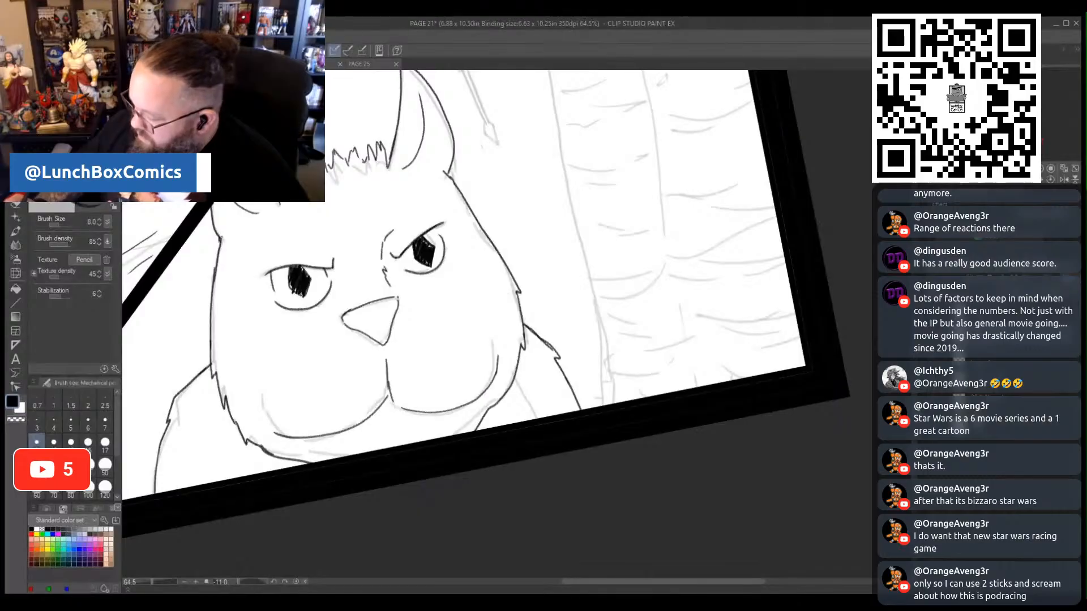
- Ink the small flying figure's face with a black eyepatch and strap, the other eye, the open mouth and the jaw
scroll(463, 508, up, 2)
scroll(487, 325, up, 6)
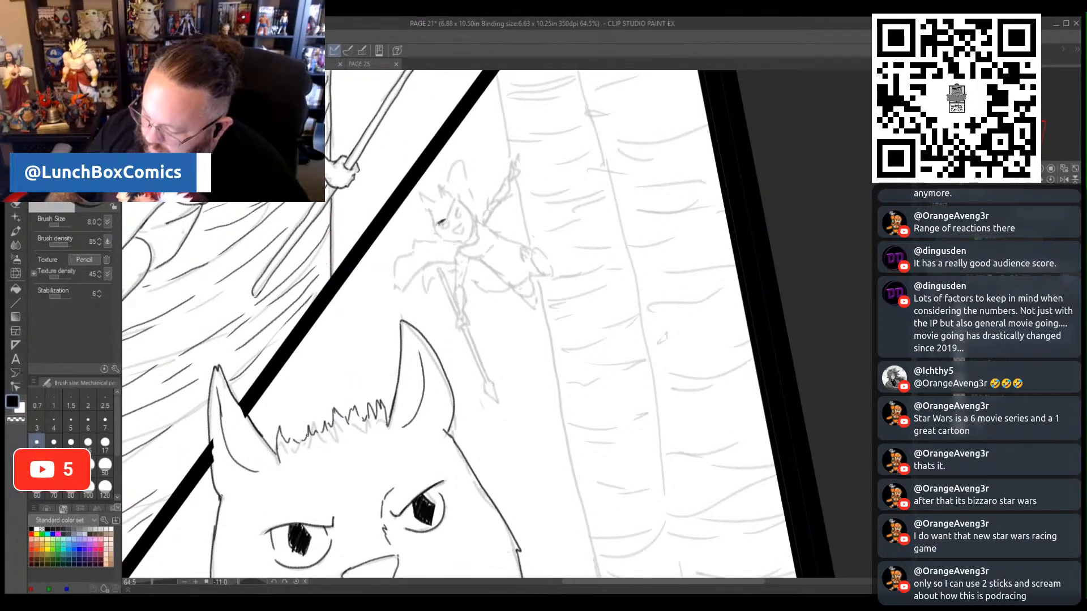
drag(442, 220, 450, 225)
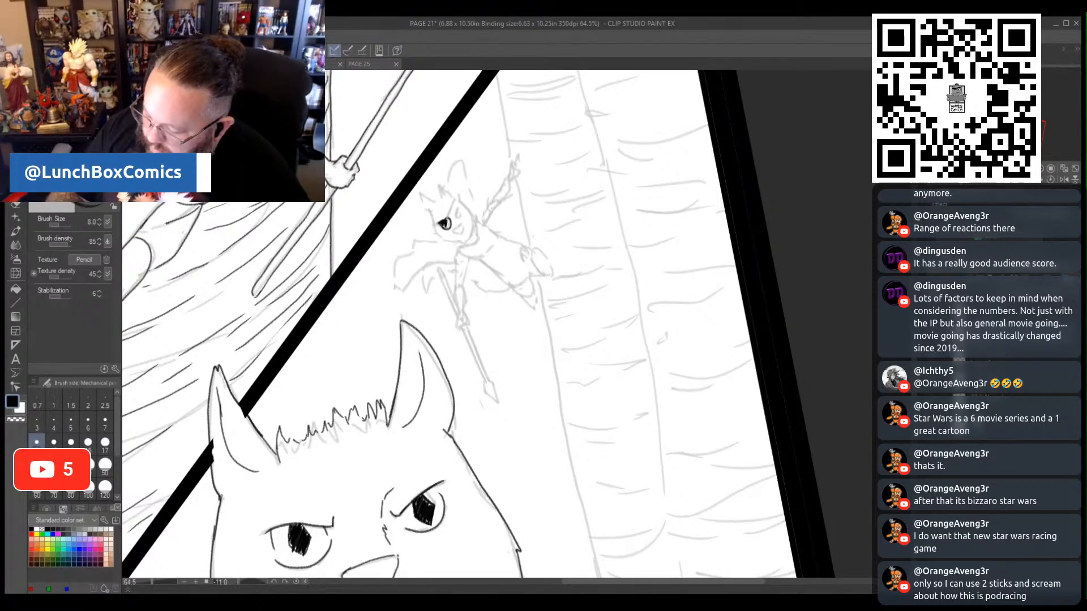
drag(448, 221, 454, 194)
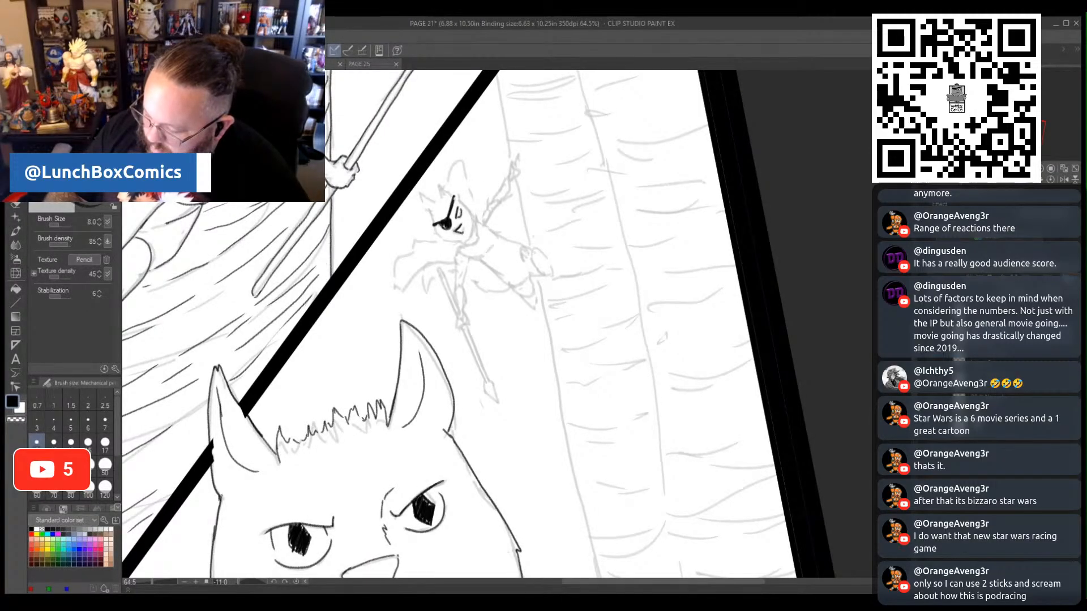
drag(461, 225, 464, 241)
mouse_move(454, 197)
mouse_down()
mouse_move(465, 206)
mouse_move(456, 243)
mouse_up()
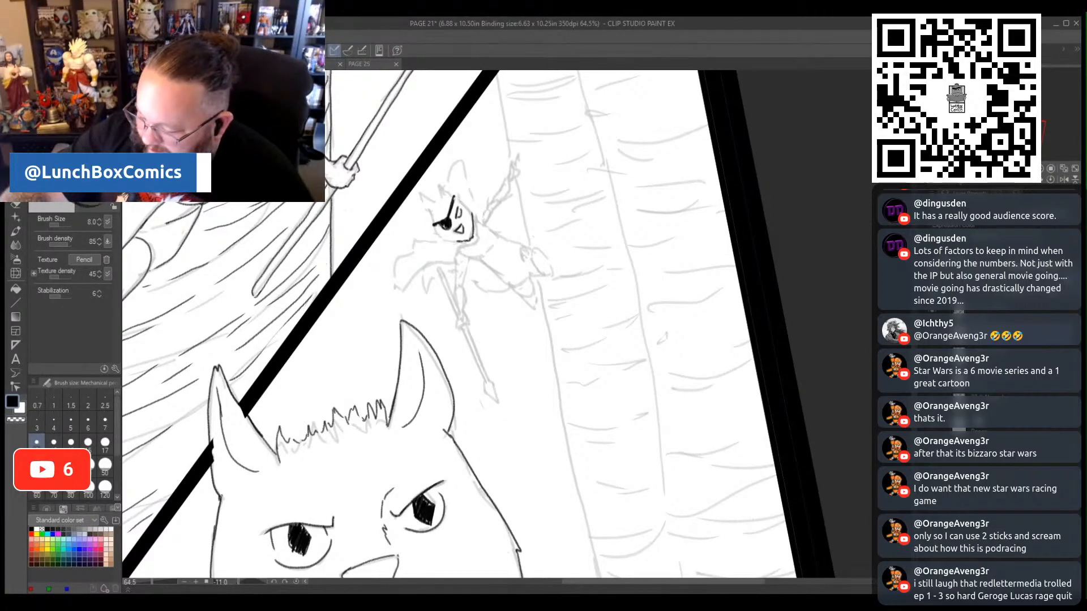
- Ink the small figure's remaining head outline, spiky pointed top and the collar under the chin
drag(239, 582, 247, 589)
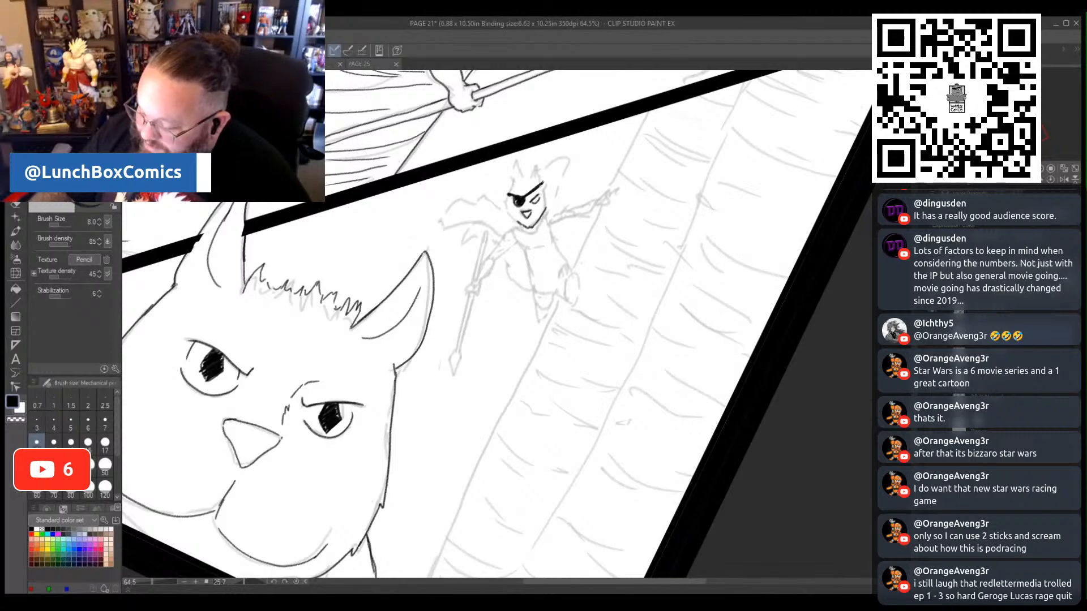
drag(542, 185, 548, 204)
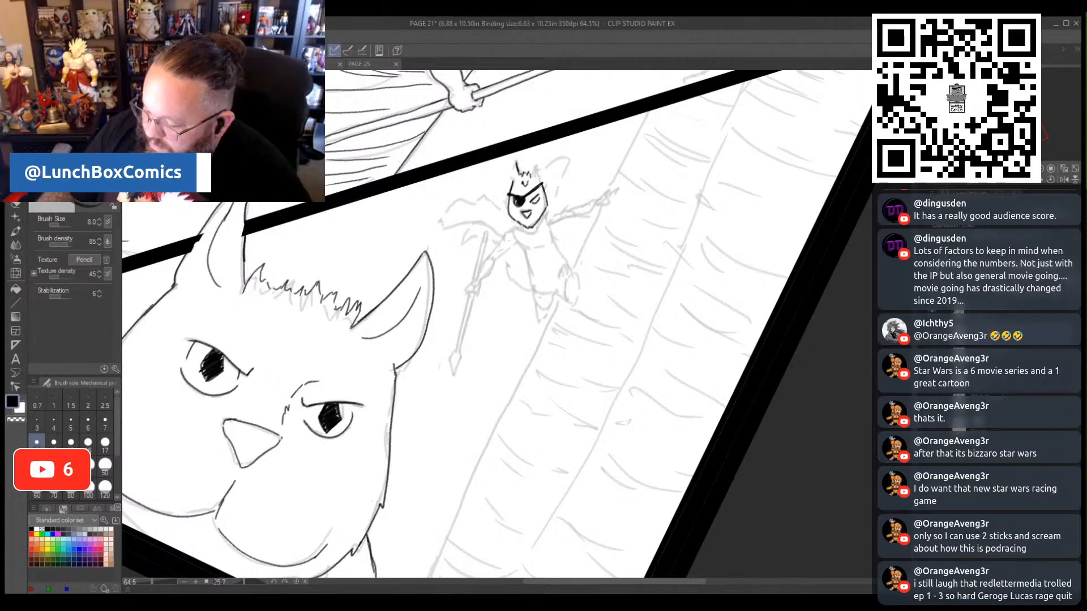
drag(529, 174, 534, 164)
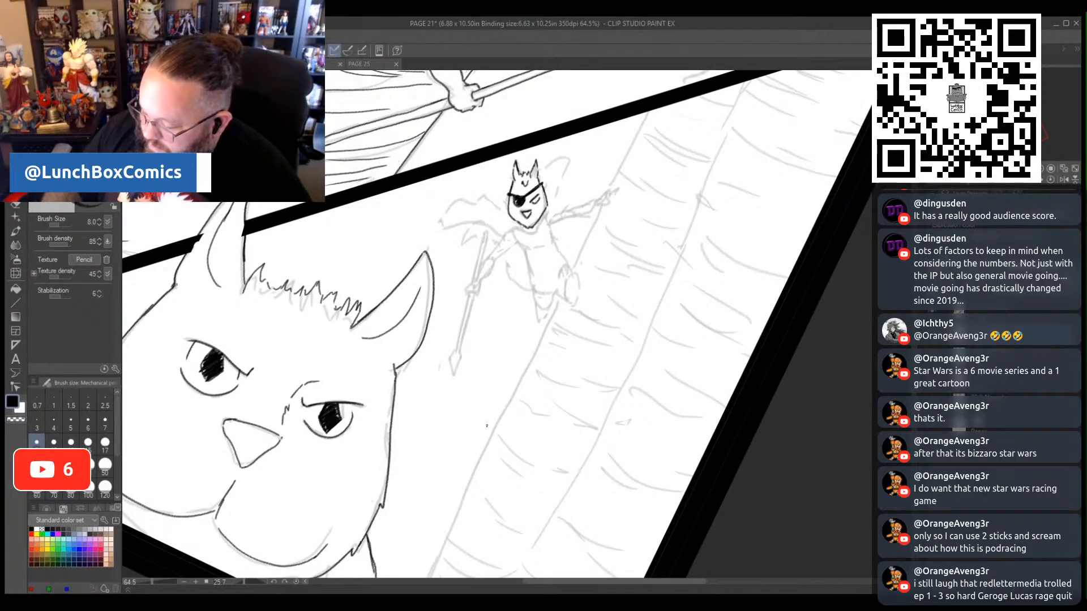
mouse_move(516, 230)
mouse_down()
mouse_move(529, 234)
mouse_move(545, 219)
mouse_move(515, 226)
mouse_up()
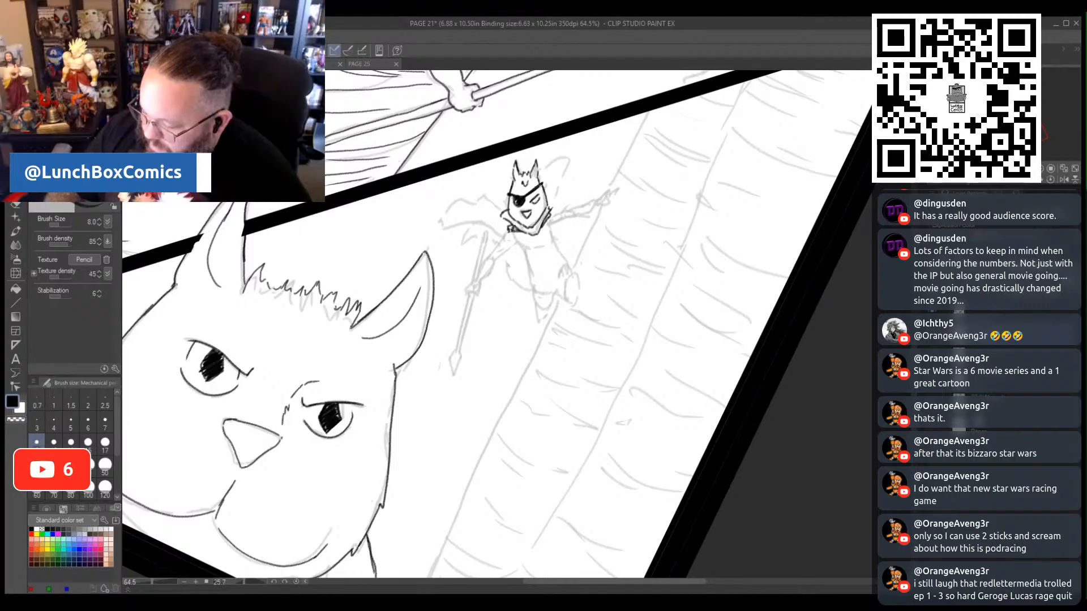
- Ink the small figure's lowered arm and torso side, plus the lower spear shaft with its pointed, bound head
drag(504, 235, 490, 256)
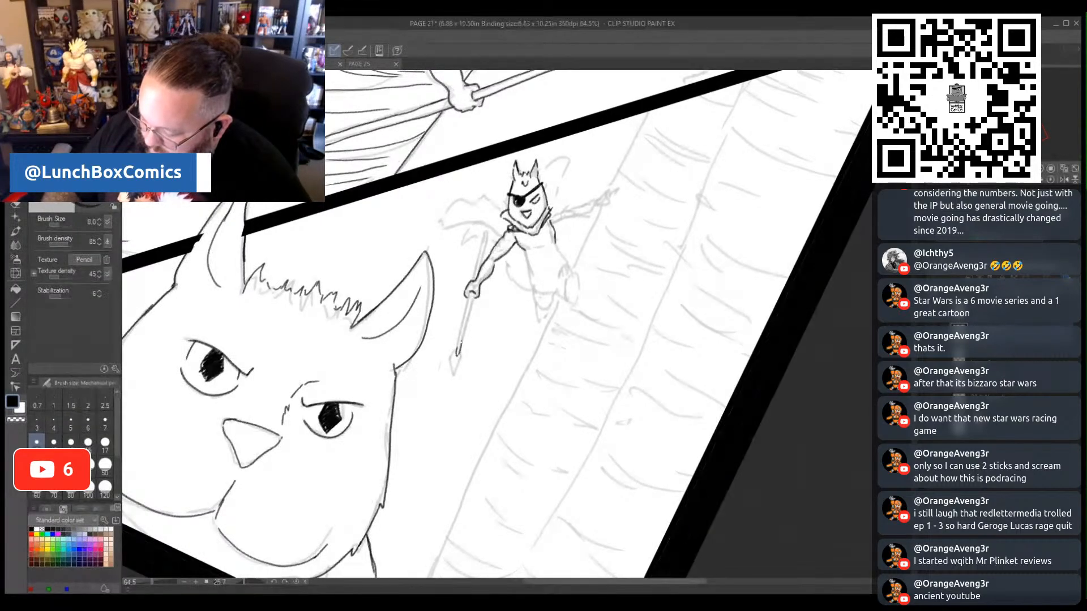
mouse_move(459, 351)
mouse_down()
mouse_move(474, 294)
mouse_move(467, 301)
mouse_up()
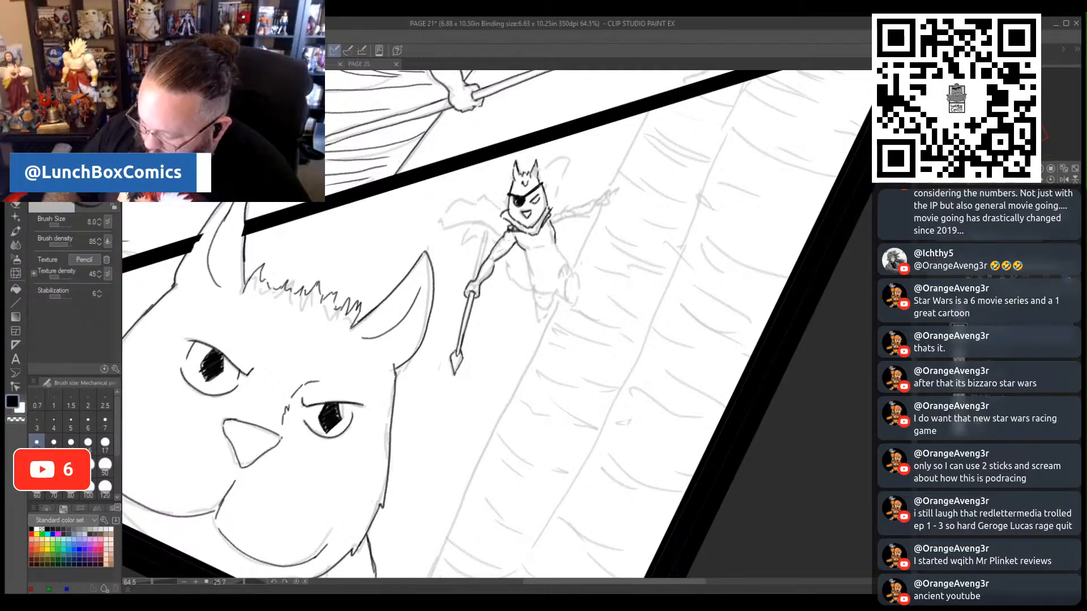
drag(456, 352, 462, 359)
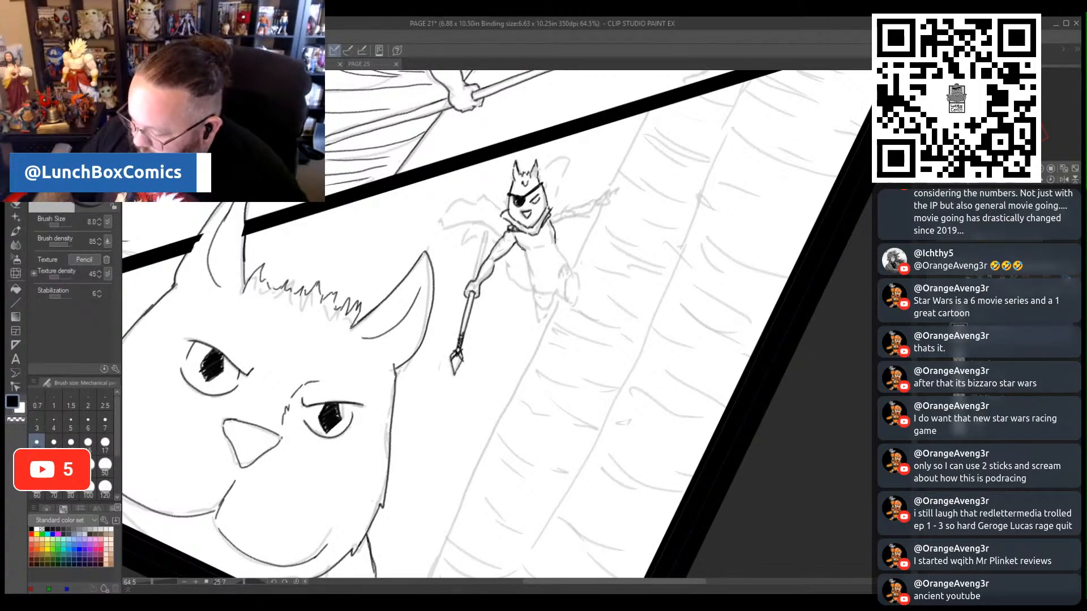
- Ink the small figure's belt, legs and feet, and extend the spear shaft above the gripping hand
drag(530, 276, 554, 267)
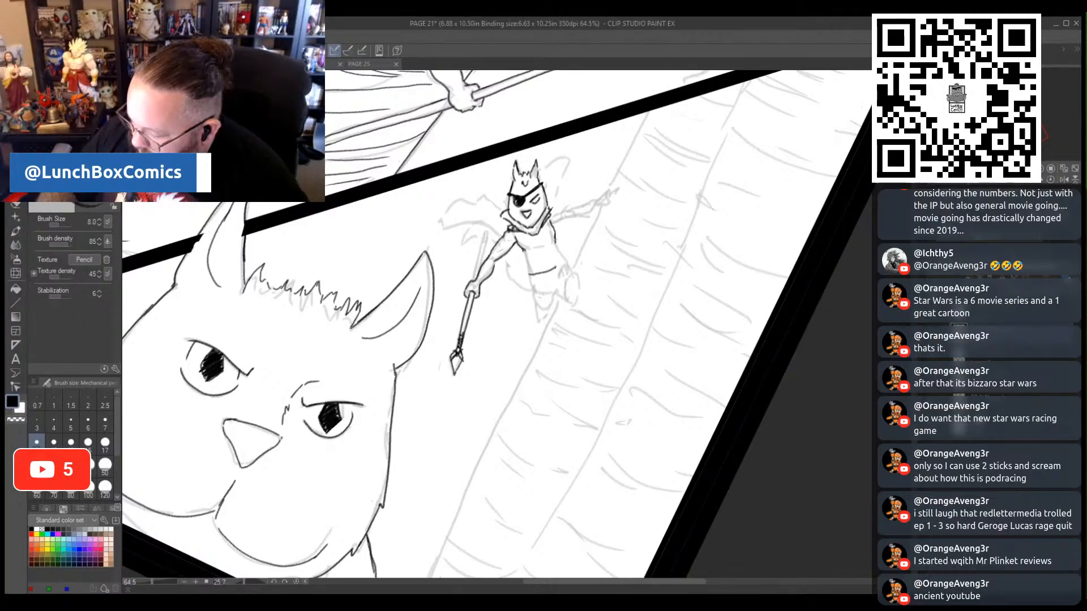
drag(555, 259, 564, 267)
mouse_move(527, 283)
mouse_down()
mouse_move(560, 274)
mouse_move(532, 276)
mouse_up()
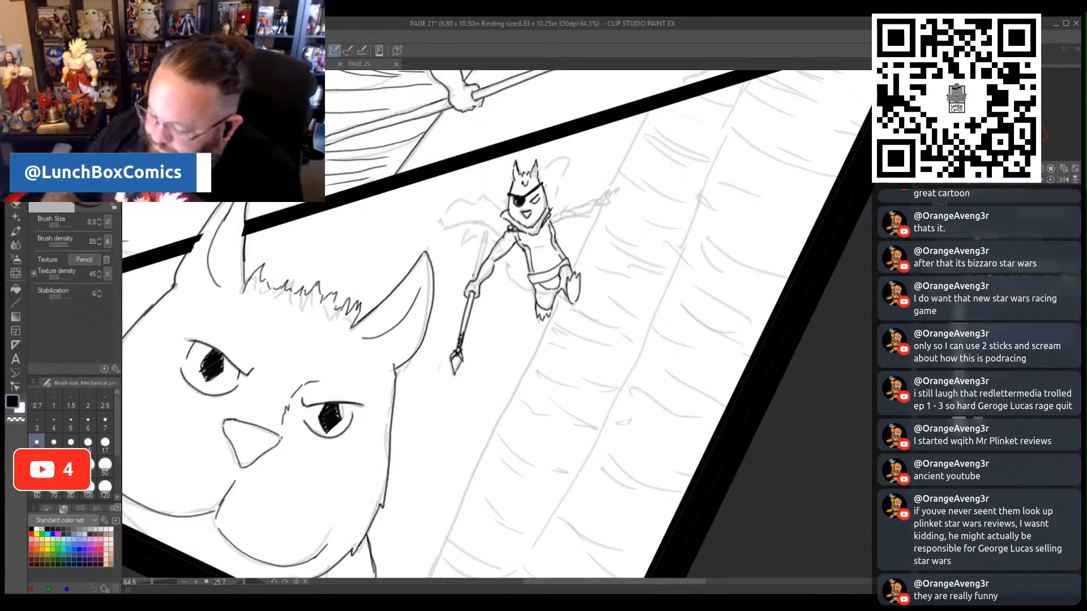
drag(479, 259, 475, 274)
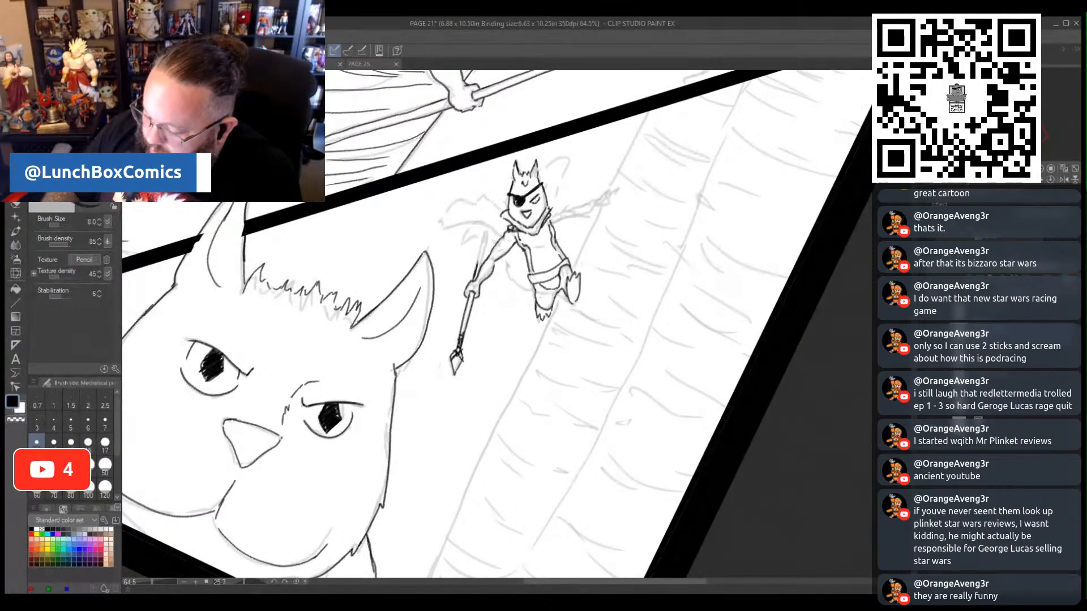
drag(488, 231, 485, 249)
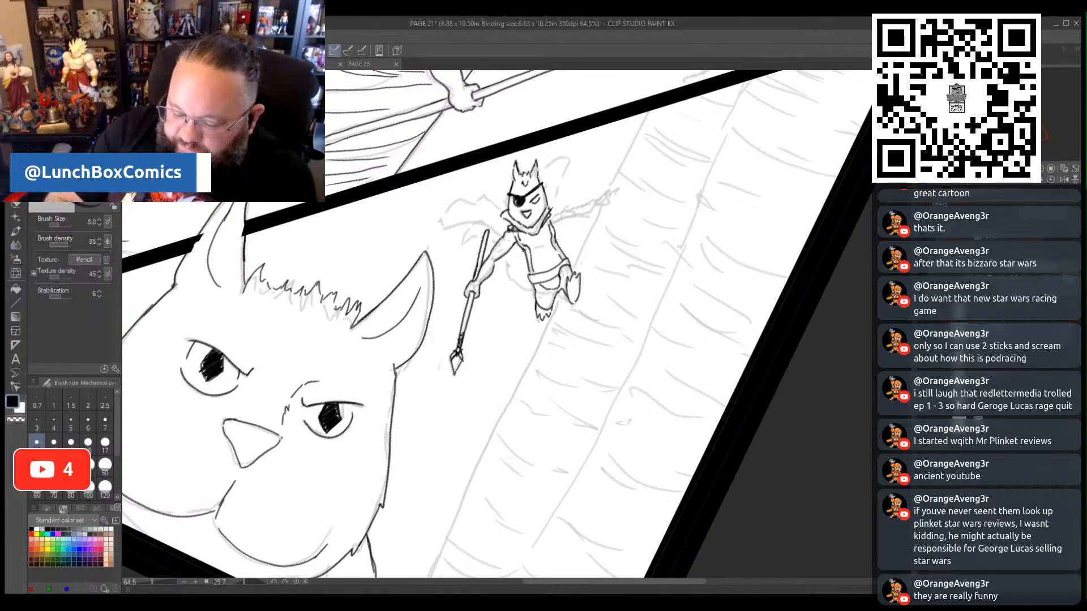
- Lasso the small figure's spear and arm, scale them to 87% with the aspect ratio kept, and deselect
key(m)
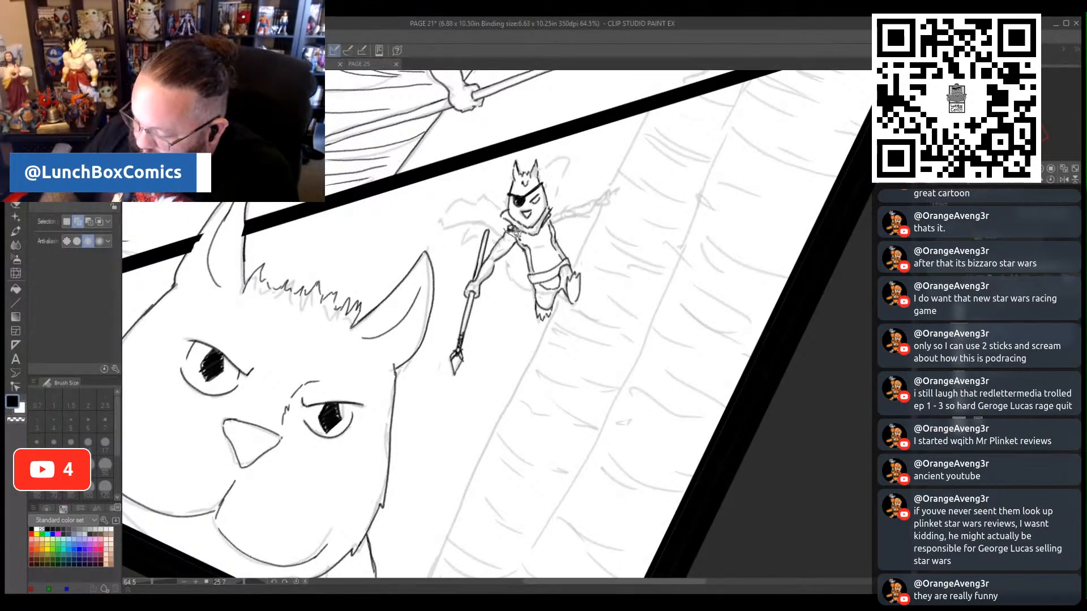
mouse_move(515, 232)
mouse_down()
mouse_move(480, 369)
mouse_move(447, 384)
mouse_move(471, 235)
mouse_move(490, 218)
mouse_move(514, 232)
mouse_up()
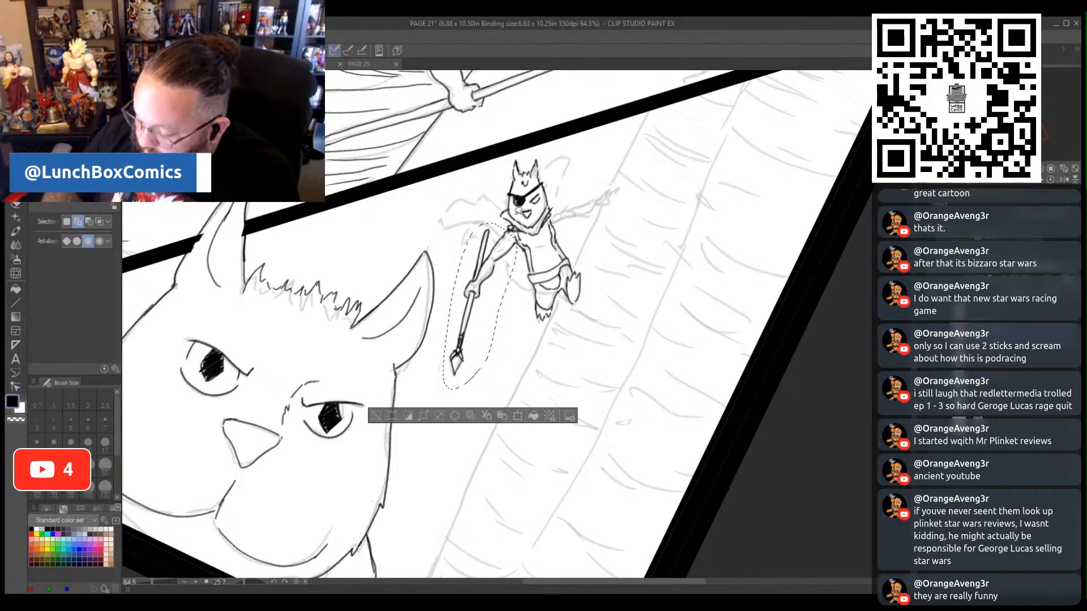
click(516, 417)
drag(437, 383, 448, 361)
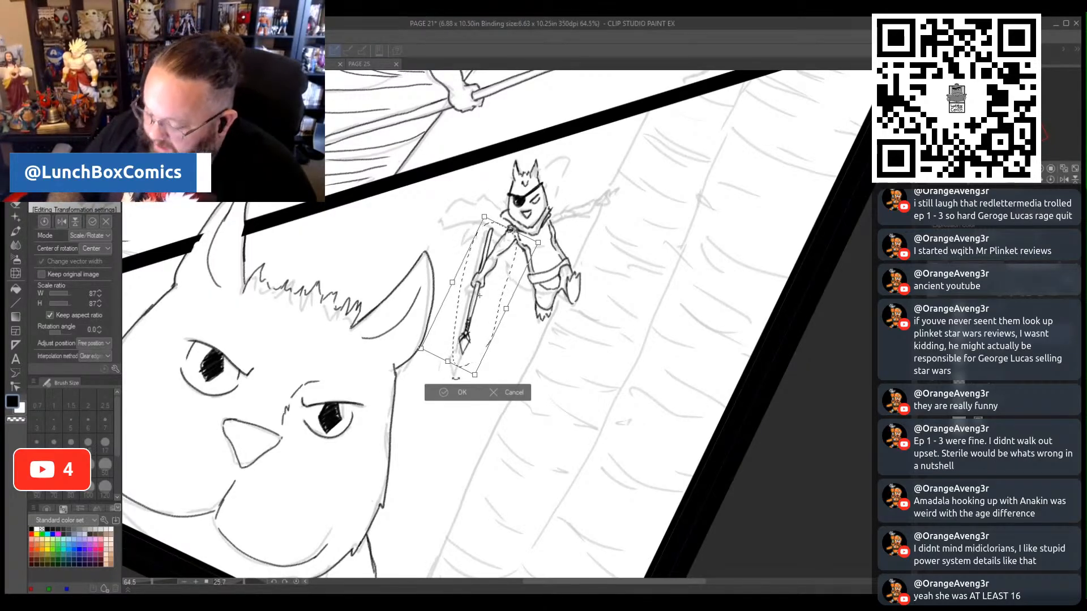
click(456, 392)
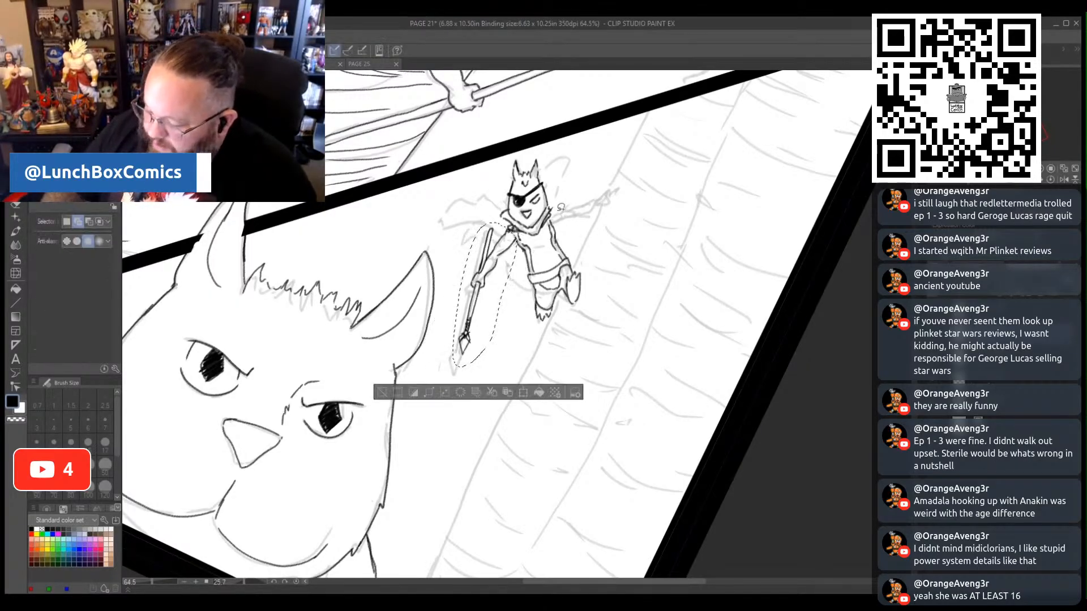
click(393, 389)
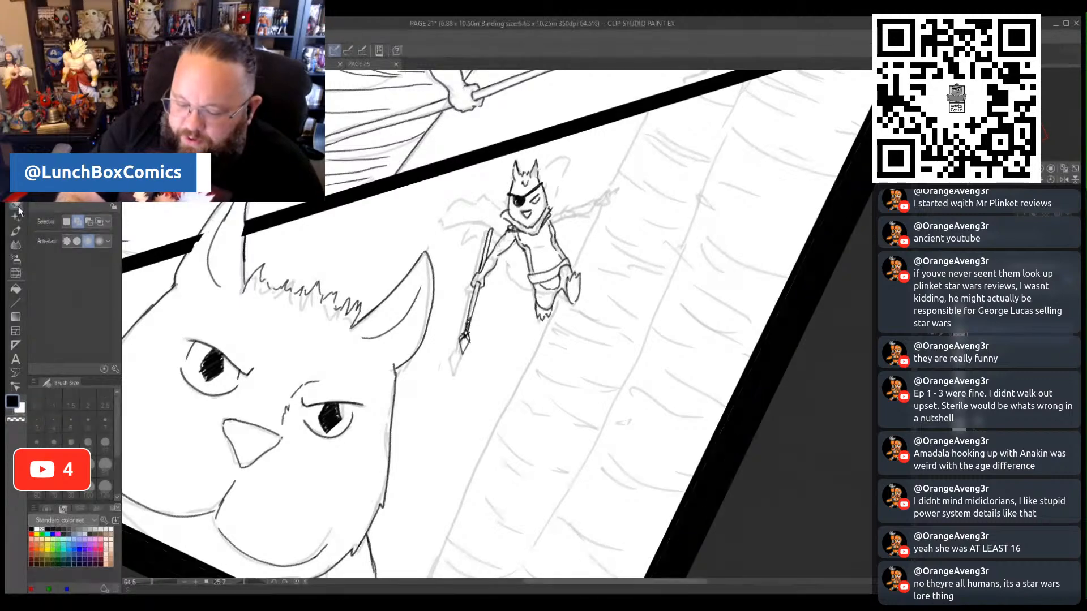
- Ink the small figure's outstretched arm with the mechanical pencil, erasing its first hand and redrawing the hand at the sketched position
click(16, 192)
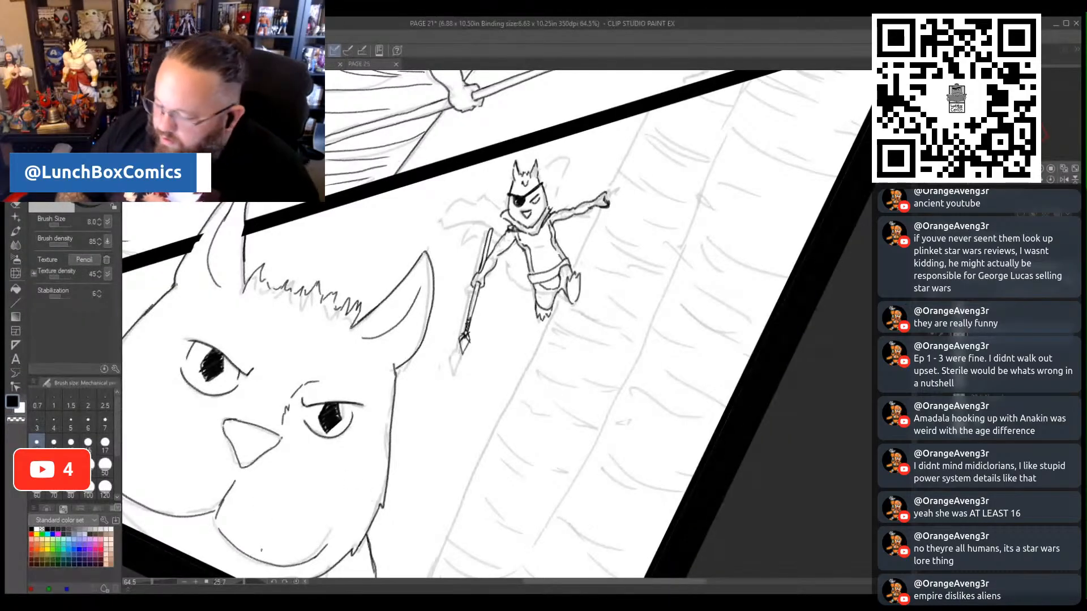
key(e)
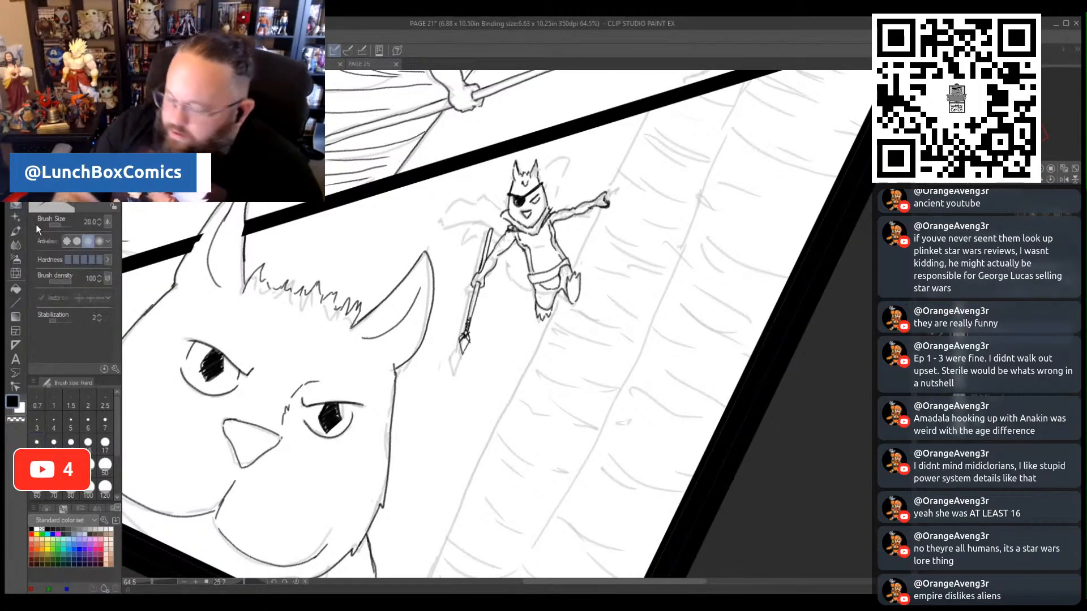
mouse_move(605, 199)
mouse_down()
mouse_move(602, 208)
mouse_move(601, 191)
mouse_up()
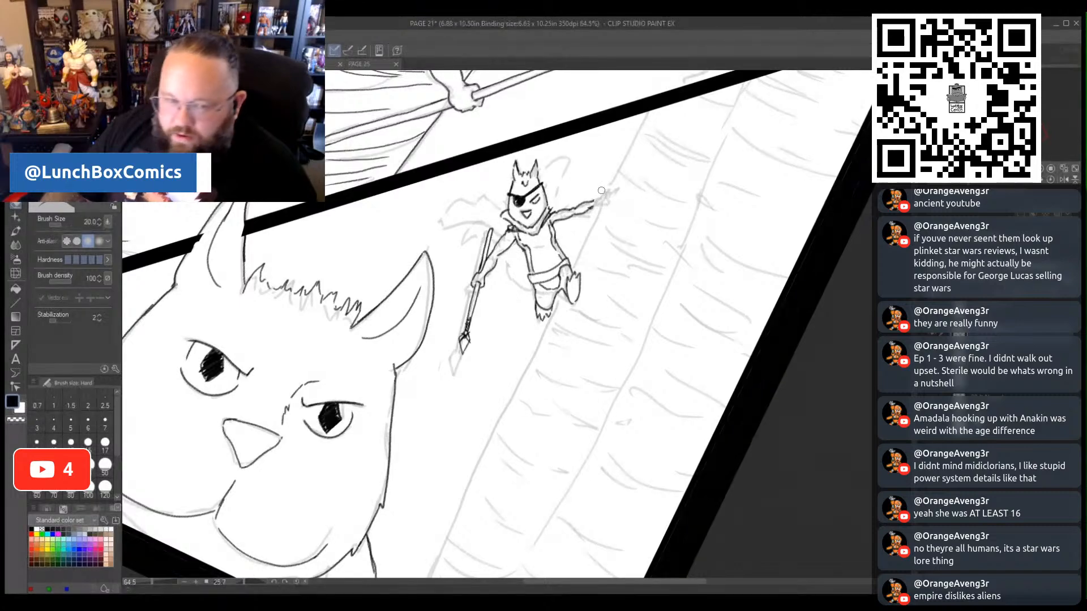
click(19, 207)
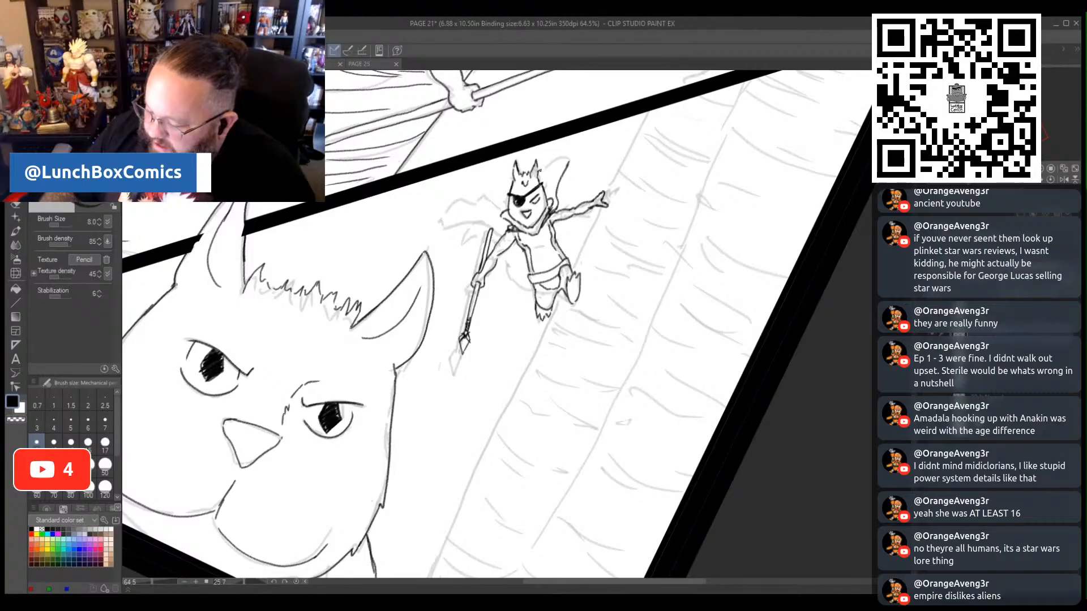
- Ink the small figure's billowing cape: the piece behind the head, the pointed folds off the shoulder, and the edge below the waist
drag(546, 167, 543, 186)
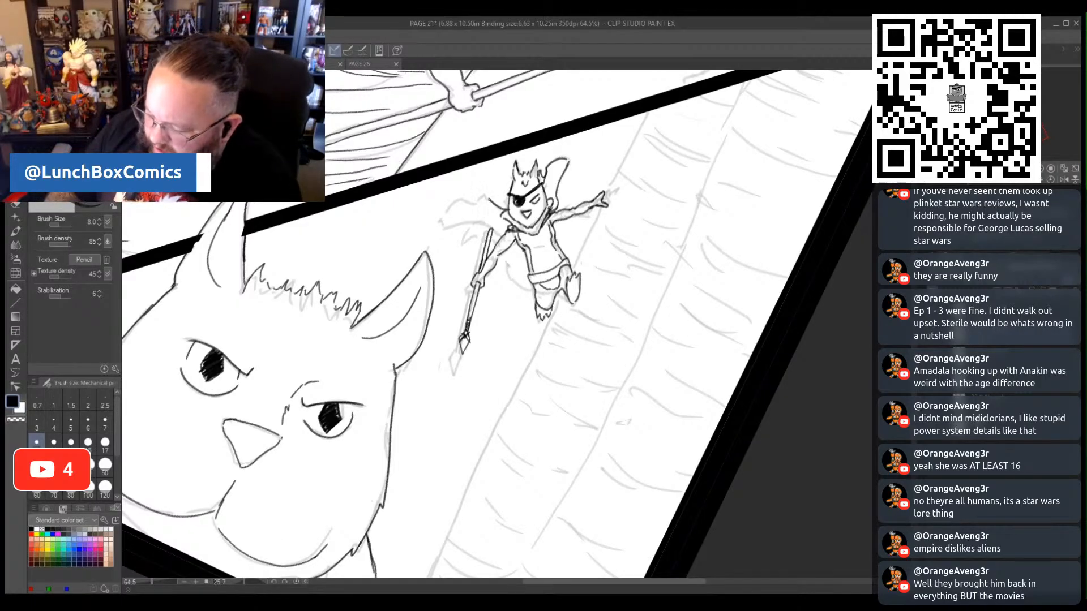
drag(479, 195, 501, 219)
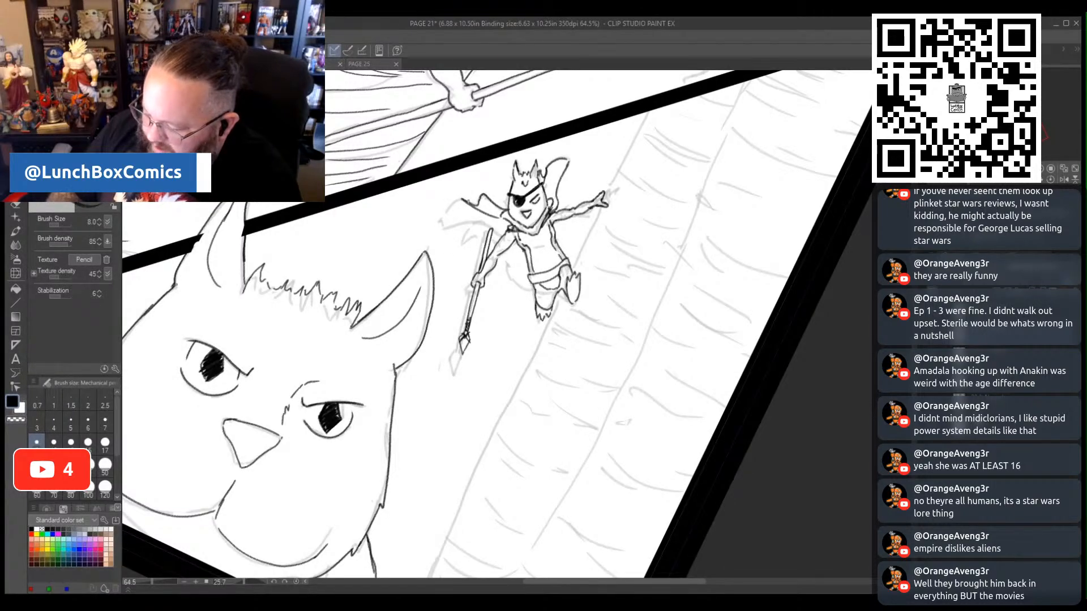
drag(463, 197, 441, 225)
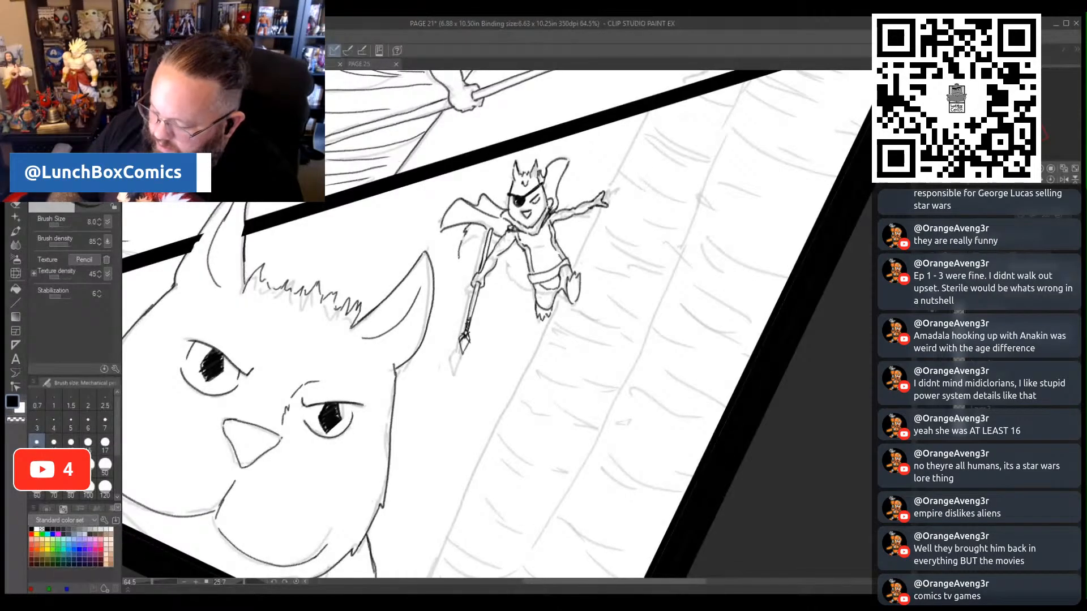
drag(462, 258, 476, 250)
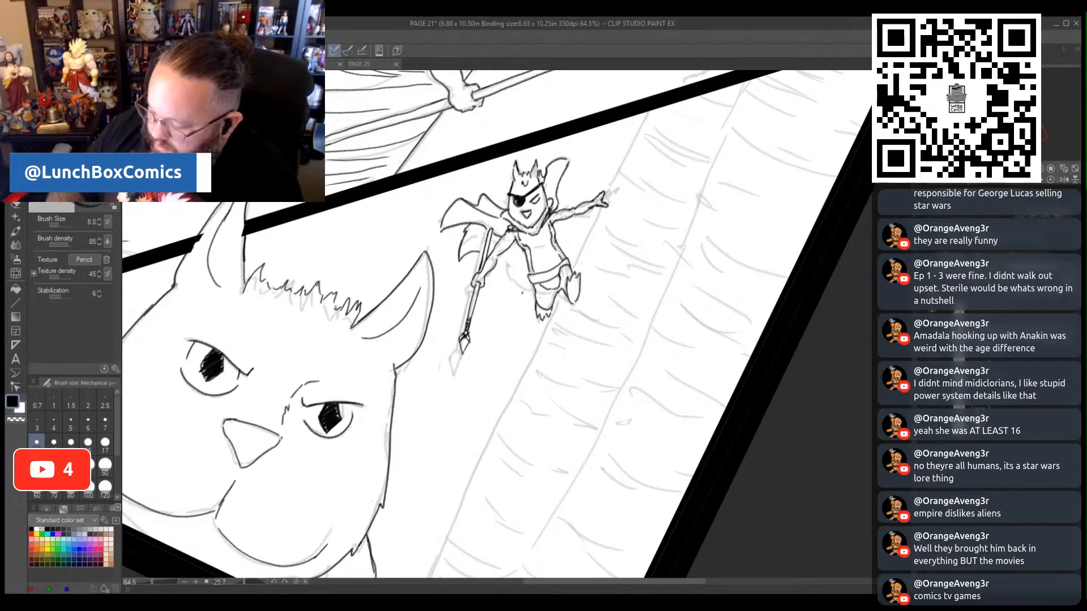
drag(519, 292, 531, 290)
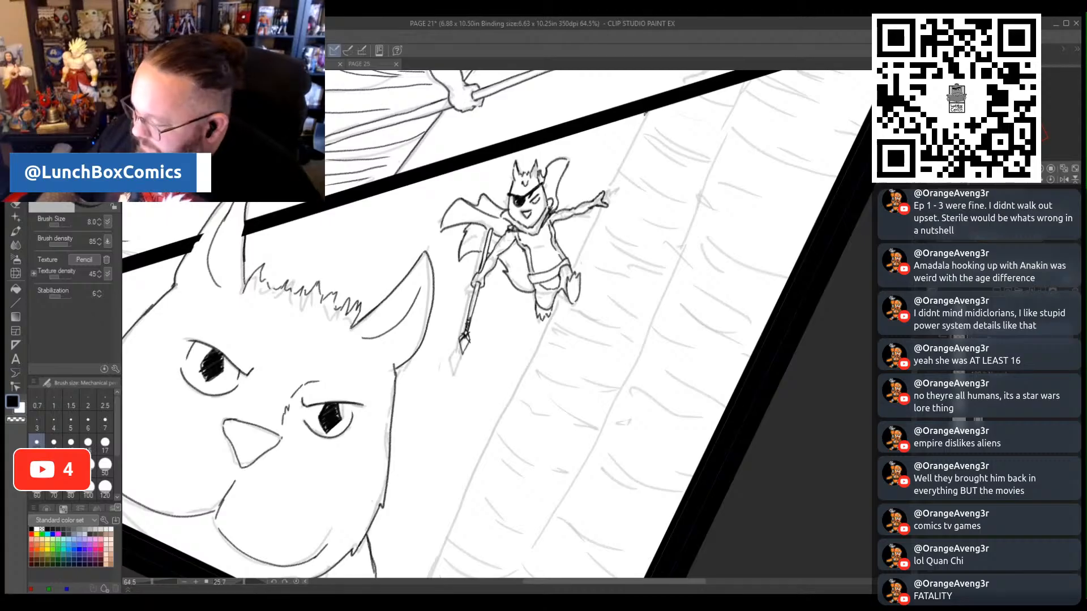
- Ink the long edge of the trunk behind the small figure and the line dividing its two sections, between the panel borders
drag(627, 154, 586, 233)
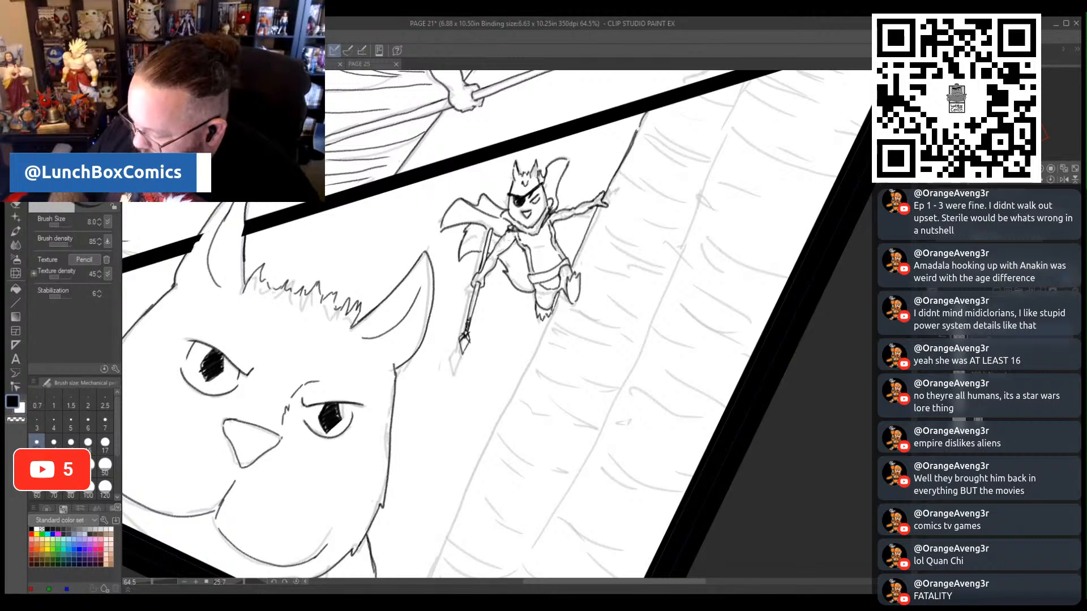
drag(552, 309, 447, 524)
scroll(497, 323, down, 5)
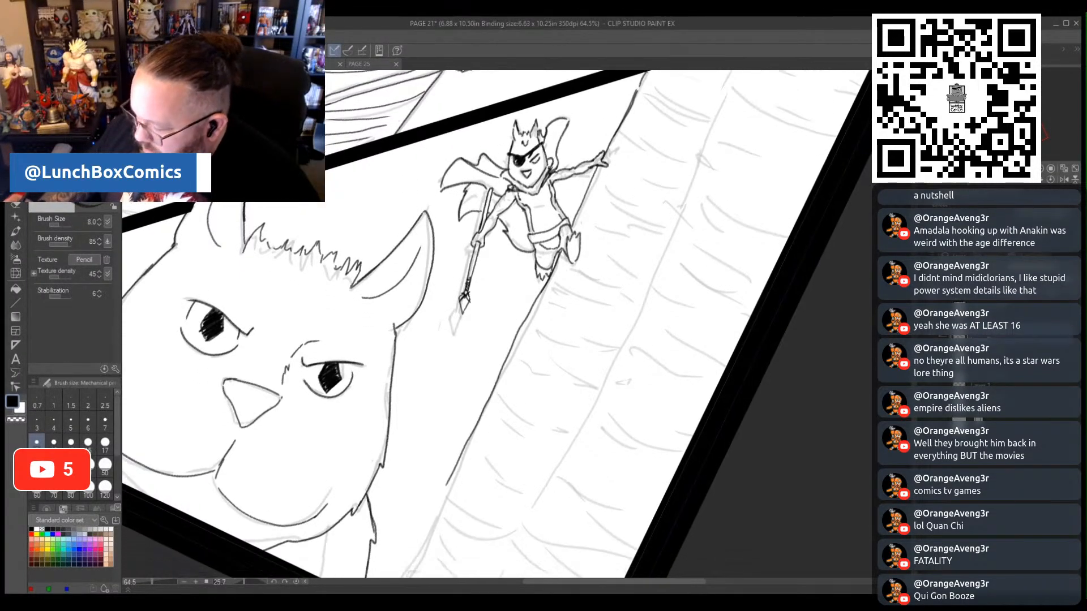
drag(447, 366, 379, 490)
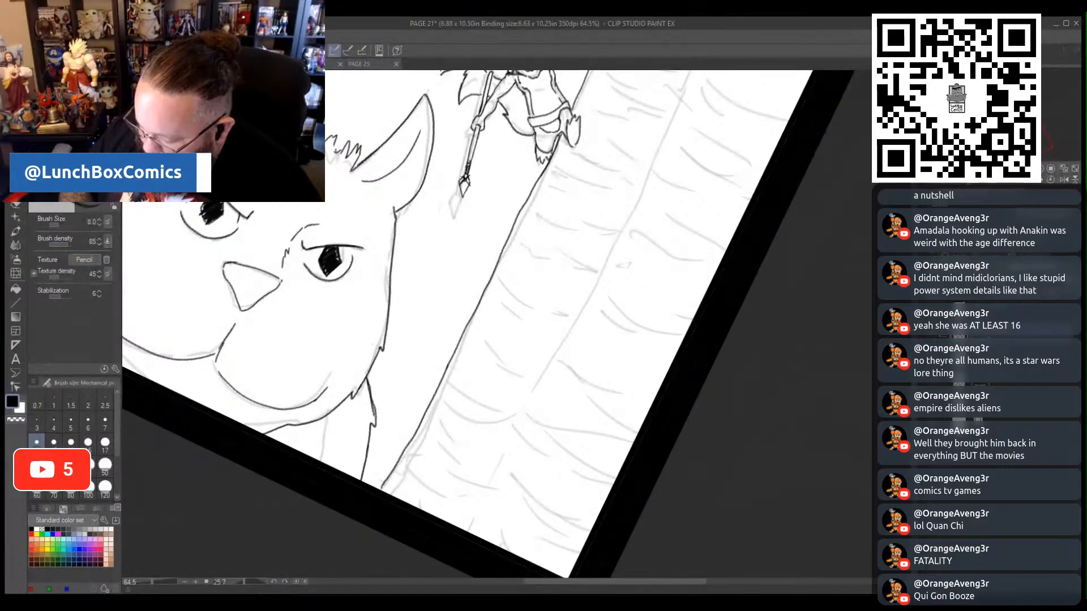
mouse_move(460, 523)
mouse_down()
mouse_move(594, 282)
mouse_move(672, 111)
mouse_up()
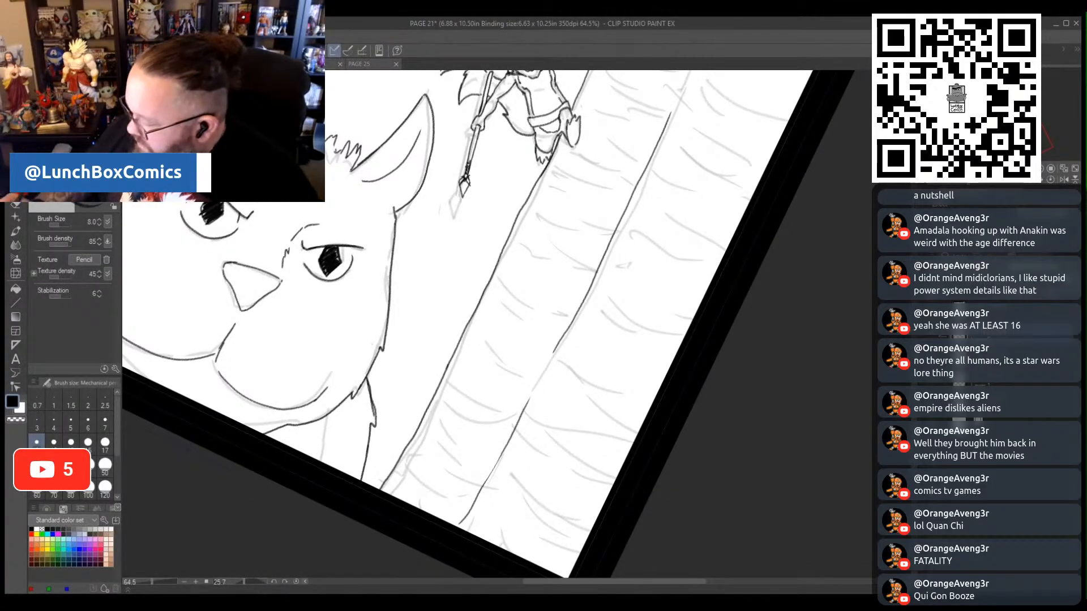
scroll(497, 324, up, 7)
drag(676, 305, 746, 133)
- Ink curved bark lines across the trunk's inner section, from the upper panel border down to just below the small figure's feet
mouse_move(655, 160)
mouse_down()
mouse_move(720, 202)
mouse_move(672, 159)
mouse_move(705, 223)
mouse_up()
mouse_move(626, 212)
mouse_down()
mouse_move(661, 231)
mouse_move(630, 211)
mouse_move(677, 277)
mouse_up()
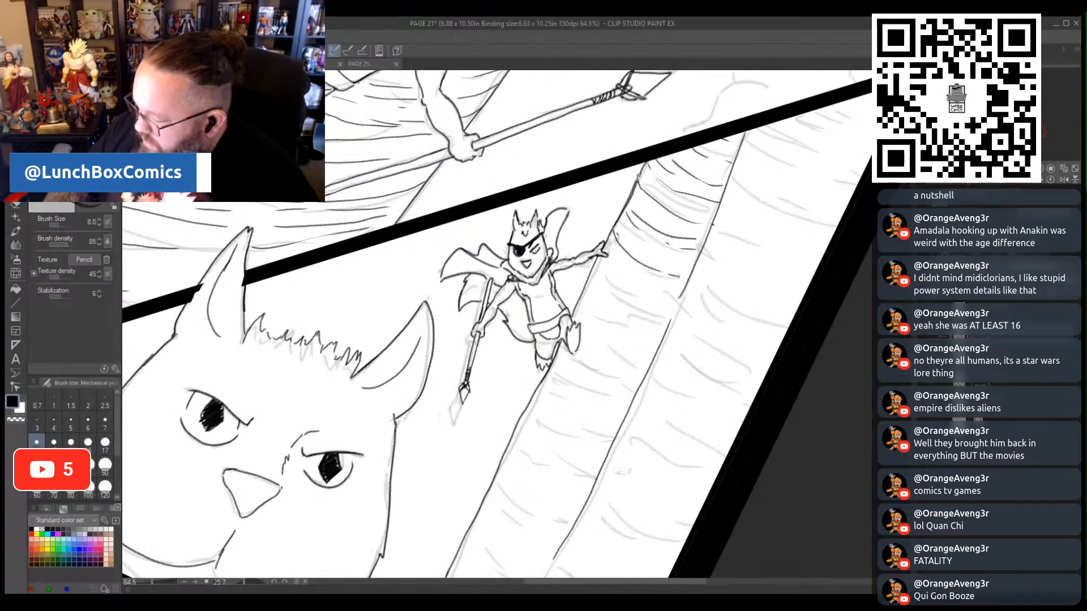
mouse_move(595, 266)
mouse_down()
mouse_move(627, 293)
mouse_move(655, 303)
mouse_up()
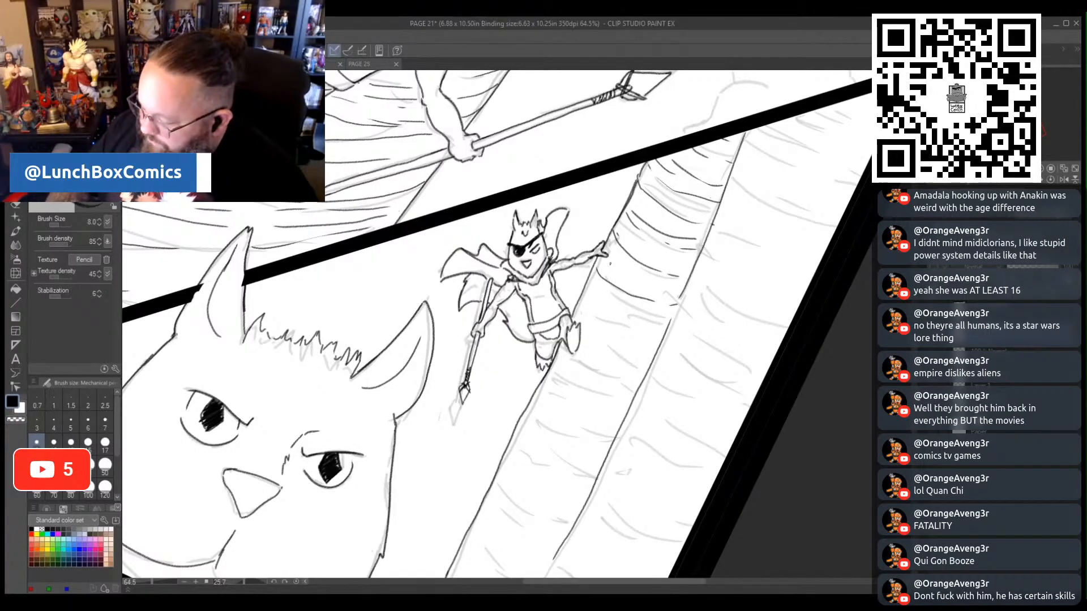
mouse_move(610, 263)
mouse_down()
mouse_move(657, 306)
mouse_move(686, 291)
mouse_up()
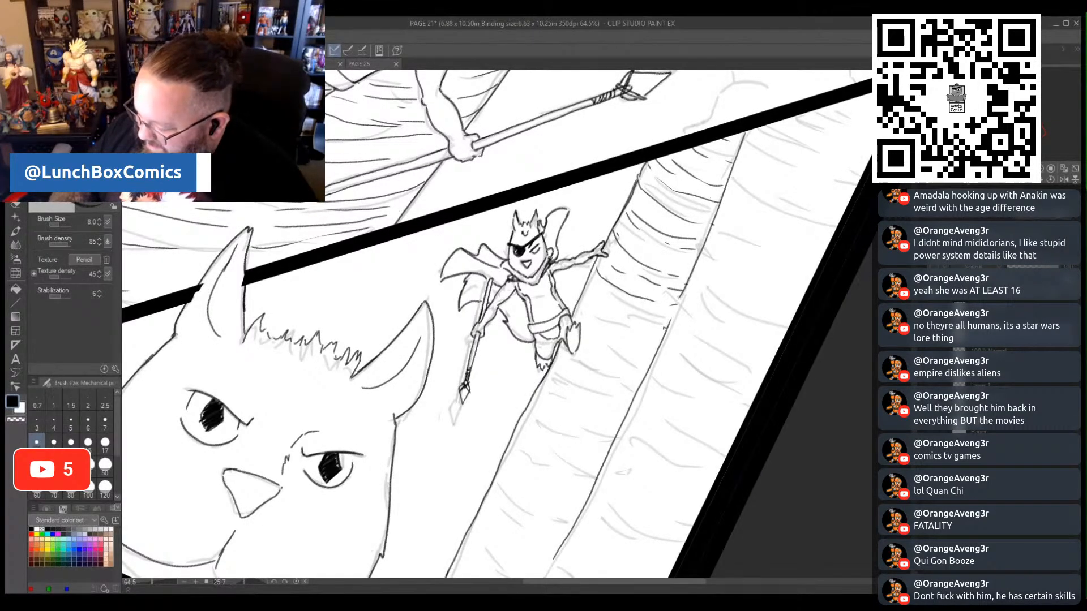
drag(666, 328, 626, 325)
mouse_move(618, 321)
mouse_down()
mouse_move(596, 306)
mouse_move(633, 344)
mouse_move(637, 371)
mouse_up()
mouse_move(565, 366)
mouse_down()
mouse_move(627, 389)
mouse_move(595, 376)
mouse_move(621, 381)
mouse_up()
mouse_move(552, 369)
mouse_down()
mouse_move(575, 414)
mouse_move(609, 426)
mouse_up()
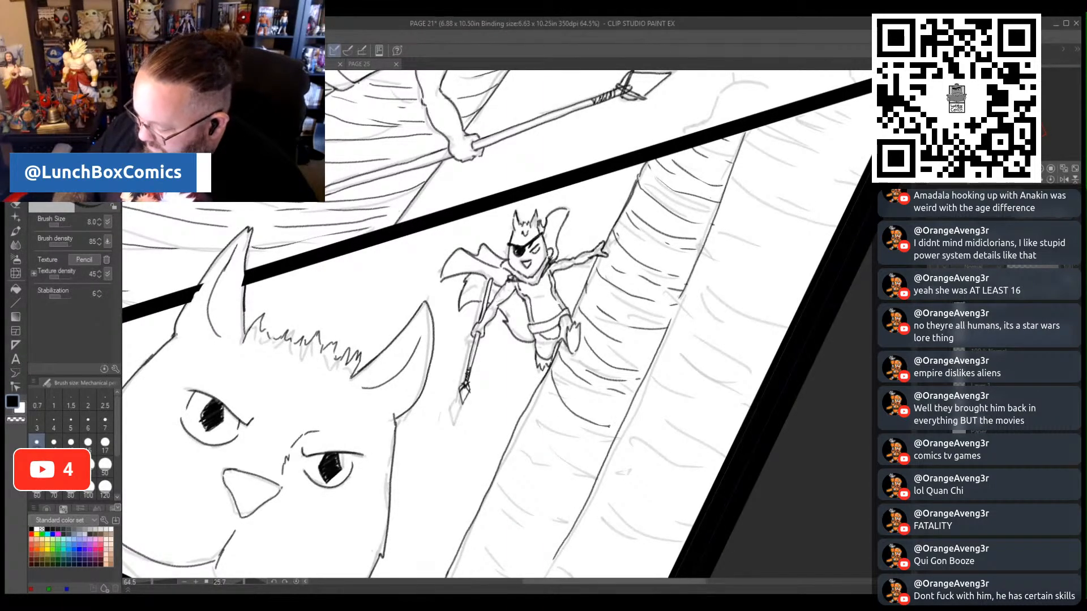
- Continue the curved bark lines down the middle of the trunk's inner section, below the small figure's feet
mouse_move(567, 385)
mouse_down()
mouse_move(609, 409)
mouse_move(545, 410)
mouse_move(602, 445)
mouse_move(596, 463)
mouse_up()
drag(536, 422, 571, 454)
mouse_move(528, 403)
mouse_down()
mouse_move(545, 482)
mouse_move(583, 499)
mouse_up()
scroll(504, 249, down, 5)
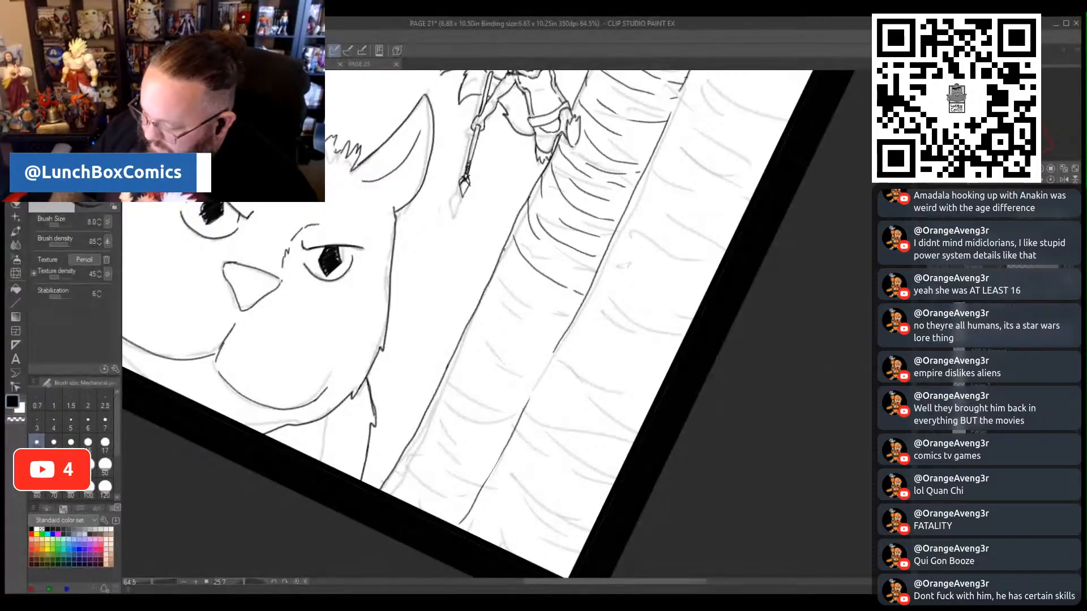
drag(521, 287, 560, 311)
mouse_move(494, 277)
mouse_down()
mouse_move(514, 324)
mouse_move(485, 341)
mouse_move(490, 373)
mouse_move(521, 391)
mouse_up()
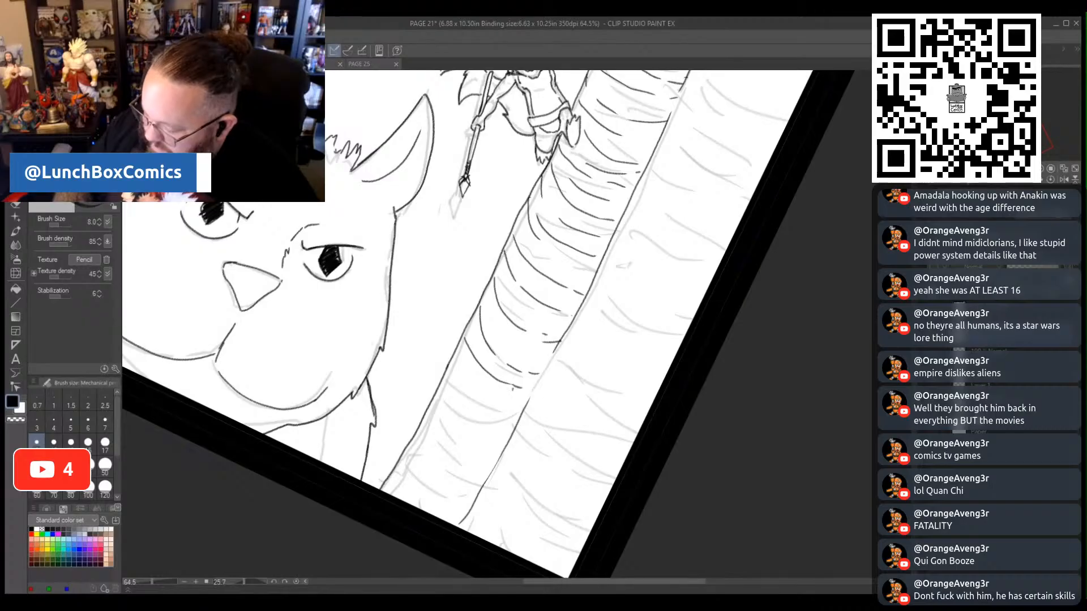
- Ink the remaining curved bark lines at the base of the trunk's inner section, down to the lower panel border
mouse_move(458, 381)
mouse_down()
mouse_move(479, 420)
mouse_move(508, 431)
mouse_up()
drag(460, 352, 517, 416)
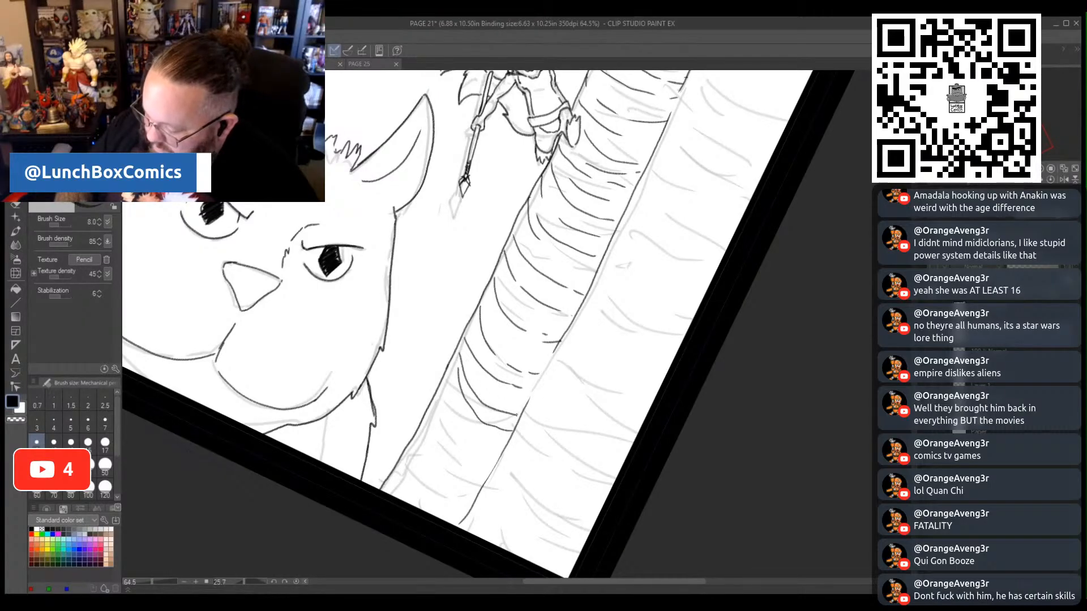
mouse_move(440, 393)
mouse_down()
mouse_move(462, 433)
mouse_move(499, 453)
mouse_up()
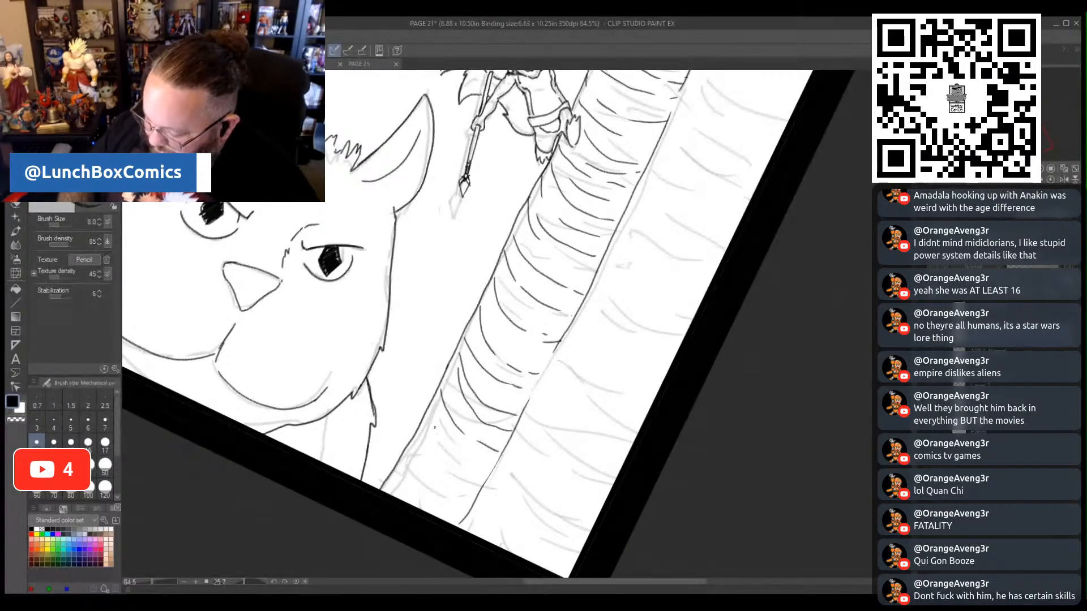
drag(424, 415, 428, 429)
mouse_move(430, 441)
mouse_down()
mouse_move(489, 472)
mouse_move(415, 464)
mouse_up()
mouse_move(417, 459)
mouse_down()
mouse_move(454, 494)
mouse_move(410, 488)
mouse_move(451, 522)
mouse_up()
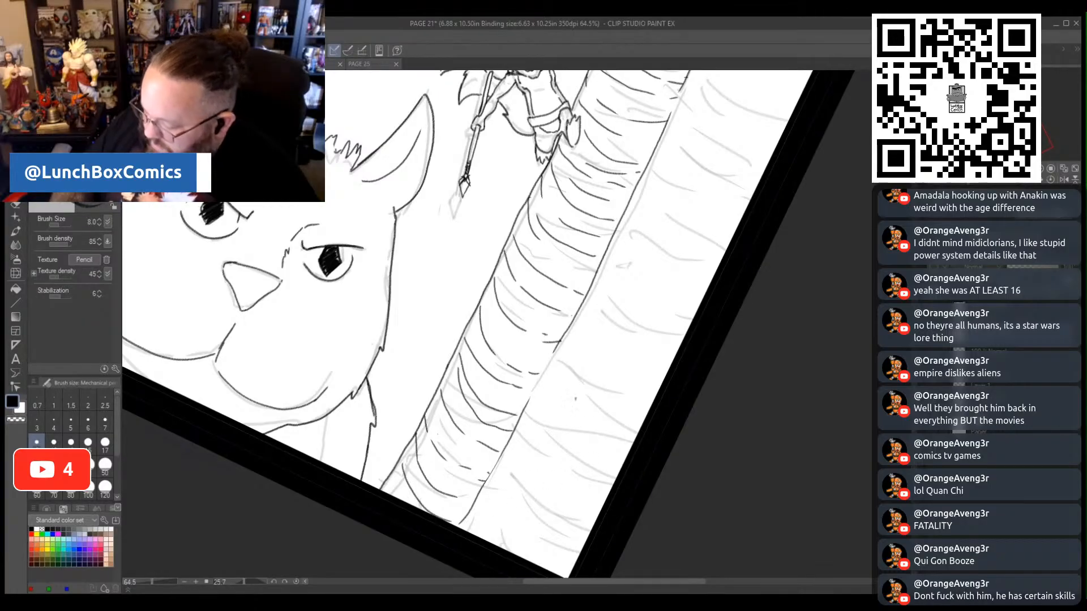
- Ink curved bark lines across the lower part of the trunk's outer section, down to the panel's bottom corner
drag(568, 328, 650, 407)
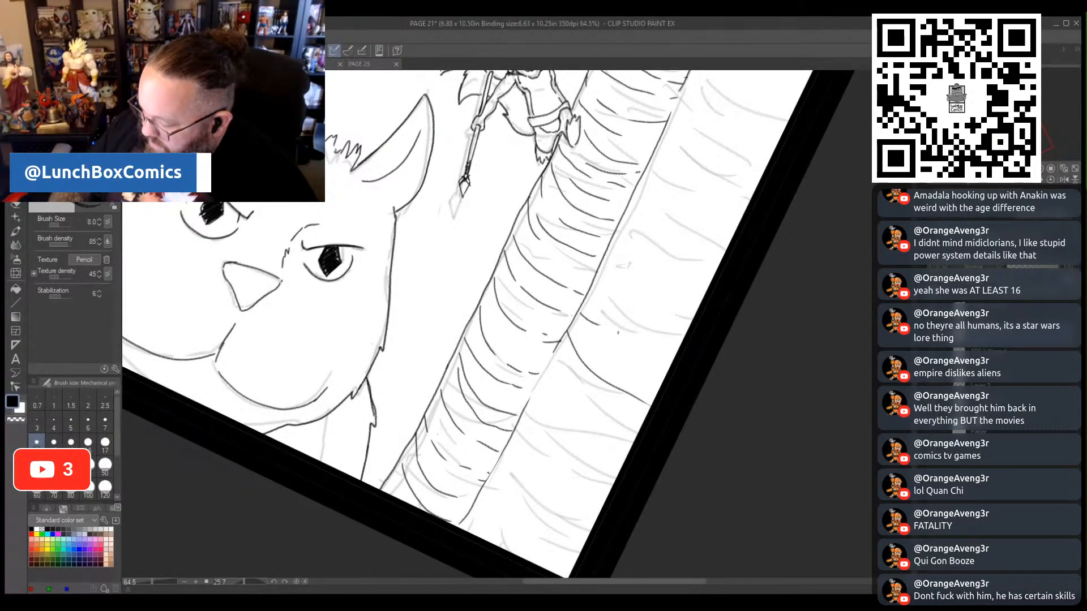
drag(618, 332, 676, 352)
mouse_move(557, 355)
mouse_down()
mouse_move(589, 407)
mouse_move(639, 426)
mouse_up()
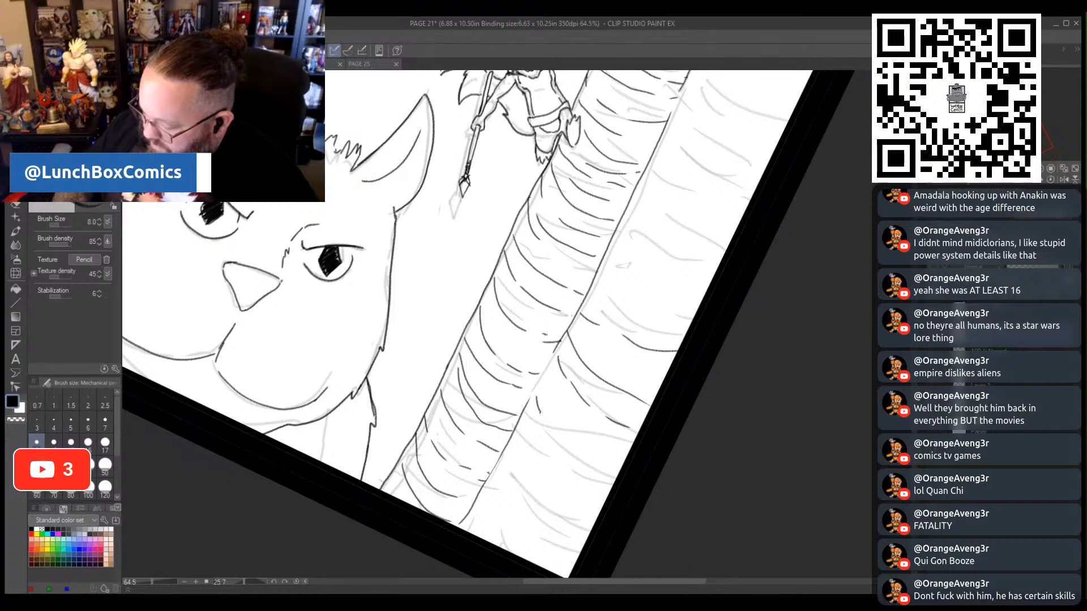
mouse_move(538, 413)
mouse_down()
mouse_move(579, 452)
mouse_move(623, 469)
mouse_up()
mouse_move(526, 426)
mouse_down()
mouse_move(563, 474)
mouse_move(602, 493)
mouse_up()
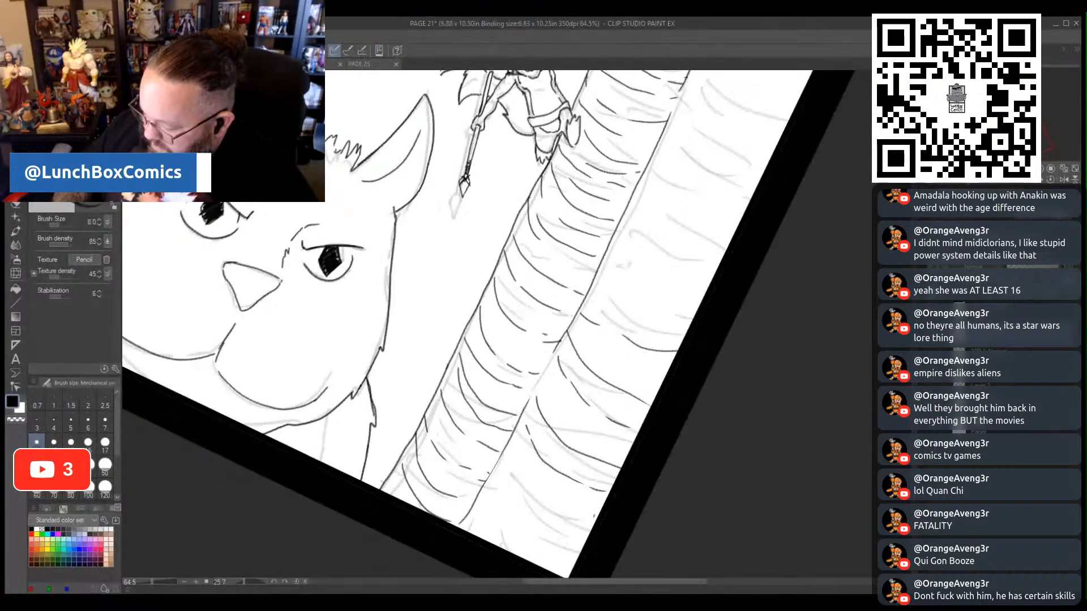
drag(513, 471, 571, 519)
mouse_move(496, 464)
mouse_down()
mouse_move(509, 516)
mouse_move(566, 563)
mouse_up()
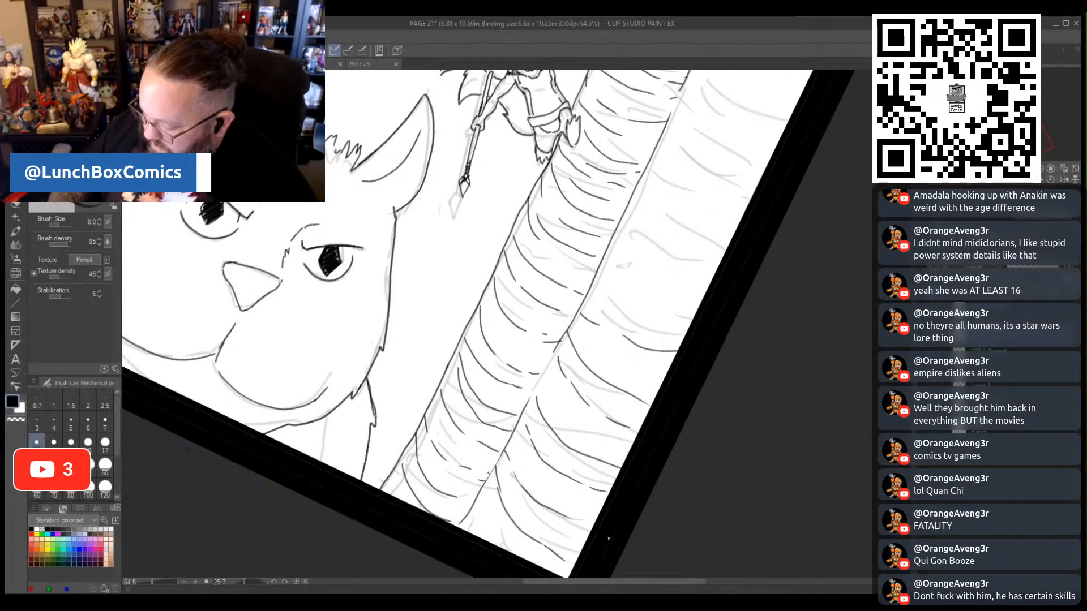
- Rotate the canvas and ink bark lines across the upper part of the trunk's outer section, up to the panel's top corner
scroll(498, 323, up, 5)
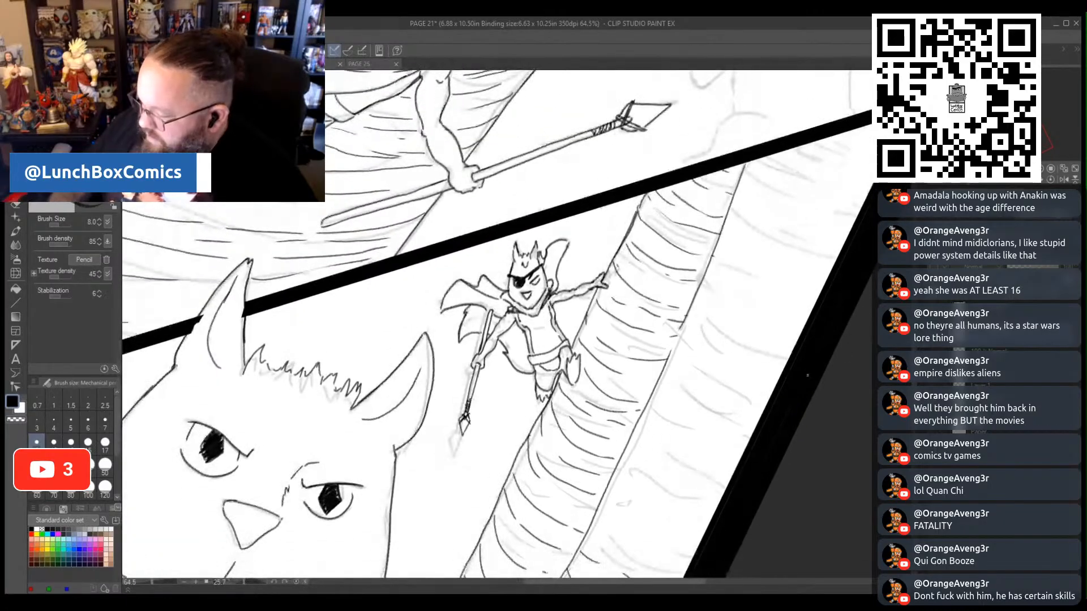
drag(246, 583, 236, 584)
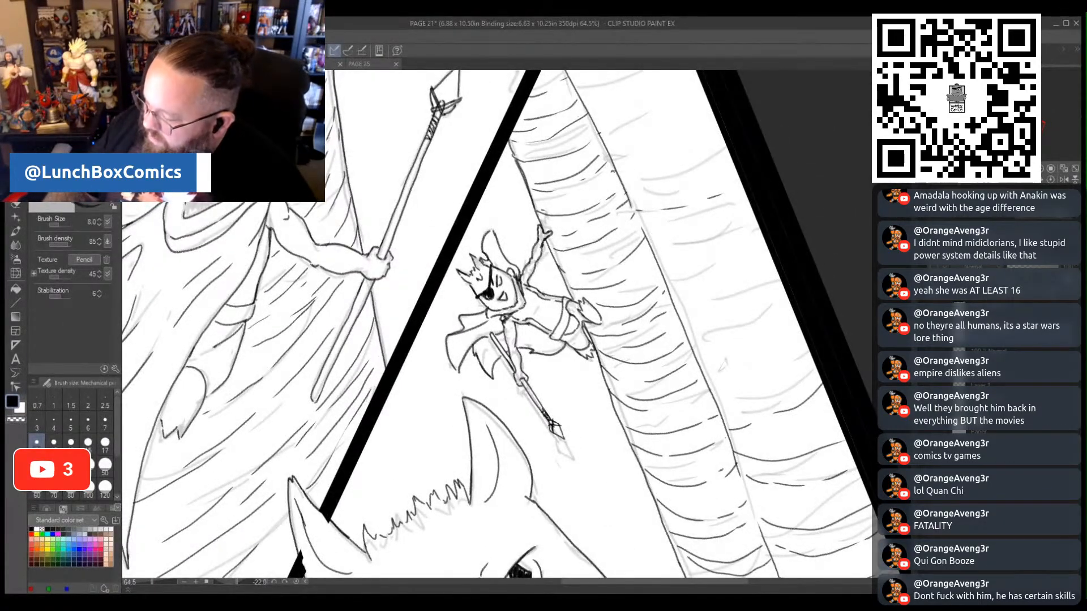
drag(613, 174, 693, 162)
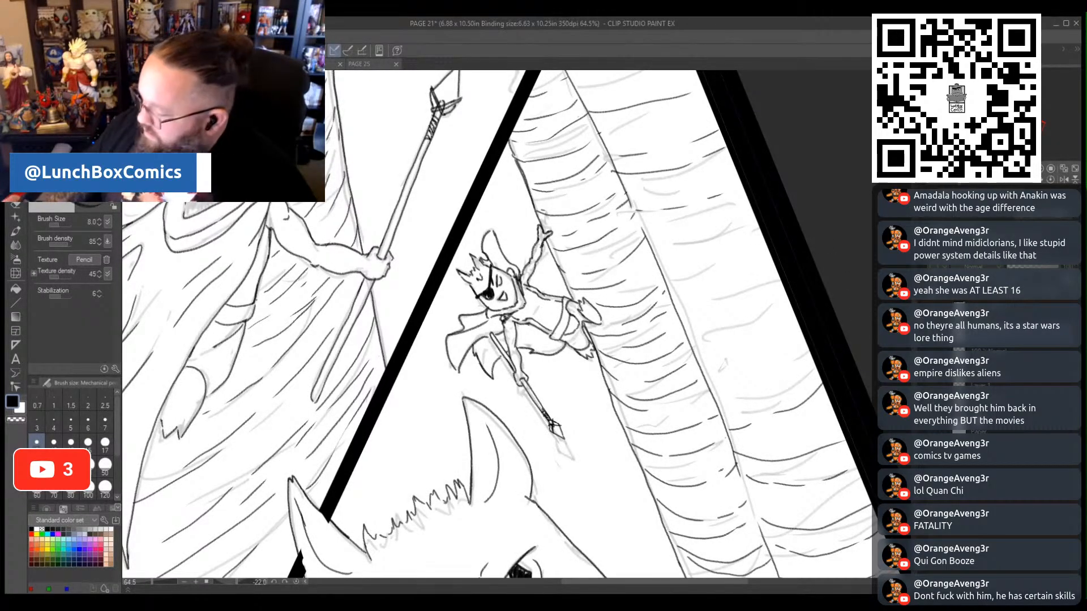
scroll(579, 249, up, 5)
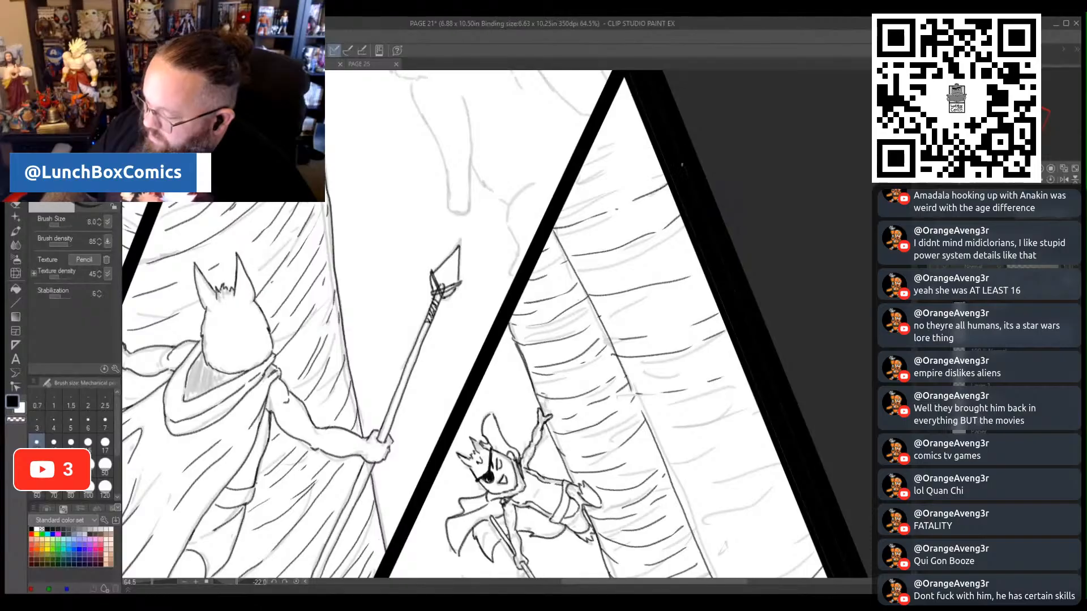
drag(574, 187, 617, 176)
mouse_move(627, 172)
mouse_down()
mouse_move(660, 148)
mouse_move(605, 153)
mouse_up()
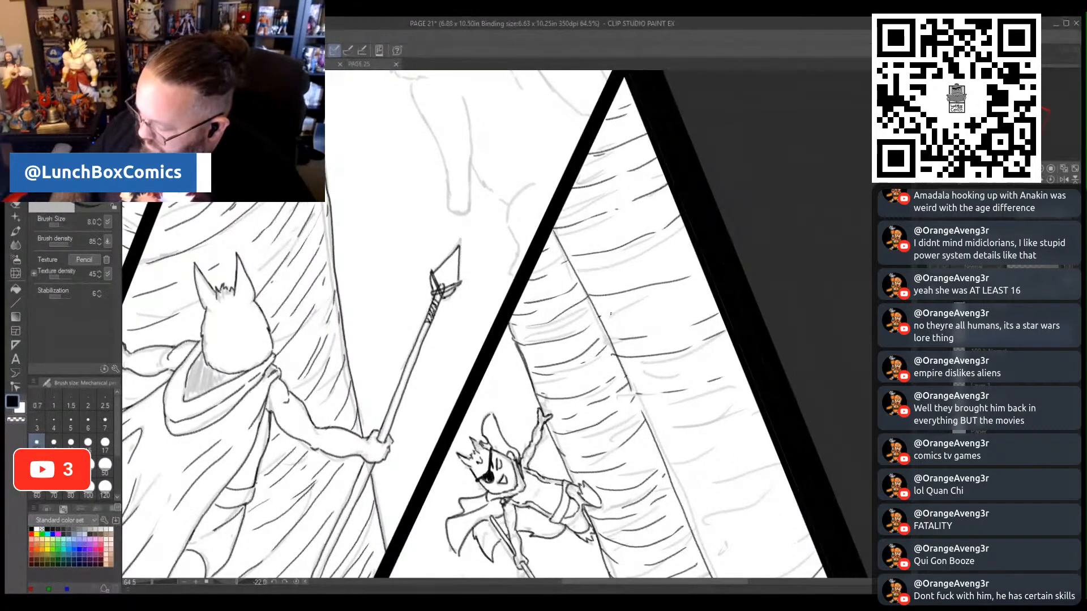
- Fill the middle of the trunk's outer section with bark lines, joining the inked upper and lower parts
drag(627, 315, 703, 302)
scroll(684, 278, down, 5)
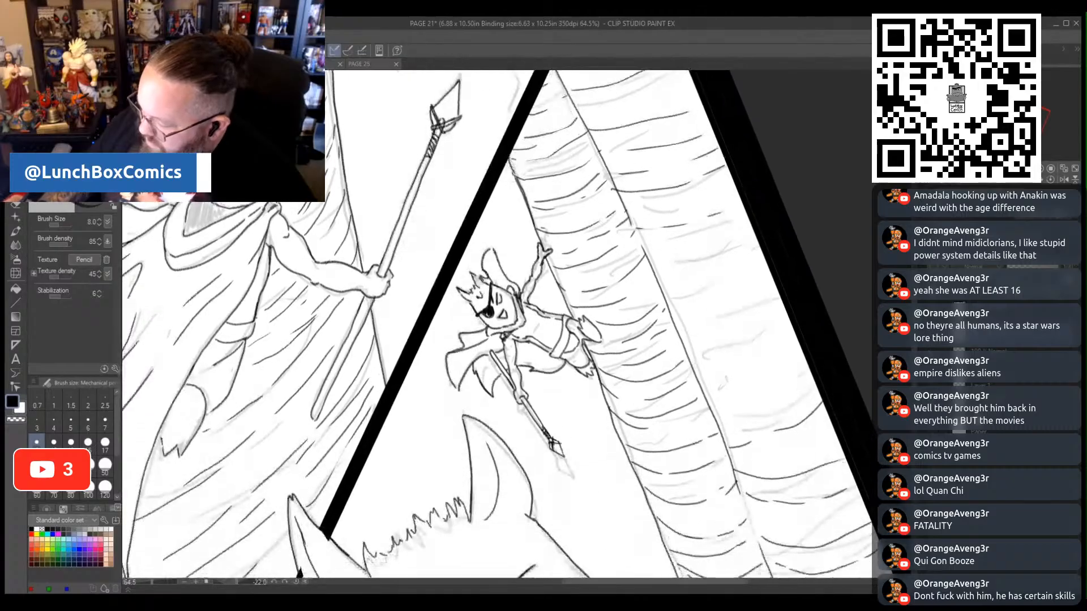
drag(656, 243, 726, 237)
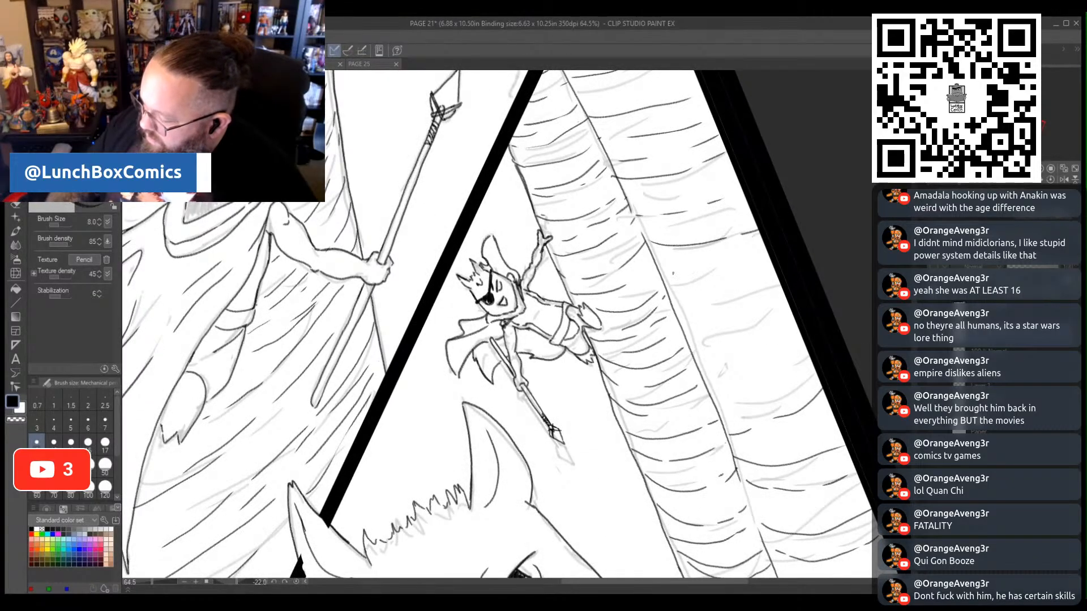
drag(674, 286, 728, 280)
drag(682, 317, 790, 309)
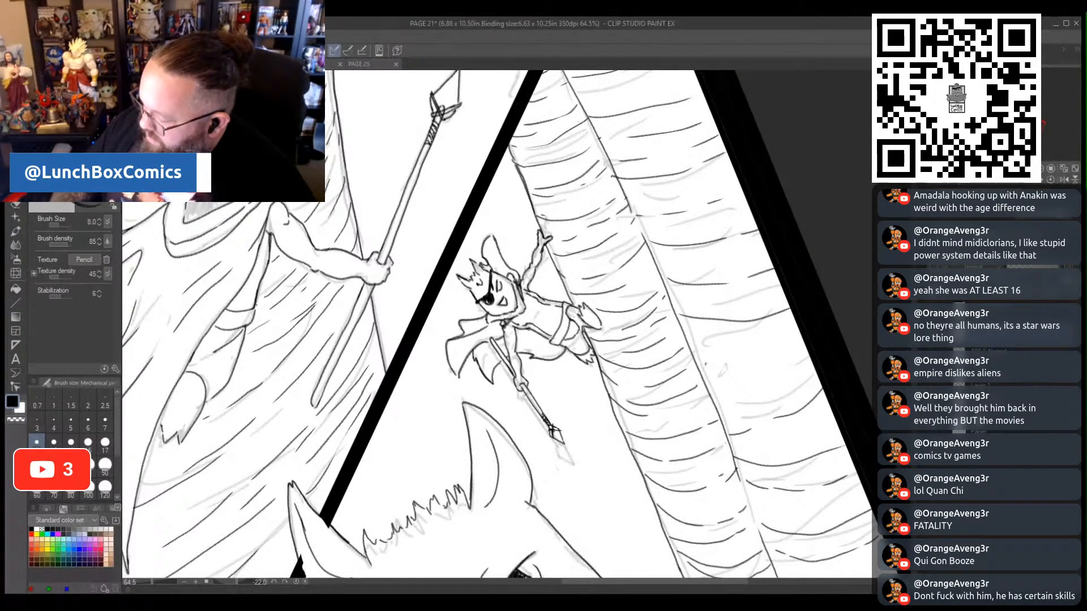
drag(705, 364, 796, 358)
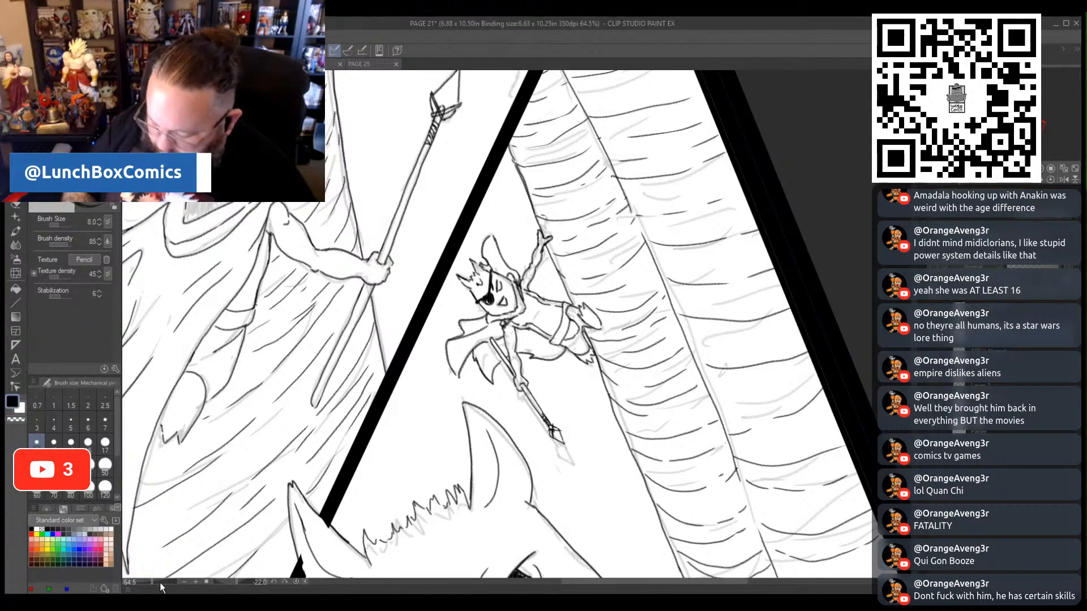
- Ink the front arm of the faded cat figure at the outer end of the middle panel, from shoulder to paw
drag(160, 583, 145, 583)
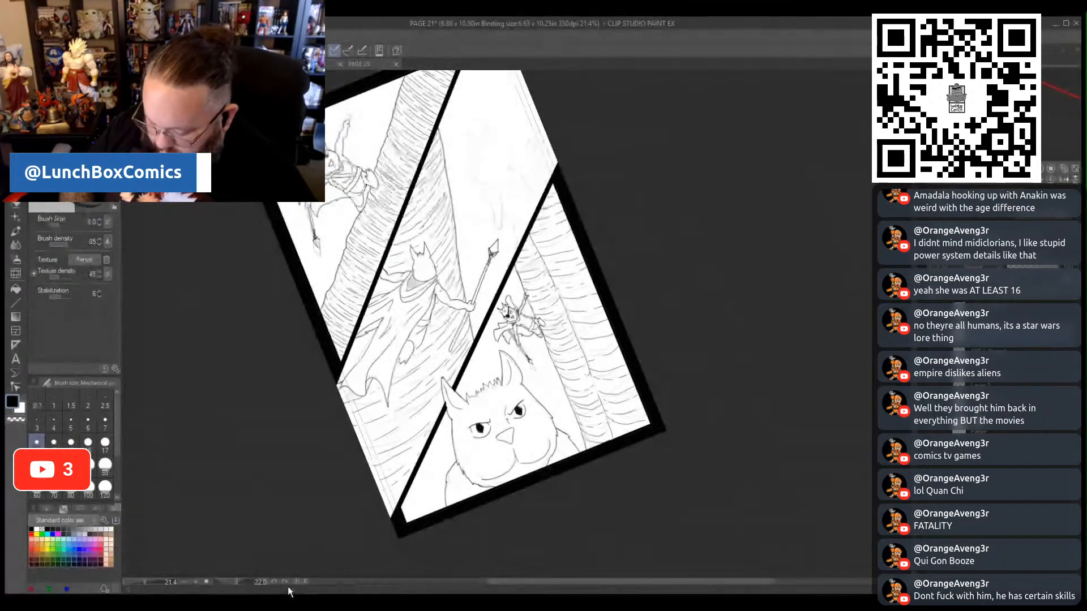
drag(288, 586, 240, 586)
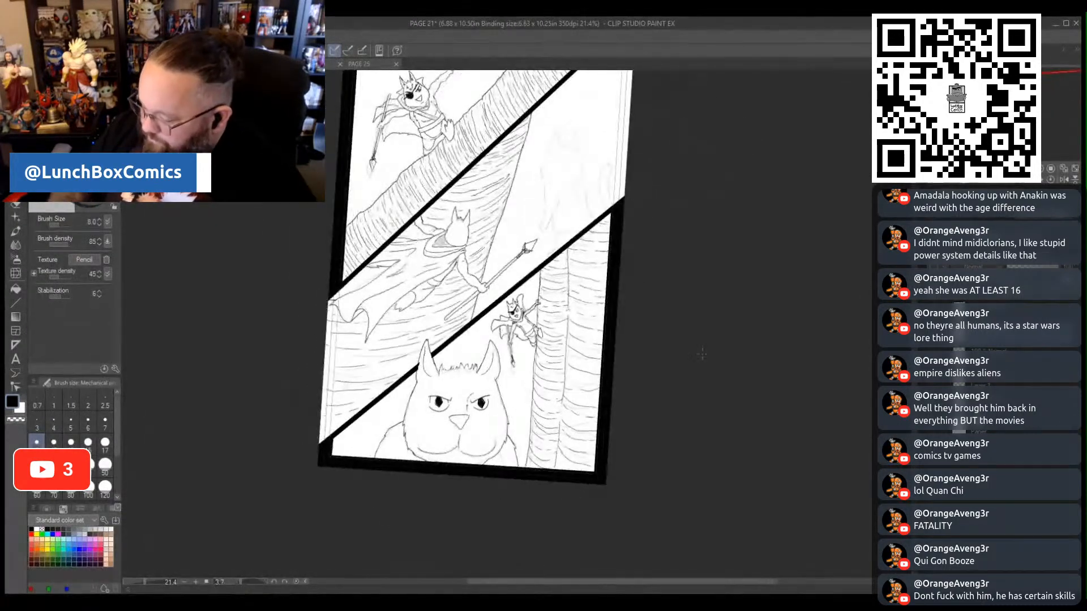
drag(912, 340, 912, 291)
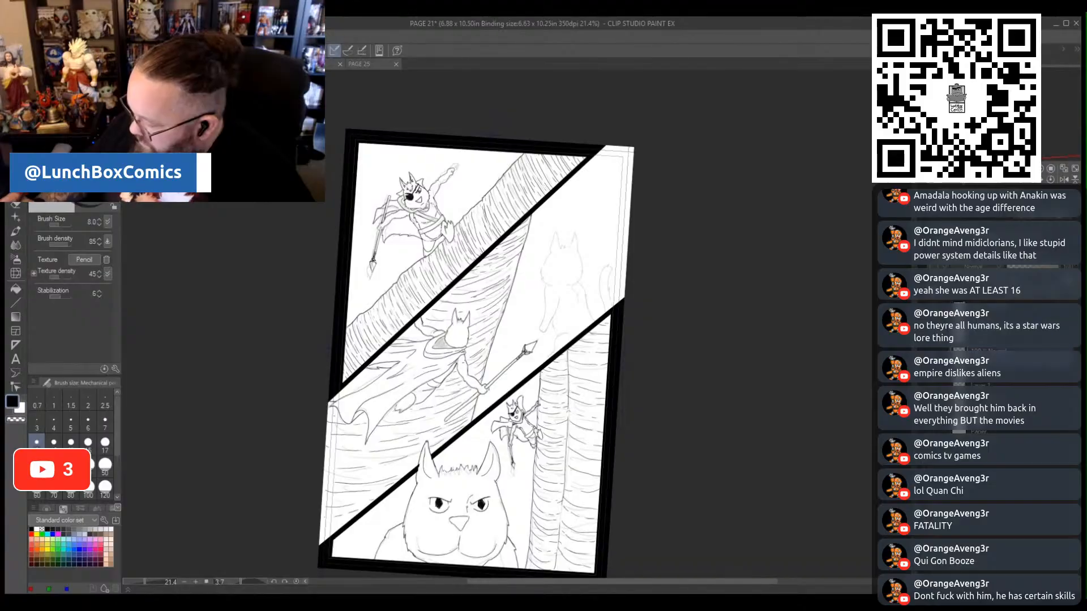
click(155, 588)
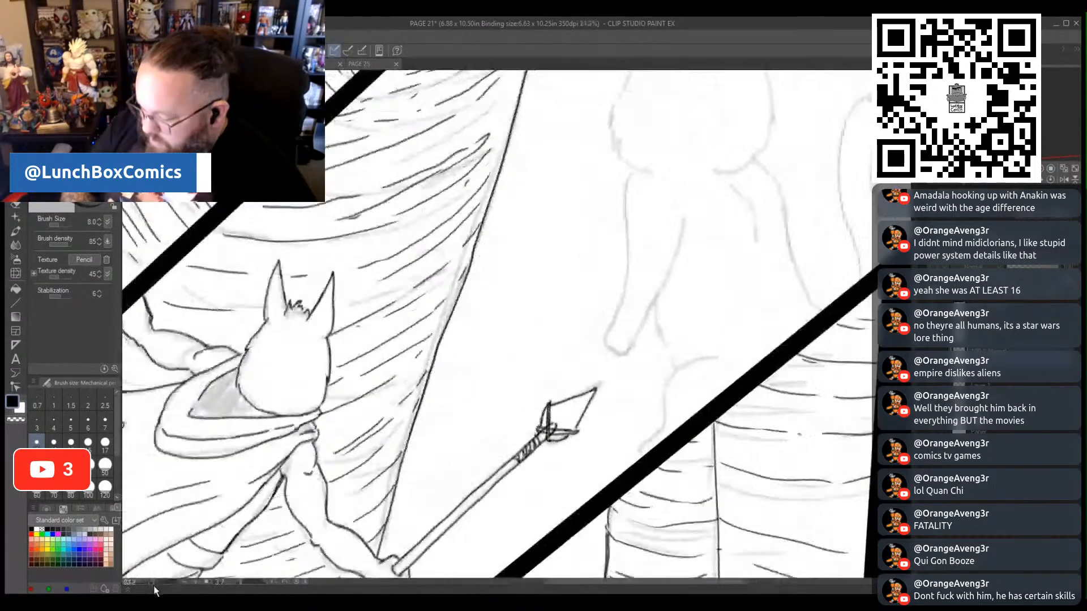
drag(155, 586, 156, 589)
drag(912, 302, 912, 295)
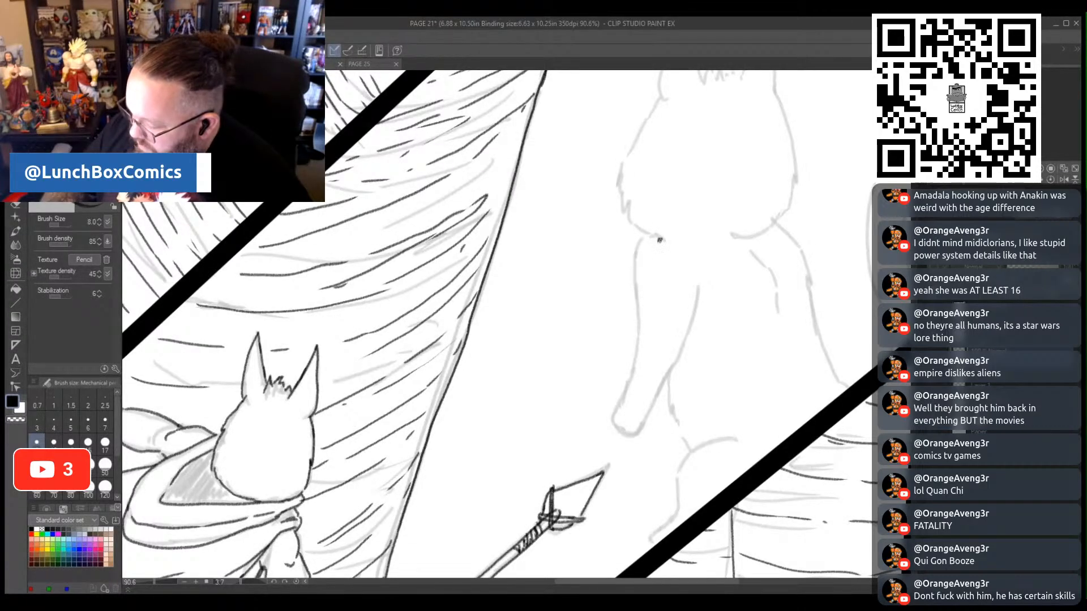
mouse_move(652, 260)
mouse_down()
mouse_move(632, 358)
mouse_move(585, 408)
mouse_move(590, 422)
mouse_move(604, 426)
mouse_move(667, 390)
mouse_move(707, 327)
mouse_move(714, 300)
mouse_up()
drag(655, 237, 641, 316)
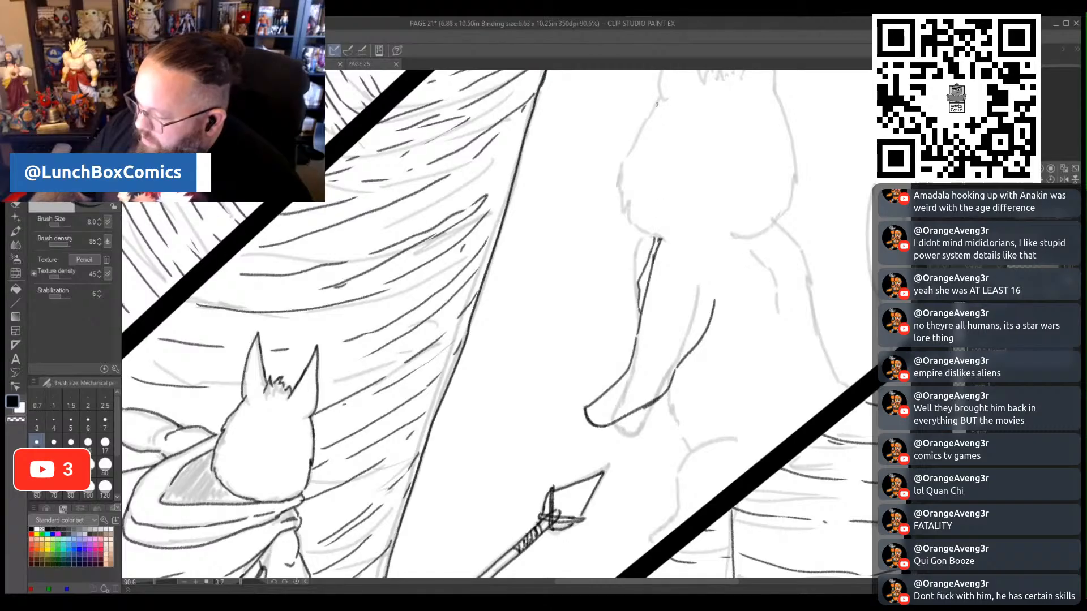
- Ink the spear-facing side of the cat figure's head, its far shoulder line, and its belly and bent leg down to the foot
drag(649, 114, 619, 172)
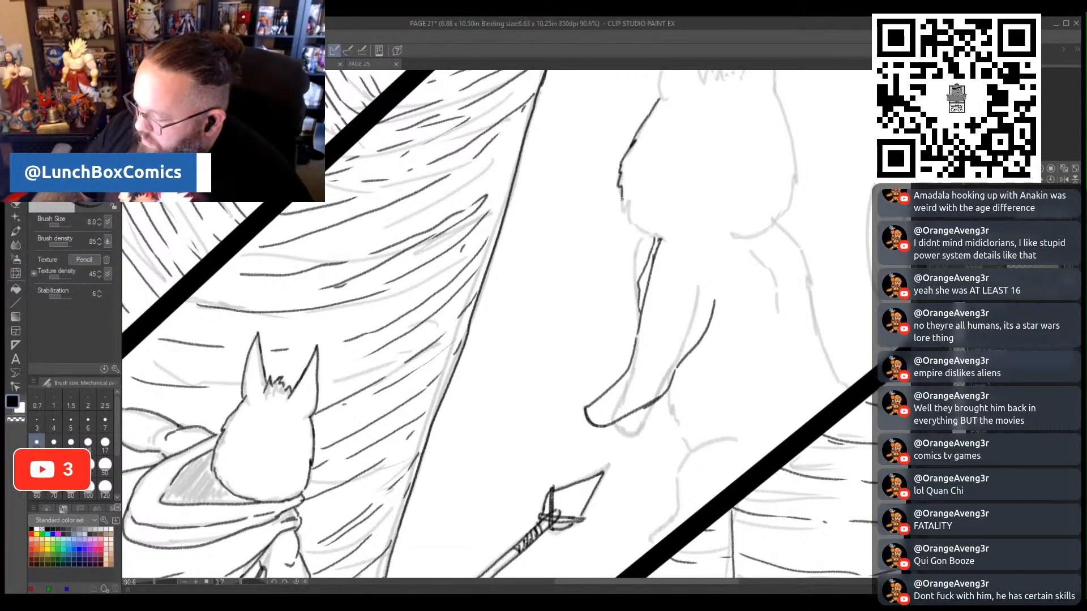
drag(629, 219, 656, 236)
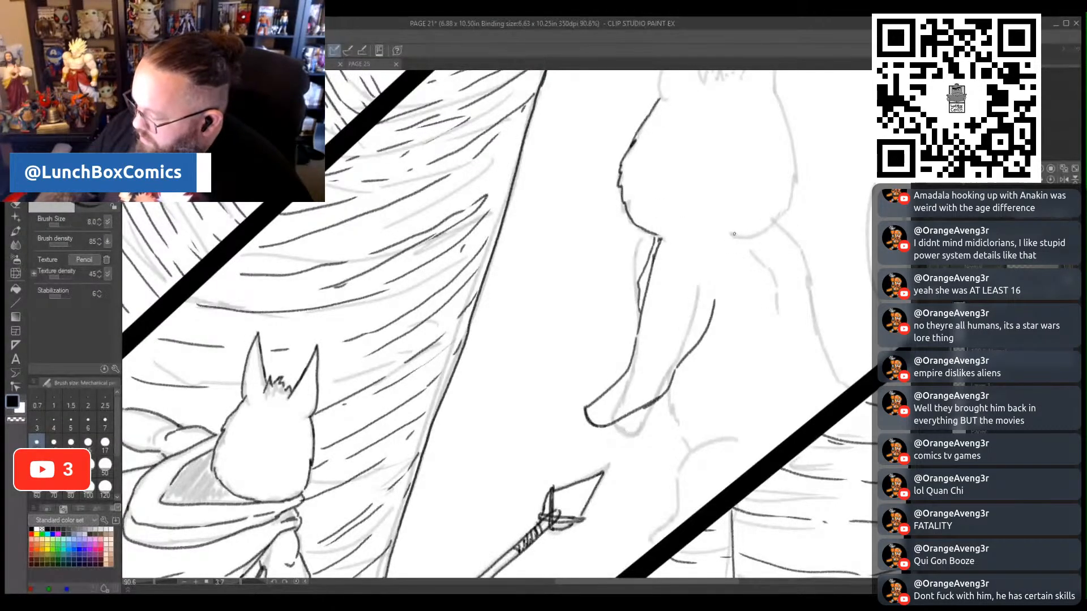
drag(752, 251, 782, 269)
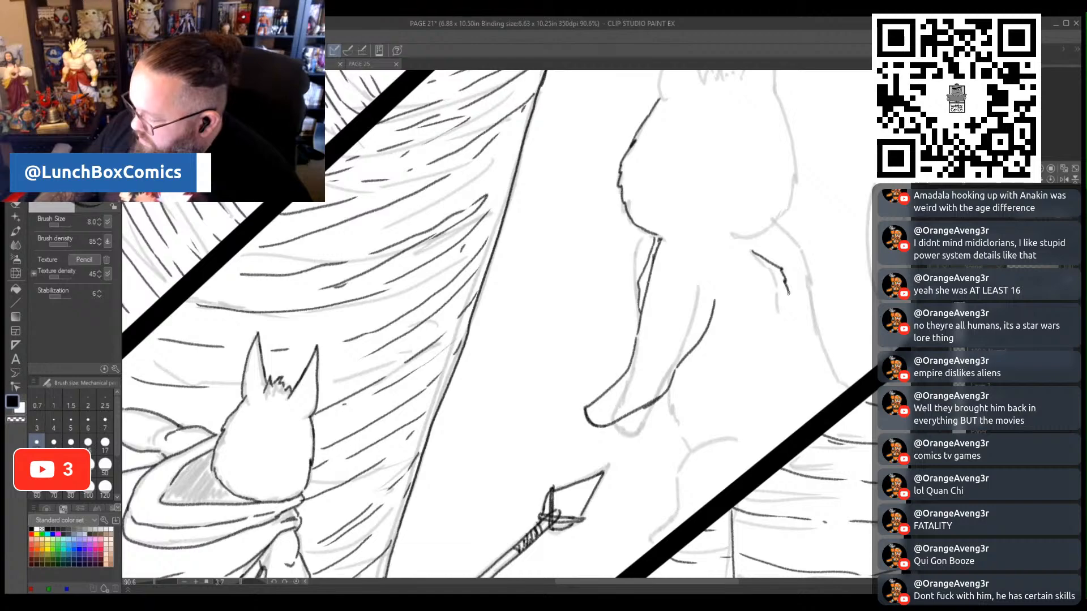
mouse_move(670, 386)
mouse_down()
mouse_move(682, 438)
mouse_move(716, 438)
mouse_move(680, 469)
mouse_up()
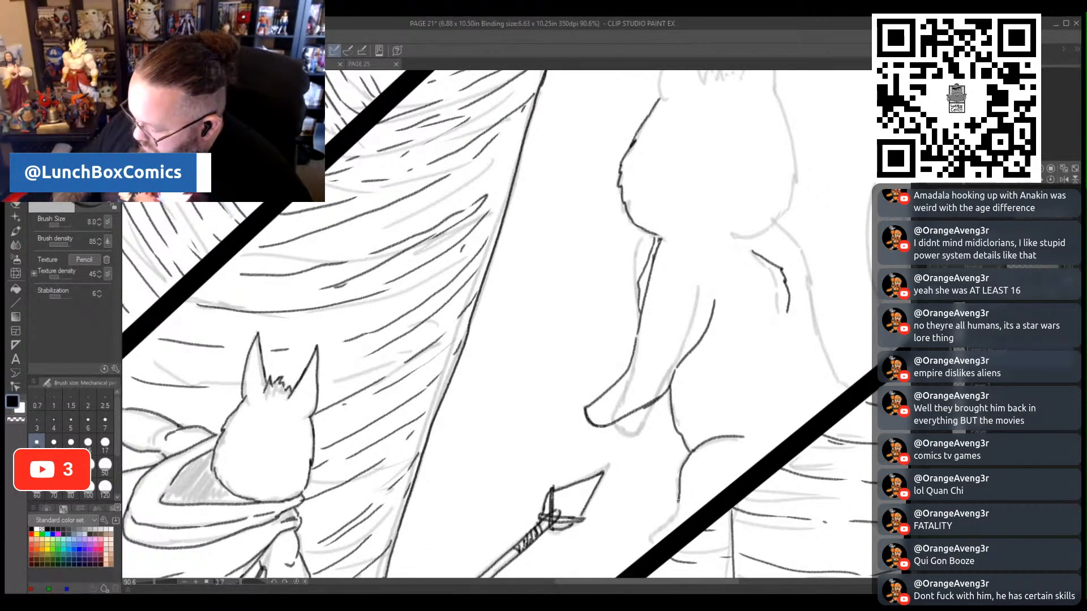
drag(630, 522, 628, 533)
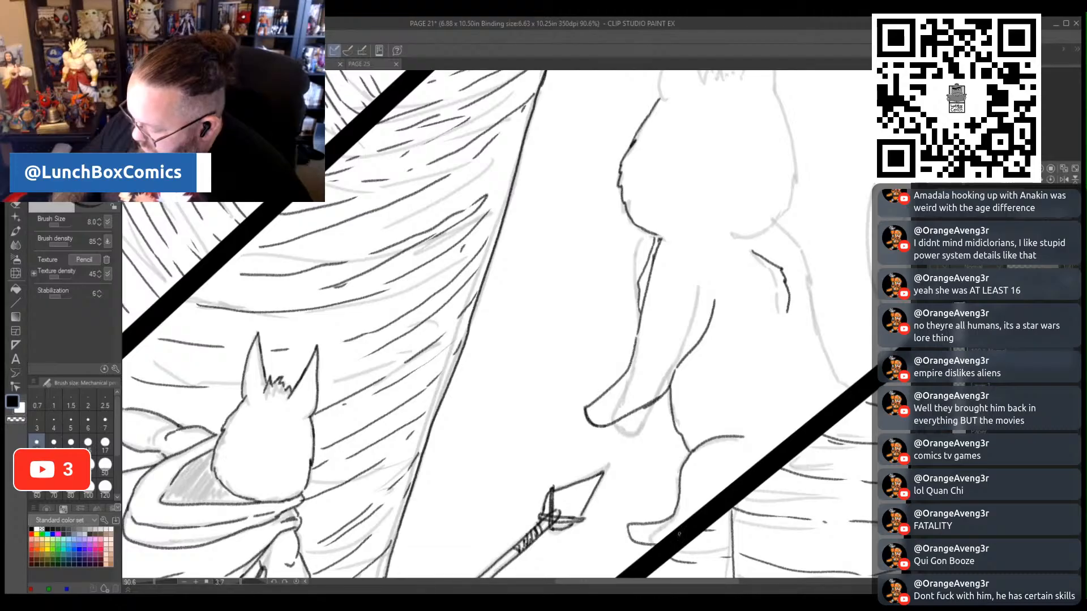
- Ink the cat figure's furry back from the base of the head down to the diagonal panel border
drag(590, 583, 658, 580)
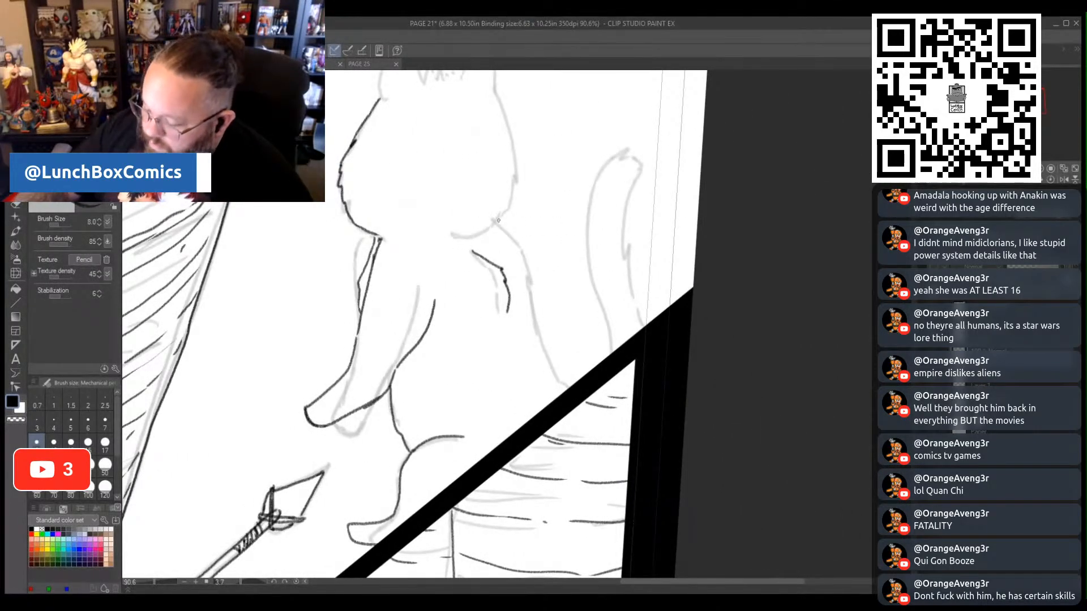
mouse_move(536, 262)
mouse_down()
mouse_move(538, 321)
mouse_move(561, 374)
mouse_up()
drag(543, 335, 573, 385)
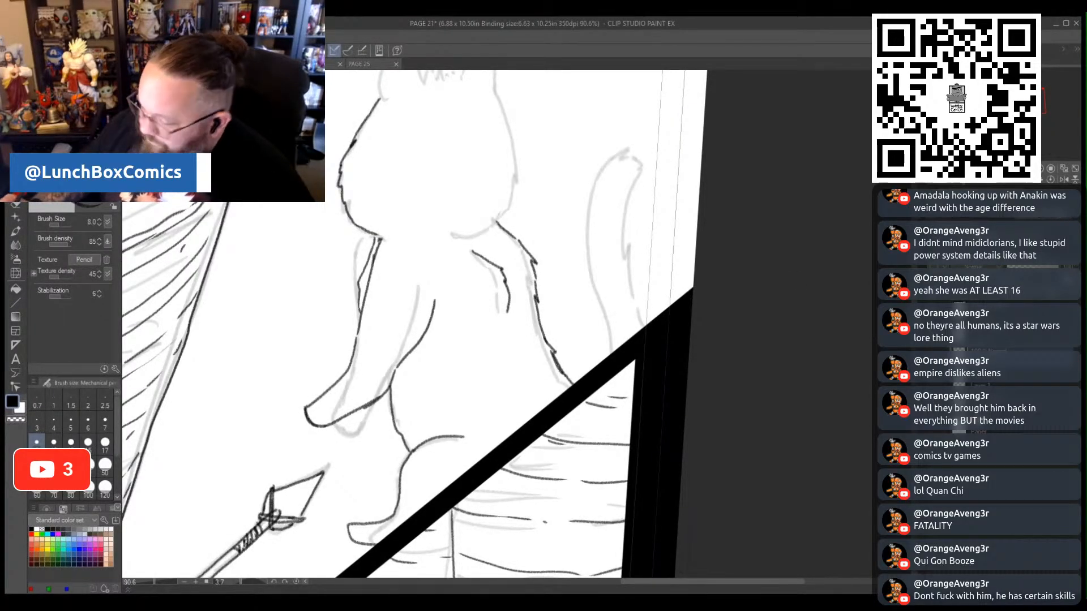
- Ink the cat figure's two pointed ears, the jagged hair tuft between them and the tail-facing side of its head
scroll(498, 323, up, 1)
scroll(418, 323, up, 5)
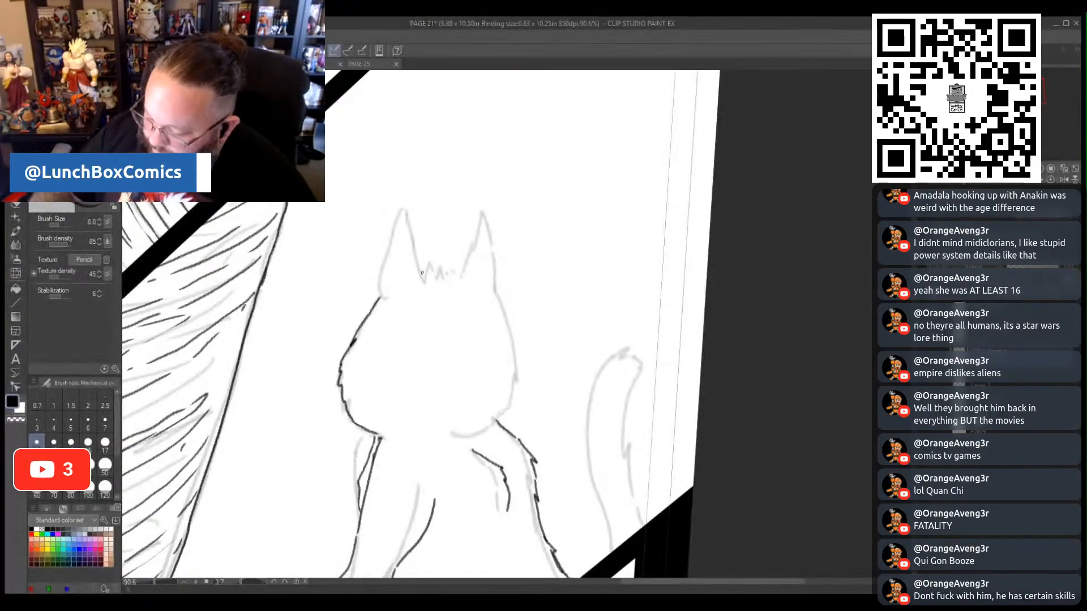
mouse_move(413, 244)
mouse_down()
mouse_move(424, 280)
mouse_move(405, 207)
mouse_move(380, 294)
mouse_move(427, 262)
mouse_move(442, 274)
mouse_up()
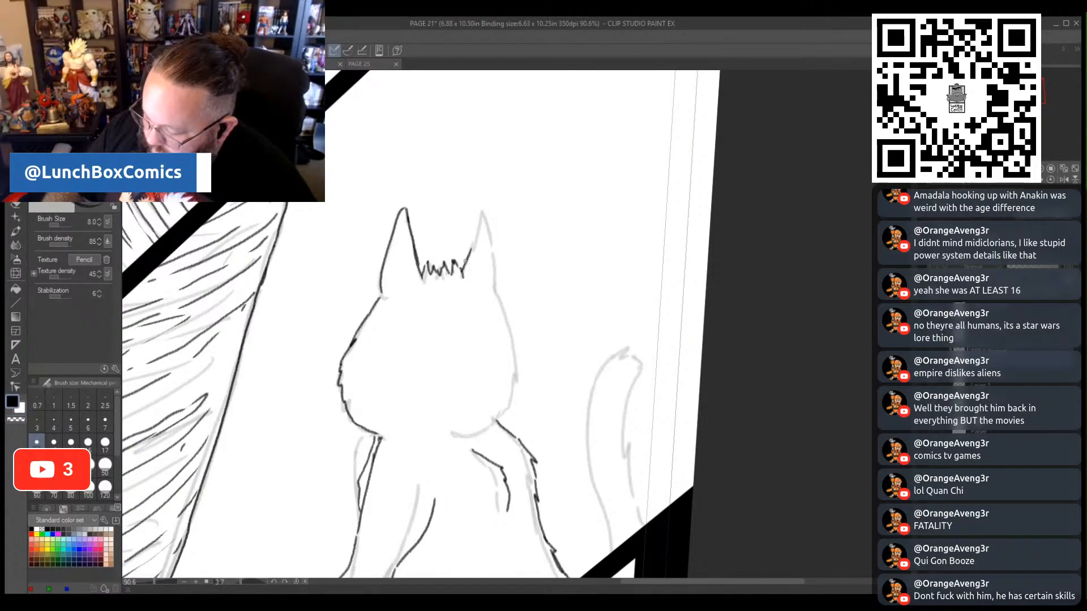
drag(481, 213, 495, 250)
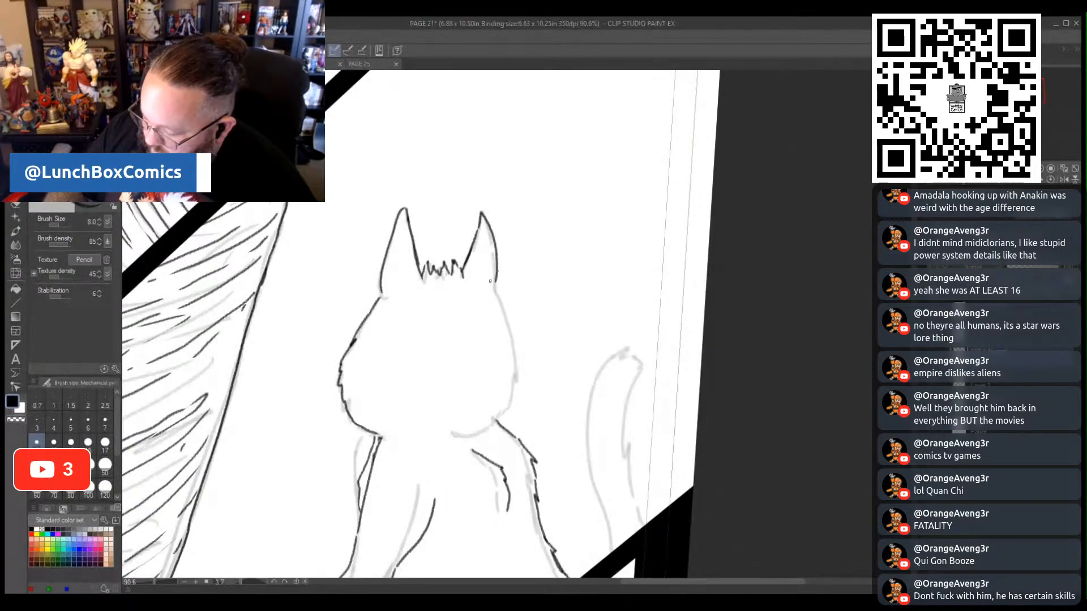
drag(497, 300, 517, 354)
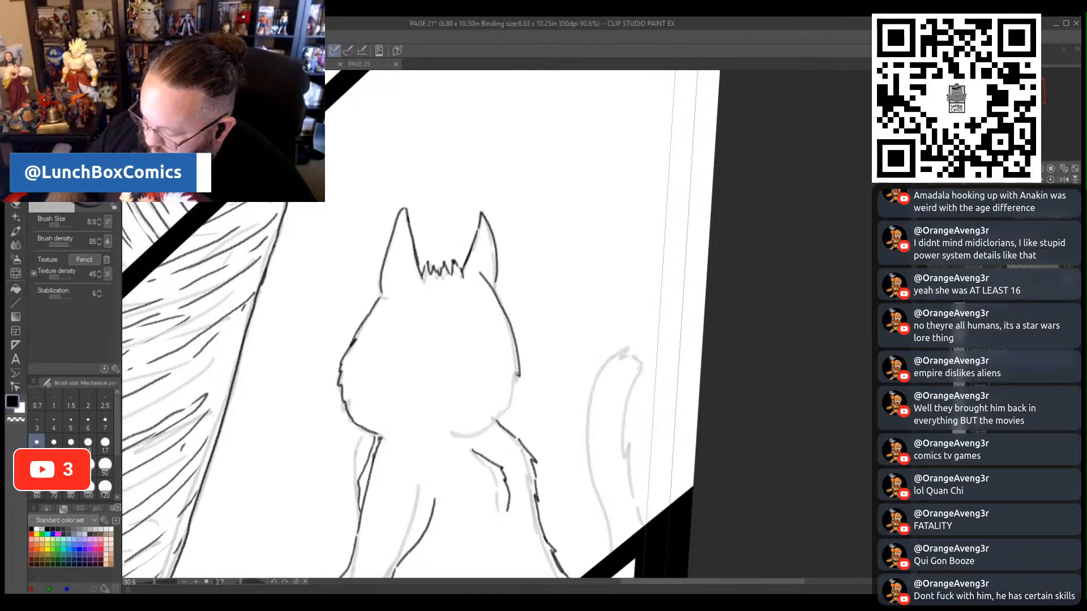
drag(514, 399, 465, 437)
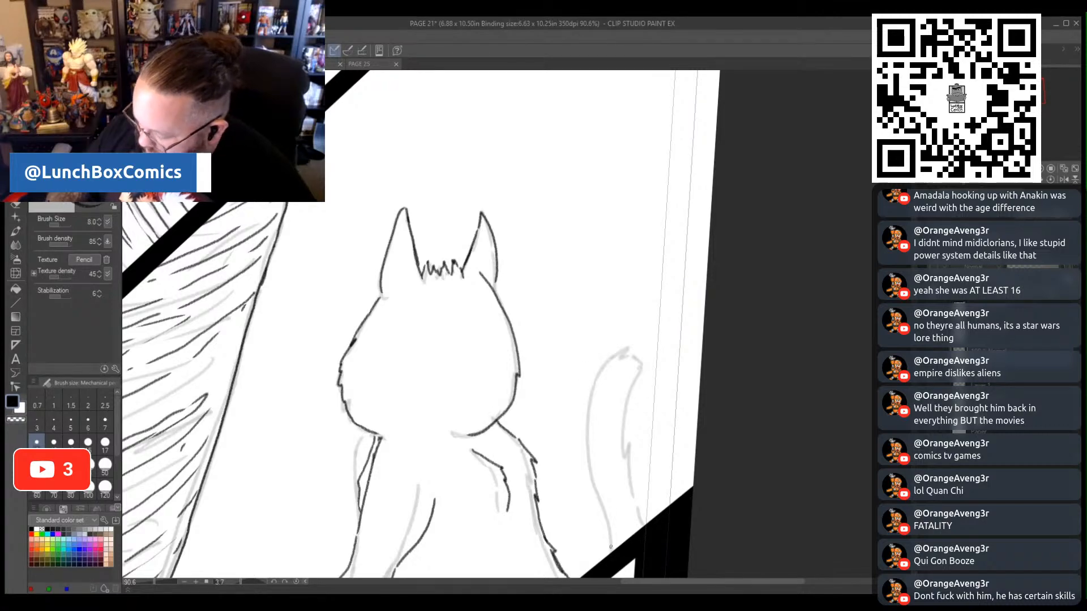
mouse_move(610, 553)
mouse_down()
mouse_move(589, 420)
mouse_move(602, 374)
mouse_move(627, 348)
mouse_move(646, 360)
mouse_move(623, 442)
mouse_move(648, 524)
mouse_up()
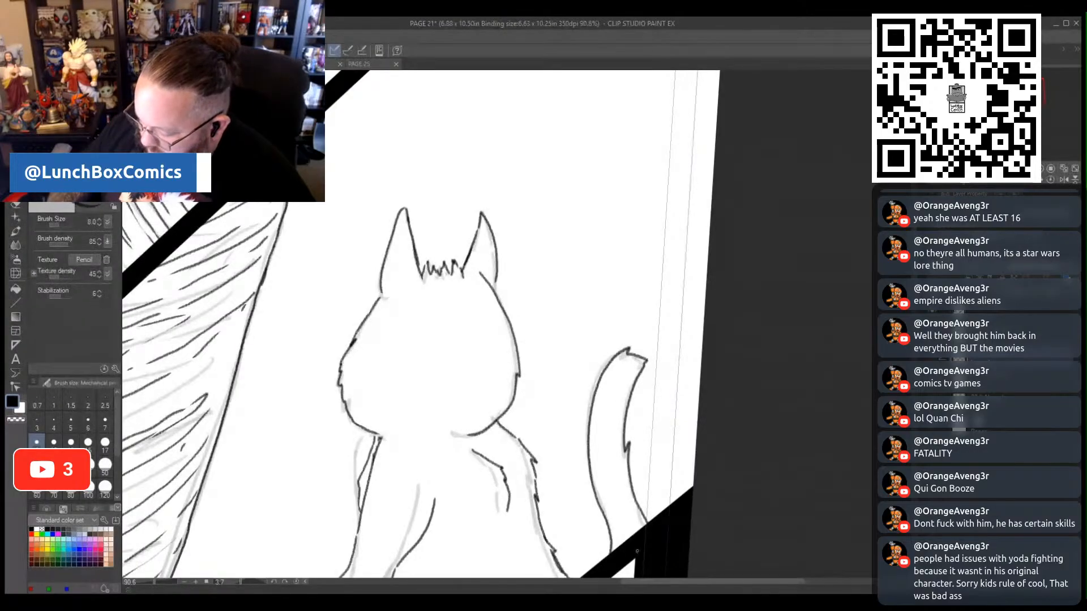
key(ctrl+z)
key(ctrl+z)
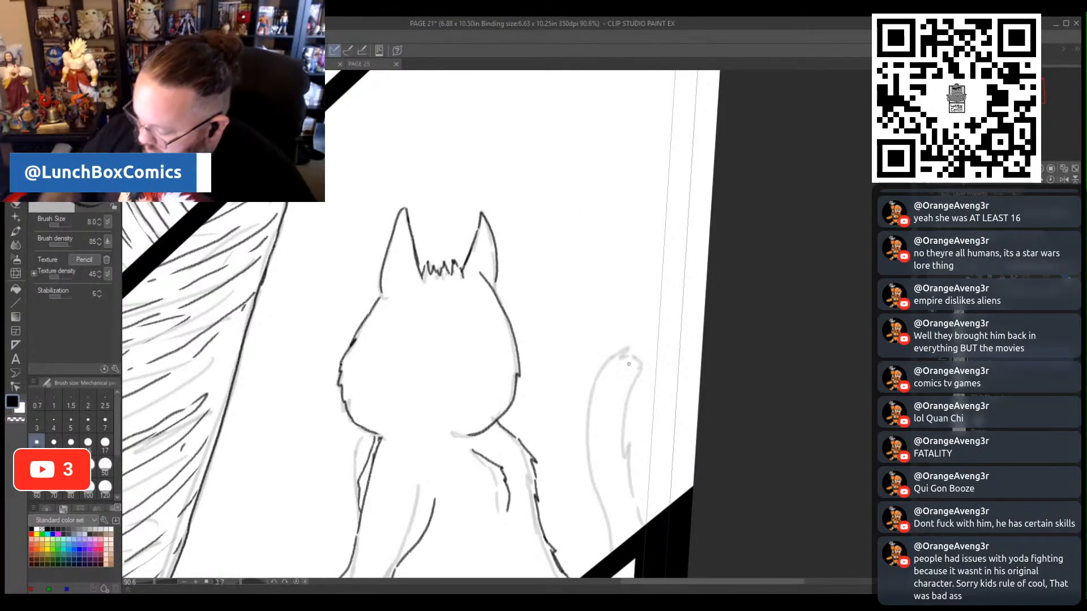
- Ink the cat figure's curved tail down to the panel border and erase the extra inner line on its upper arm
mouse_move(610, 535)
mouse_down()
mouse_move(589, 451)
mouse_move(592, 396)
mouse_move(631, 347)
mouse_move(643, 360)
mouse_move(625, 440)
mouse_move(632, 492)
mouse_up()
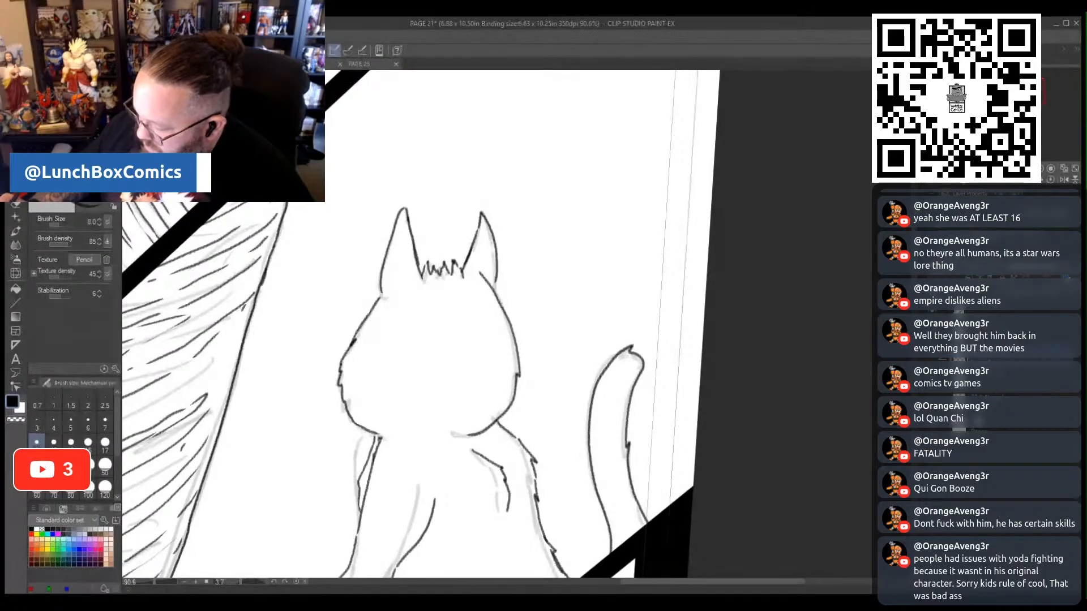
scroll(766, 397, down, 8)
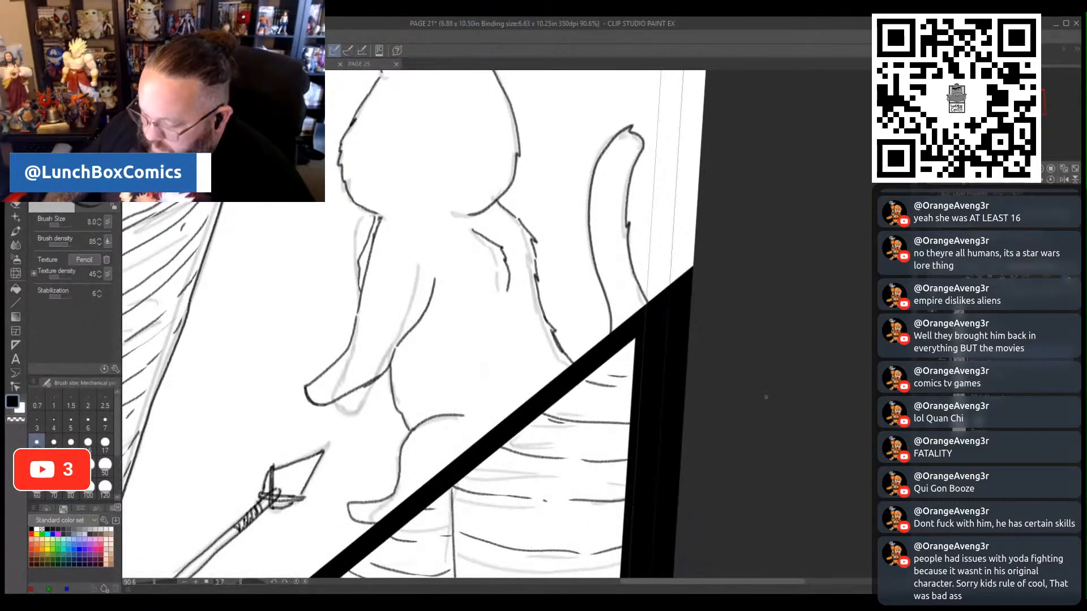
drag(643, 583, 570, 582)
drag(156, 582, 150, 581)
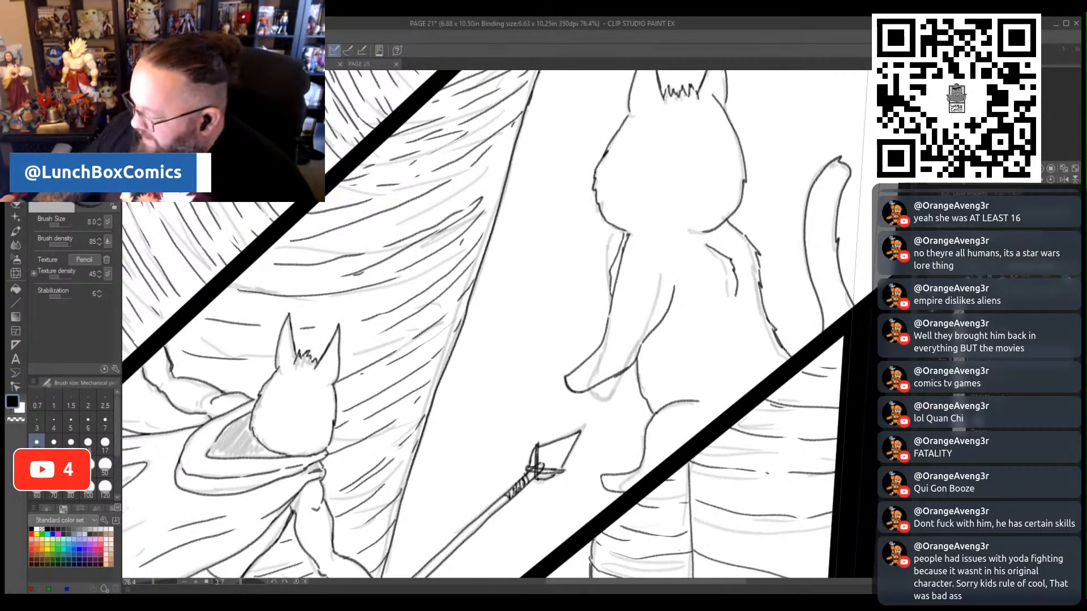
scroll(558, 324, up, 1)
scroll(502, 408, up, 3)
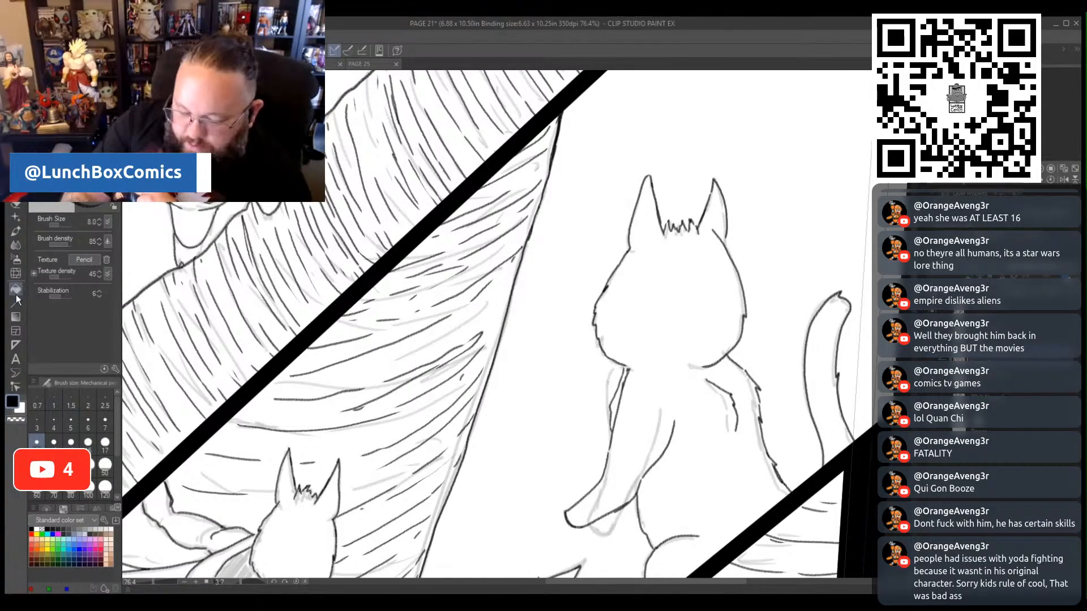
key(p)
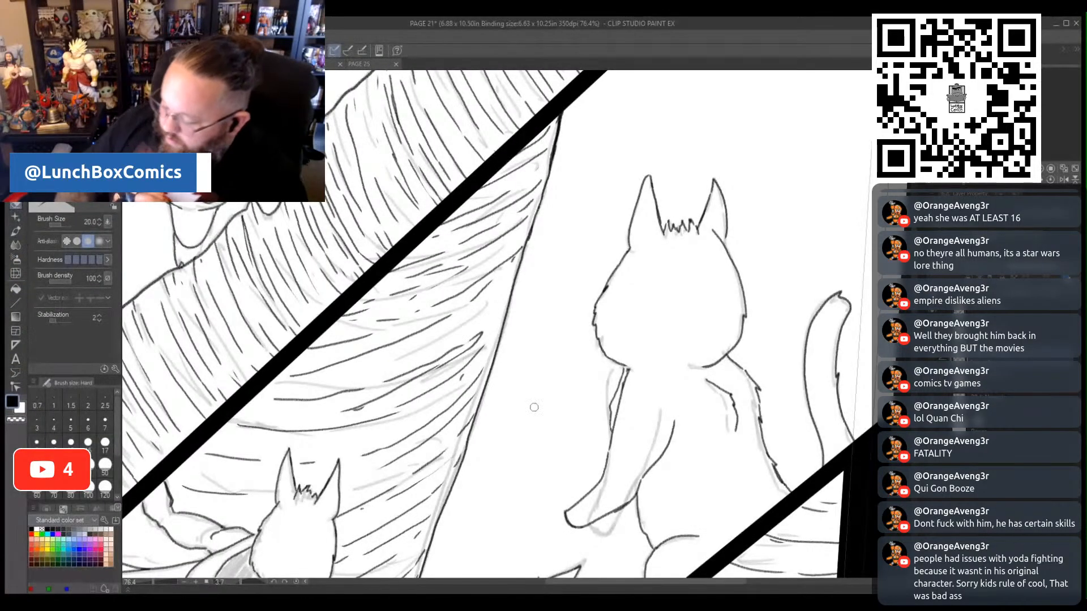
drag(626, 383, 618, 413)
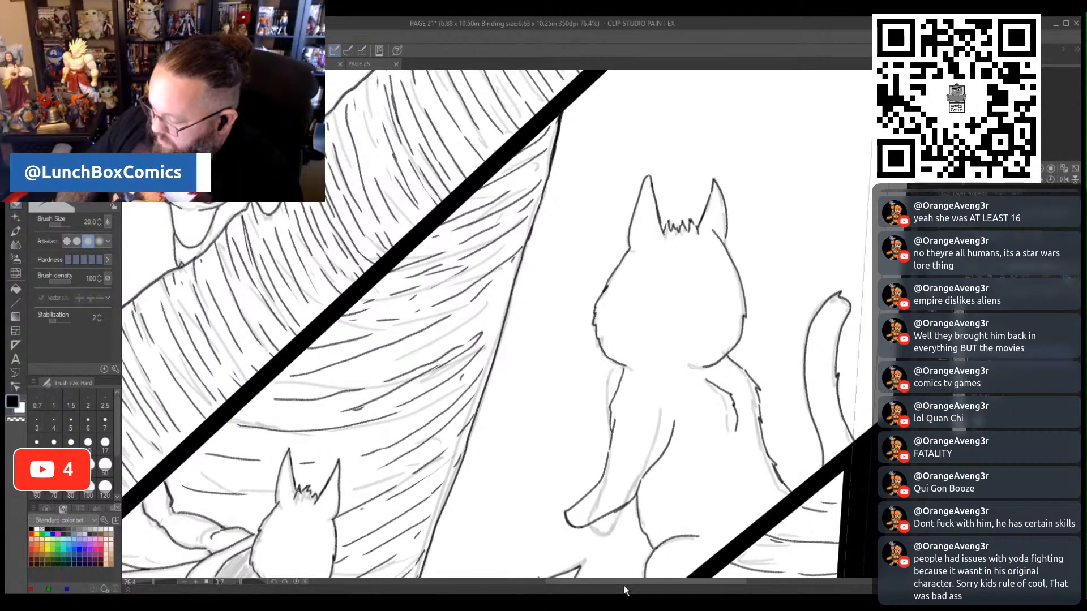
drag(158, 583, 146, 581)
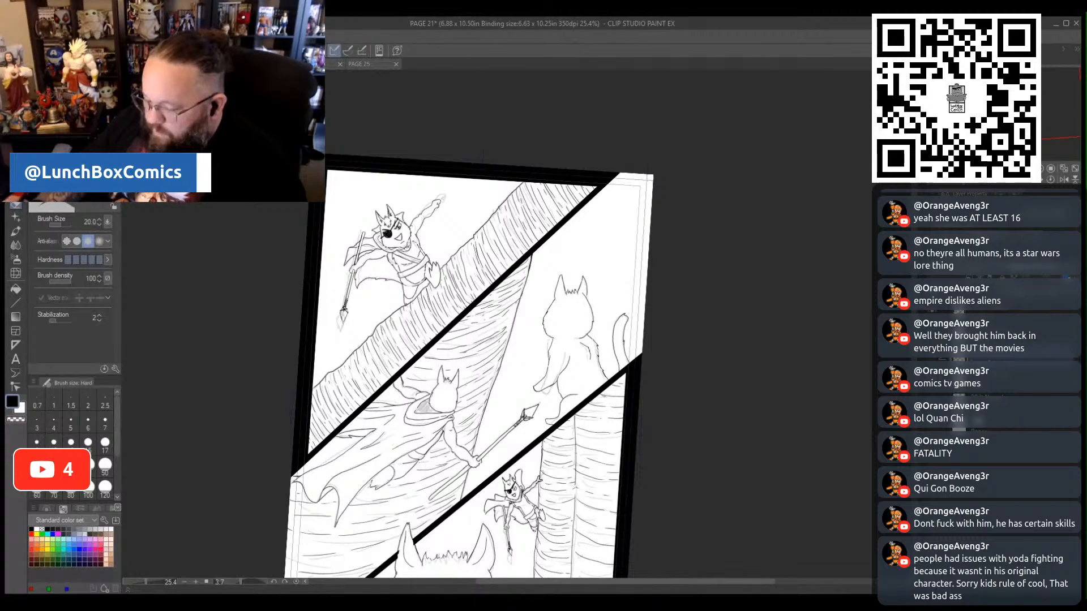
drag(144, 584, 152, 583)
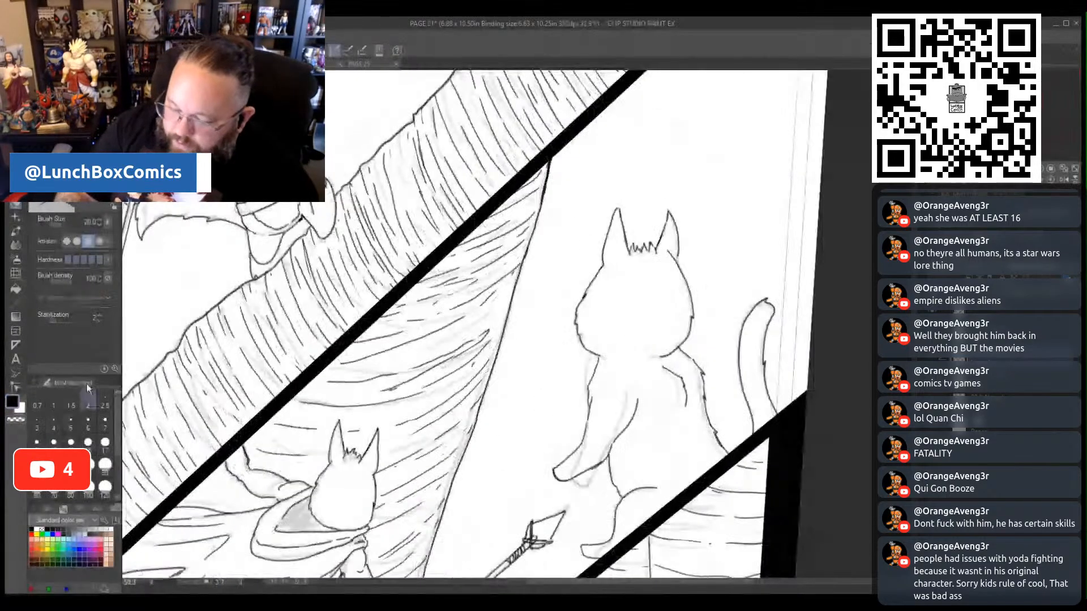
click(16, 192)
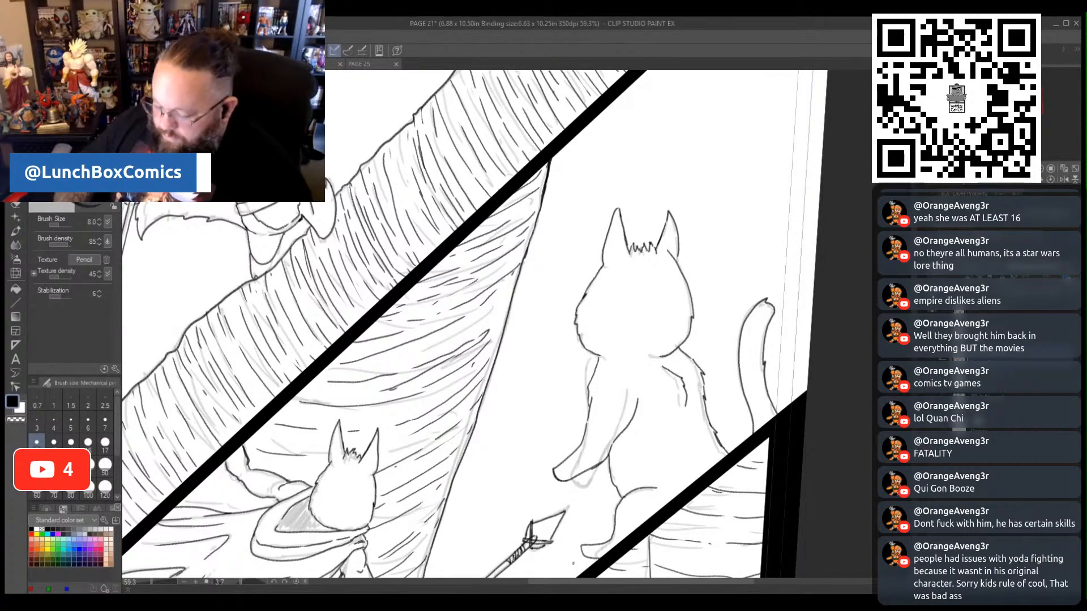
scroll(653, 431, down, 5)
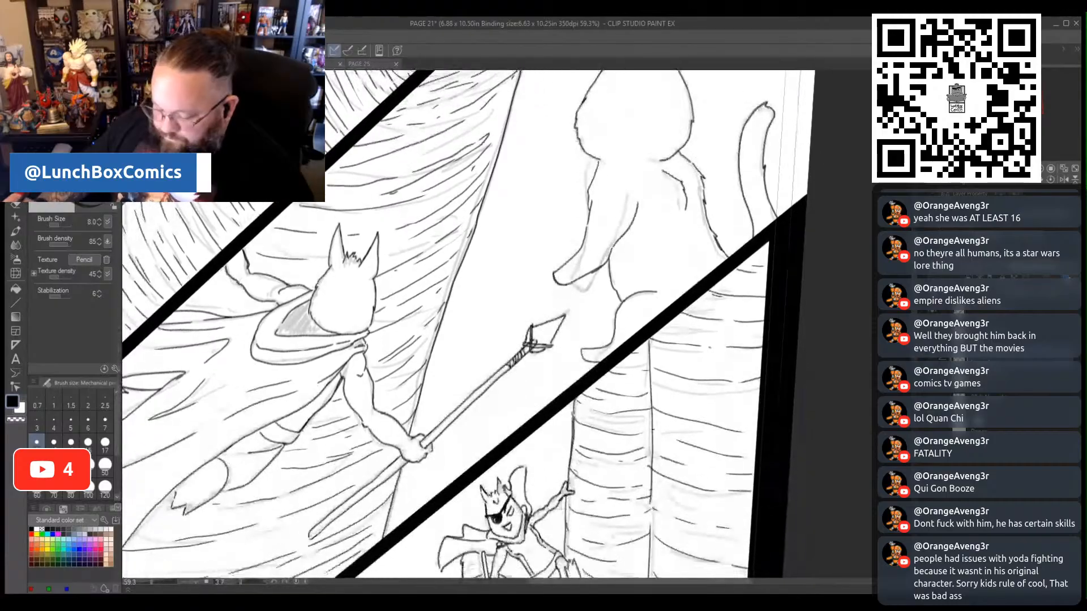
scroll(467, 326, down, 5)
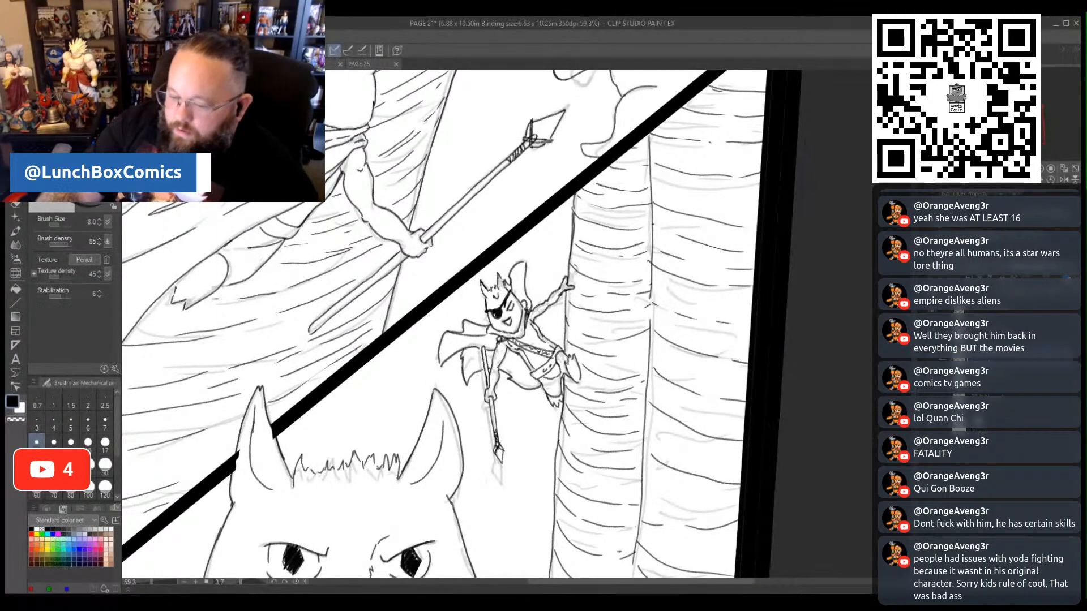
key(e)
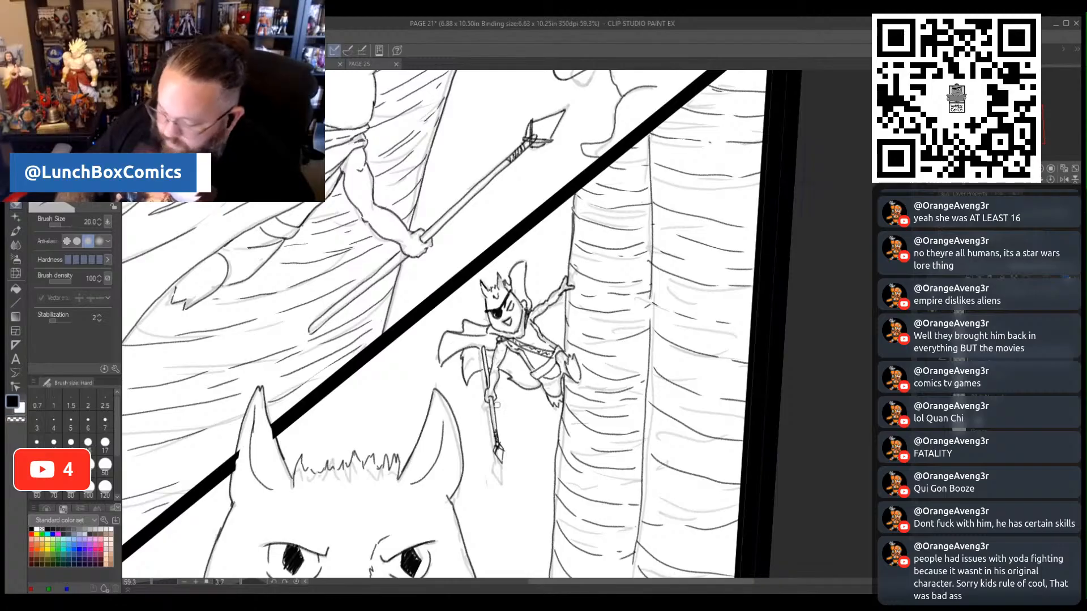
click(88, 442)
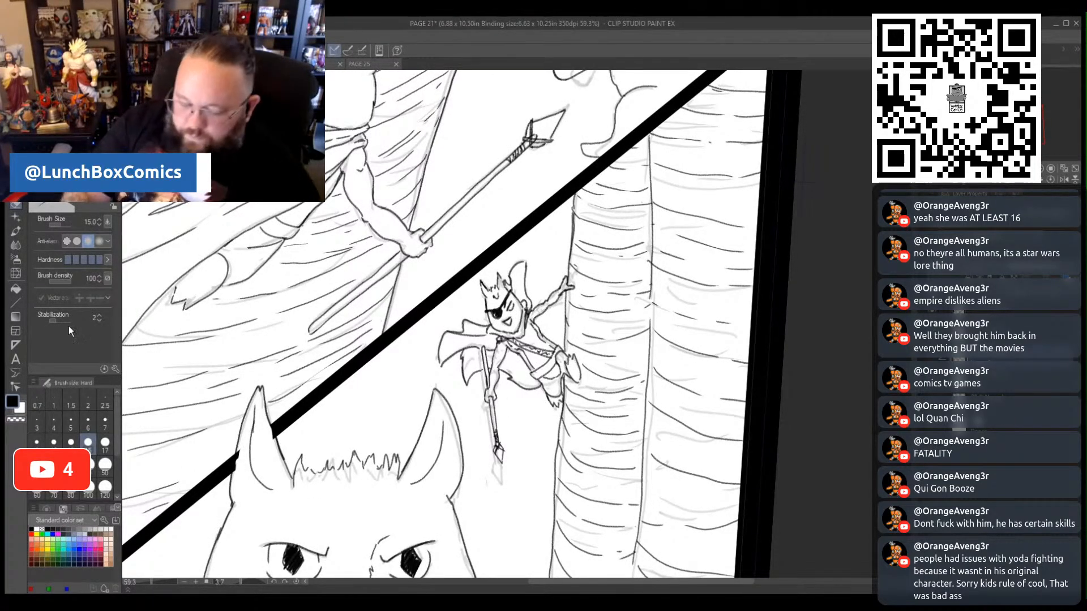
key(p)
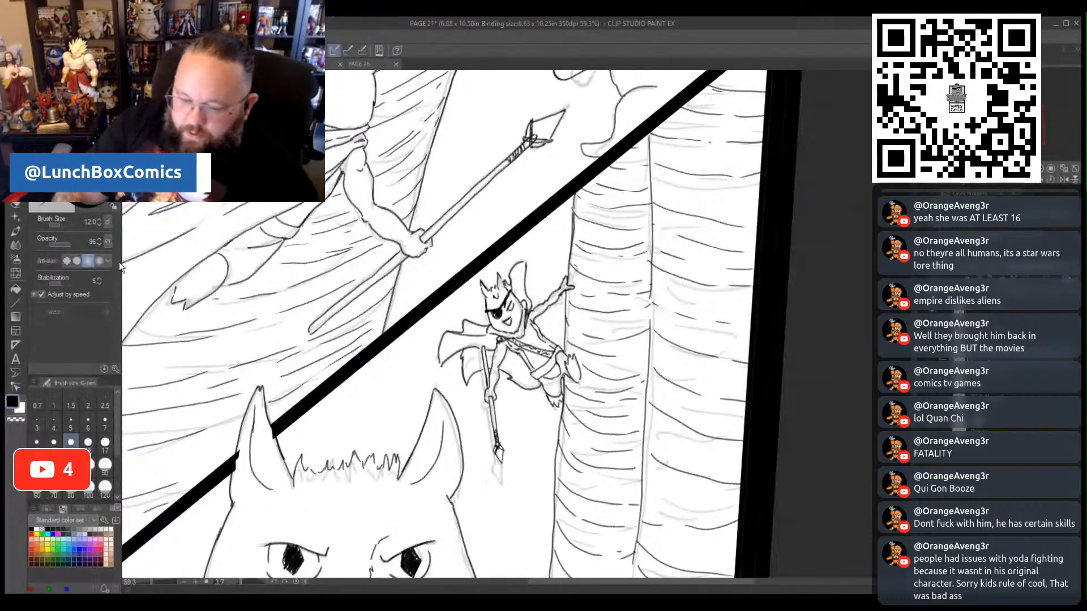
key(p)
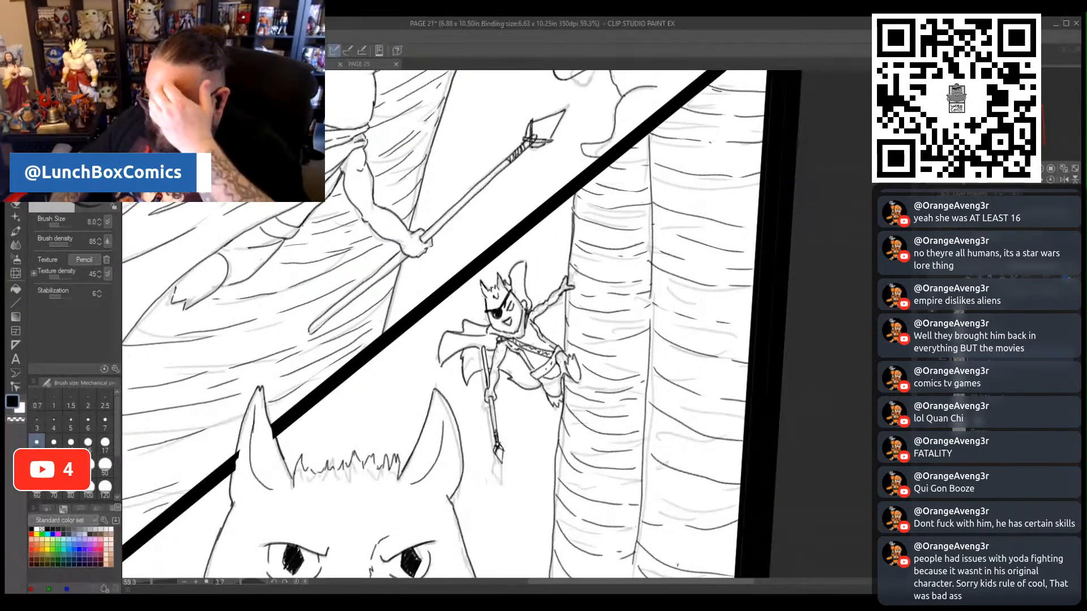
- Ink the frown crease between the close-up cat's eye and nose, on the side nearer the diagonal border
scroll(677, 564, down, 5)
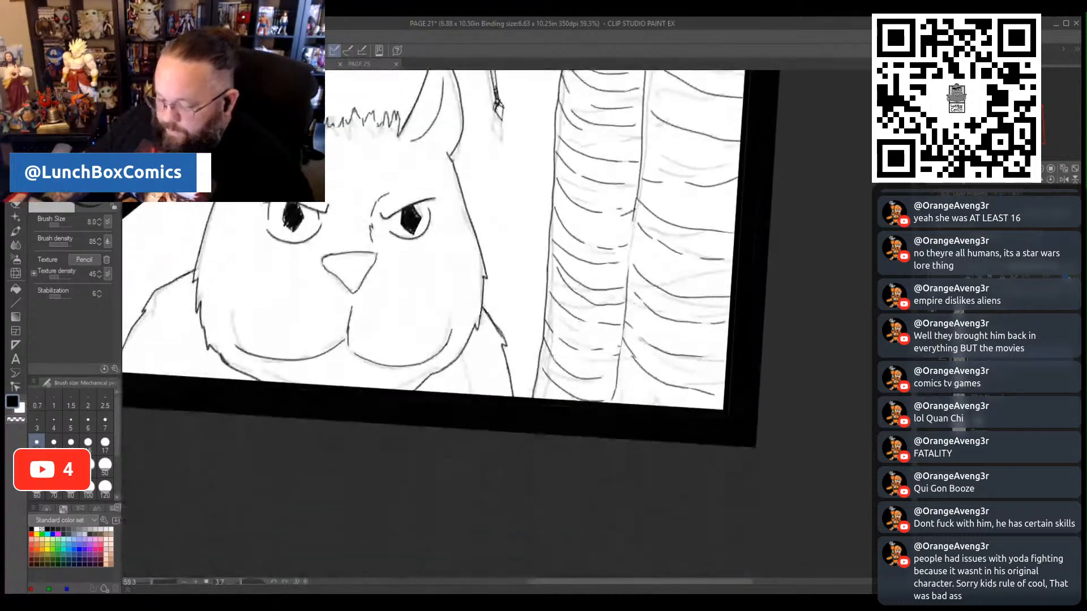
scroll(557, 523, up, 1)
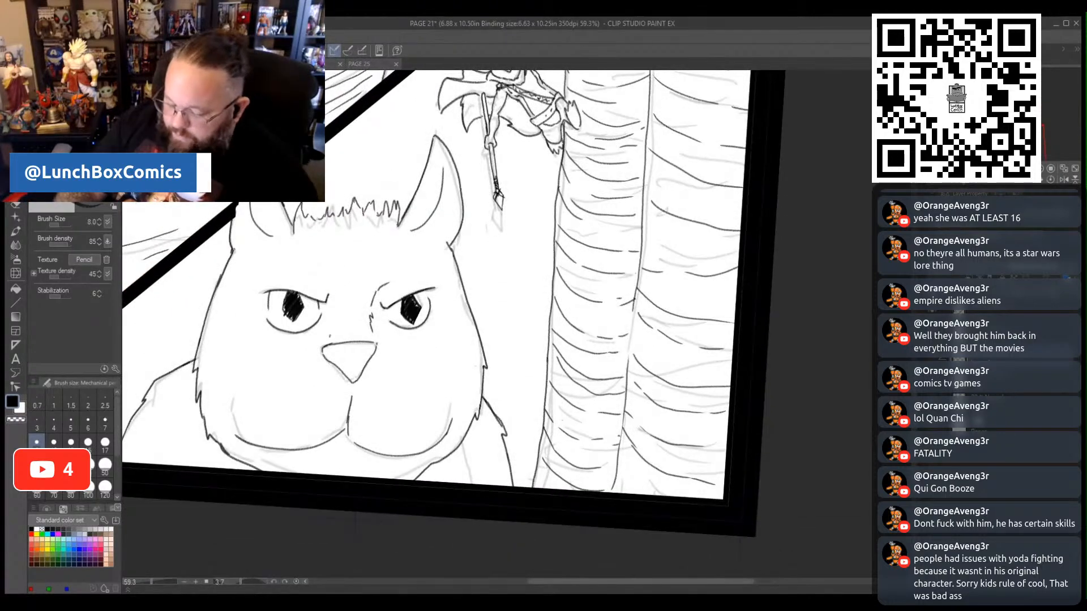
drag(336, 310, 327, 283)
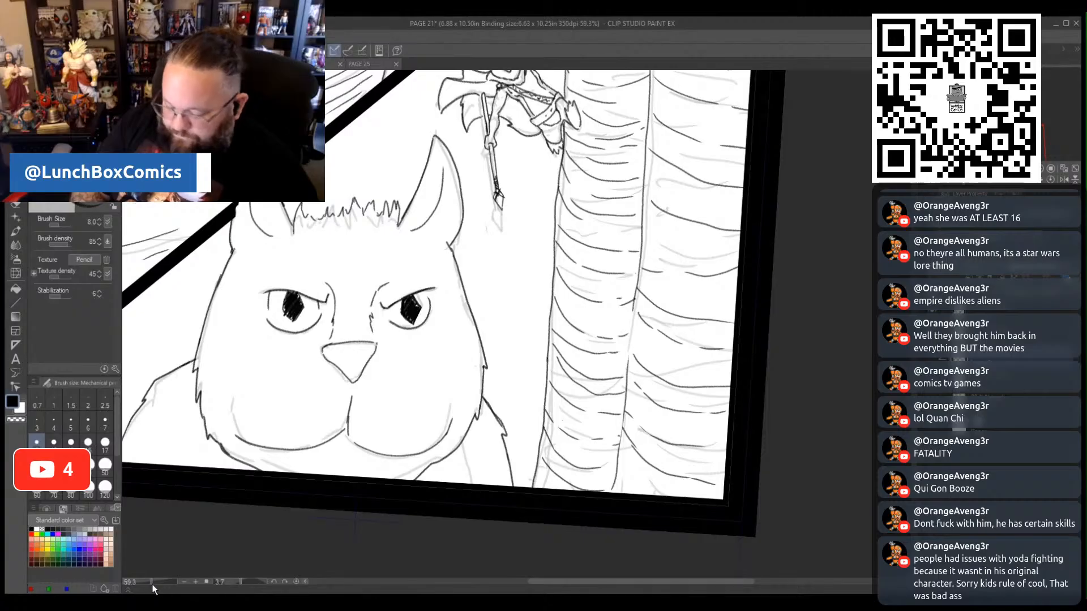
- Ink long whiskers fanning outward from both cheeks of the close-up cat in the last panel
drag(152, 584, 148, 586)
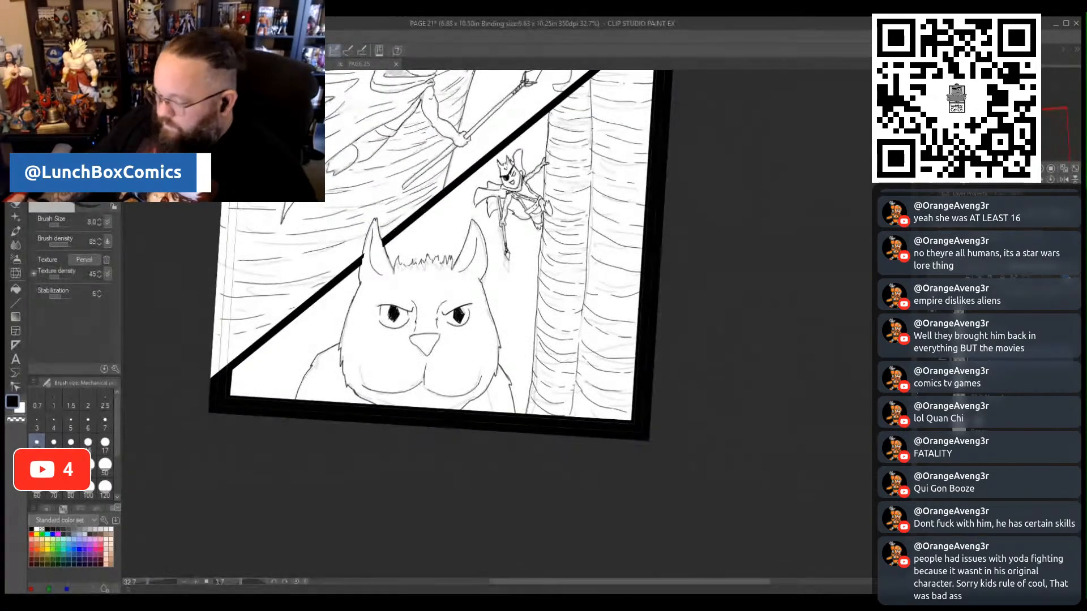
scroll(441, 317, up, 6)
scroll(441, 317, down, 6)
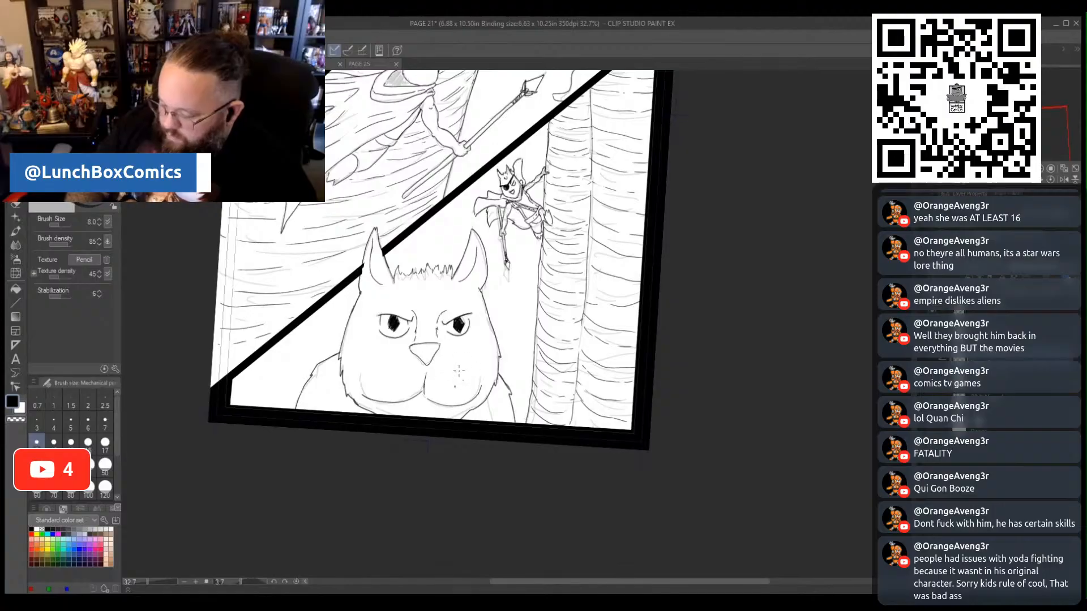
drag(456, 371, 515, 343)
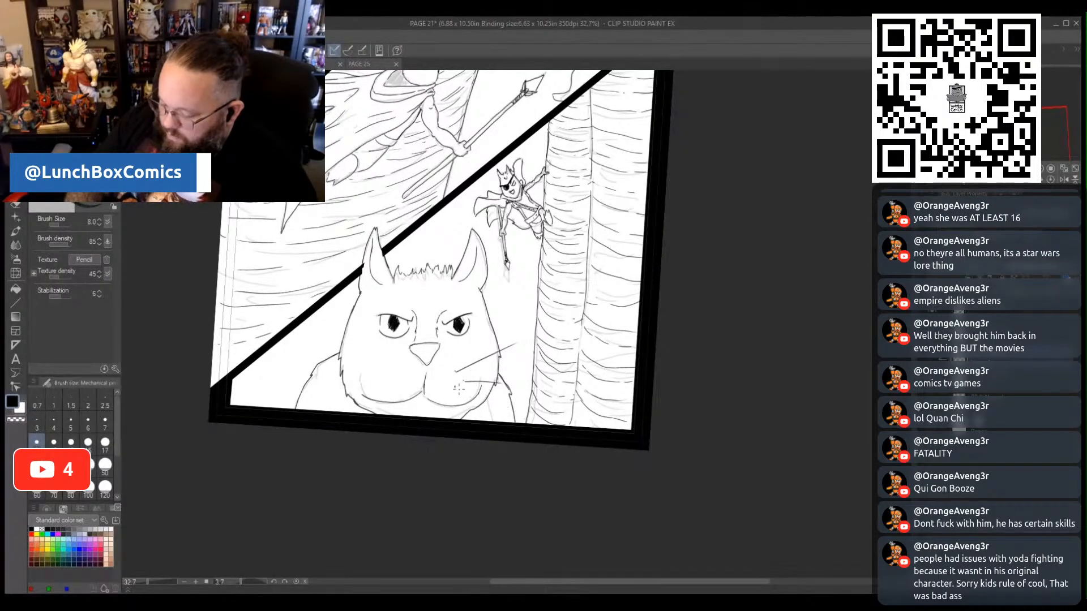
drag(460, 388, 505, 411)
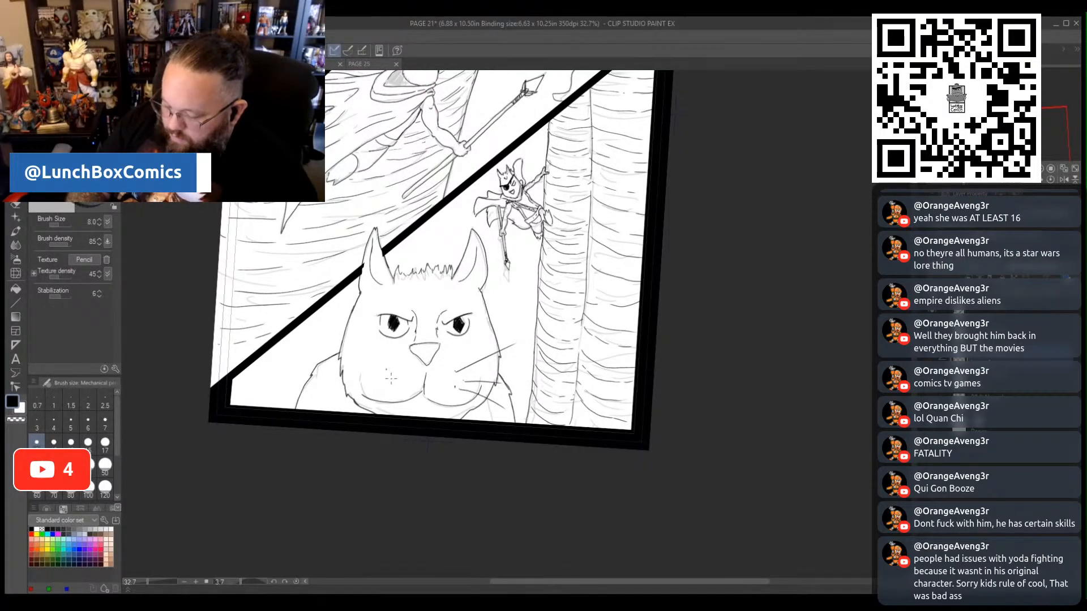
drag(387, 370, 318, 391)
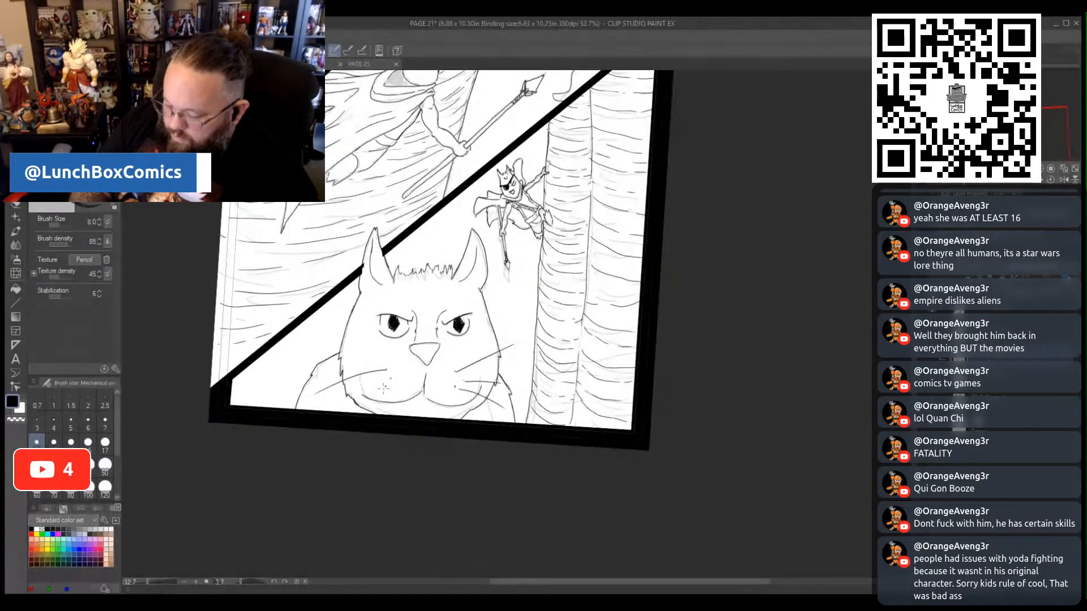
drag(388, 378, 327, 389)
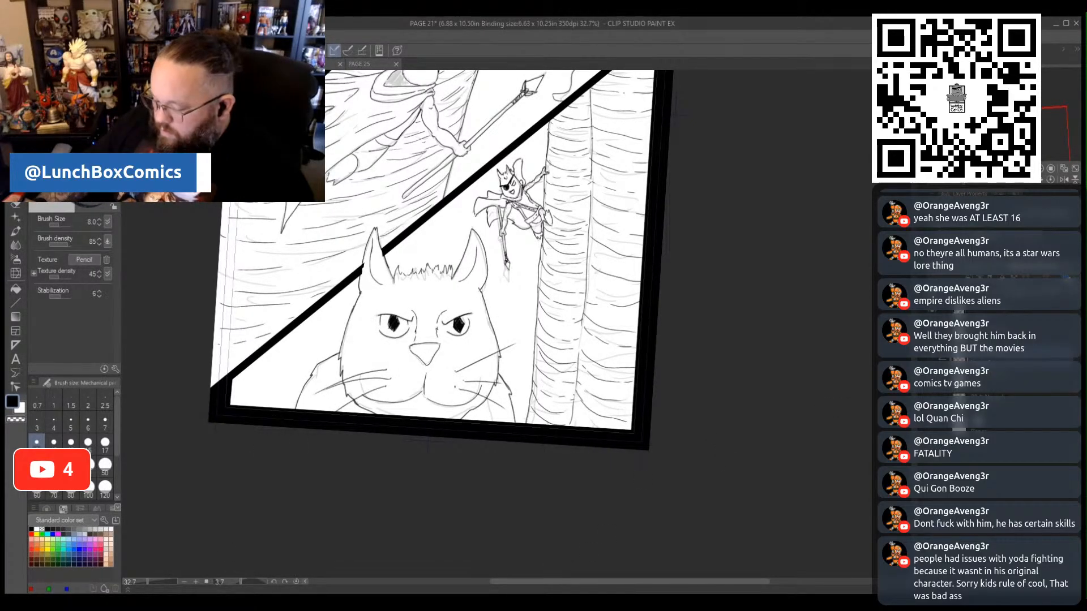
- Straighten the rotated canvas and examine the whole inked page across all three panels
scroll(682, 114, up, 10)
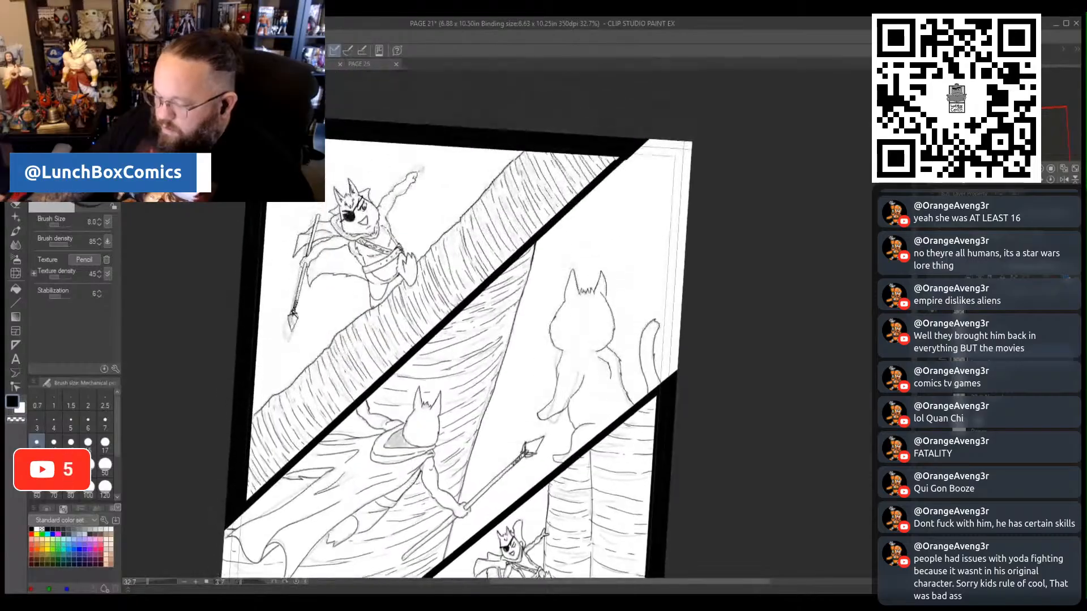
scroll(447, 322, down, 10)
scroll(447, 323, up, 2)
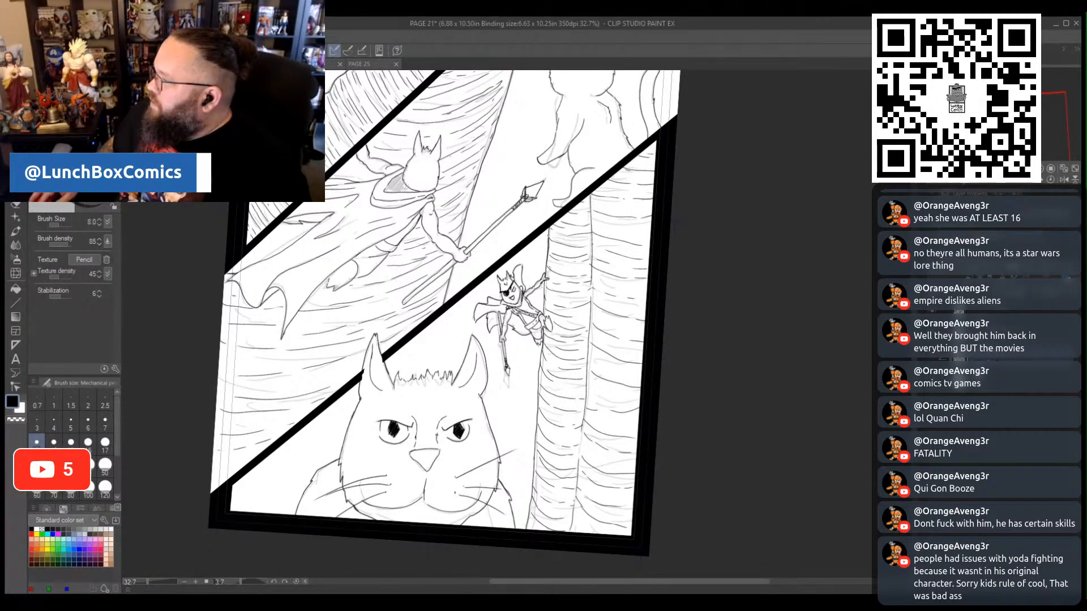
click(941, 359)
scroll(480, 354, down, 5)
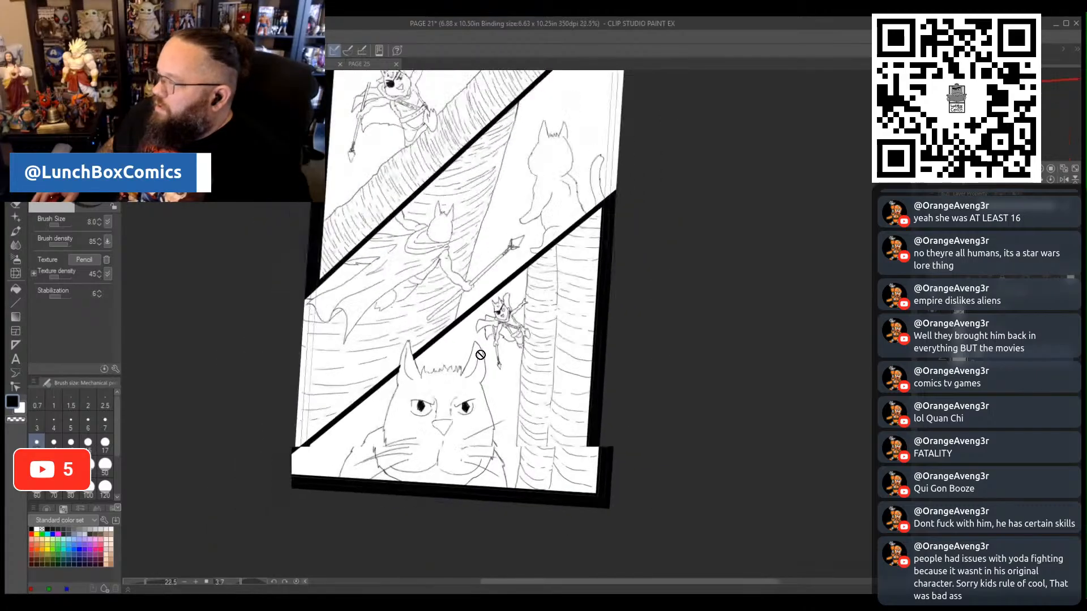
scroll(504, 415, up, 2)
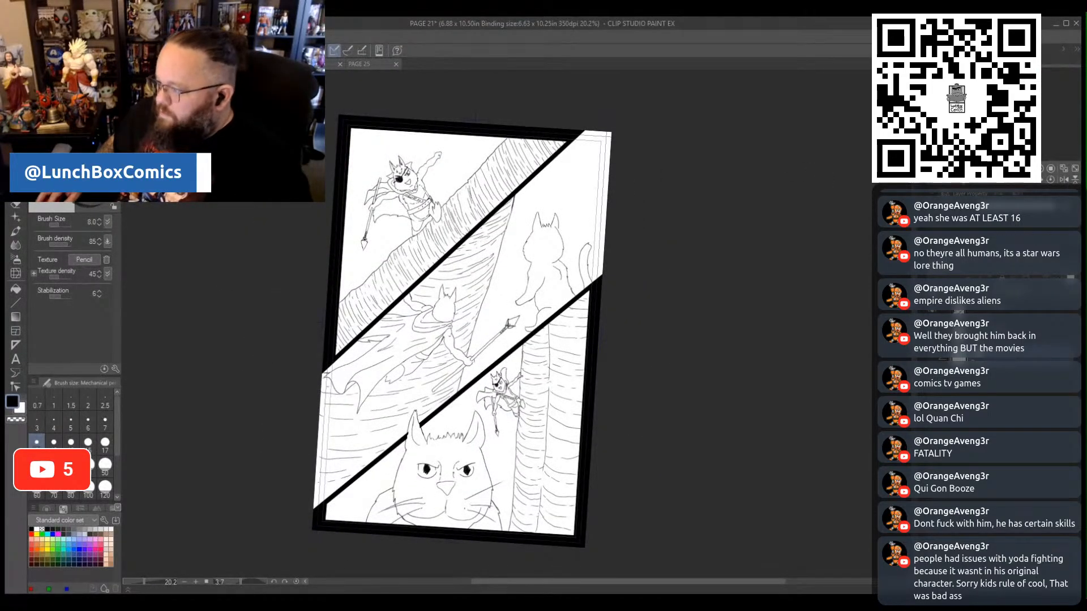
click(274, 581)
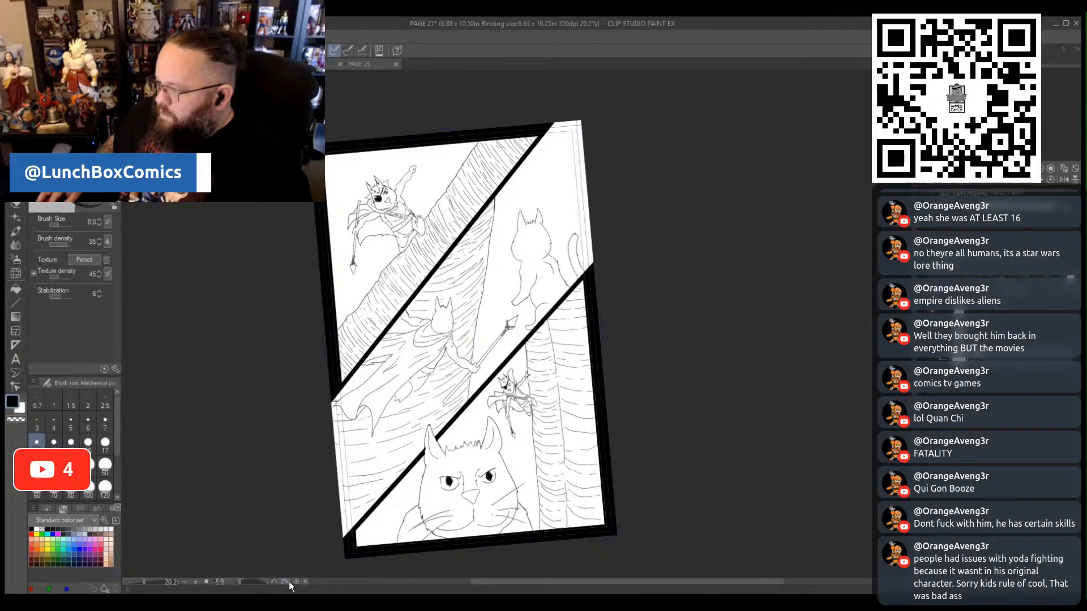
click(286, 581)
drag(583, 581, 544, 583)
scroll(724, 458, up, 1)
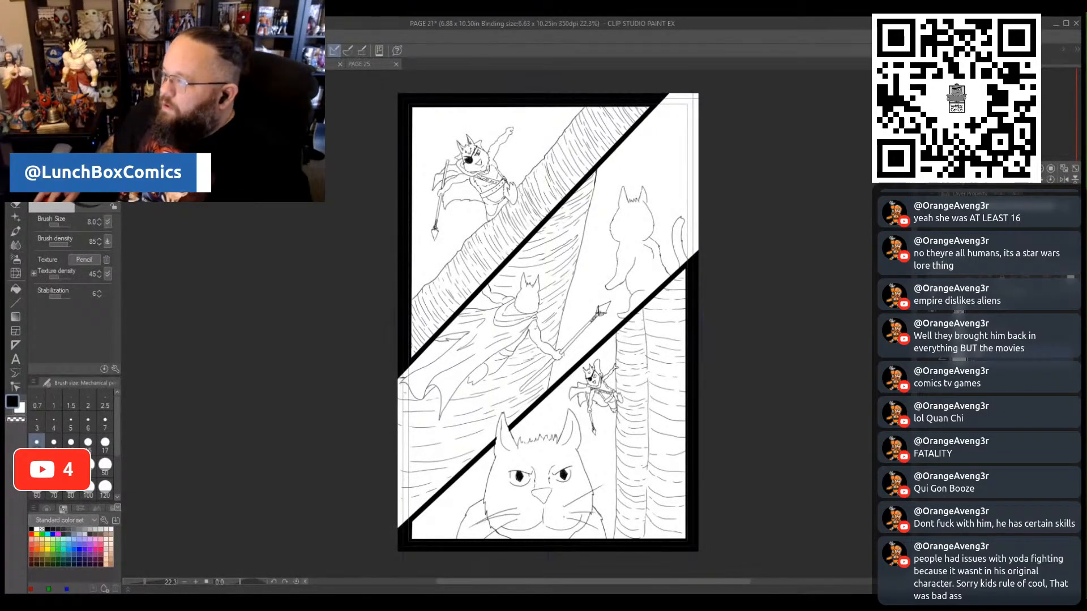
- Save page 21 and close it to continue with page 22
key(ctrl+s)
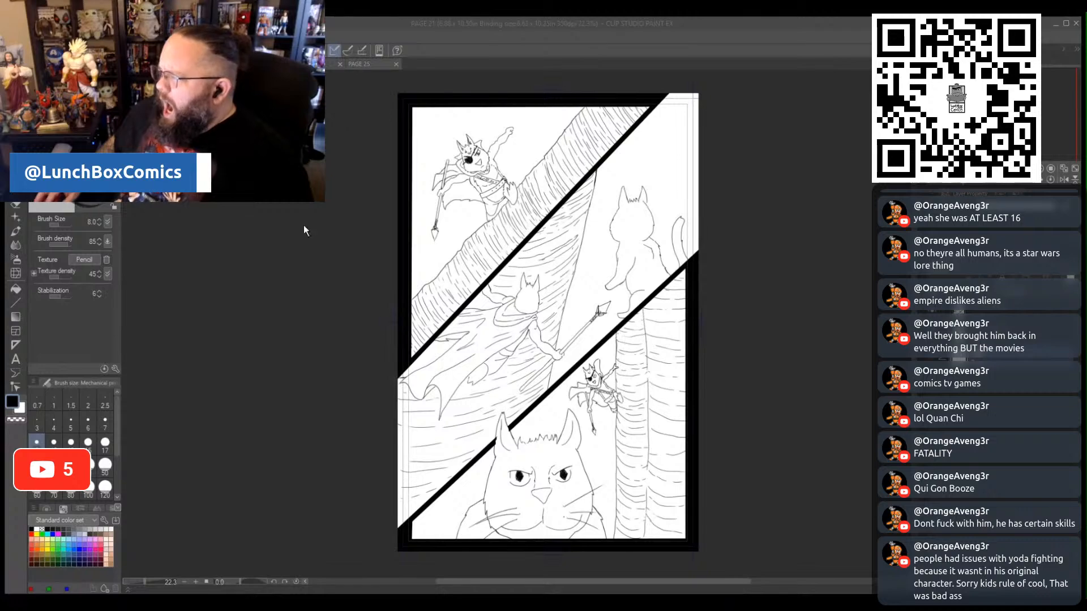
click(757, 509)
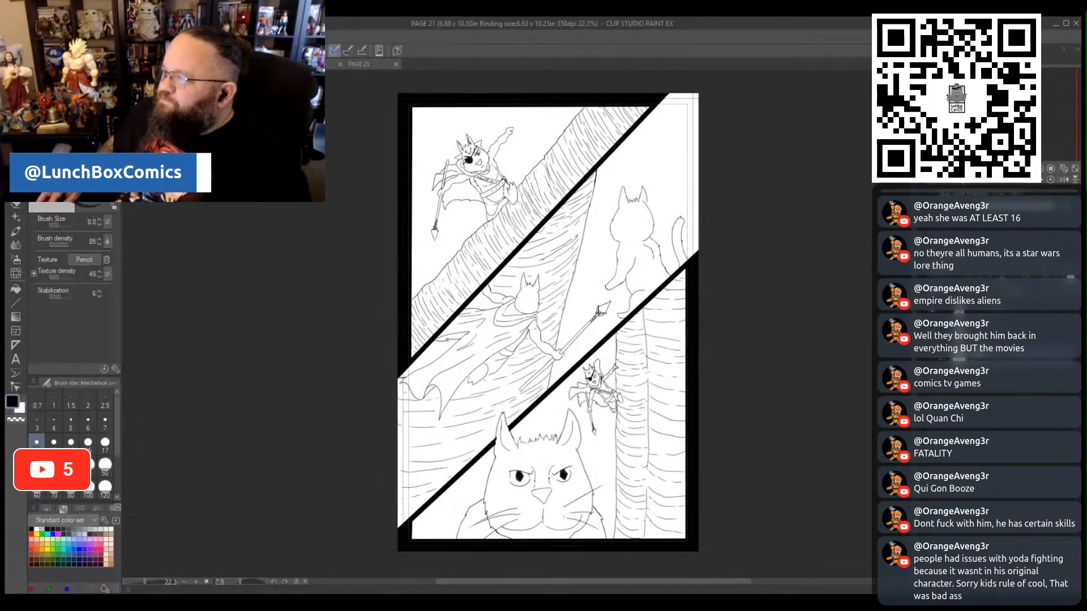
key(ctrl+w)
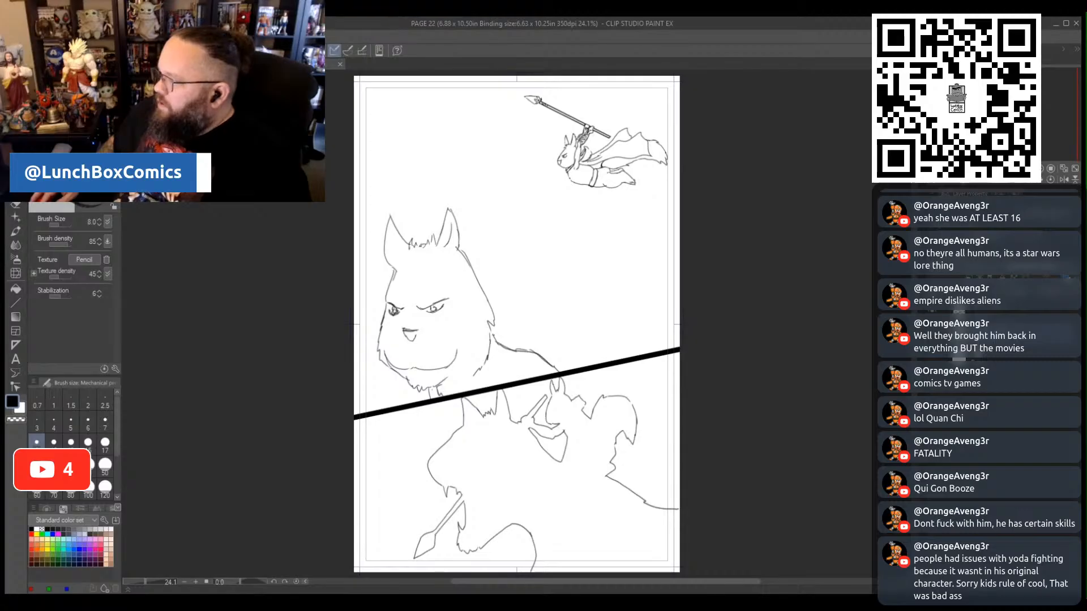
- Fade the page 22 sketch to light grey, keeping the diagonal panel border black
click(941, 289)
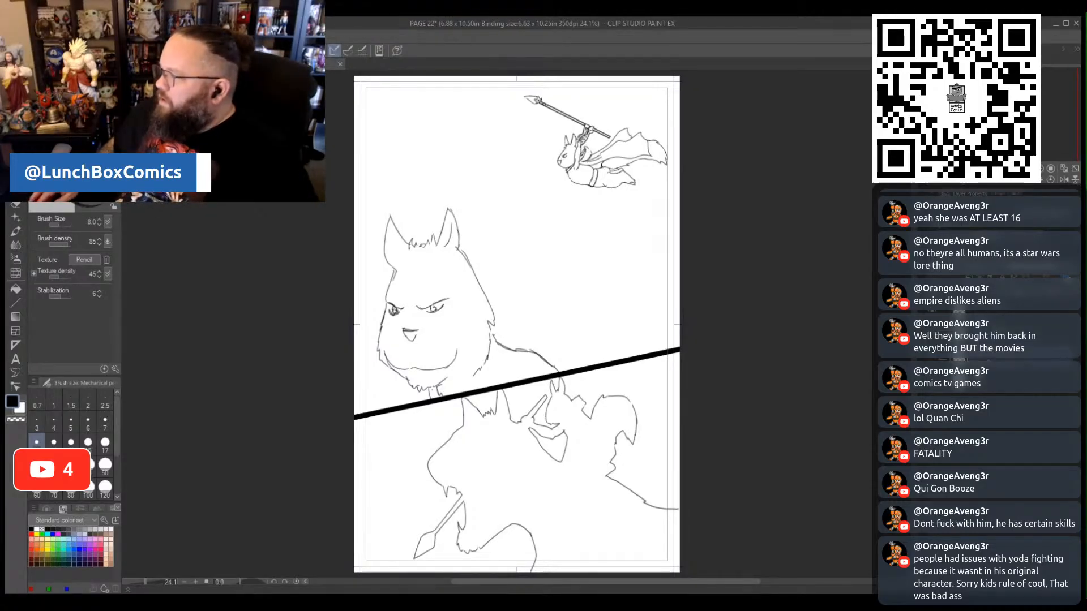
click(978, 266)
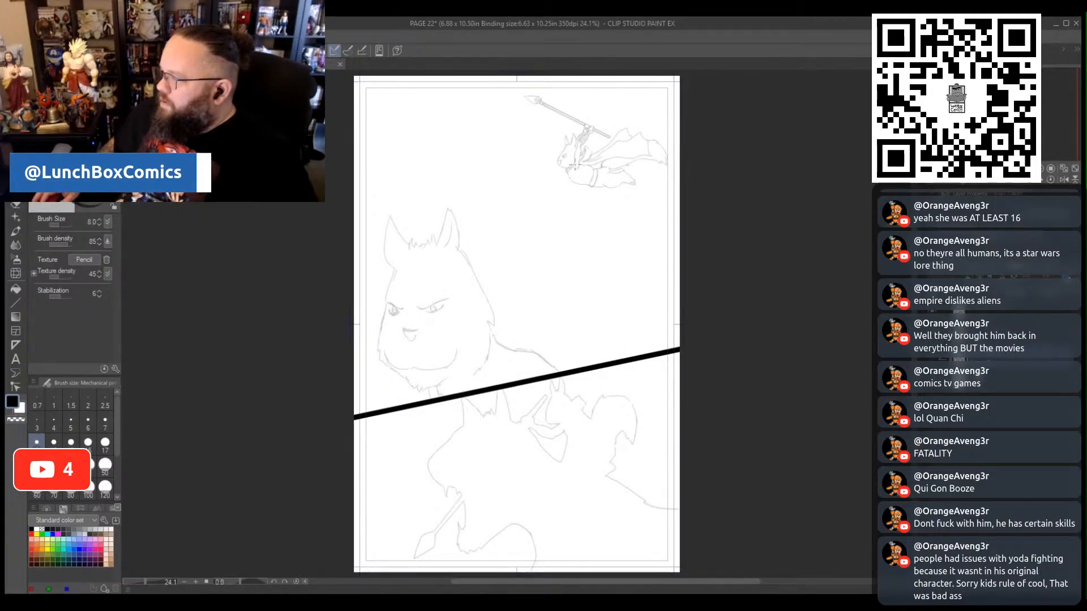
scroll(562, 127, up, 6)
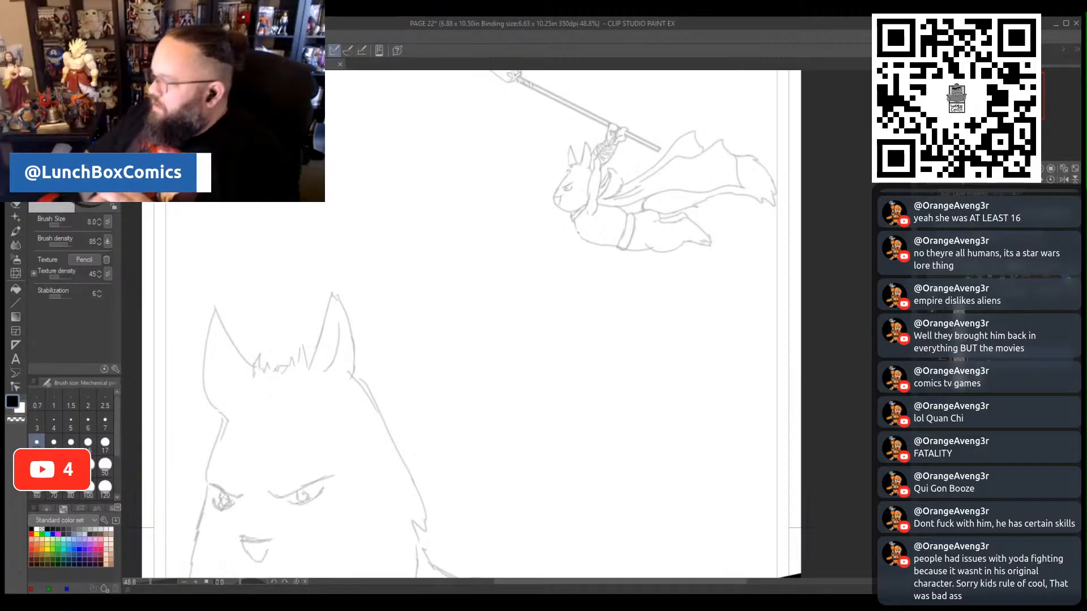
- Lasso the flying spear-carrying figure in the upper panel, clear the selection and take the figure out of view
key(m)
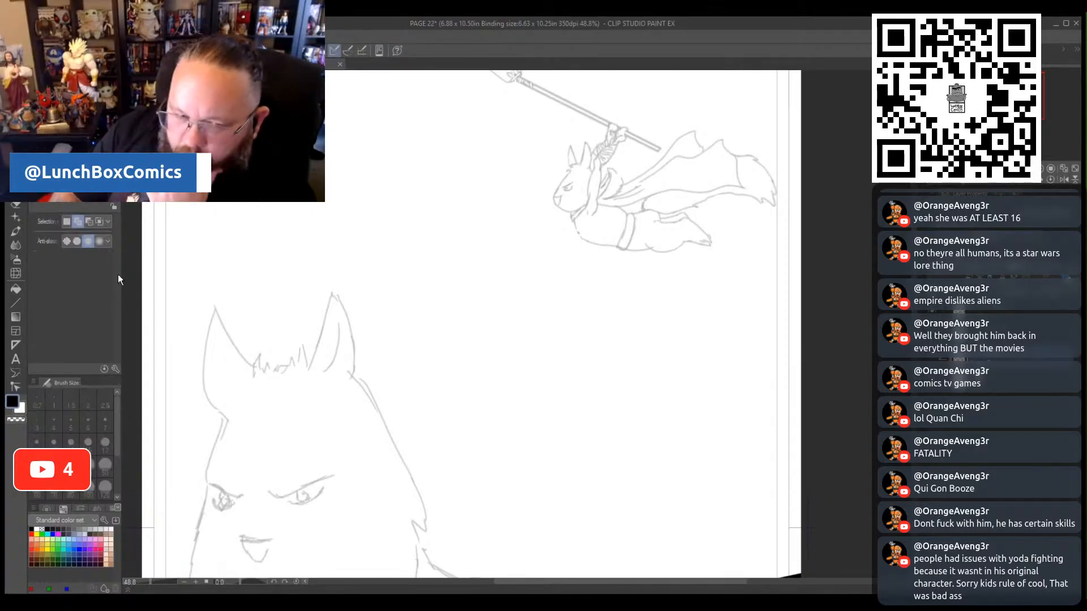
scroll(715, 308, up, 3)
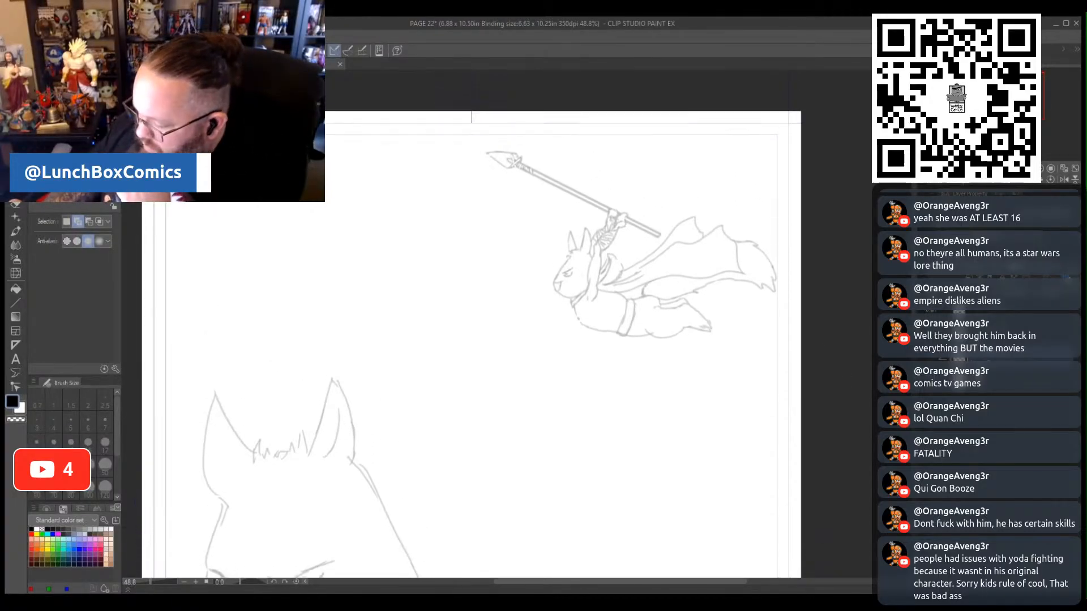
mouse_move(730, 362)
mouse_down()
mouse_move(695, 371)
mouse_move(465, 150)
mouse_move(830, 236)
mouse_move(775, 345)
mouse_up()
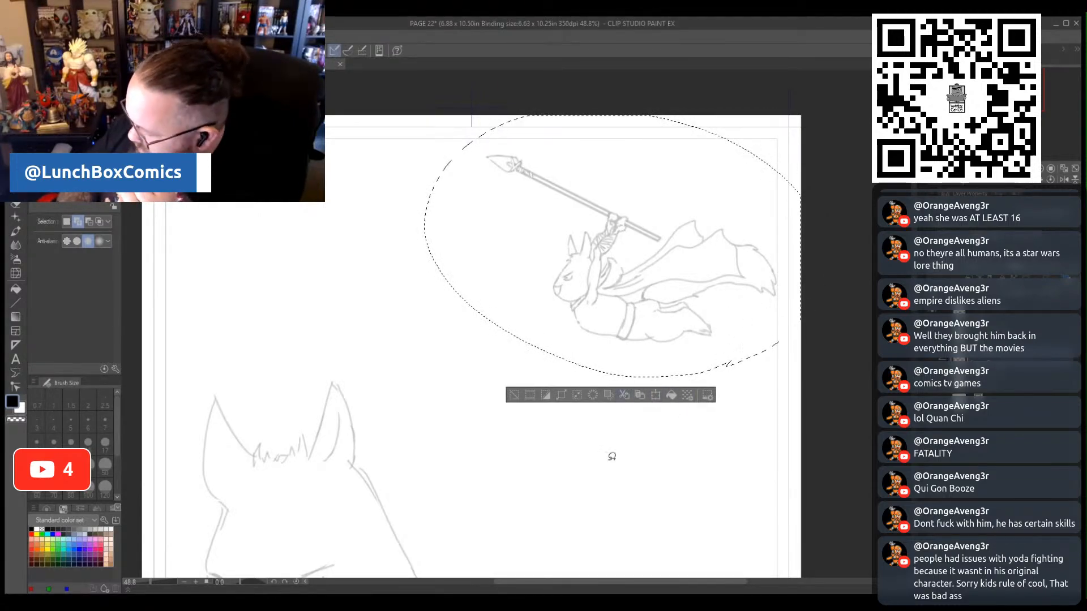
click(513, 394)
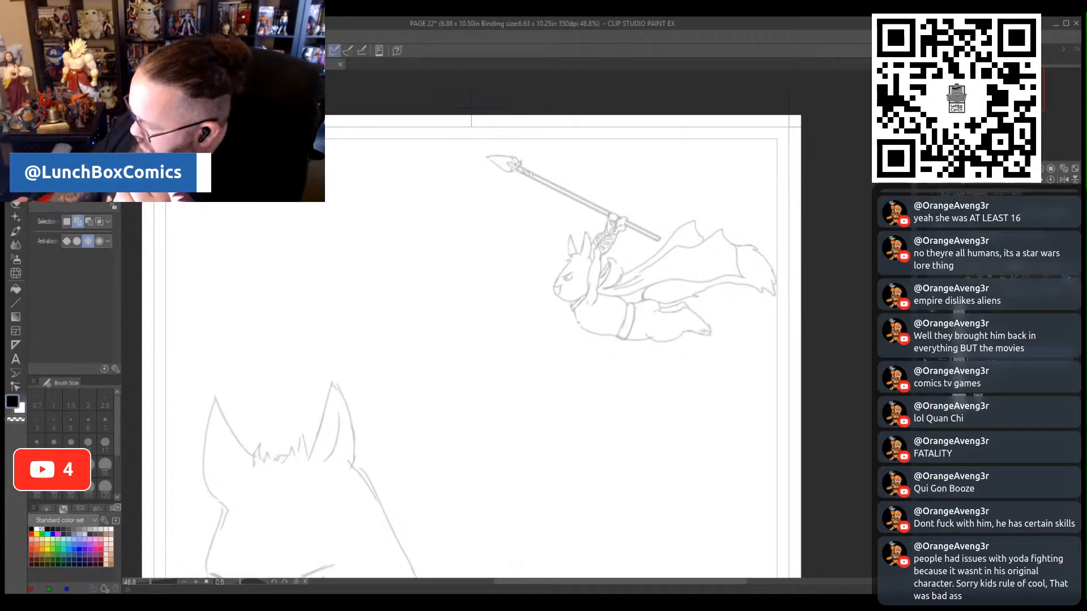
click(926, 361)
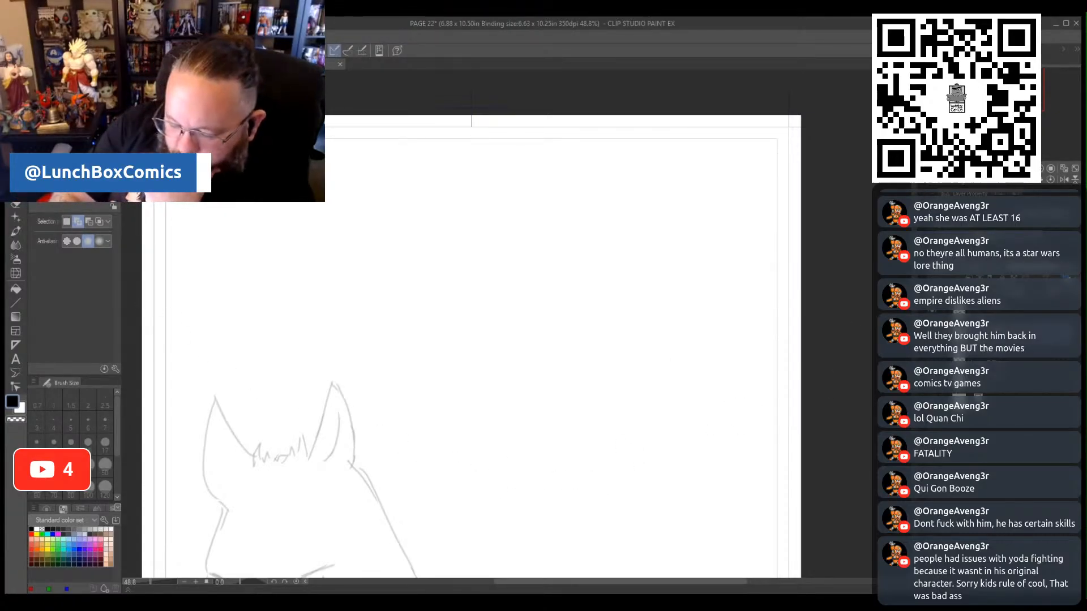
- Sketch a new scowling cat head with eye patch and pointed ears in the emptied area, using the size 12 mechanical pencil
key(p)
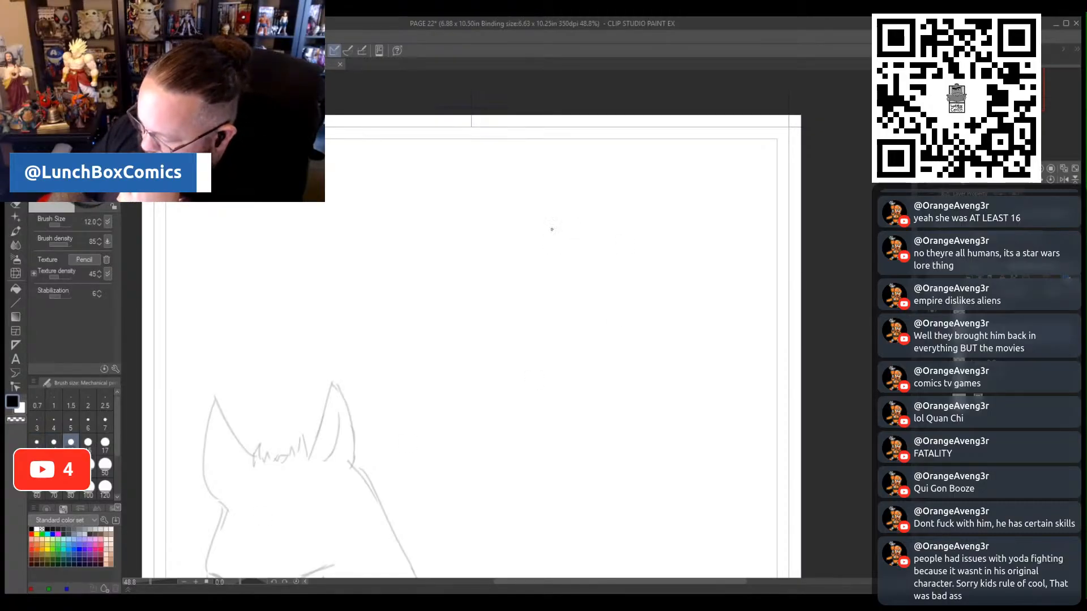
mouse_move(550, 203)
mouse_down()
mouse_move(538, 240)
mouse_move(548, 258)
mouse_move(571, 263)
mouse_move(589, 250)
mouse_up()
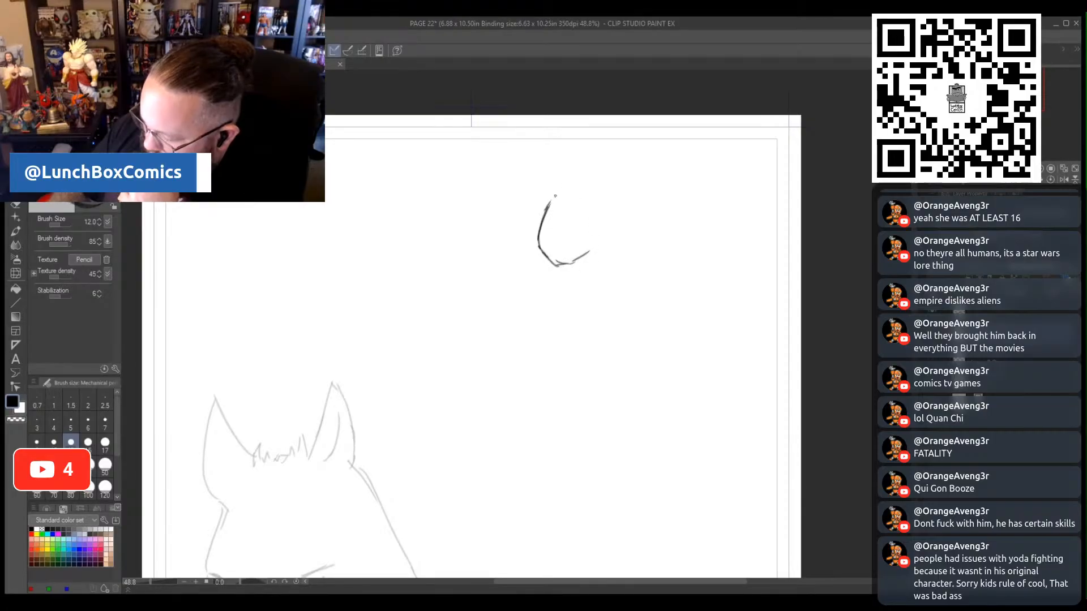
mouse_move(554, 195)
mouse_down()
mouse_move(576, 191)
mouse_move(593, 239)
mouse_move(586, 254)
mouse_move(560, 234)
mouse_up()
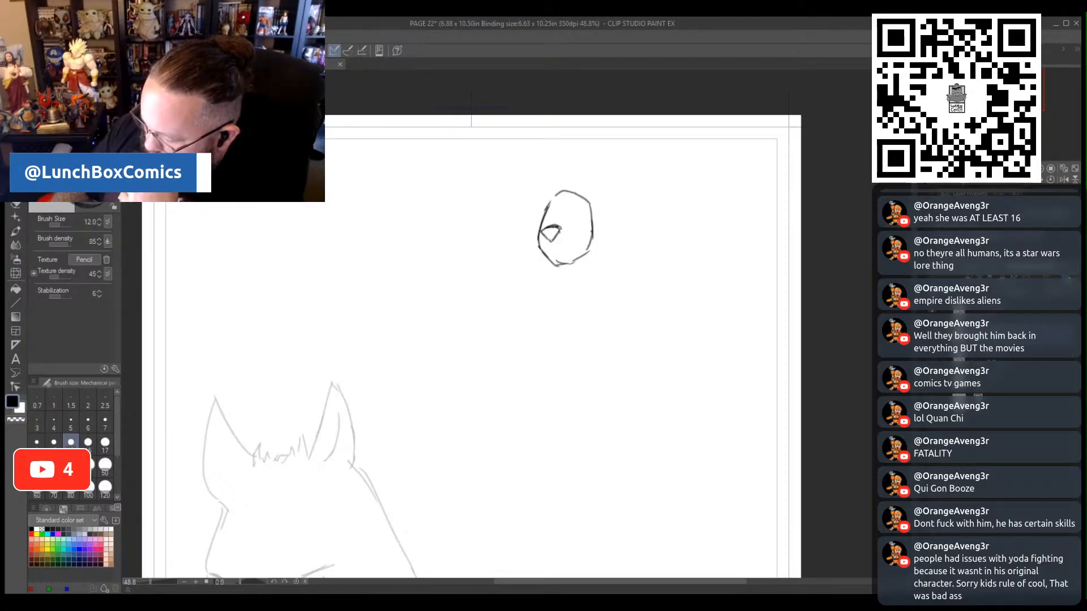
mouse_move(554, 246)
mouse_down()
mouse_move(564, 253)
mouse_move(551, 254)
mouse_up()
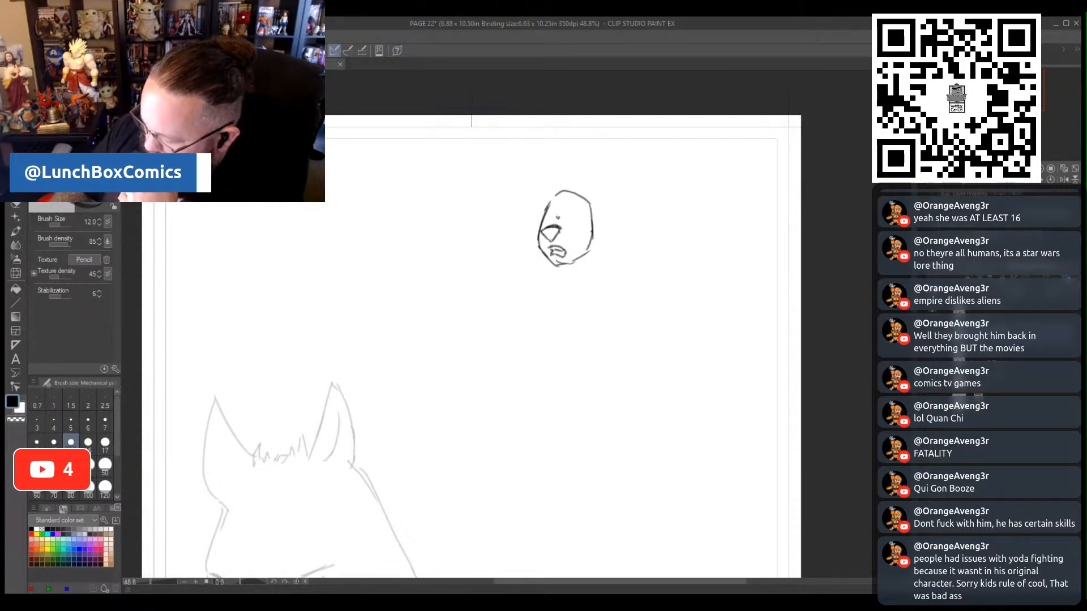
drag(559, 217, 577, 208)
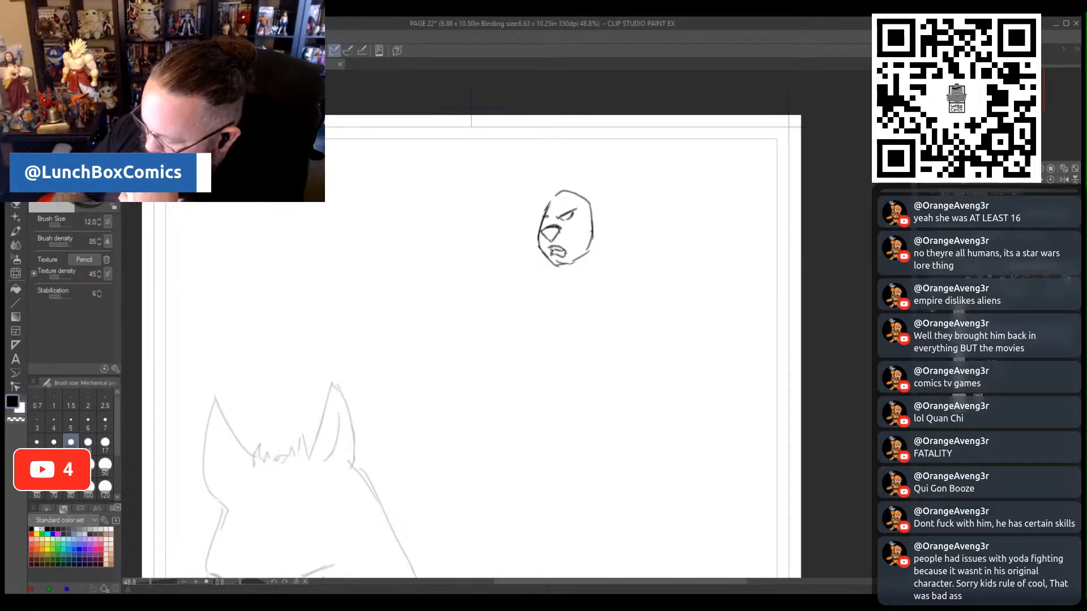
mouse_move(545, 219)
mouse_down()
mouse_move(578, 195)
mouse_move(569, 169)
mouse_move(575, 193)
mouse_move(547, 206)
mouse_move(565, 185)
mouse_move(565, 196)
mouse_up()
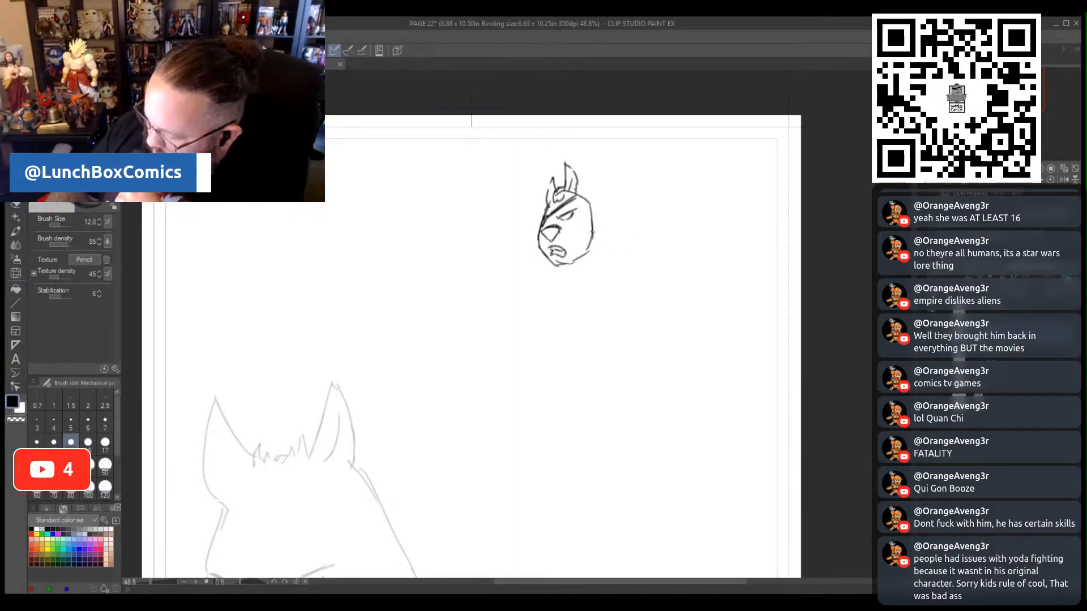
- Sketch the new figure's raised arm with joint circles, and its chest and rounded hips below the head
mouse_move(594, 238)
mouse_down()
mouse_move(588, 258)
mouse_move(604, 242)
mouse_move(594, 237)
mouse_move(611, 175)
mouse_move(618, 188)
mouse_up()
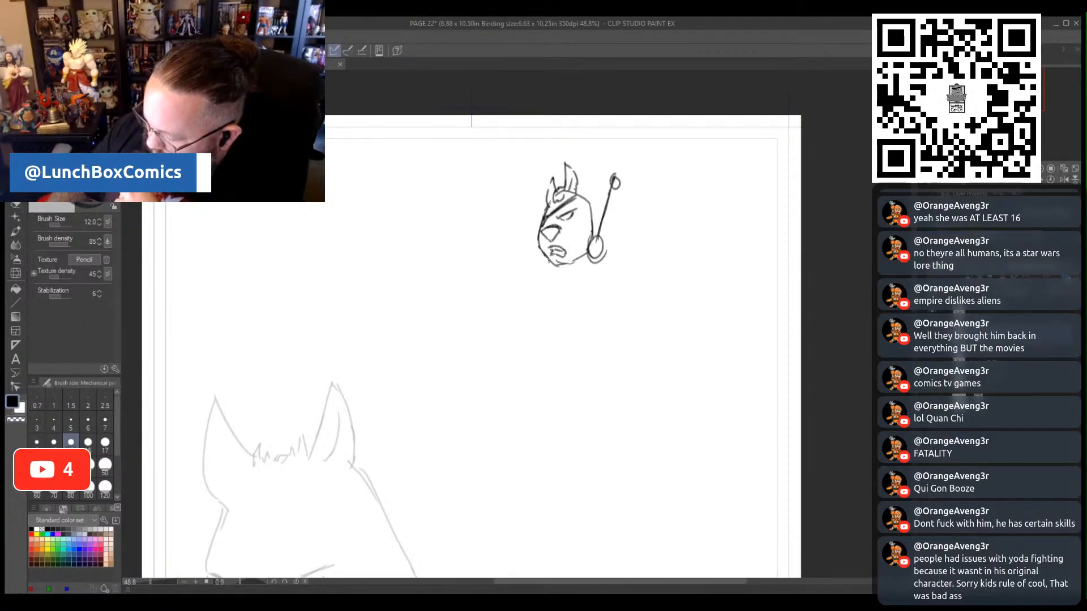
mouse_move(548, 257)
mouse_down()
mouse_move(577, 266)
mouse_move(541, 274)
mouse_move(540, 286)
mouse_move(577, 326)
mouse_move(606, 274)
mouse_move(593, 281)
mouse_move(604, 303)
mouse_move(575, 332)
mouse_move(603, 351)
mouse_move(645, 336)
mouse_up()
mouse_move(597, 293)
mouse_down()
mouse_move(612, 278)
mouse_move(648, 290)
mouse_move(646, 329)
mouse_up()
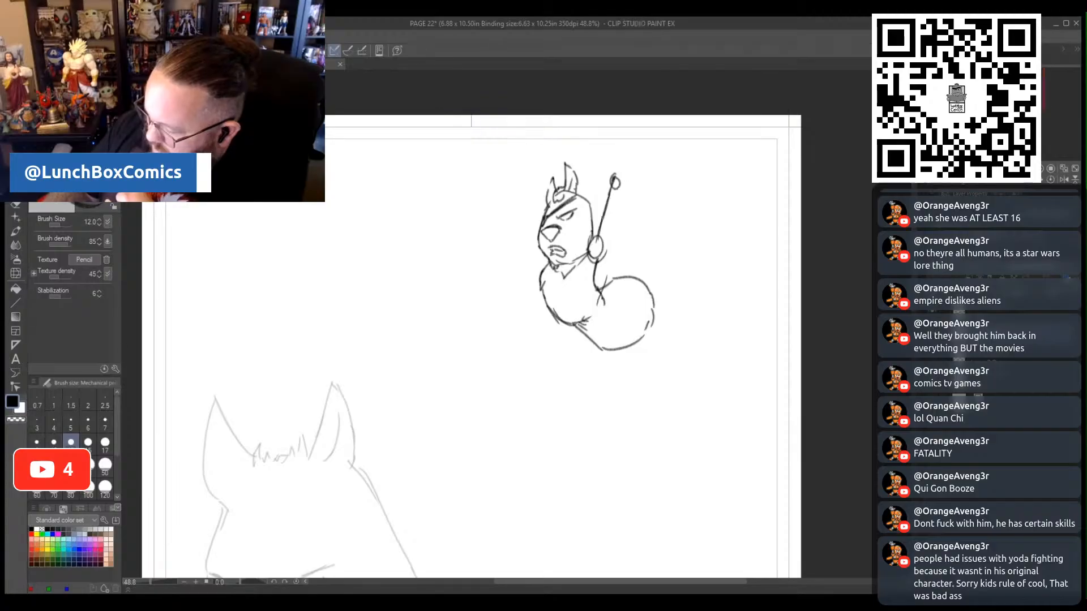
mouse_move(604, 196)
mouse_down()
mouse_move(601, 207)
mouse_move(612, 196)
mouse_up()
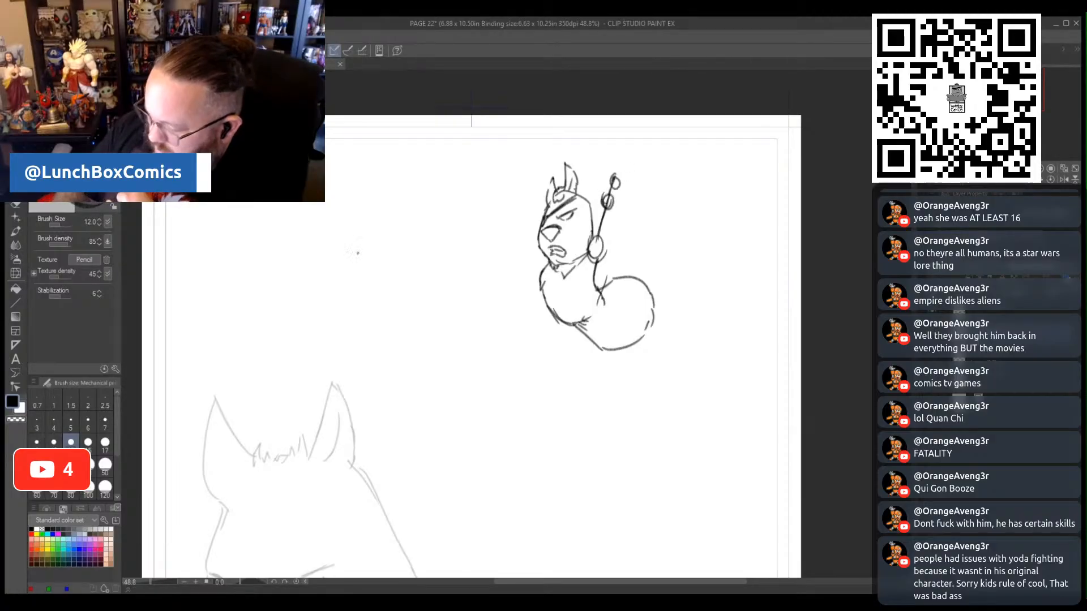
- Erase the circle at the top of the raised arm and redraw the forearm bent outward, ending in two hand circles
click(16, 207)
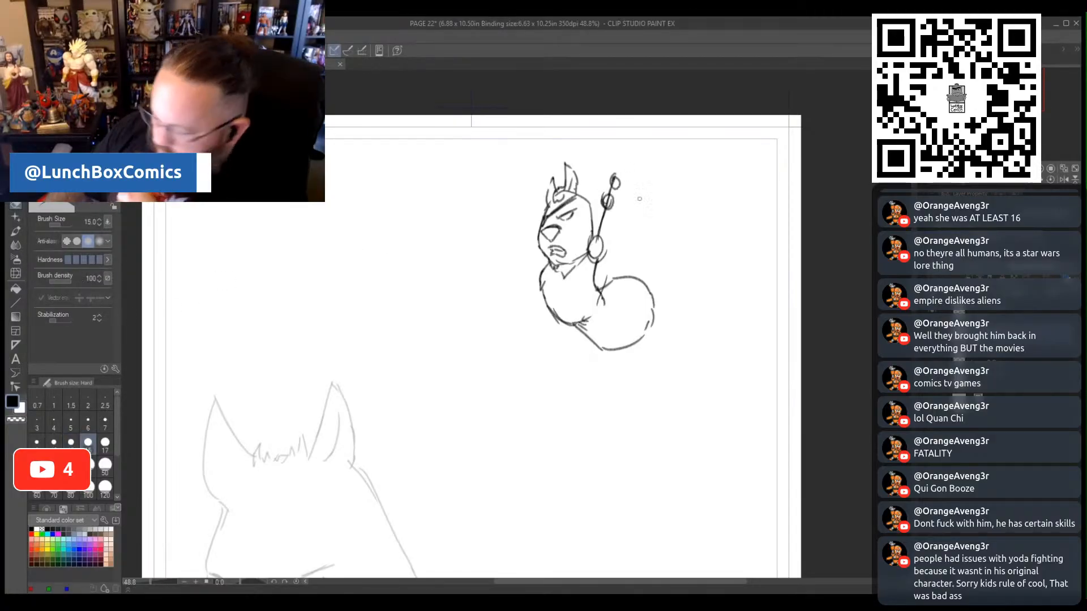
drag(611, 185, 612, 186)
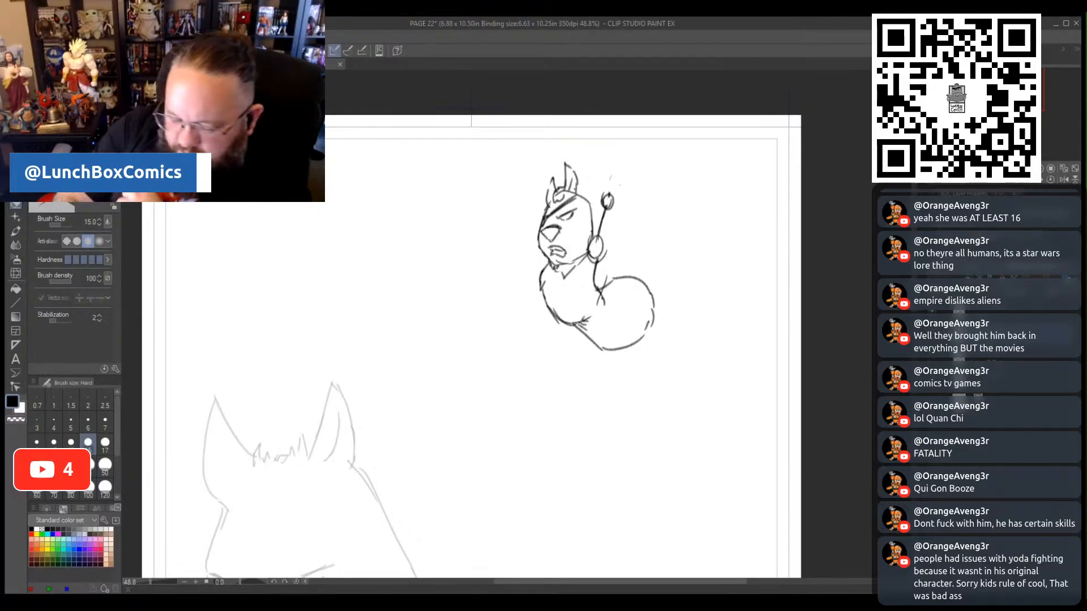
click(15, 178)
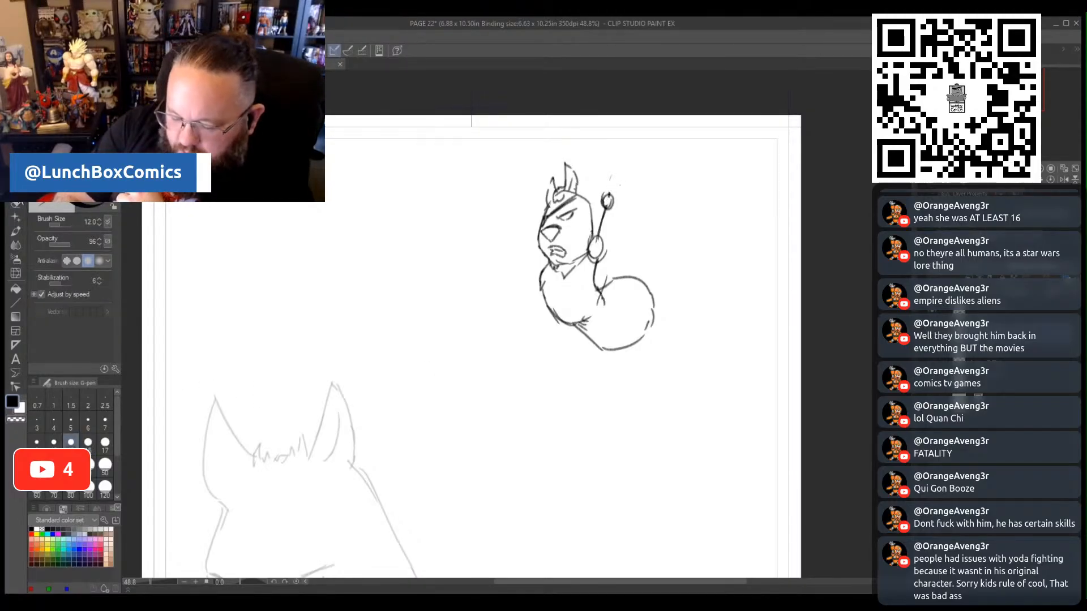
click(16, 193)
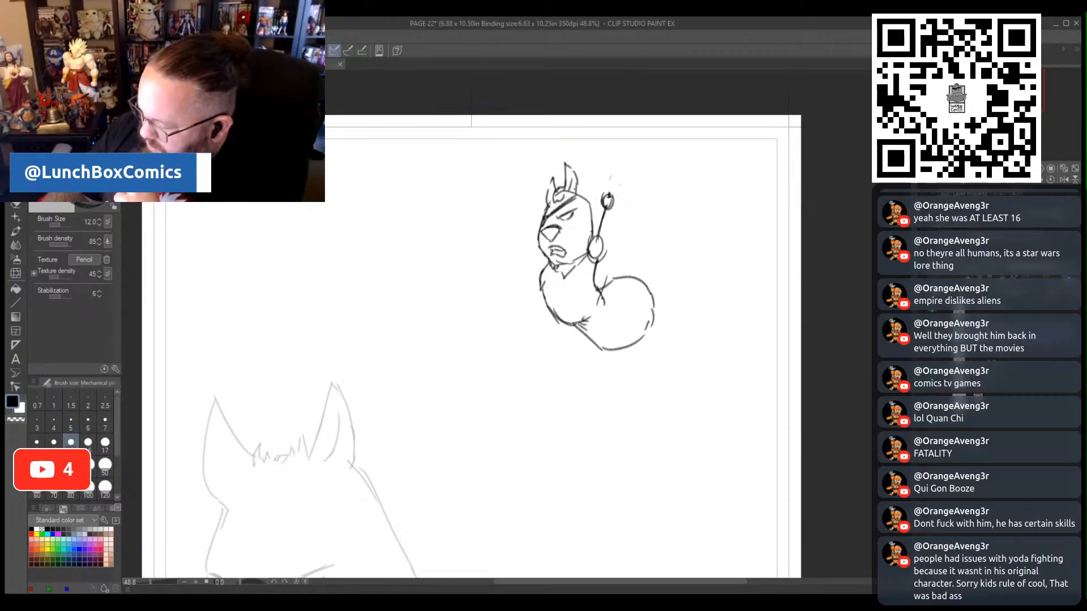
mouse_move(610, 198)
mouse_down()
mouse_move(648, 193)
mouse_move(637, 194)
mouse_up()
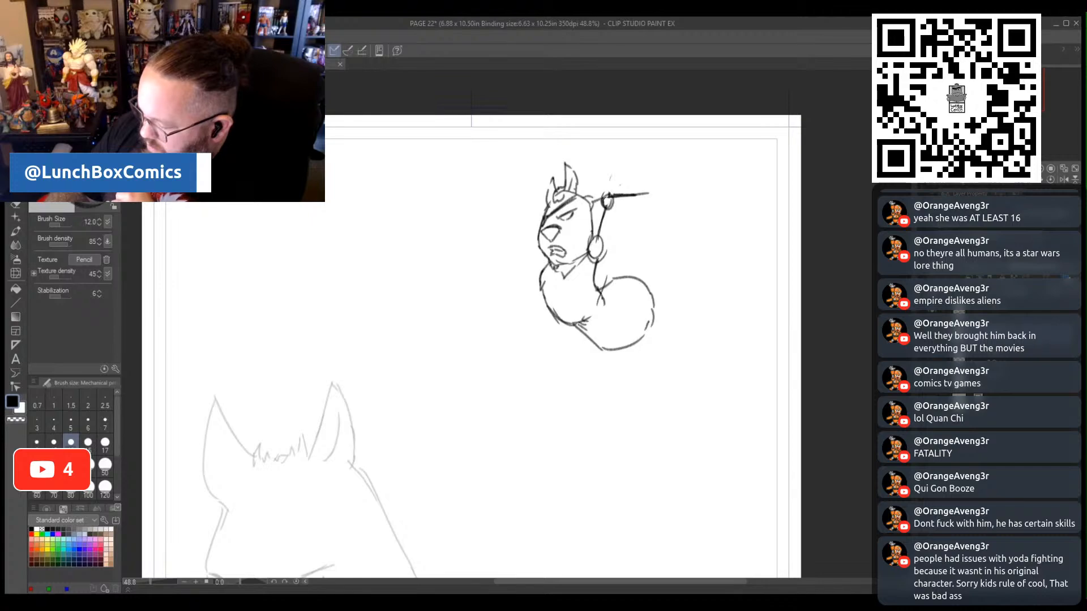
mouse_move(611, 195)
mouse_down()
mouse_move(640, 185)
mouse_move(656, 195)
mouse_move(652, 174)
mouse_move(654, 187)
mouse_up()
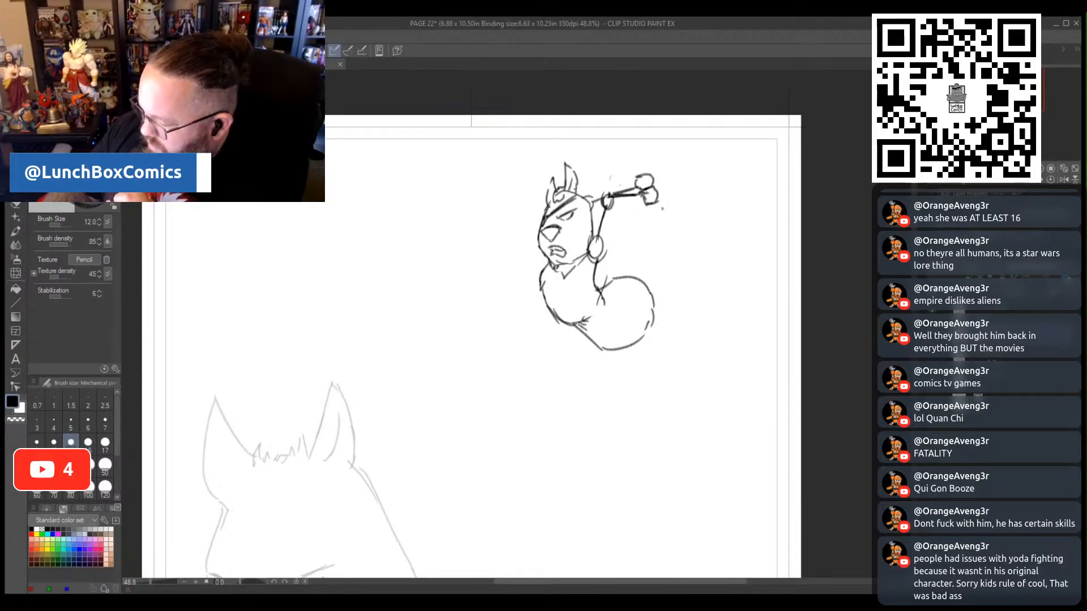
- Lasso the new figure sketch, move it down toward the panel's centre and clear the selection
key(m)
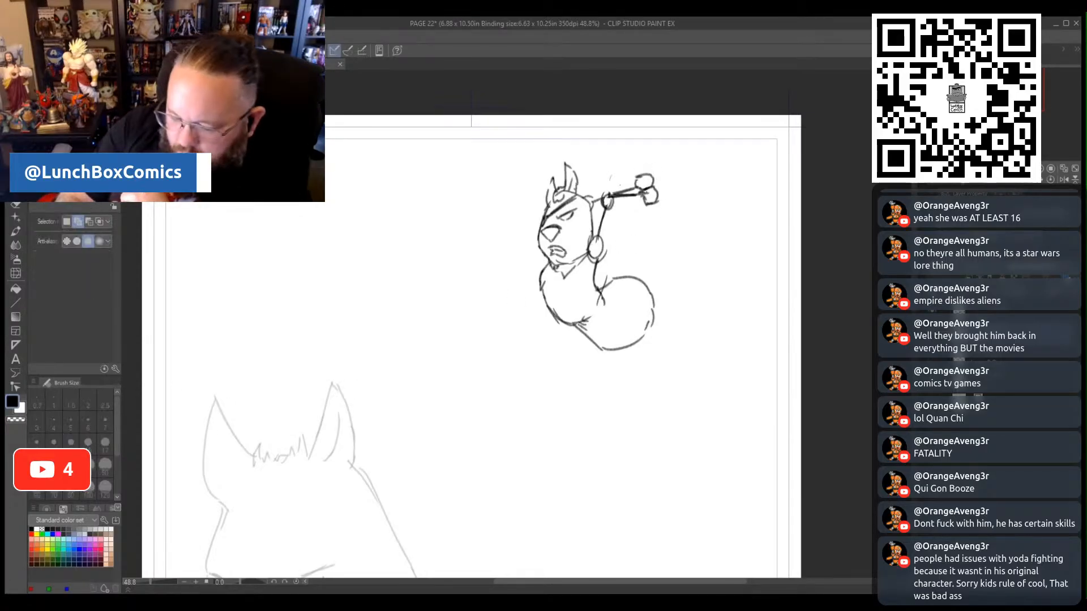
mouse_move(670, 359)
mouse_down()
mouse_move(594, 384)
mouse_move(478, 236)
mouse_move(682, 150)
mouse_move(701, 345)
mouse_move(626, 367)
mouse_move(573, 440)
mouse_up()
click(651, 406)
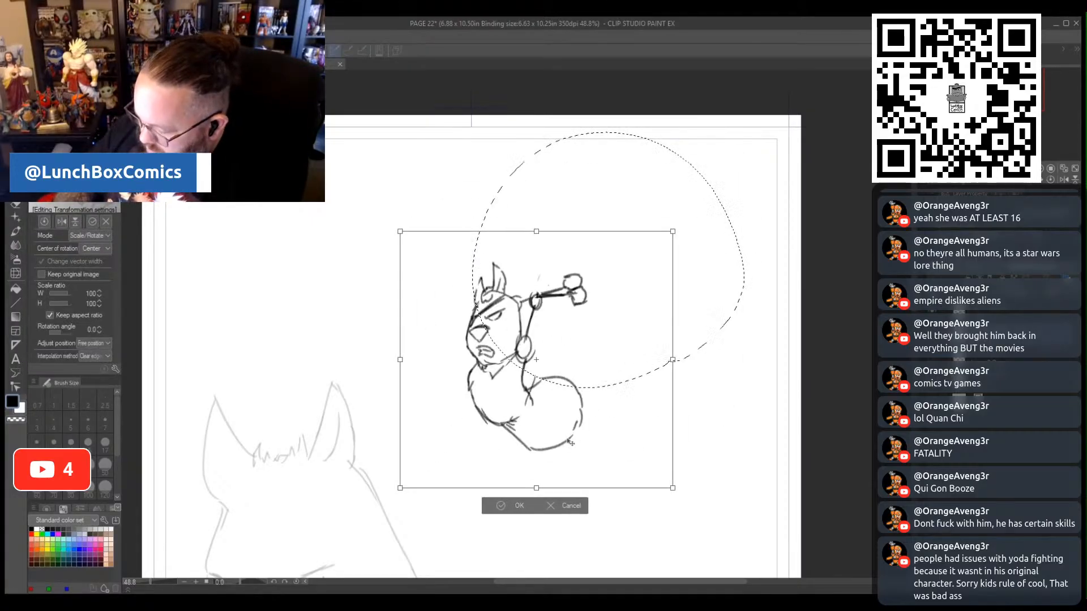
click(506, 507)
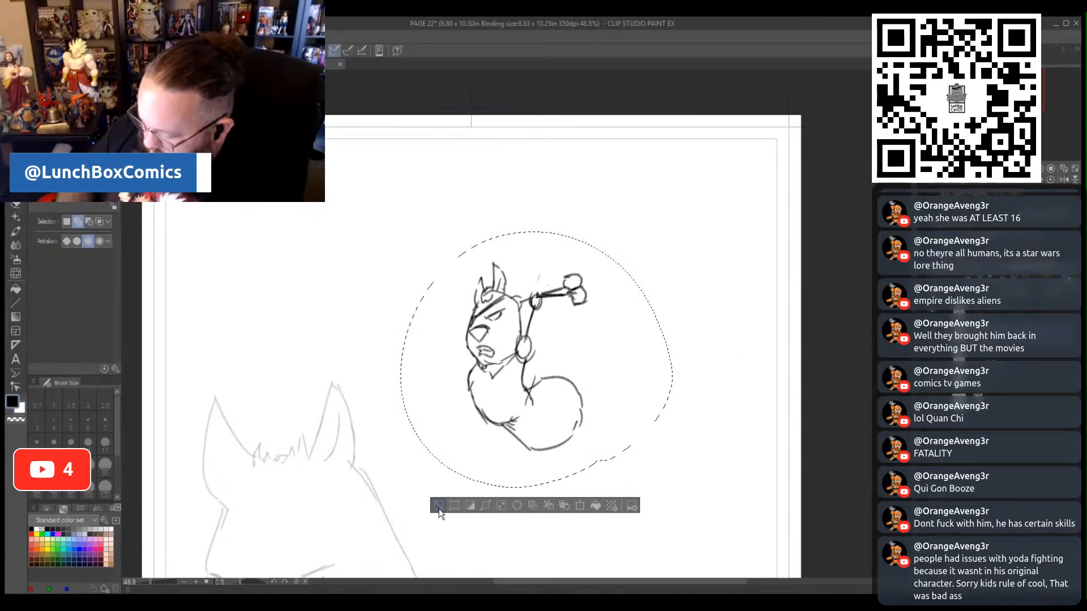
key(ctrl+d)
- Sketch a long spear through the raised hands with the mechanical pencil, including its pointed head and rounded butt
key(p)
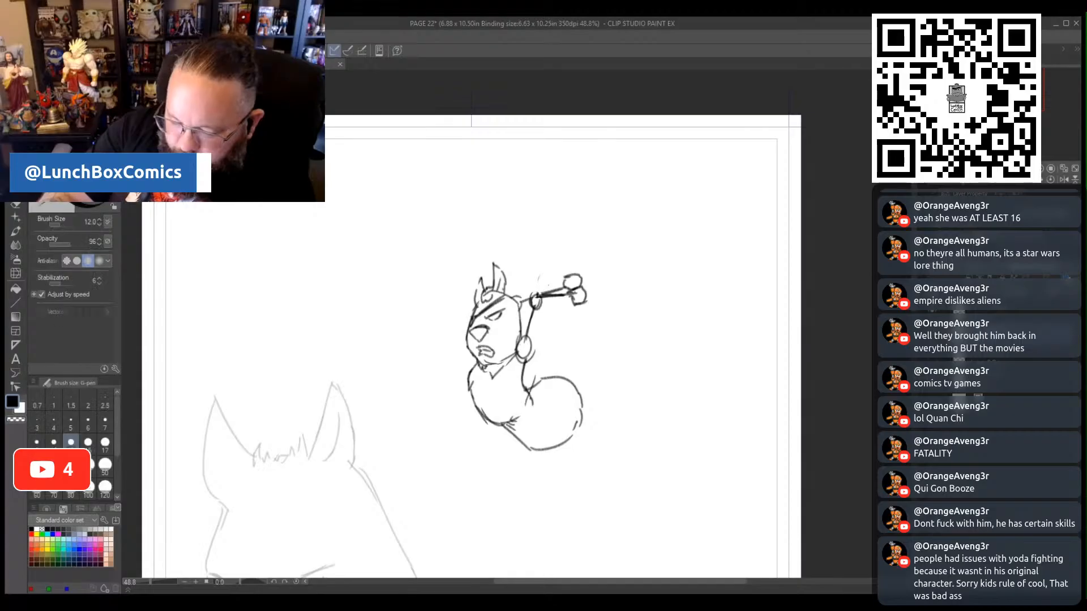
key(p)
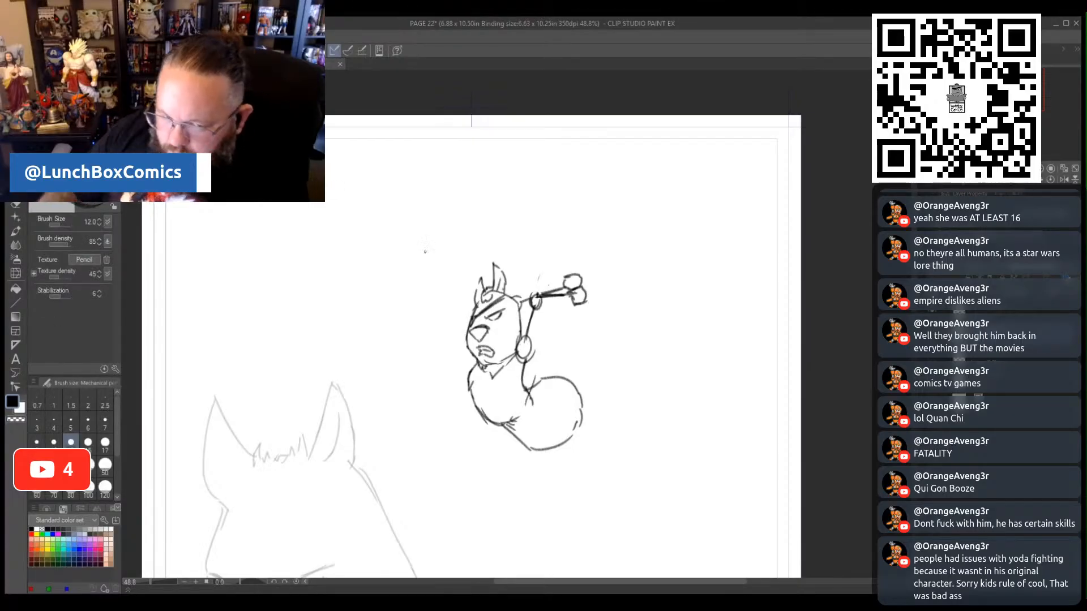
mouse_move(575, 303)
mouse_down()
mouse_move(589, 359)
mouse_move(581, 326)
mouse_up()
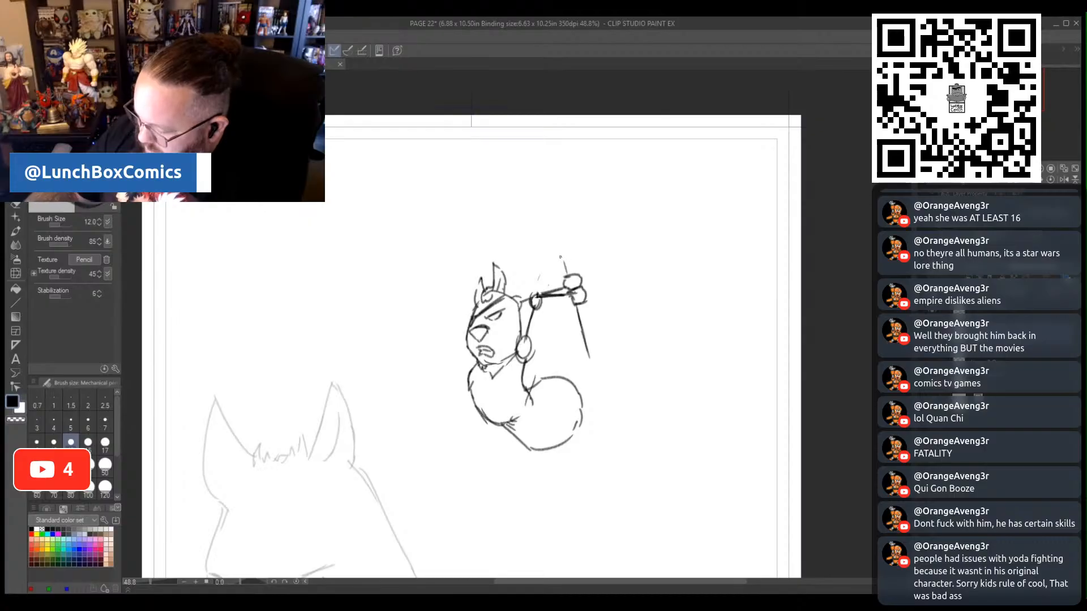
mouse_move(570, 276)
mouse_down()
mouse_move(536, 164)
mouse_move(573, 274)
mouse_up()
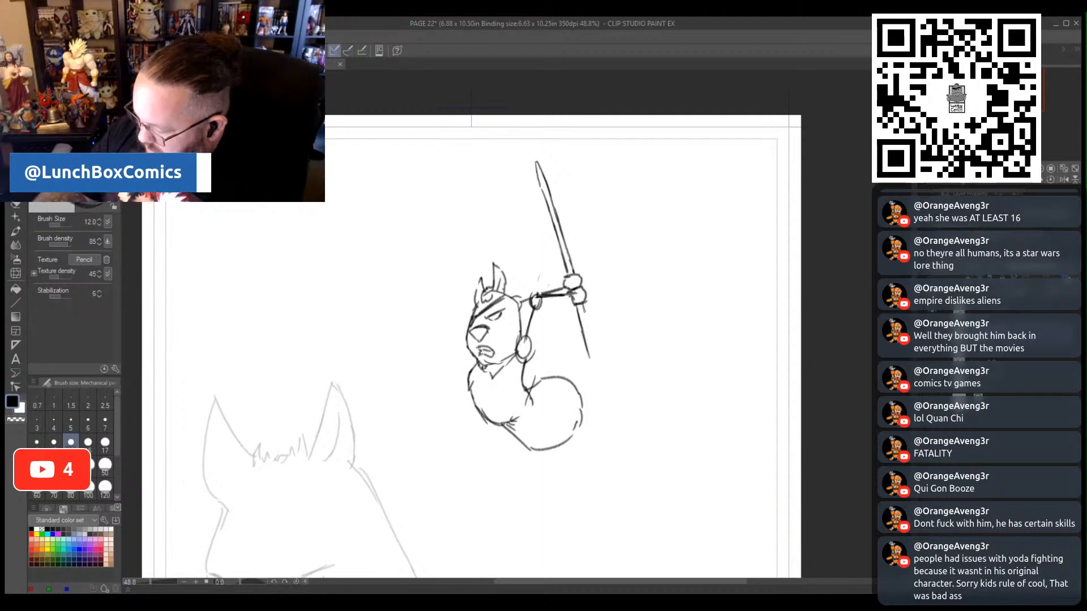
drag(584, 310, 595, 351)
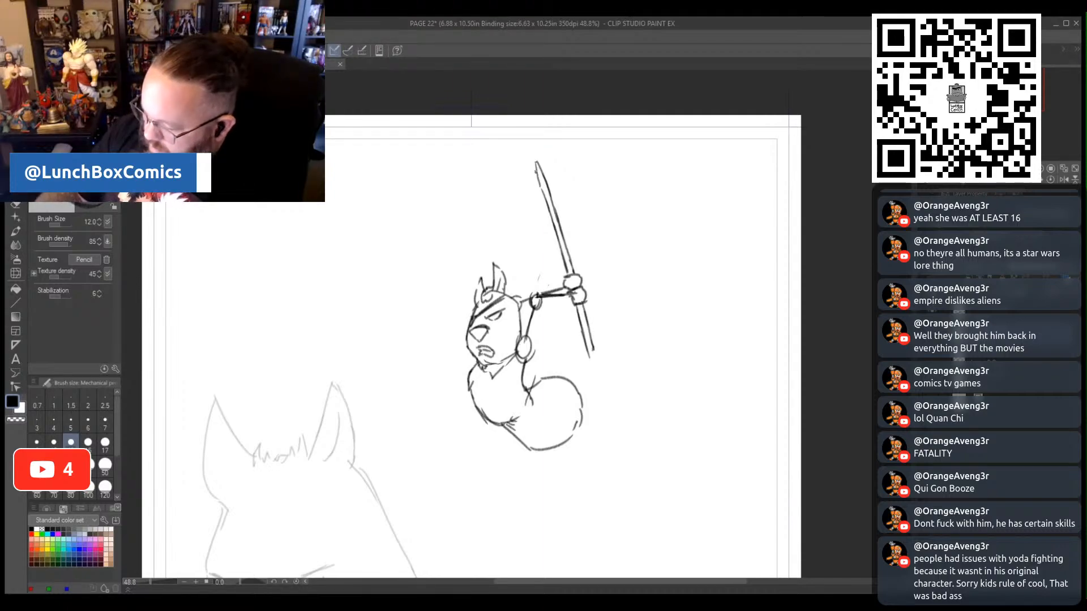
mouse_move(528, 171)
mouse_down()
mouse_move(529, 144)
mouse_move(544, 161)
mouse_move(535, 170)
mouse_move(544, 161)
mouse_move(552, 223)
mouse_up()
drag(588, 348, 593, 358)
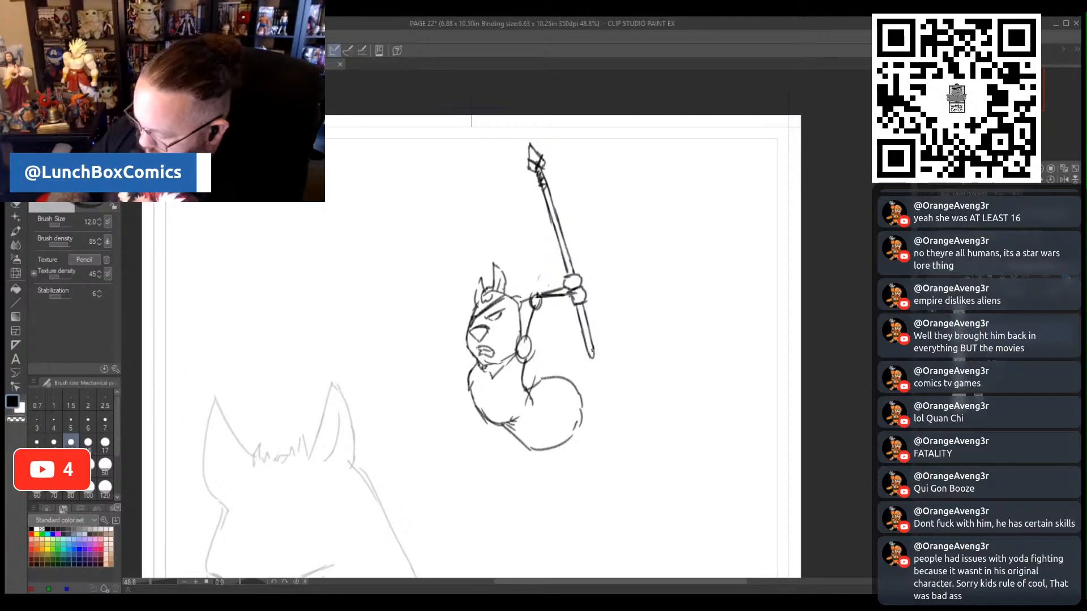
- Sketch the kicked-back leg, chest strap, belt and collar, and the rounded shape behind the raised upper arm
mouse_move(570, 428)
mouse_down()
mouse_move(606, 419)
mouse_move(609, 404)
mouse_move(595, 430)
mouse_move(572, 397)
mouse_move(593, 402)
mouse_move(605, 381)
mouse_move(630, 401)
mouse_up()
drag(631, 401, 598, 384)
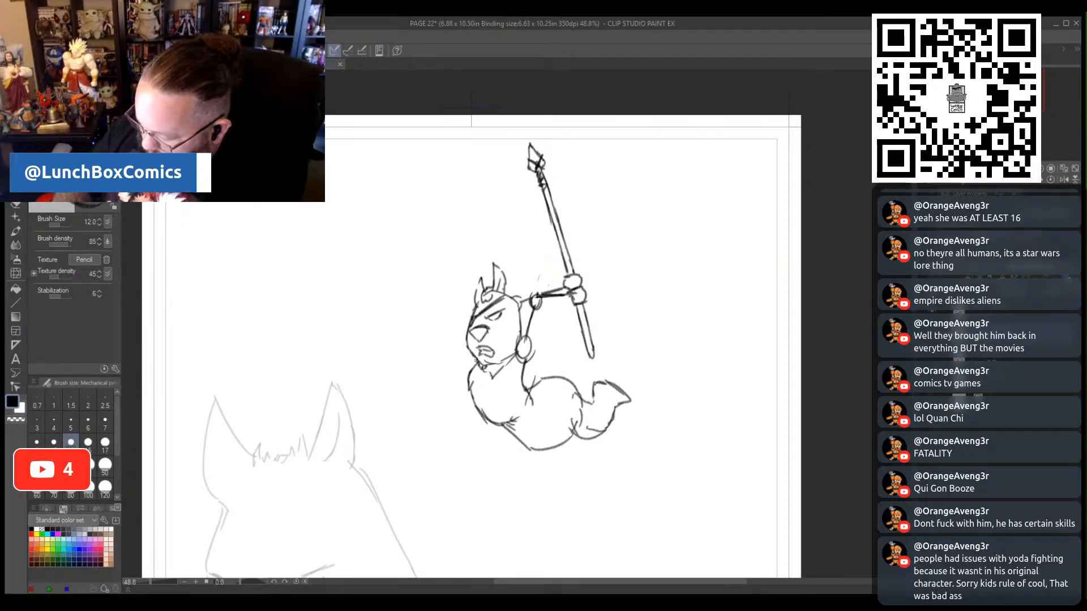
mouse_move(484, 375)
mouse_down()
mouse_move(505, 361)
mouse_move(492, 412)
mouse_up()
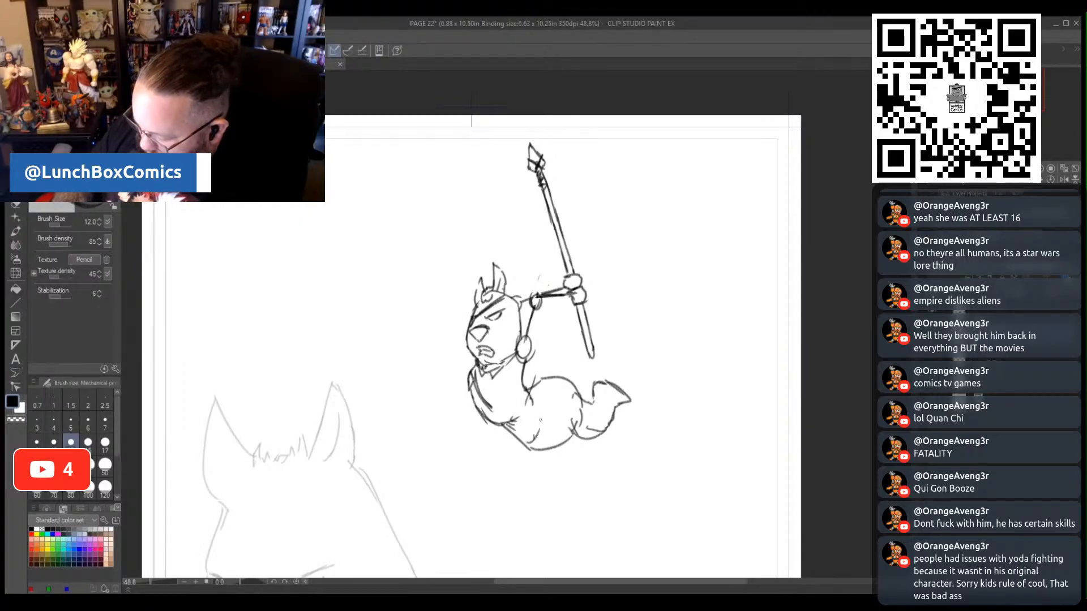
mouse_move(531, 446)
mouse_down()
mouse_move(538, 383)
mouse_move(554, 403)
mouse_move(552, 448)
mouse_up()
mouse_move(543, 382)
mouse_down()
mouse_move(518, 419)
mouse_move(538, 420)
mouse_move(503, 407)
mouse_up()
mouse_move(507, 408)
mouse_down()
mouse_move(477, 370)
mouse_move(490, 397)
mouse_move(523, 326)
mouse_move(542, 333)
mouse_up()
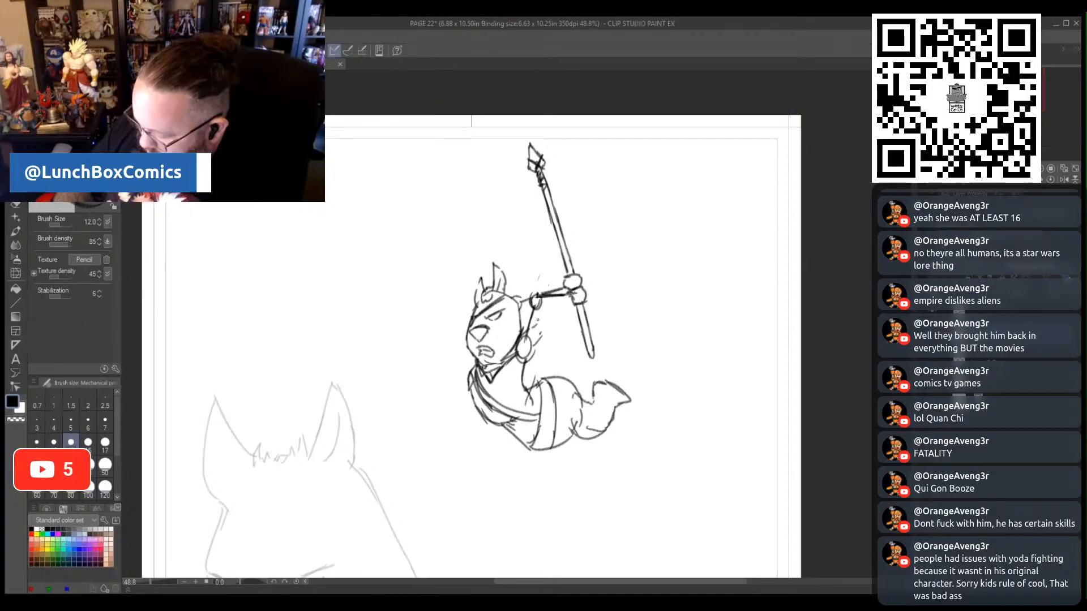
mouse_move(533, 345)
mouse_down()
mouse_move(553, 334)
mouse_move(535, 312)
mouse_up()
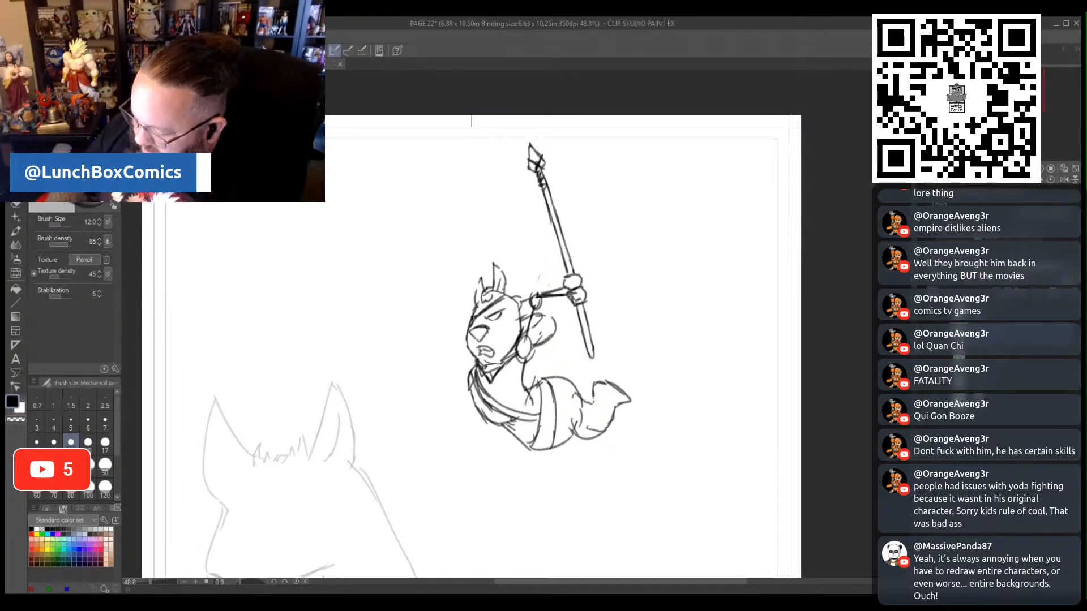
mouse_move(571, 292)
mouse_down()
mouse_move(582, 287)
mouse_move(576, 305)
mouse_up()
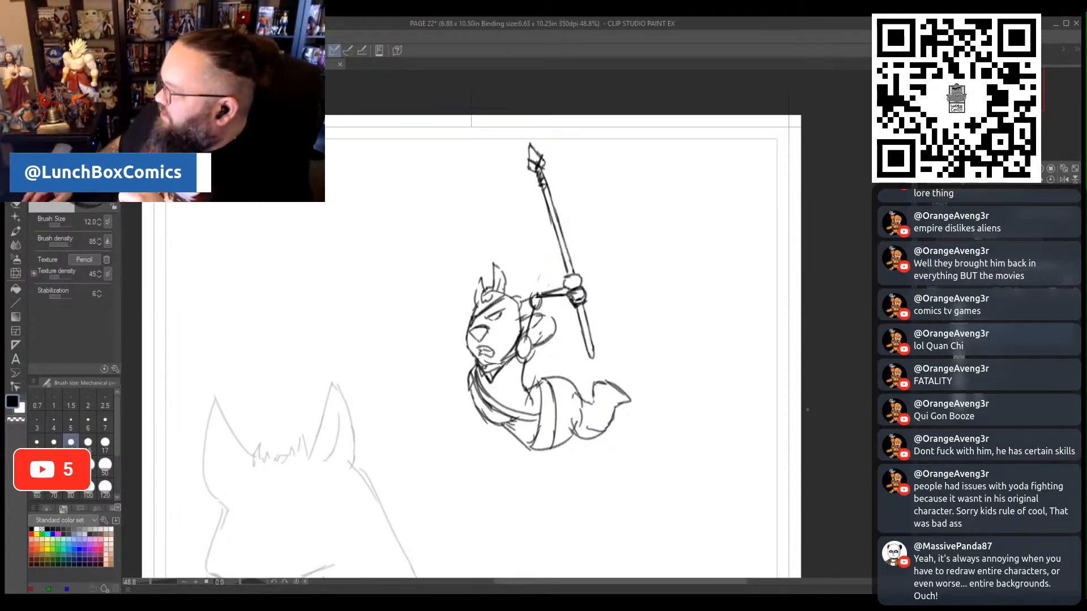
- Compare the new pose with the original flying figure by switching which of the two sketches is visible
click(939, 356)
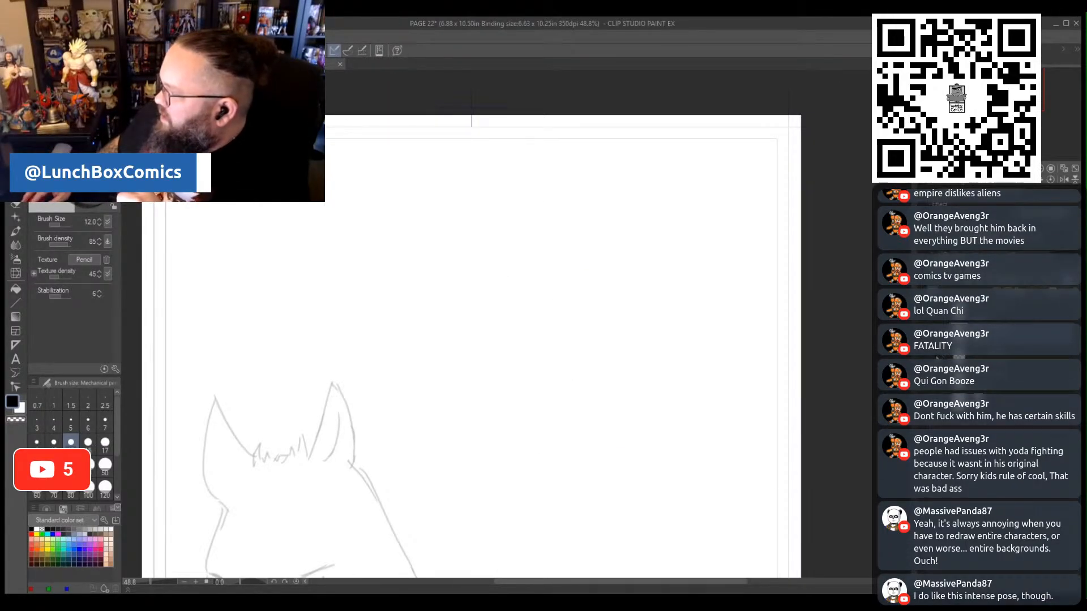
click(936, 357)
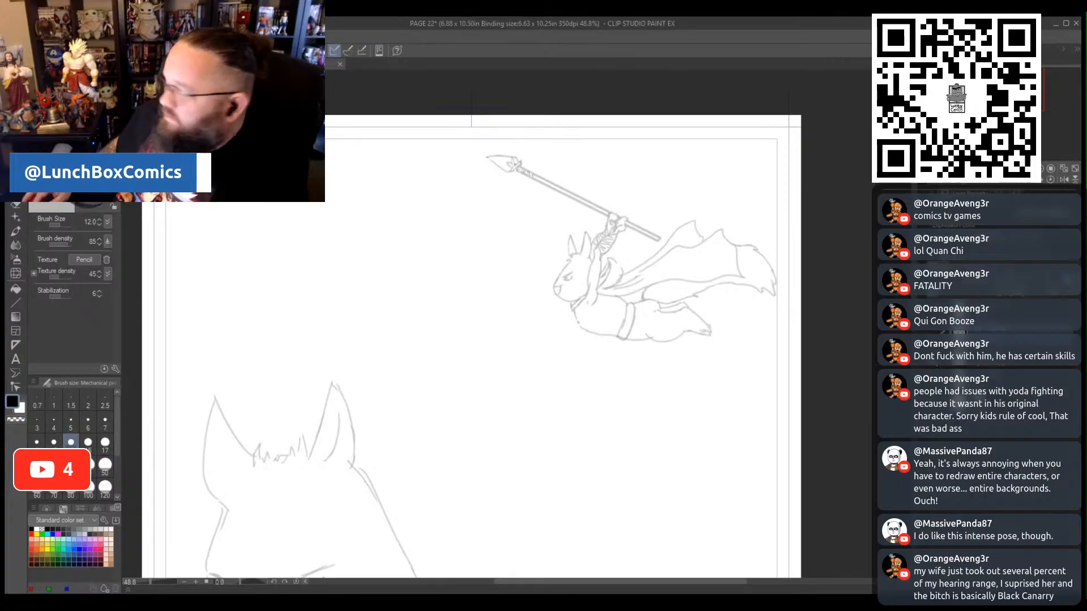
key(Delete)
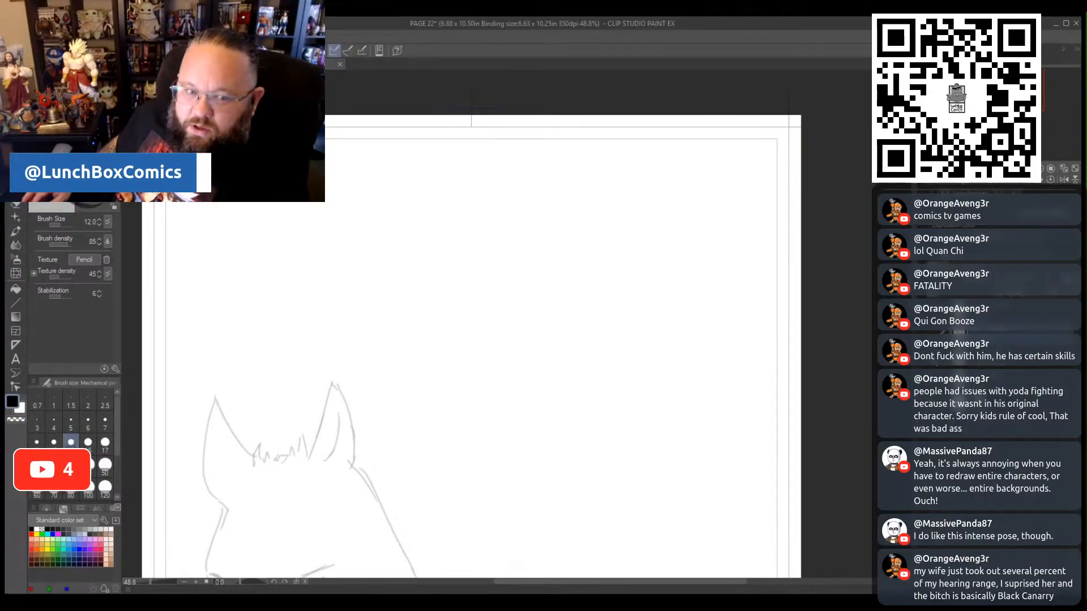
key(ctrl+z)
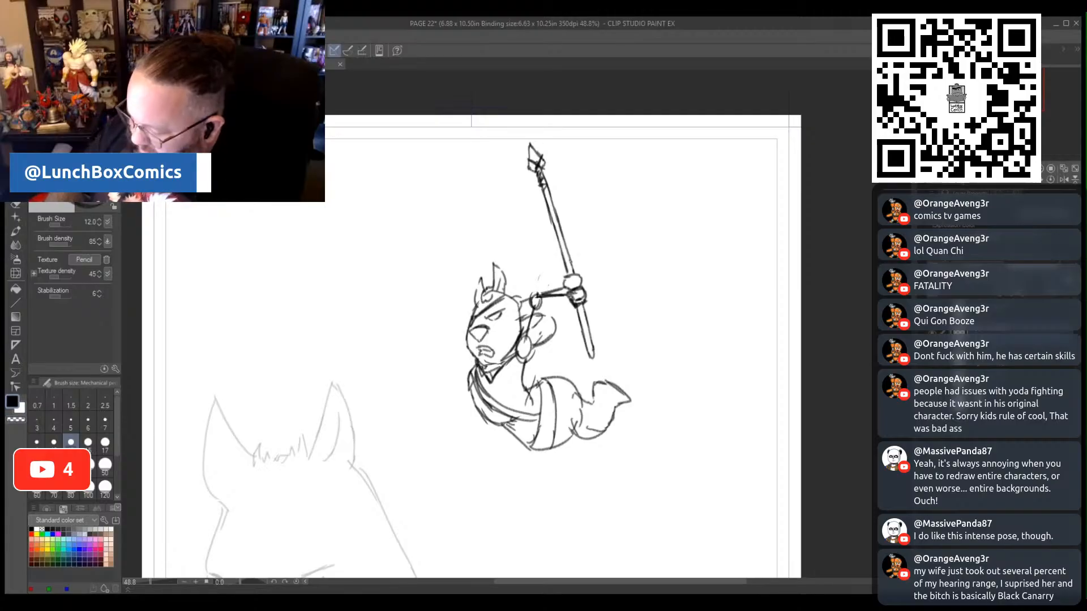
- Strengthen the raised forearm and gripping hand, and sketch a cape streaming back from the shoulders with folded edges
mouse_move(520, 300)
mouse_down()
mouse_move(546, 292)
mouse_move(519, 306)
mouse_move(569, 285)
mouse_up()
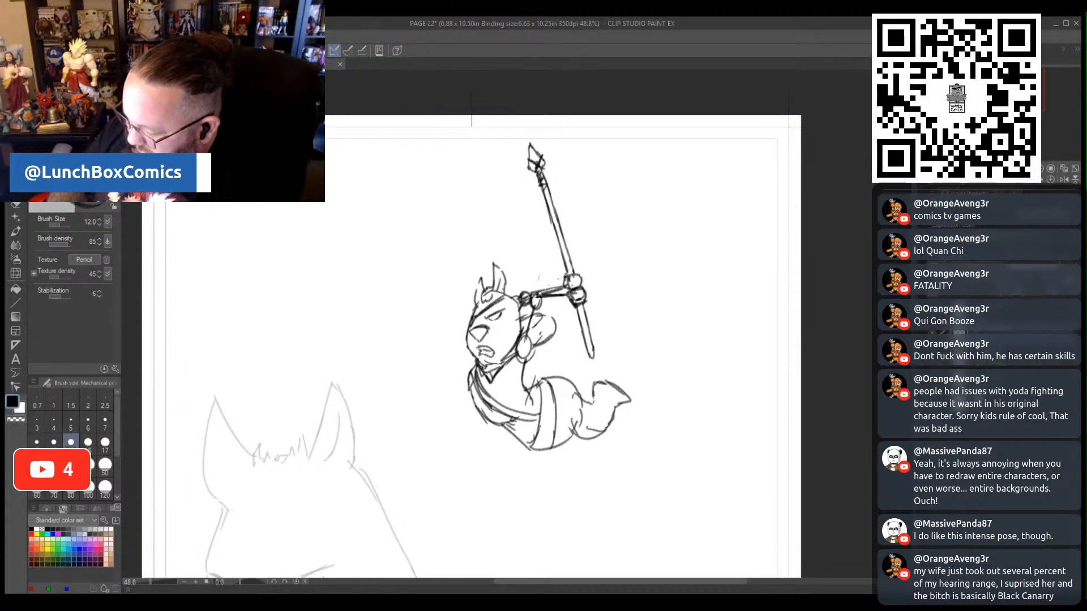
drag(577, 281, 572, 290)
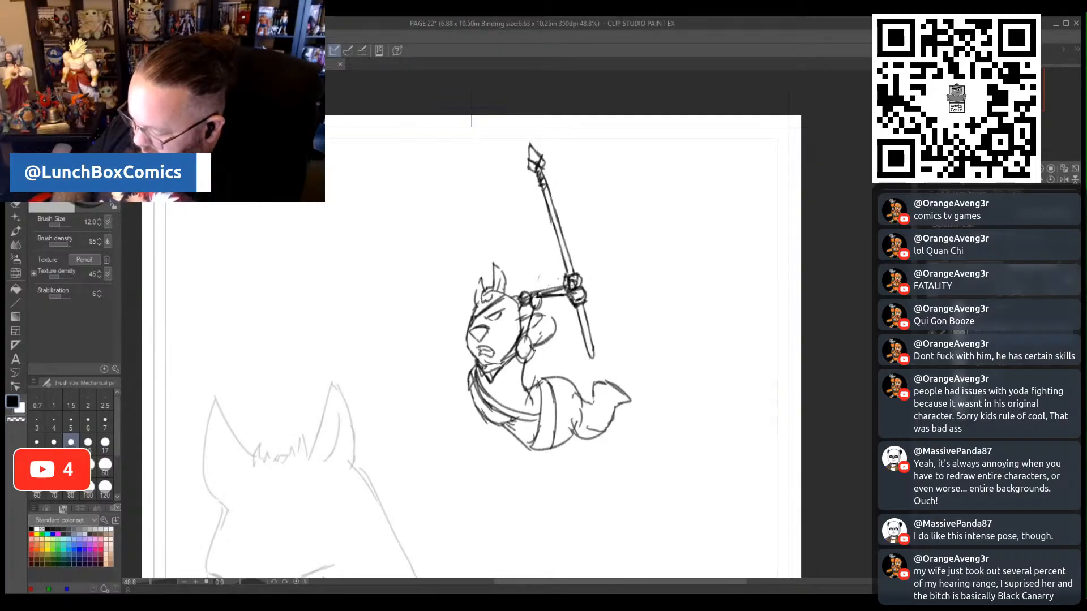
mouse_move(541, 349)
mouse_down()
mouse_move(603, 311)
mouse_move(644, 305)
mouse_up()
mouse_move(526, 358)
mouse_down()
mouse_move(533, 365)
mouse_move(614, 337)
mouse_move(669, 356)
mouse_move(666, 328)
mouse_move(640, 308)
mouse_up()
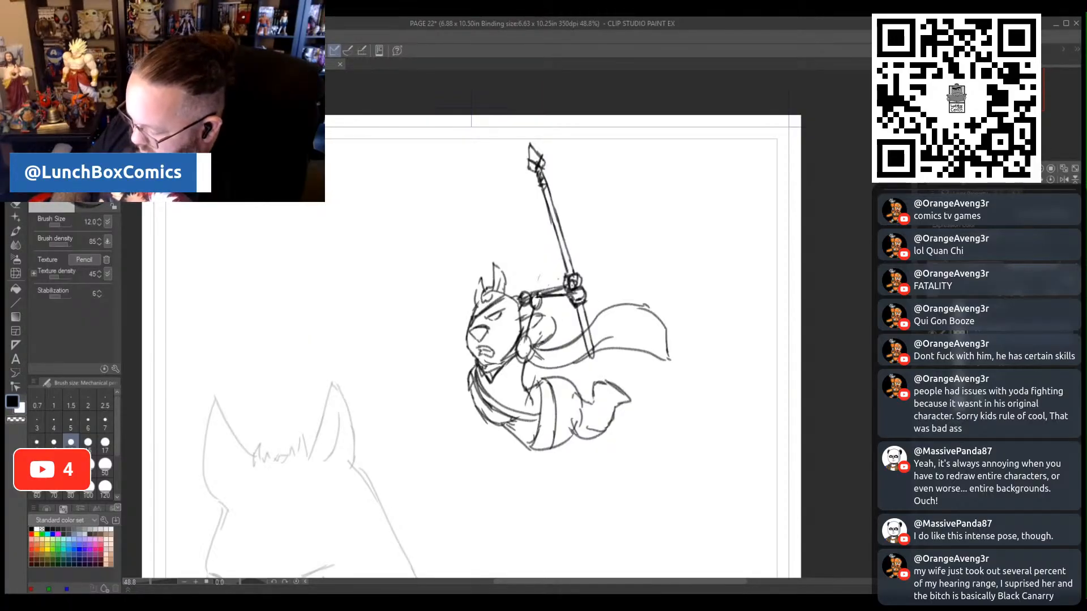
mouse_move(542, 348)
mouse_down()
mouse_move(605, 297)
mouse_move(629, 295)
mouse_up()
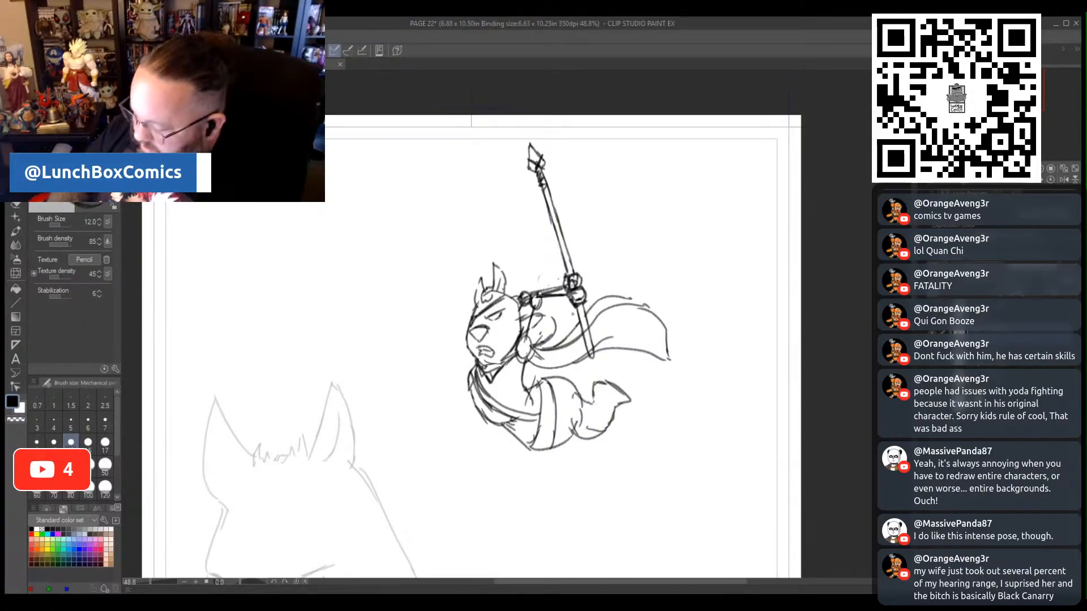
drag(625, 296, 632, 292)
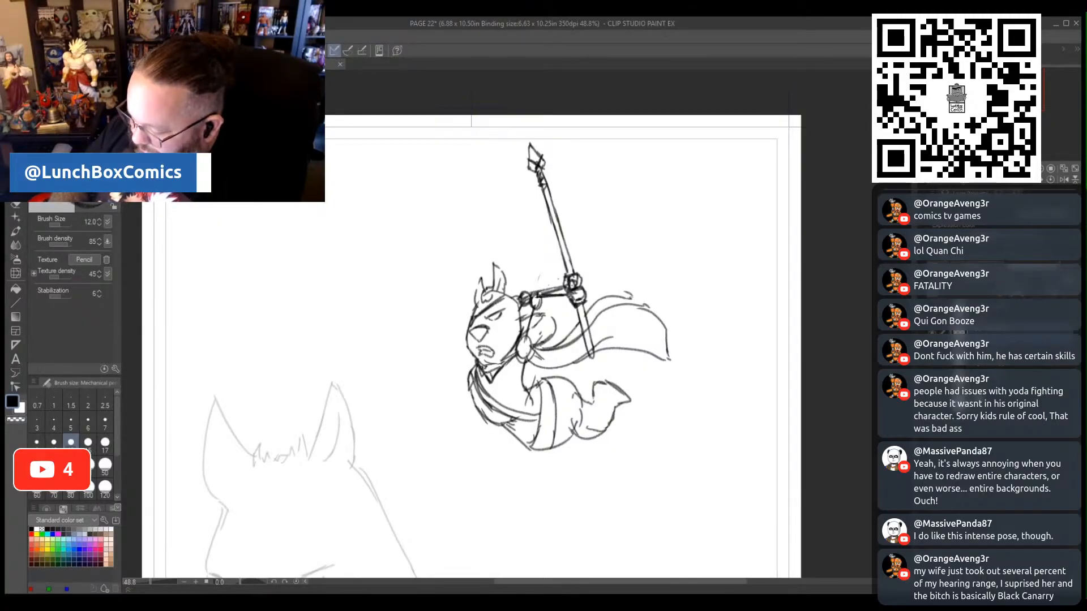
mouse_move(525, 314)
mouse_down()
mouse_move(548, 311)
mouse_move(558, 333)
mouse_move(550, 312)
mouse_move(615, 277)
mouse_move(634, 299)
mouse_move(616, 287)
mouse_up()
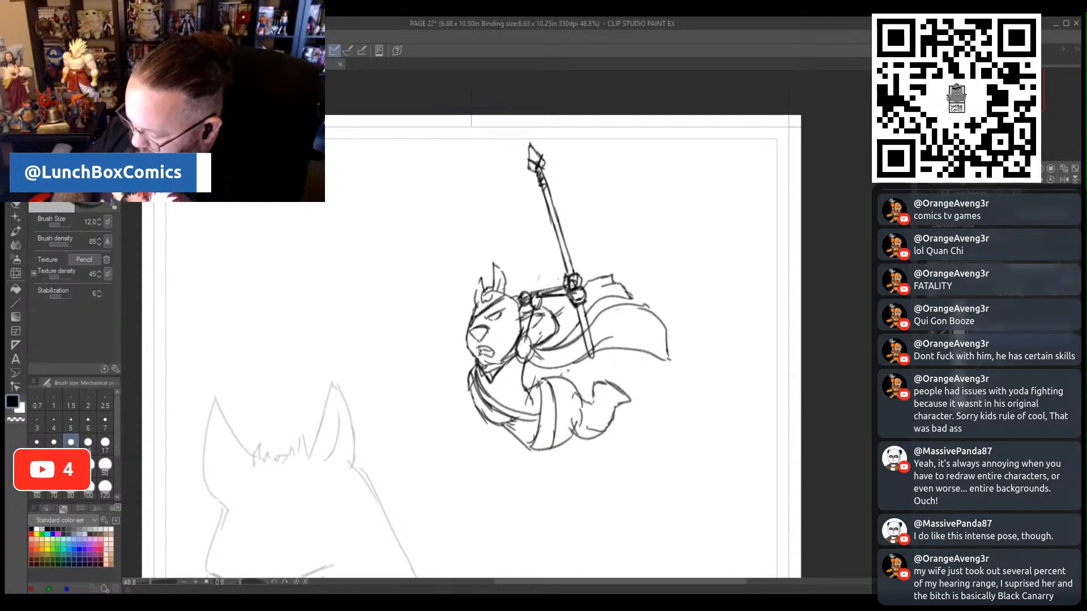
- Add the second foot behind the first and extend the flowing shape behind the figure with a larger, ragged-edged outline
mouse_move(584, 377)
mouse_down()
mouse_move(578, 393)
mouse_move(601, 375)
mouse_move(627, 374)
mouse_move(614, 387)
mouse_up()
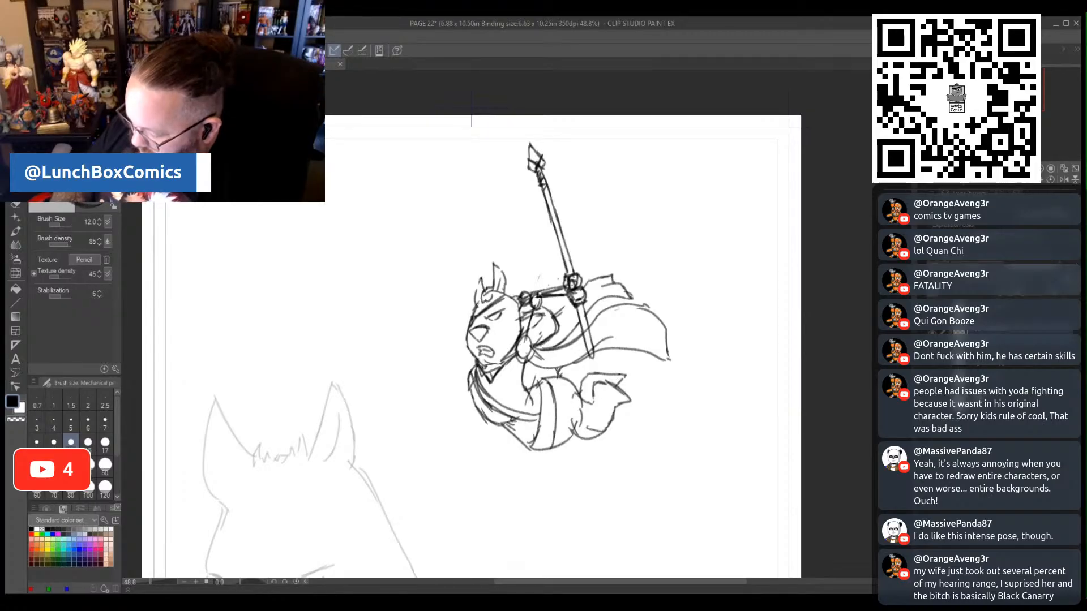
mouse_move(574, 384)
mouse_down()
mouse_move(623, 364)
mouse_move(678, 369)
mouse_up()
mouse_move(601, 310)
mouse_down()
mouse_move(641, 294)
mouse_move(677, 305)
mouse_move(697, 319)
mouse_move(712, 358)
mouse_move(703, 391)
mouse_up()
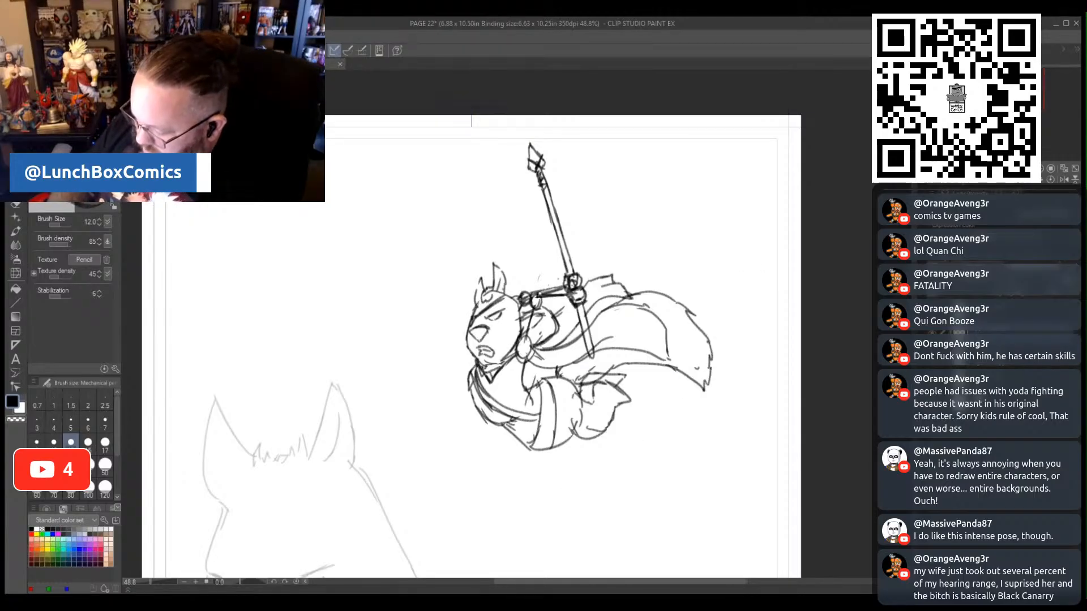
- Outline the raised arm at full thickness, and erase its construction lines and the spear's lower end over the cape
mouse_move(525, 362)
mouse_down()
mouse_move(535, 308)
mouse_move(518, 330)
mouse_move(526, 317)
mouse_move(578, 288)
mouse_move(519, 323)
mouse_move(537, 285)
mouse_move(564, 284)
mouse_up()
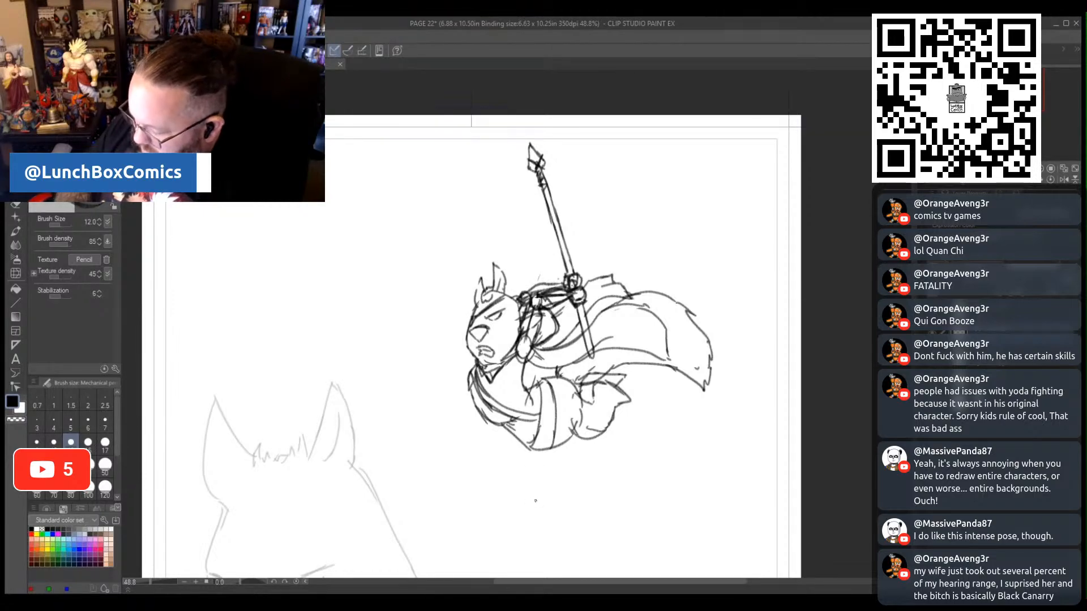
click(16, 204)
mouse_move(529, 327)
mouse_down()
mouse_move(529, 339)
mouse_move(543, 296)
mouse_move(568, 295)
mouse_move(592, 331)
mouse_move(582, 380)
mouse_move(590, 371)
mouse_up()
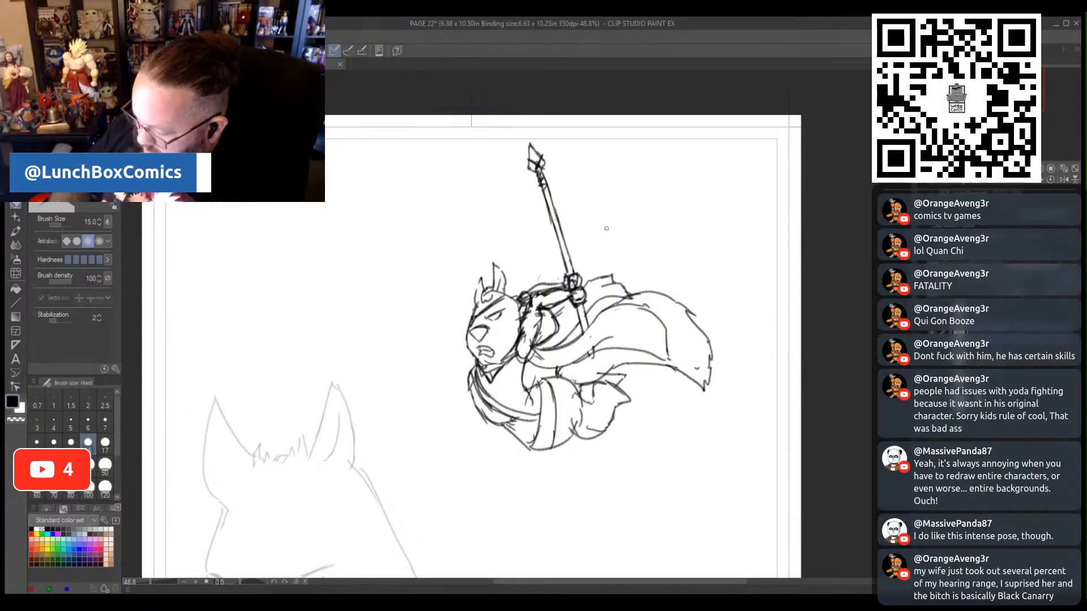
drag(519, 302, 548, 290)
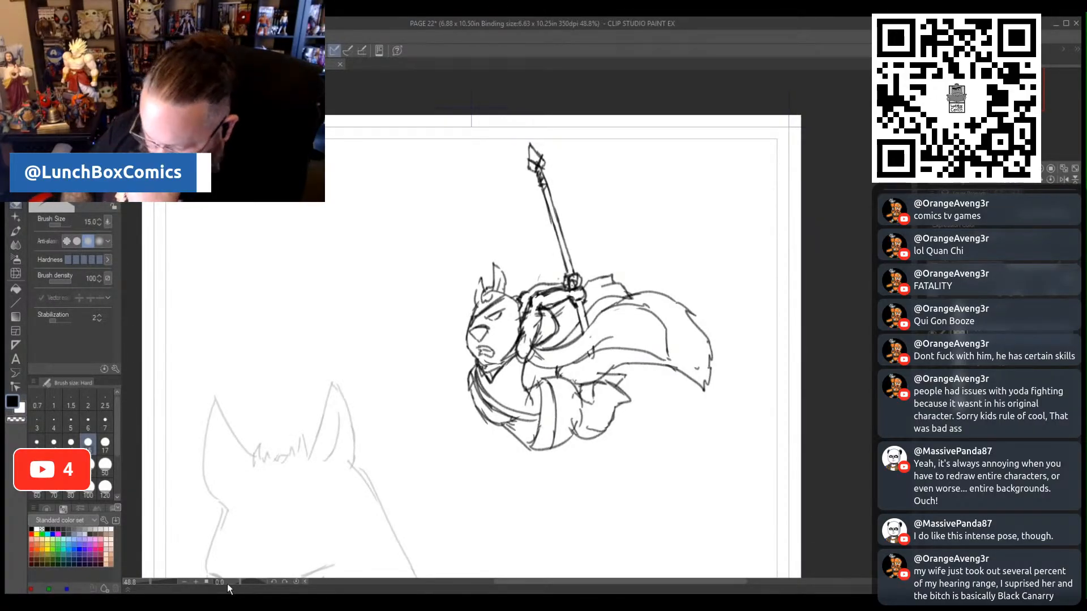
- Lasso the spear with the raised arm, rotate it by -28.7°, and reposition it so the spear points forward above the head
drag(151, 581, 144, 581)
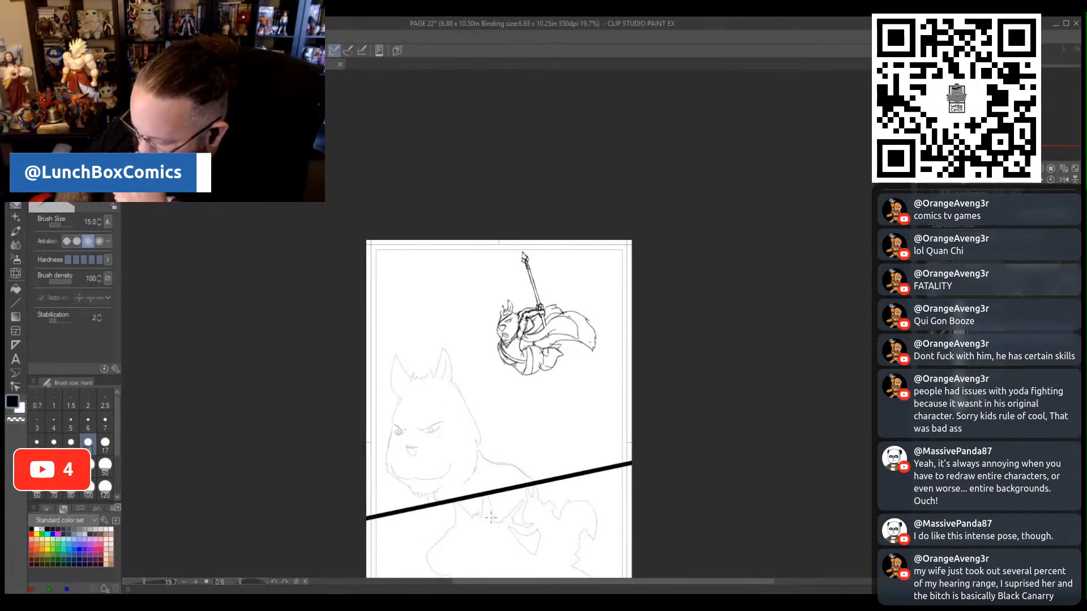
click(15, 134)
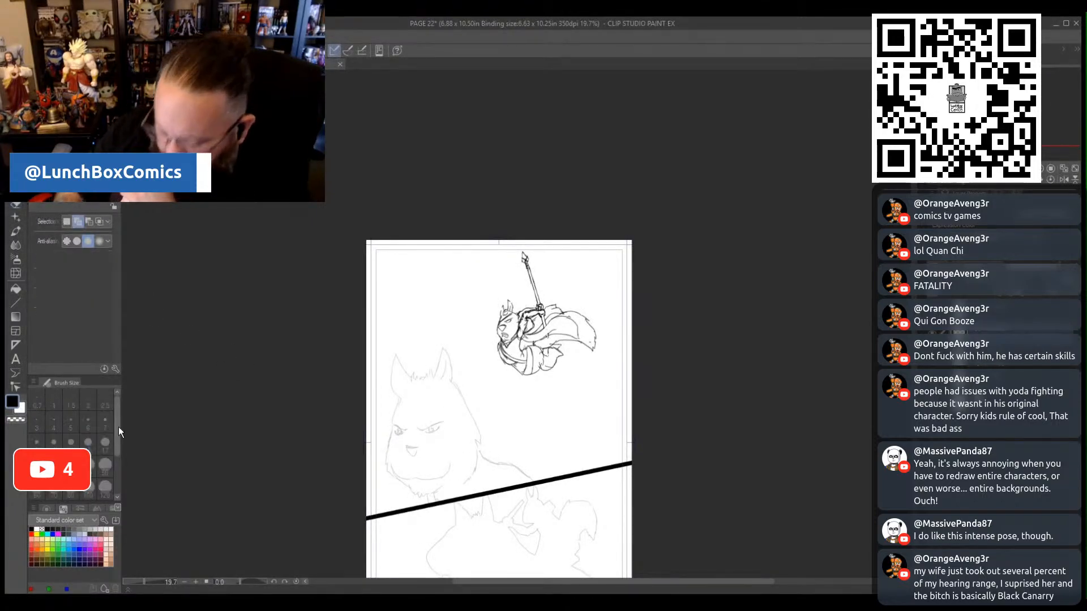
drag(151, 582, 152, 582)
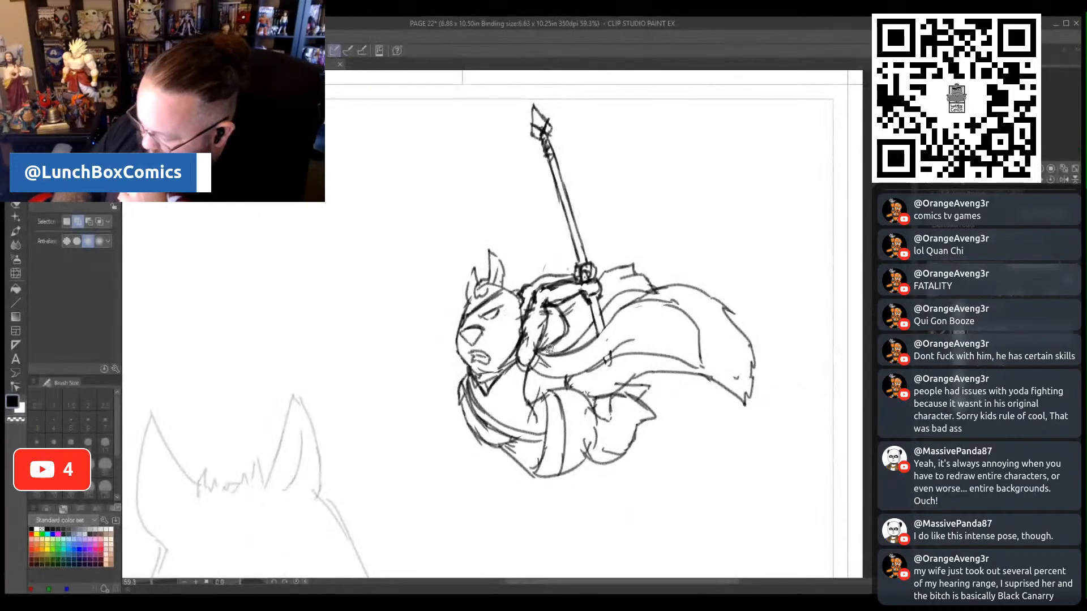
mouse_move(554, 349)
mouse_down()
mouse_move(525, 364)
mouse_move(518, 349)
mouse_move(520, 273)
mouse_move(541, 262)
mouse_move(548, 233)
mouse_move(518, 116)
mouse_move(564, 93)
mouse_move(609, 304)
mouse_up()
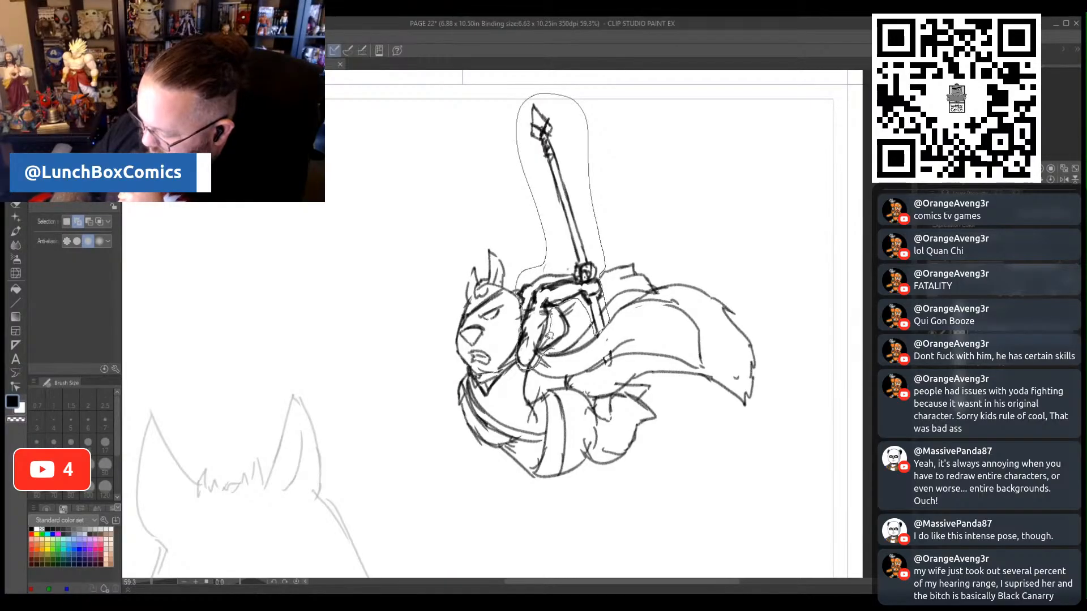
drag(549, 336, 536, 362)
click(600, 384)
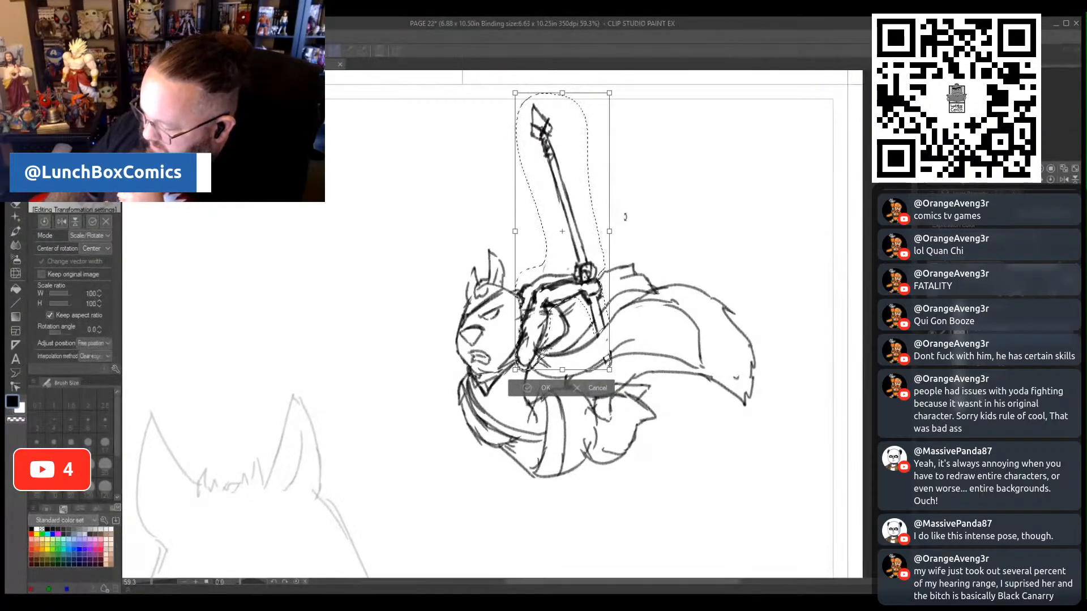
drag(625, 217, 586, 198)
drag(574, 251, 481, 255)
drag(538, 192, 560, 201)
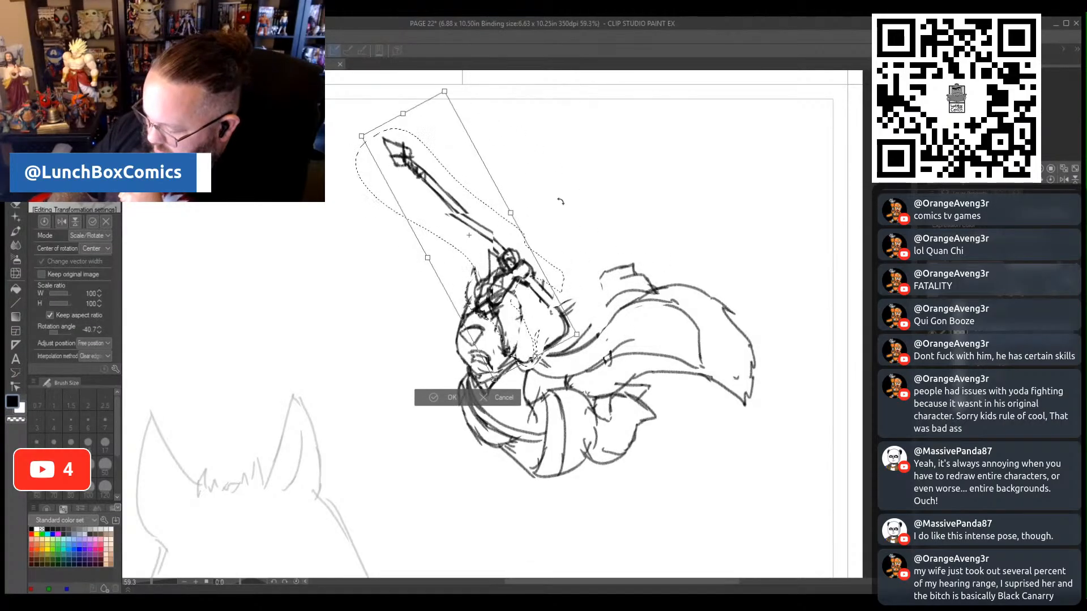
drag(490, 262, 521, 263)
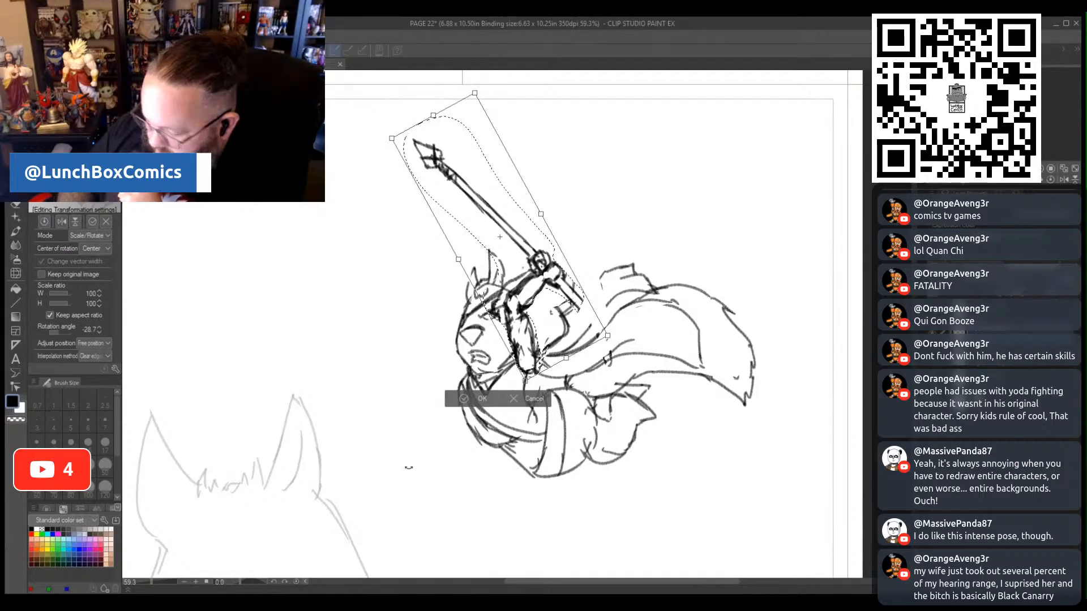
key(Return)
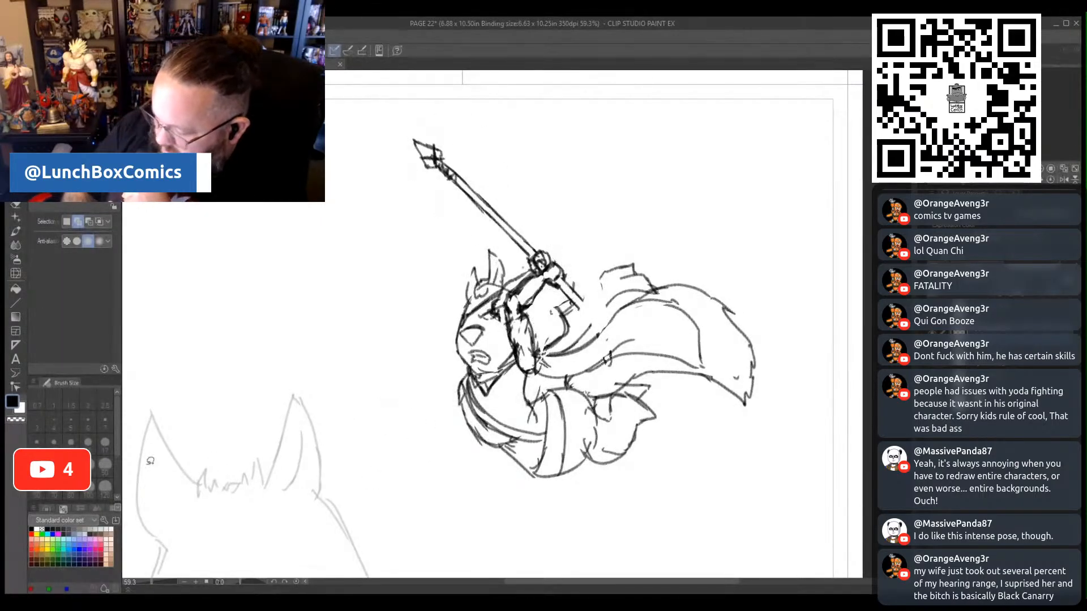
key(p)
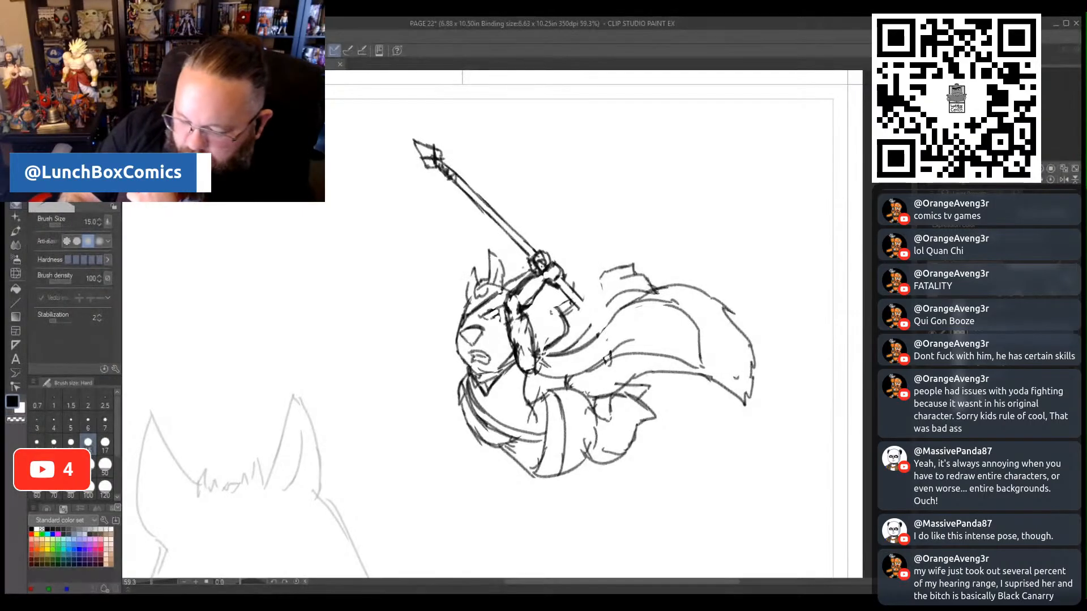
- Lasso the figure's lower body and legs, scale them to 103%, rotate them 12.0°, and shift them slightly down beneath the cape
key(m)
mouse_move(537, 384)
mouse_down()
mouse_move(506, 440)
mouse_move(506, 476)
mouse_move(647, 466)
mouse_move(667, 404)
mouse_move(656, 379)
mouse_move(609, 393)
mouse_move(568, 378)
mouse_move(537, 384)
mouse_up()
click(625, 521)
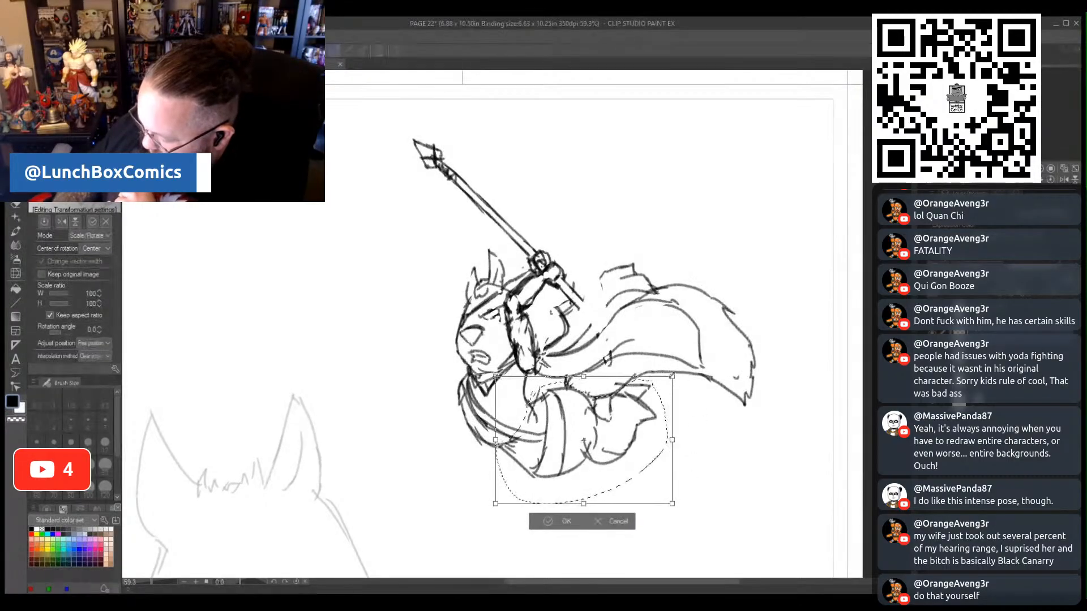
drag(675, 390, 682, 390)
drag(631, 442, 621, 454)
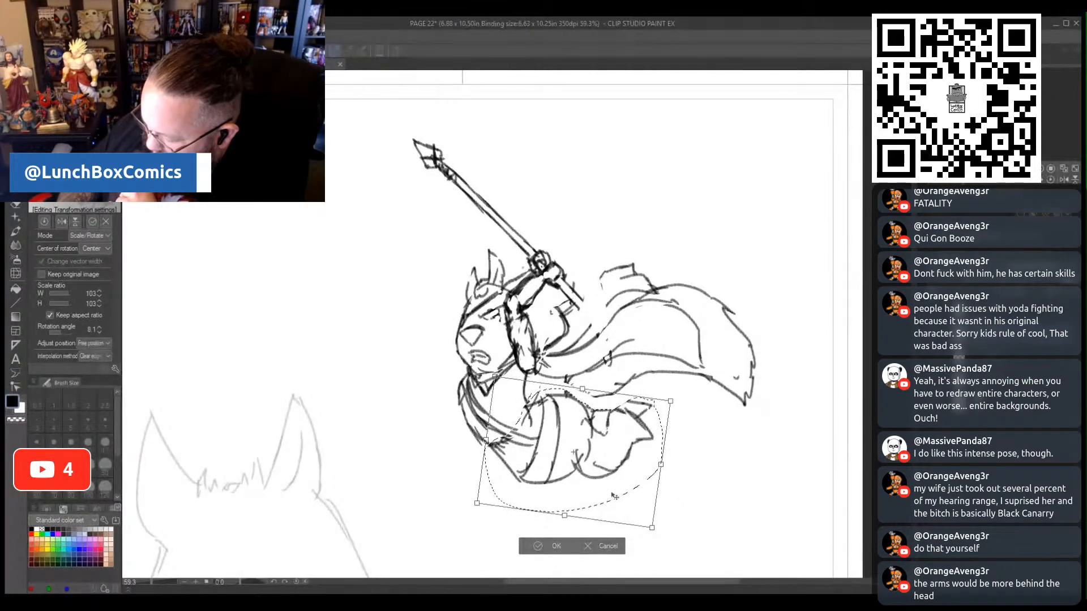
drag(614, 495, 624, 463)
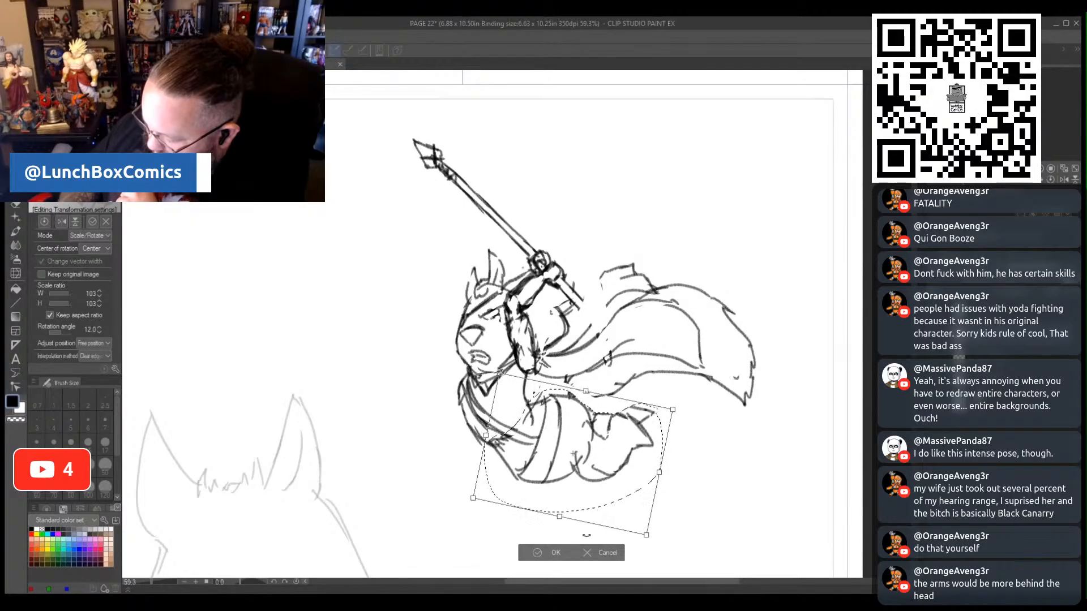
click(538, 554)
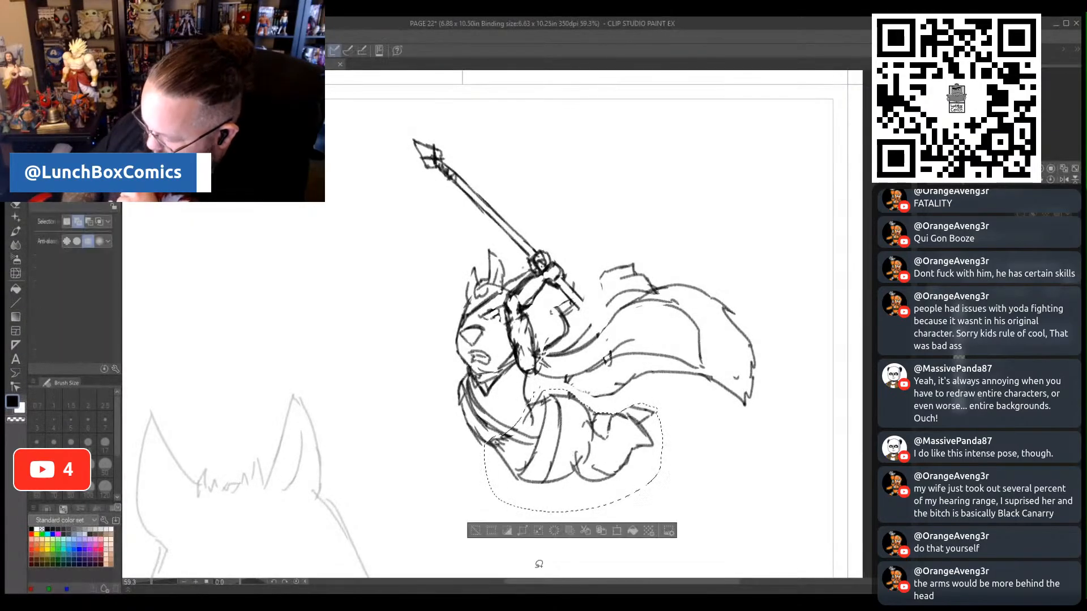
click(474, 535)
- Lasso the cape's outer and lower edges, nudge them slightly toward the lowered legs, and clear the selection
mouse_move(643, 392)
mouse_down()
mouse_move(586, 399)
mouse_move(566, 376)
mouse_up()
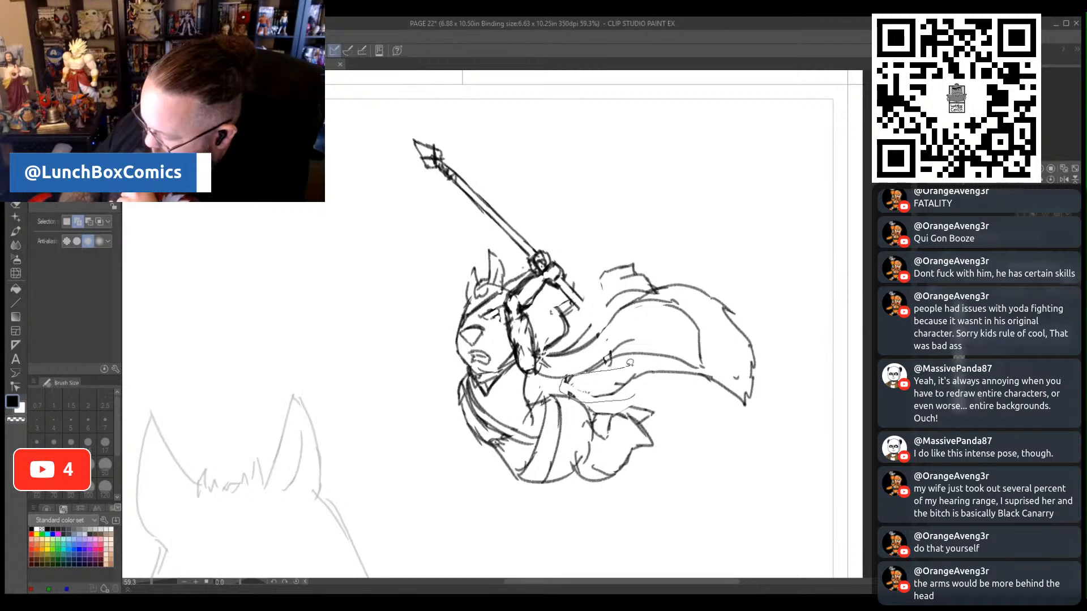
mouse_move(630, 363)
mouse_down()
mouse_move(712, 367)
mouse_move(719, 323)
mouse_move(686, 297)
mouse_move(640, 291)
mouse_move(662, 288)
mouse_move(663, 271)
mouse_move(765, 277)
mouse_move(780, 383)
mouse_move(702, 416)
mouse_move(635, 396)
mouse_up()
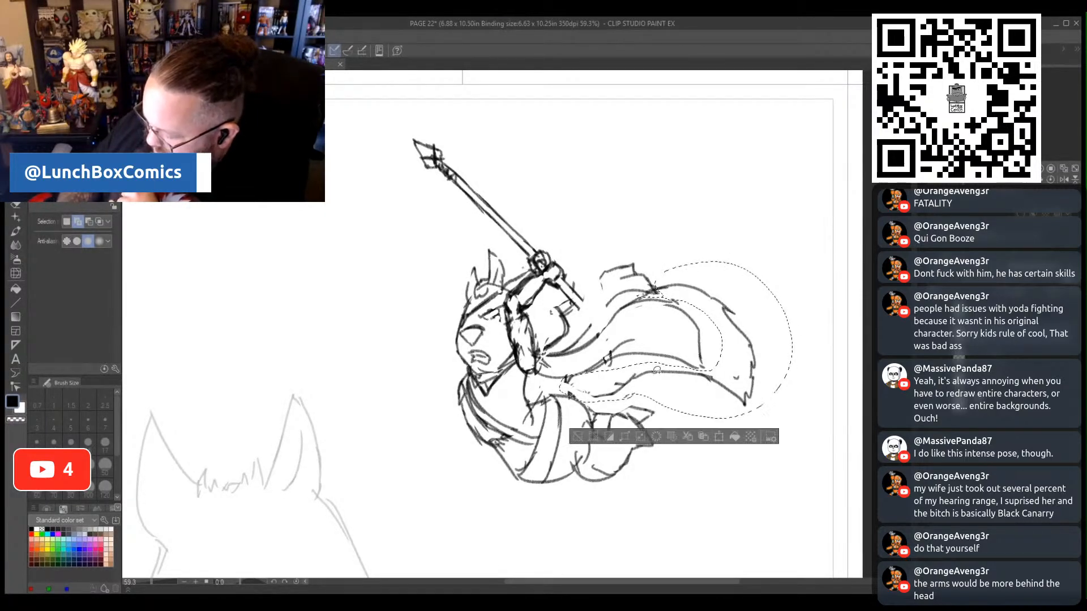
click(718, 437)
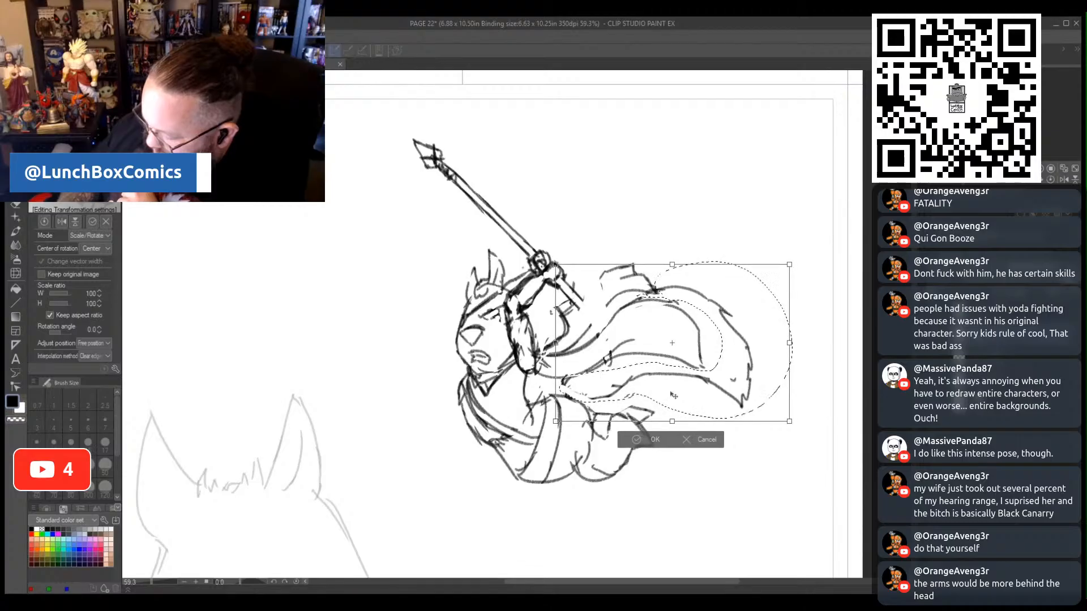
drag(673, 396, 674, 394)
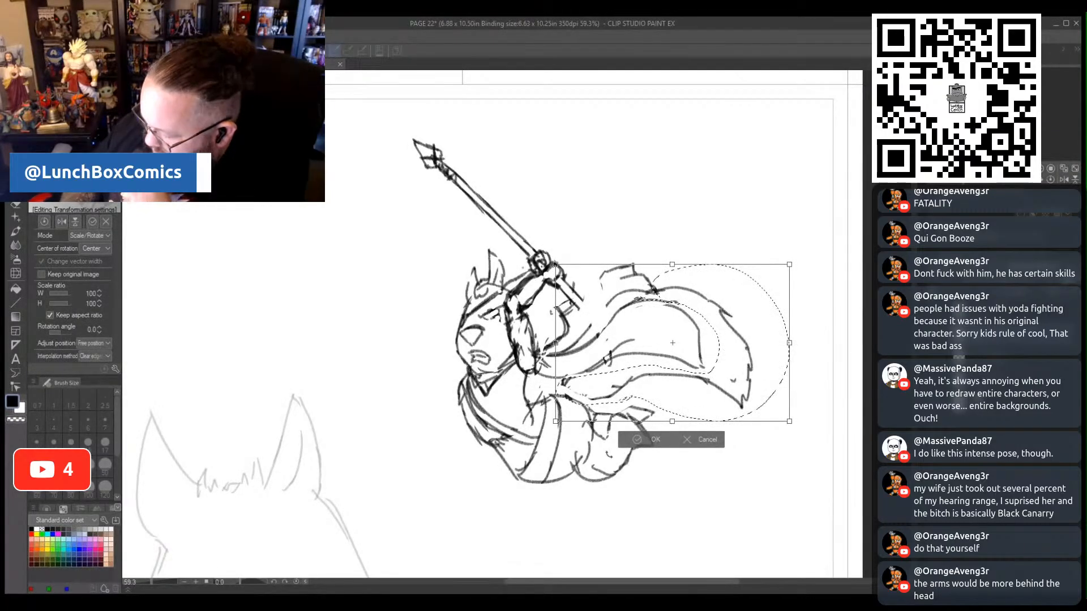
click(634, 440)
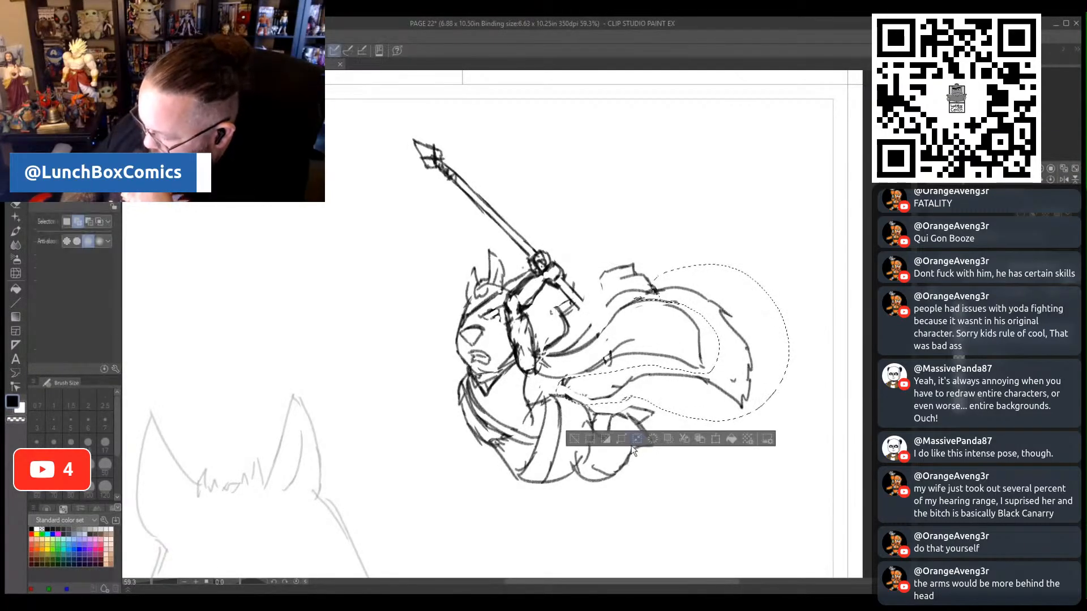
click(574, 439)
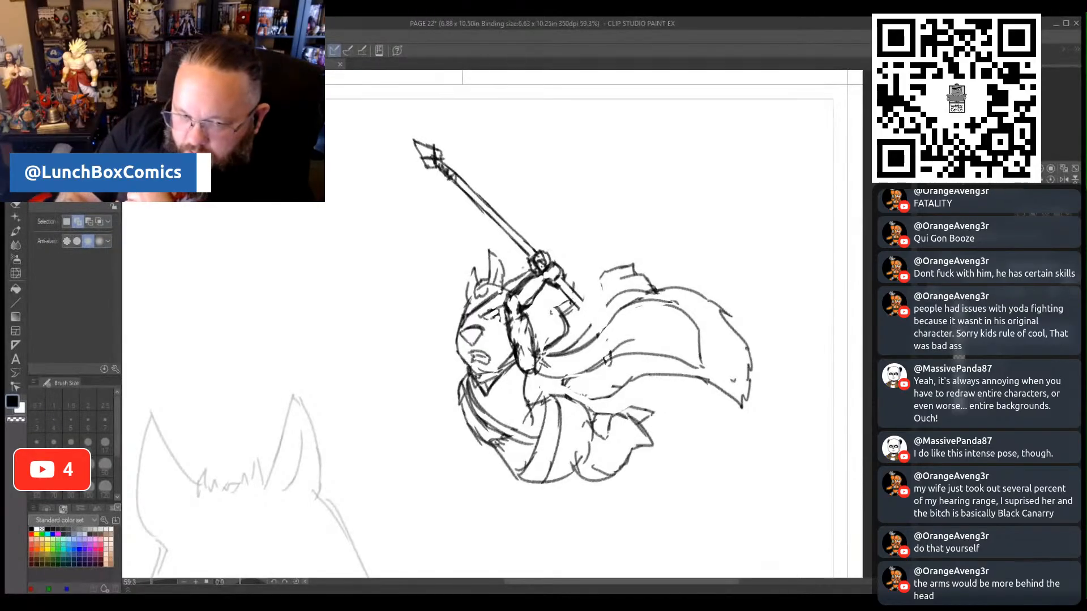
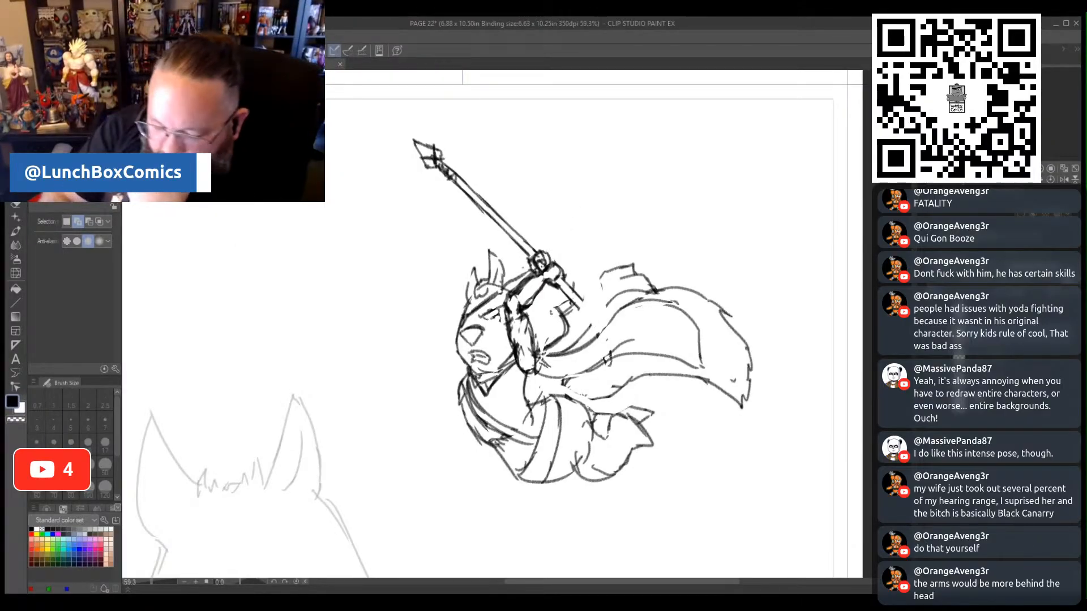
- Lasso the spear with the raised arms, rotate the selection by 6.9°, and shift it slightly toward the cape
key(e)
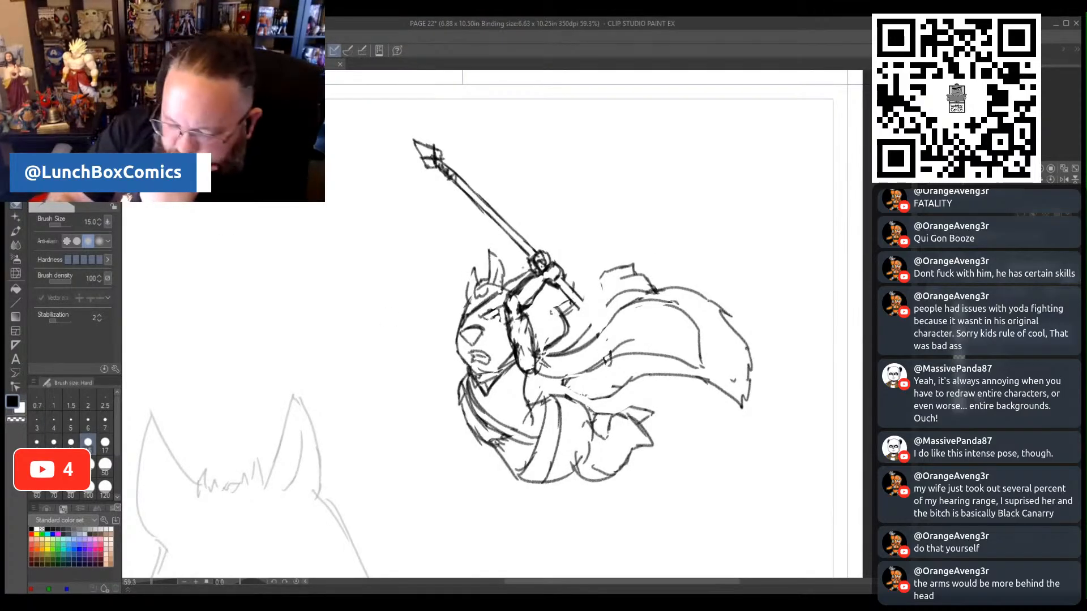
key(m)
mouse_move(594, 282)
mouse_down()
mouse_move(577, 310)
mouse_move(557, 296)
mouse_move(543, 326)
mouse_up()
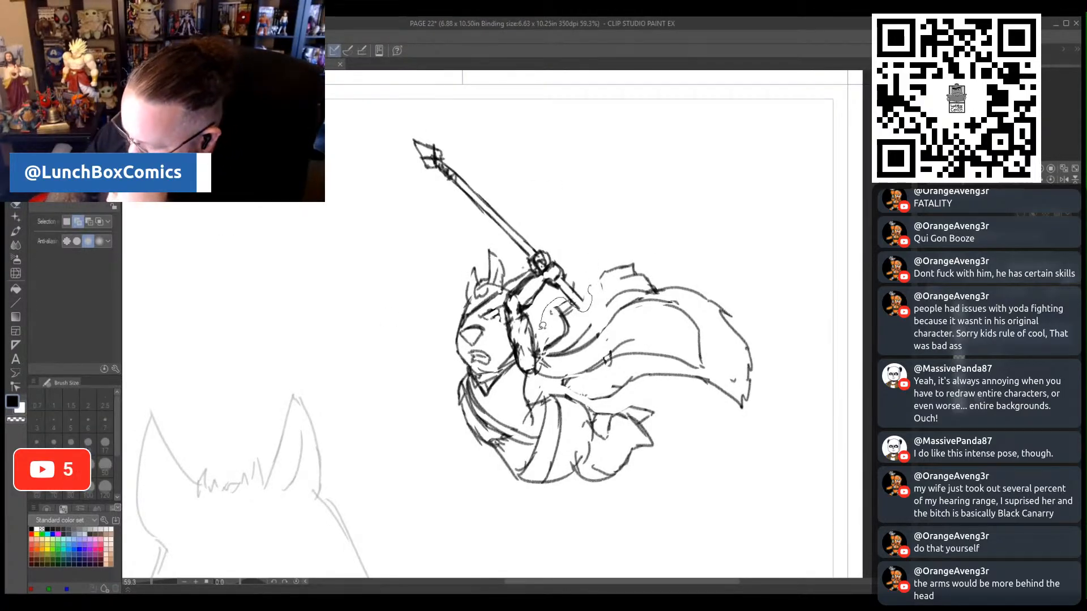
mouse_move(526, 365)
mouse_down()
mouse_move(503, 296)
mouse_move(512, 254)
mouse_move(435, 186)
mouse_move(417, 97)
mouse_move(554, 185)
mouse_move(586, 303)
mouse_up()
click(538, 391)
drag(601, 213, 612, 231)
mouse_move(564, 278)
mouse_down()
mouse_move(583, 284)
mouse_move(579, 274)
mouse_up()
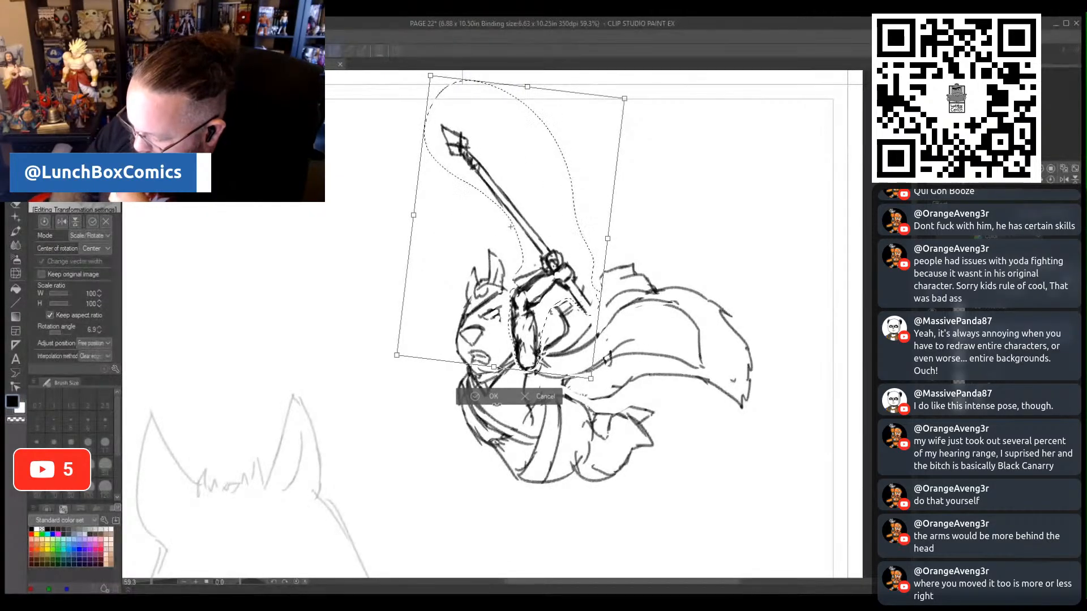
click(472, 400)
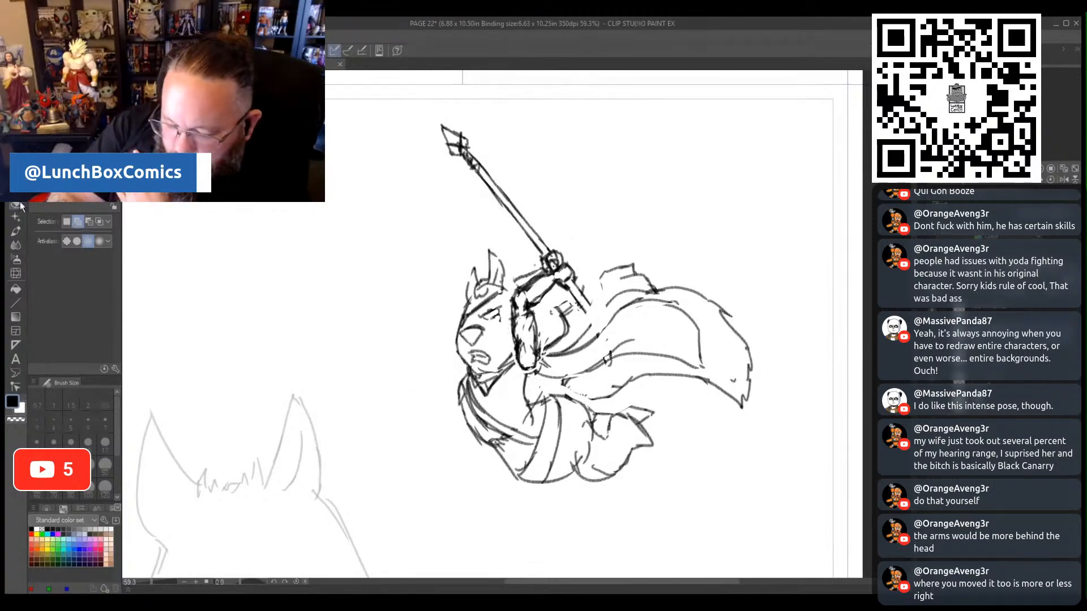
- Redraw the missing ear and cape lines with the size 12 pencil, and extend the spear's lower shaft down over the cape
key(e)
key(p)
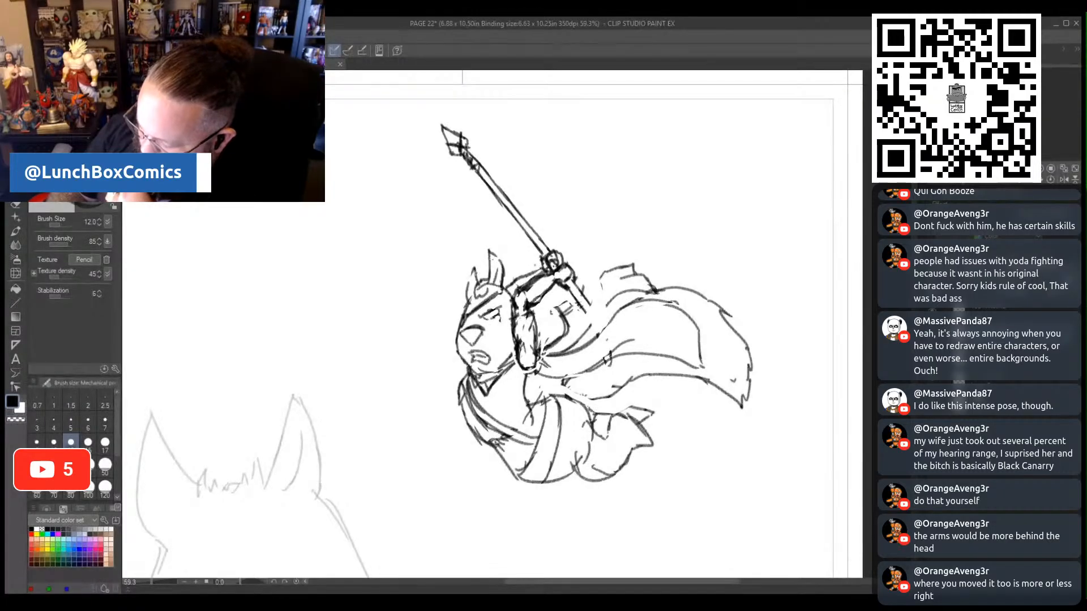
drag(472, 264, 468, 299)
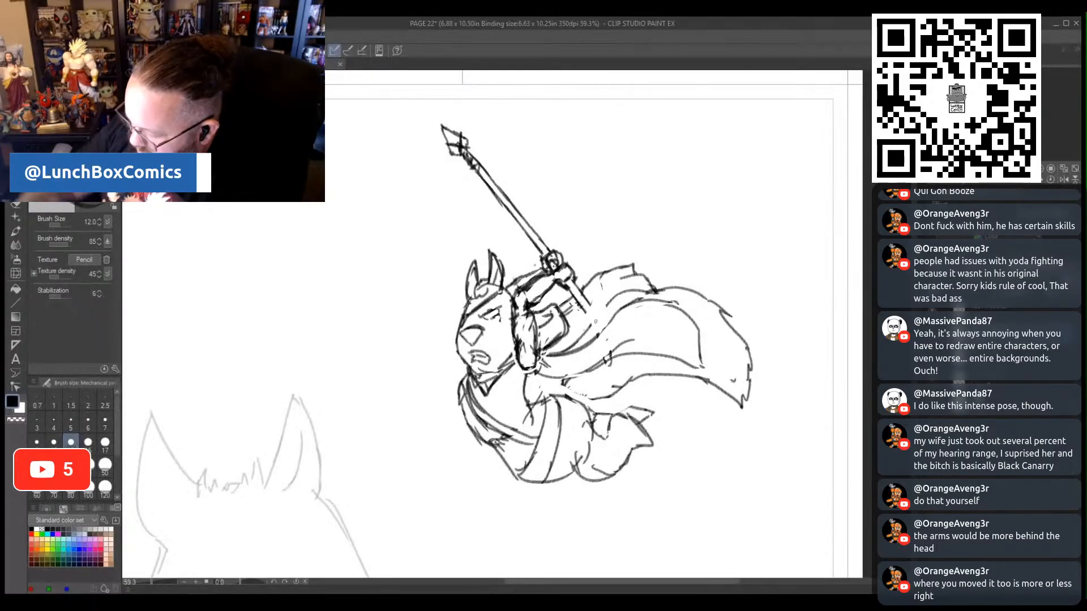
drag(583, 306, 604, 339)
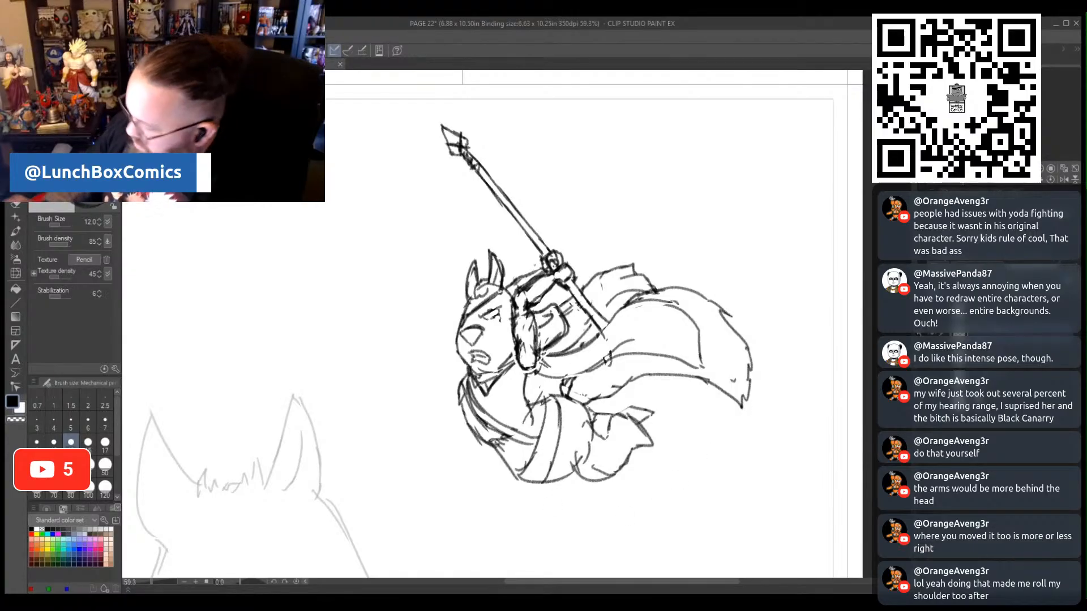
- Fade the rough figure sketch to a light grey guide, and set the pencil's brush size to 8
key(Delete)
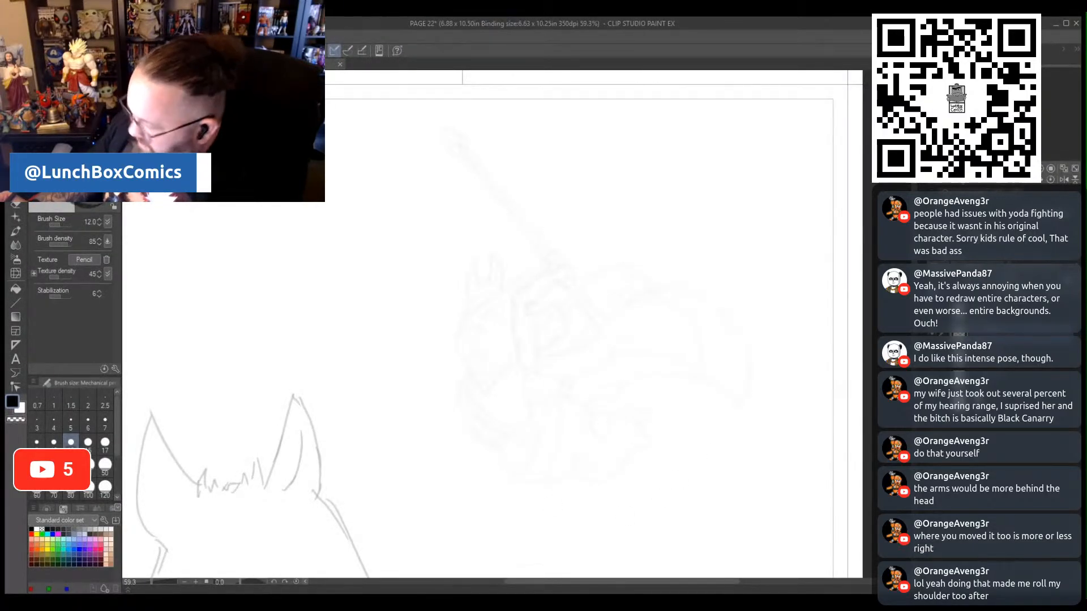
key(ctrl+z)
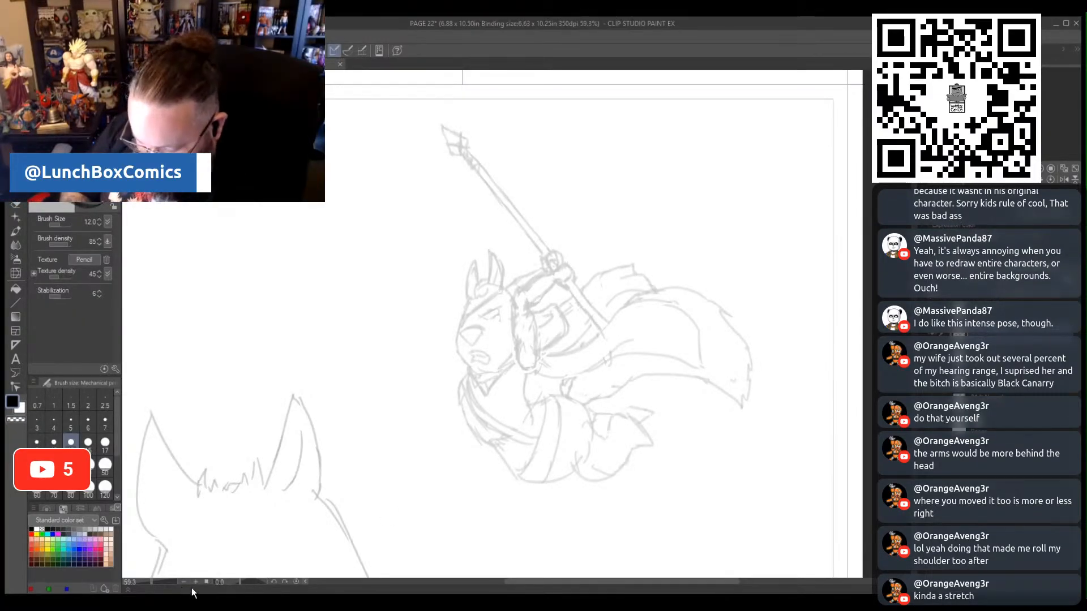
drag(152, 584, 154, 585)
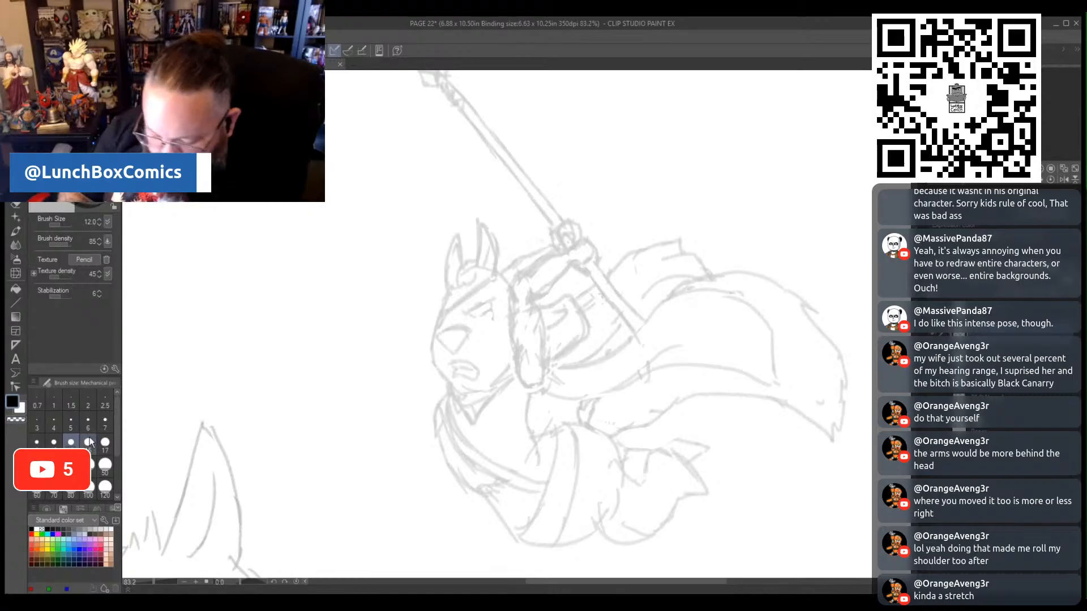
click(37, 442)
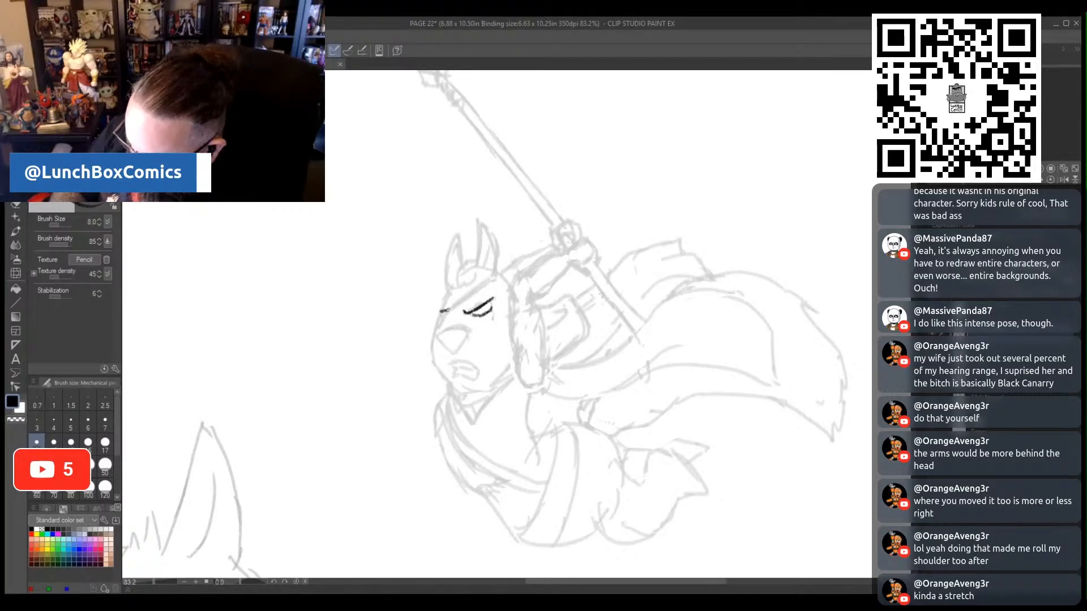
- Draw the figure's eyes, slanted headband, ears, nose, and snarling mouth in clean dark lines over the faded sketch
mouse_move(446, 312)
mouse_down()
mouse_move(434, 328)
mouse_move(471, 294)
mouse_up()
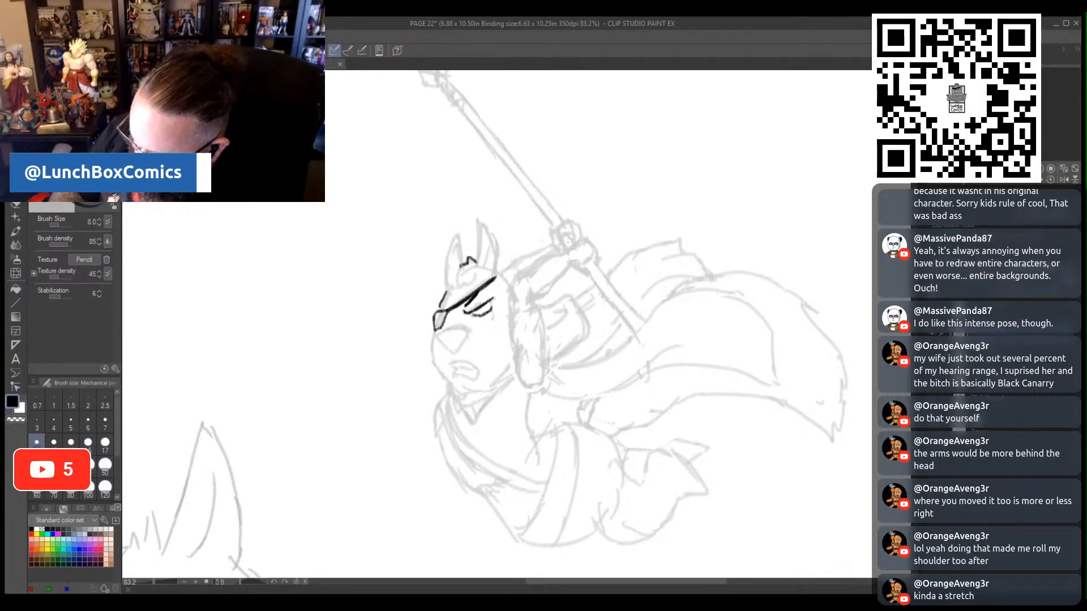
drag(456, 293, 460, 281)
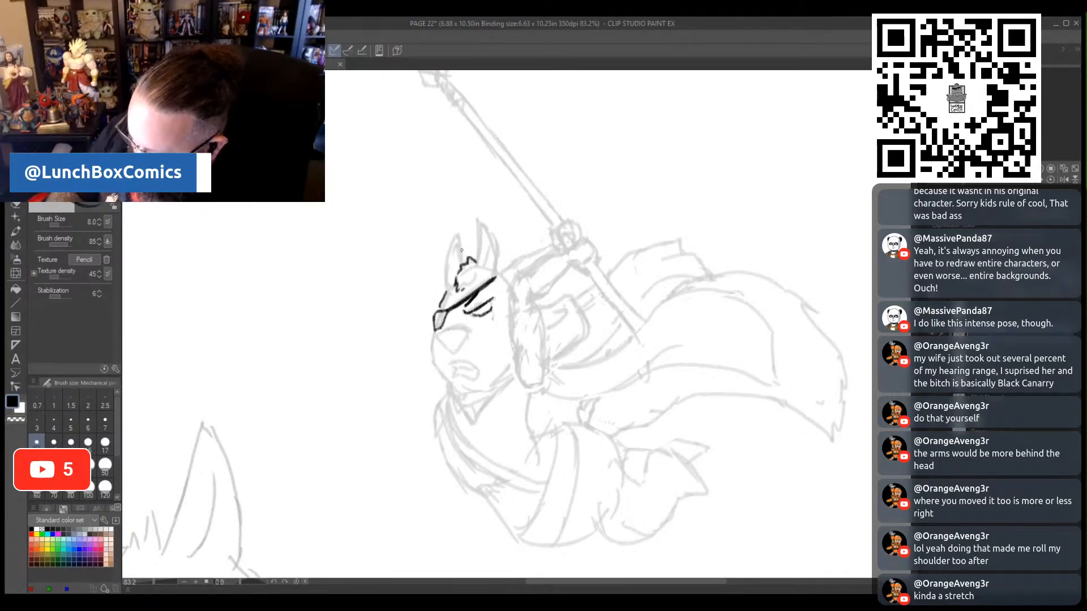
mouse_move(458, 237)
mouse_down()
mouse_move(449, 289)
mouse_move(482, 254)
mouse_up()
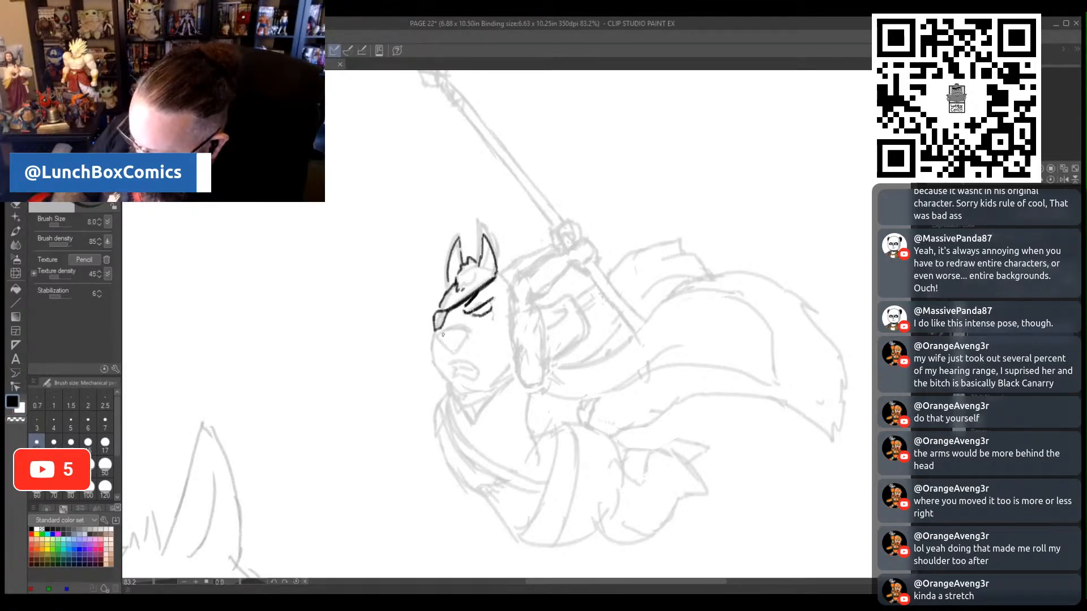
drag(459, 336, 466, 334)
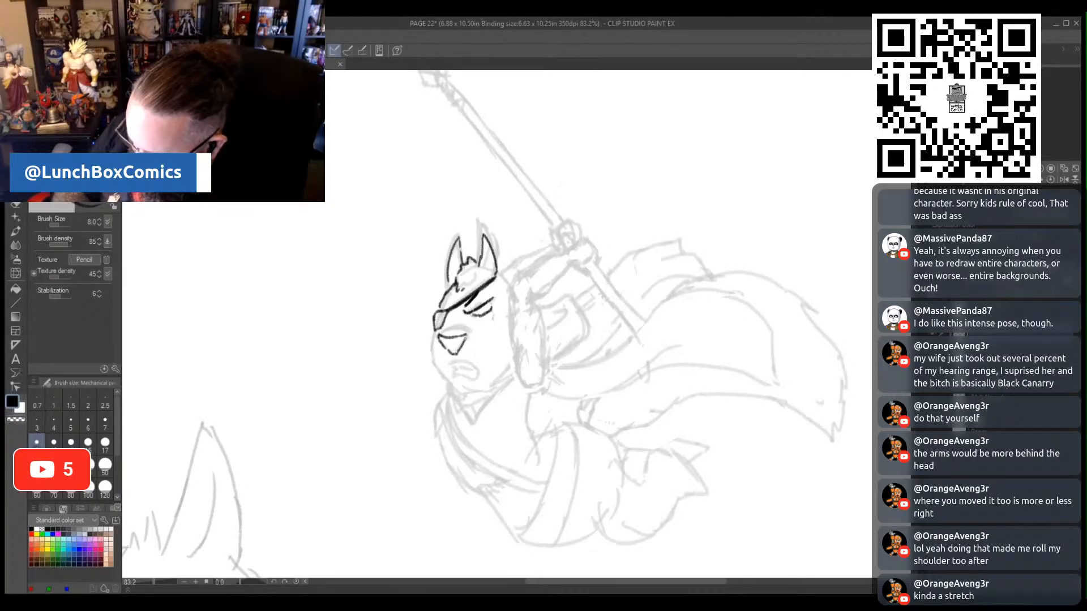
drag(452, 362, 467, 360)
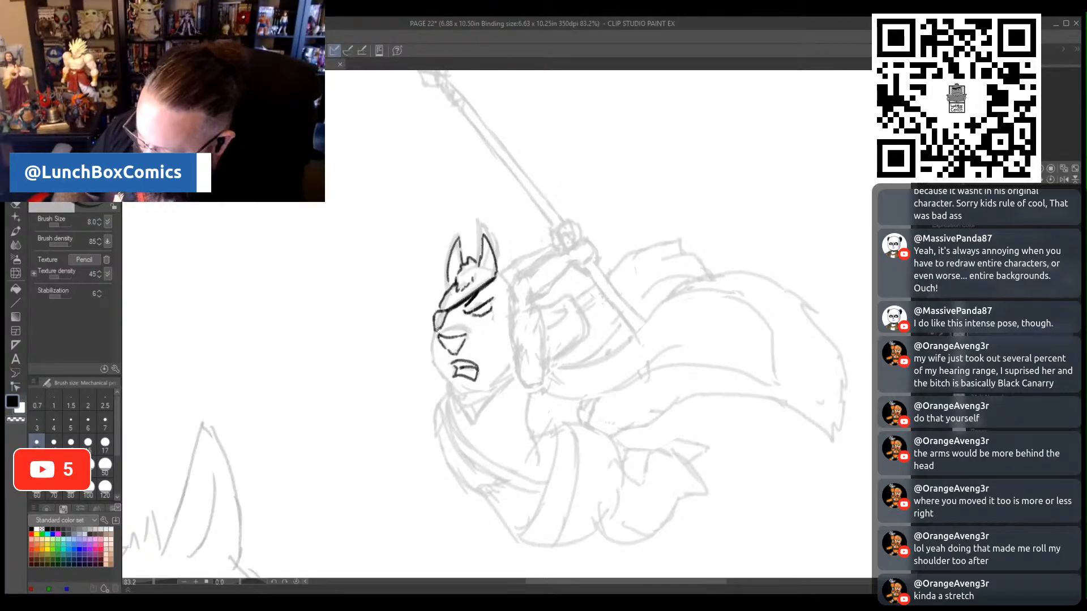
- Outline the figure's jaw and head, and trace both raised arms with the gripping hands and the area behind the elbow
mouse_move(431, 346)
mouse_down()
mouse_move(460, 399)
mouse_move(510, 366)
mouse_move(546, 383)
mouse_move(528, 344)
mouse_move(546, 323)
mouse_move(534, 302)
mouse_up()
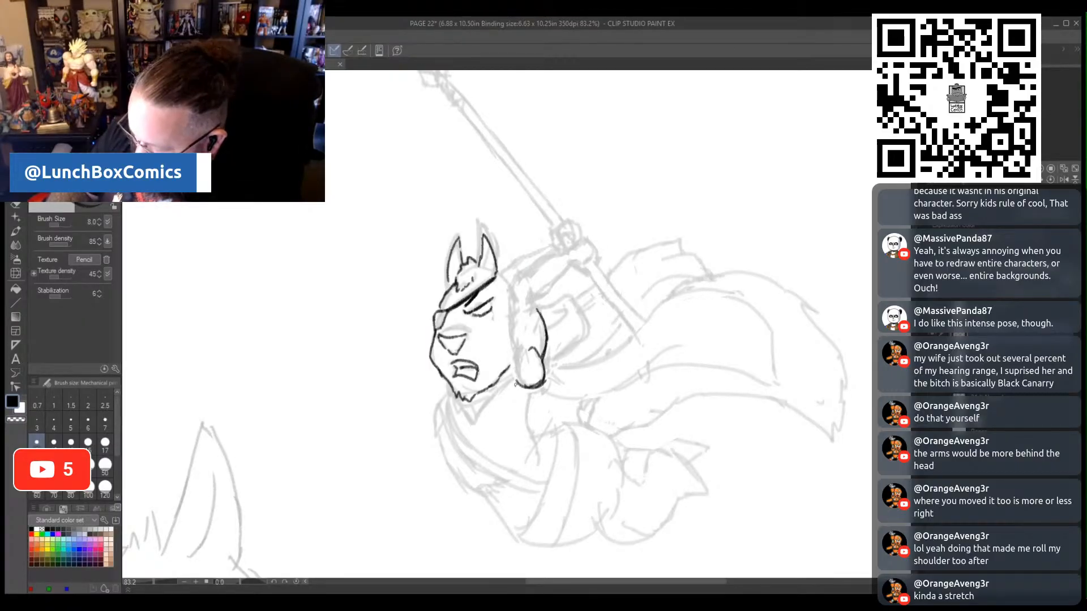
mouse_move(516, 380)
mouse_down()
mouse_move(505, 315)
mouse_move(519, 274)
mouse_move(564, 253)
mouse_up()
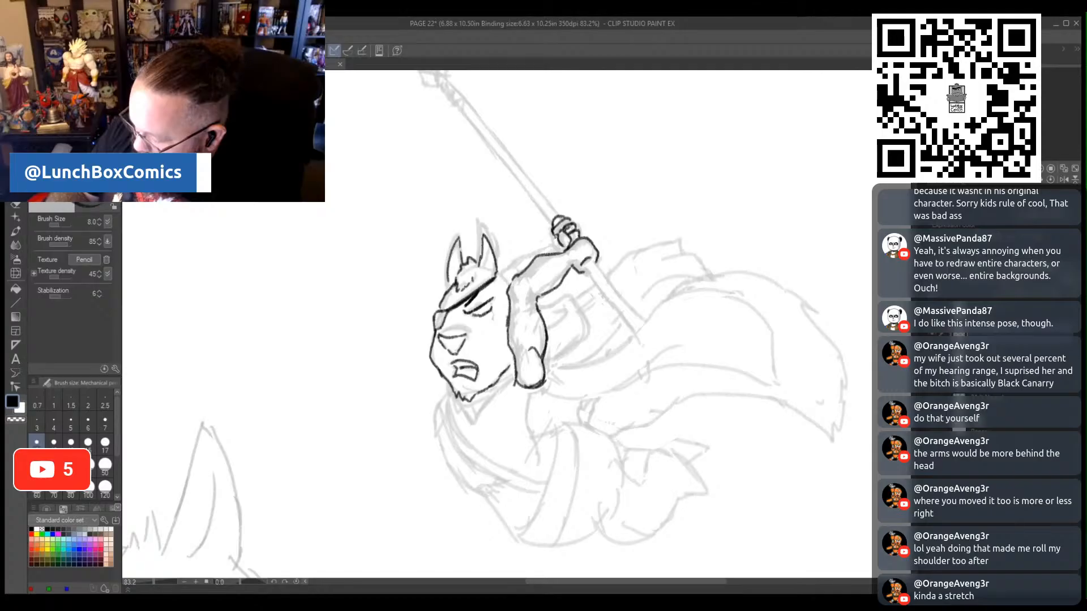
mouse_move(548, 242)
mouse_down()
mouse_move(528, 248)
mouse_move(510, 281)
mouse_up()
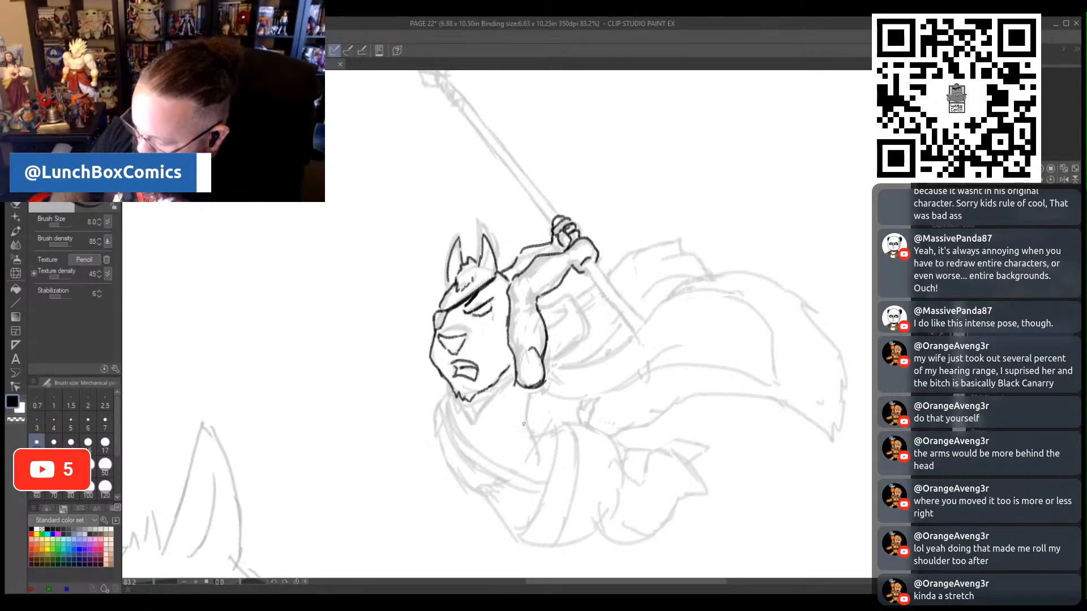
mouse_move(549, 324)
mouse_down()
mouse_move(567, 311)
mouse_move(539, 308)
mouse_move(567, 292)
mouse_move(589, 327)
mouse_up()
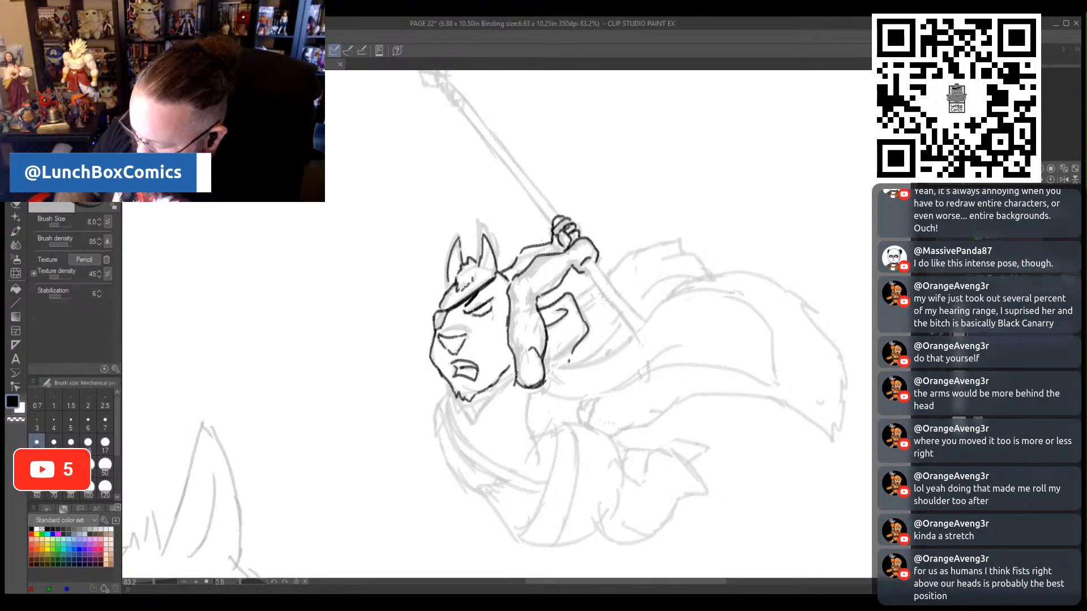
- Draw the pointed collar under the chin, and trace the torso with its diagonal chest strap and side contour
drag(517, 371, 465, 421)
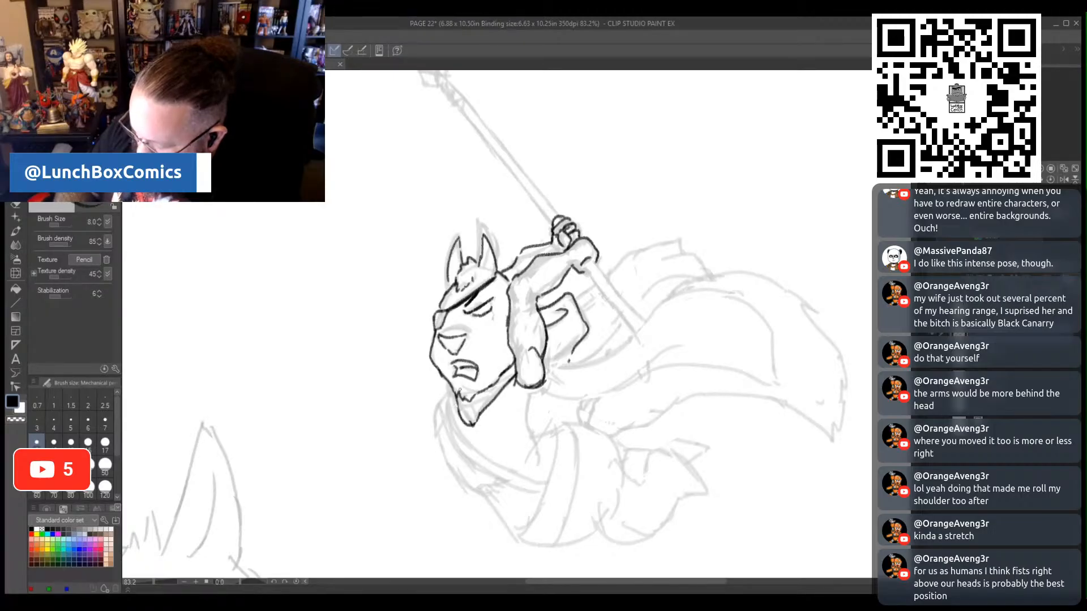
drag(556, 362, 549, 368)
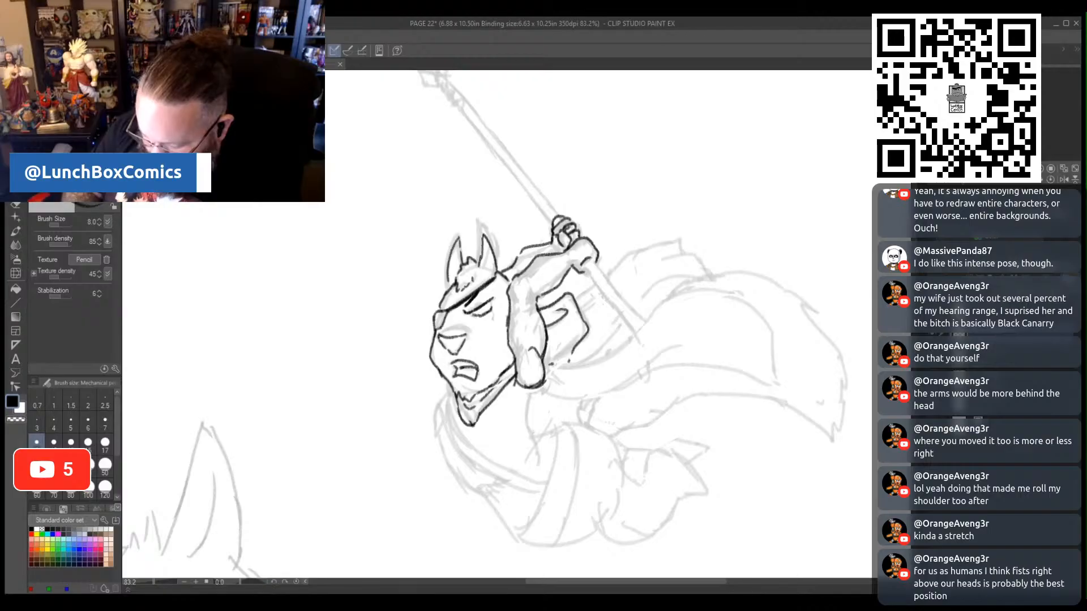
drag(241, 582, 248, 582)
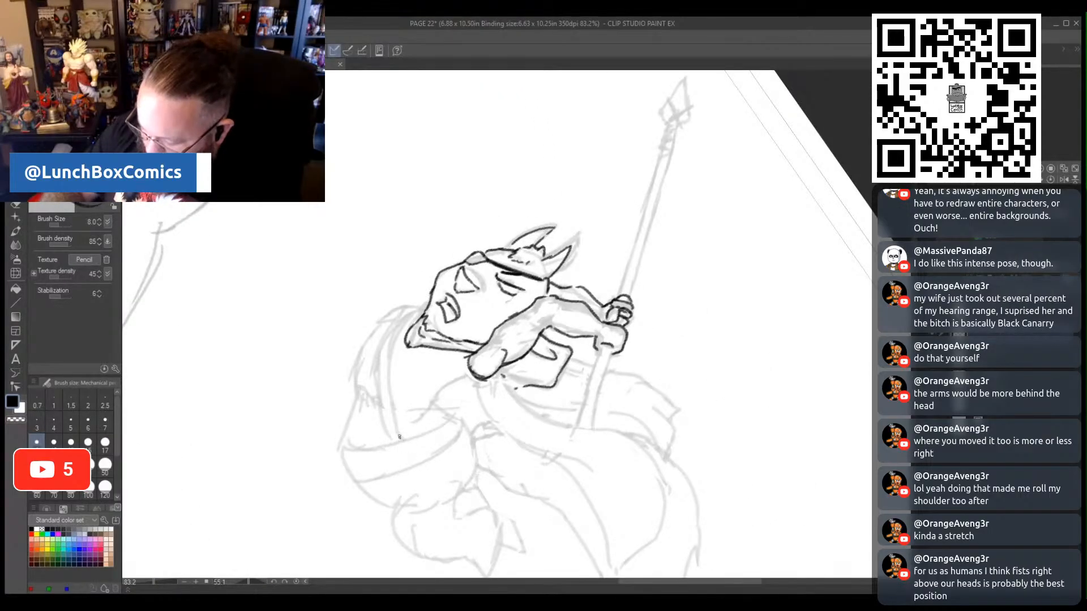
mouse_move(387, 404)
mouse_down()
mouse_move(400, 439)
mouse_move(387, 348)
mouse_move(411, 318)
mouse_up()
mouse_move(378, 417)
mouse_down()
mouse_move(394, 445)
mouse_move(375, 354)
mouse_move(399, 322)
mouse_move(374, 327)
mouse_move(355, 363)
mouse_move(346, 439)
mouse_up()
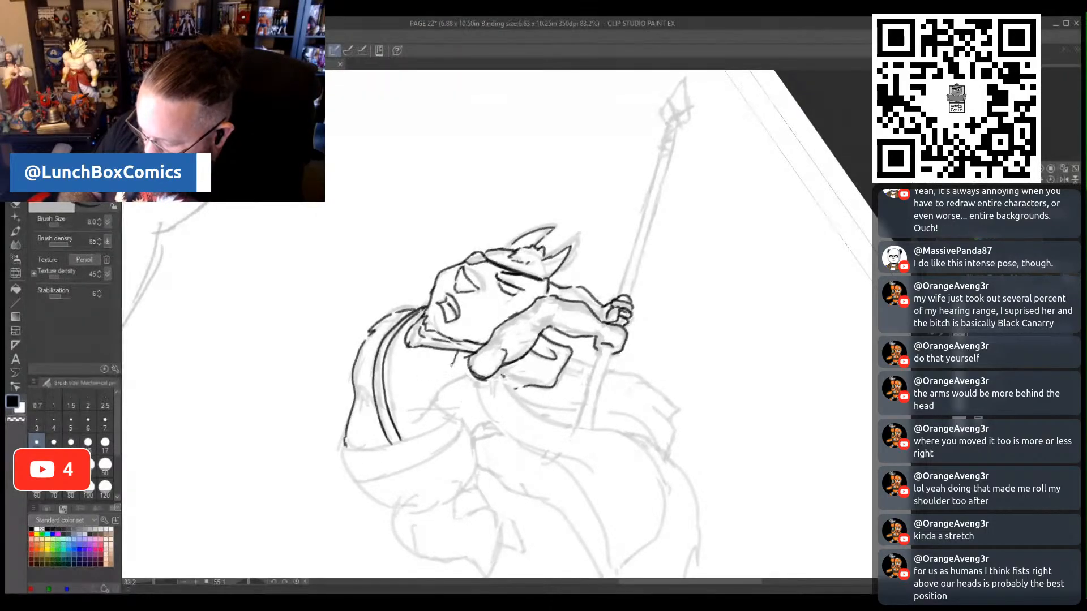
mouse_move(447, 366)
mouse_down()
mouse_move(405, 395)
mouse_move(395, 427)
mouse_move(461, 384)
mouse_up()
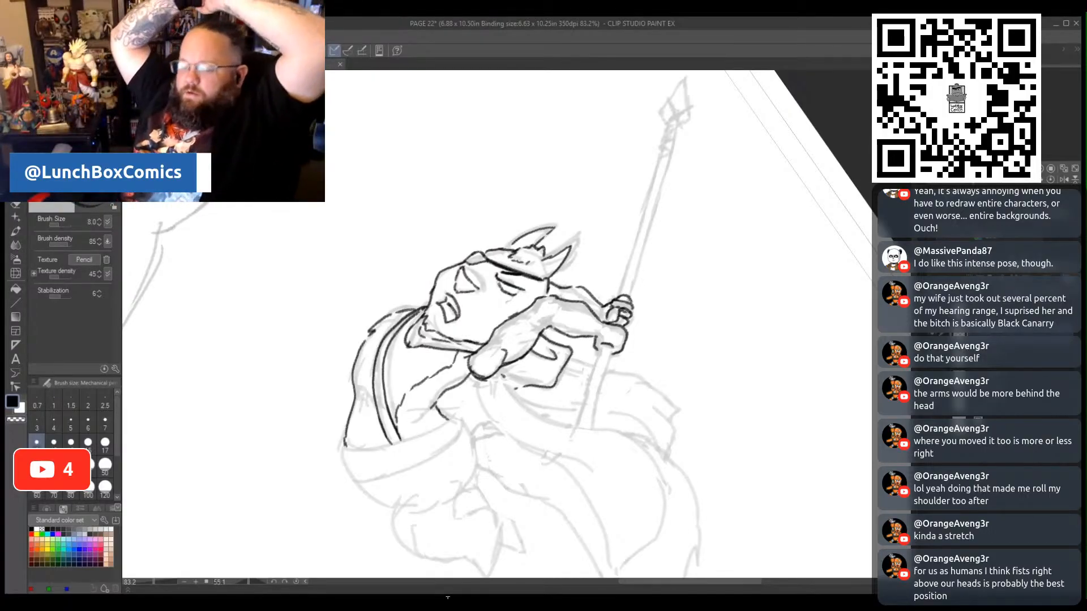
- Trace the waist sash and bent legs over the faded sketch, and outline the cape's main panel and lower edge
drag(251, 583, 235, 581)
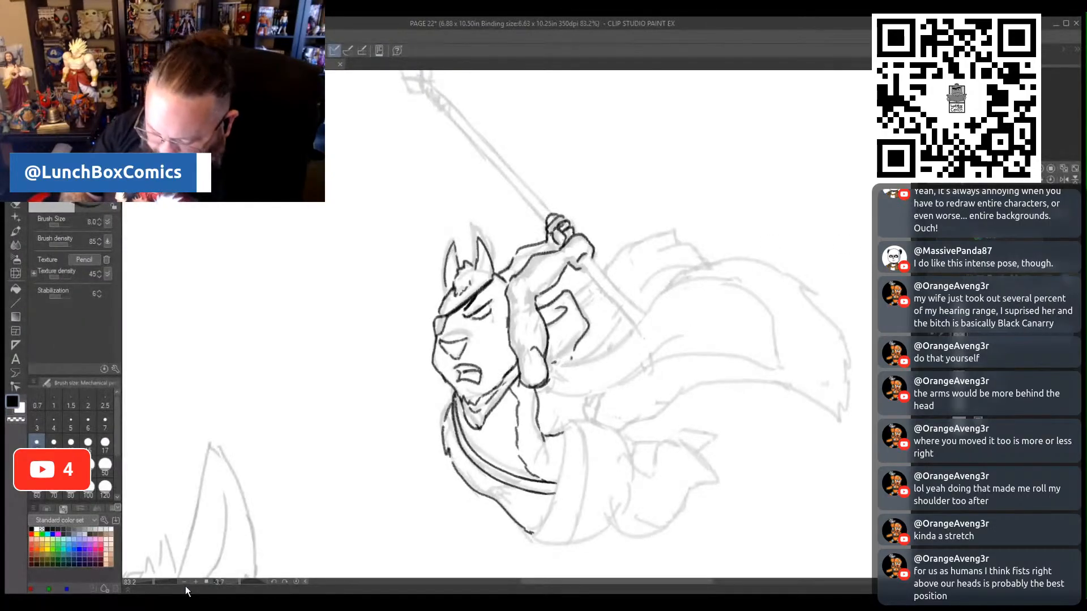
drag(153, 583, 148, 587)
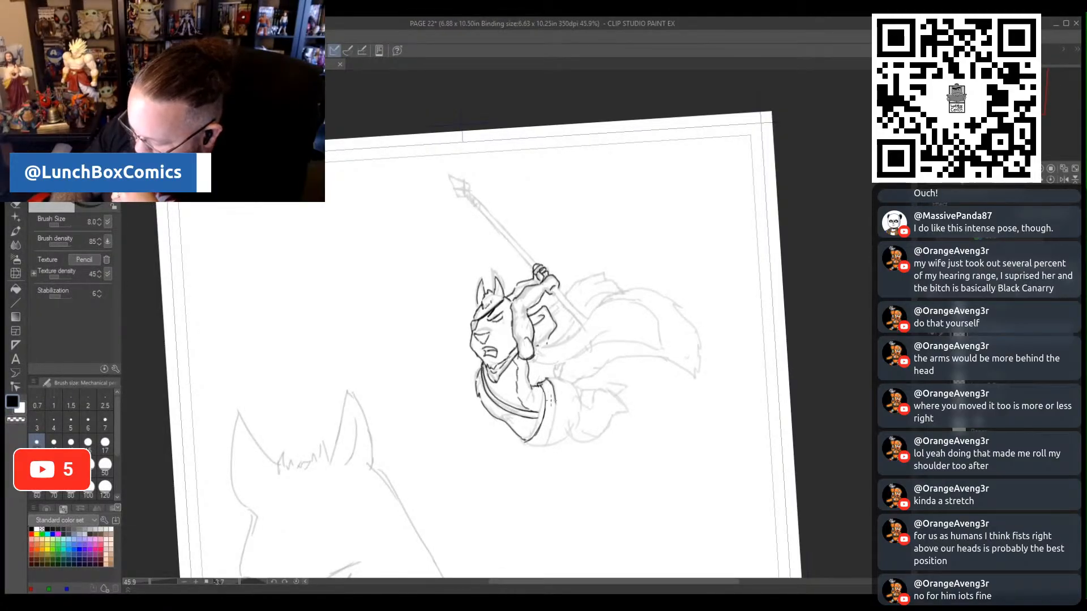
mouse_move(552, 425)
mouse_down()
mouse_move(538, 450)
mouse_move(594, 440)
mouse_up()
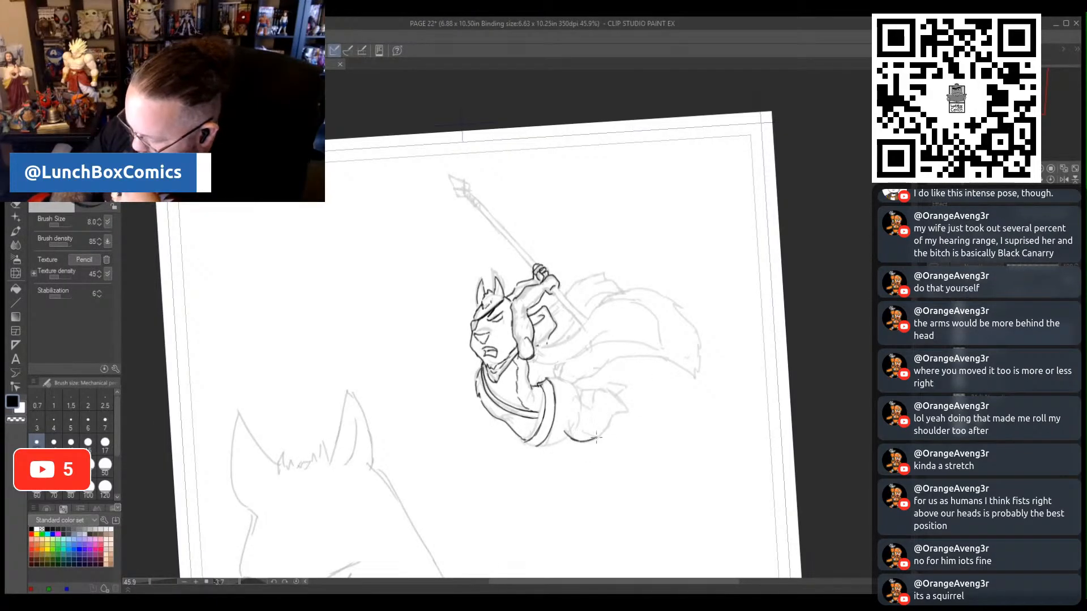
mouse_move(575, 398)
mouse_down()
mouse_move(603, 387)
mouse_move(627, 407)
mouse_up()
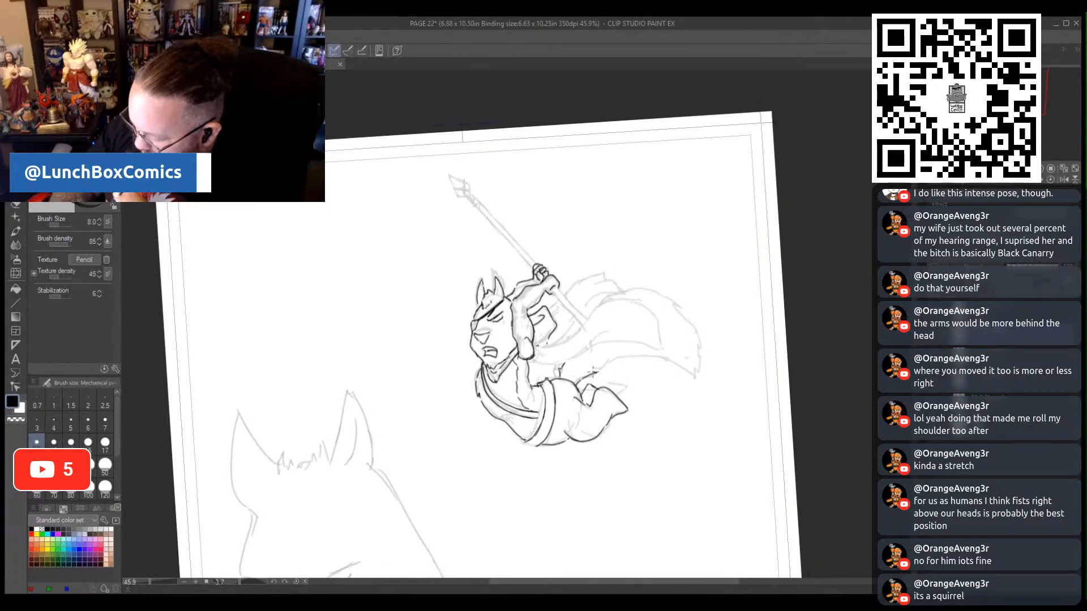
mouse_move(592, 372)
mouse_down()
mouse_move(621, 385)
mouse_move(603, 364)
mouse_move(663, 363)
mouse_move(690, 380)
mouse_up()
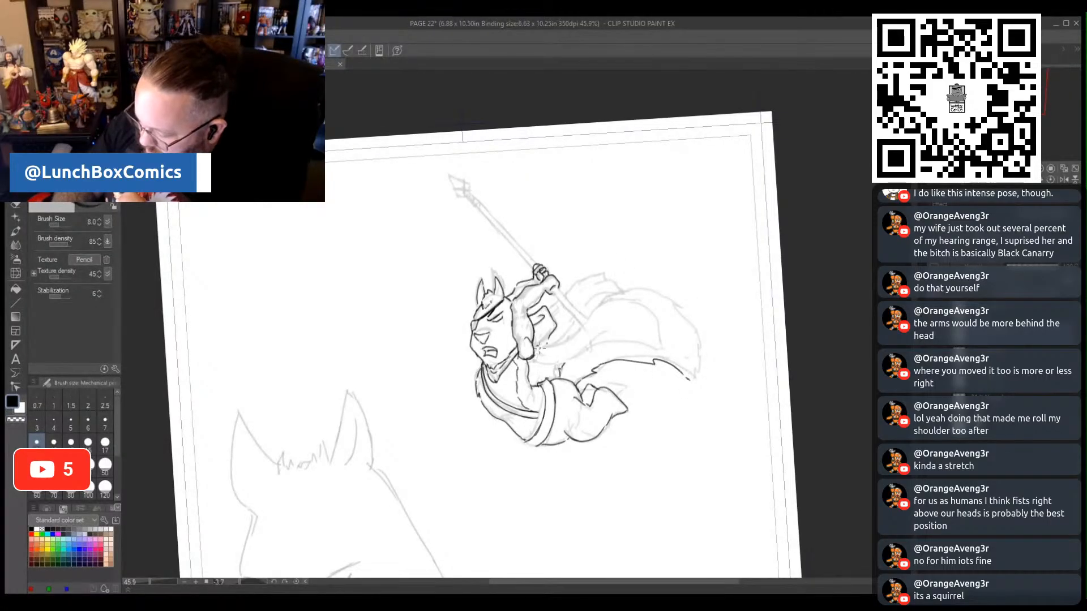
mouse_move(542, 344)
mouse_down()
mouse_move(625, 300)
mouse_move(652, 302)
mouse_move(654, 322)
mouse_move(641, 320)
mouse_move(660, 320)
mouse_move(674, 348)
mouse_move(609, 346)
mouse_move(536, 359)
mouse_up()
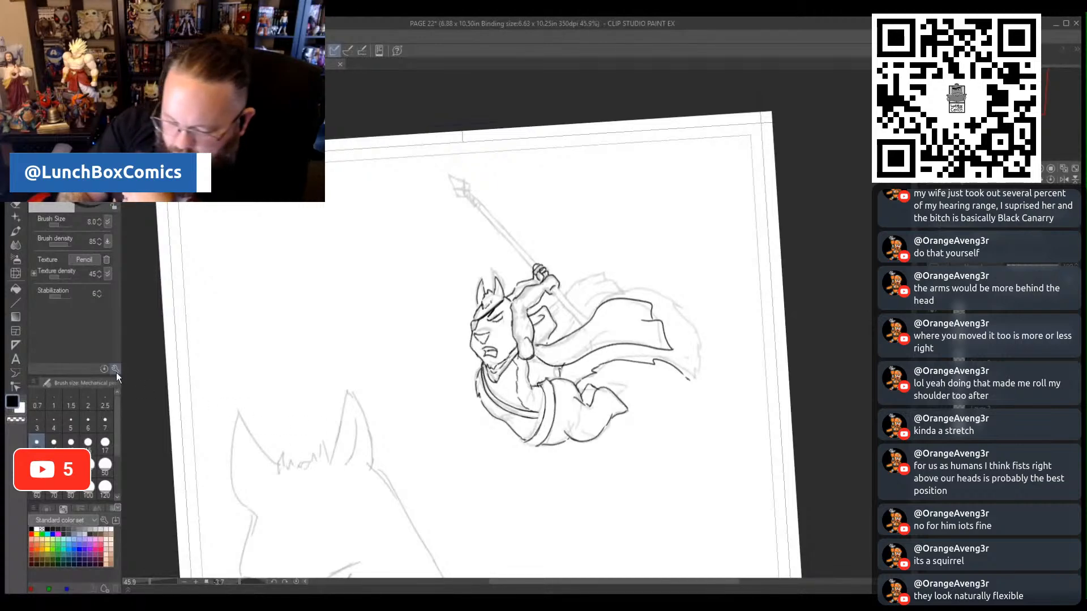
- Erase the torso's side line below the raised elbow with the size 15 hard eraser, and redraw it in pencil
click(15, 206)
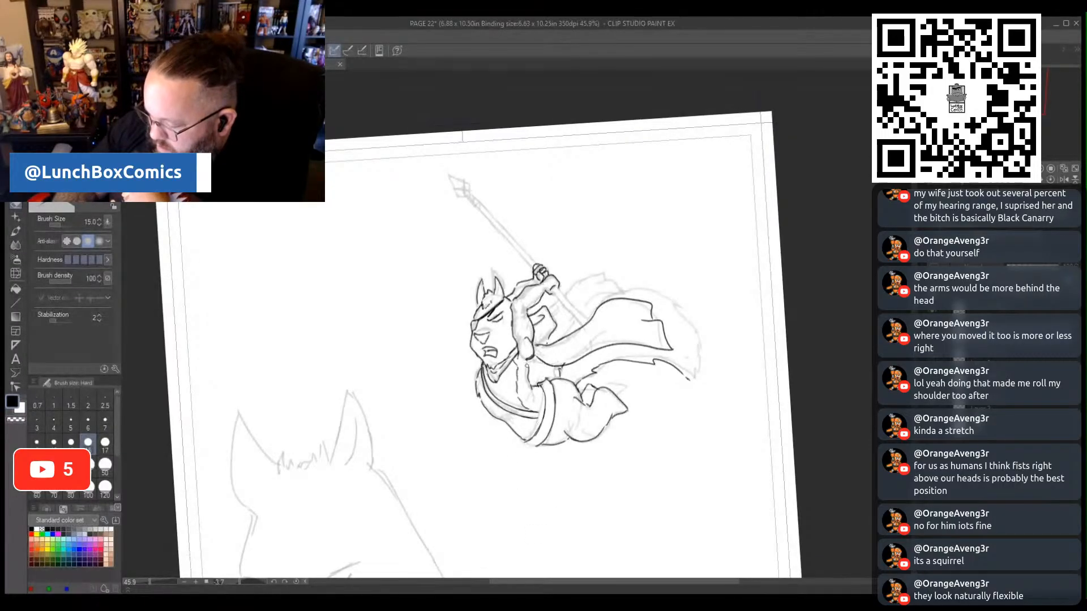
drag(529, 358, 531, 389)
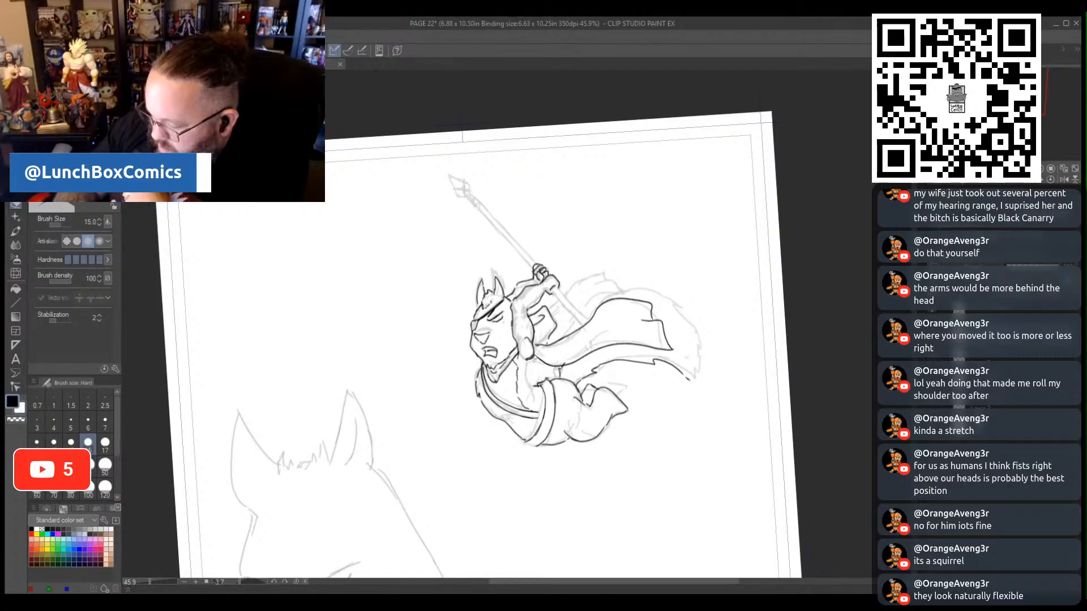
key(p)
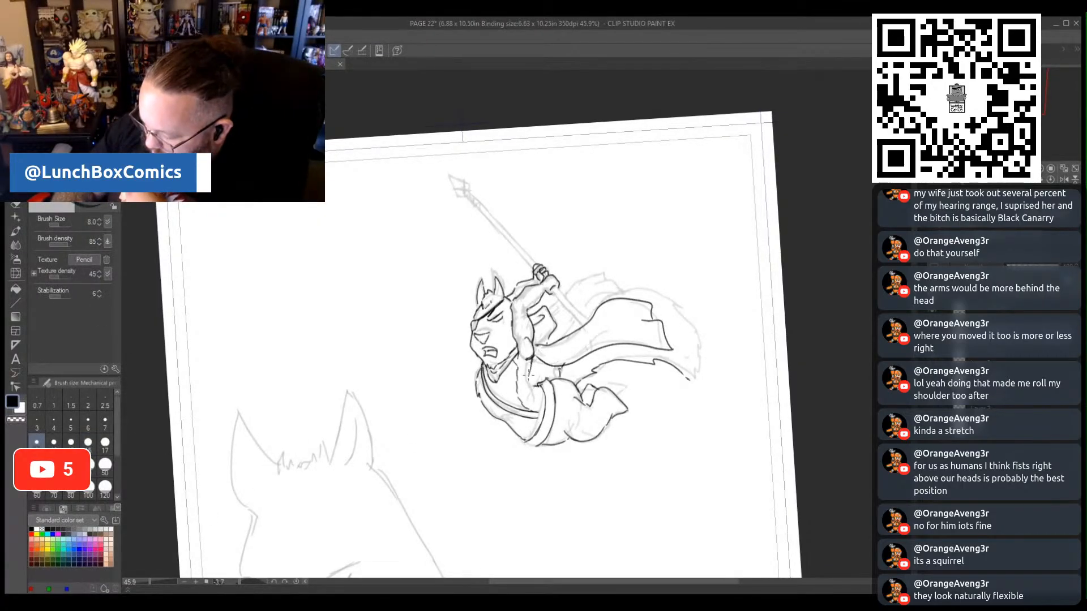
drag(529, 374, 533, 386)
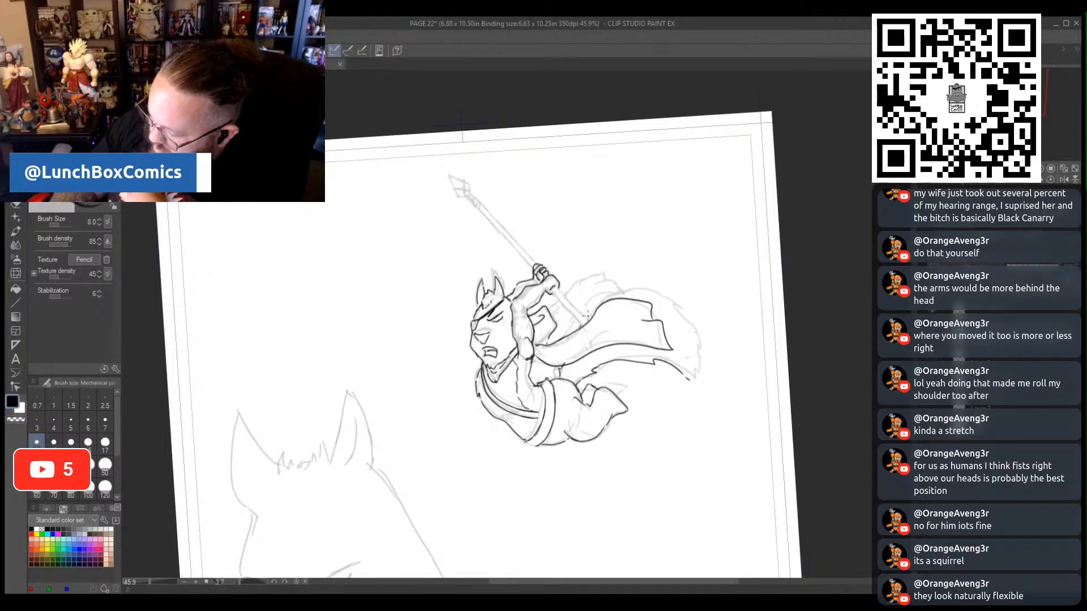
- Trace the cape's outer trailing edge and the spear shaft above and below the gripping hands in pencil
mouse_move(604, 295)
mouse_down()
mouse_move(665, 292)
mouse_move(692, 319)
mouse_move(704, 357)
mouse_move(686, 388)
mouse_up()
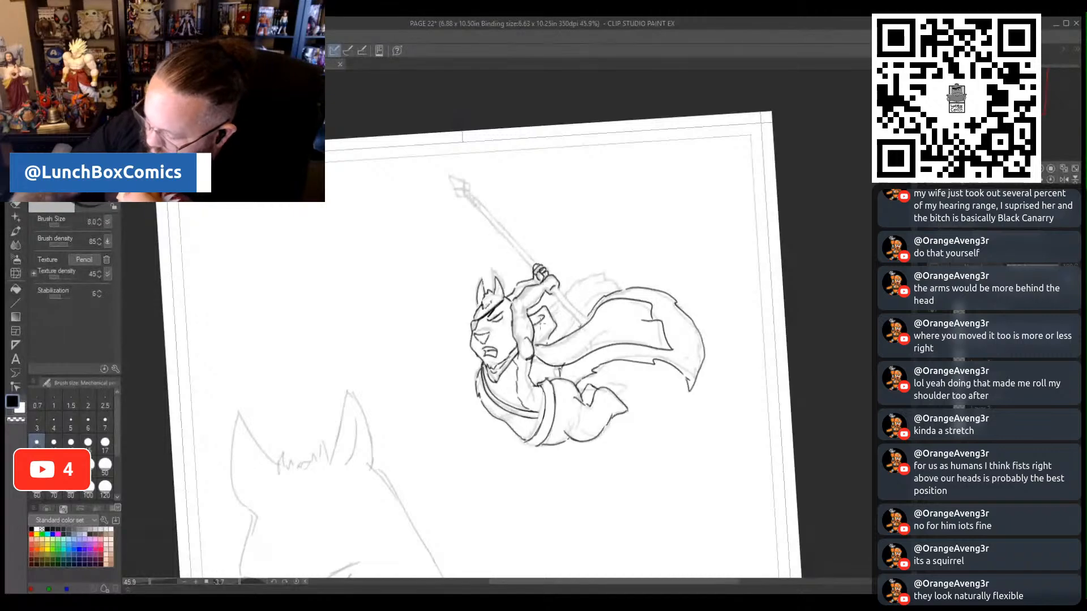
drag(240, 582, 244, 583)
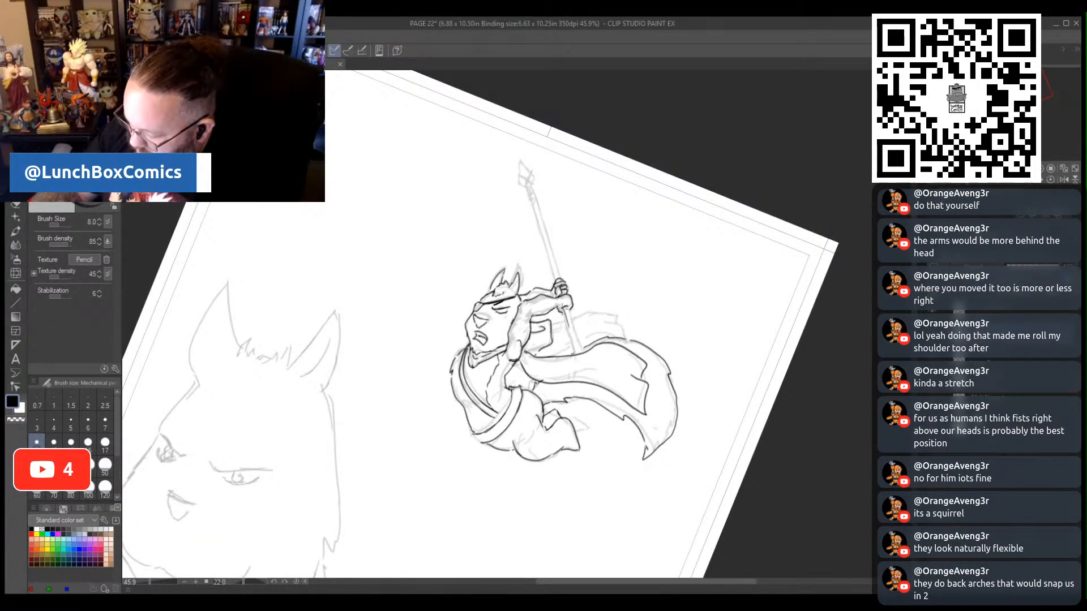
drag(561, 309, 583, 352)
drag(559, 283, 531, 209)
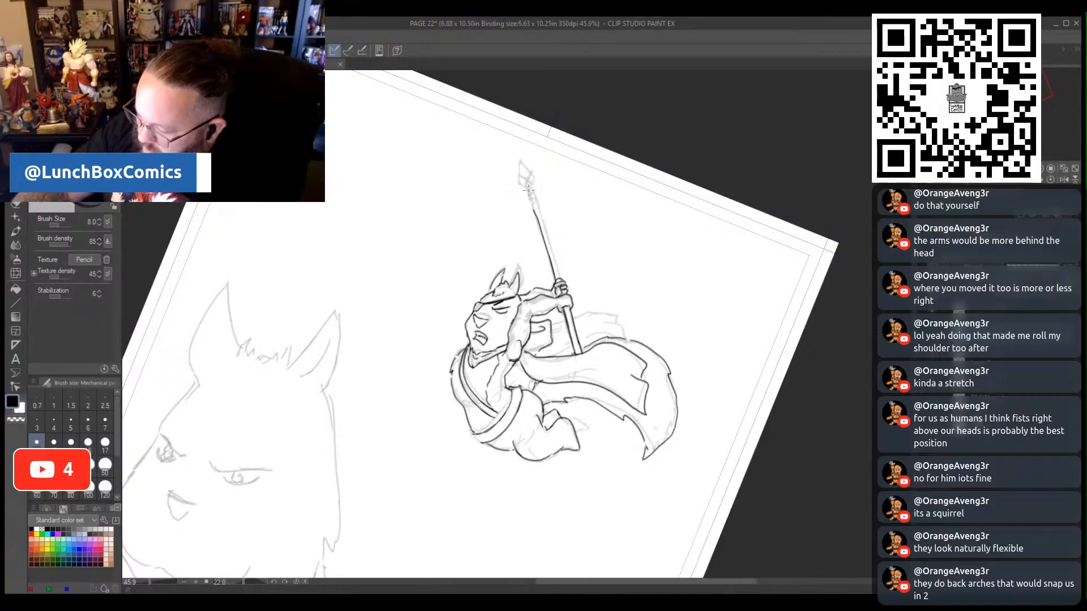
key(ctrl+z)
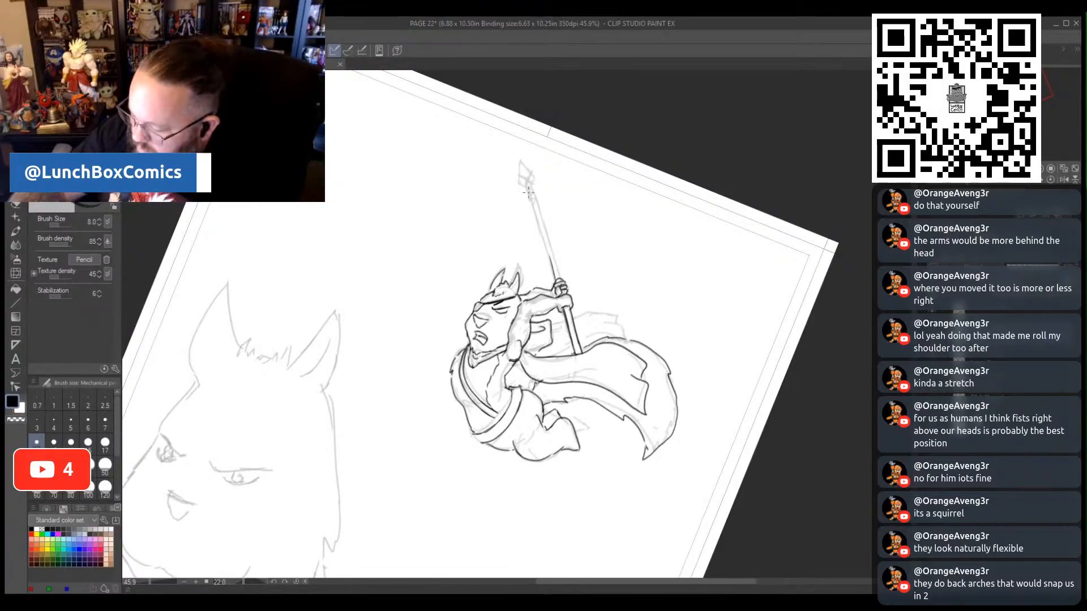
drag(525, 187, 555, 266)
drag(530, 184, 562, 279)
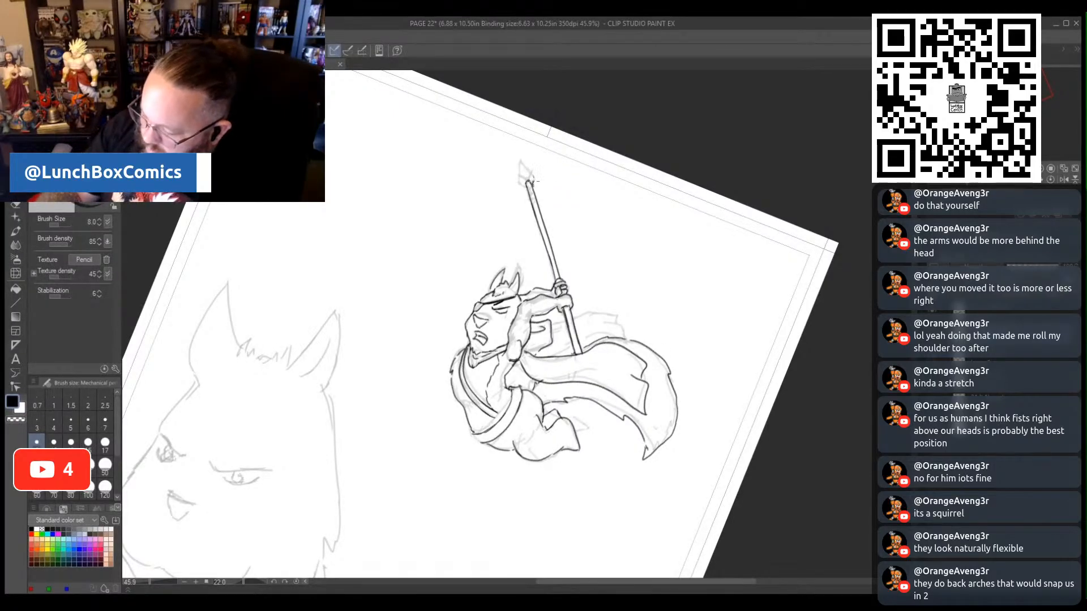
- Draw the pointed spearhead with its binding on the shaft, and add the cape's rear fold and crease lines
mouse_move(534, 176)
mouse_down()
mouse_move(520, 159)
mouse_move(517, 182)
mouse_up()
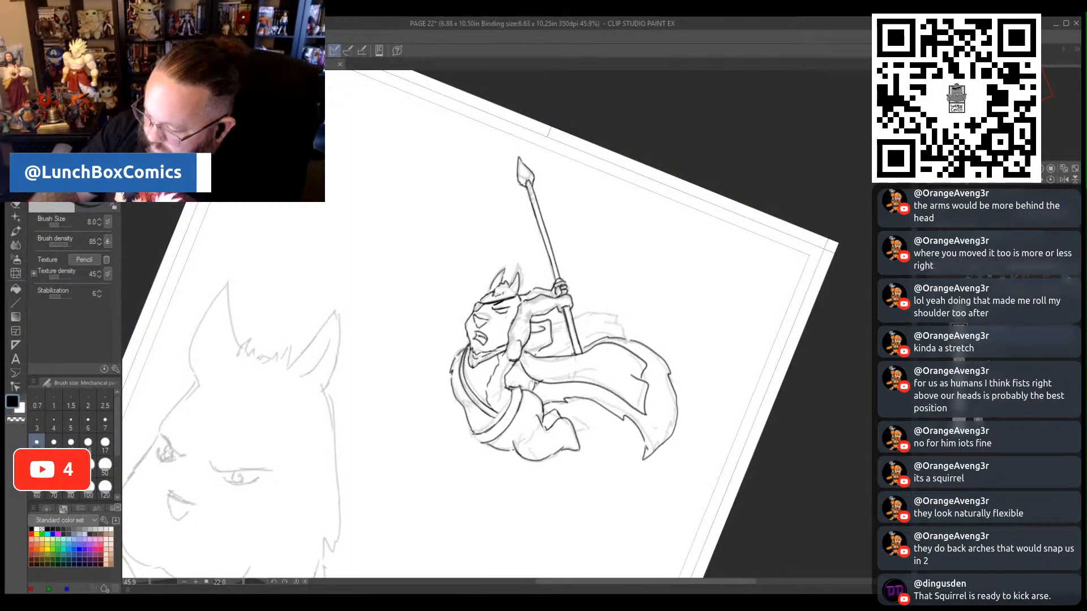
drag(533, 180, 529, 181)
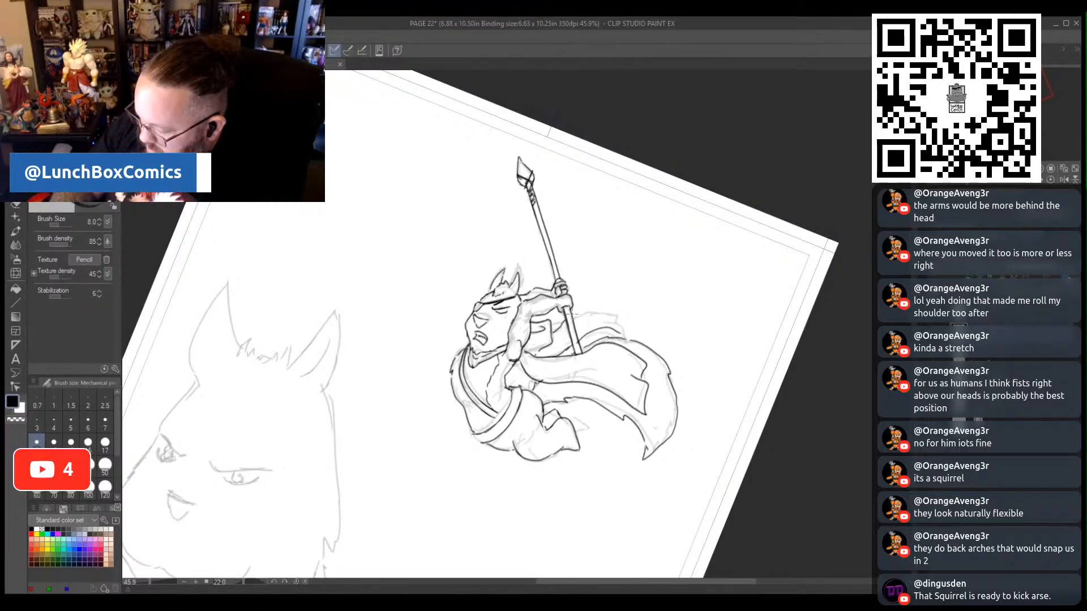
drag(572, 314, 613, 313)
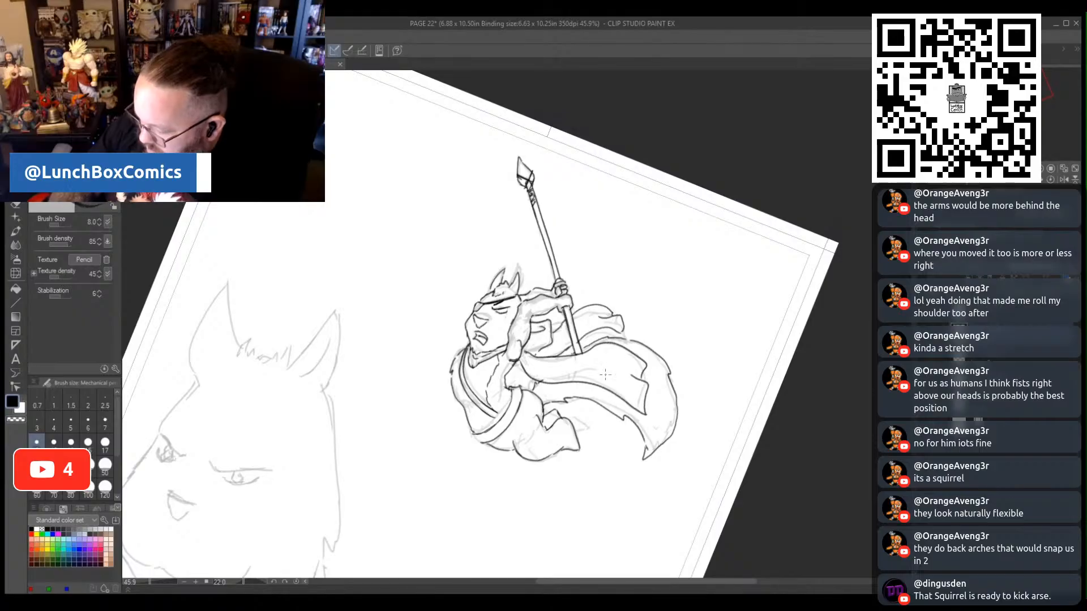
mouse_move(620, 380)
mouse_down()
mouse_move(546, 364)
mouse_move(614, 352)
mouse_up()
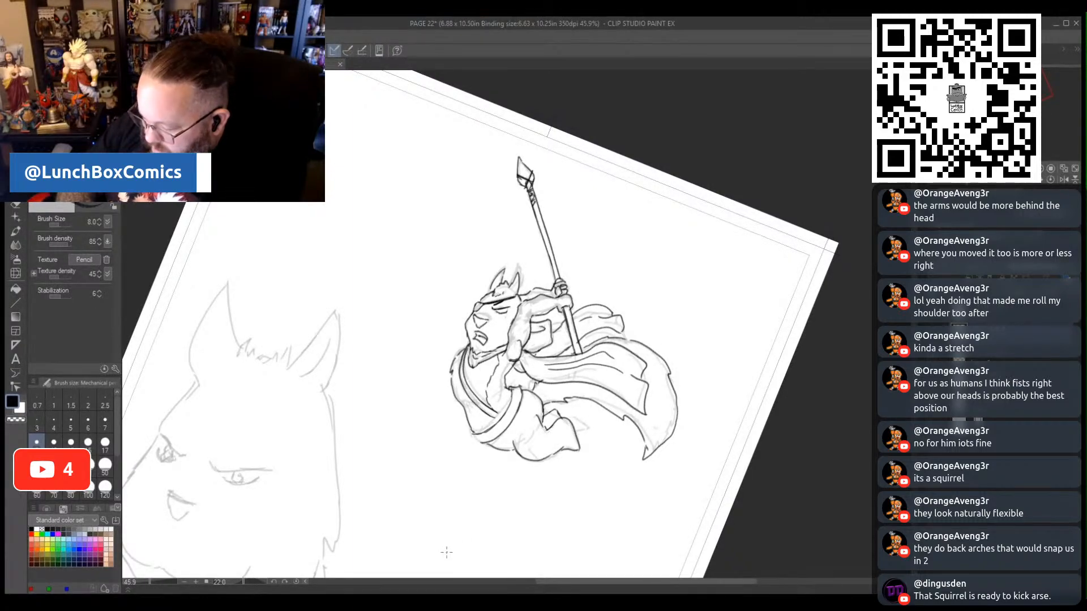
- Select the flying figure, scale it to 77% and rotate it 12 degrees in the panel's upper right corner, and deselect it
drag(251, 583, 237, 594)
drag(159, 583, 145, 576)
key(m)
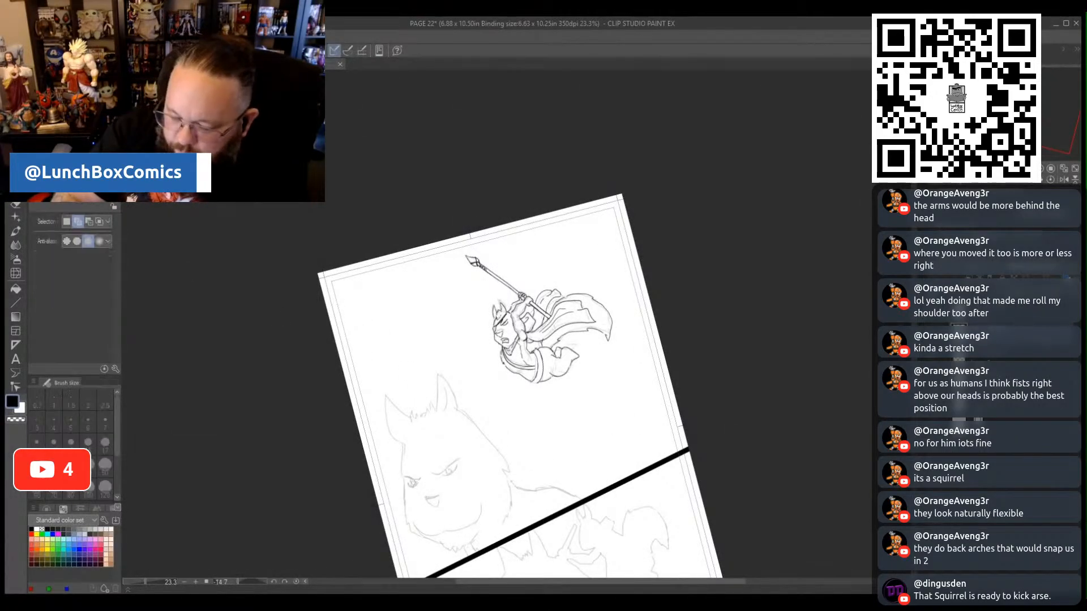
mouse_move(614, 369)
mouse_down()
mouse_move(568, 396)
mouse_move(436, 284)
mouse_move(625, 227)
mouse_move(600, 376)
mouse_move(568, 391)
mouse_move(558, 353)
mouse_move(593, 330)
mouse_up()
click(590, 448)
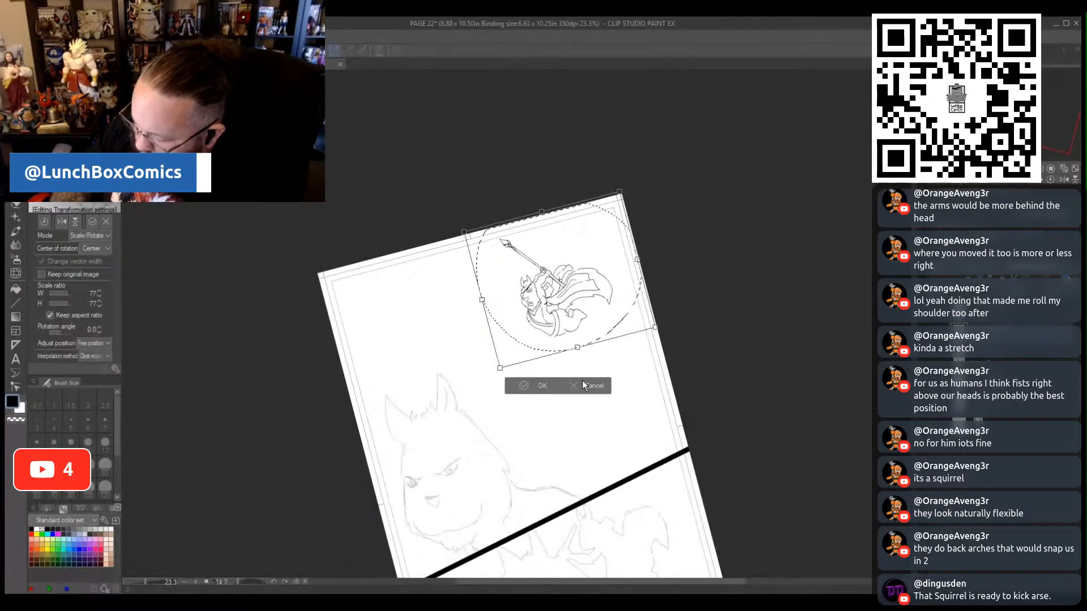
drag(659, 334, 623, 341)
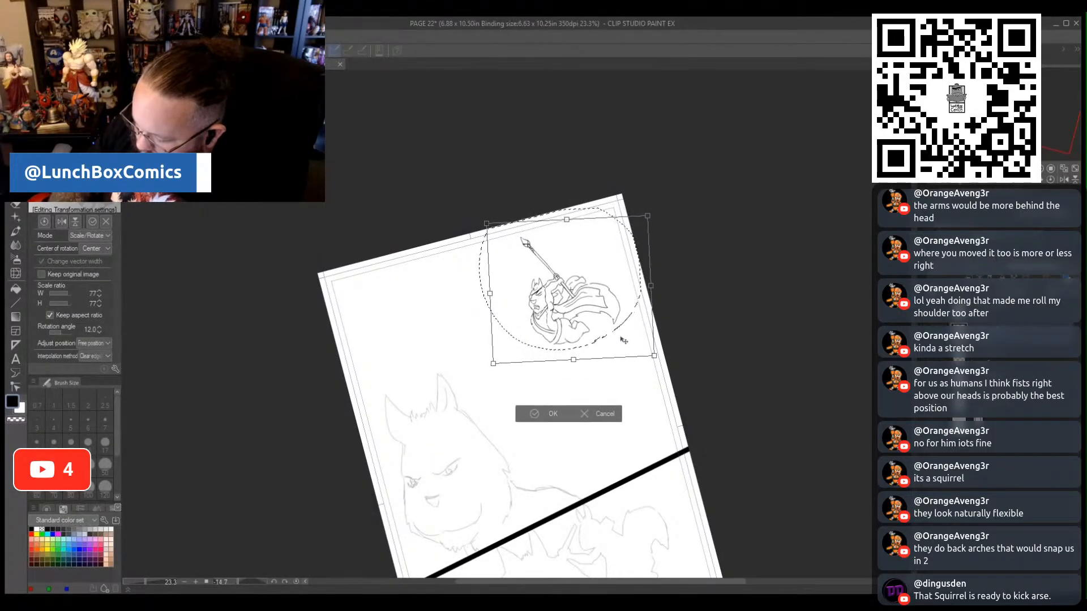
click(535, 418)
click(478, 396)
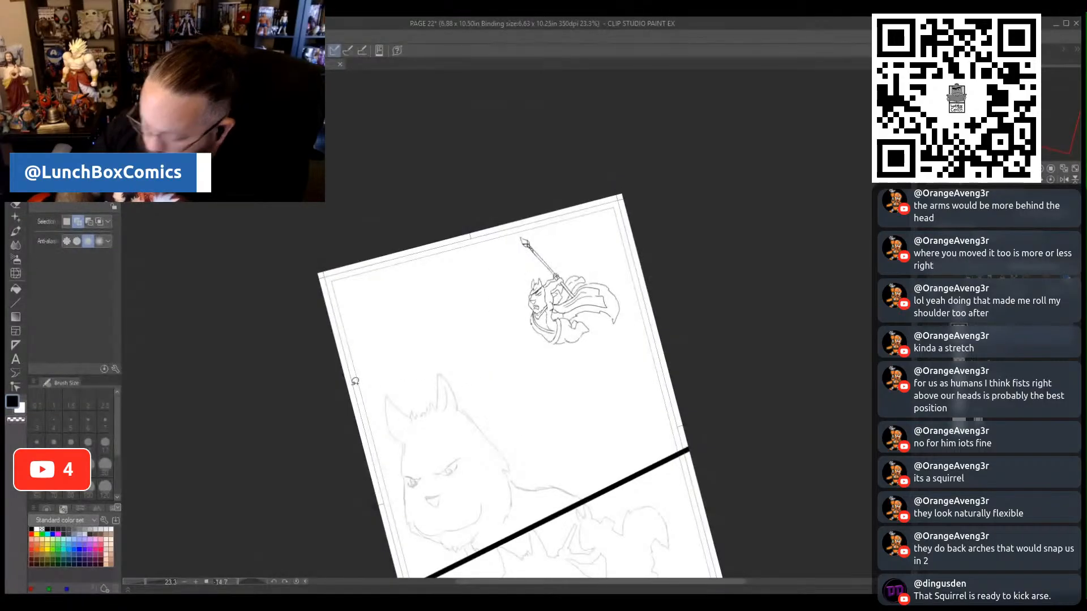
- Add pencil details to the figure's waist belt and diagonal chest strap, including a buckle and small marks along the belt
key(p)
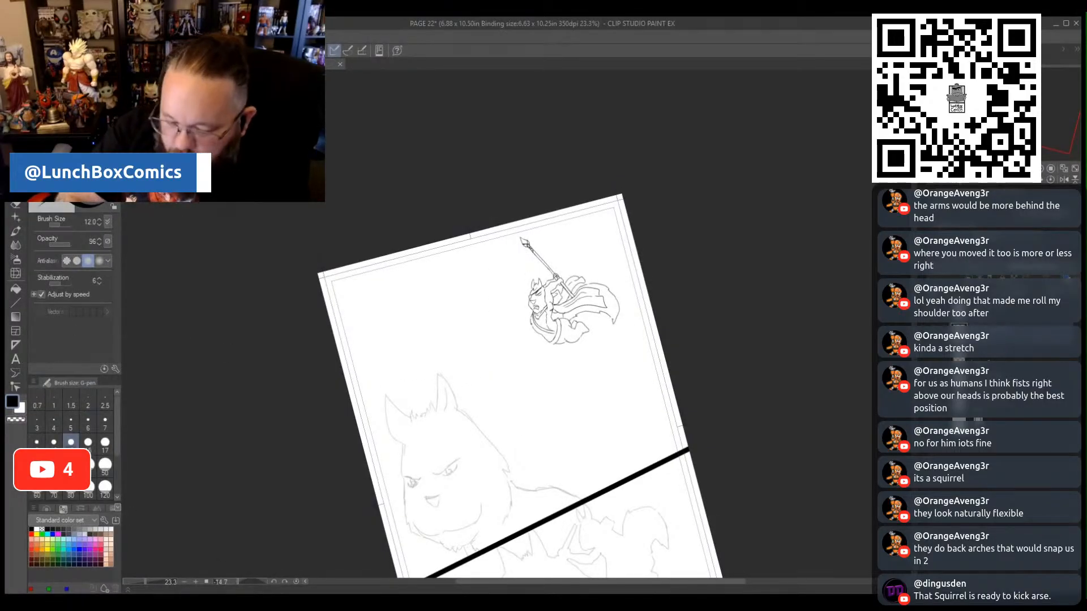
drag(152, 583, 152, 584)
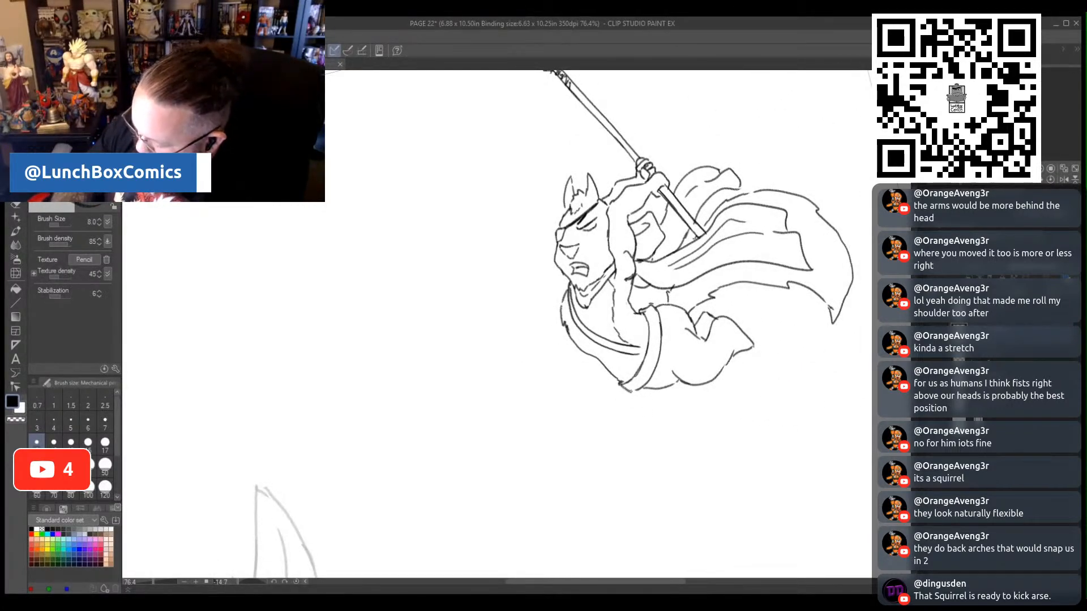
drag(630, 392, 640, 390)
drag(633, 347, 648, 342)
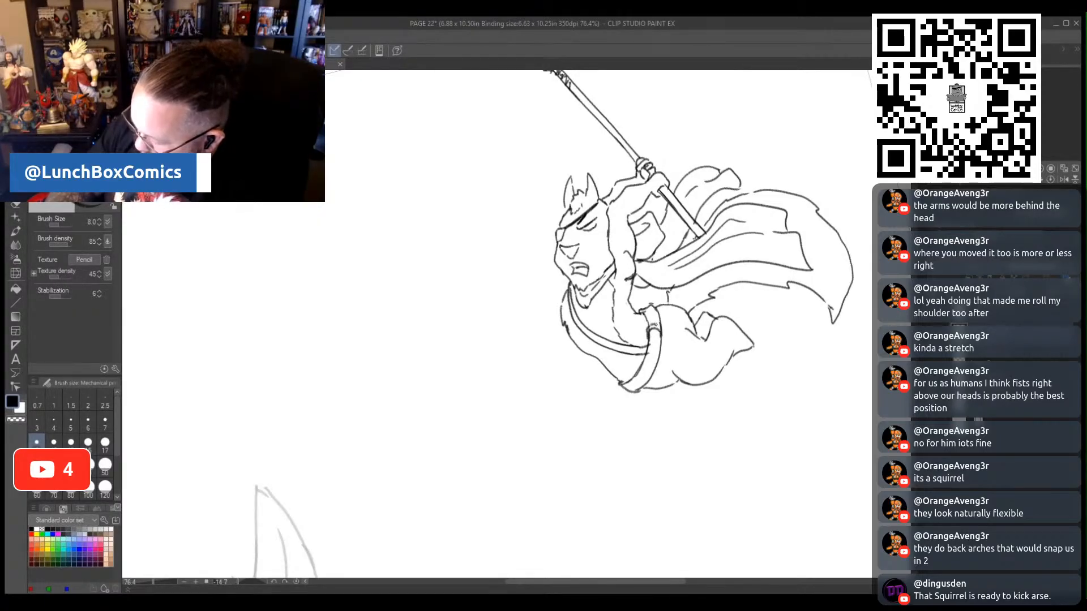
drag(650, 328, 658, 335)
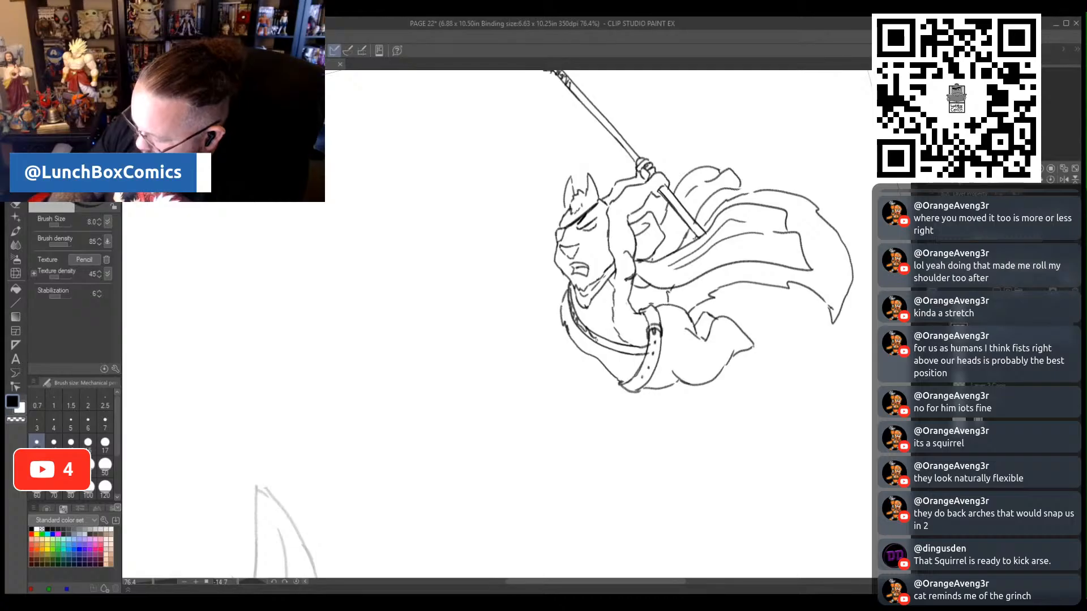
drag(612, 344, 627, 349)
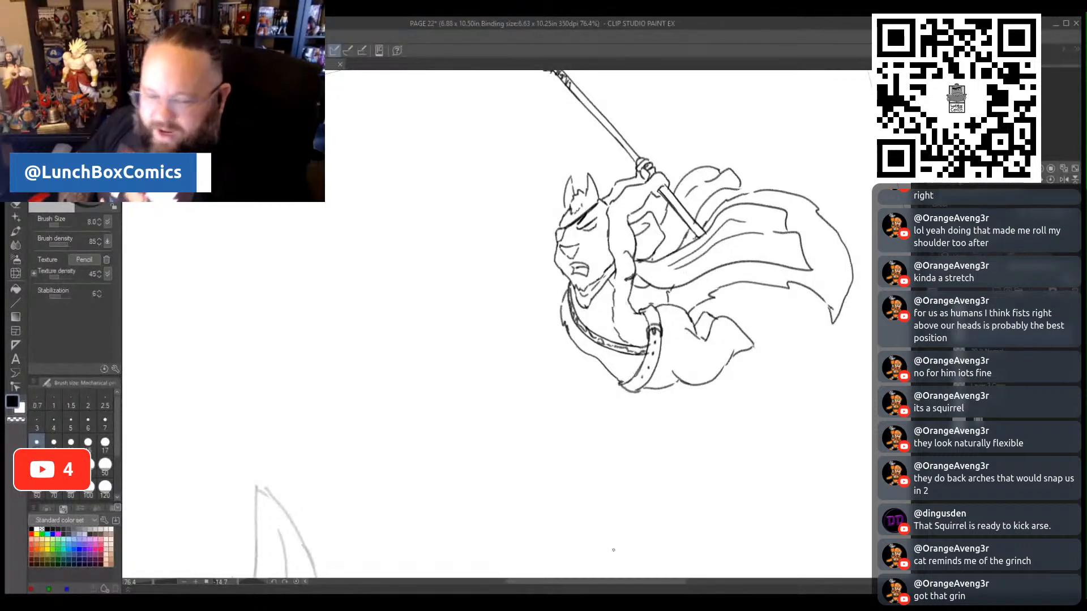
- Trace both angry eyes with their brow lines and pupils on the large cat face in the upper panel
scroll(636, 373, down, 2)
scroll(639, 454, down, 12)
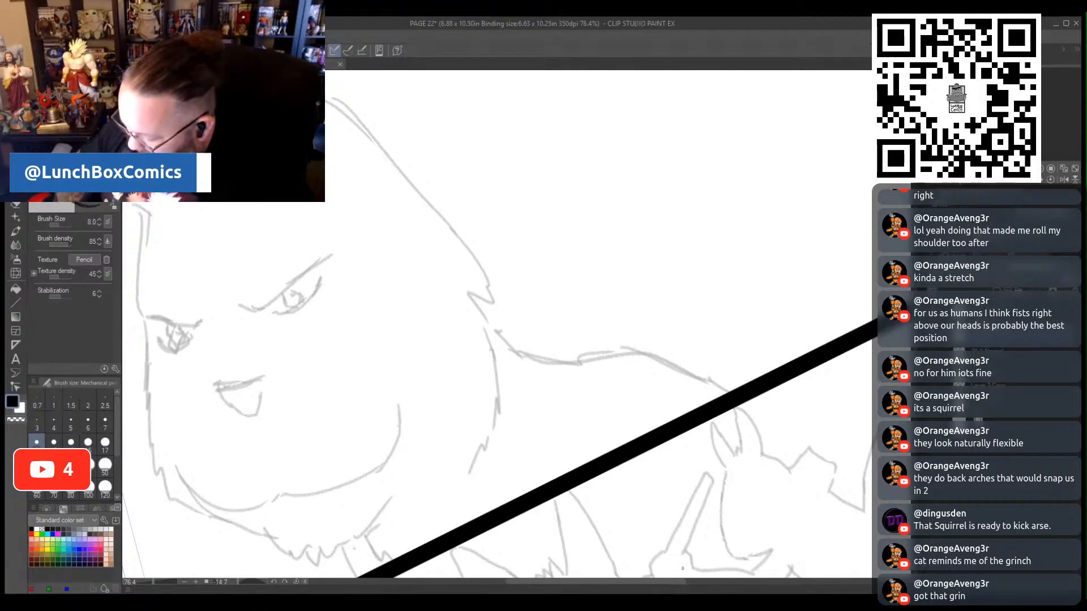
drag(664, 585, 616, 585)
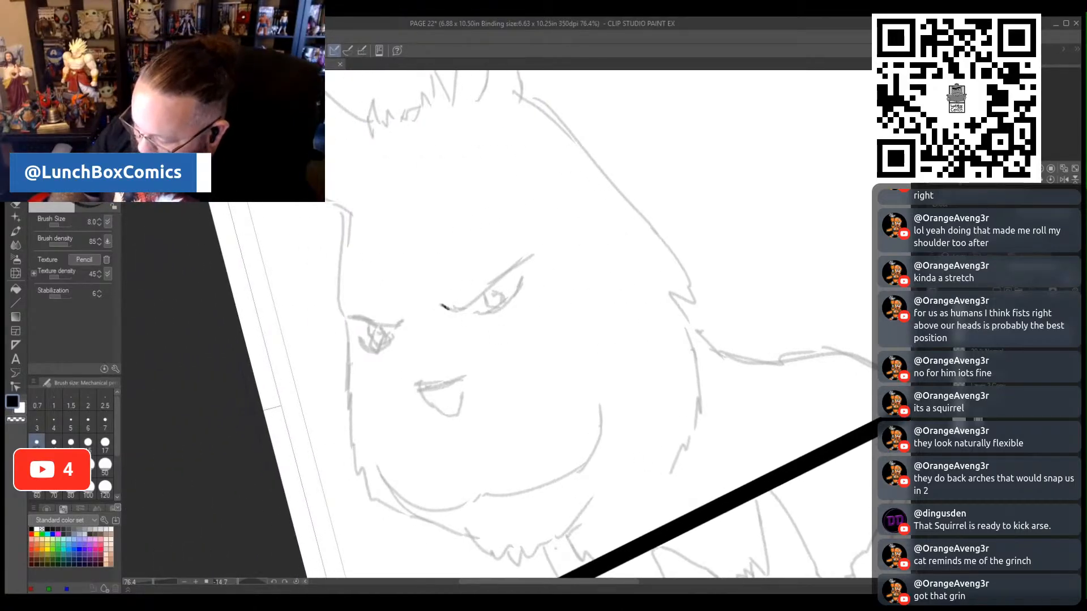
drag(465, 308, 524, 261)
mouse_move(482, 293)
mouse_down()
mouse_move(485, 303)
mouse_move(499, 293)
mouse_up()
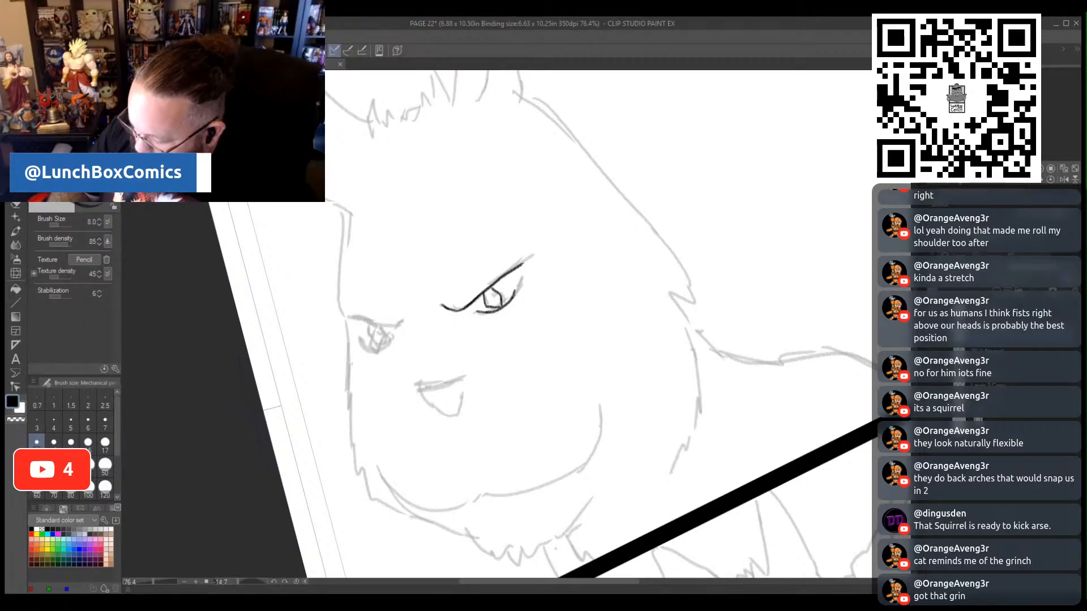
drag(511, 274, 516, 287)
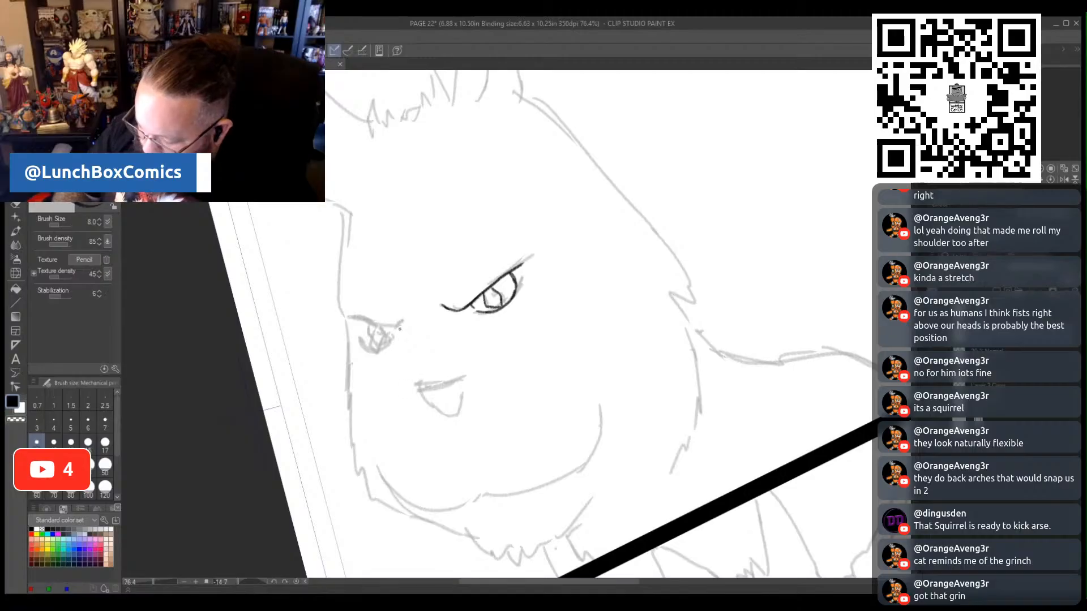
mouse_move(397, 326)
mouse_down()
mouse_move(350, 320)
mouse_move(388, 342)
mouse_up()
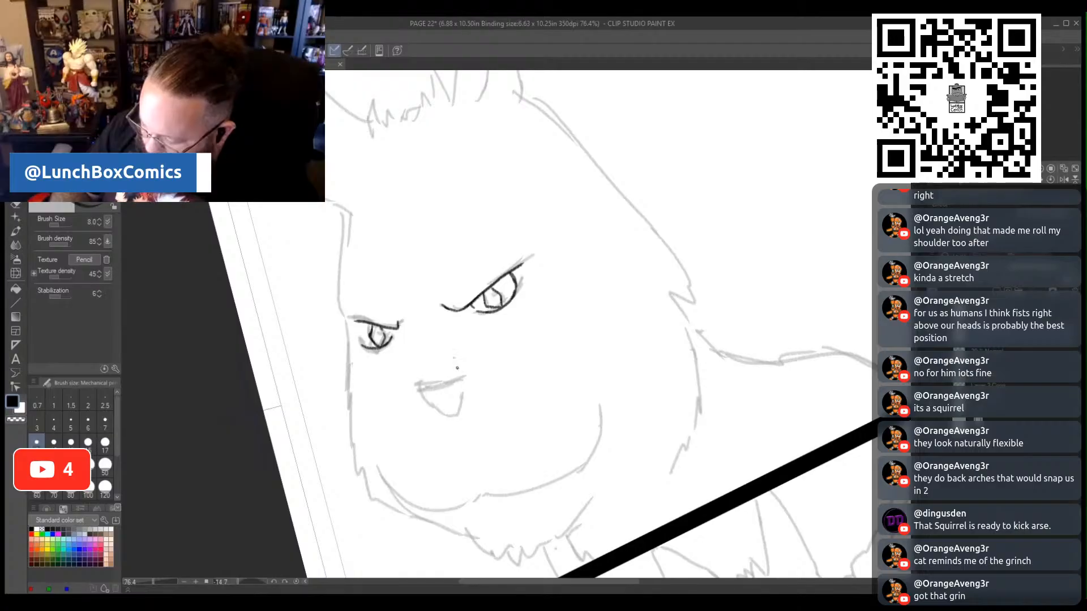
- Draw broken lines for the cat's nose bridge, and trace the nose and the wide grinning mouth beneath it
drag(457, 368, 435, 310)
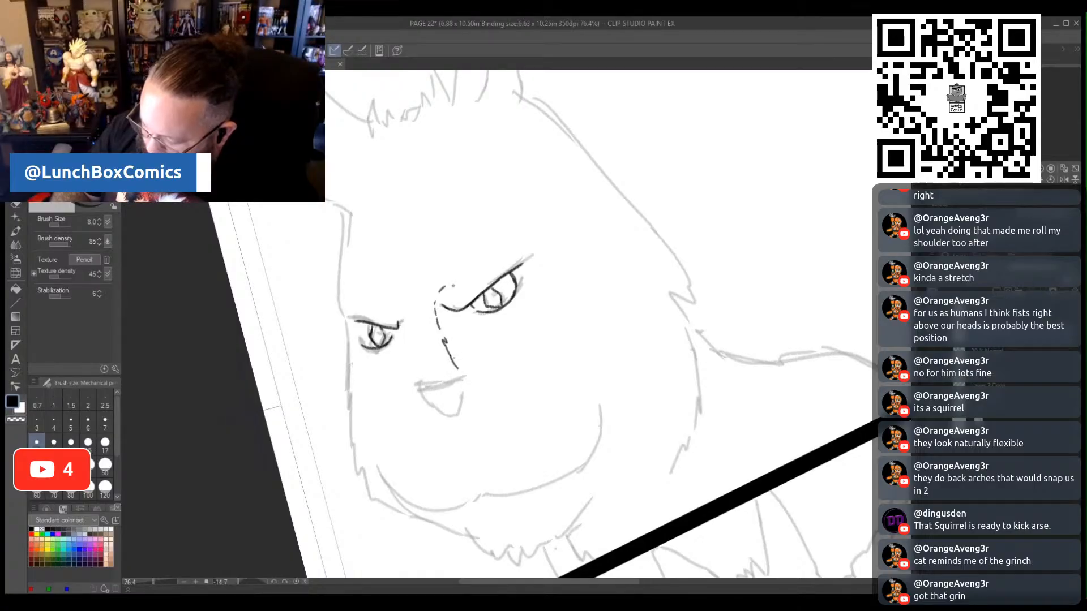
drag(415, 348, 391, 306)
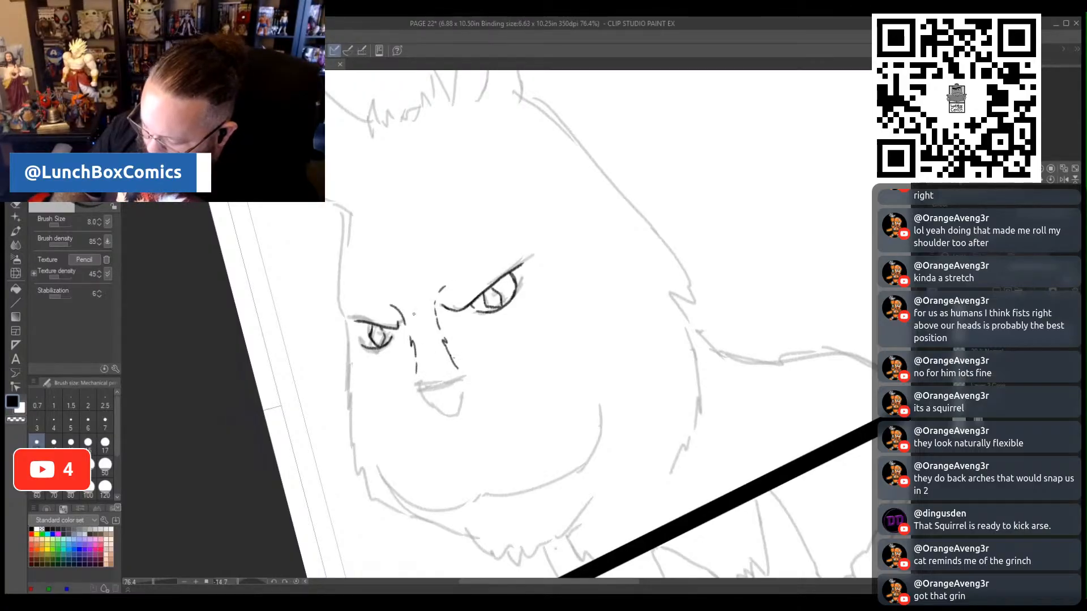
mouse_move(419, 387)
mouse_down()
mouse_move(462, 374)
mouse_move(421, 392)
mouse_move(463, 392)
mouse_up()
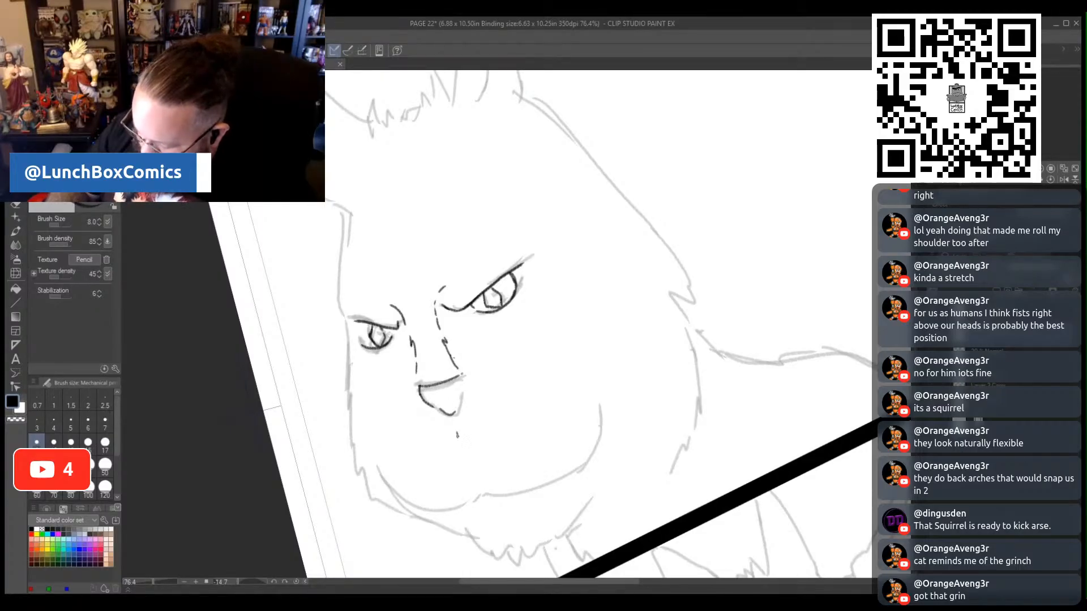
mouse_move(467, 462)
mouse_down()
mouse_move(490, 492)
mouse_move(542, 487)
mouse_move(573, 473)
mouse_move(603, 431)
mouse_up()
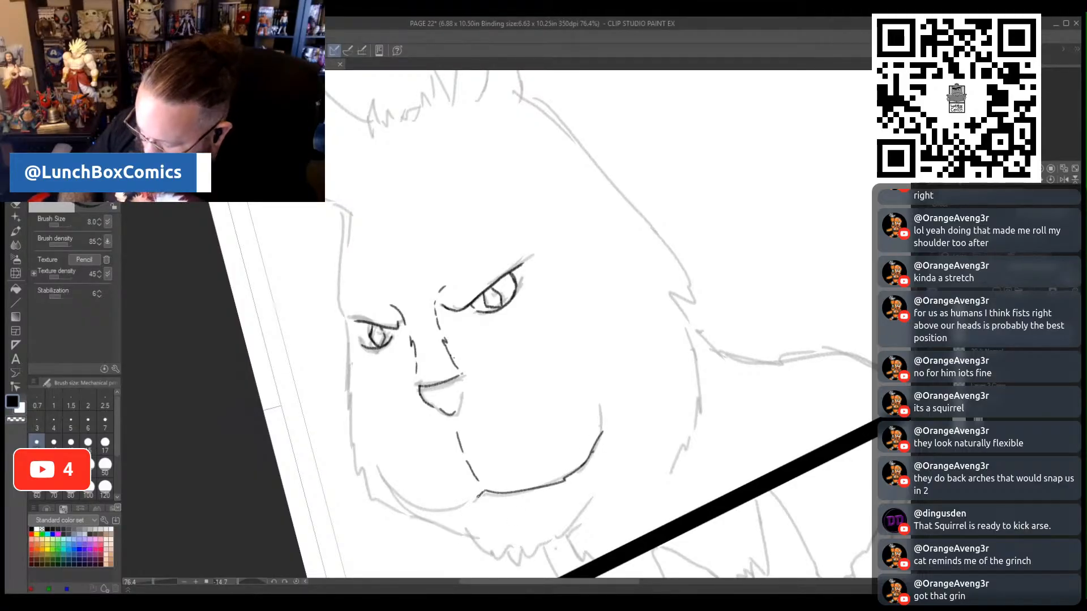
drag(477, 497, 412, 507)
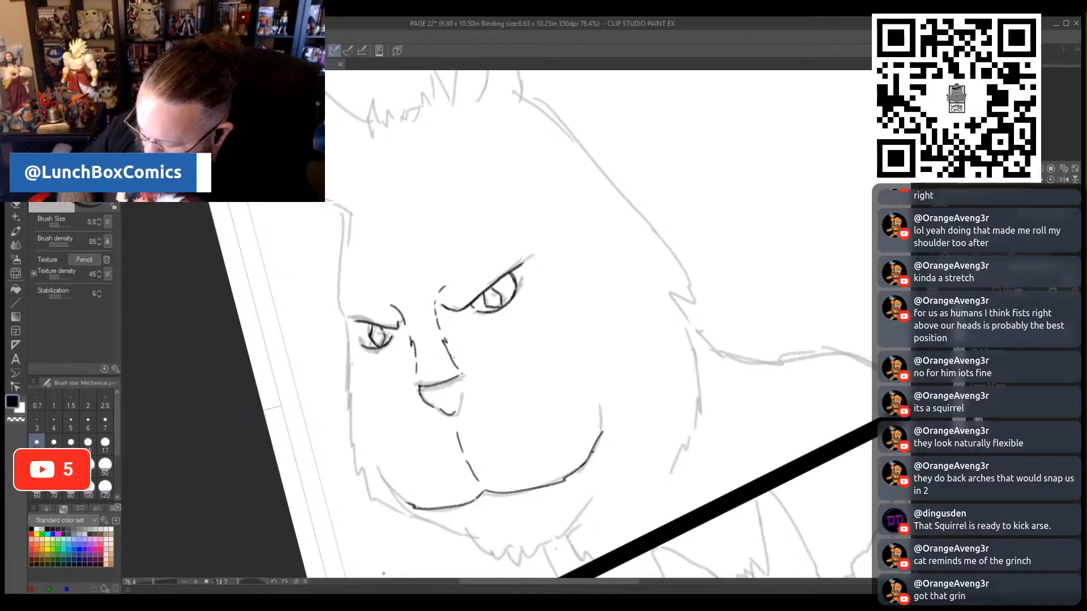
- Trace the left contour of the cat's face, and outline the furry chin with the short neck lines below
mouse_move(343, 213)
mouse_down()
mouse_move(336, 308)
mouse_move(348, 337)
mouse_move(351, 450)
mouse_move(371, 500)
mouse_move(394, 509)
mouse_up()
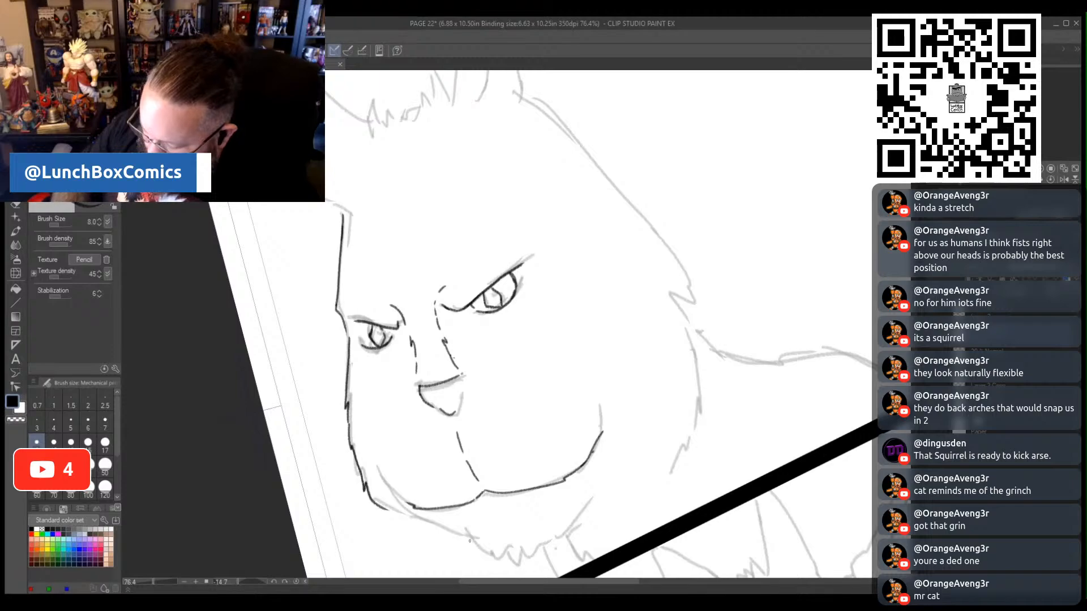
drag(917, 328, 916, 353)
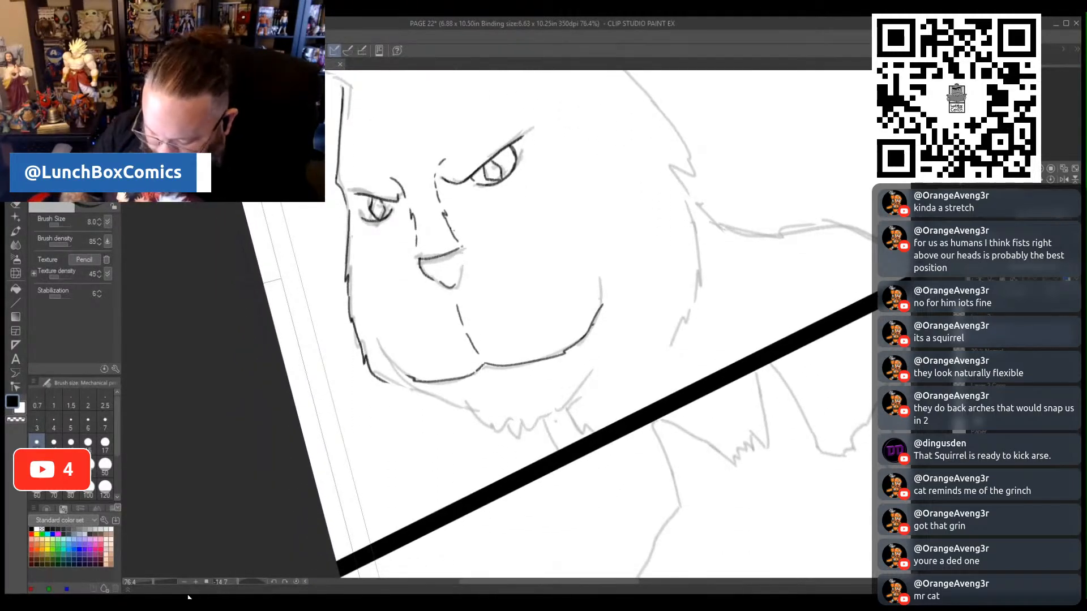
drag(234, 583, 241, 583)
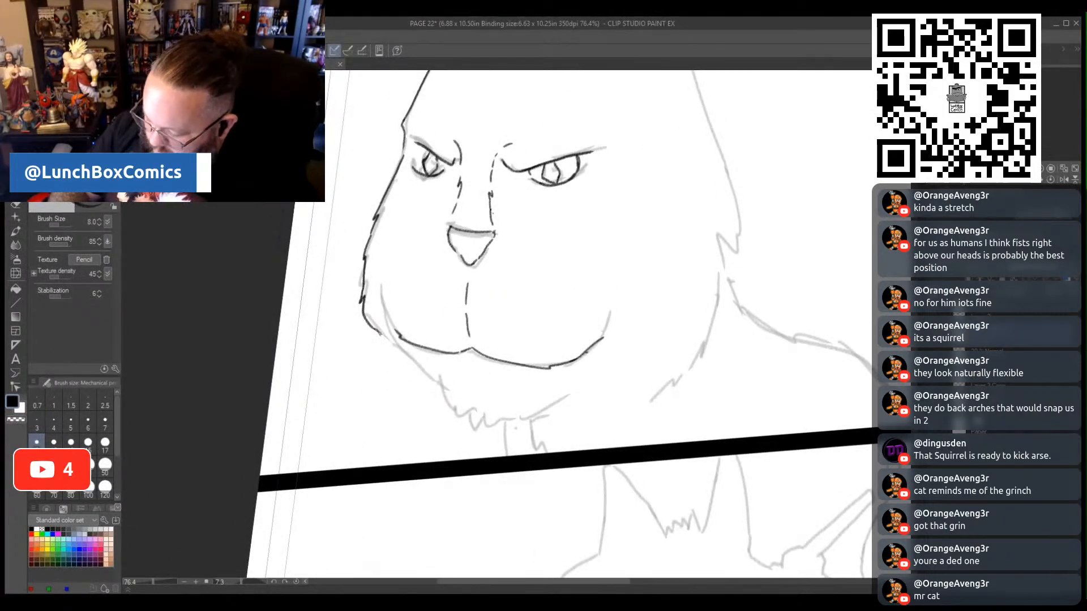
drag(380, 333, 444, 392)
mouse_move(460, 417)
mouse_down()
mouse_move(492, 436)
mouse_move(485, 428)
mouse_move(550, 406)
mouse_up()
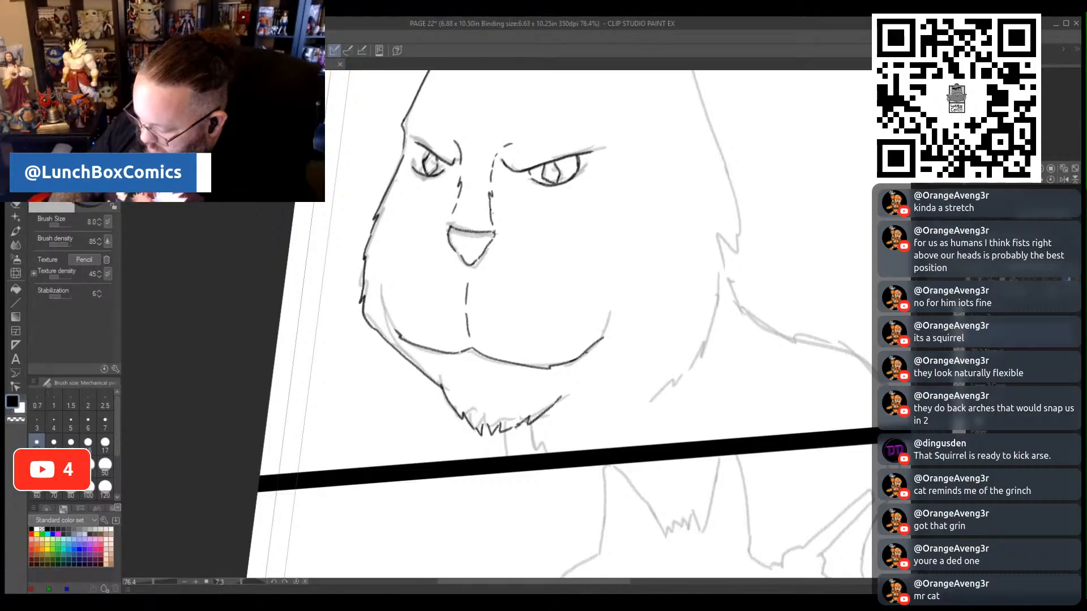
mouse_move(520, 423)
mouse_down()
mouse_move(531, 452)
mouse_move(501, 456)
mouse_up()
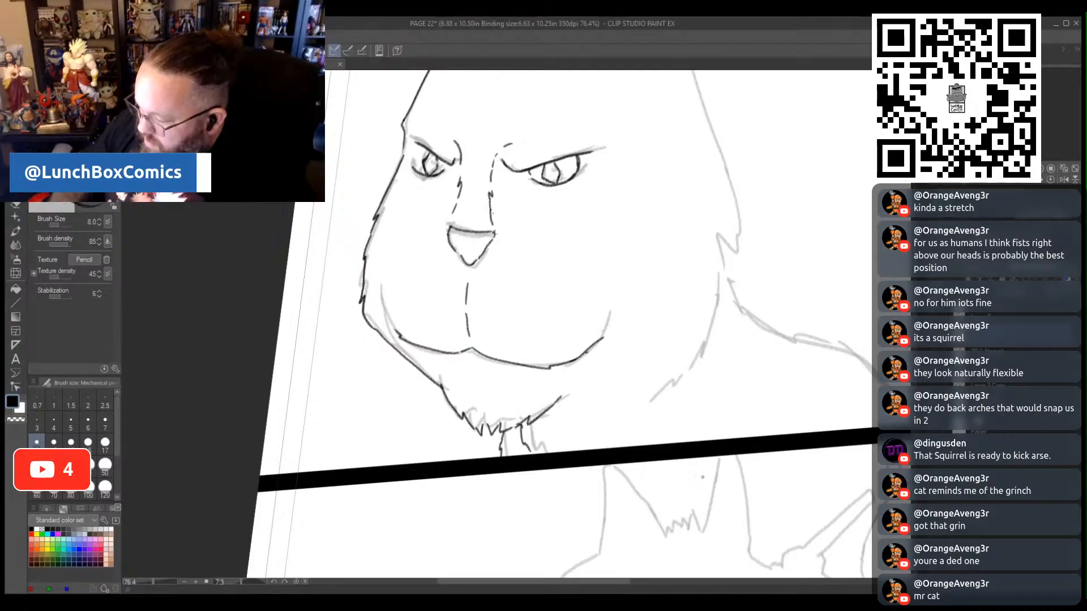
- Trace the cat's left ear with its inner ear line, and the jagged hair tuft between the ears in the upper panel
scroll(566, 322, up, 5)
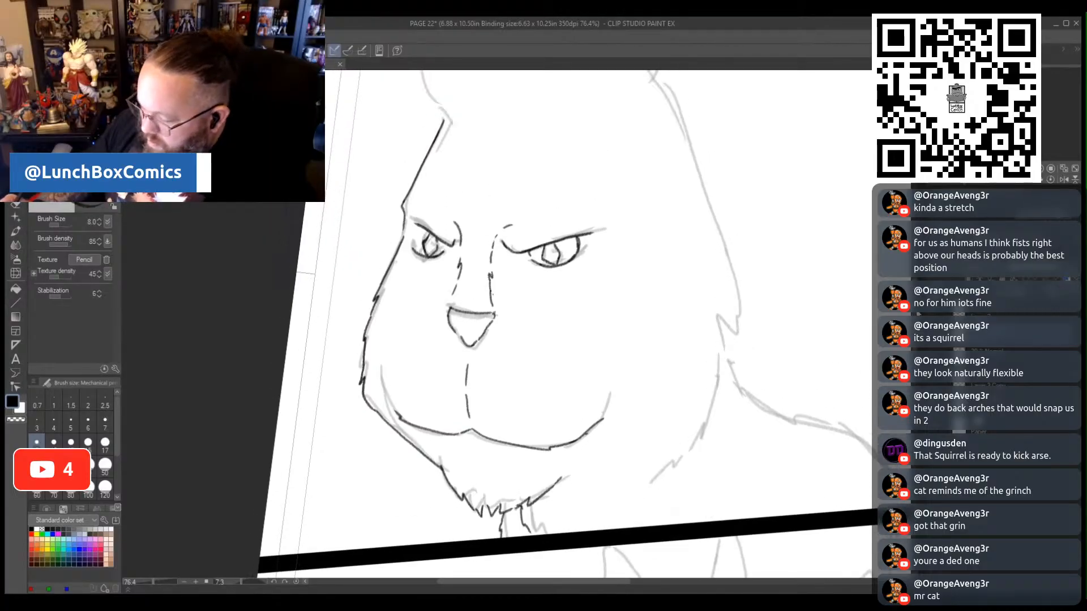
scroll(566, 323, up, 1)
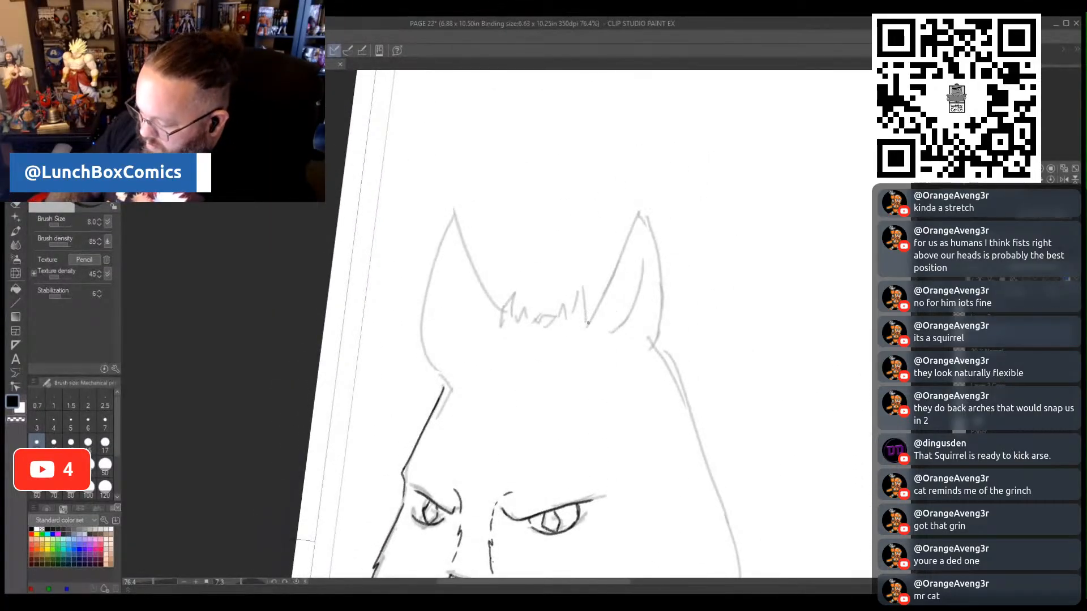
mouse_move(589, 324)
mouse_down()
mouse_move(577, 288)
mouse_move(566, 324)
mouse_move(513, 294)
mouse_move(522, 315)
mouse_move(559, 310)
mouse_move(465, 262)
mouse_move(456, 213)
mouse_move(425, 294)
mouse_move(440, 367)
mouse_move(474, 342)
mouse_move(438, 325)
mouse_move(450, 239)
mouse_up()
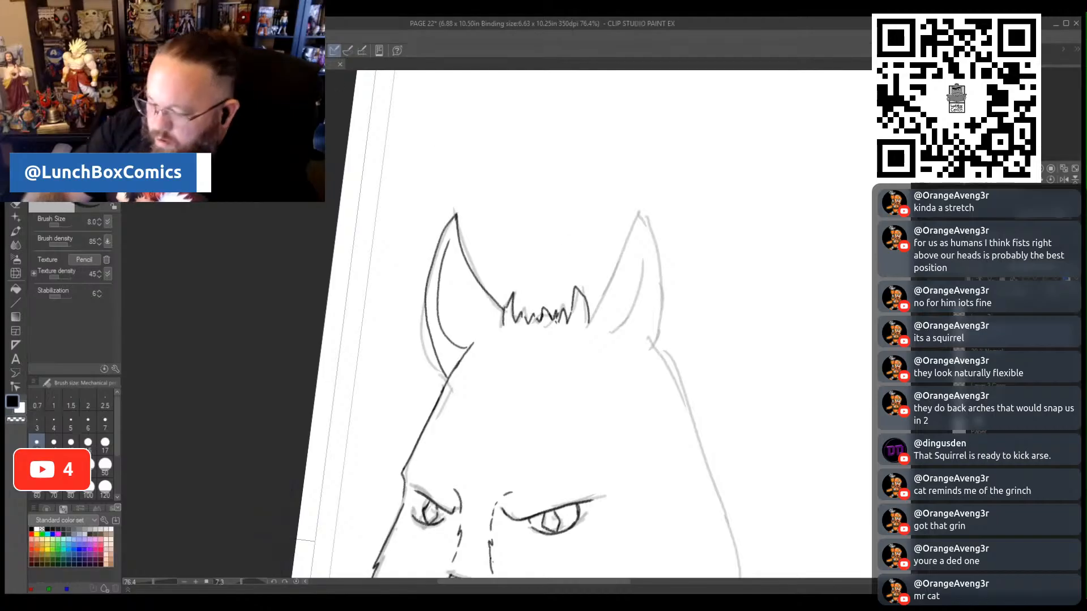
key(ctrl+z)
mouse_move(466, 350)
mouse_down()
mouse_move(454, 337)
mouse_move(448, 243)
mouse_up()
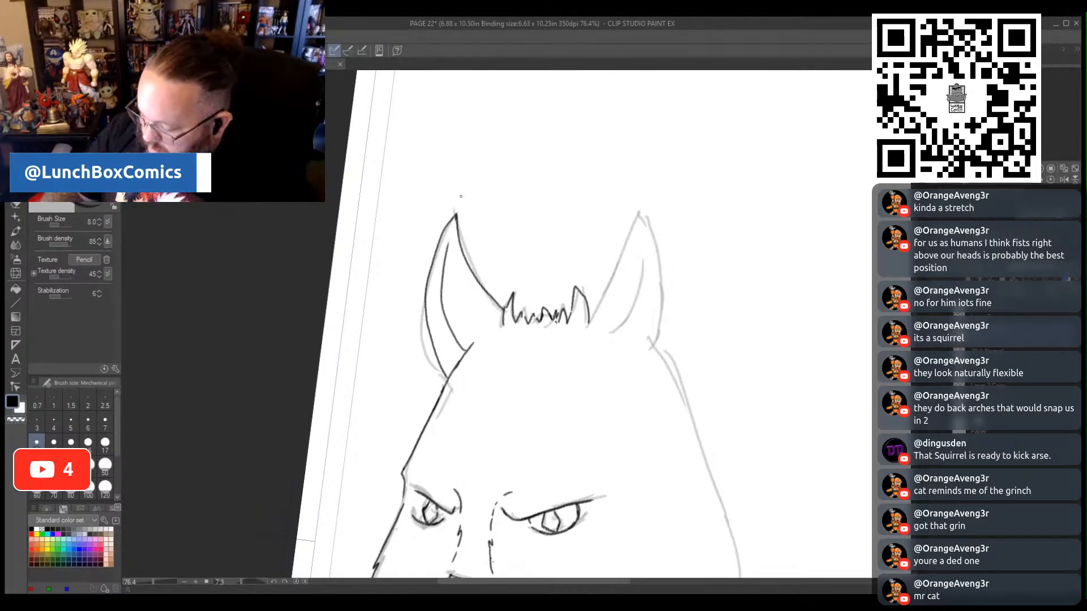
- Trace the cat's right ear with its inner line, and add small fur marks inside both ears
mouse_move(590, 322)
mouse_down()
mouse_move(645, 208)
mouse_move(667, 281)
mouse_move(670, 331)
mouse_move(643, 369)
mouse_up()
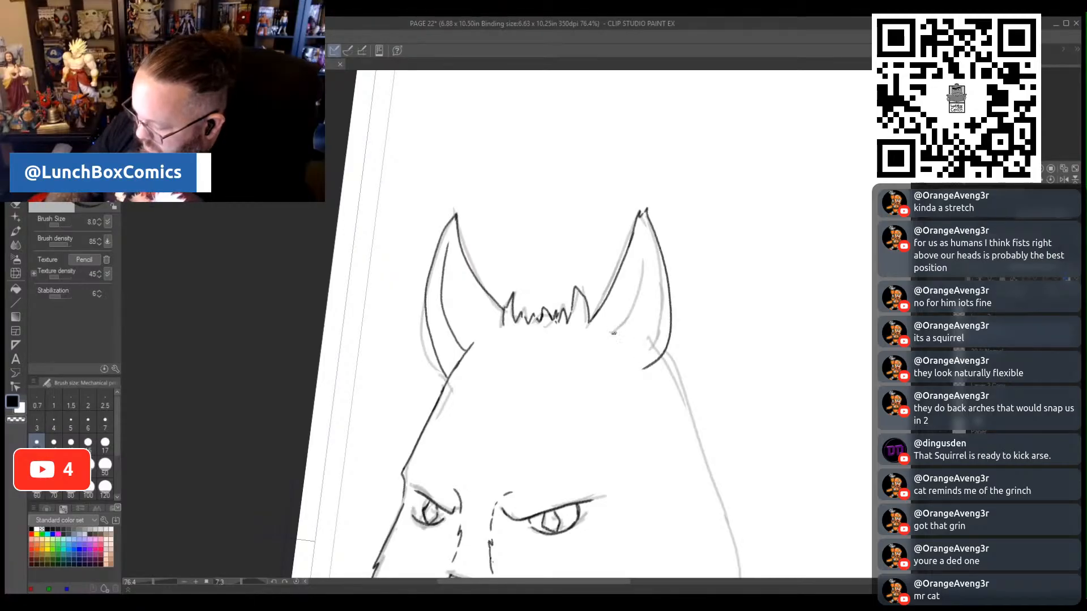
mouse_move(613, 332)
mouse_down()
mouse_move(638, 313)
mouse_move(639, 229)
mouse_up()
drag(644, 319, 631, 336)
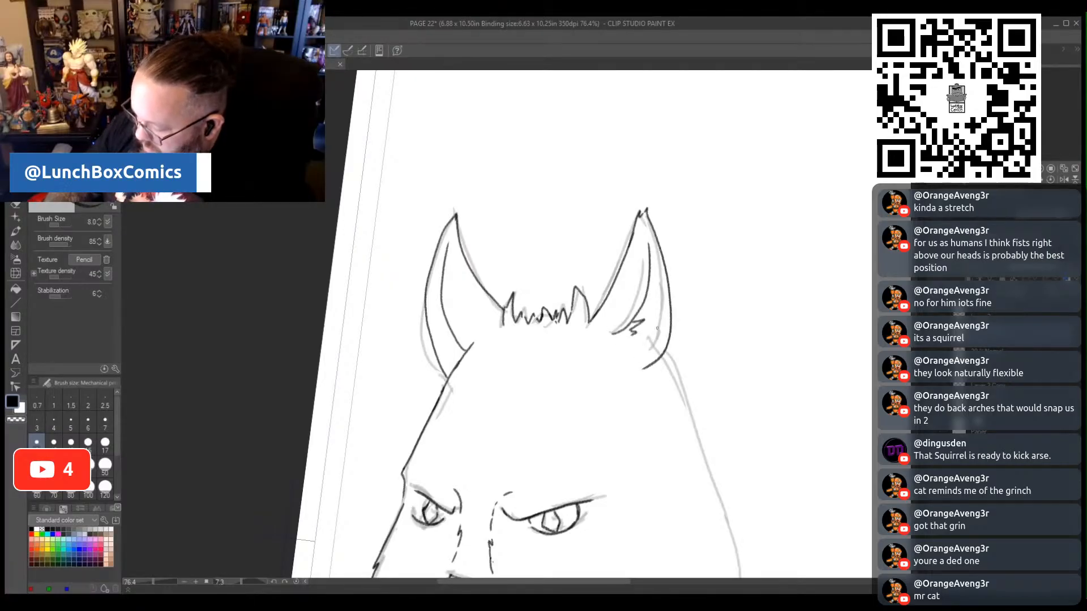
drag(451, 338, 458, 343)
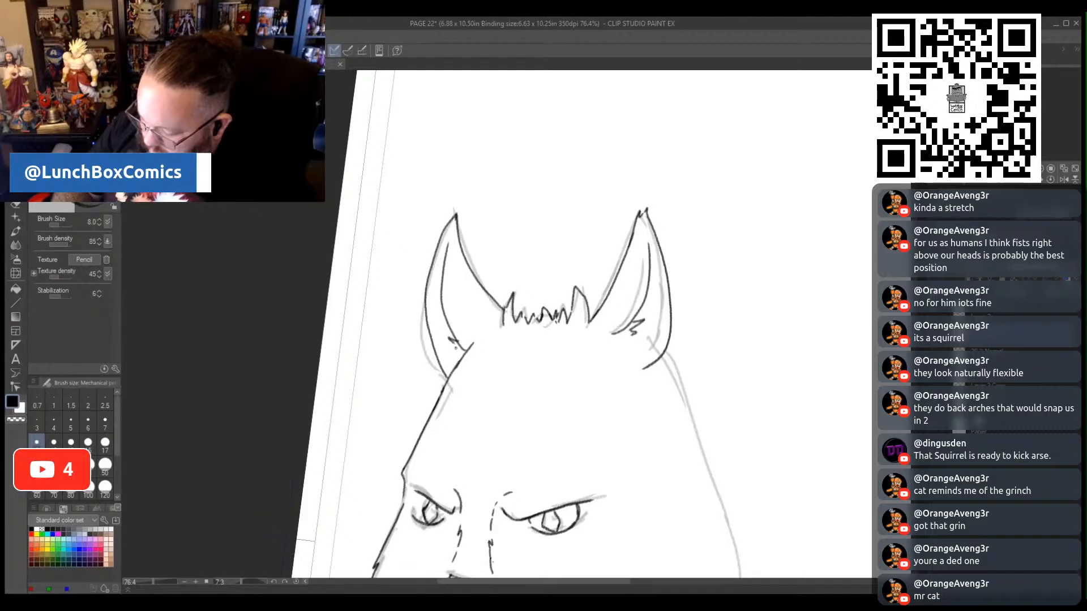
- Trace the right contour of the cat's head with its cheek fur, and the shoulder line down to the panel border
drag(624, 583, 657, 583)
drag(912, 317, 912, 353)
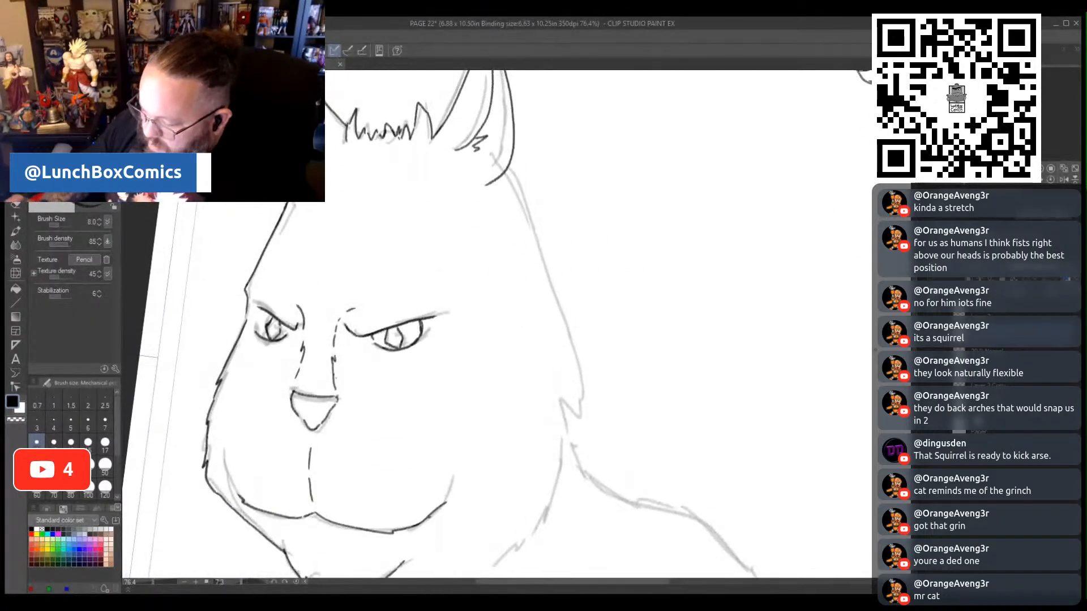
mouse_move(506, 173)
mouse_down()
mouse_move(561, 306)
mouse_move(573, 410)
mouse_move(566, 390)
mouse_move(563, 470)
mouse_move(547, 513)
mouse_move(503, 557)
mouse_up()
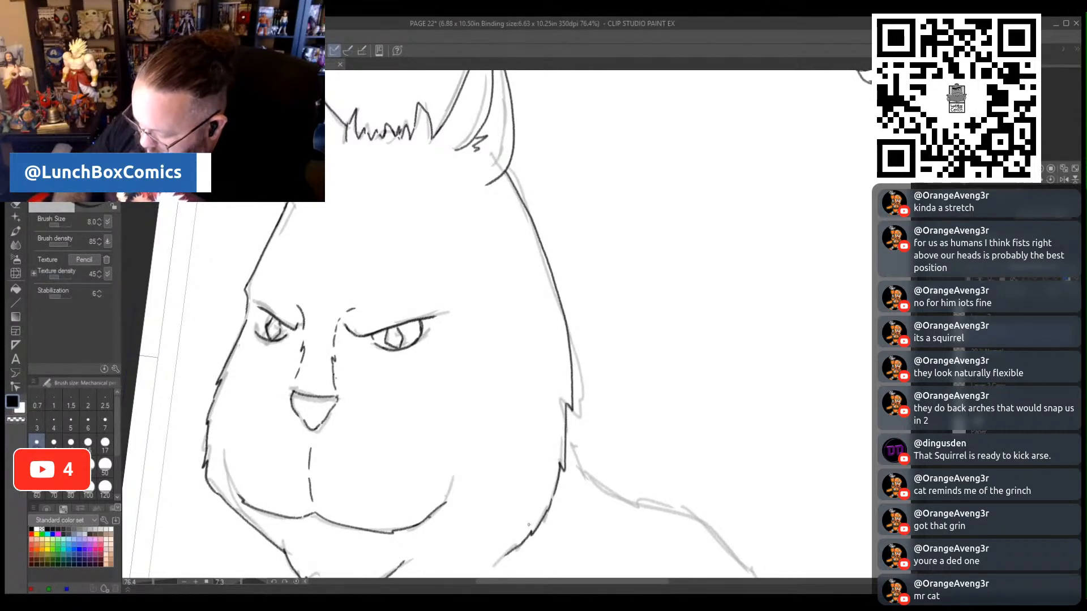
scroll(519, 324, down, 5)
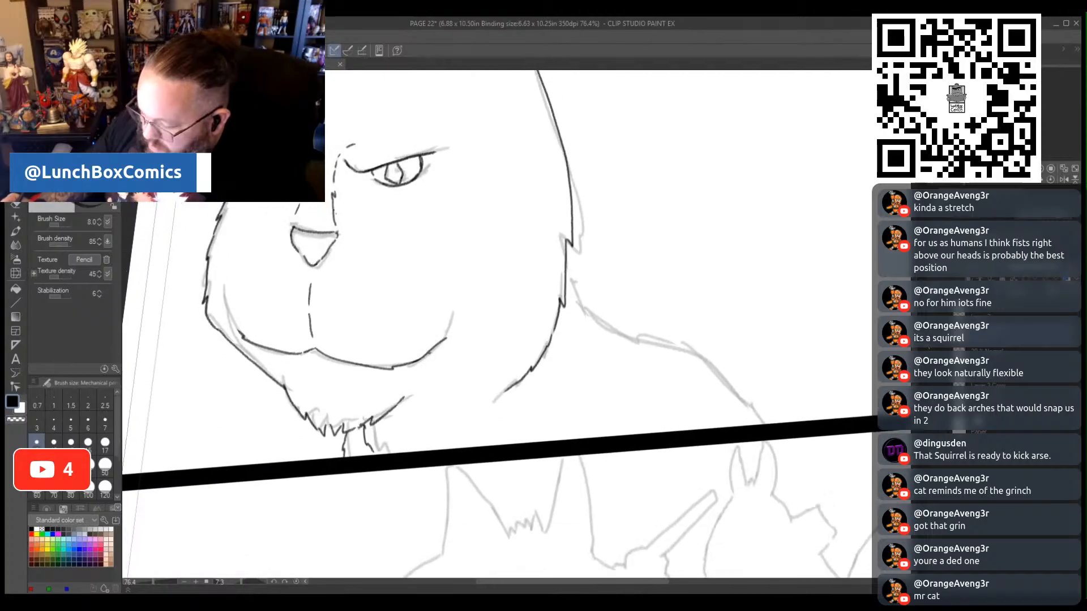
mouse_move(566, 293)
mouse_down()
mouse_move(601, 349)
mouse_move(713, 391)
mouse_move(791, 451)
mouse_up()
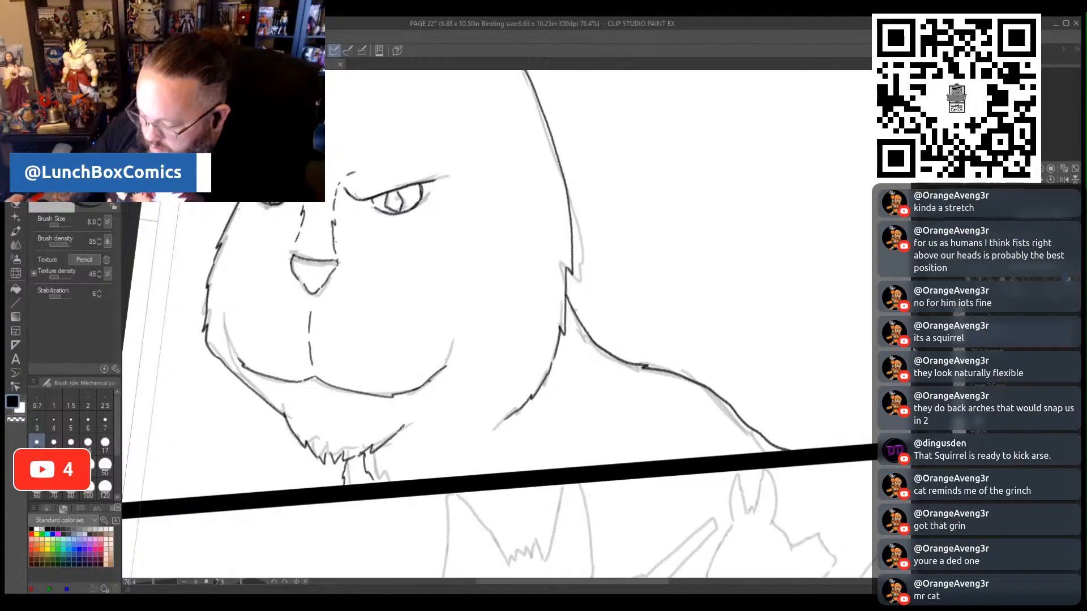
- Trace the large cat's two ears and the jagged hair tuft between them in the lower panel
scroll(497, 325, down, 10)
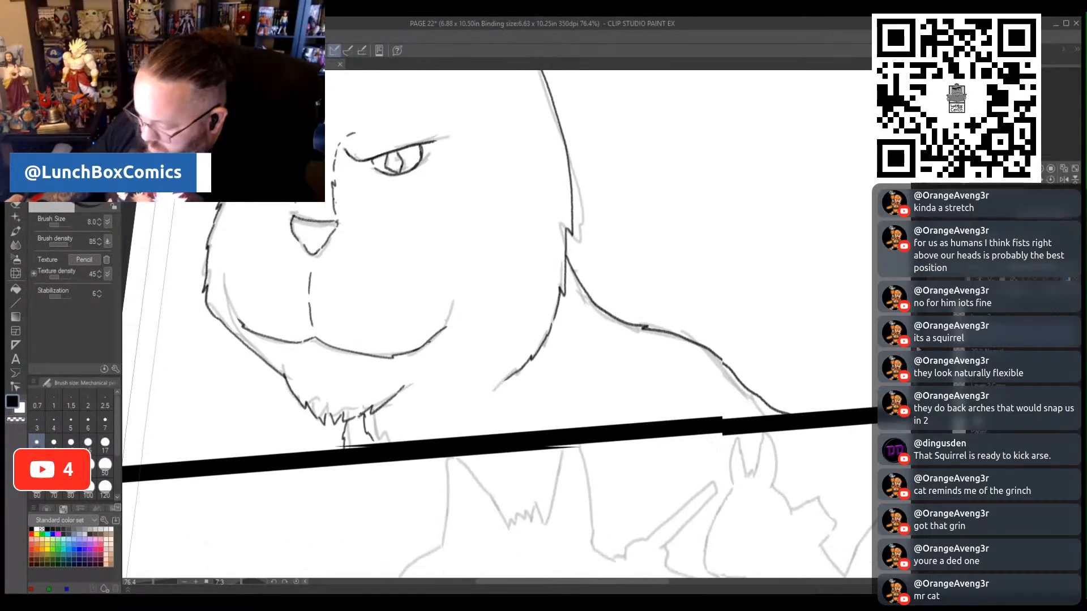
scroll(497, 324, up, 8)
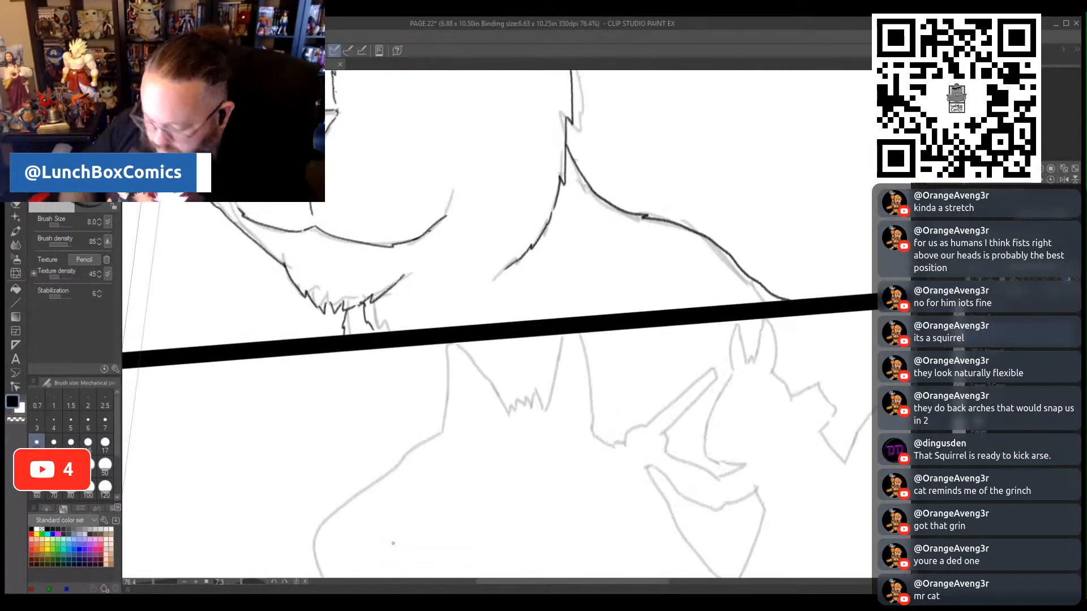
drag(157, 583, 136, 581)
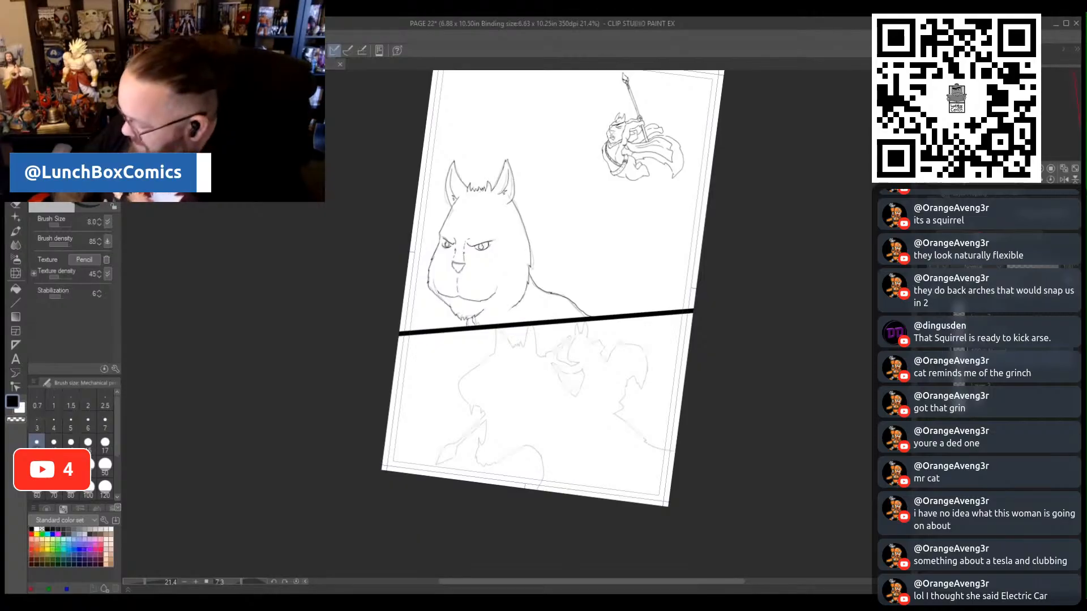
scroll(682, 447, down, 5)
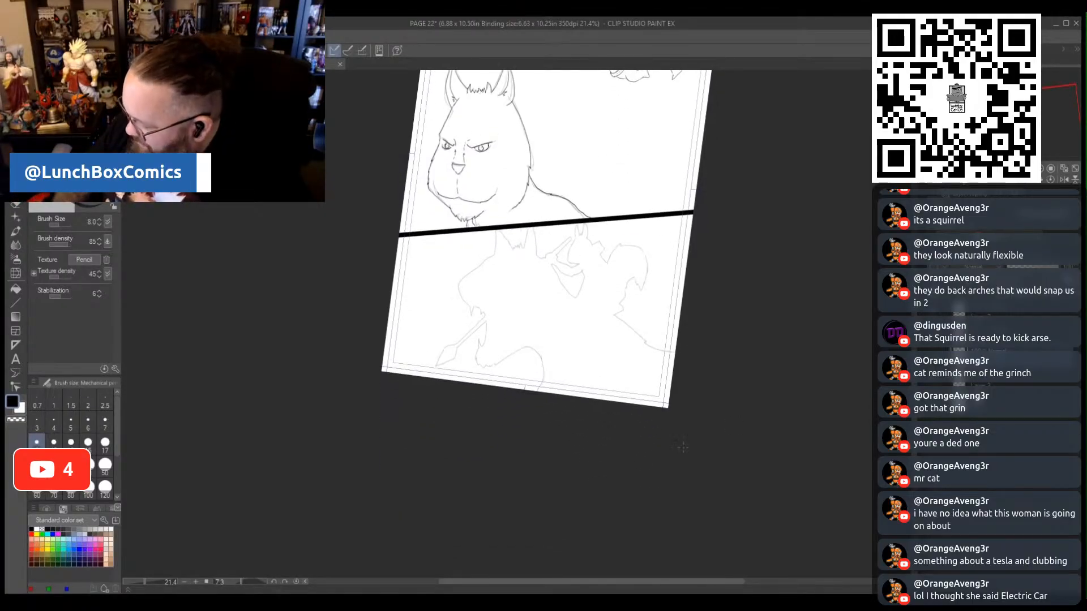
drag(145, 581, 150, 584)
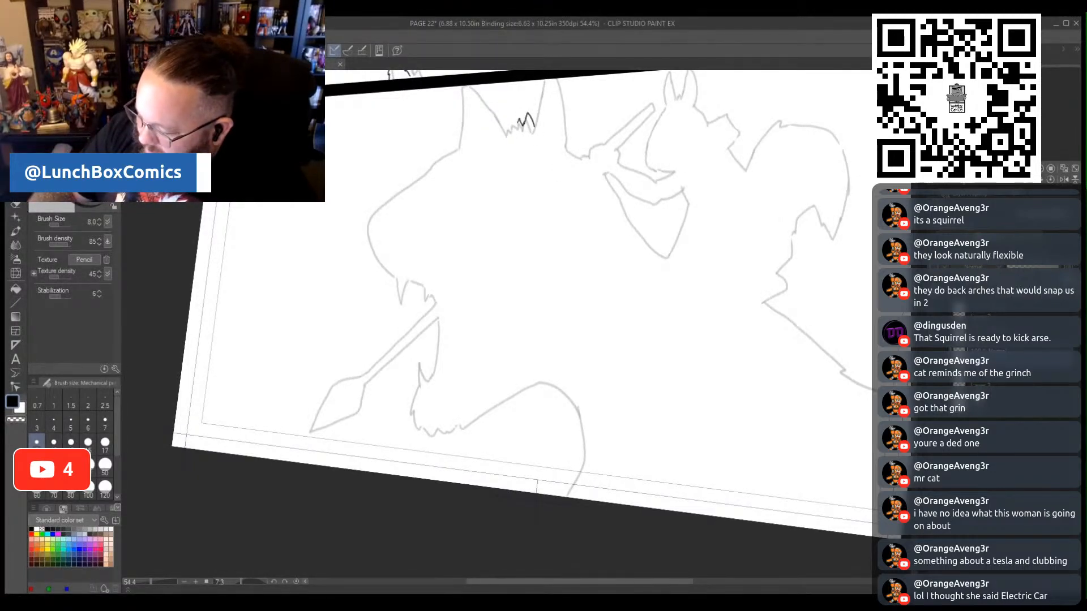
drag(515, 126, 508, 131)
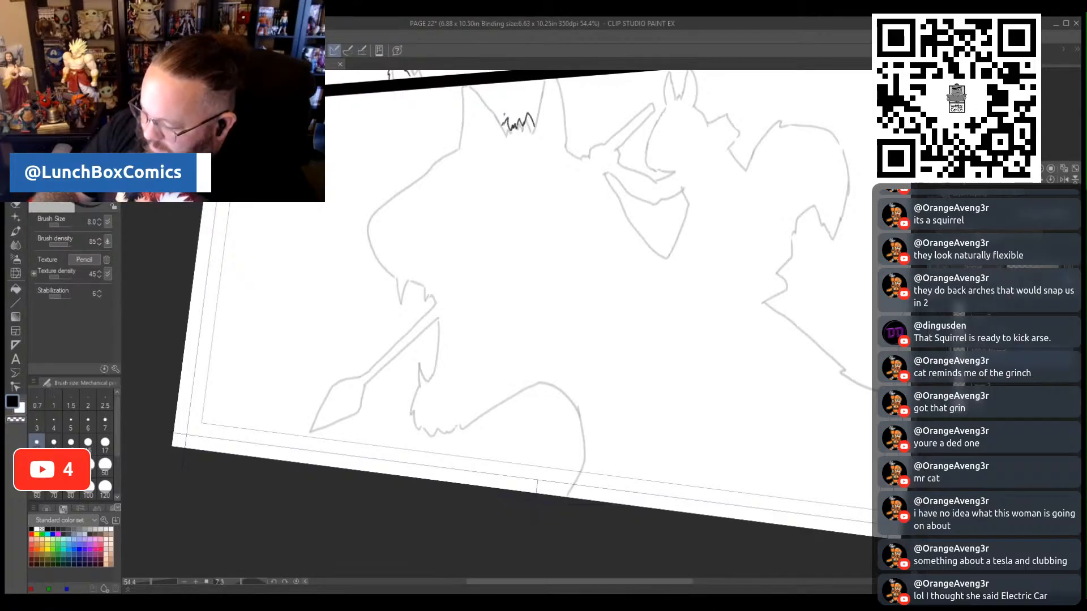
mouse_move(501, 123)
mouse_down()
mouse_move(461, 85)
mouse_move(458, 146)
mouse_up()
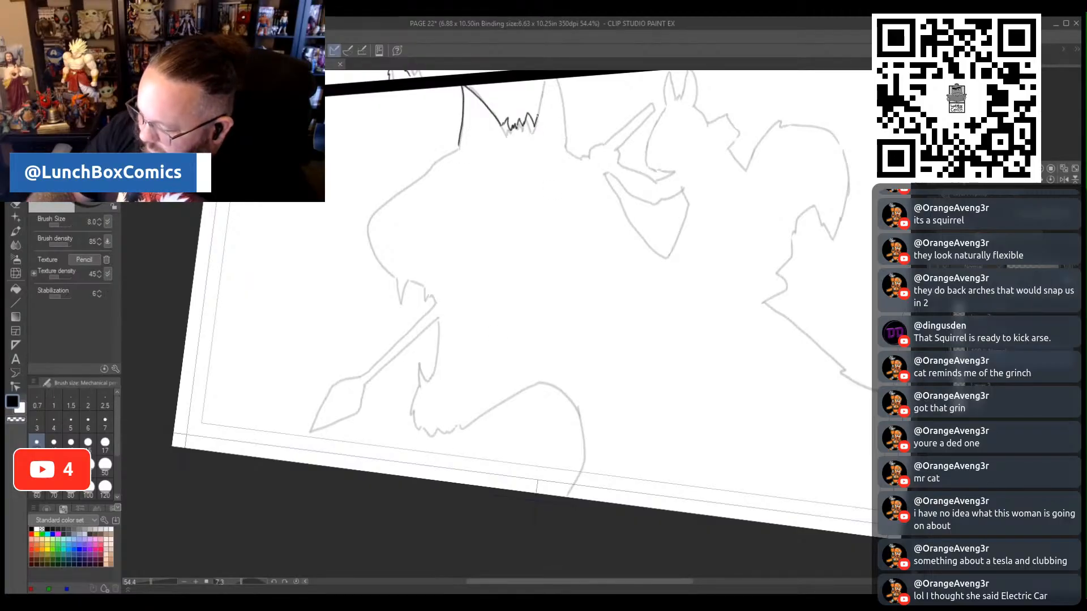
mouse_move(536, 117)
mouse_down()
mouse_move(545, 80)
mouse_move(564, 86)
mouse_move(568, 149)
mouse_up()
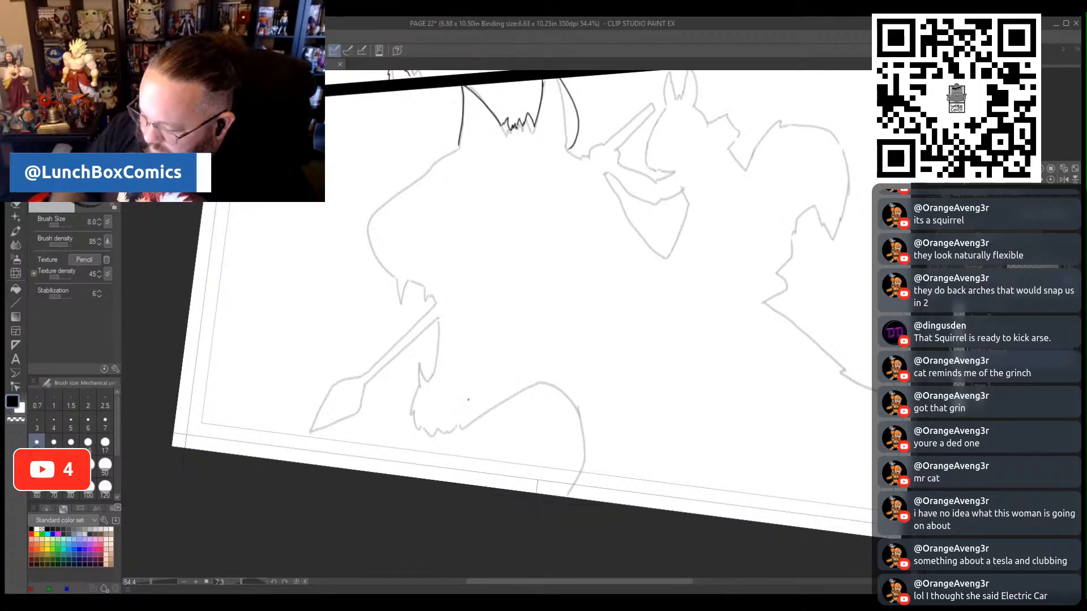
- Trace the left shoulder and arm contour of the lower panel's large cat, ending in the pointed fur and fingers above the spear
drag(458, 149, 368, 229)
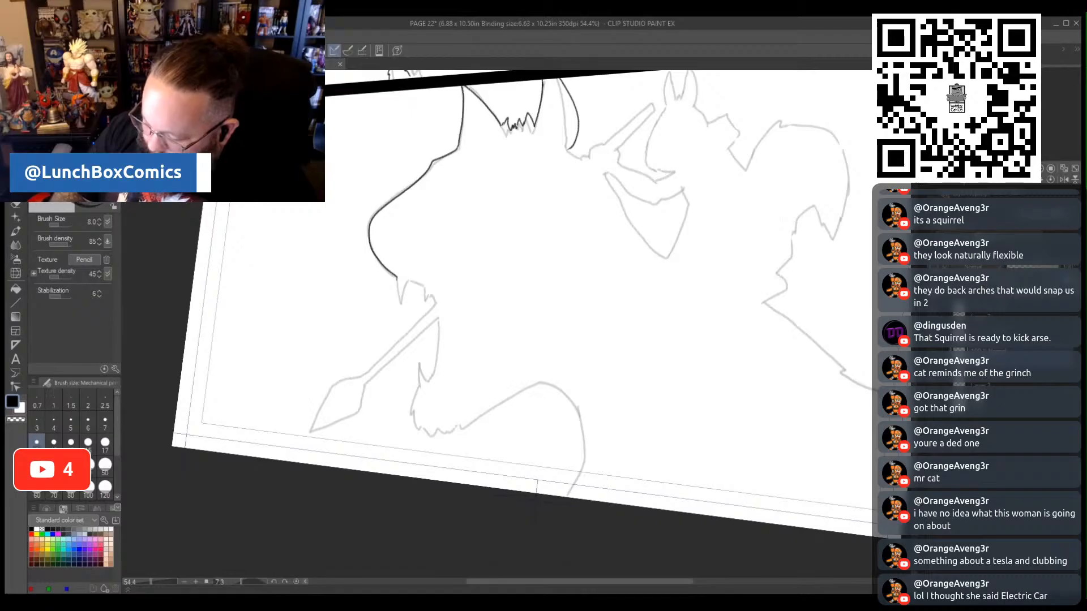
drag(405, 281, 401, 304)
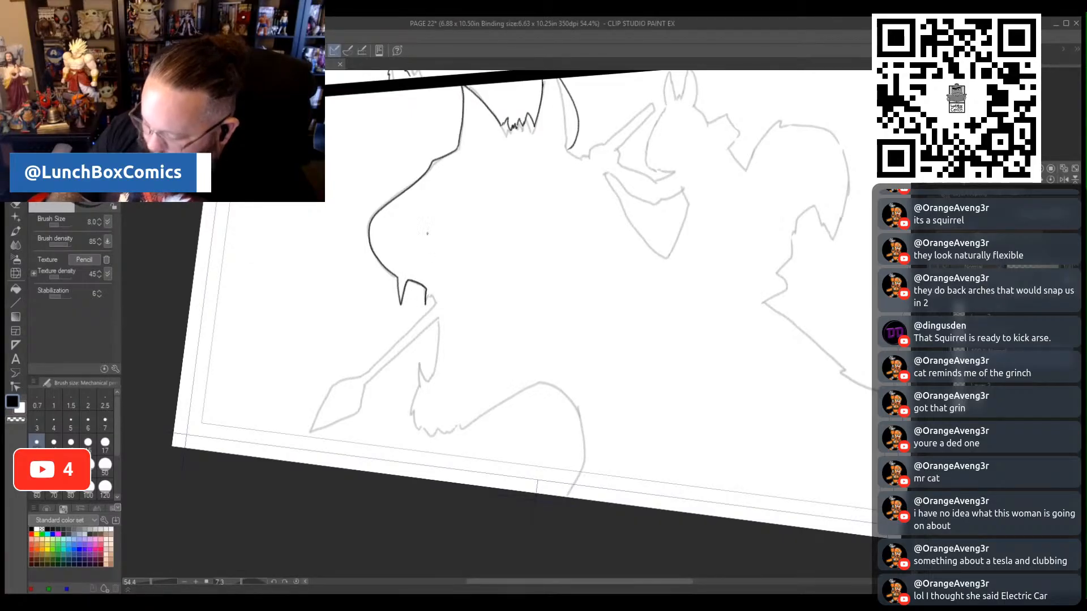
key(ctrl+z)
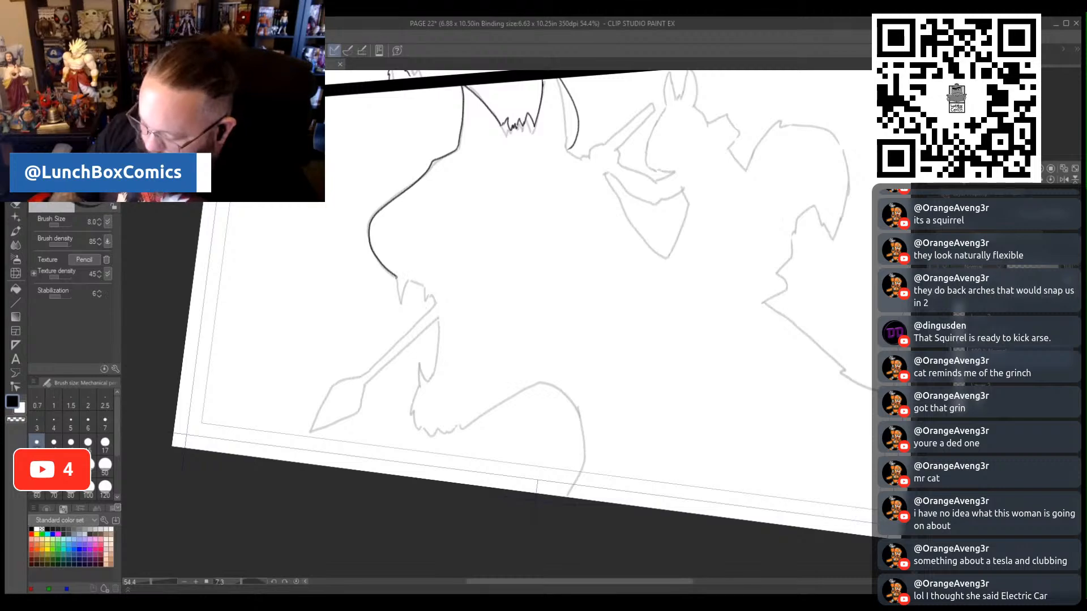
mouse_move(407, 280)
mouse_down()
mouse_move(401, 299)
mouse_move(433, 297)
mouse_up()
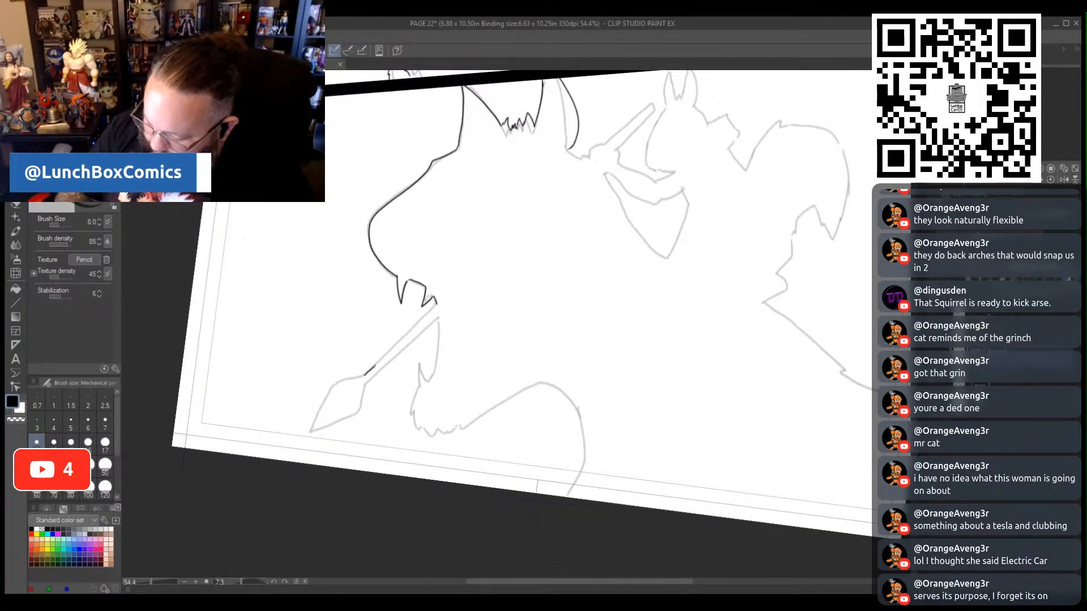
- Trace both edges of the lower spear shaft and outline its pointed head
drag(411, 328, 435, 304)
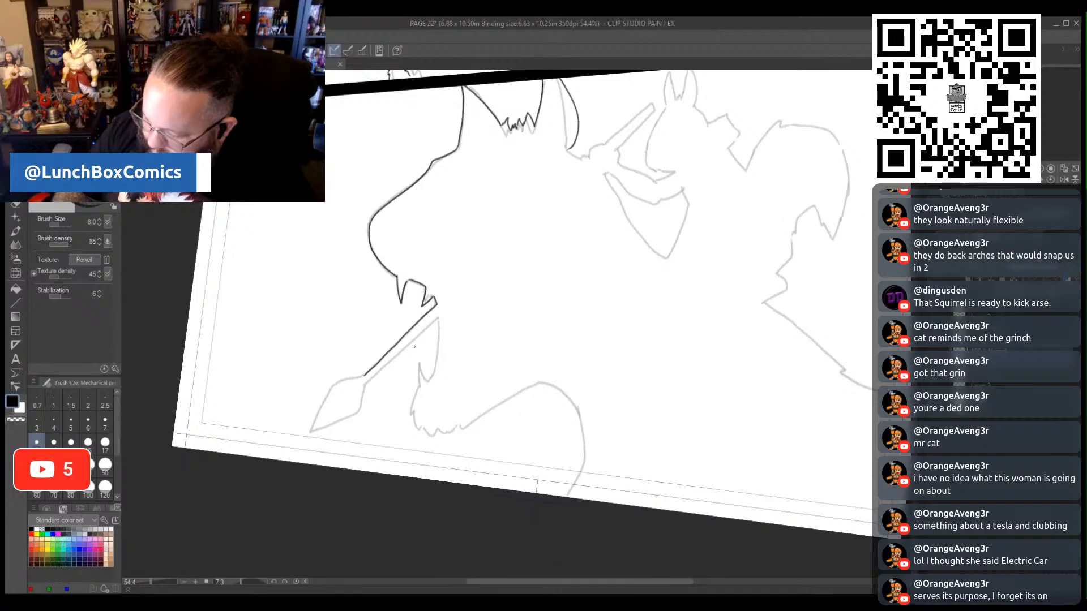
drag(367, 382, 381, 370)
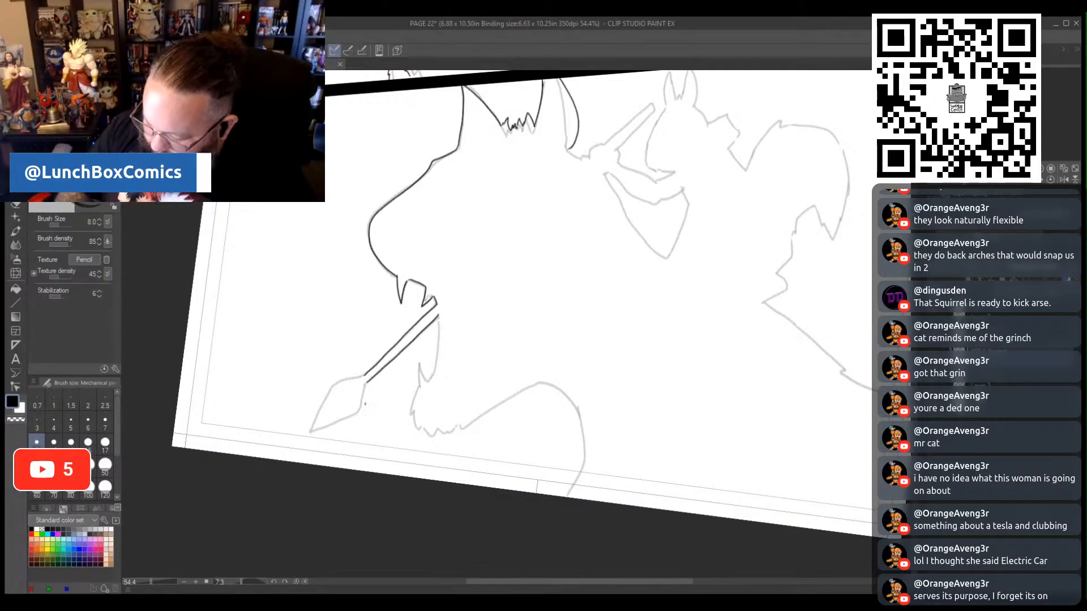
mouse_move(365, 375)
mouse_down()
mouse_move(344, 380)
mouse_move(318, 415)
mouse_move(326, 425)
mouse_move(357, 412)
mouse_up()
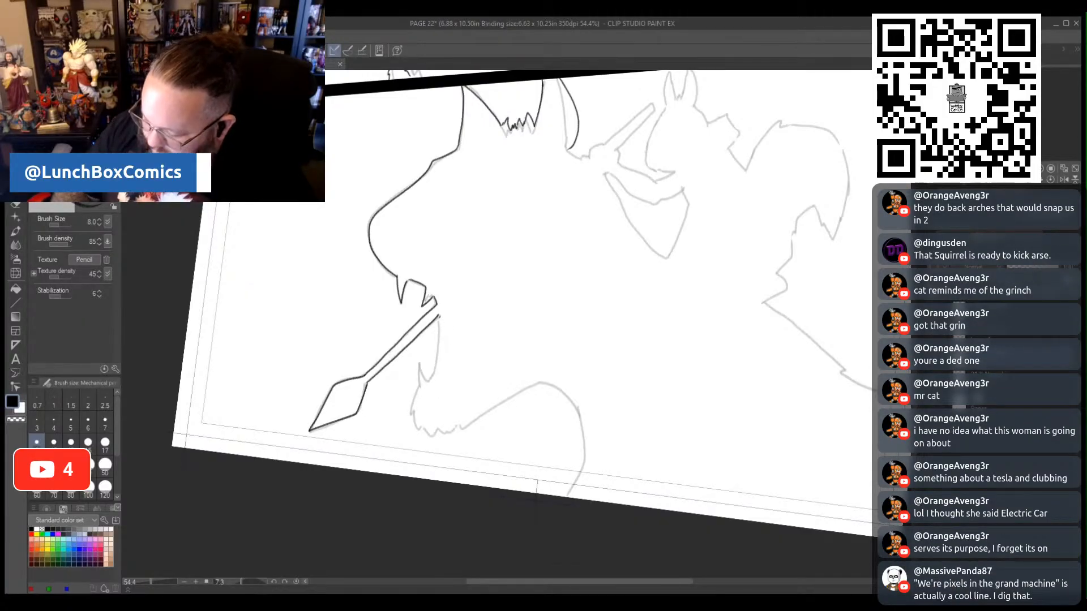
- Trace the contour beneath the spear with its jagged fur, and the large curve running down to the page's bottom edge
drag(439, 343, 439, 357)
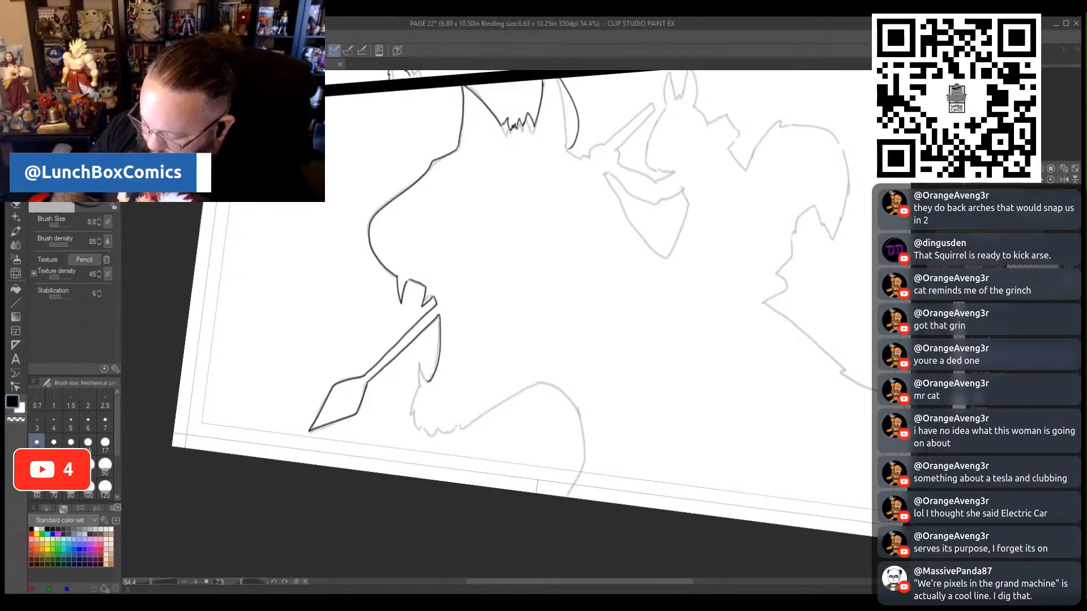
drag(419, 362, 412, 402)
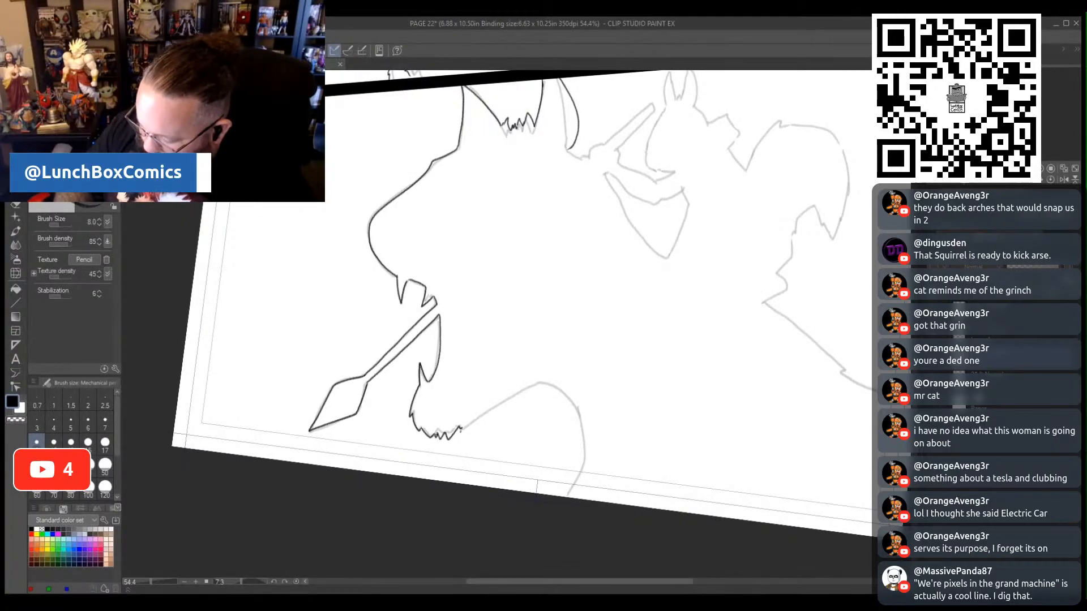
mouse_move(468, 425)
mouse_down()
mouse_move(526, 389)
mouse_move(557, 386)
mouse_move(582, 426)
mouse_move(585, 457)
mouse_move(568, 498)
mouse_up()
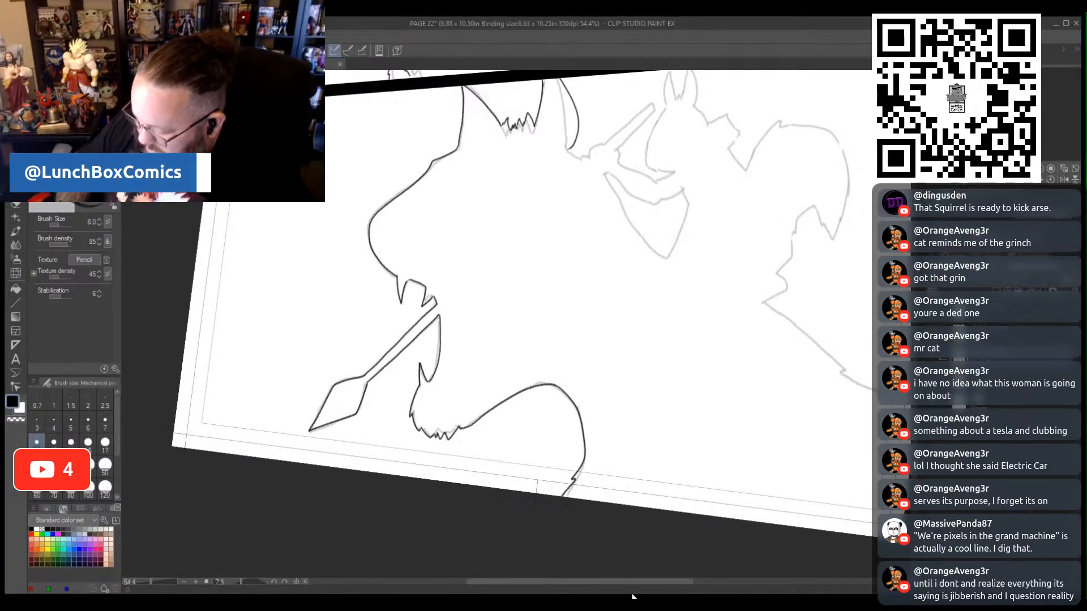
- Trace the spear's upper end with the hand beside it, and the curved front contour of the small squirrel in the lower panel
drag(609, 582, 659, 578)
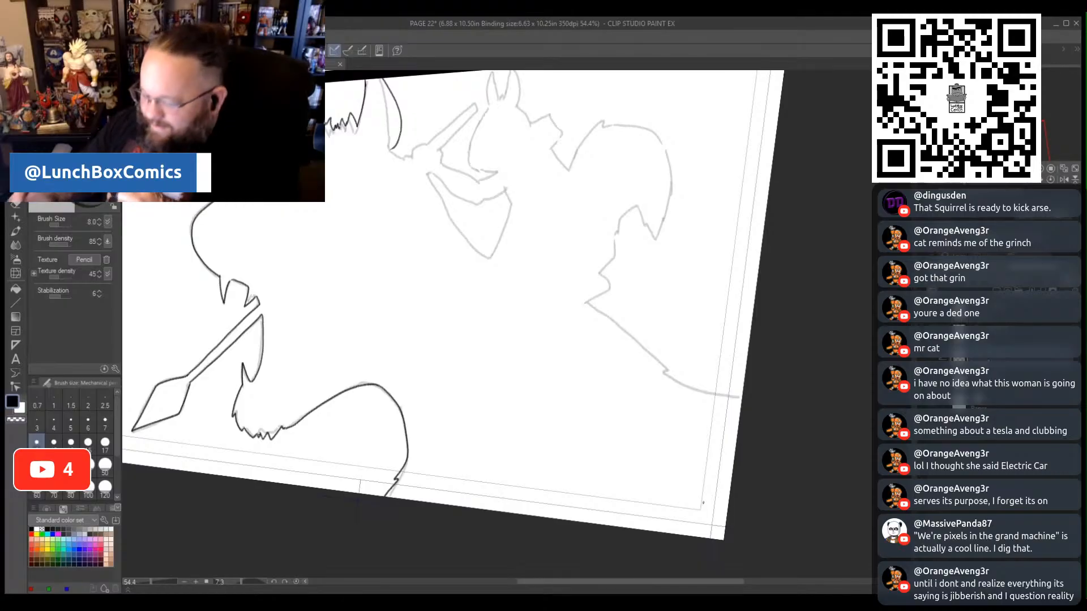
scroll(703, 503, up, 1)
scroll(702, 502, up, 5)
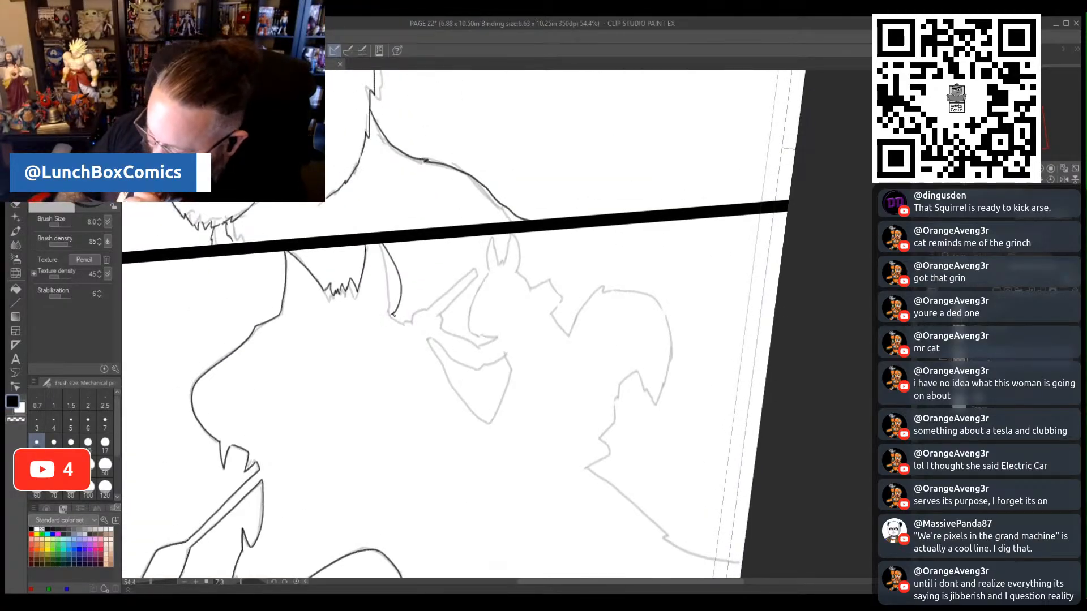
key(ctrl+z)
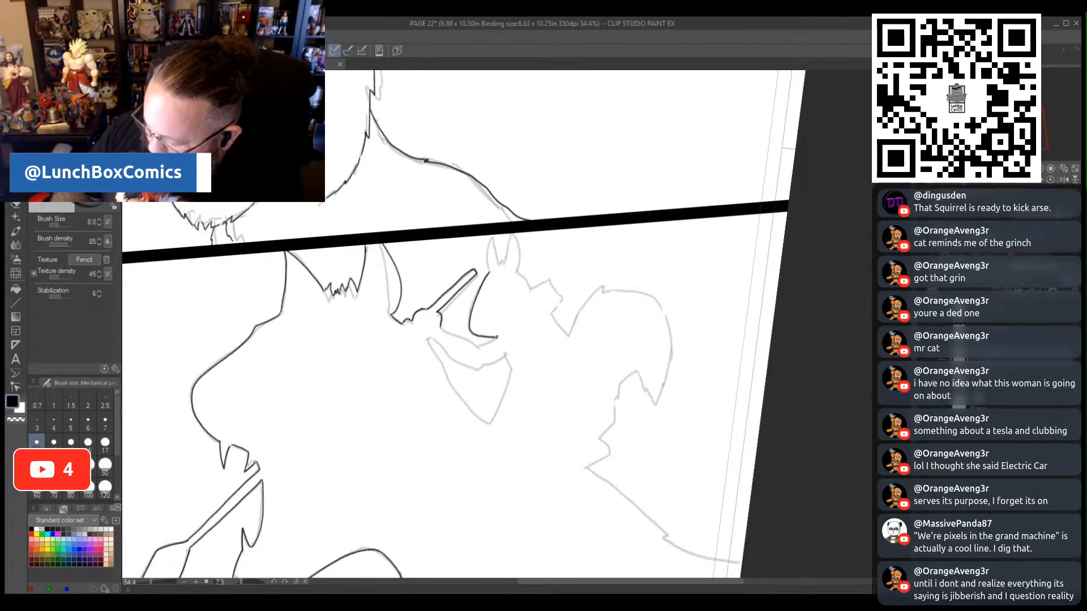
- Trace the two curved lines below the spear's upper end, and both pointed ears of the small squirrel
drag(461, 336, 477, 347)
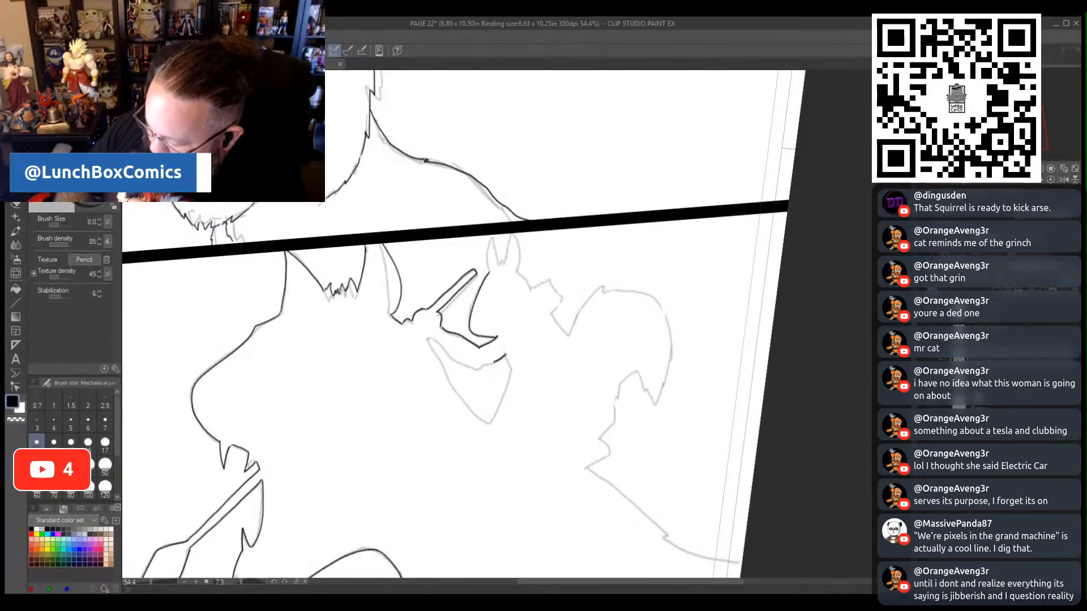
drag(461, 362, 476, 369)
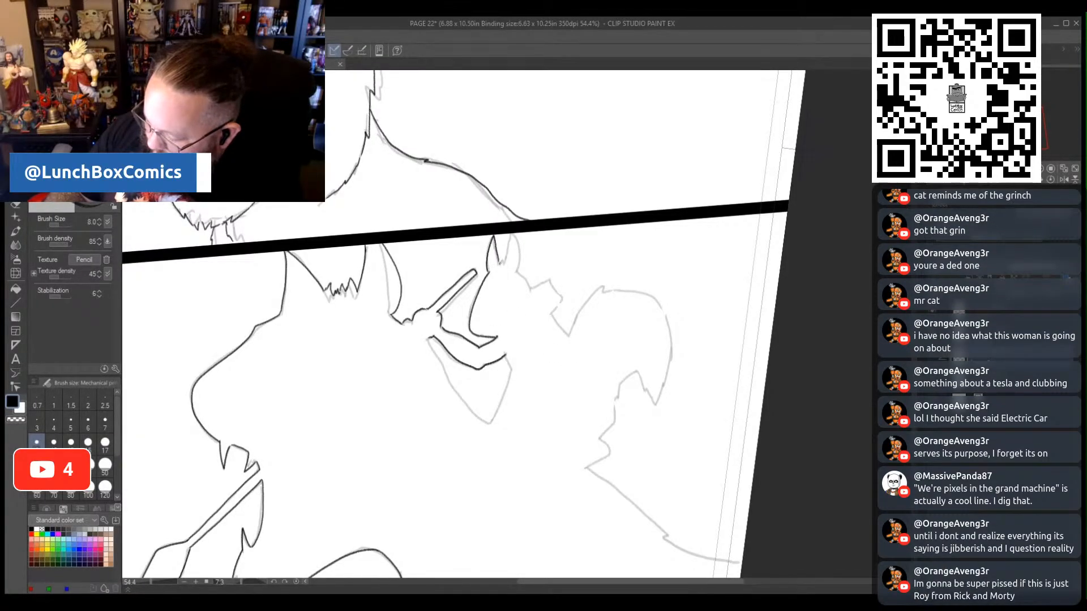
drag(507, 249, 505, 262)
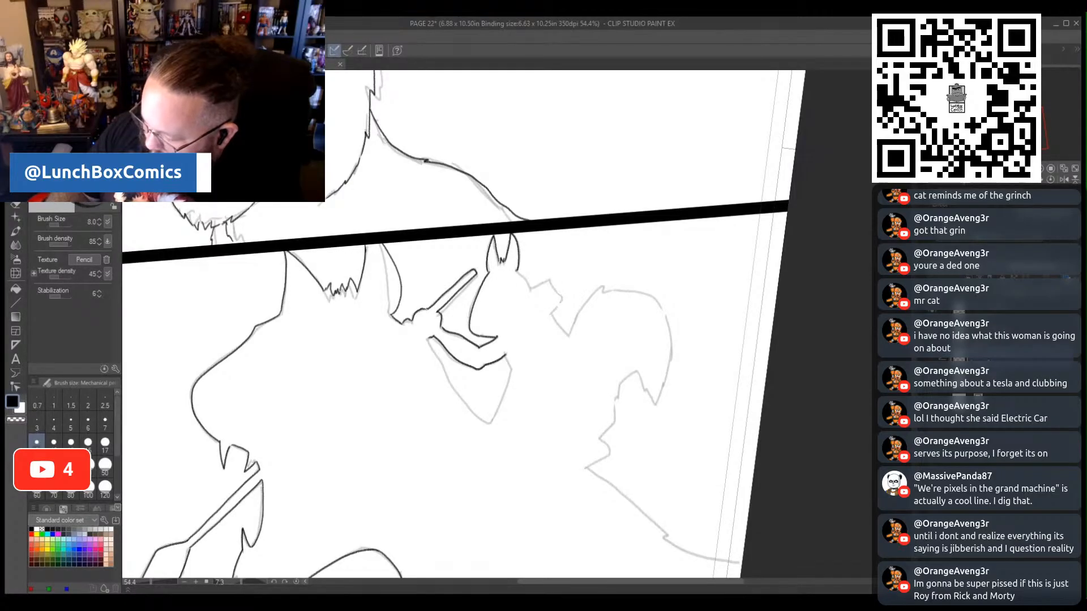
- Trace the small squirrel's back contour, the pointed V shape beneath it, and the upper curve of its bushy tail
drag(533, 287, 549, 280)
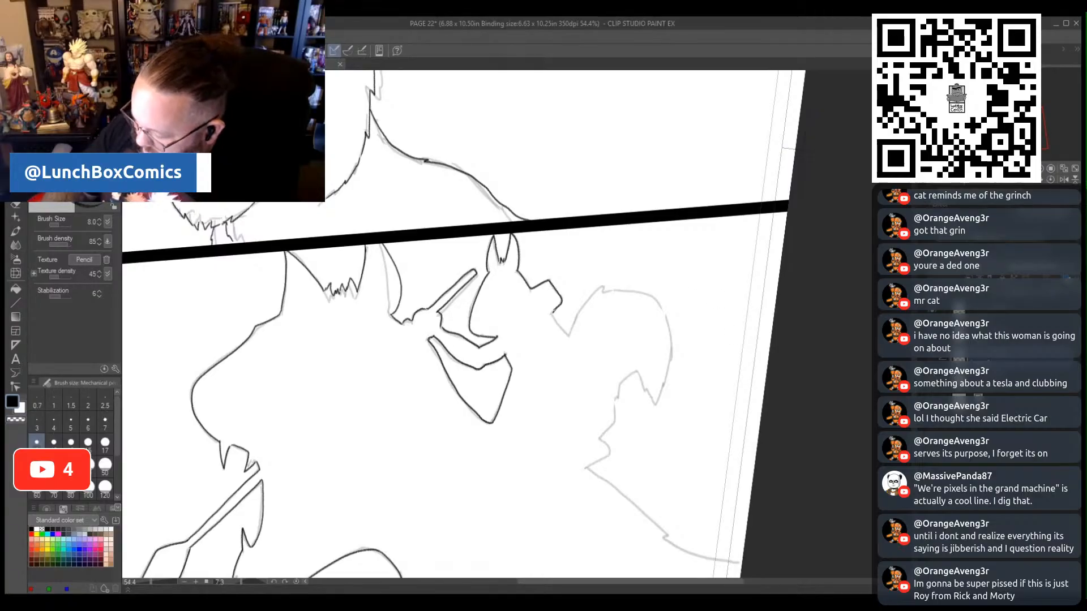
drag(553, 314, 564, 330)
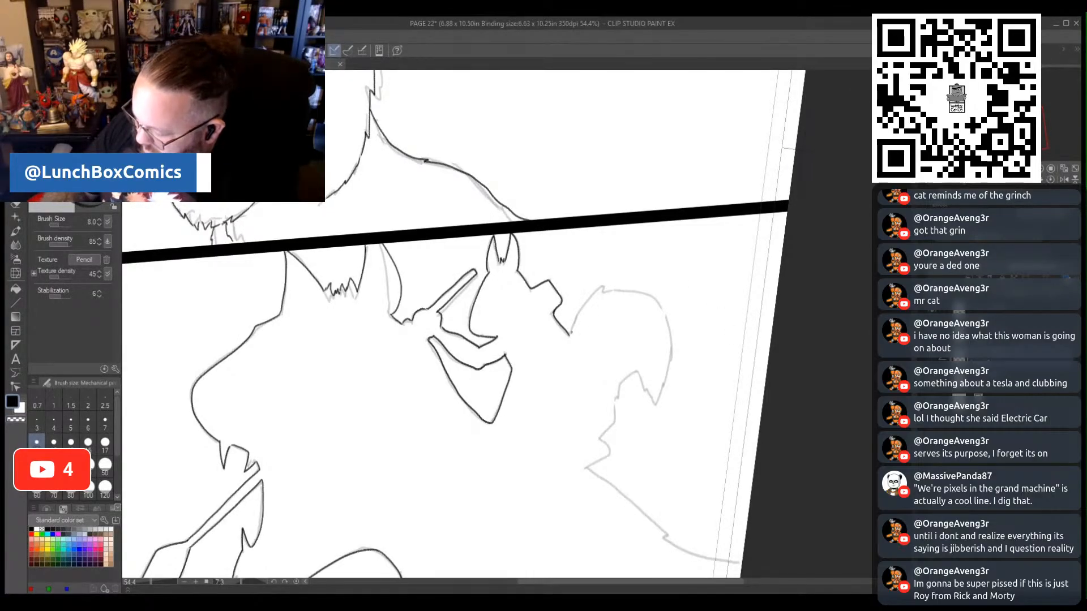
drag(603, 285, 610, 291)
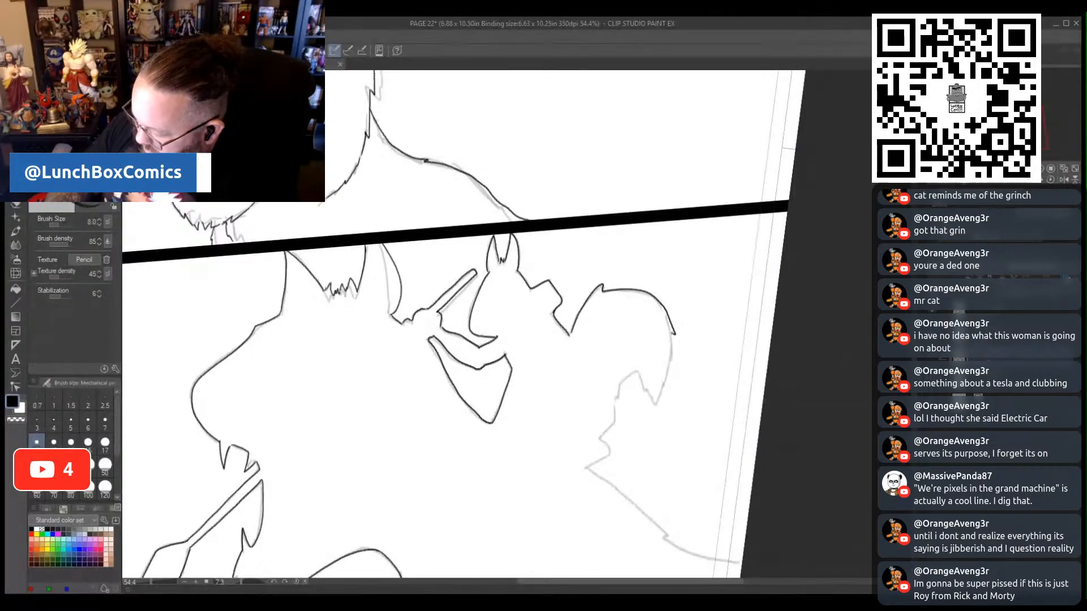
- Trace the tail's tip and jagged underside, and the contour running down from it to the page's right edge
mouse_move(664, 392)
mouse_down()
mouse_move(634, 370)
mouse_move(619, 390)
mouse_up()
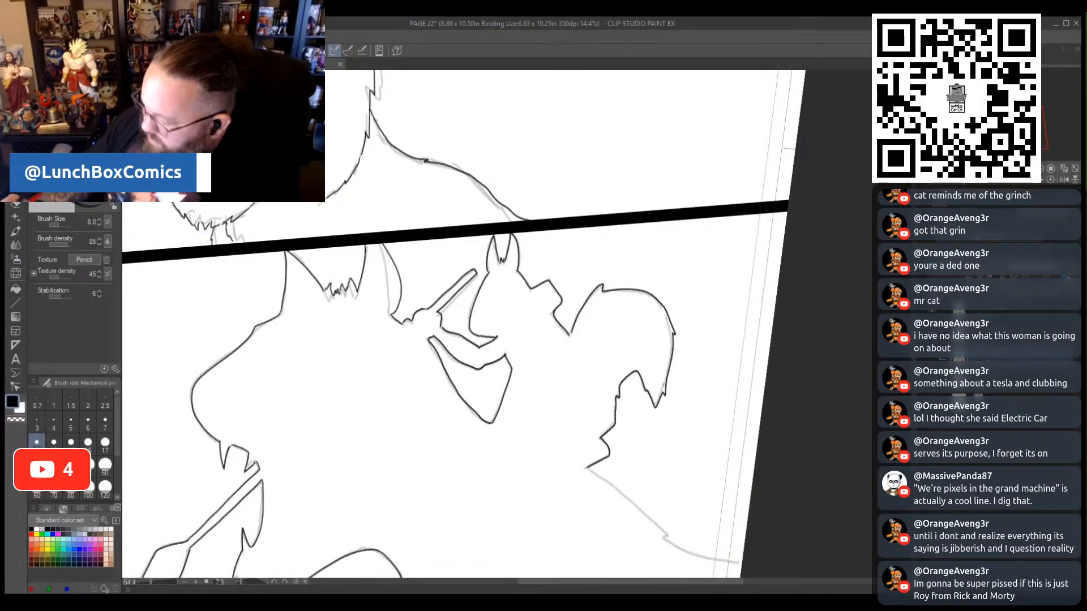
scroll(588, 467, down, 1)
scroll(459, 323, down, 4)
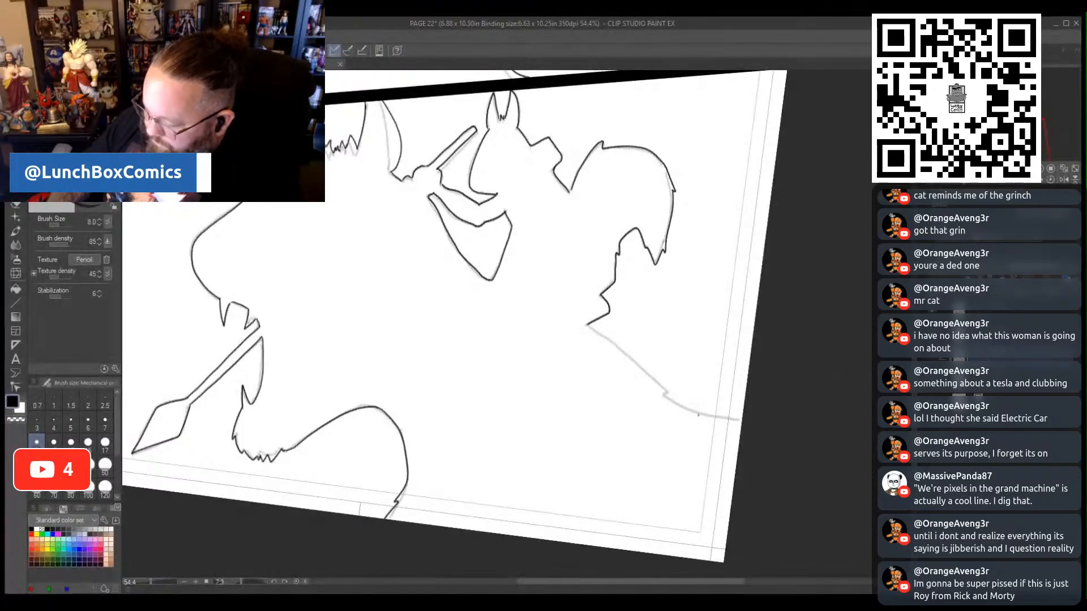
mouse_move(592, 326)
mouse_down()
mouse_move(670, 395)
mouse_move(734, 418)
mouse_up()
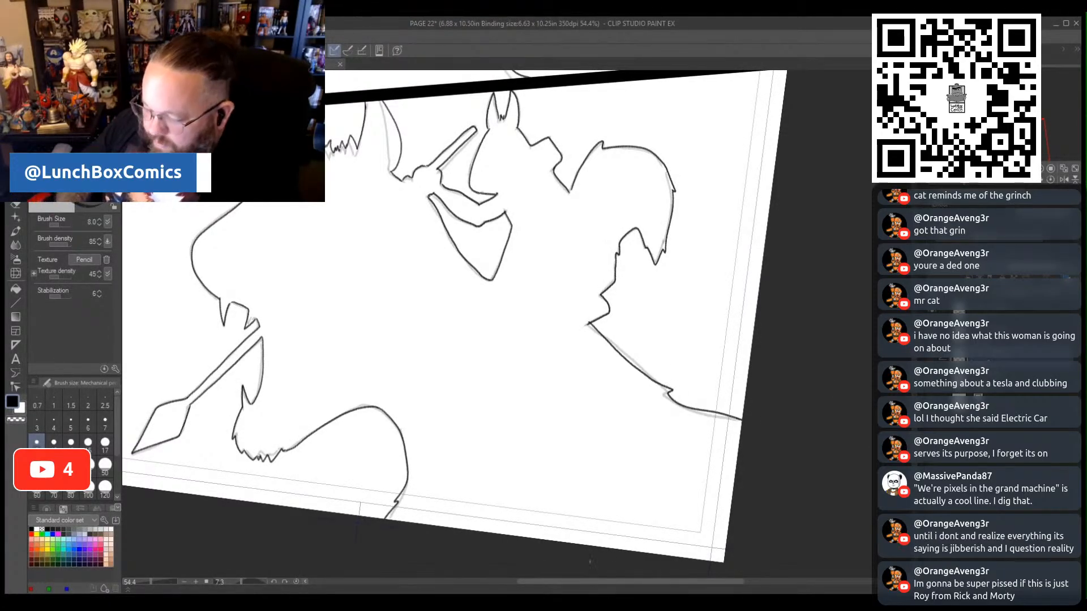
- Lasso the cat's face in the upper panel, shift it slightly up and right at 100% scale, and clear the selection
drag(164, 584, 150, 583)
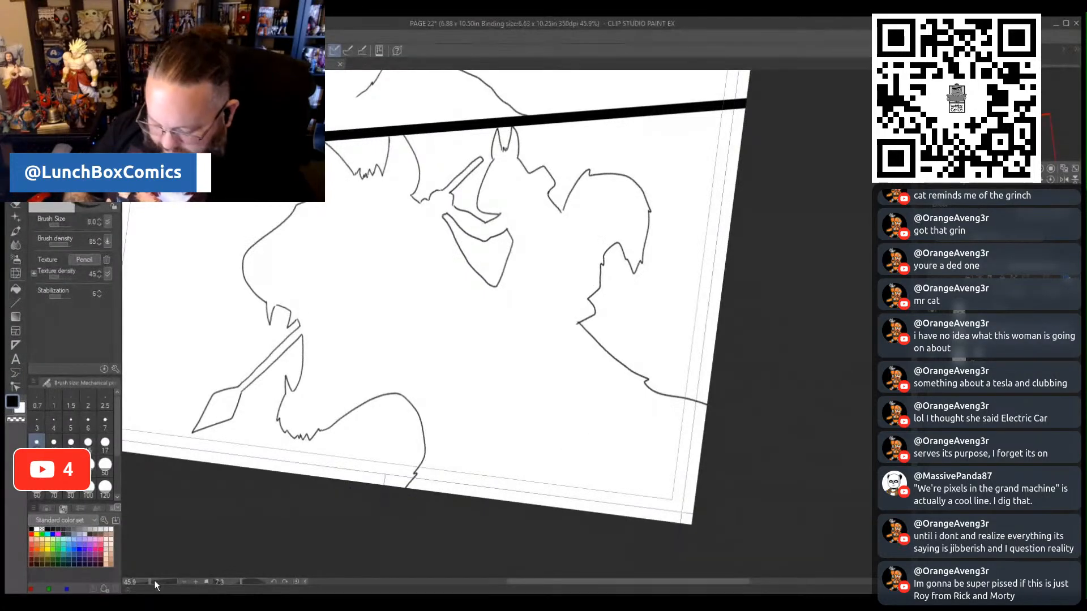
drag(151, 582, 146, 582)
click(273, 583)
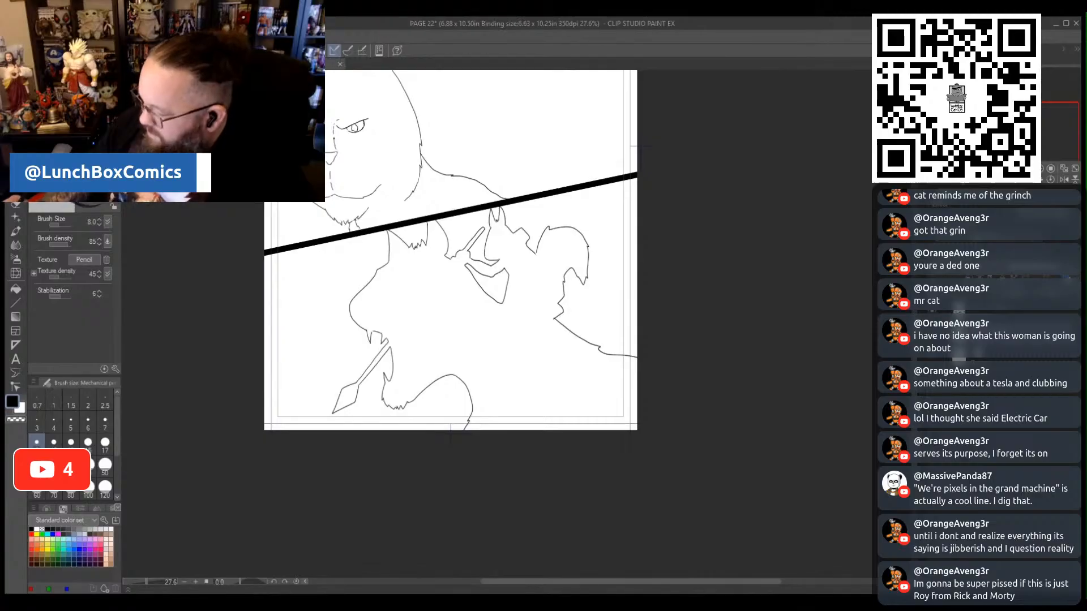
scroll(450, 323, up, 5)
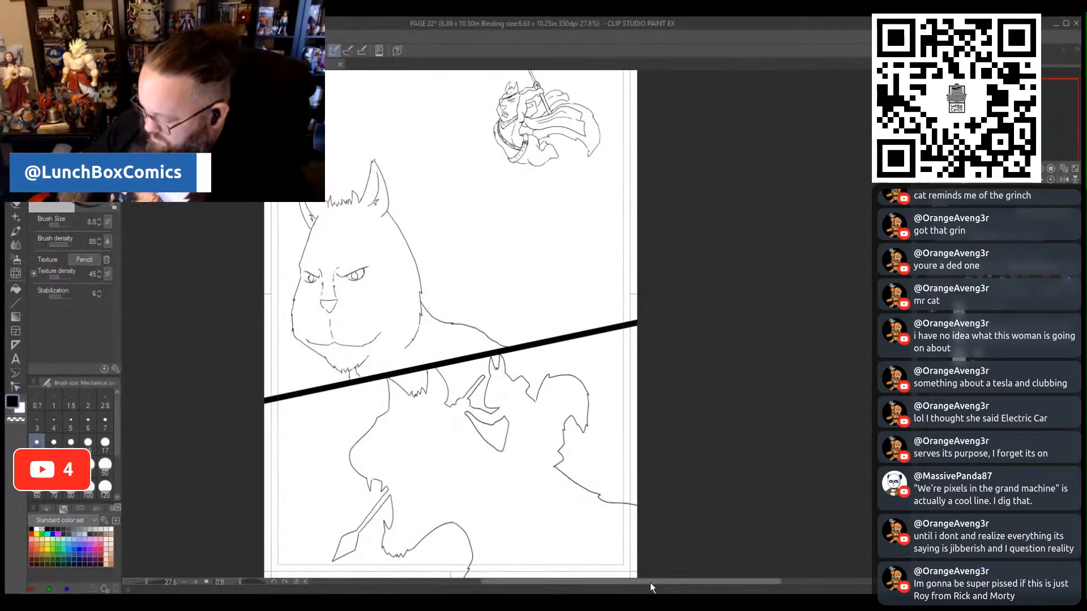
drag(651, 587, 607, 588)
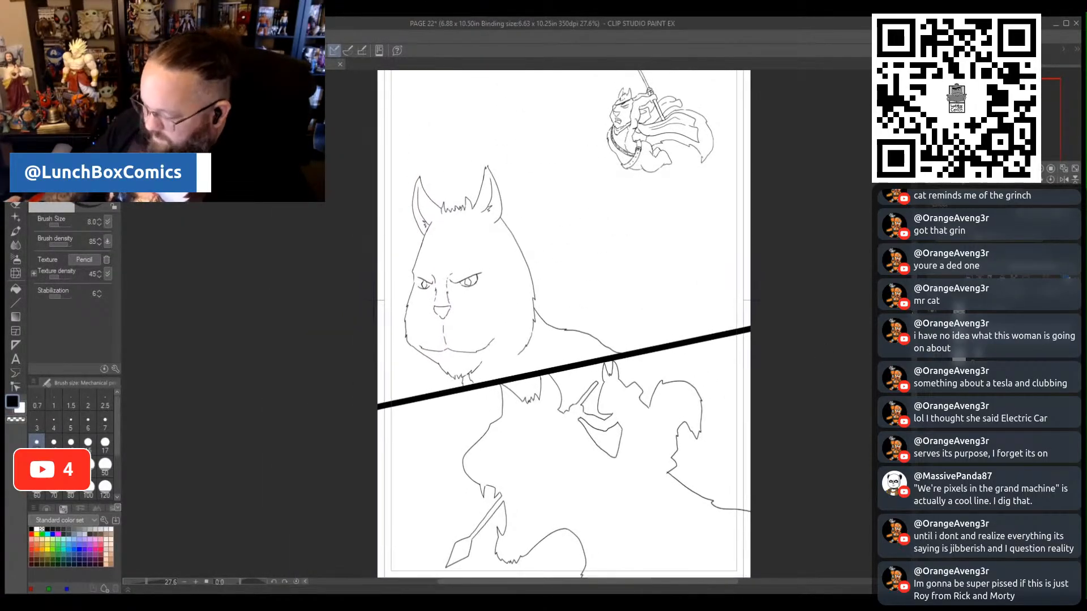
scroll(563, 322, up, 1)
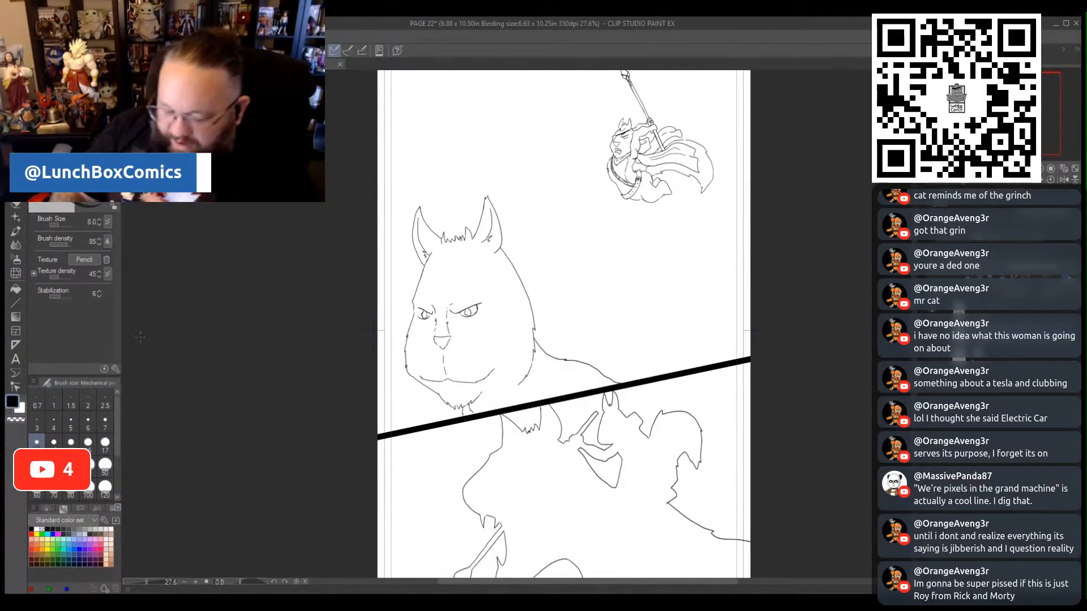
key(m)
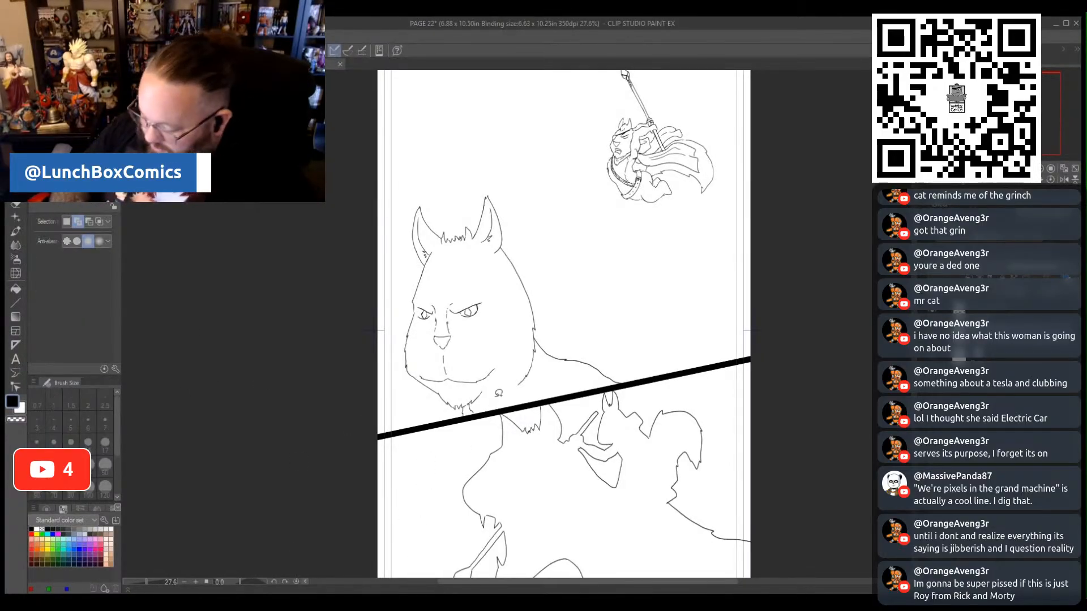
mouse_move(471, 417)
mouse_down()
mouse_move(381, 329)
mouse_move(402, 284)
mouse_move(484, 284)
mouse_move(507, 324)
mouse_move(495, 386)
mouse_up()
click(490, 451)
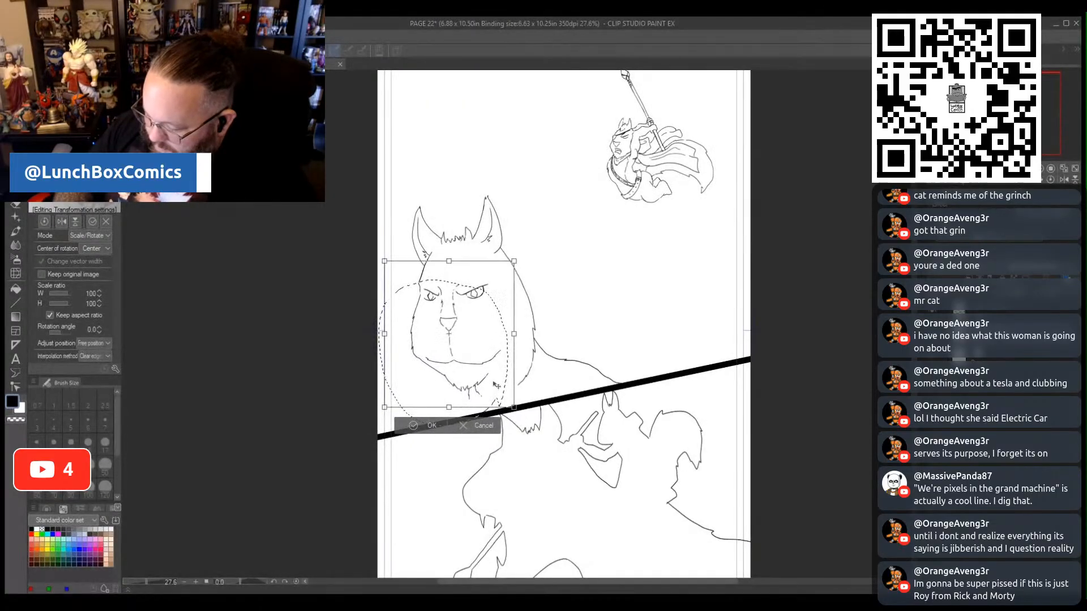
click(423, 424)
click(351, 423)
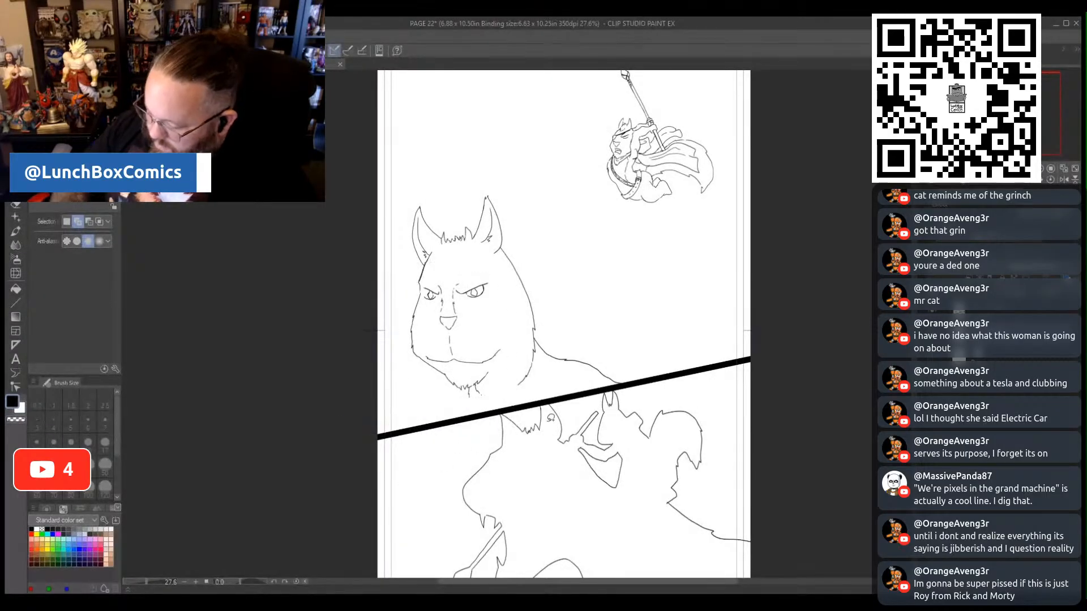
- Lasso the cat's right cheek line with the shoulder contour, scale them to 77% against the face, and deselect
mouse_move(533, 381)
mouse_down()
mouse_move(515, 360)
mouse_move(504, 243)
mouse_move(525, 239)
mouse_move(548, 292)
mouse_move(542, 358)
mouse_up()
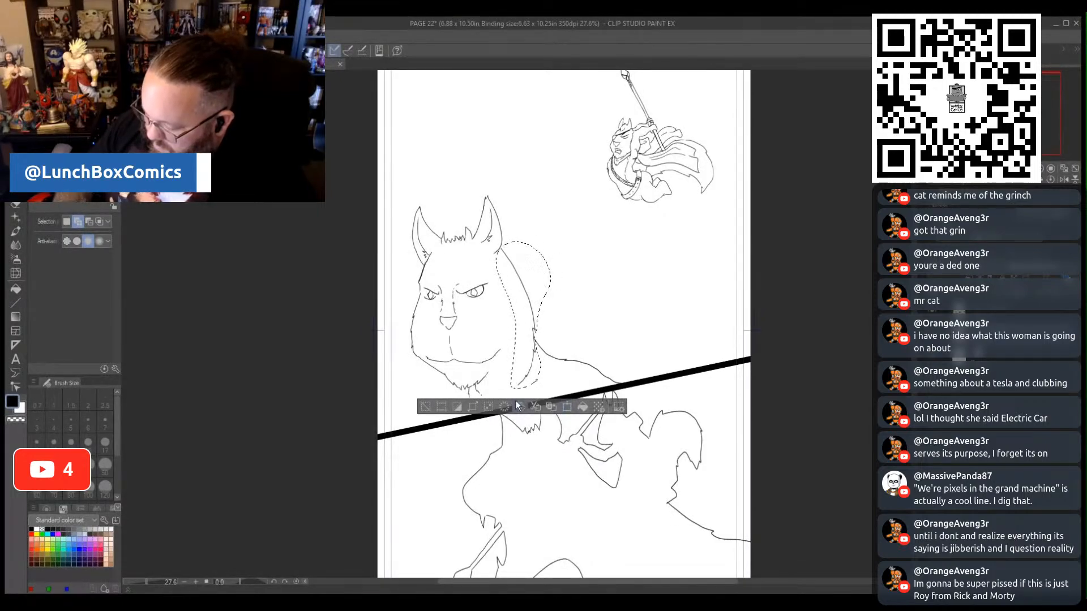
click(425, 407)
mouse_move(498, 392)
mouse_down()
mouse_move(573, 389)
mouse_move(647, 371)
mouse_move(503, 242)
mouse_move(504, 306)
mouse_up()
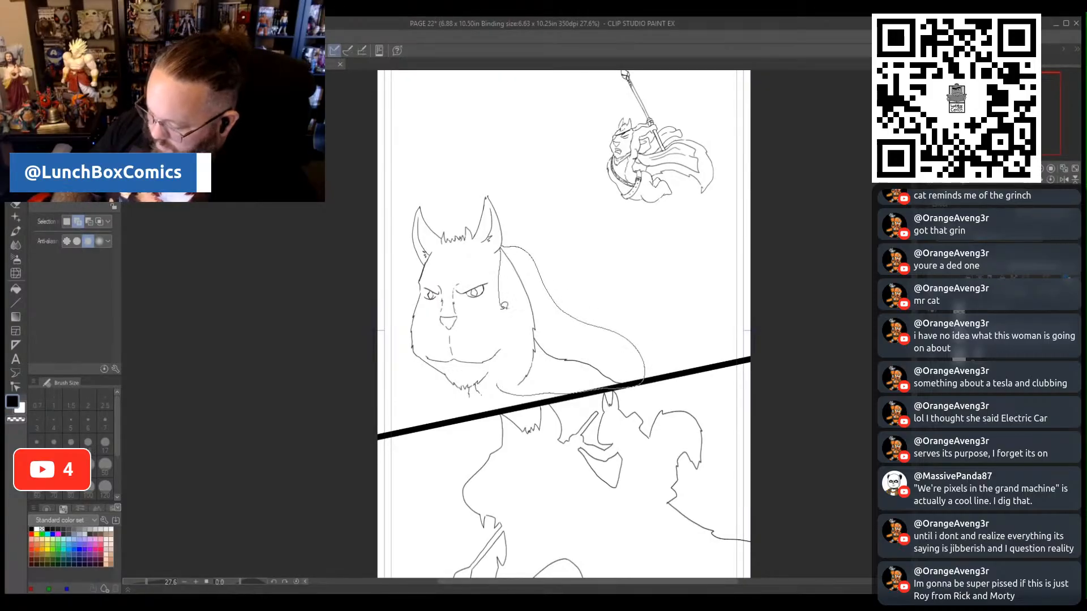
drag(498, 384, 497, 387)
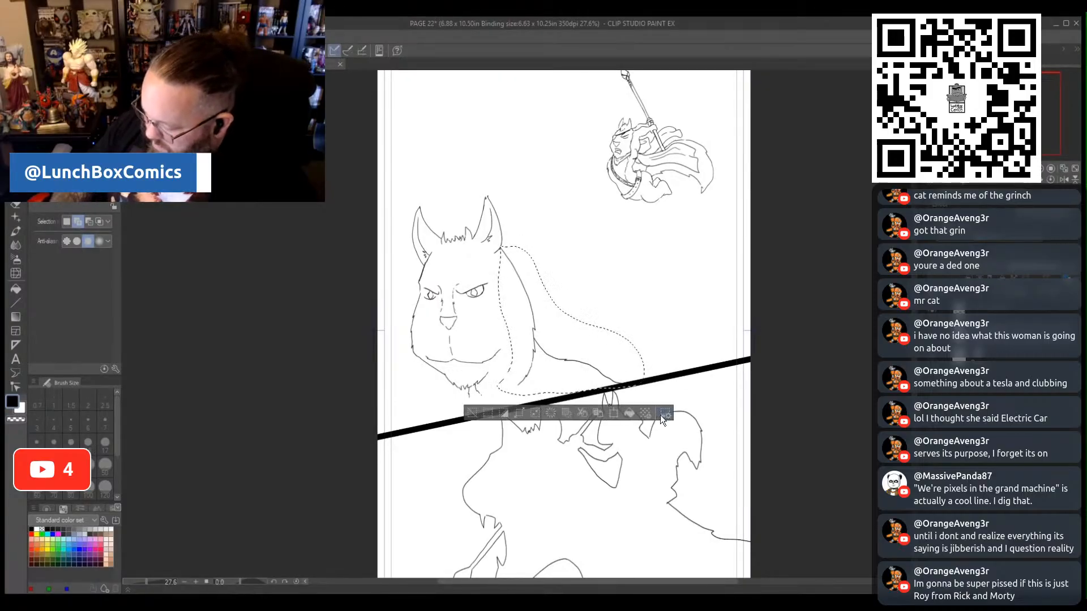
click(612, 416)
drag(642, 393, 597, 358)
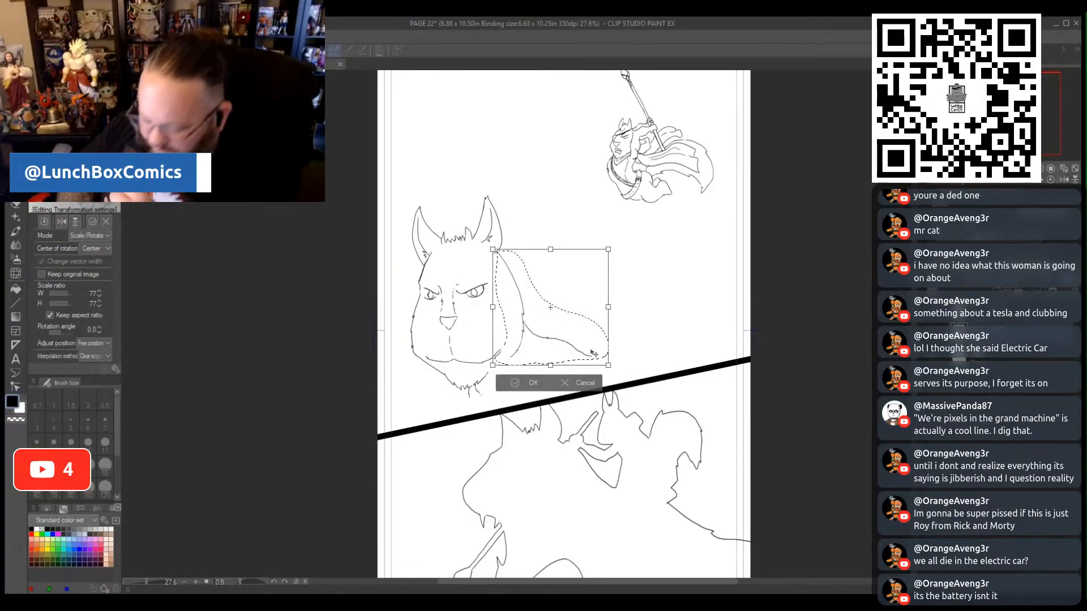
click(516, 389)
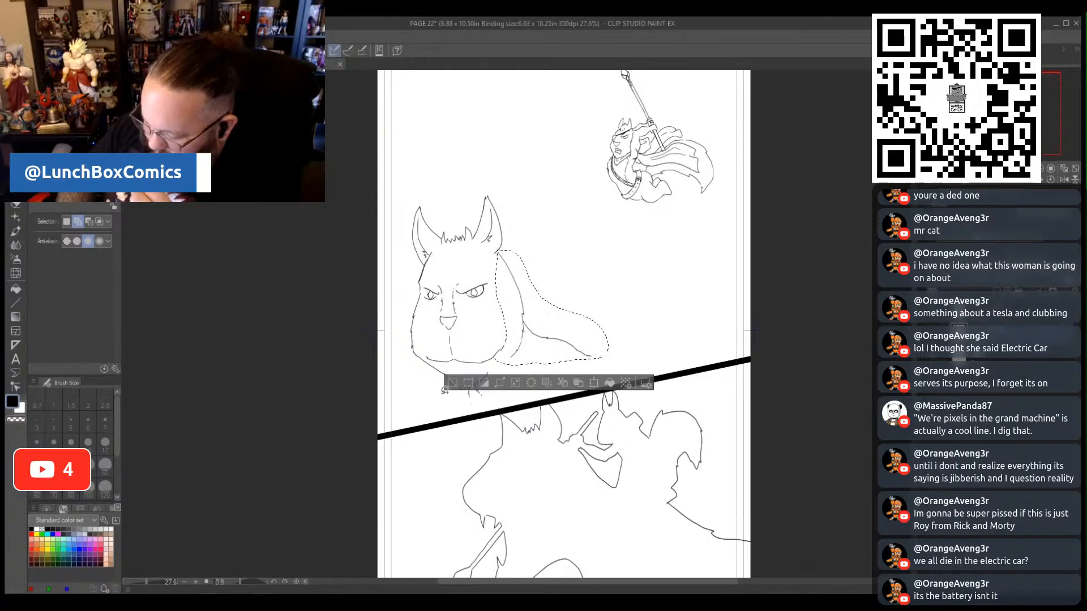
click(452, 383)
- Lasso the whole upper-panel cat with its shoulder, enlarge it to a 112 scale ratio down to the panel border, and deselect
mouse_move(538, 362)
mouse_down()
mouse_move(468, 401)
mouse_move(428, 395)
mouse_move(382, 263)
mouse_move(444, 170)
mouse_move(552, 222)
mouse_move(630, 309)
mouse_move(605, 358)
mouse_move(537, 368)
mouse_up()
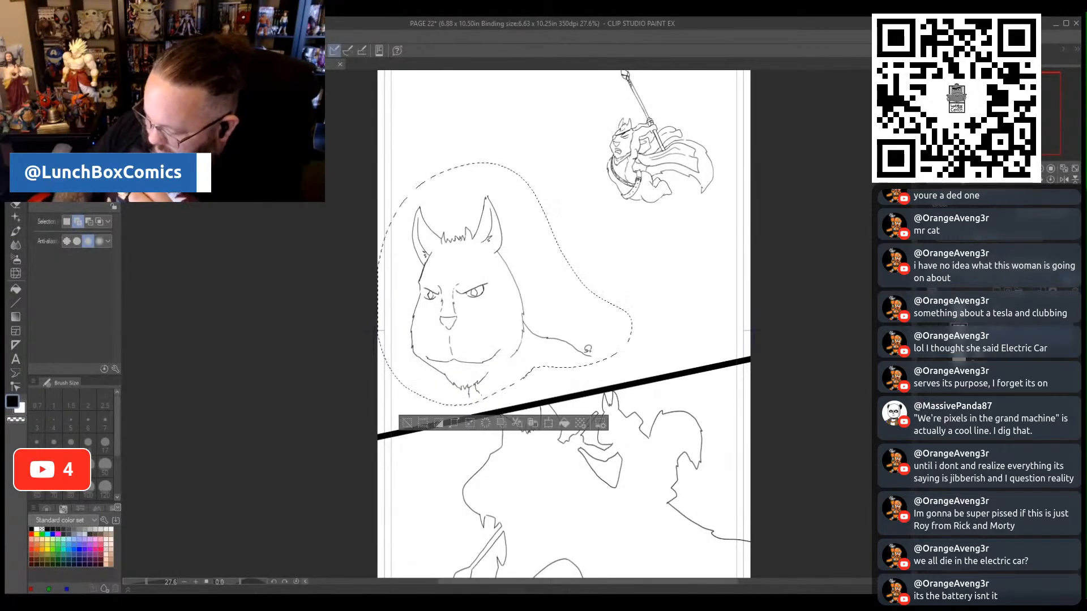
click(556, 423)
drag(633, 405, 654, 428)
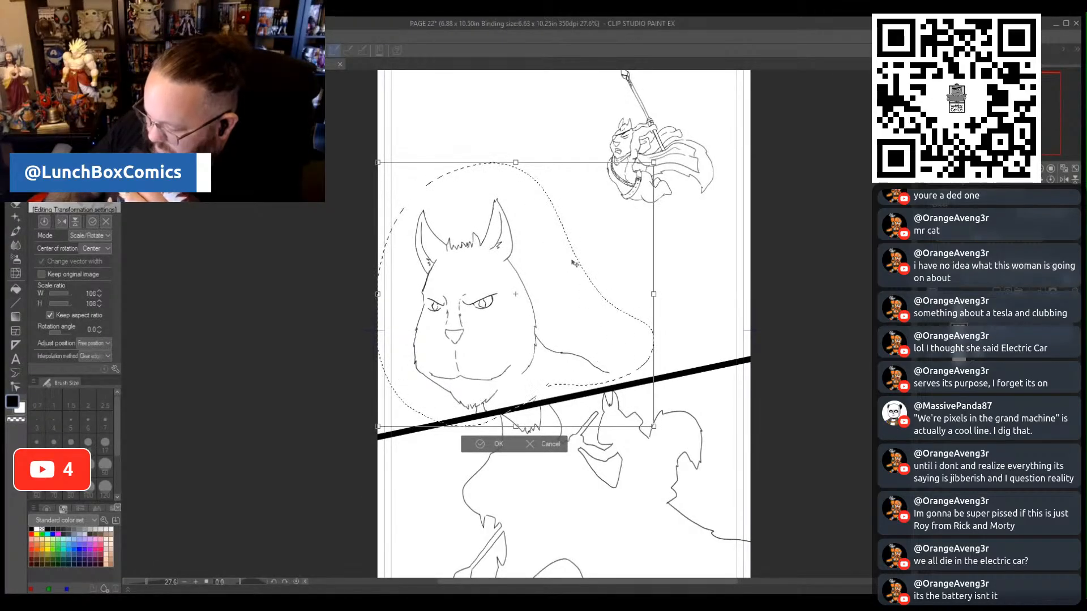
drag(516, 163, 516, 154)
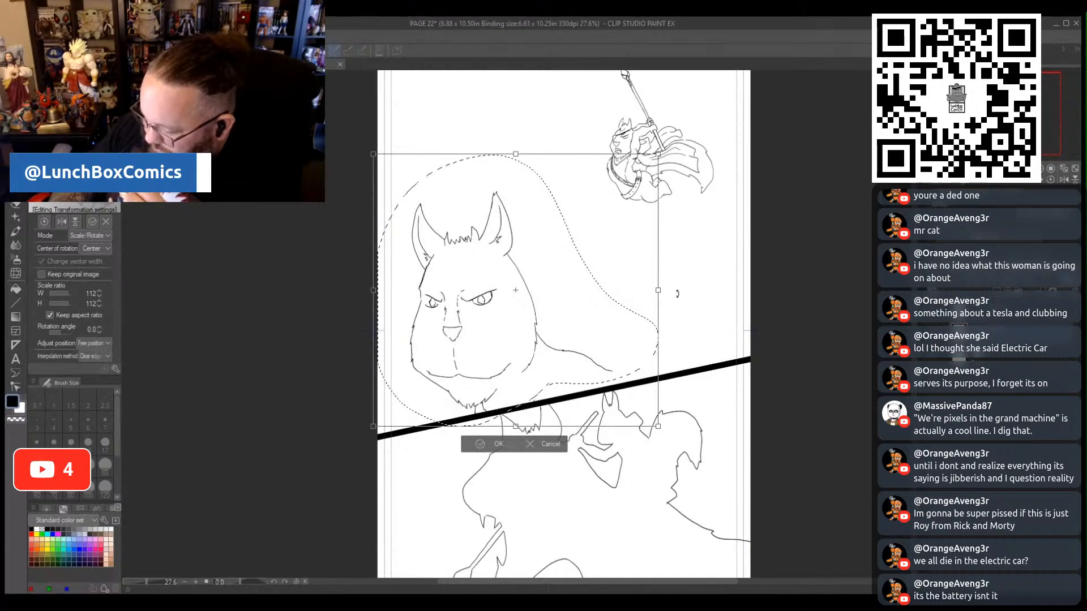
click(479, 444)
click(419, 443)
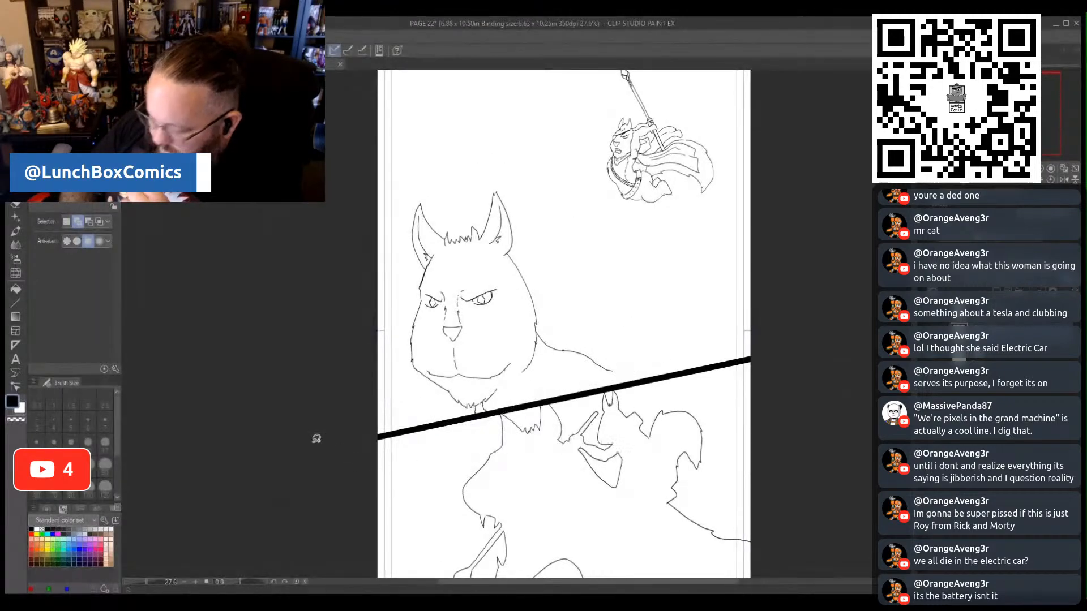
- Extend the cat's shoulder line with the pencil to the slanted panel border and check the full page
key(p)
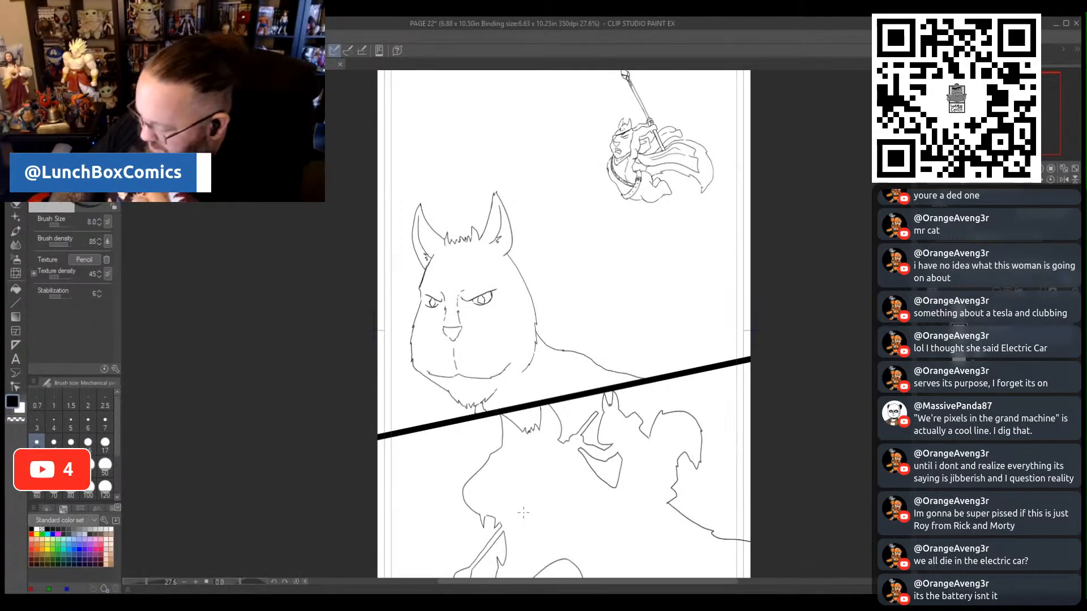
drag(149, 581, 144, 583)
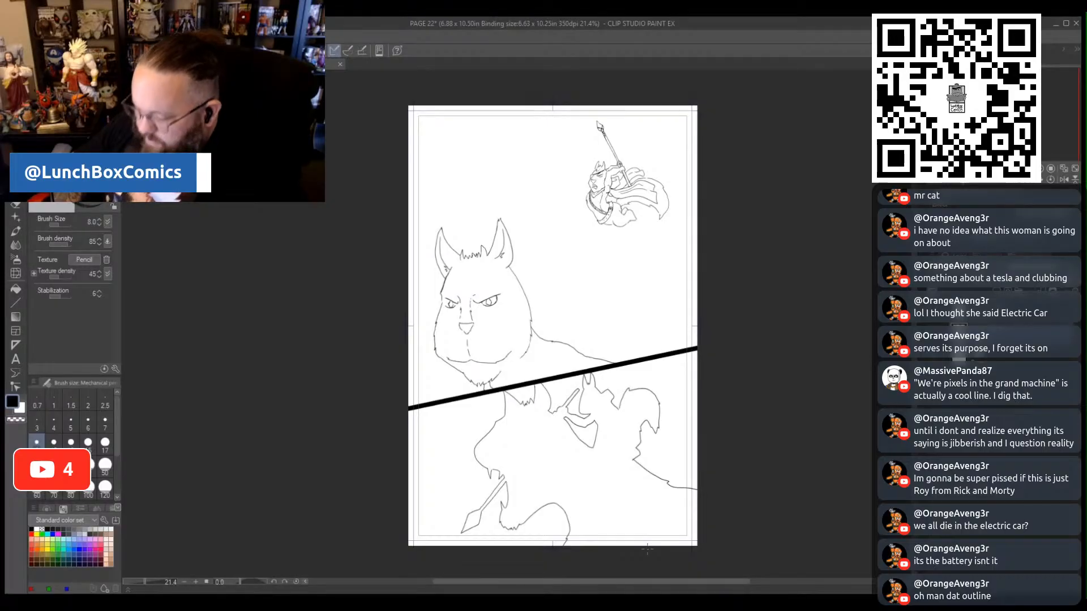
scroll(551, 535, up, 2)
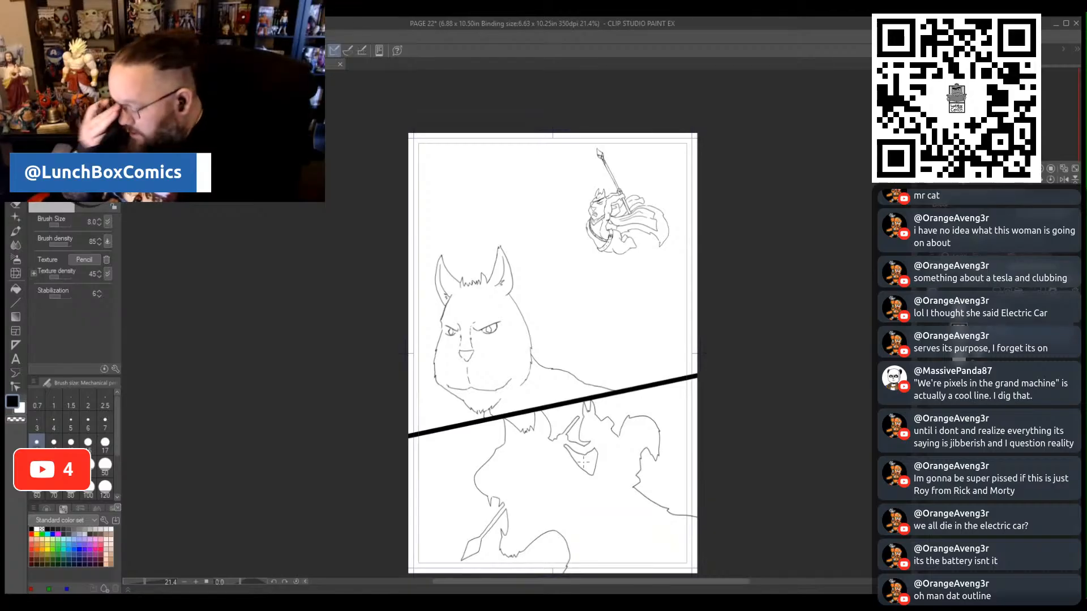
scroll(583, 463, down, 2)
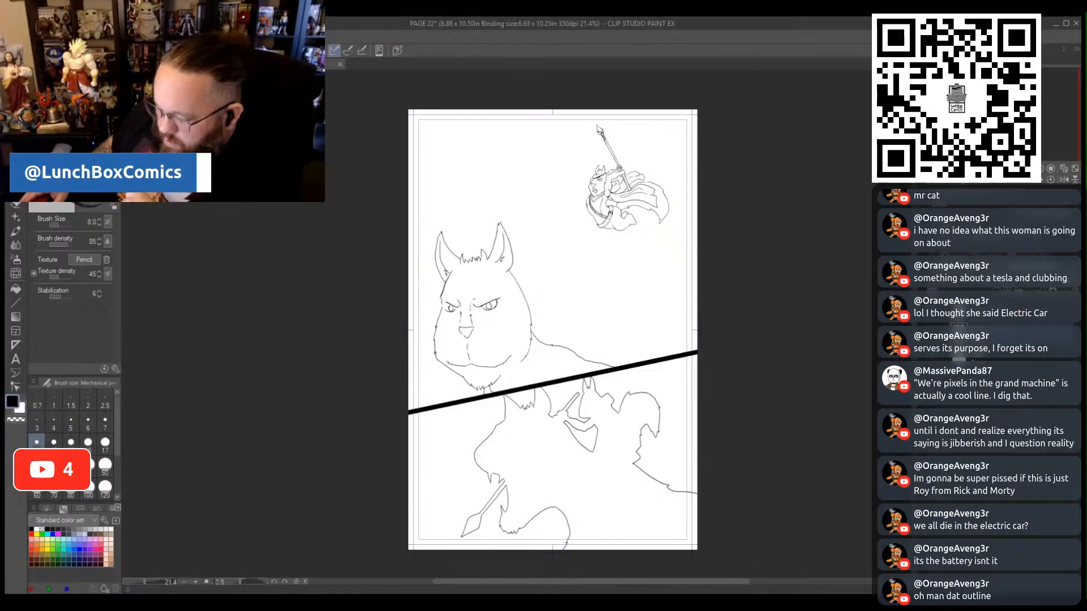
- Save page 22, close it and switch to page 23
key(ctrl+s)
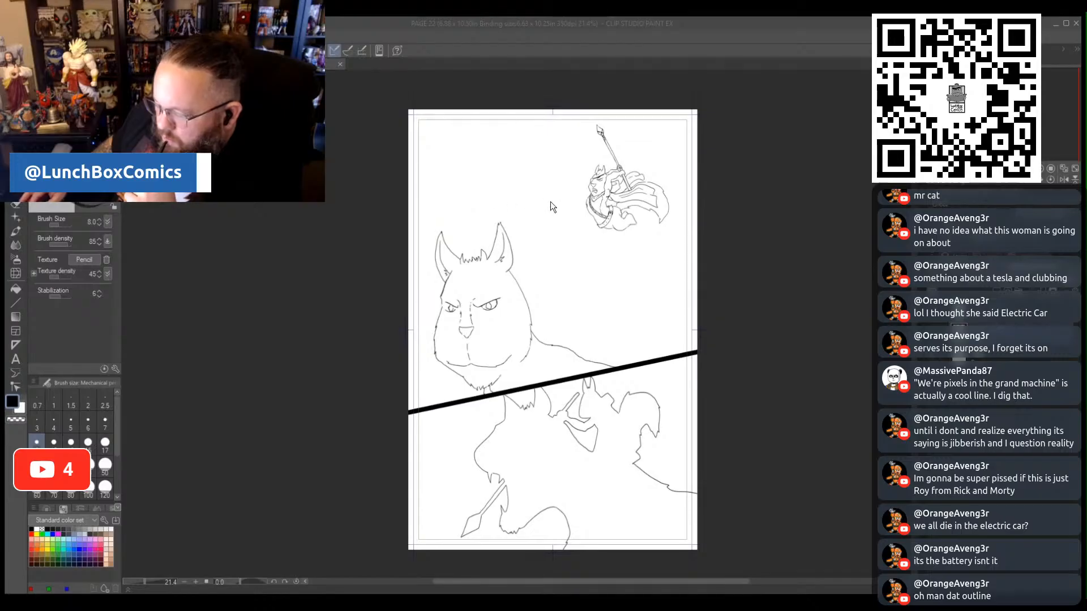
click(754, 511)
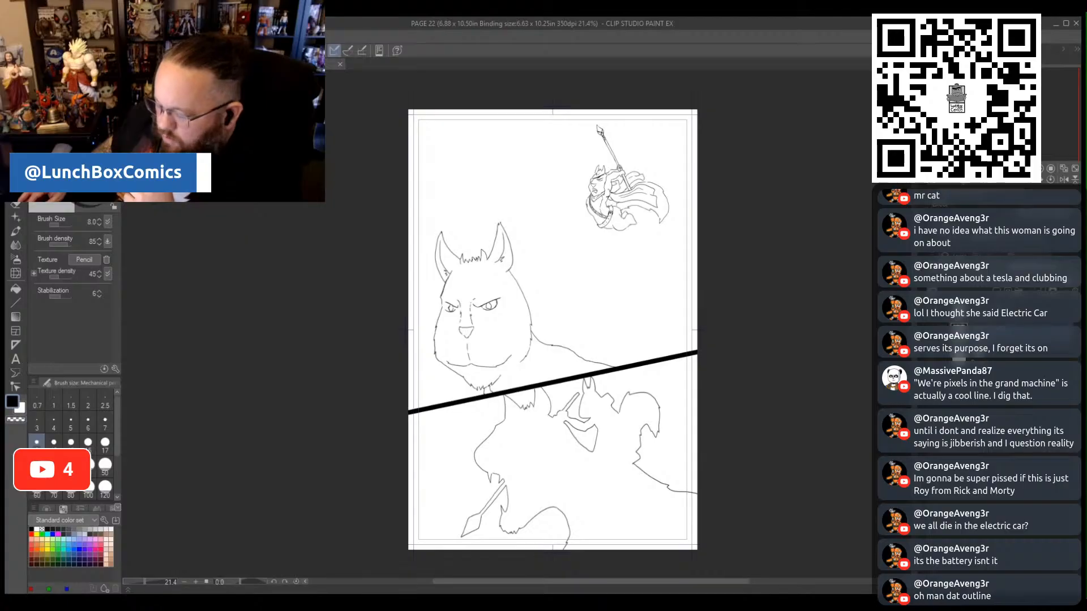
key(ctrl+w)
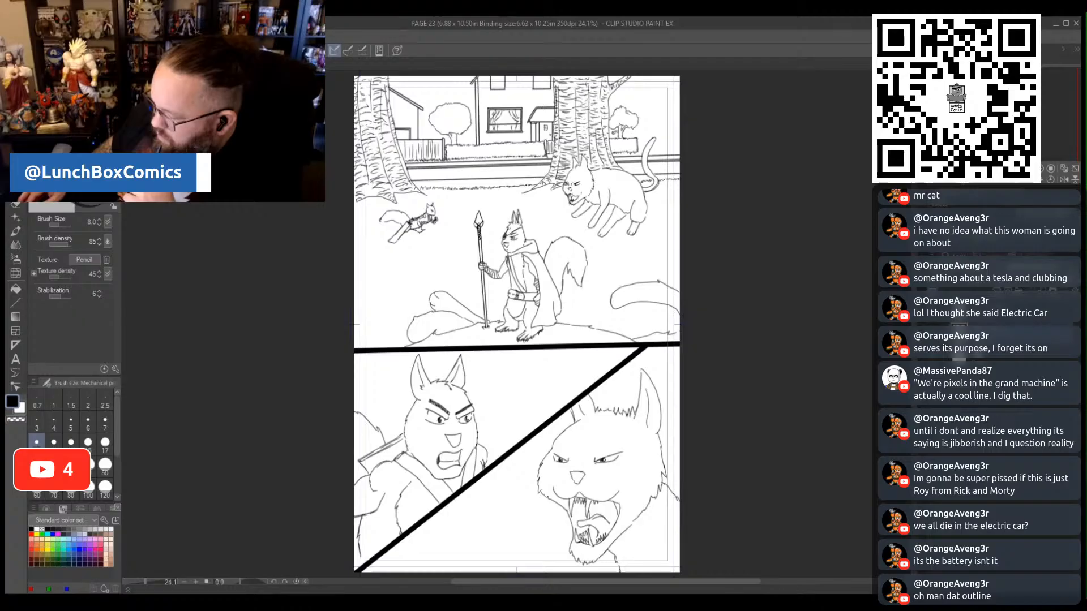
- Add a new layer on page 23, fade the existing drawing for tracing, and ready the pencil at the standing squirrel
key(ctrl+shift+n)
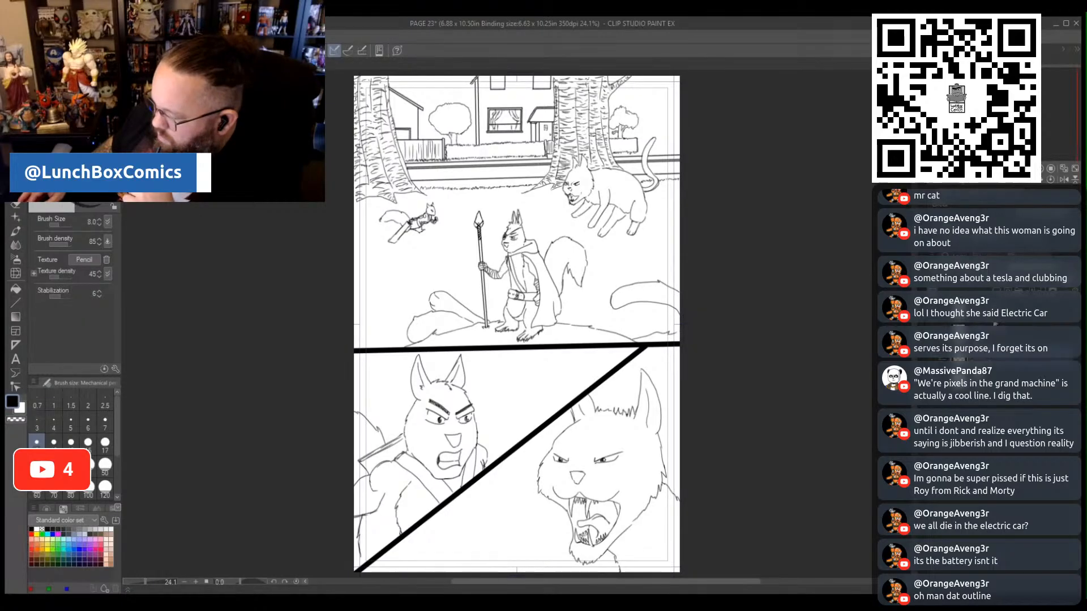
click(920, 337)
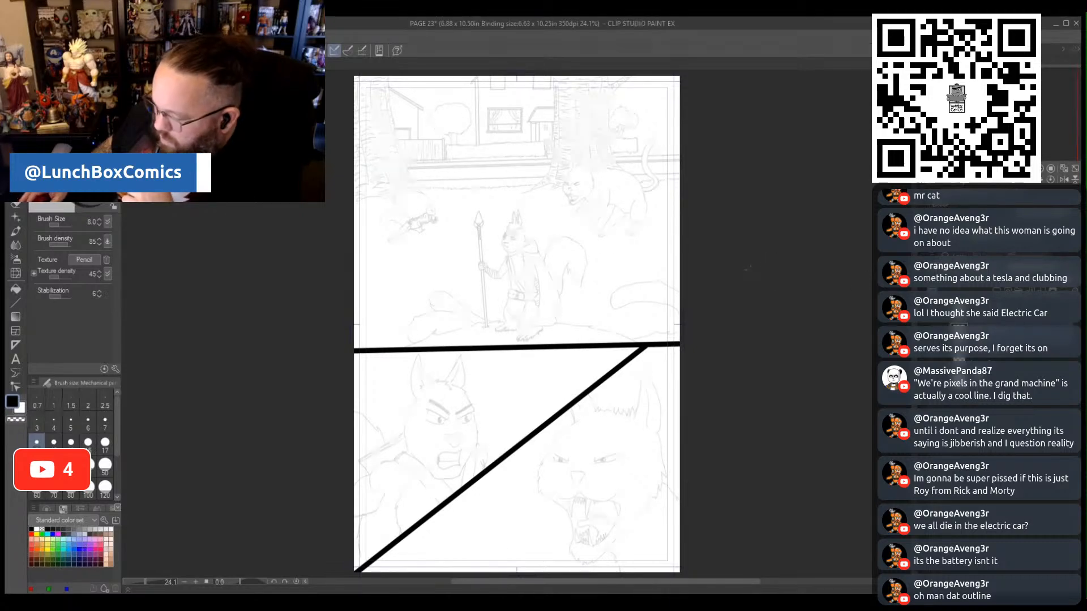
scroll(547, 214, up, 2)
scroll(547, 214, up, 2)
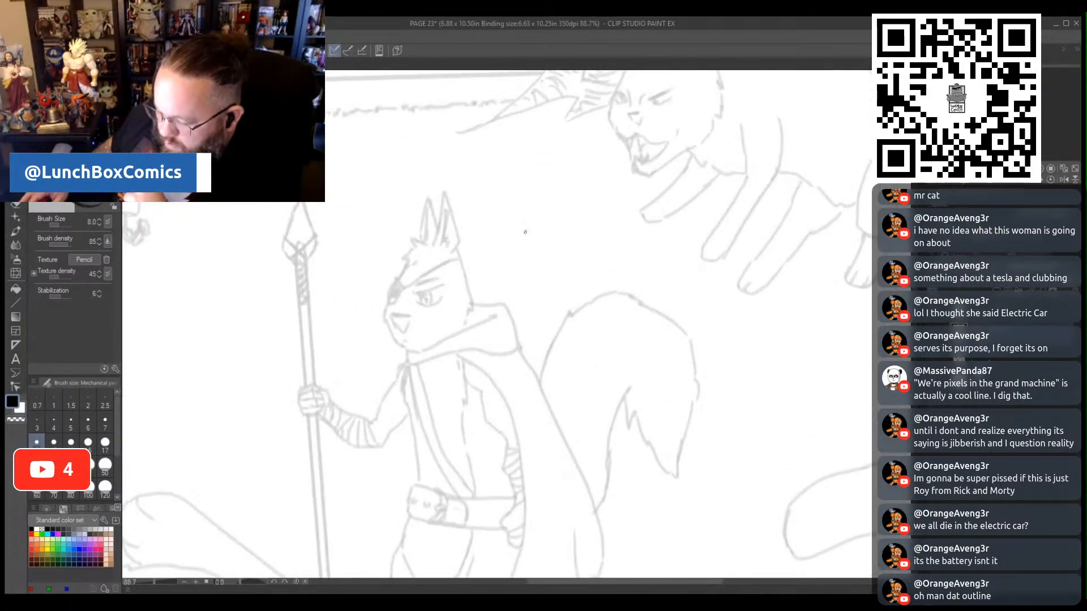
scroll(524, 231, down, 3)
scroll(525, 231, up, 2)
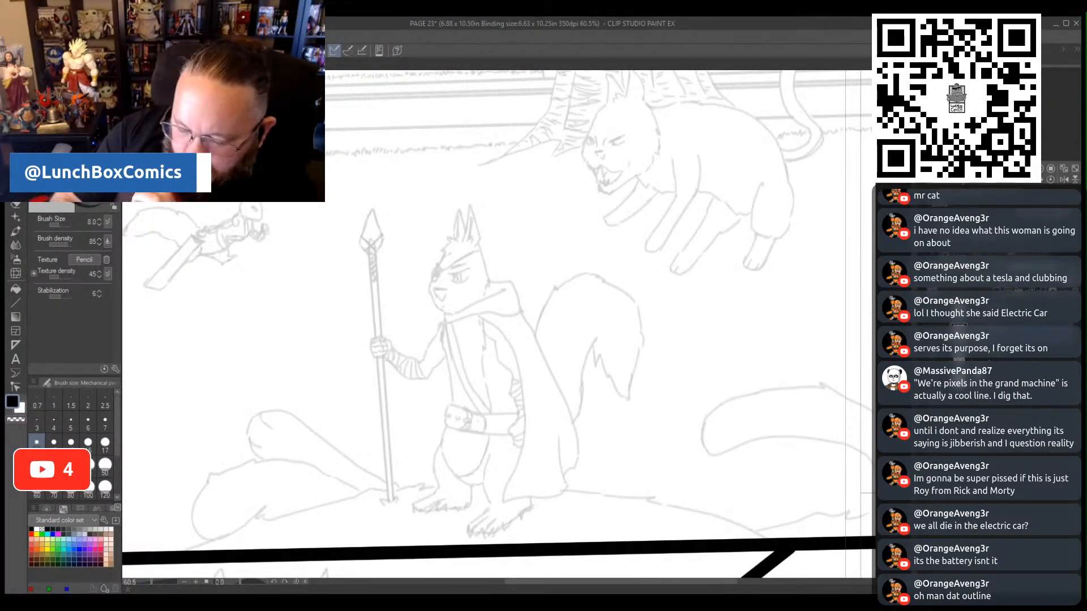
key(p)
key(p)
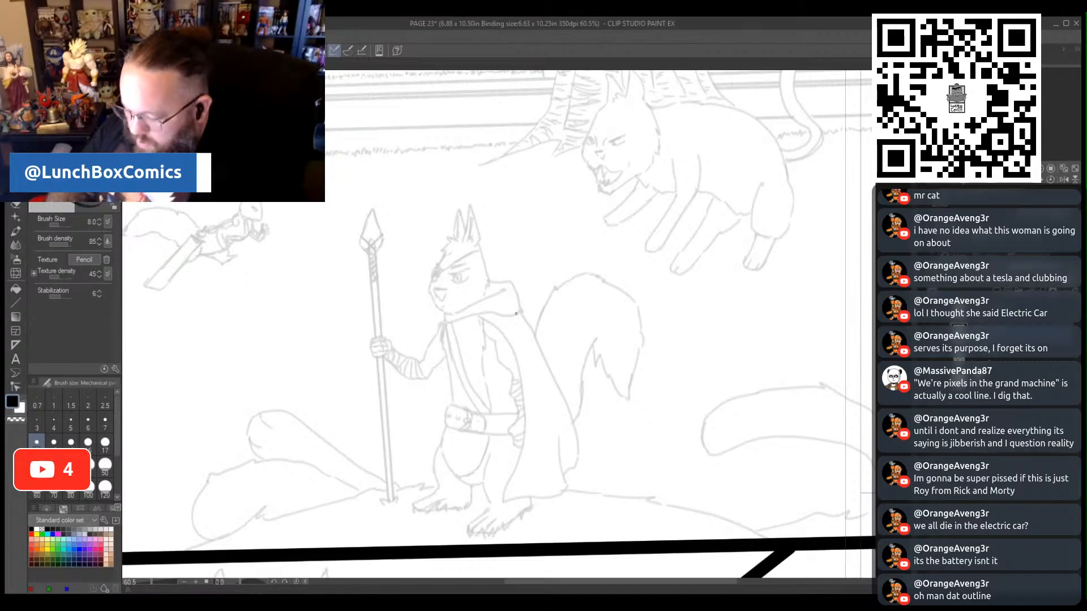
- Trace the standing squirrel's eye, nose, mouth, filled-in eyepatch with strap, and eyebrow in dark pencil
scroll(461, 273, up, 4)
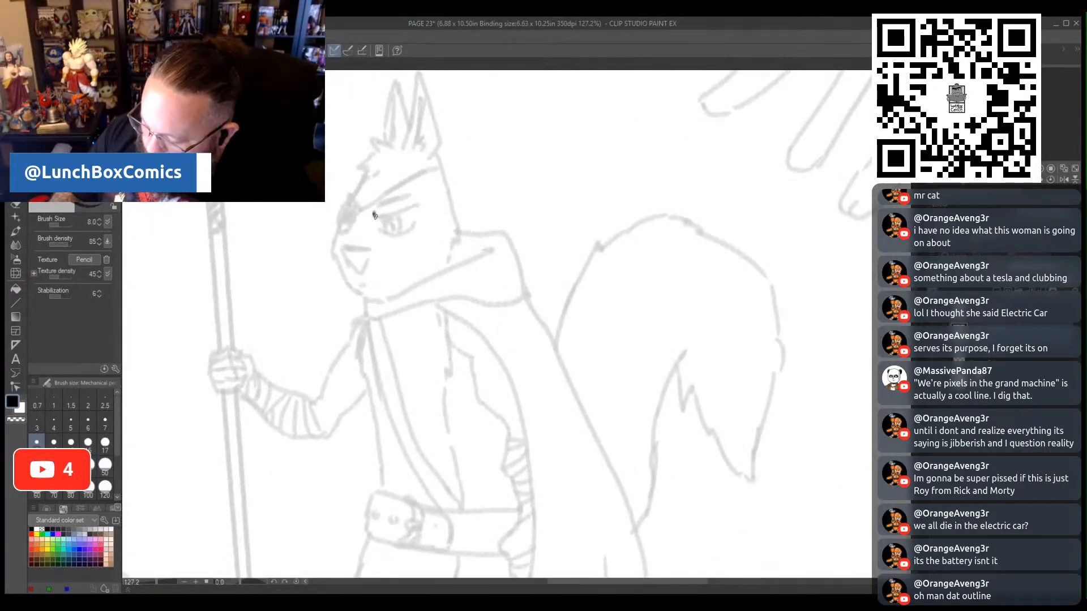
mouse_move(374, 215)
mouse_down()
mouse_move(418, 206)
mouse_move(396, 233)
mouse_move(414, 226)
mouse_move(390, 231)
mouse_up()
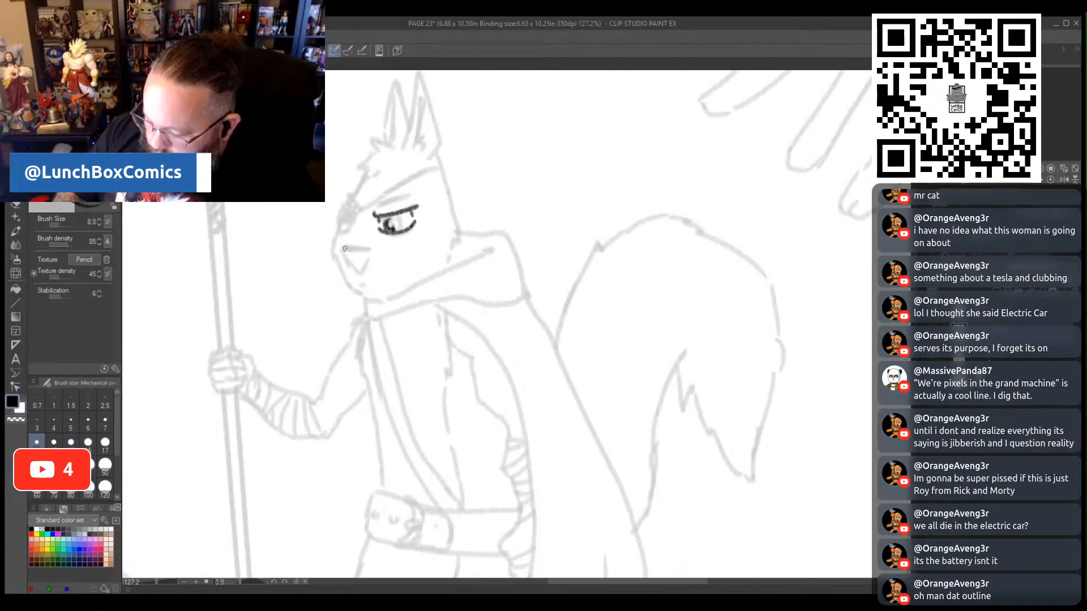
mouse_move(343, 249)
mouse_down()
mouse_move(370, 249)
mouse_move(341, 249)
mouse_move(371, 249)
mouse_up()
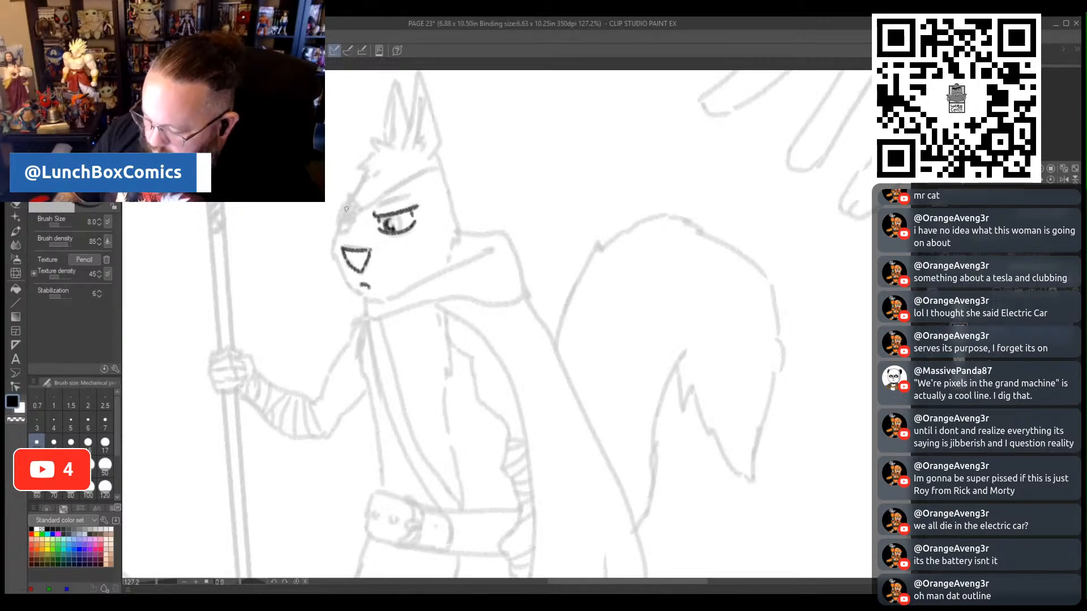
mouse_move(341, 205)
mouse_down()
mouse_move(358, 208)
mouse_move(351, 228)
mouse_move(337, 217)
mouse_move(347, 234)
mouse_move(353, 209)
mouse_move(351, 233)
mouse_move(372, 202)
mouse_move(438, 169)
mouse_up()
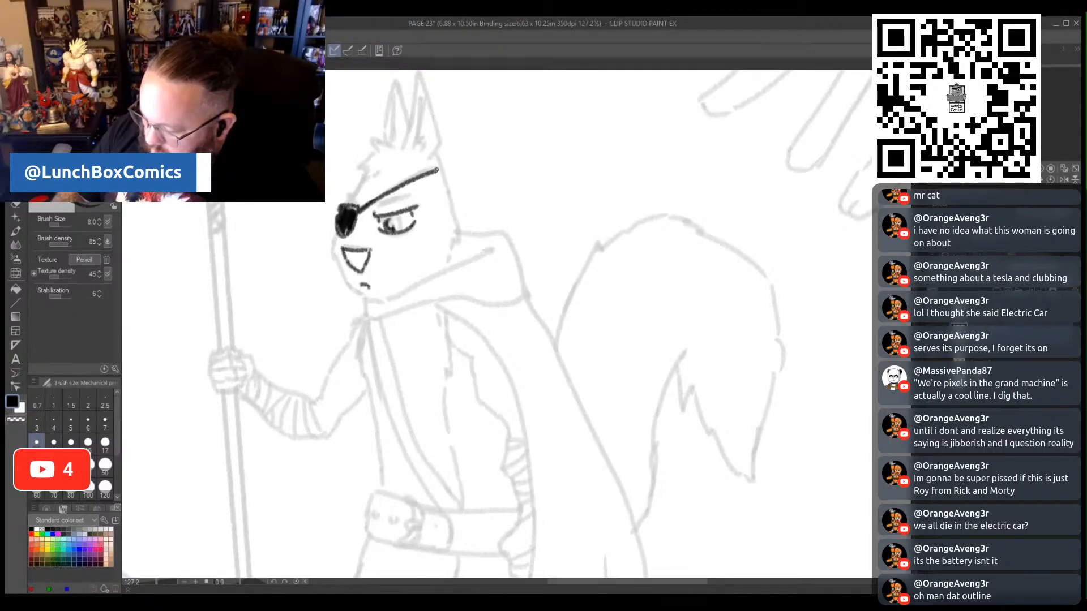
drag(377, 206, 411, 196)
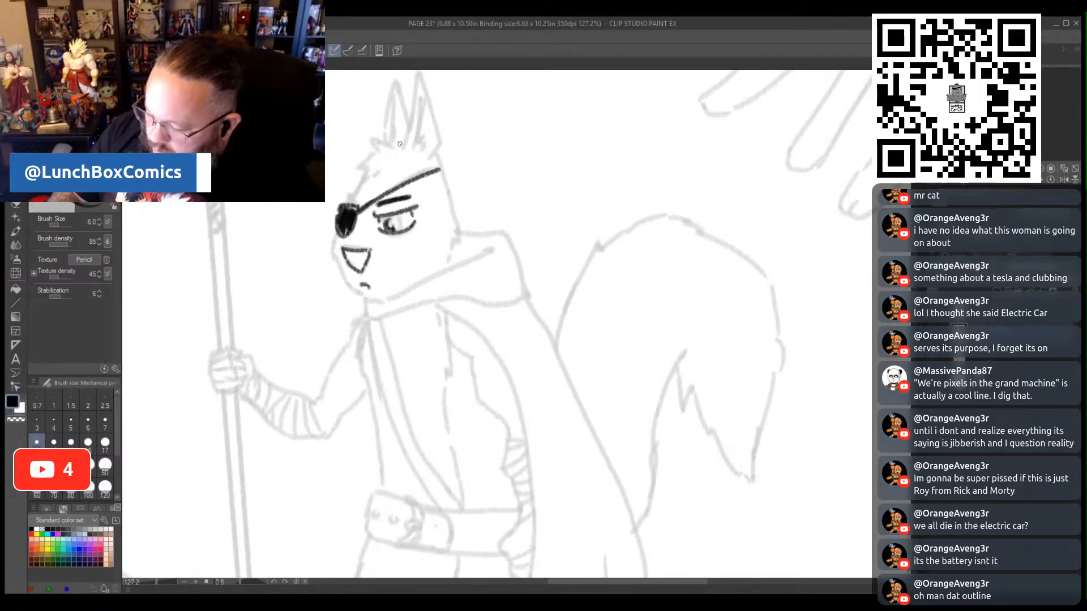
- Trace the squirrel's head tuft, muzzle, jaw and back of the head, and outline the folded hood around its neck
mouse_move(396, 142)
mouse_down()
mouse_move(372, 138)
mouse_move(377, 153)
mouse_move(360, 163)
mouse_move(372, 179)
mouse_move(382, 173)
mouse_move(356, 191)
mouse_move(335, 238)
mouse_move(330, 256)
mouse_move(351, 291)
mouse_move(371, 303)
mouse_move(486, 248)
mouse_up()
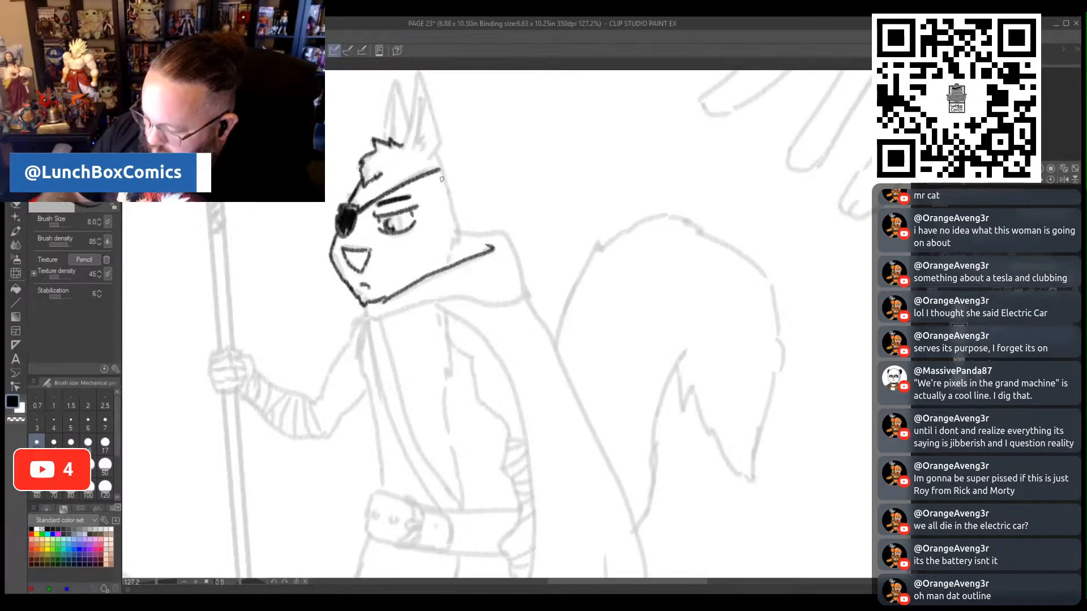
mouse_move(439, 151)
mouse_down()
mouse_move(457, 243)
mouse_move(450, 262)
mouse_up()
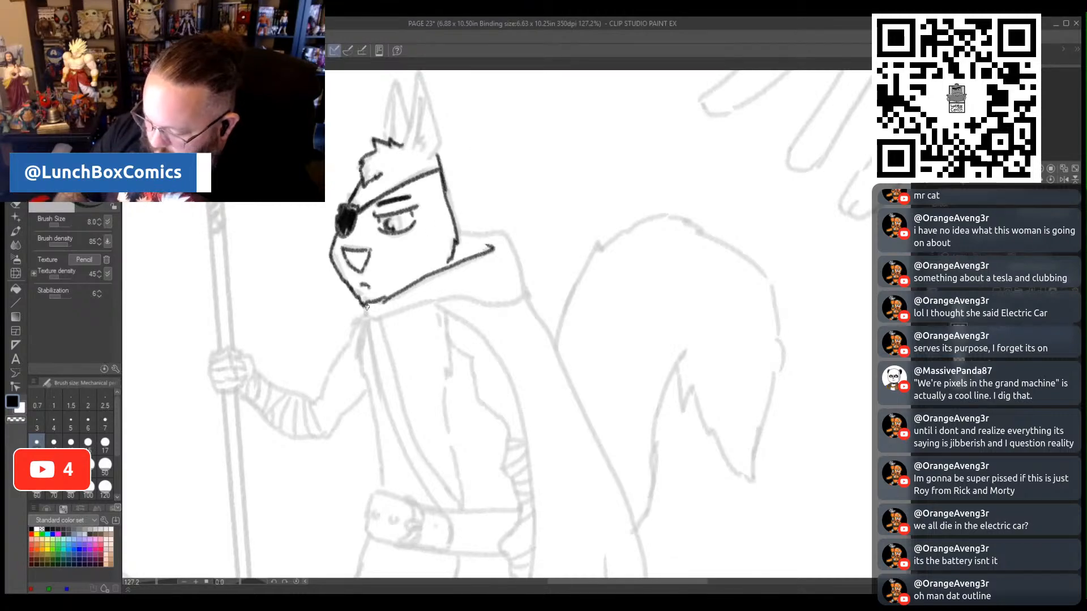
mouse_move(360, 306)
mouse_down()
mouse_move(365, 326)
mouse_move(386, 307)
mouse_move(374, 306)
mouse_up()
mouse_move(368, 327)
mouse_down()
mouse_move(453, 294)
mouse_move(498, 301)
mouse_up()
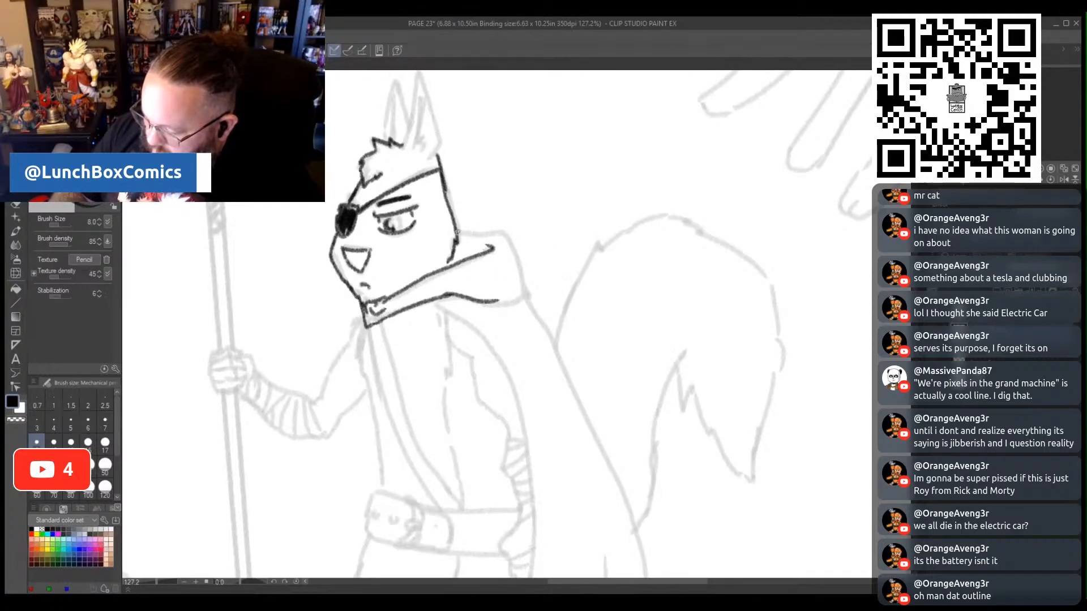
mouse_move(456, 232)
mouse_down()
mouse_move(504, 219)
mouse_move(523, 271)
mouse_move(516, 300)
mouse_move(501, 301)
mouse_up()
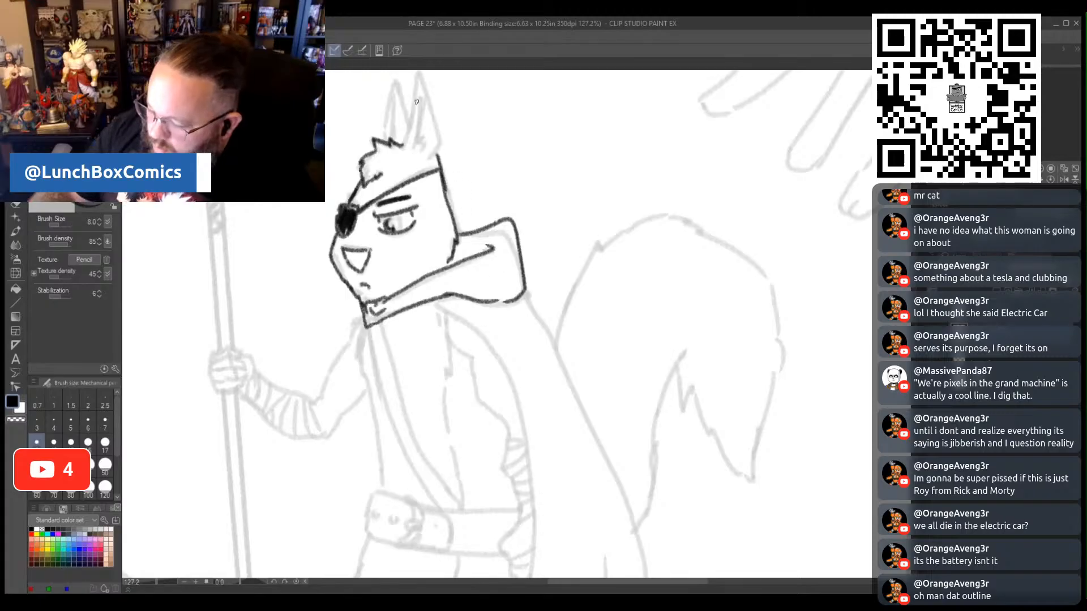
- Trace the squirrel's two pointed ears with their inner lines and fur
drag(406, 139, 418, 79)
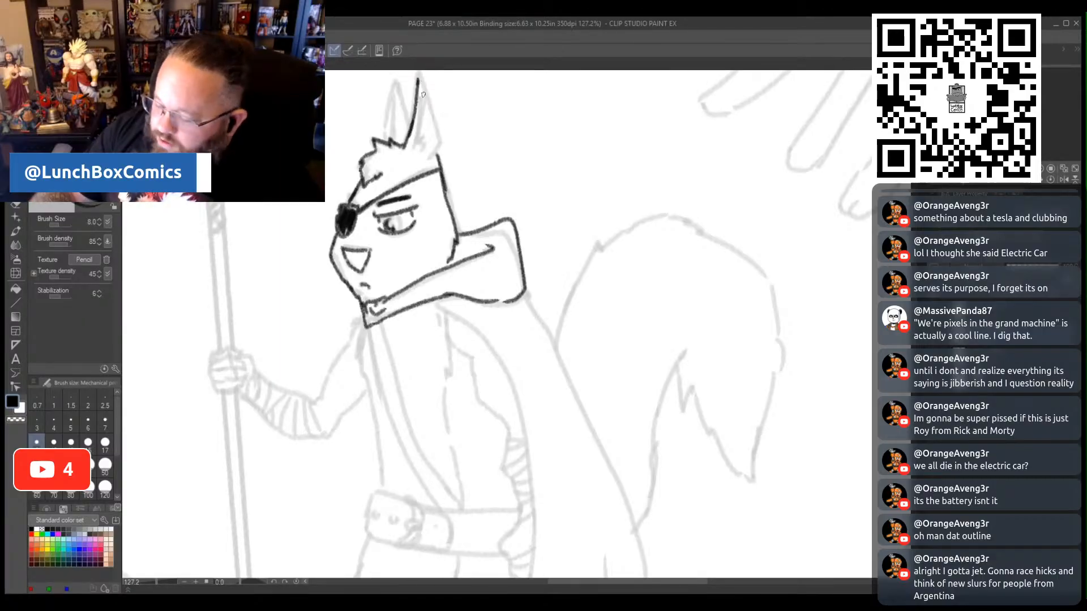
mouse_move(418, 82)
mouse_down()
mouse_move(436, 109)
mouse_move(436, 150)
mouse_move(419, 141)
mouse_move(423, 94)
mouse_up()
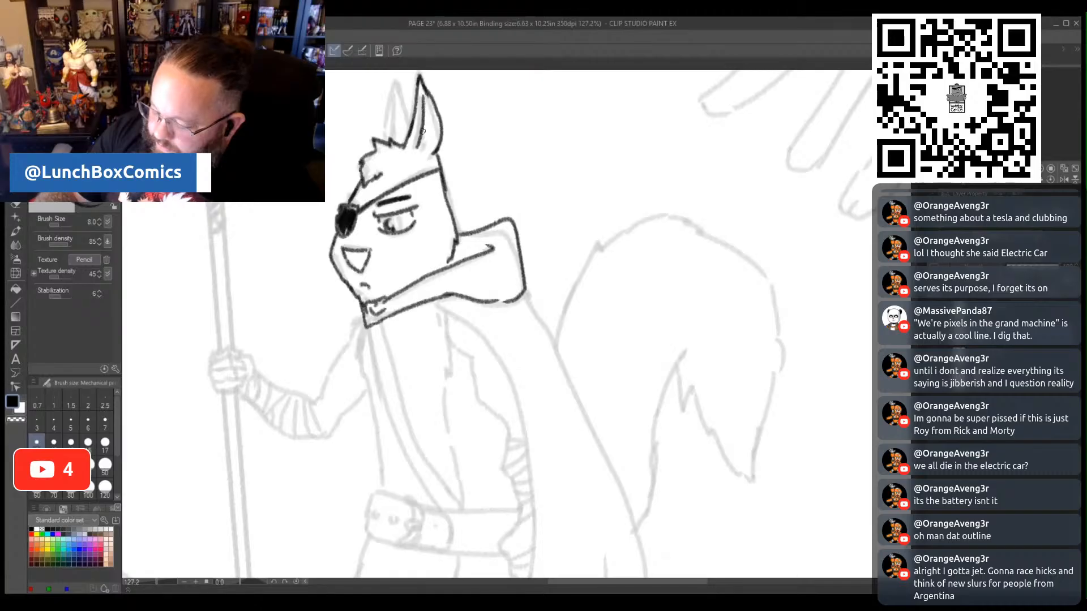
mouse_move(428, 134)
mouse_down()
mouse_move(426, 149)
mouse_move(400, 80)
mouse_move(392, 145)
mouse_move(395, 95)
mouse_up()
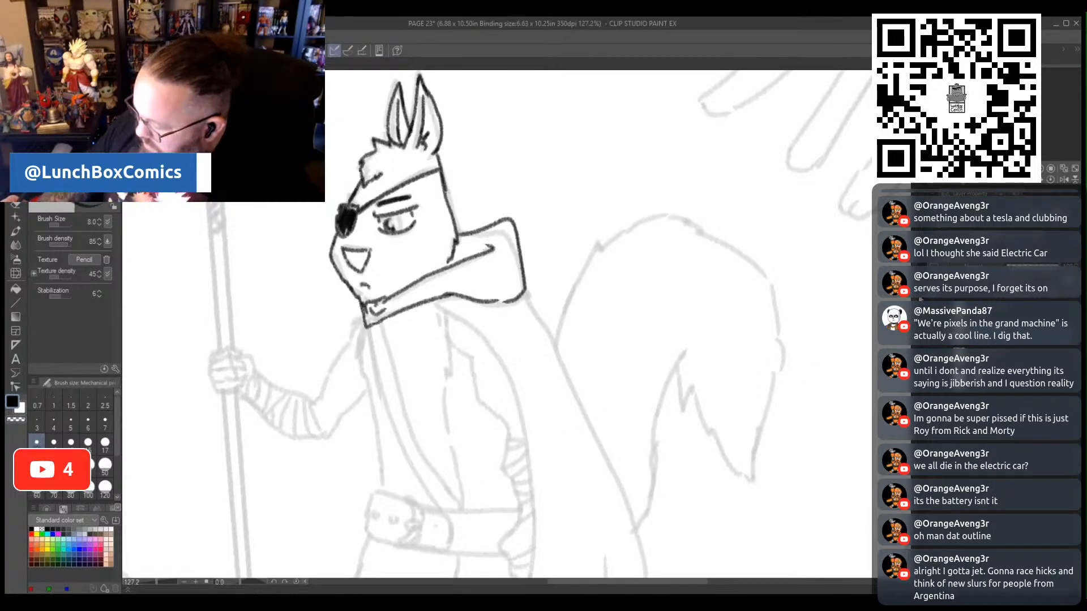
- Trace the squirrel's lowered arm with its wrapped forearm and hand, plus both edges of the diagonal chest strap
scroll(471, 485, down, 5)
scroll(471, 485, up, 1)
scroll(446, 172, up, 1)
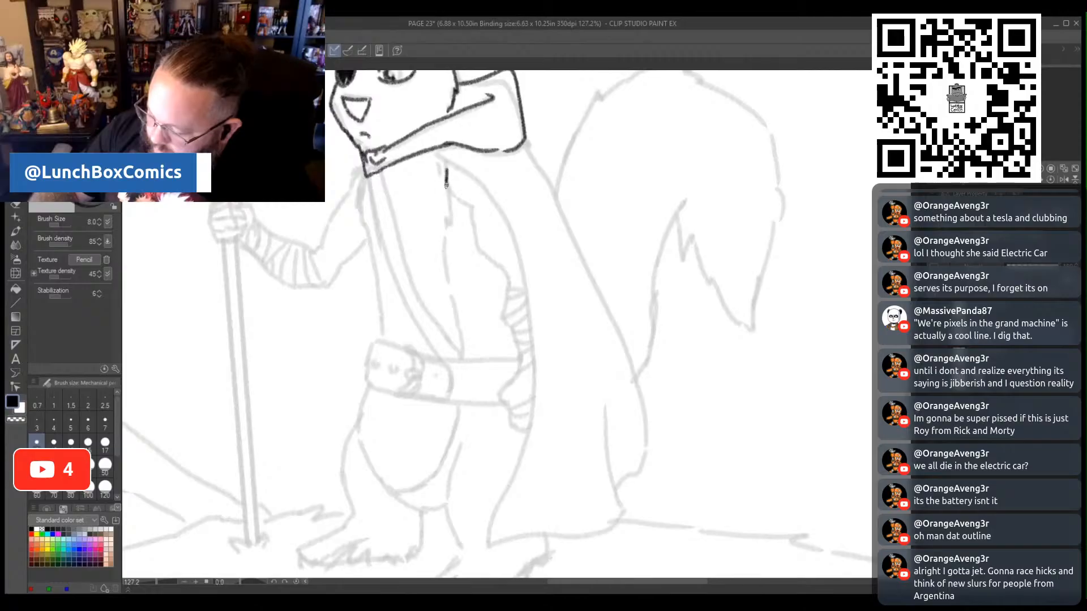
mouse_move(446, 184)
mouse_down()
mouse_move(479, 207)
mouse_move(464, 205)
mouse_move(477, 245)
mouse_move(505, 277)
mouse_move(502, 315)
mouse_move(518, 361)
mouse_move(499, 399)
mouse_move(521, 433)
mouse_move(532, 358)
mouse_move(517, 376)
mouse_move(535, 367)
mouse_move(529, 327)
mouse_move(511, 324)
mouse_move(526, 312)
mouse_move(503, 317)
mouse_move(525, 284)
mouse_up()
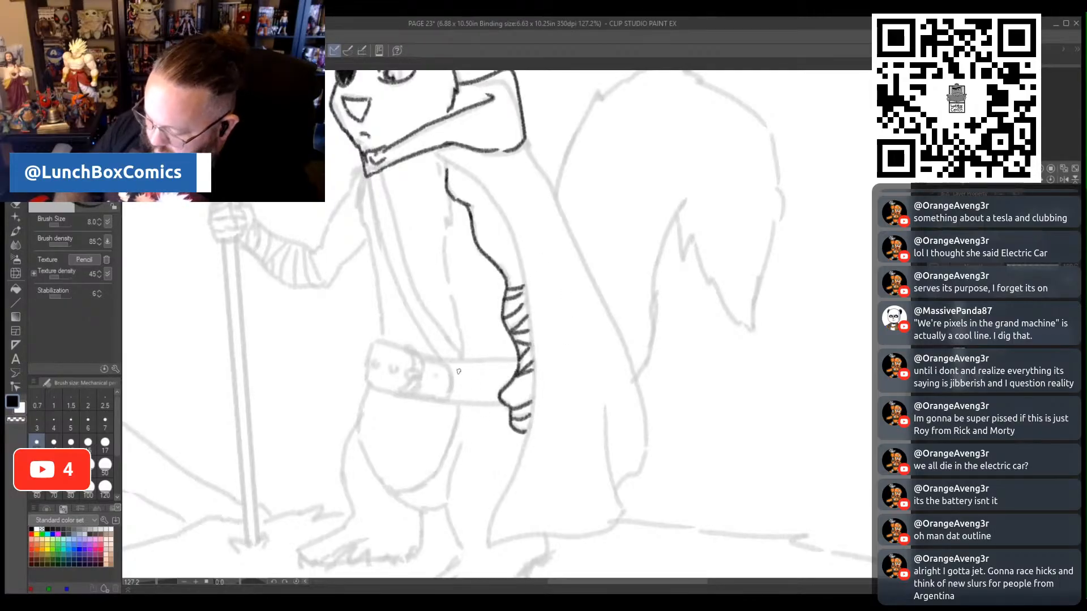
mouse_move(378, 171)
mouse_down()
mouse_move(406, 259)
mouse_move(462, 356)
mouse_up()
mouse_move(369, 177)
mouse_down()
mouse_move(381, 253)
mouse_move(435, 358)
mouse_up()
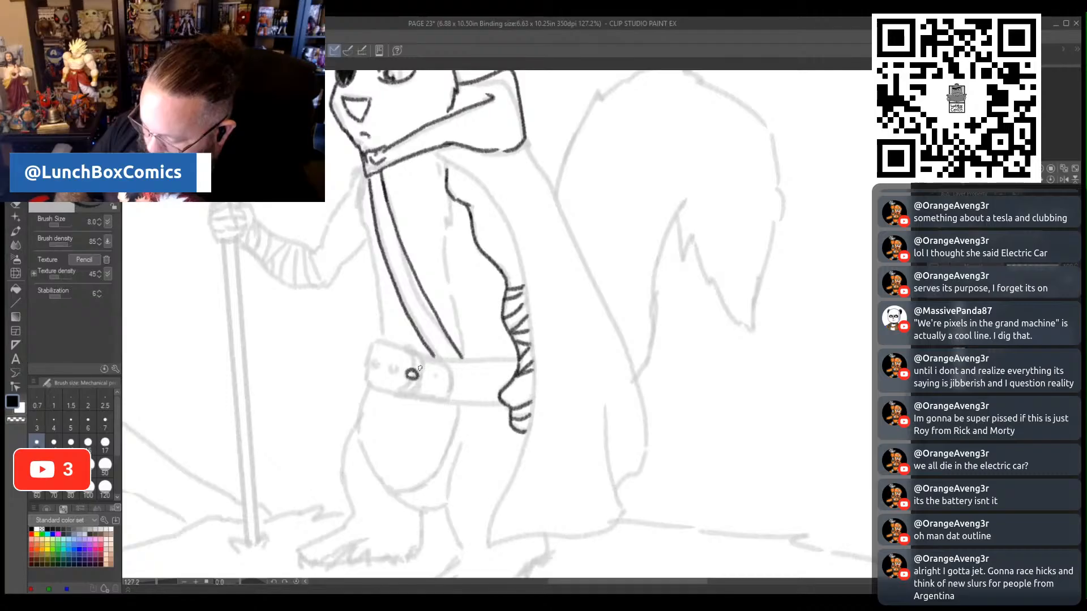
- Trace the squirrel's belt, including the round-pinned buckle, the end with holes, and the band running to the hand
mouse_move(390, 393)
mouse_down()
mouse_move(407, 388)
mouse_move(403, 345)
mouse_move(422, 370)
mouse_move(415, 400)
mouse_up()
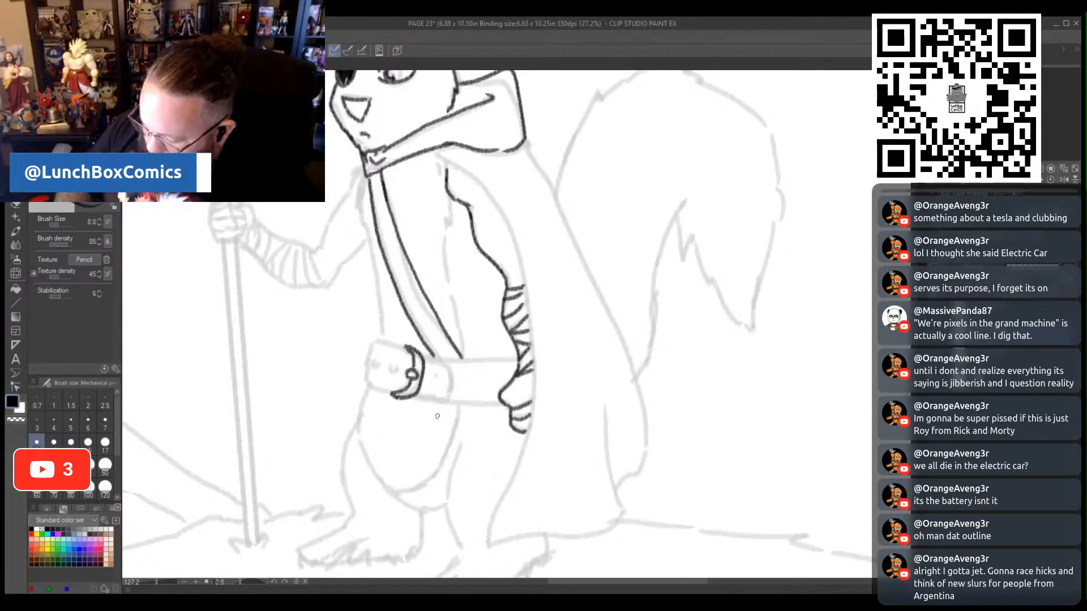
mouse_move(413, 396)
mouse_down()
mouse_move(454, 393)
mouse_move(451, 371)
mouse_up()
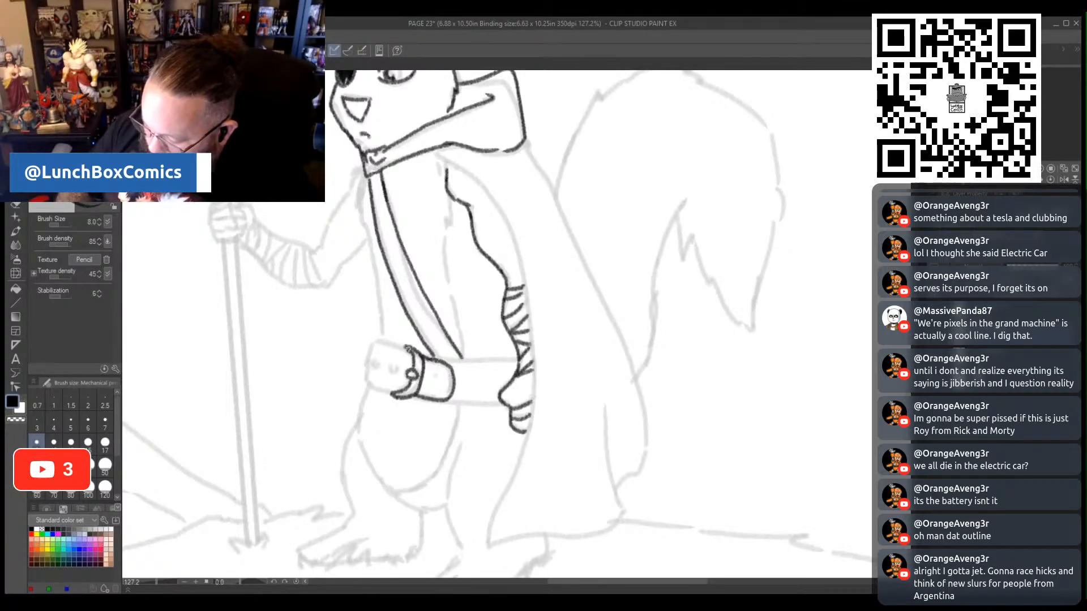
mouse_move(401, 349)
mouse_down()
mouse_move(375, 343)
mouse_move(365, 374)
mouse_move(394, 395)
mouse_move(389, 374)
mouse_move(374, 372)
mouse_up()
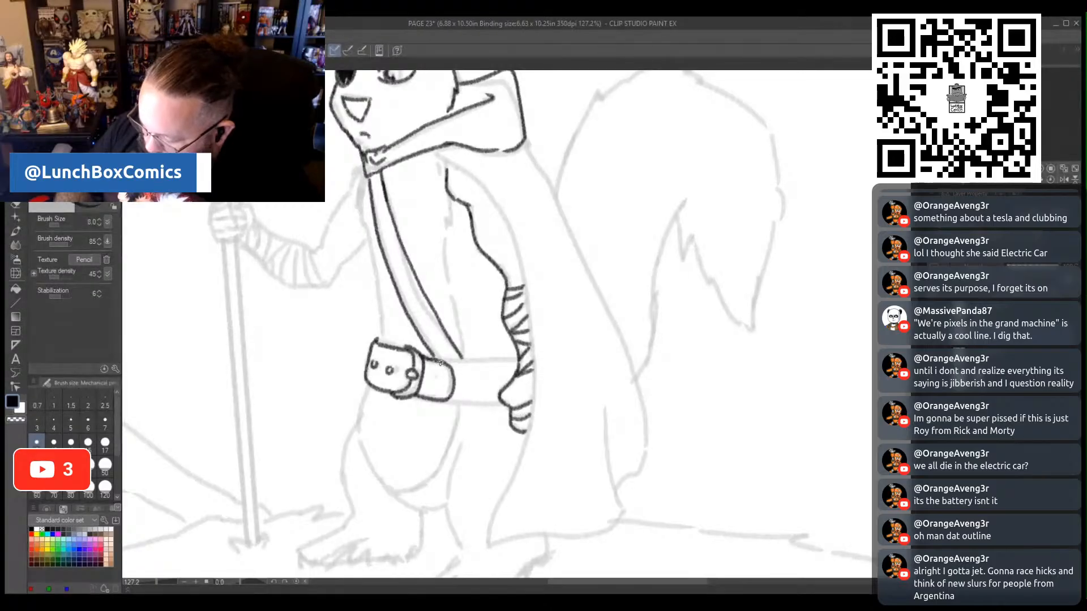
drag(443, 359, 516, 359)
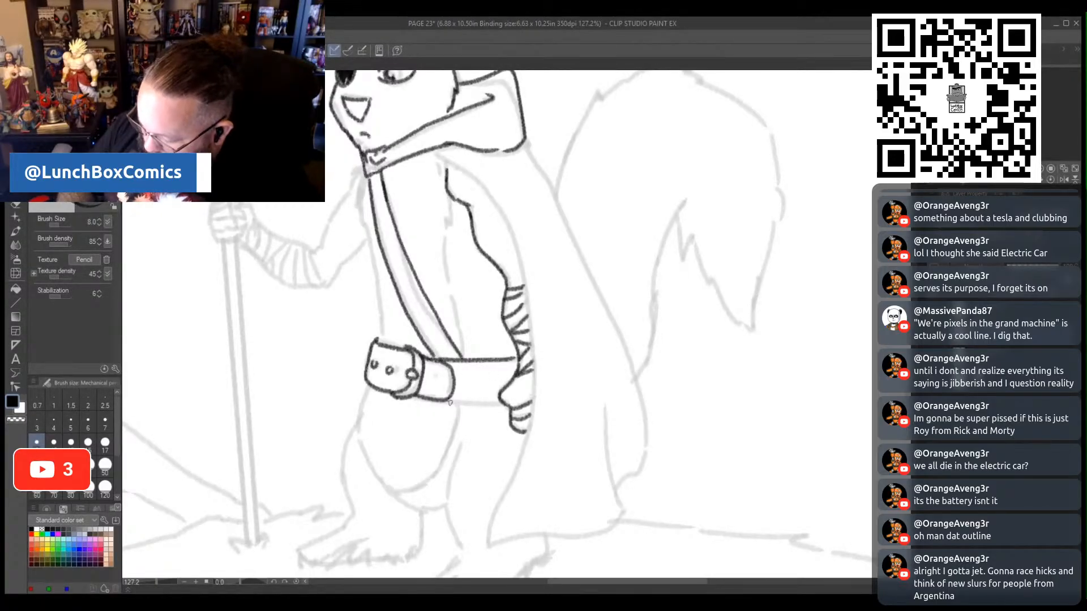
drag(477, 402, 500, 401)
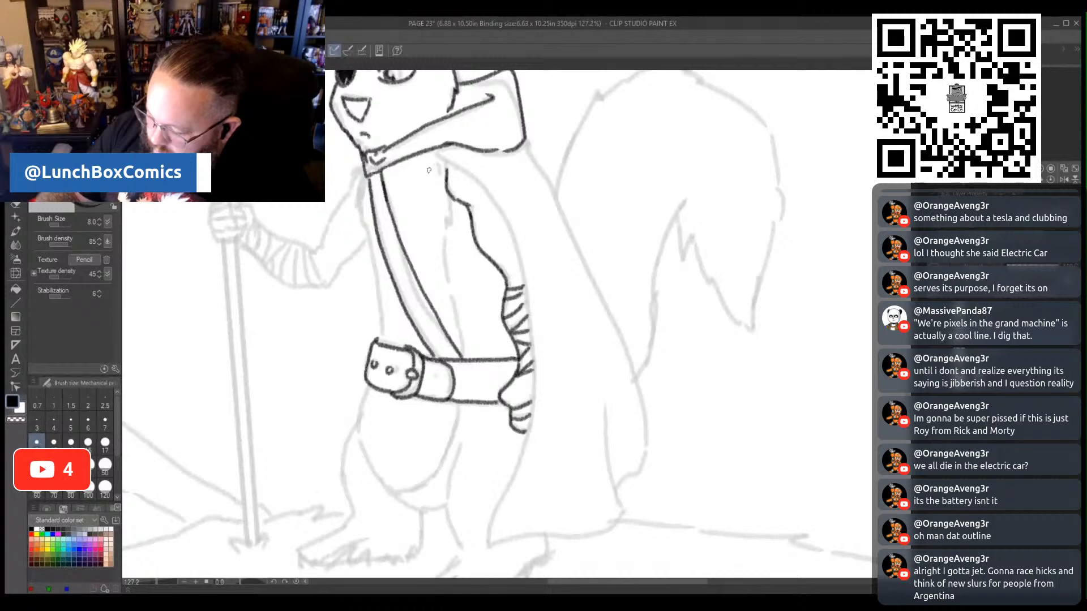
- Trace the furry chest line and the side of the torso, and outline the rounded belly shape below the belt
drag(429, 159, 463, 357)
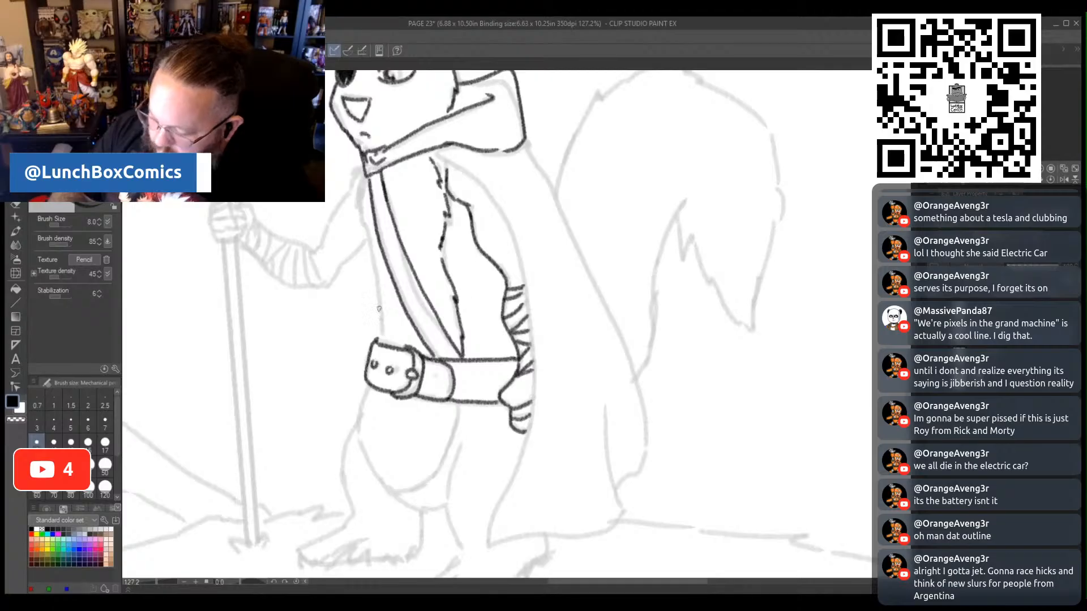
mouse_move(362, 180)
mouse_down()
mouse_move(355, 212)
mouse_move(380, 338)
mouse_up()
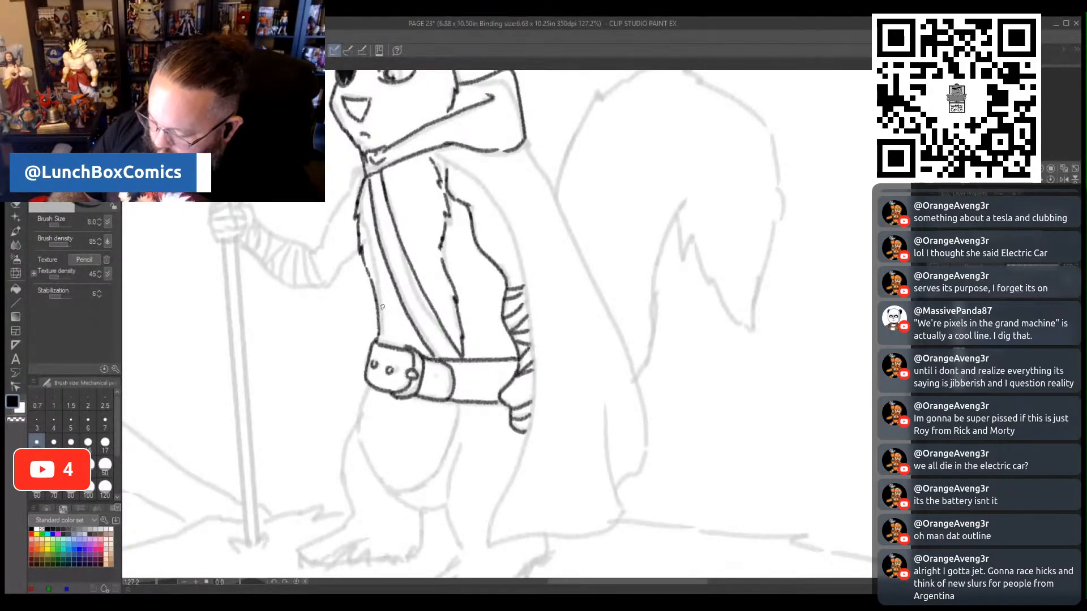
mouse_move(362, 392)
mouse_down()
mouse_move(352, 441)
mouse_move(373, 478)
mouse_move(404, 491)
mouse_move(433, 481)
mouse_up()
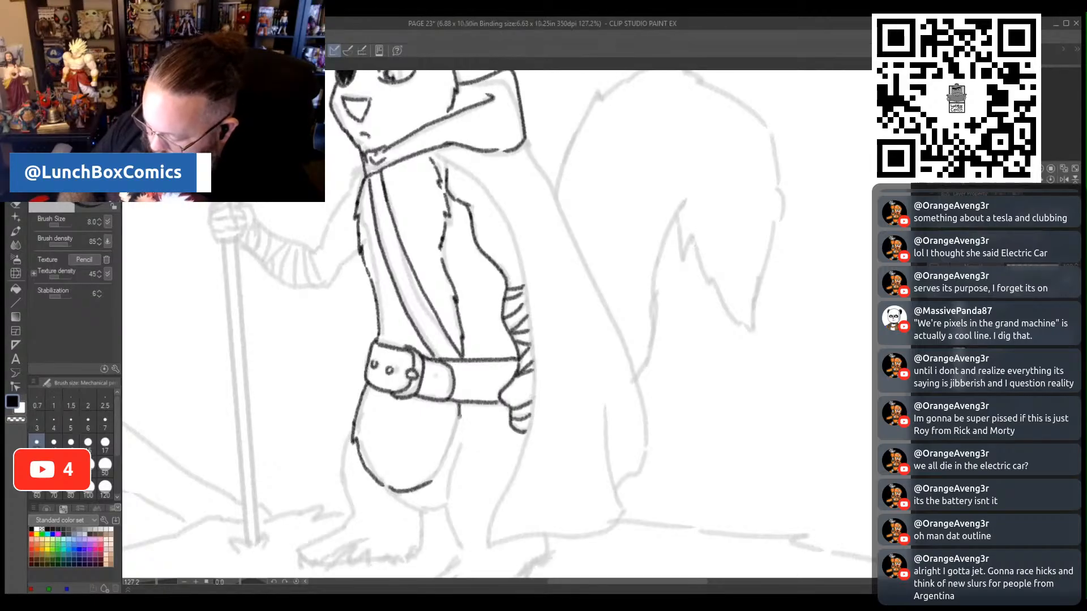
mouse_move(455, 435)
mouse_down()
mouse_move(429, 477)
mouse_move(385, 486)
mouse_up()
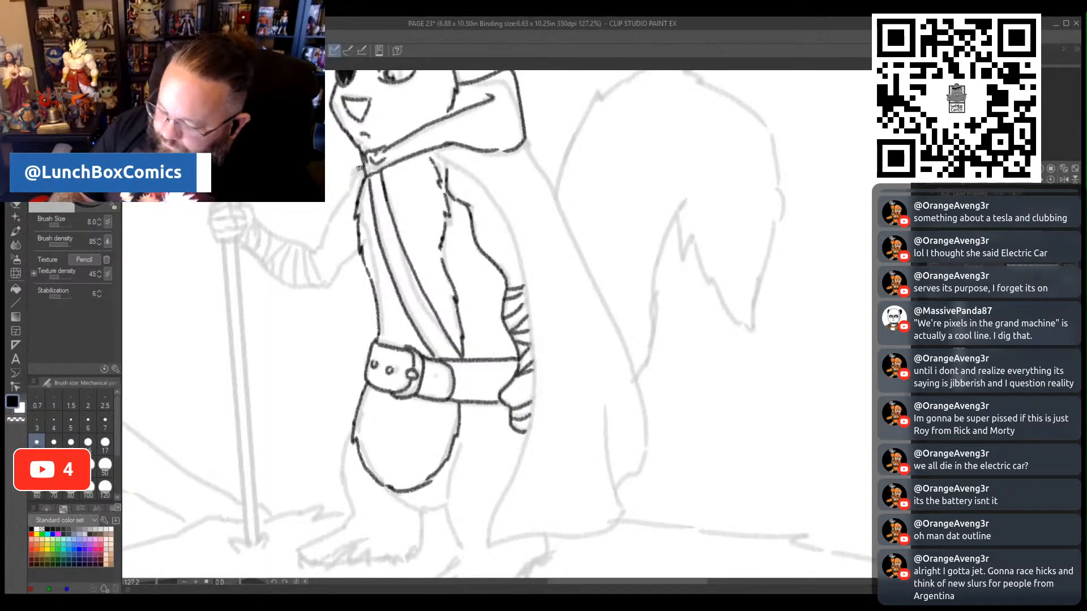
- Trace the outline of the squirrel's bent spear arm and the fingers gripping the shaft
drag(347, 183, 313, 252)
mouse_move(241, 246)
mouse_down()
mouse_move(267, 275)
mouse_move(305, 289)
mouse_move(330, 284)
mouse_move(360, 242)
mouse_up()
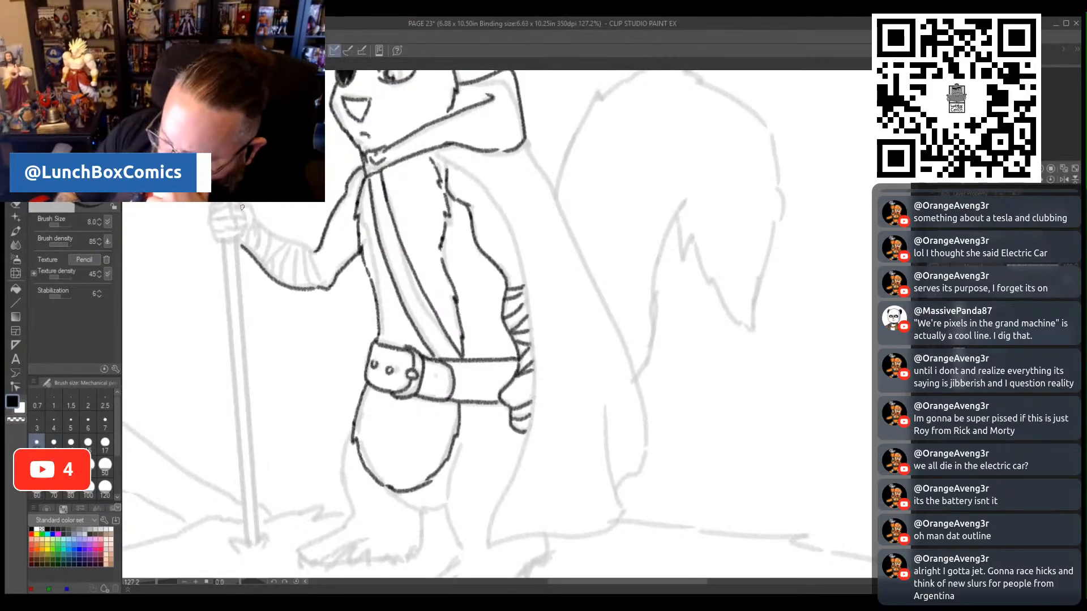
drag(245, 217, 249, 229)
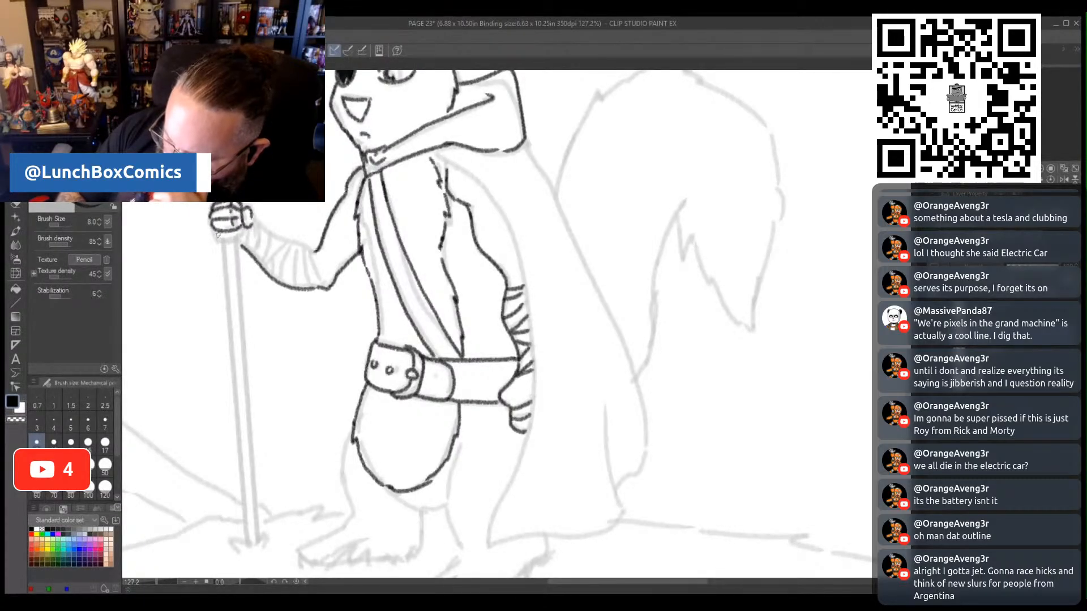
mouse_move(215, 231)
mouse_down()
mouse_move(241, 227)
mouse_move(233, 231)
mouse_move(314, 256)
mouse_up()
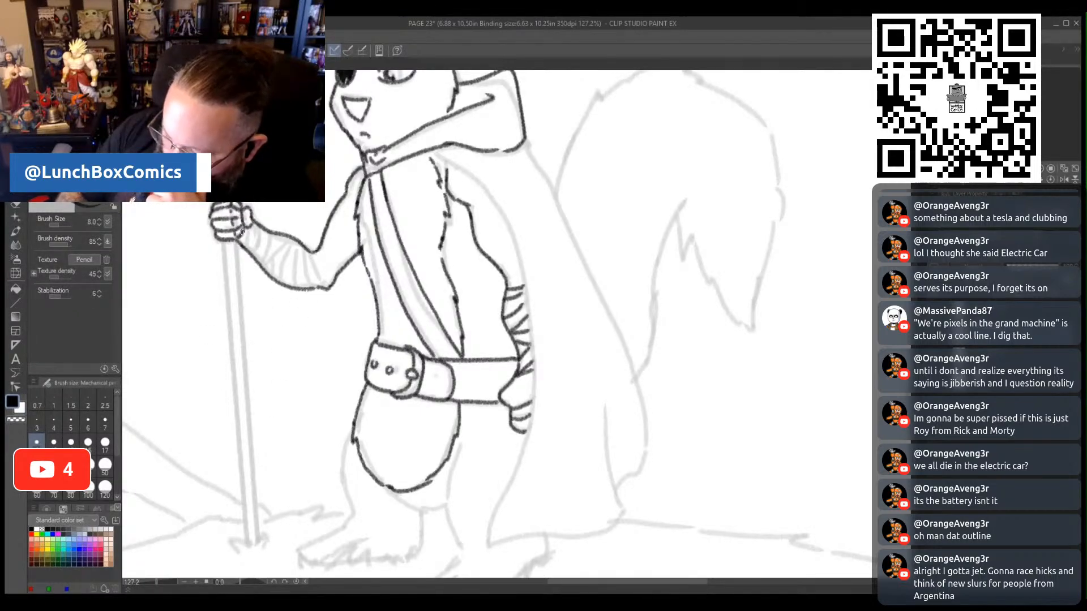
- Draw the bandage wrap lines across the forearm of the spear arm up to the elbow
mouse_move(245, 249)
mouse_down()
mouse_move(262, 231)
mouse_move(264, 266)
mouse_move(272, 241)
mouse_move(269, 268)
mouse_move(287, 239)
mouse_move(277, 279)
mouse_move(293, 241)
mouse_up()
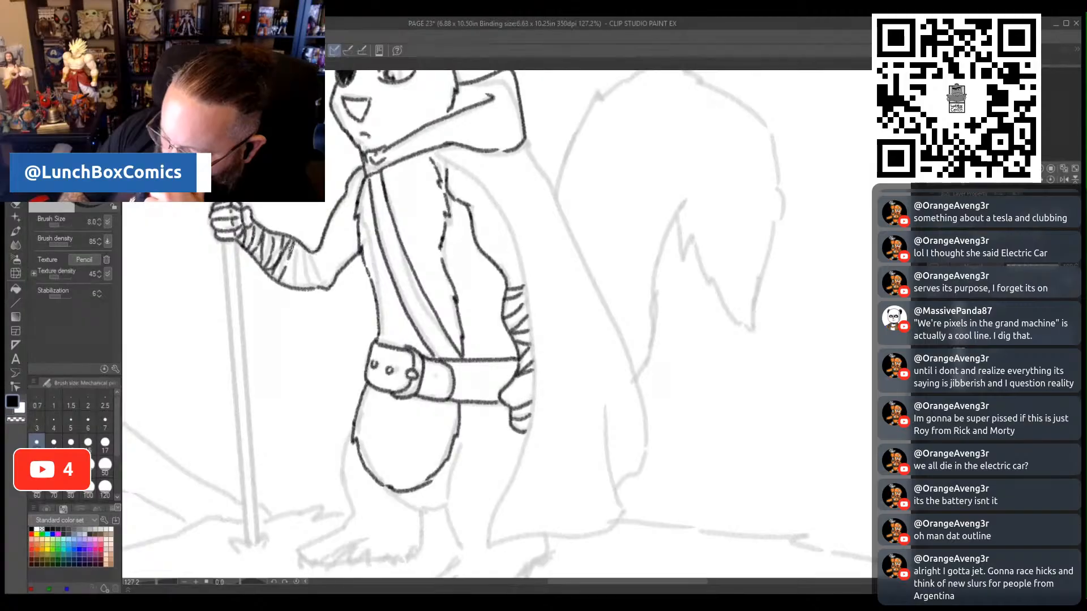
drag(286, 283, 297, 240)
drag(299, 288, 306, 247)
drag(316, 290, 311, 272)
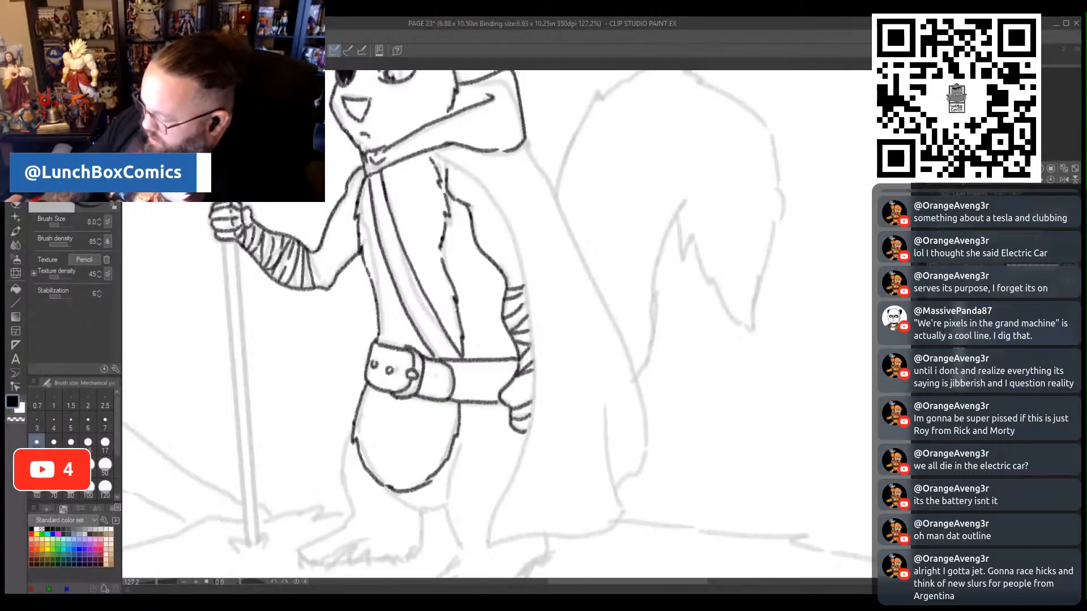
- Draw jagged grass tufts at the base of the spear and along both of the squirrel's feet
scroll(554, 496, down, 1)
scroll(554, 496, down, 5)
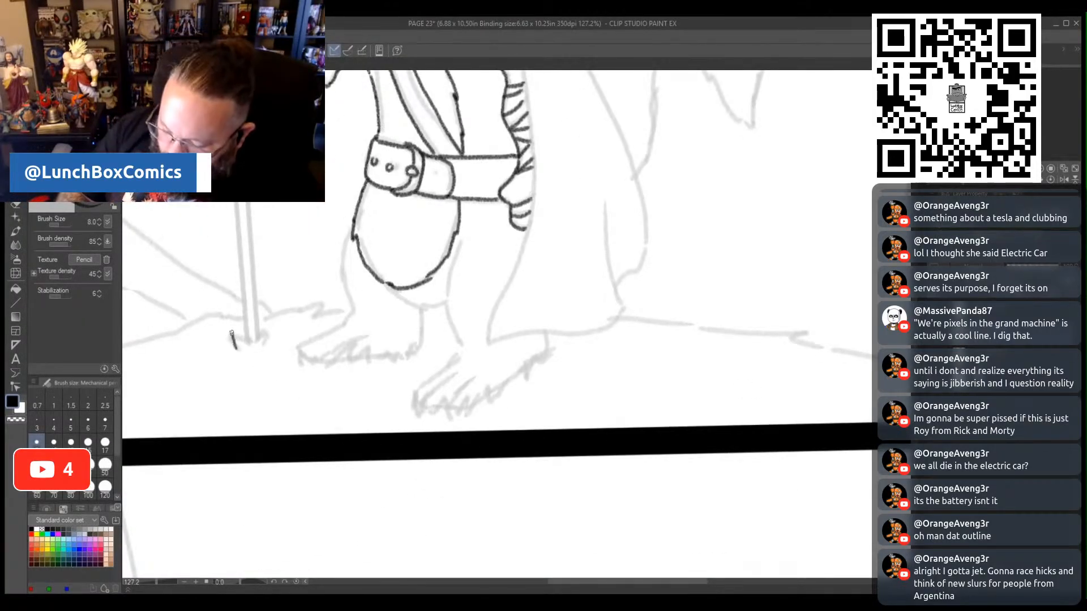
mouse_move(241, 340)
mouse_down()
mouse_move(267, 325)
mouse_move(304, 363)
mouse_move(330, 343)
mouse_move(336, 366)
mouse_move(346, 347)
mouse_move(349, 358)
mouse_move(365, 346)
mouse_move(371, 361)
mouse_move(420, 346)
mouse_up()
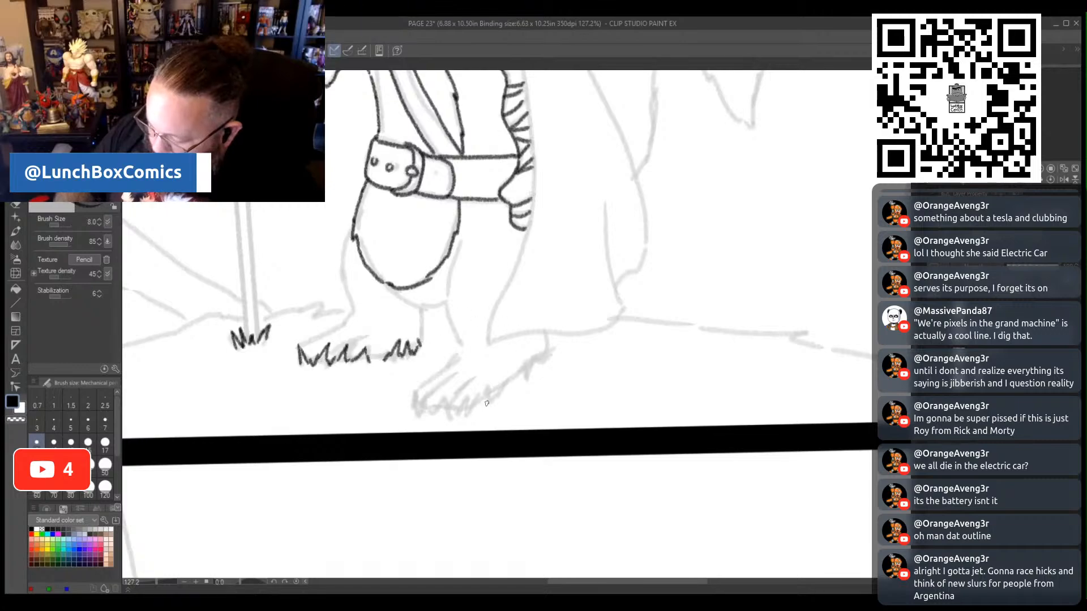
mouse_move(413, 413)
mouse_down()
mouse_move(454, 404)
mouse_move(407, 394)
mouse_move(420, 408)
mouse_move(457, 399)
mouse_move(462, 411)
mouse_move(513, 368)
mouse_move(516, 383)
mouse_move(552, 344)
mouse_up()
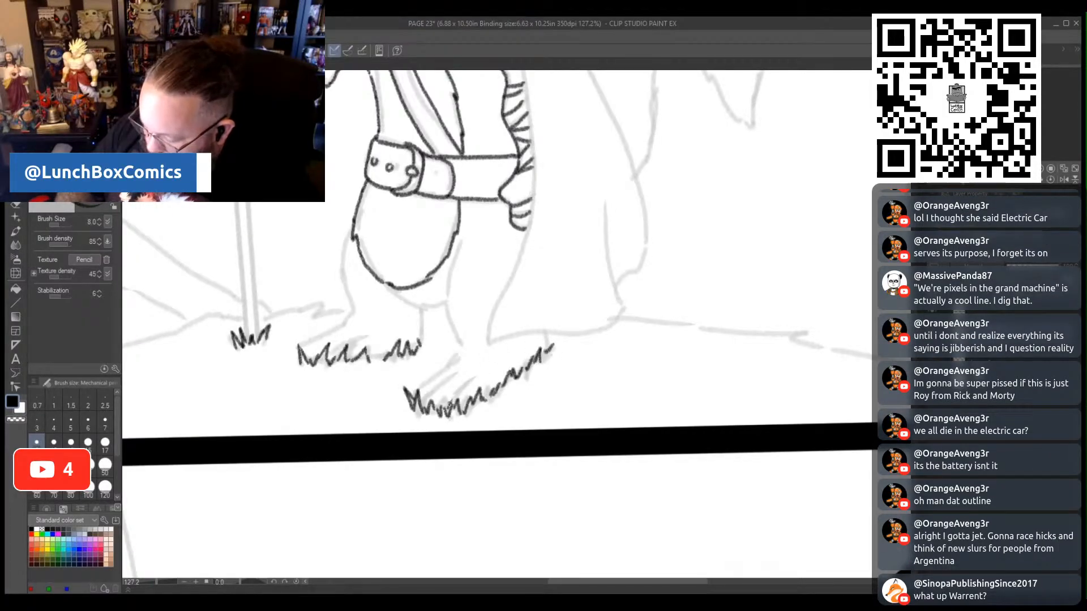
- Trace the front foot's toe lines, the inner edge of its leg, and the short heel line at the grass
drag(460, 385, 481, 363)
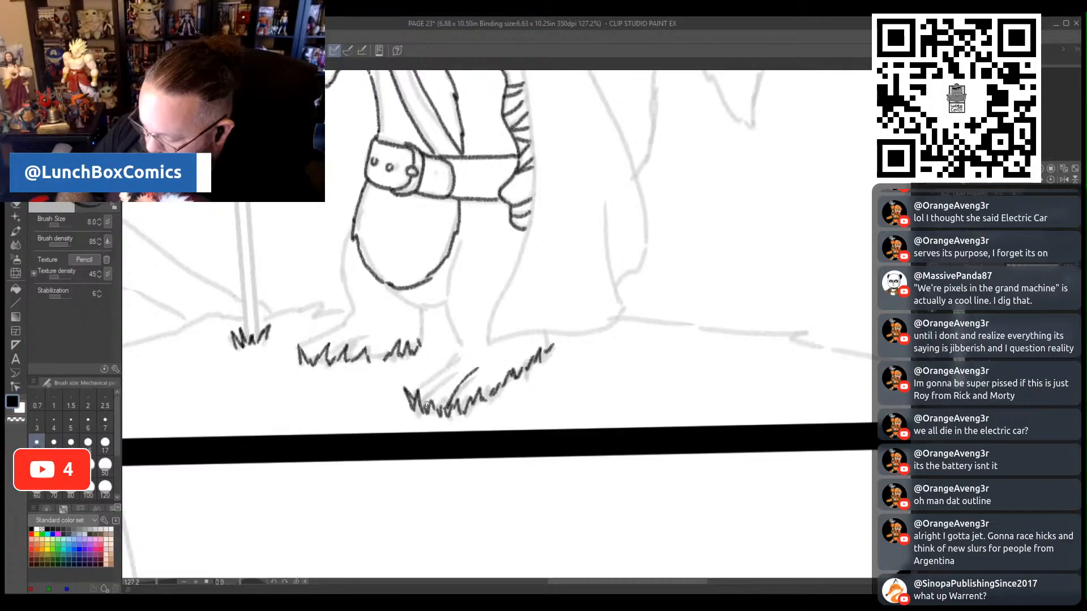
drag(426, 404, 459, 355)
mouse_move(458, 244)
mouse_down()
mouse_move(443, 291)
mouse_move(462, 348)
mouse_up()
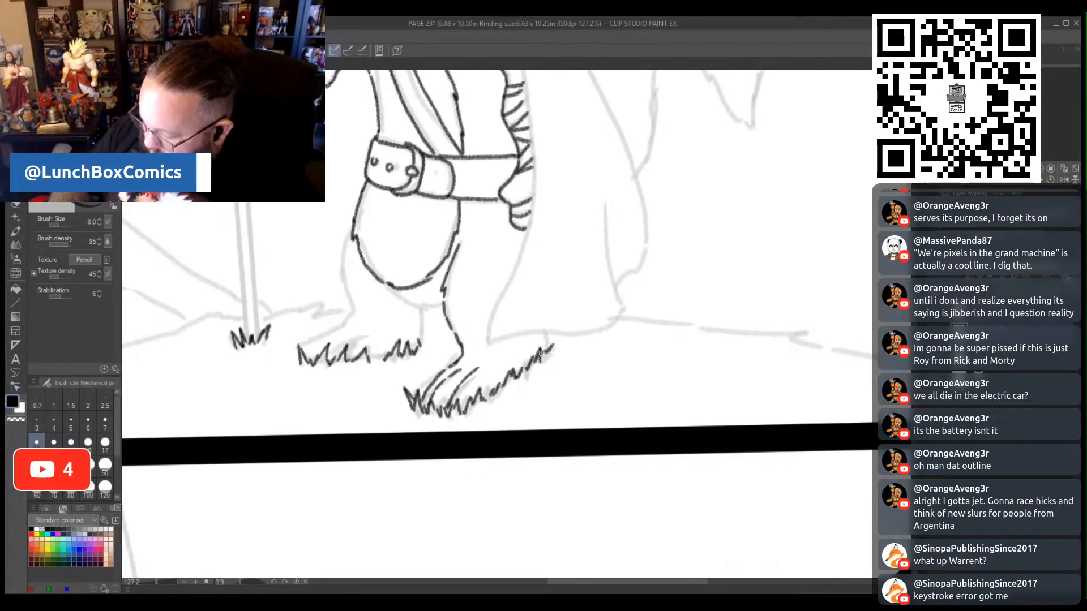
drag(540, 354, 549, 336)
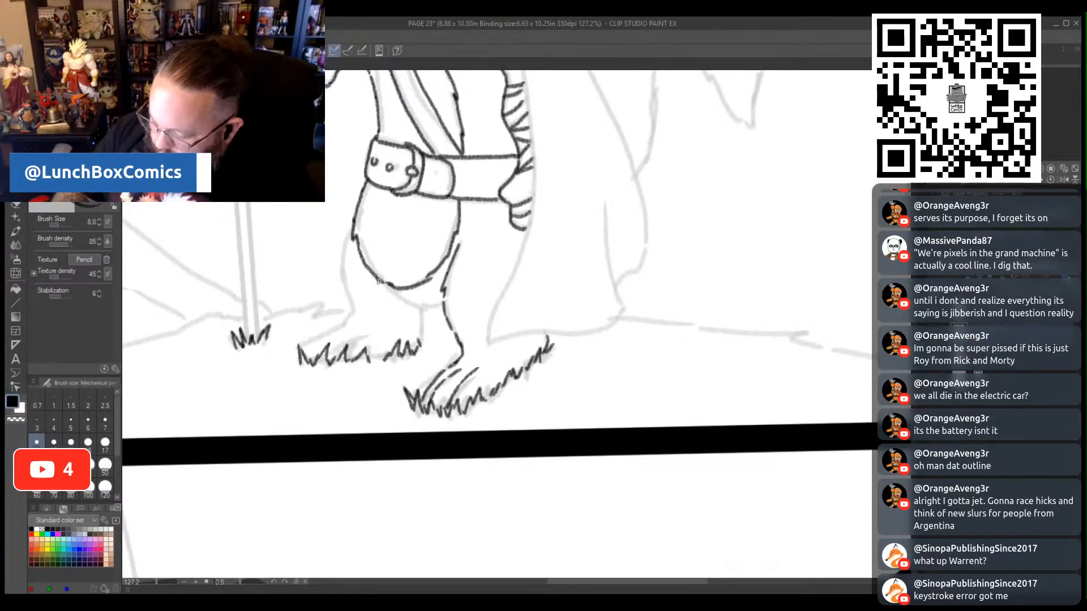
- Trace the curve beneath the squirrel's belly, both edges of the back leg, and the top and toe lines of its foot
mouse_move(377, 277)
mouse_down()
mouse_move(410, 304)
mouse_move(445, 308)
mouse_up()
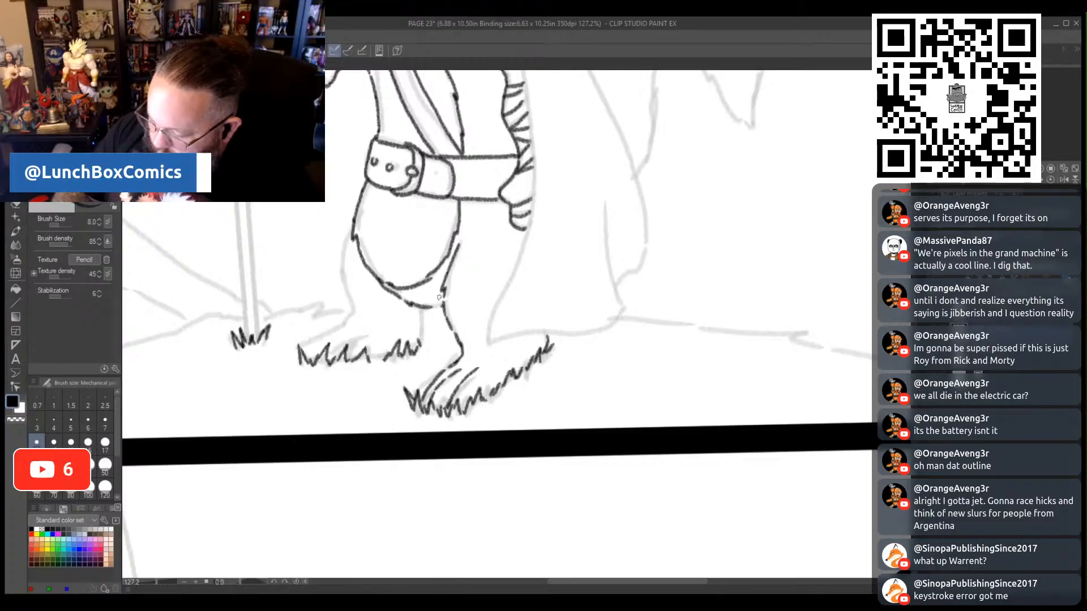
drag(344, 247, 353, 314)
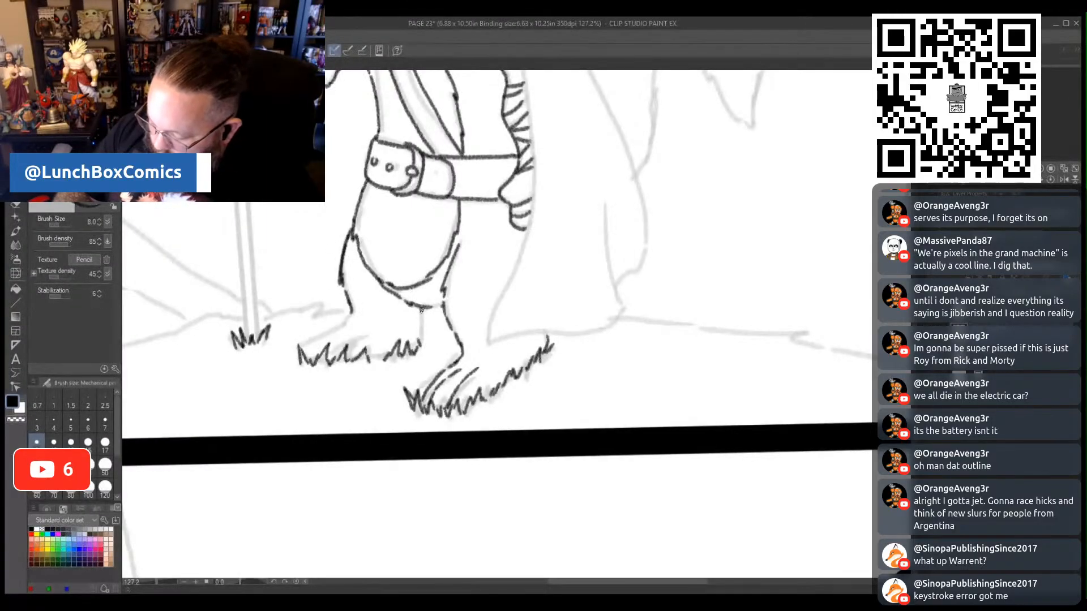
drag(421, 333, 423, 347)
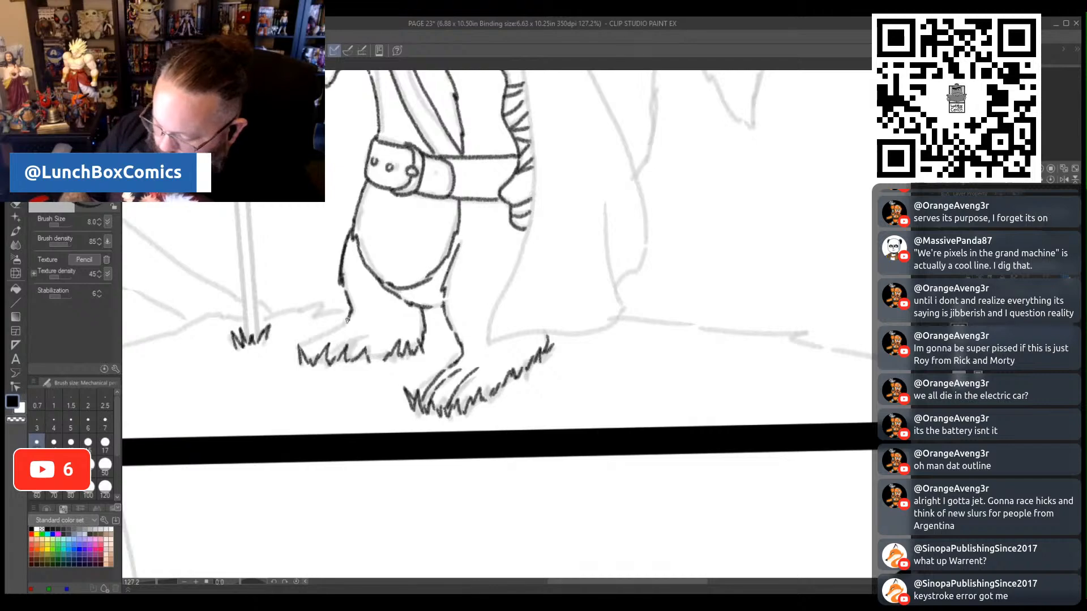
mouse_move(335, 326)
mouse_down()
mouse_move(302, 350)
mouse_move(329, 363)
mouse_move(395, 354)
mouse_up()
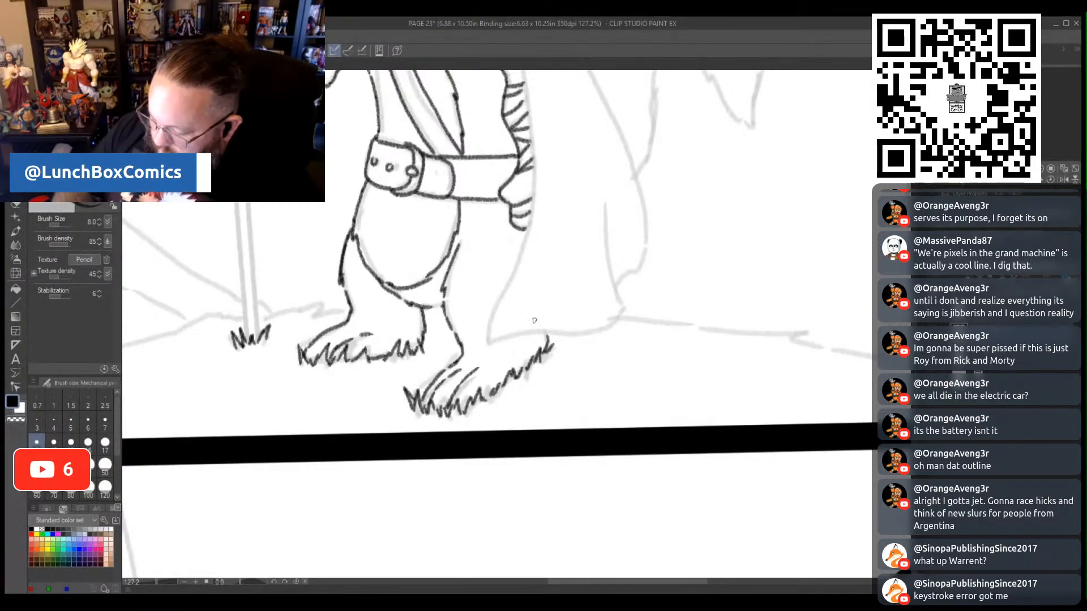
- Trace the cloak's upper edges from beneath the hood over the shoulder, adding a short fold line near the collar
mouse_move(911, 371)
mouse_down()
mouse_move(911, 467)
mouse_move(911, 293)
mouse_move(911, 305)
mouse_up()
scroll(612, 311, up, 1)
mouse_move(434, 219)
mouse_down()
mouse_move(456, 235)
mouse_move(440, 231)
mouse_move(516, 312)
mouse_up()
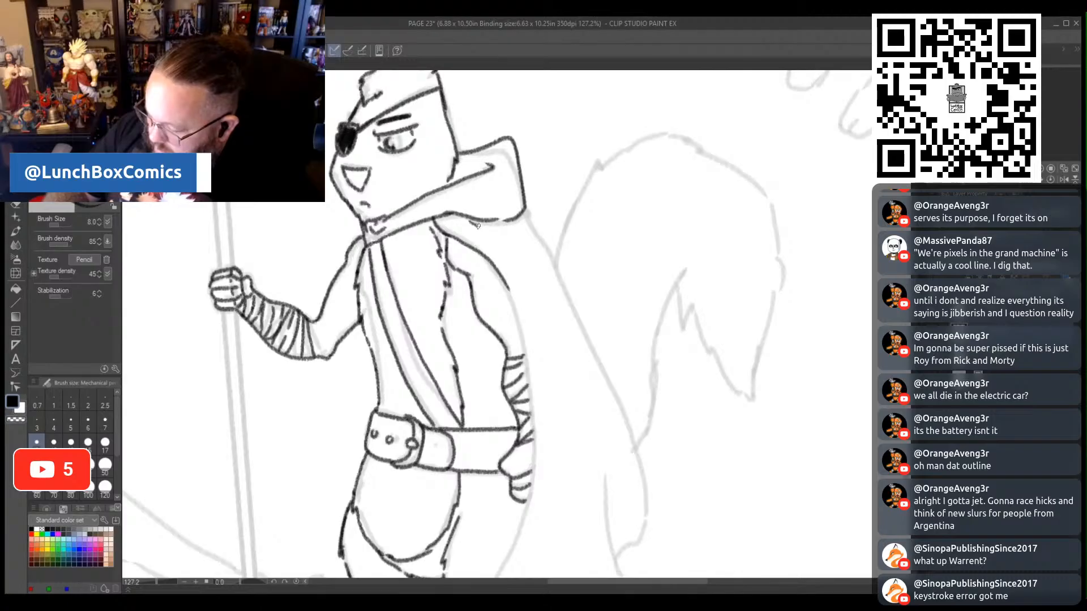
drag(477, 225, 521, 275)
mouse_move(510, 219)
mouse_down()
mouse_move(558, 270)
mouse_move(582, 331)
mouse_up()
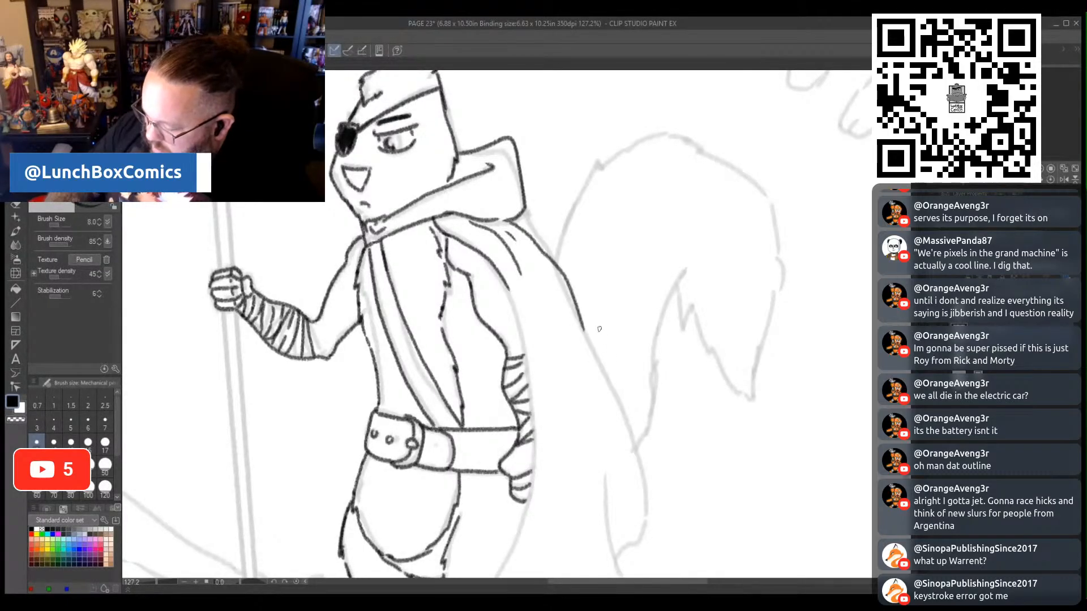
- Trace the cloak's long side edges and curved hem down to the feet, and draw fold lines along its length
scroll(723, 367, down, 3)
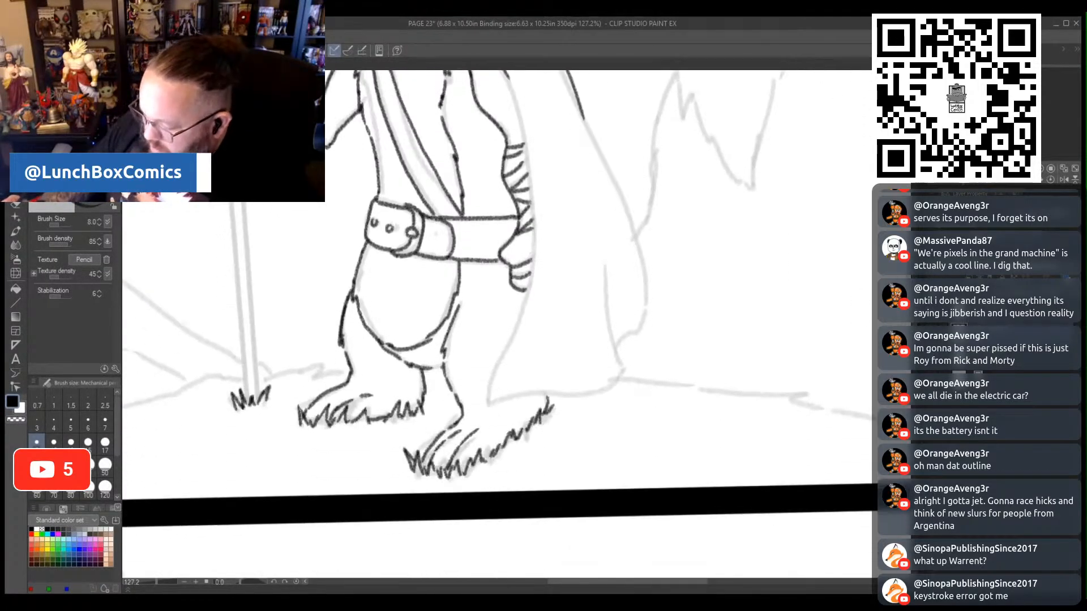
scroll(722, 367, up, 1)
mouse_move(503, 146)
mouse_down()
mouse_move(528, 241)
mouse_move(530, 333)
mouse_move(482, 458)
mouse_move(485, 482)
mouse_move(604, 466)
mouse_move(620, 441)
mouse_move(609, 357)
mouse_up()
mouse_move(614, 418)
mouse_down()
mouse_move(647, 396)
mouse_move(647, 365)
mouse_move(574, 173)
mouse_up()
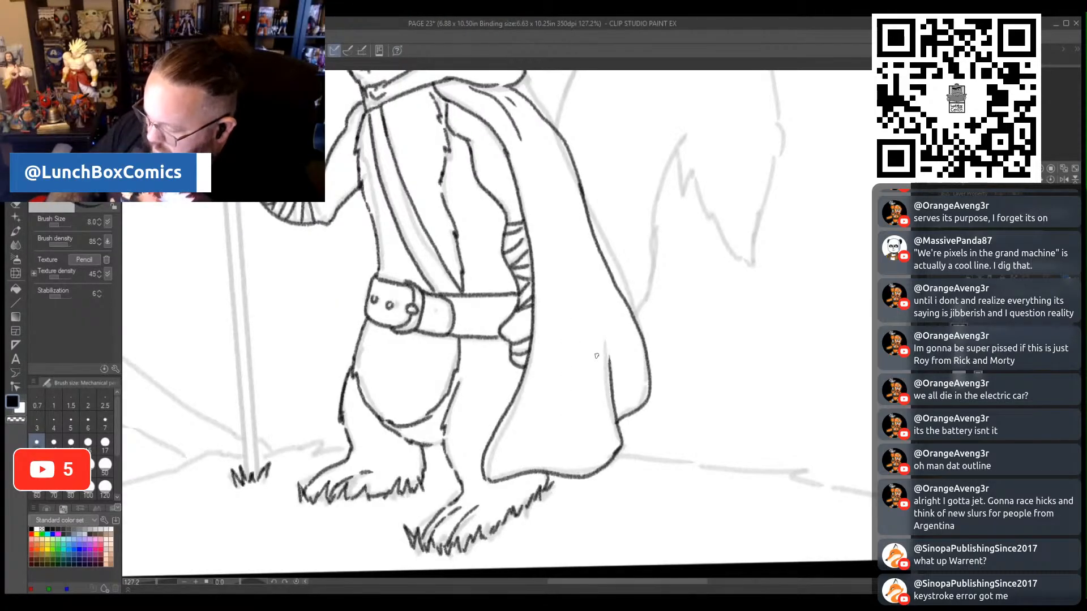
mouse_move(590, 311)
mouse_down()
mouse_move(535, 146)
mouse_move(574, 225)
mouse_up()
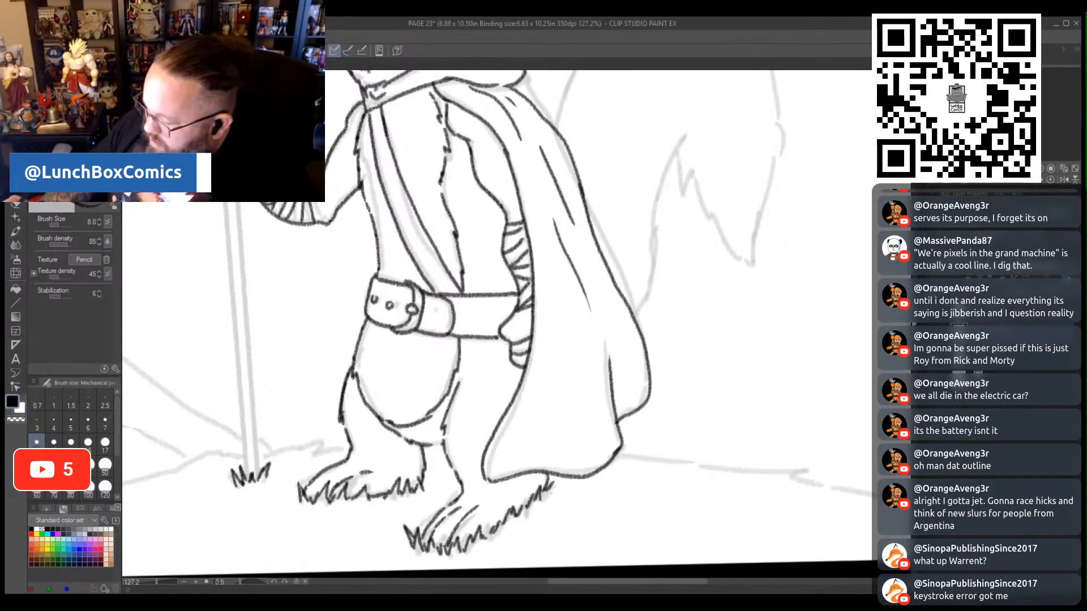
- Trace the bushy tail's outline behind the cloak, with pointed fur tufts and the inner curl
scroll(561, 328, up, 5)
mouse_move(552, 352)
mouse_down()
mouse_move(596, 246)
mouse_move(661, 228)
mouse_move(712, 240)
mouse_move(759, 266)
mouse_move(776, 343)
mouse_move(781, 391)
mouse_move(756, 491)
mouse_move(717, 459)
mouse_move(678, 387)
mouse_up()
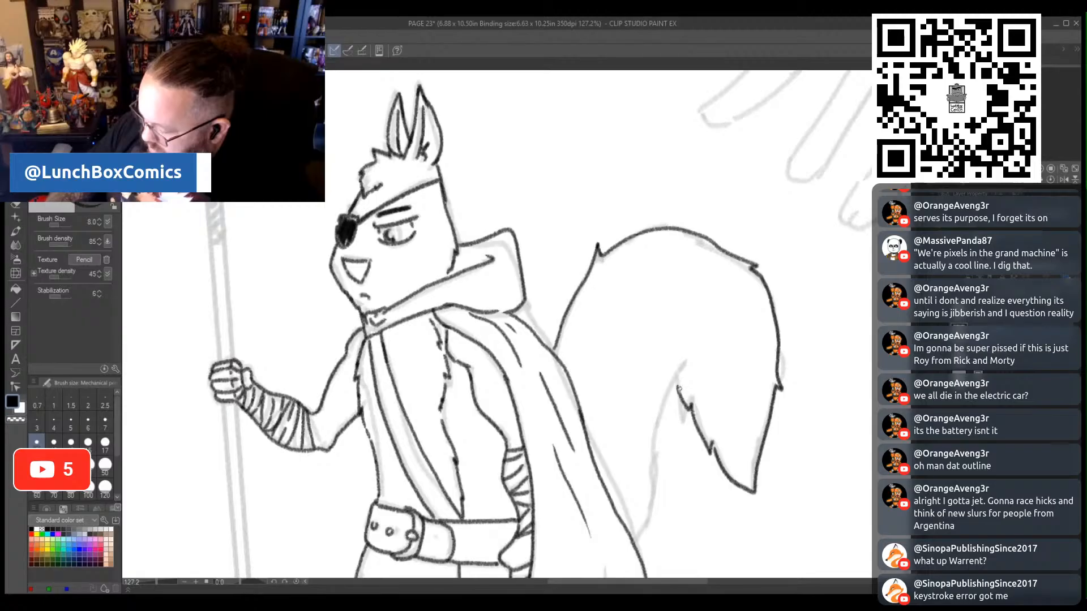
mouse_move(629, 542)
mouse_down()
mouse_move(661, 502)
mouse_move(654, 429)
mouse_move(692, 364)
mouse_move(678, 375)
mouse_up()
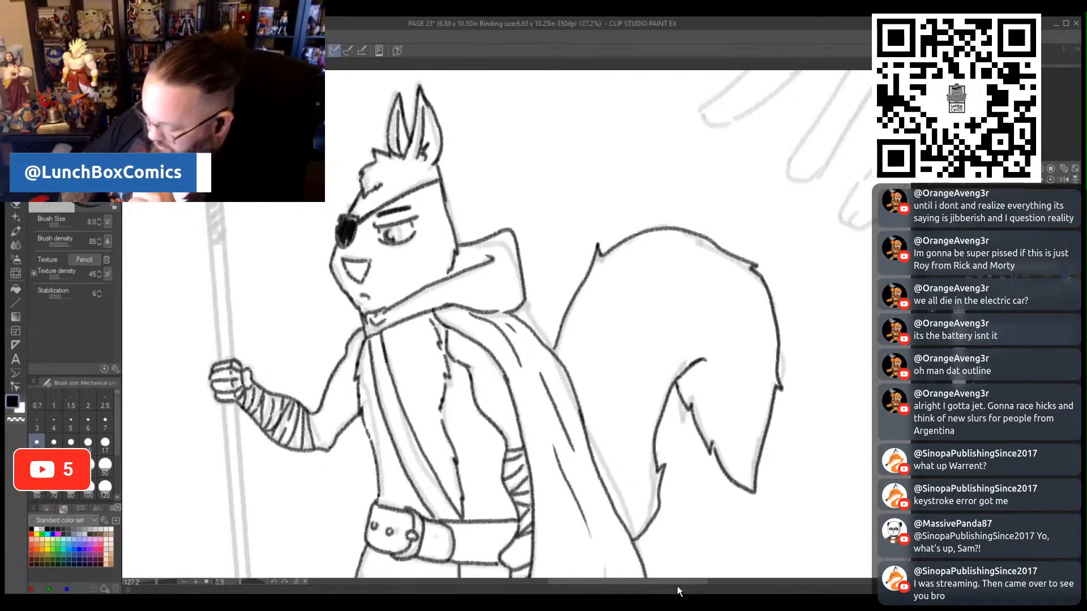
- Trace both edges of the spear shaft from the gripping hand up to its rounded tip inside the spearhead
drag(676, 585, 635, 586)
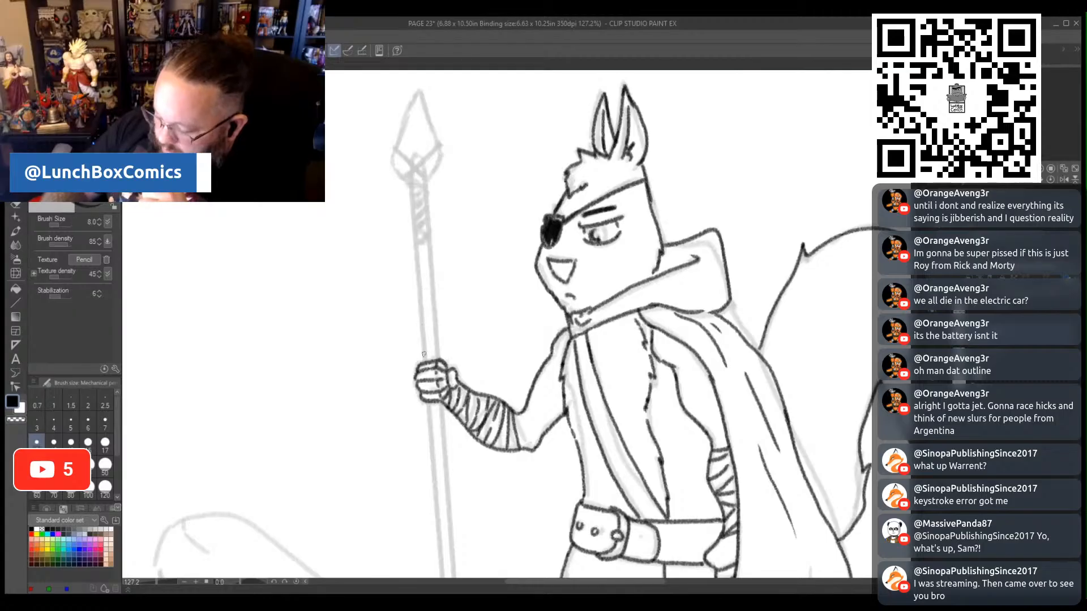
drag(423, 360, 415, 246)
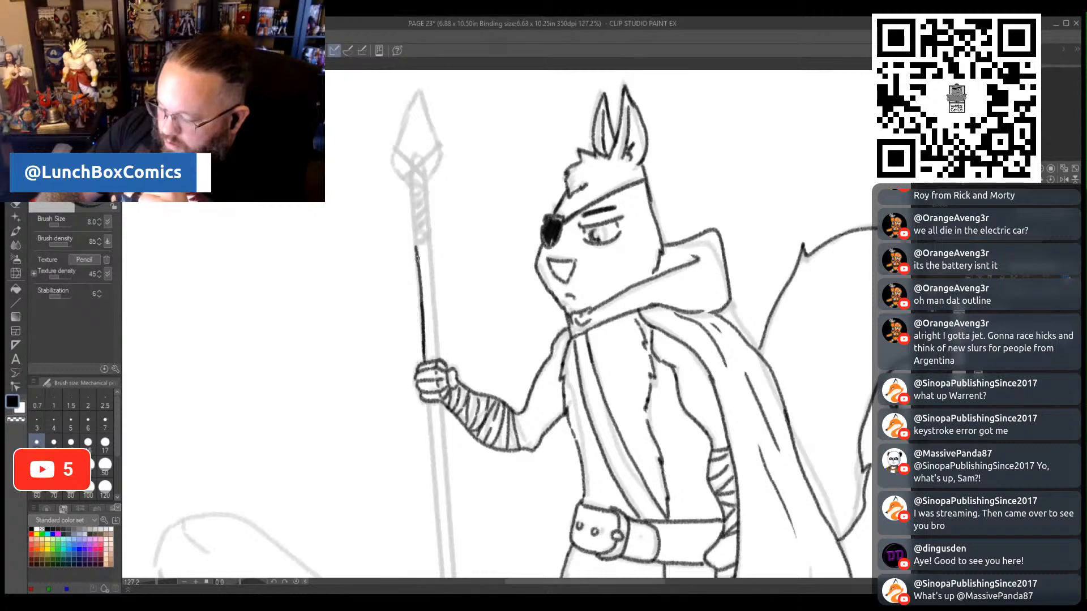
mouse_move(416, 257)
mouse_down()
mouse_move(419, 154)
mouse_move(423, 169)
mouse_up()
drag(439, 361, 424, 165)
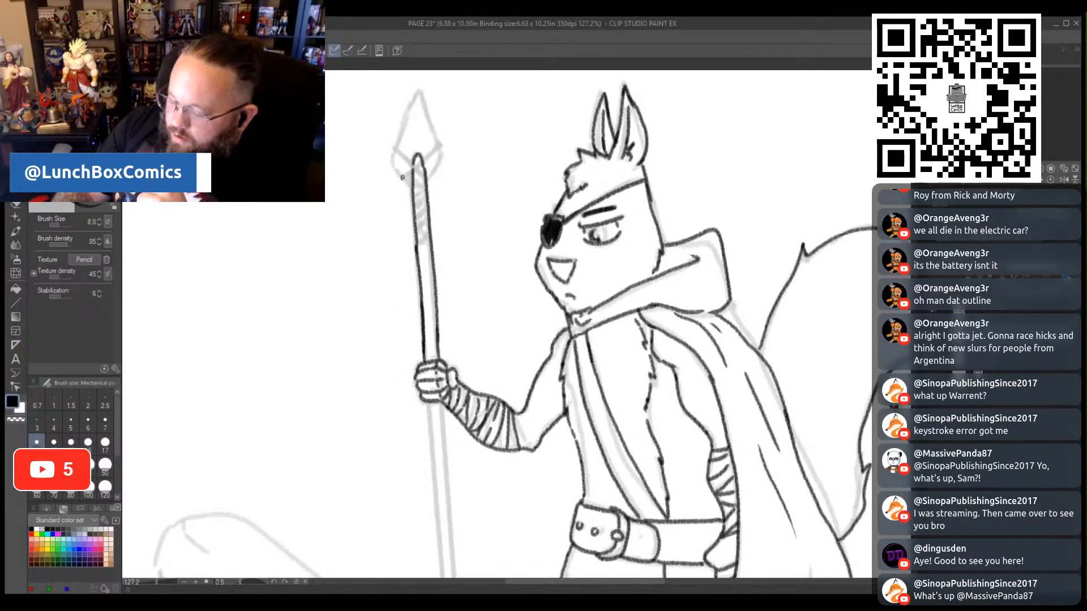
- Draw the crossed bindings and cord wraps at the top of the shaft, and outline the pointed spearhead
drag(401, 180, 441, 140)
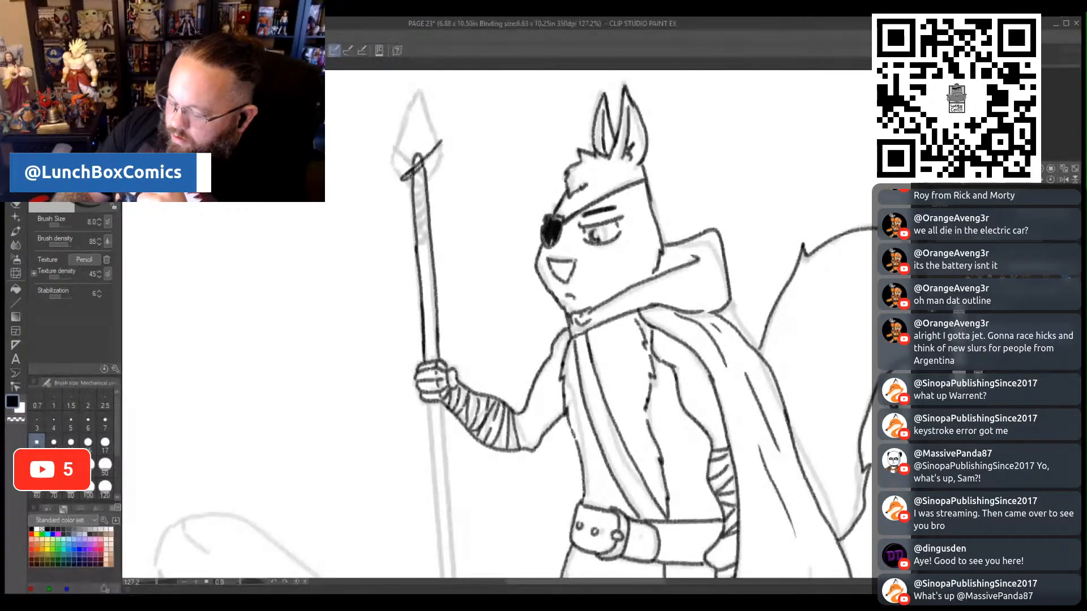
mouse_move(410, 177)
mouse_down()
mouse_move(446, 141)
mouse_move(410, 160)
mouse_move(391, 148)
mouse_move(432, 181)
mouse_move(416, 169)
mouse_move(428, 180)
mouse_move(412, 190)
mouse_move(428, 182)
mouse_move(429, 230)
mouse_up()
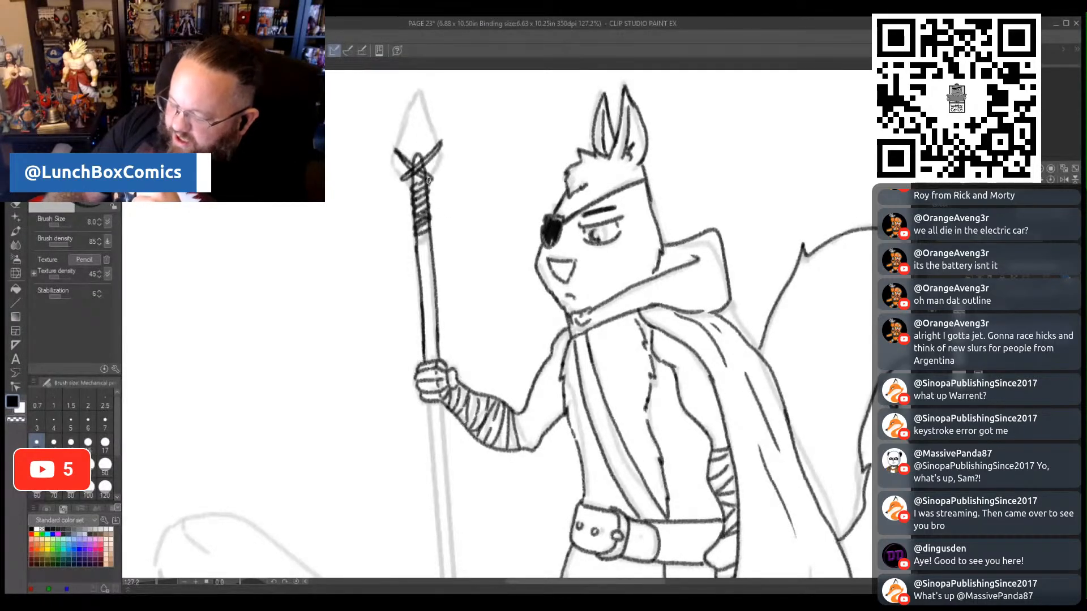
mouse_move(429, 181)
mouse_down()
mouse_move(444, 153)
mouse_move(439, 163)
mouse_move(419, 89)
mouse_up()
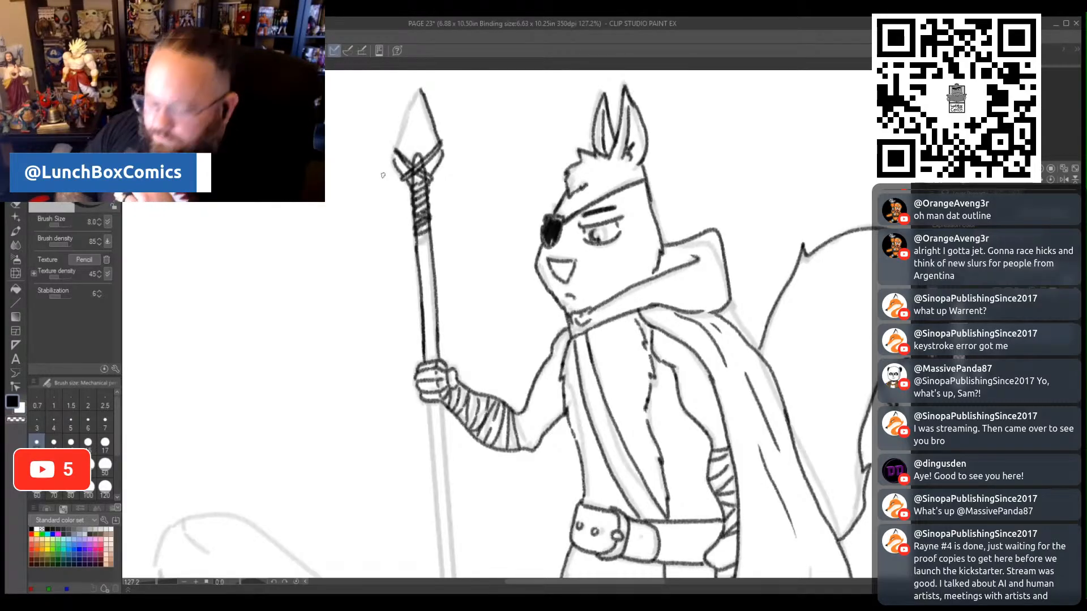
drag(396, 163, 420, 82)
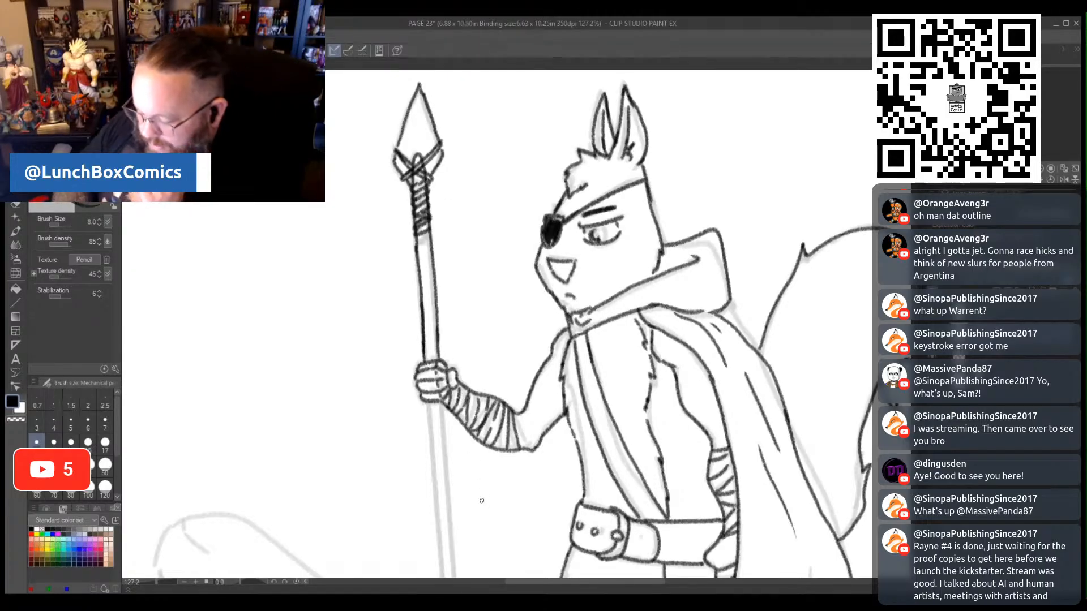
- Trace both edges of the lower spear shaft from beneath the hand down toward the grass tuft
scroll(481, 501, down, 5)
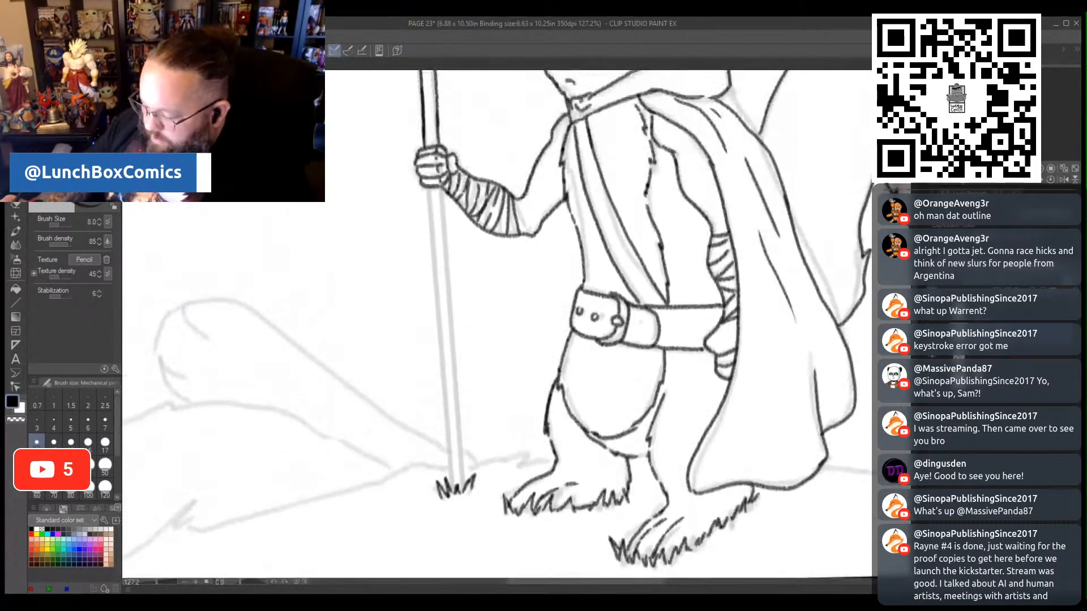
click(157, 581)
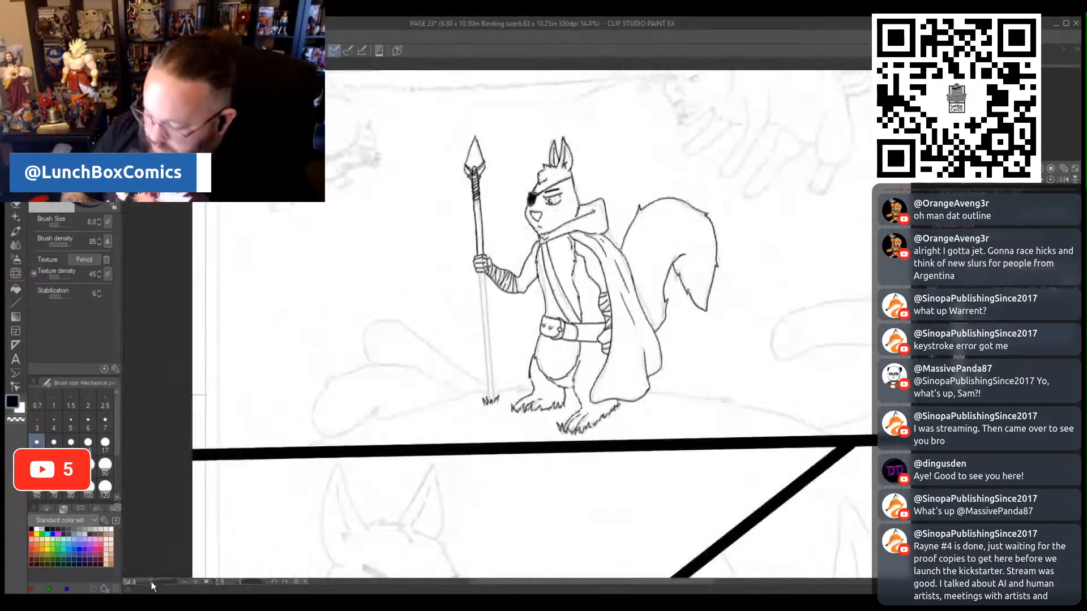
click(151, 583)
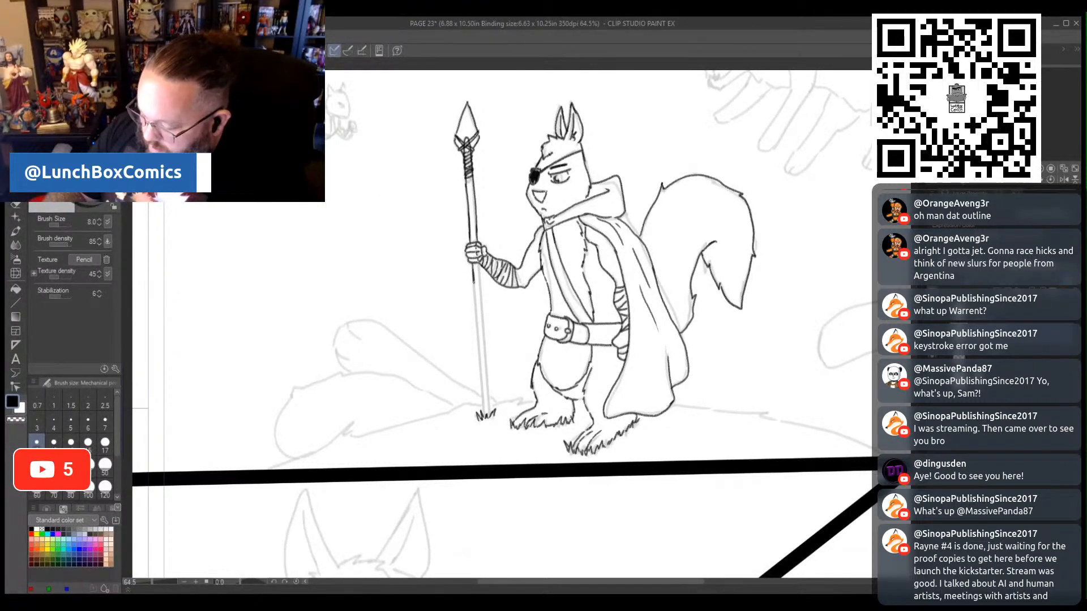
drag(477, 340, 481, 371)
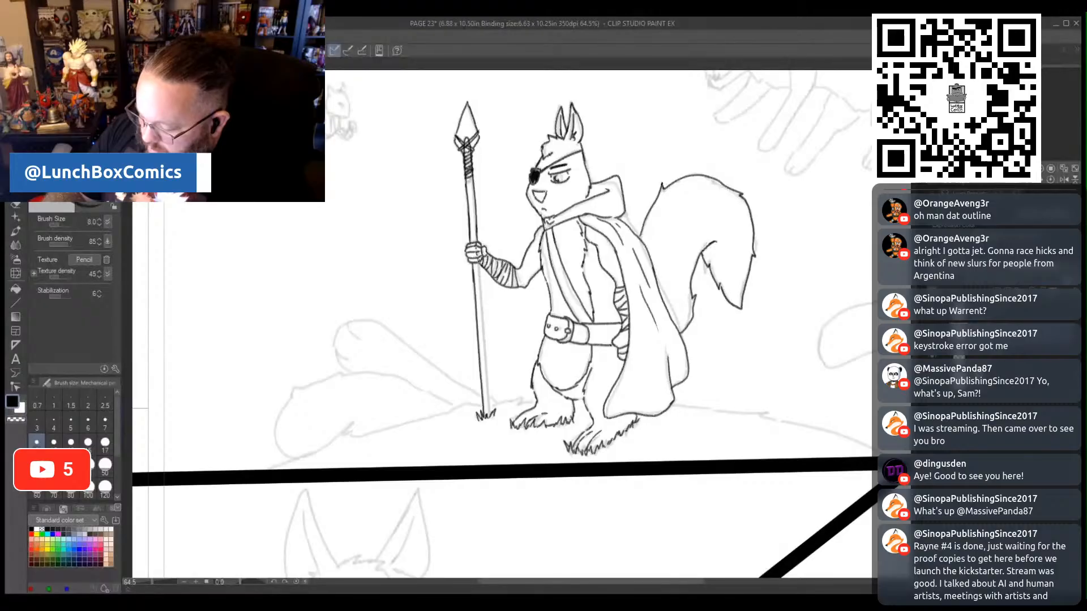
drag(481, 307, 490, 385)
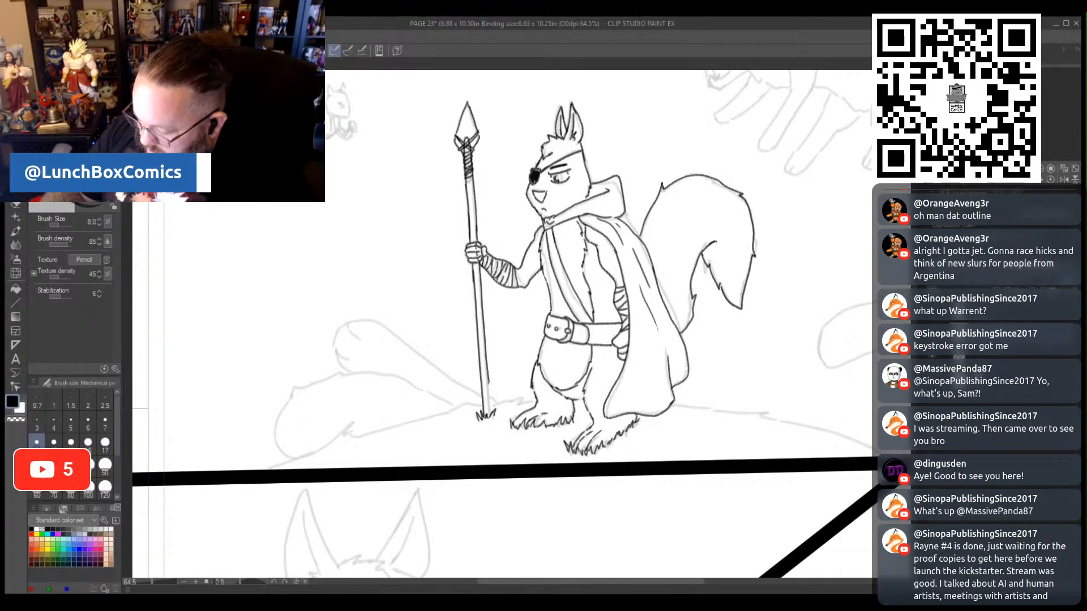
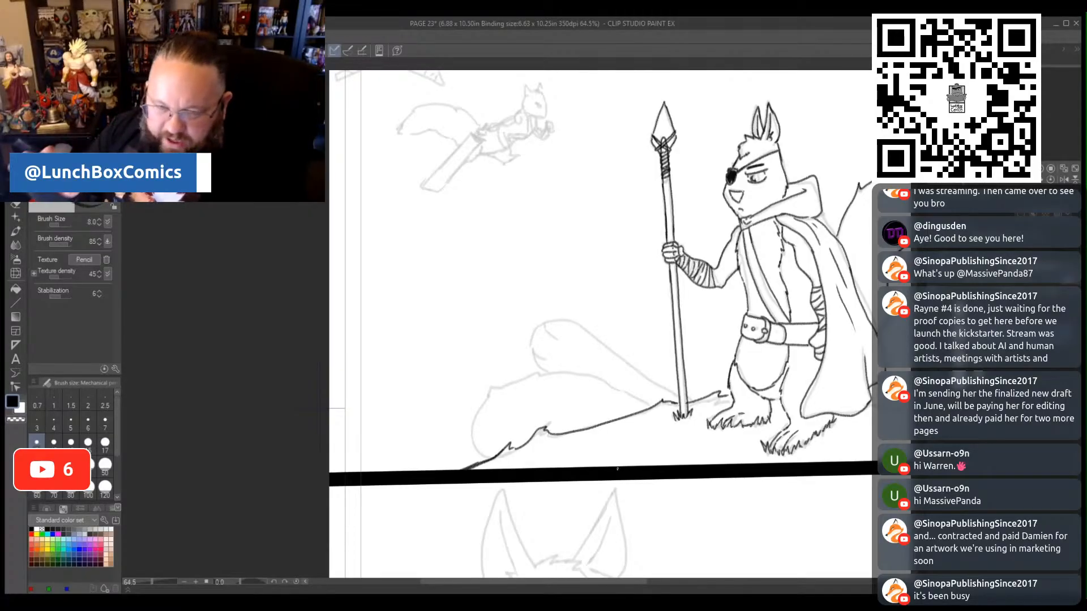
- Trace the tufted mound and long rounded form beside the spear's base, plus the ground line beyond the squirrel's feet
mouse_move(494, 462)
mouse_down()
mouse_move(475, 432)
mouse_move(479, 404)
mouse_move(501, 379)
mouse_move(493, 393)
mouse_move(546, 367)
mouse_move(606, 378)
mouse_move(651, 406)
mouse_up()
mouse_move(540, 370)
mouse_down()
mouse_move(533, 328)
mouse_move(548, 324)
mouse_move(553, 337)
mouse_move(546, 322)
mouse_move(559, 316)
mouse_move(675, 396)
mouse_up()
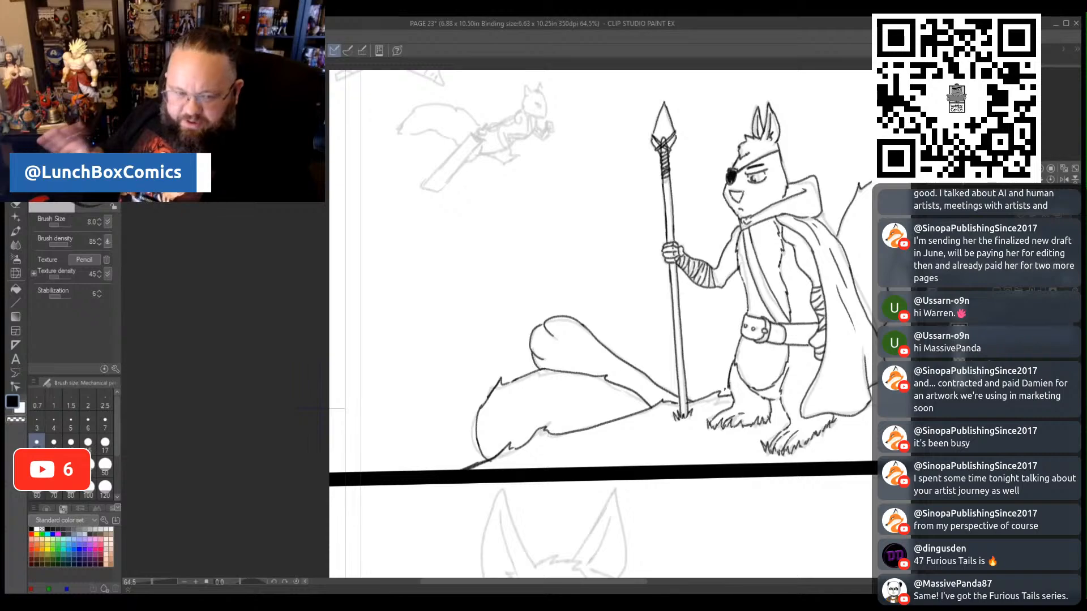
drag(644, 582, 734, 590)
mouse_move(527, 403)
mouse_down()
mouse_move(627, 411)
mouse_move(735, 453)
mouse_up()
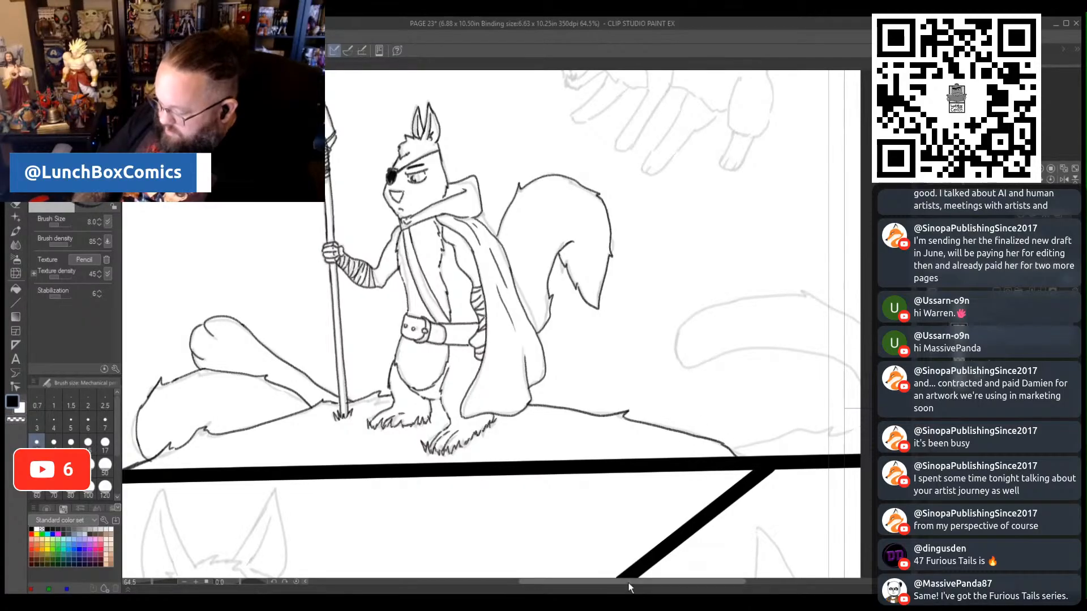
- Extend the ground line to the page's edge and outline the long curved tail-like form above it
drag(628, 582, 673, 585)
mouse_move(605, 447)
mouse_down()
mouse_move(665, 427)
mouse_move(722, 431)
mouse_up()
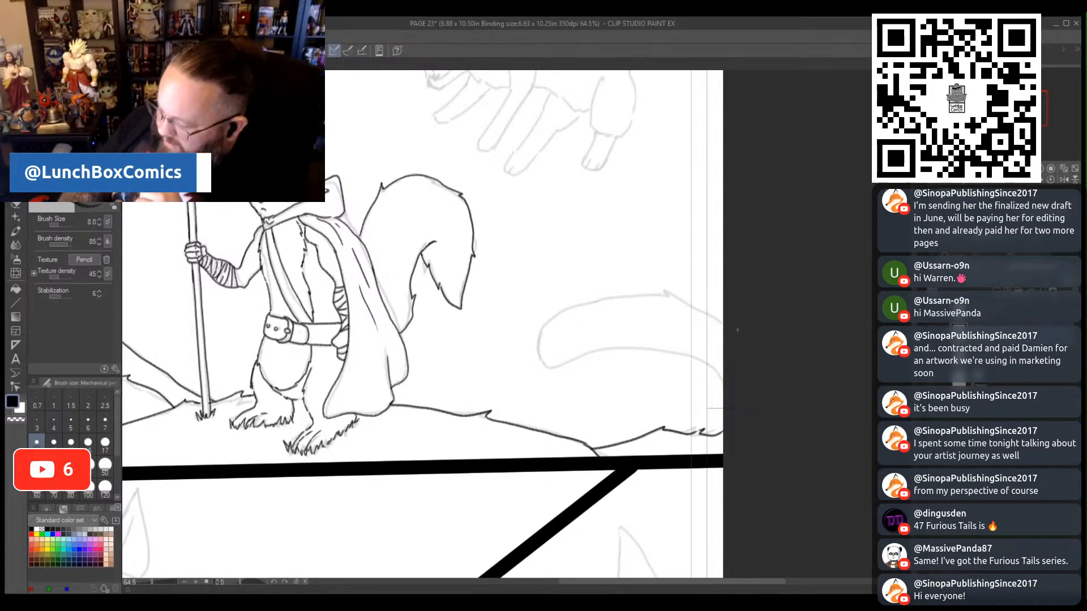
mouse_move(722, 320)
mouse_down()
mouse_move(666, 290)
mouse_move(627, 295)
mouse_move(537, 340)
mouse_move(539, 359)
mouse_move(616, 348)
mouse_up()
mouse_move(722, 385)
mouse_down()
mouse_move(680, 355)
mouse_move(606, 347)
mouse_up()
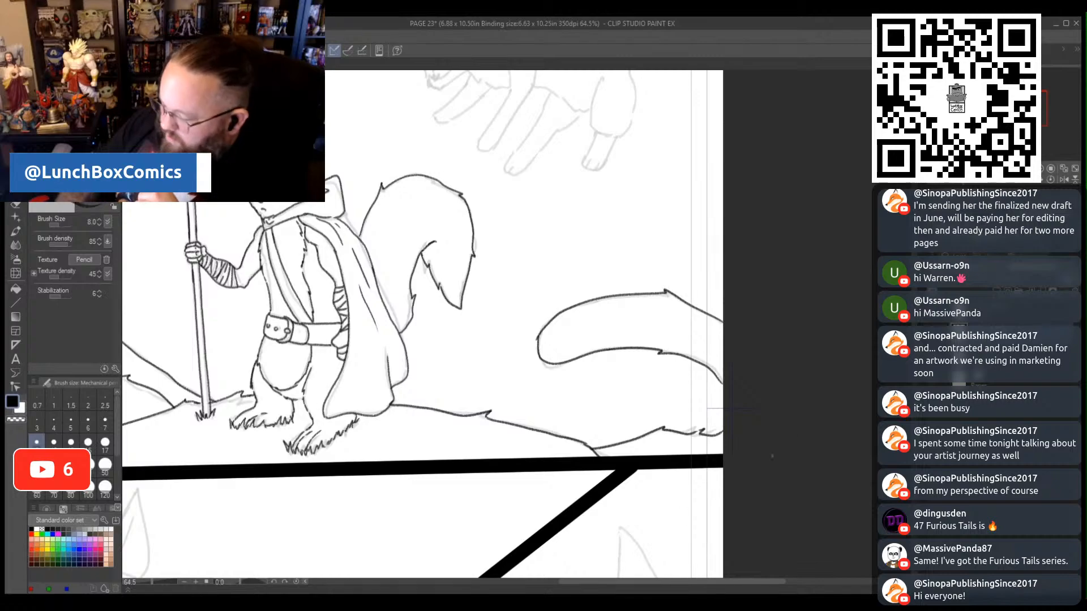
- Trace the leaping cat's face profile, nose and snarling open mouth with fangs
mouse_move(709, 582)
mouse_down()
mouse_move(633, 583)
mouse_move(688, 582)
mouse_move(674, 583)
mouse_up()
drag(906, 368, 907, 303)
drag(152, 581, 153, 586)
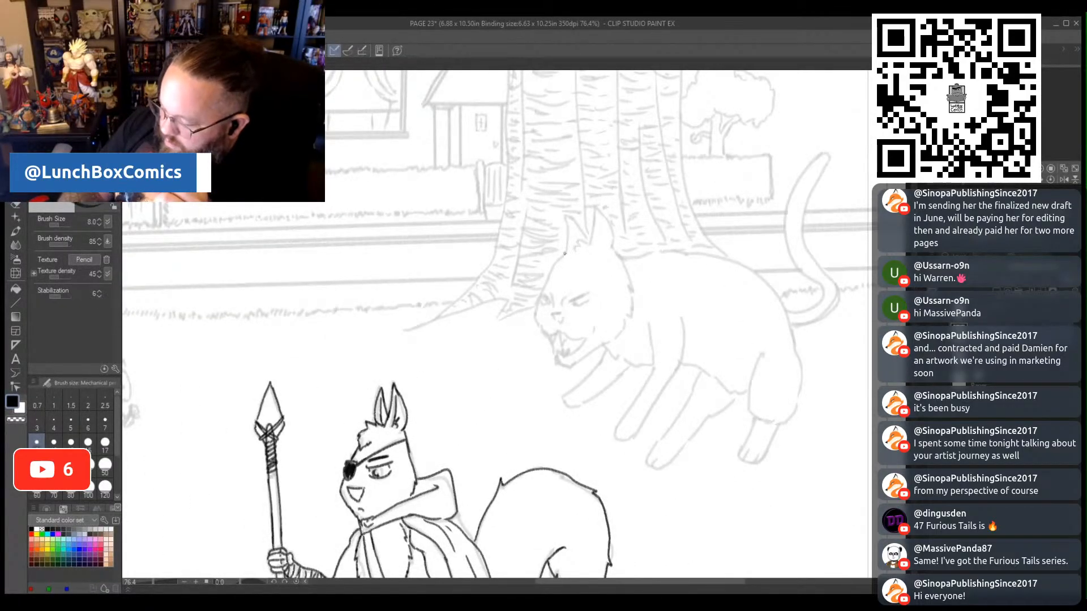
drag(561, 256, 540, 296)
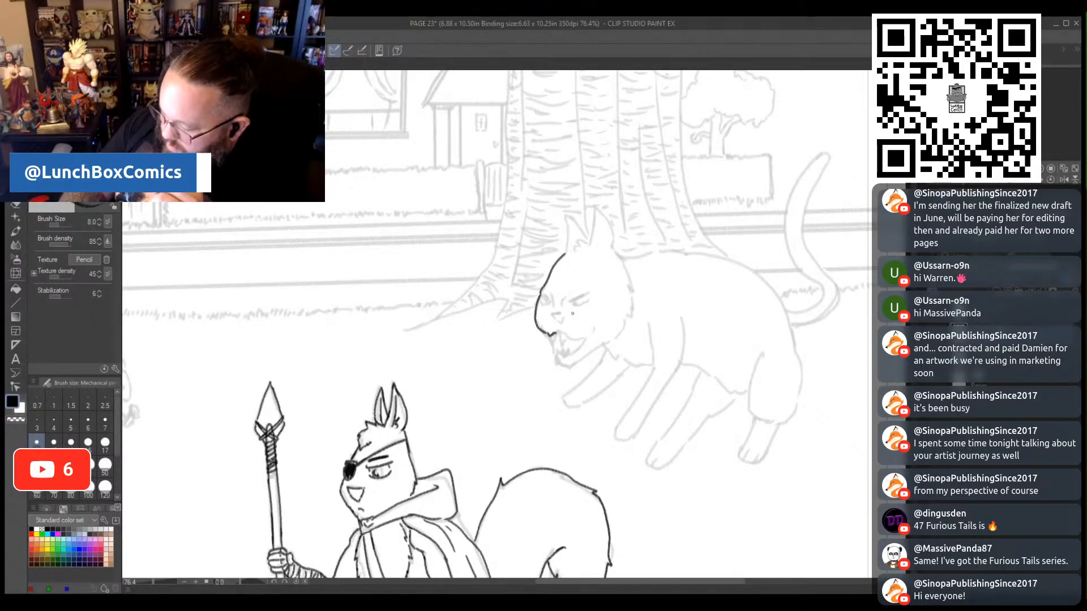
mouse_move(563, 334)
mouse_down()
mouse_move(585, 341)
mouse_move(557, 342)
mouse_up()
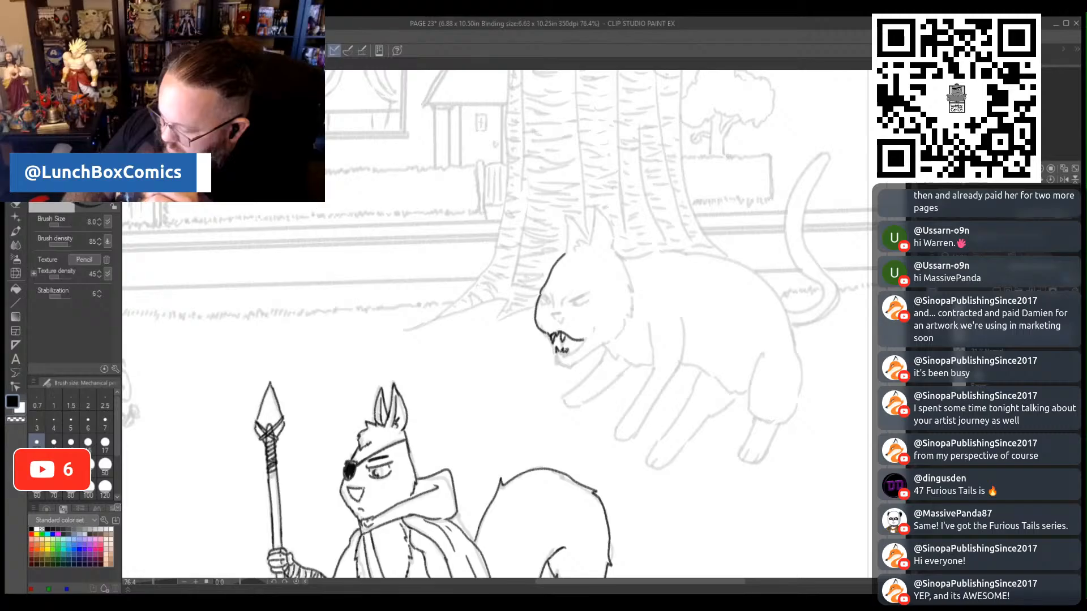
mouse_move(583, 341)
mouse_down()
mouse_move(566, 354)
mouse_move(562, 343)
mouse_up()
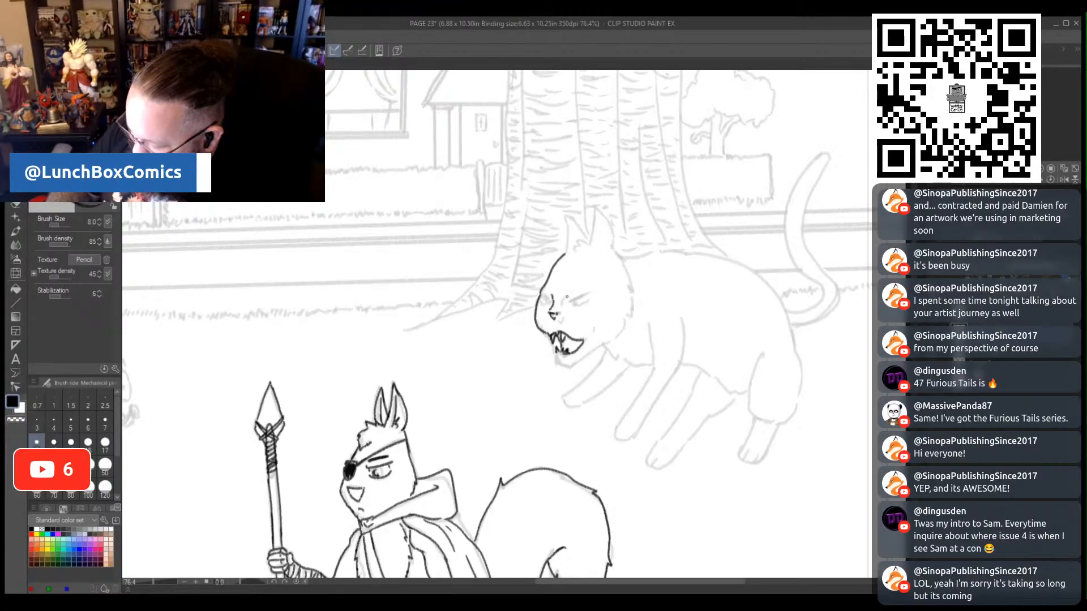
- Draw the cat's scowling eyes and chin, and outline its pointed ears and the furry back of its head
mouse_move(557, 304)
mouse_down()
mouse_move(588, 293)
mouse_move(584, 302)
mouse_up()
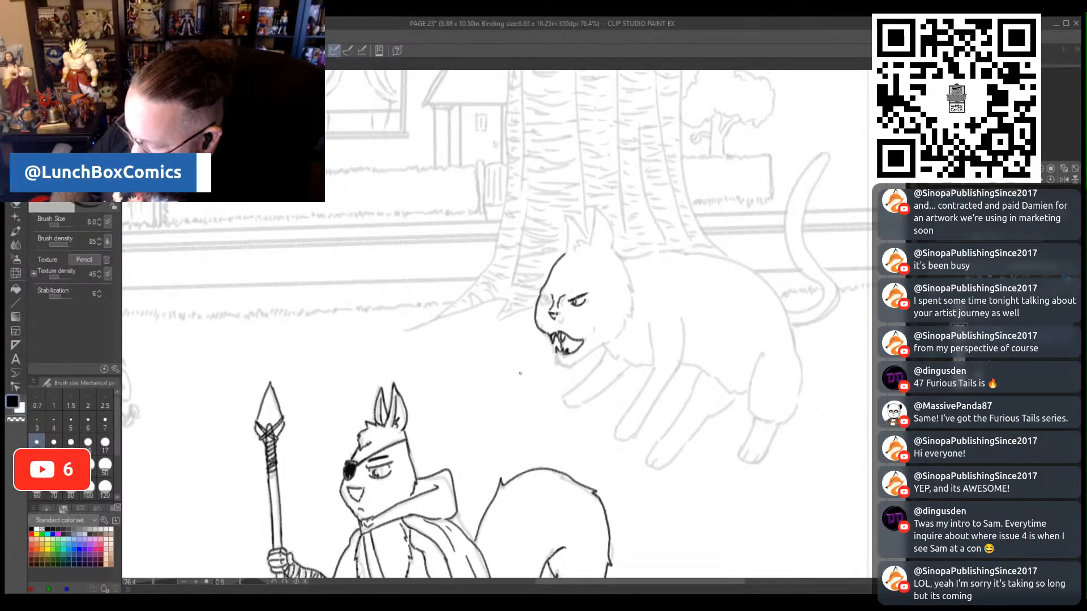
drag(541, 295, 548, 301)
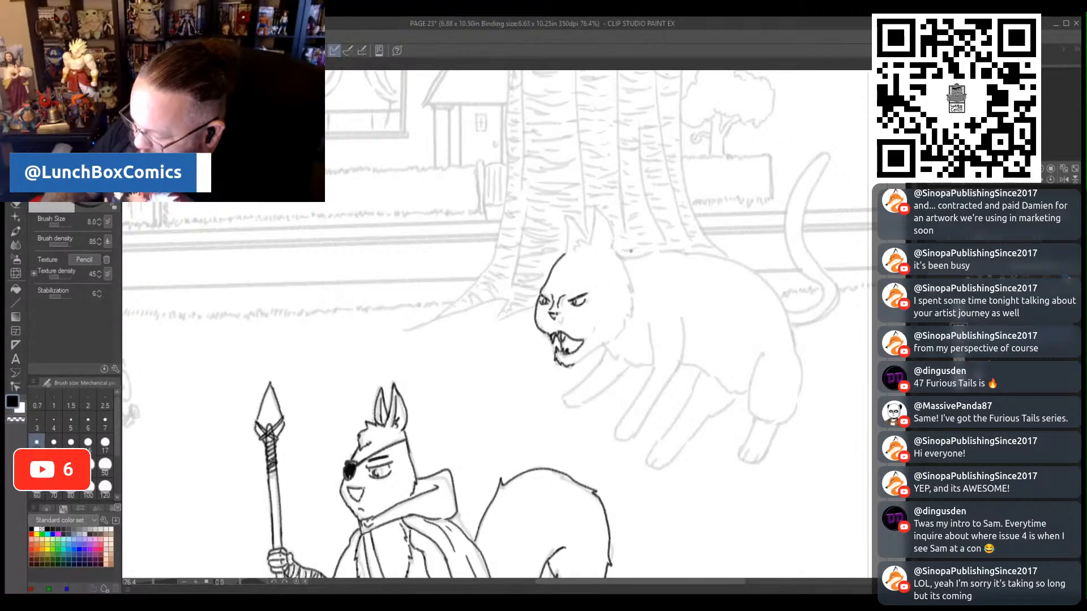
mouse_move(590, 246)
mouse_down()
mouse_move(596, 209)
mouse_move(609, 244)
mouse_move(572, 217)
mouse_move(574, 246)
mouse_up()
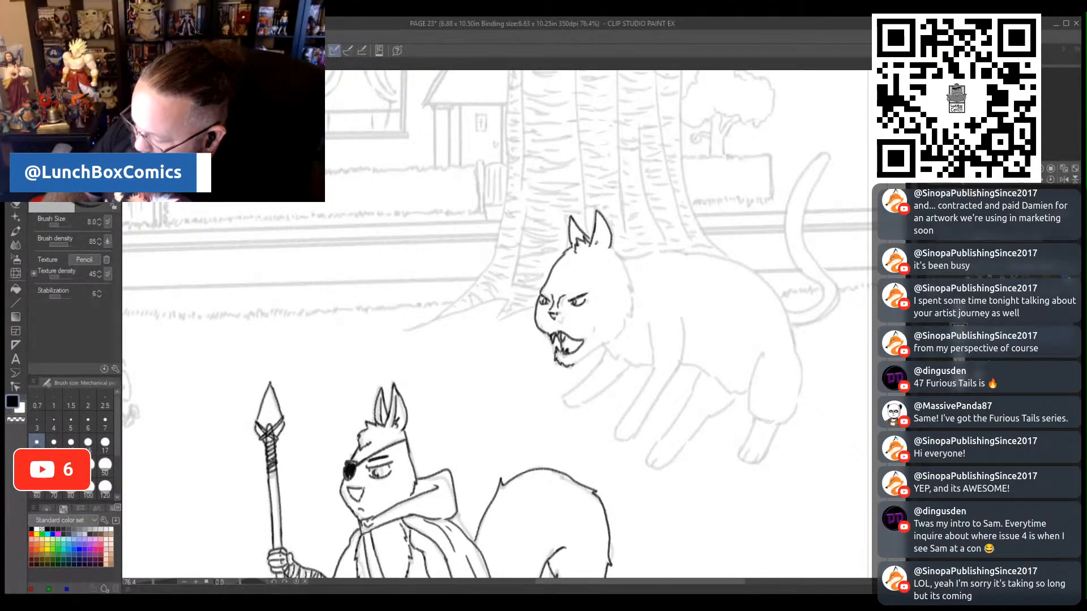
mouse_move(596, 243)
mouse_down()
mouse_move(604, 222)
mouse_move(633, 300)
mouse_move(623, 331)
mouse_up()
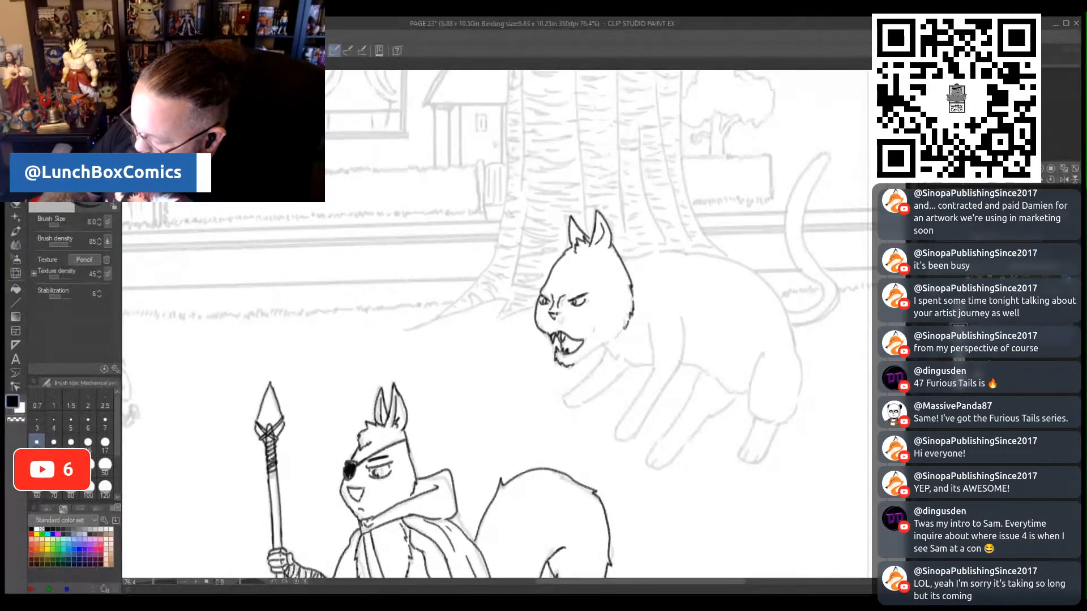
- Trace the cat's furry chest, shoulder line and both outstretched front legs
mouse_move(580, 360)
mouse_down()
mouse_move(648, 323)
mouse_move(652, 368)
mouse_move(616, 442)
mouse_move(626, 442)
mouse_move(672, 374)
mouse_up()
drag(678, 306, 685, 336)
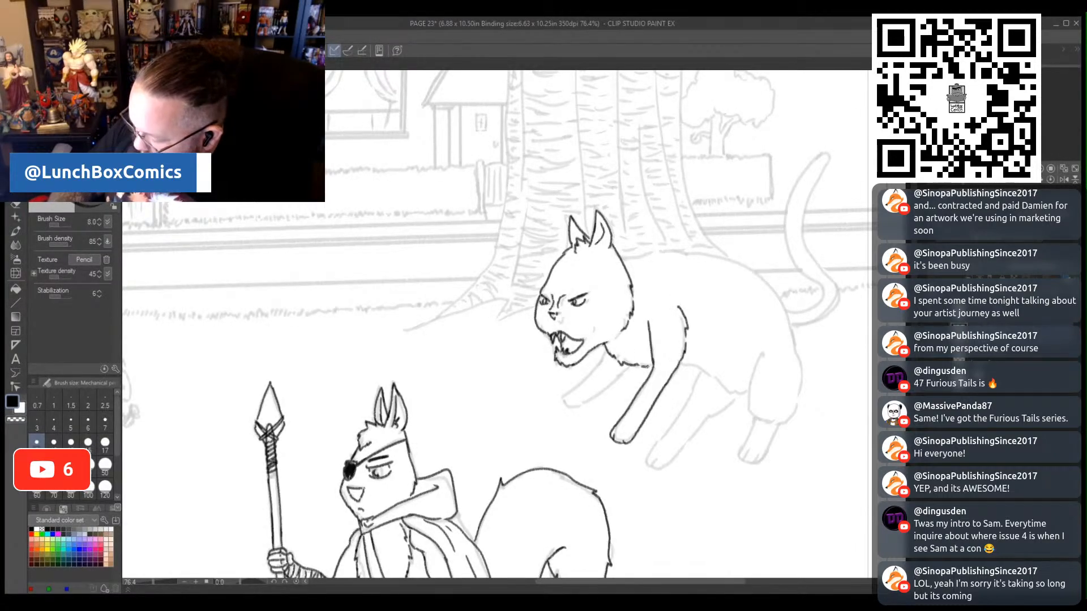
mouse_move(594, 368)
mouse_down()
mouse_move(560, 395)
mouse_move(589, 396)
mouse_move(627, 368)
mouse_up()
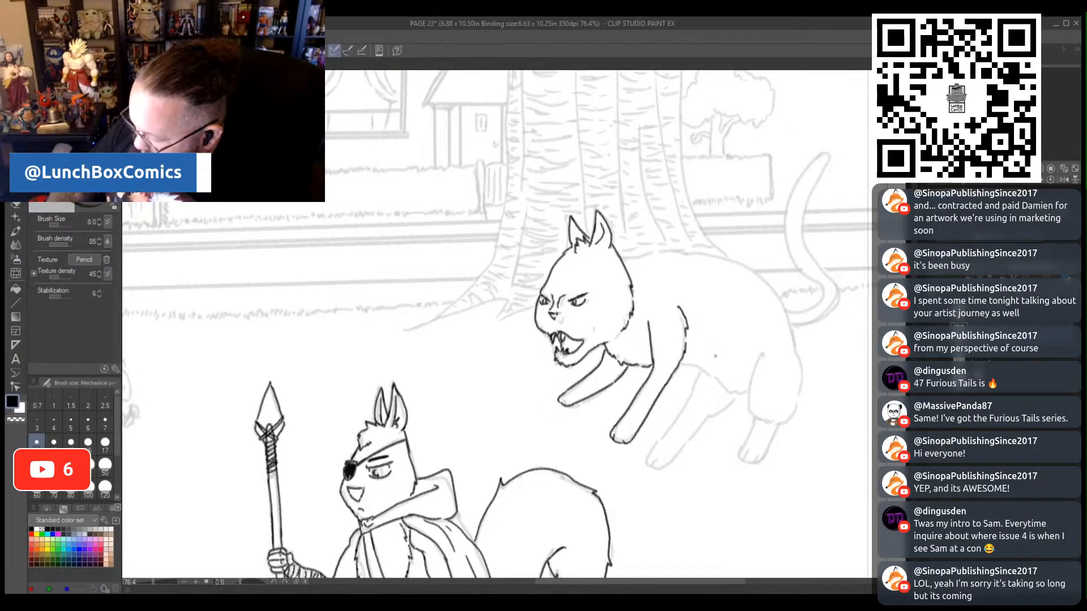
- Outline the cat's haunch, both hind legs and the belly line between the front and rear legs
mouse_move(761, 352)
mouse_down()
mouse_move(747, 409)
mouse_move(784, 424)
mouse_up()
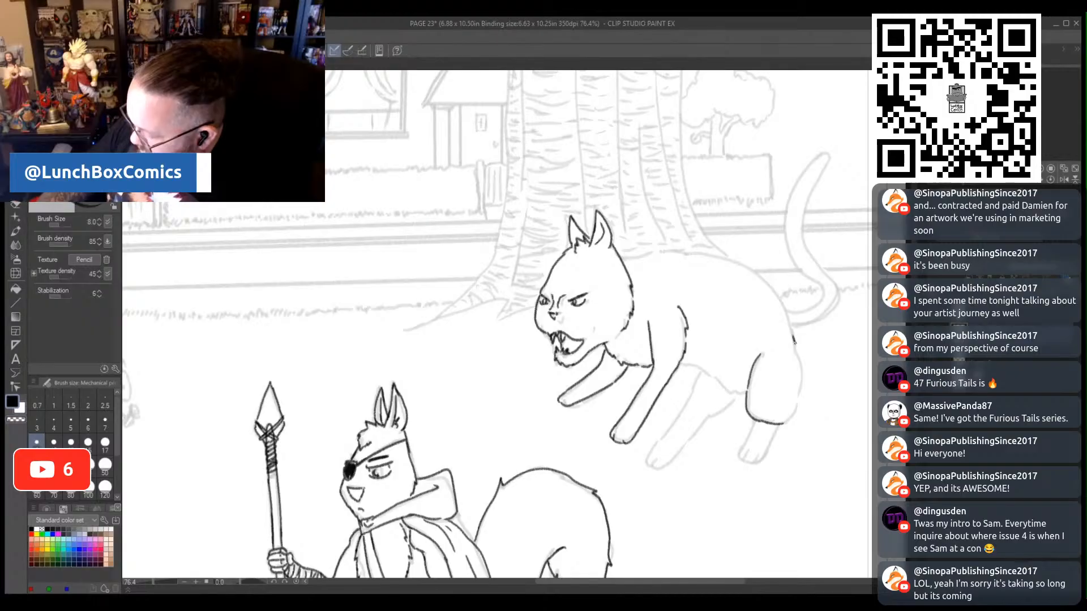
mouse_move(793, 341)
mouse_down()
mouse_move(801, 392)
mouse_move(748, 434)
mouse_move(741, 461)
mouse_move(761, 460)
mouse_move(778, 426)
mouse_move(743, 456)
mouse_up()
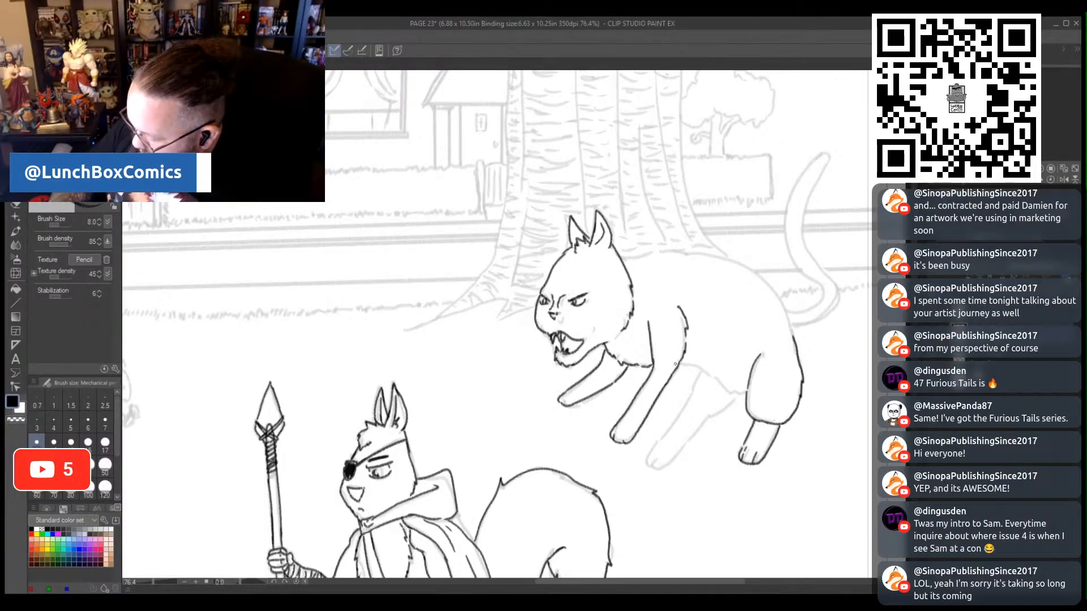
mouse_move(696, 369)
mouse_down()
mouse_move(732, 390)
mouse_move(690, 394)
mouse_move(653, 448)
mouse_move(673, 452)
mouse_move(707, 420)
mouse_up()
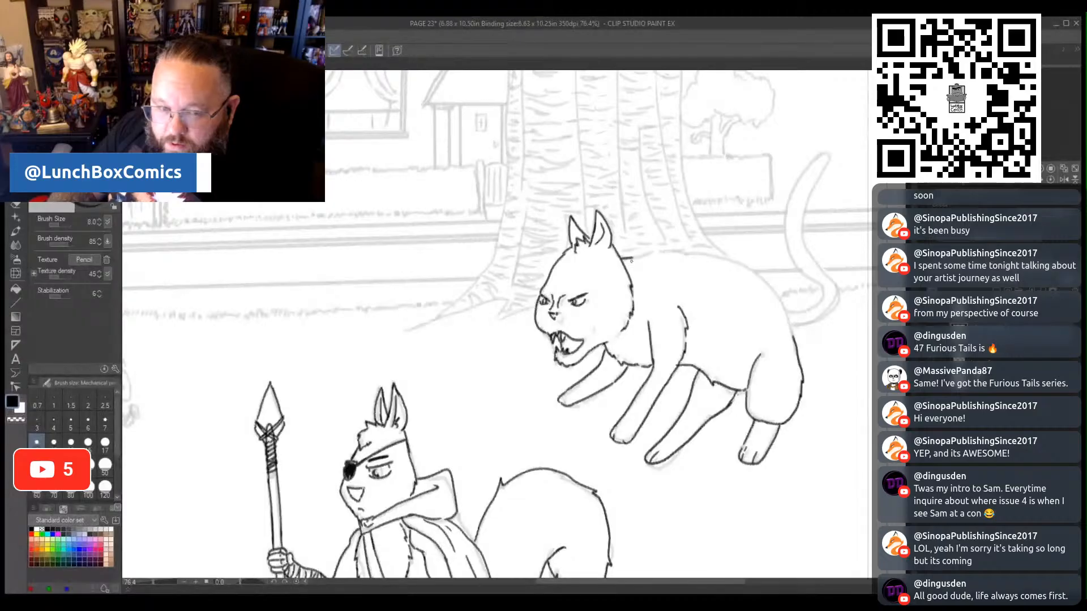
- Trace the cat's back with fur tufts along the shoulders down to the rump, and outline its curved raised tail
drag(625, 257, 651, 249)
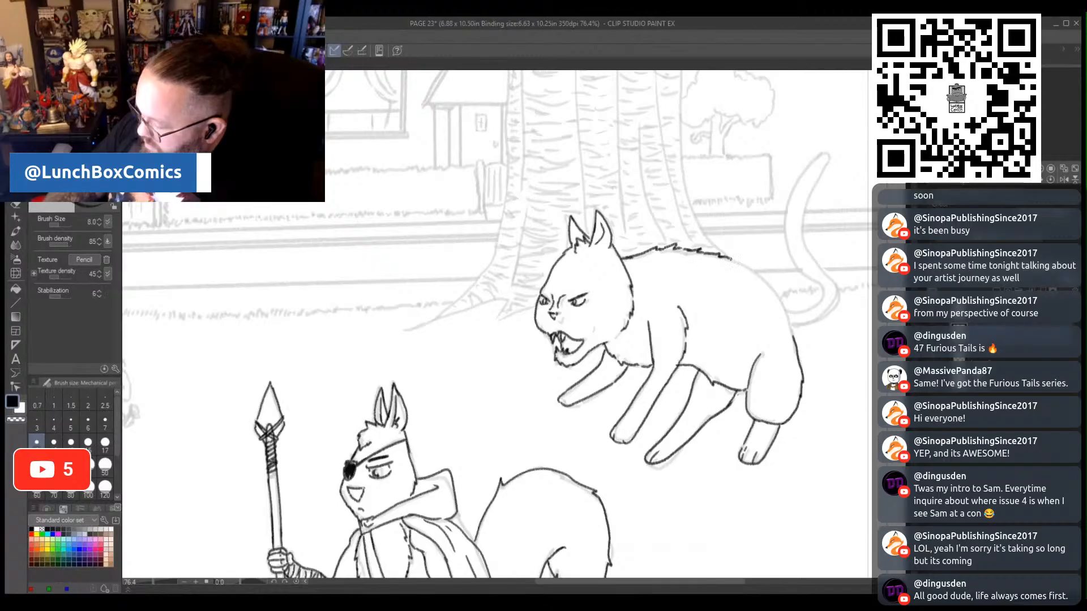
drag(756, 270, 781, 301)
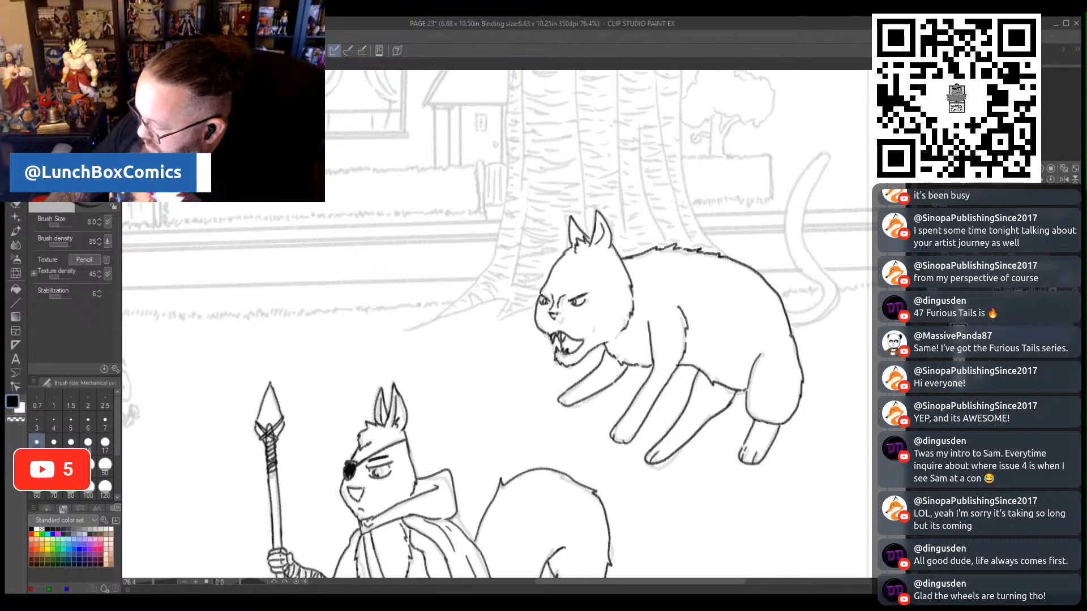
drag(664, 582, 712, 583)
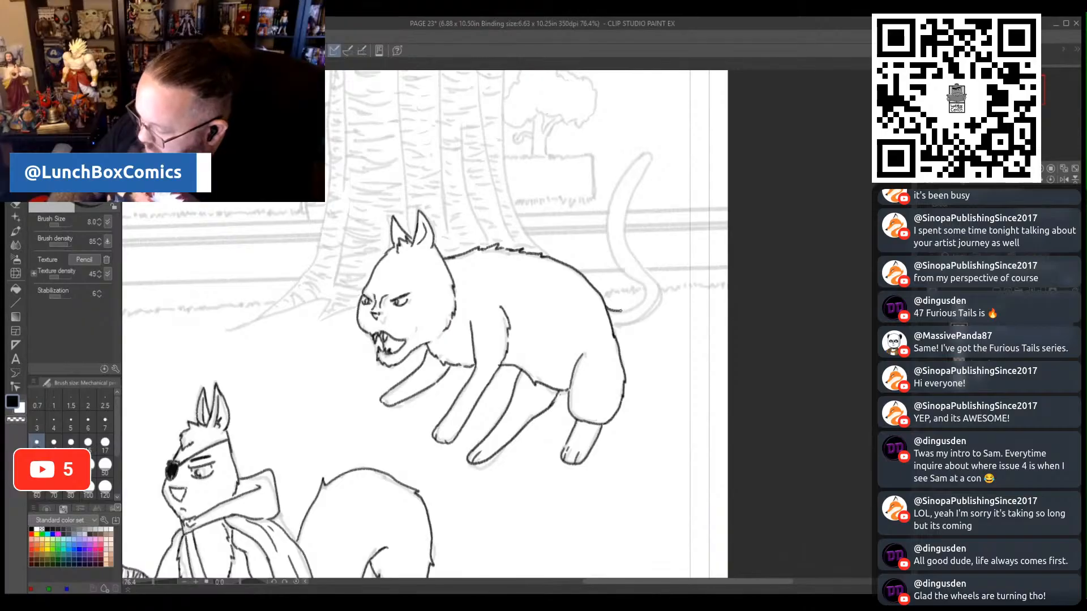
mouse_move(620, 311)
mouse_down()
mouse_move(645, 286)
mouse_move(618, 263)
mouse_move(607, 208)
mouse_move(622, 173)
mouse_move(649, 152)
mouse_move(625, 238)
mouse_move(663, 292)
mouse_move(626, 324)
mouse_up()
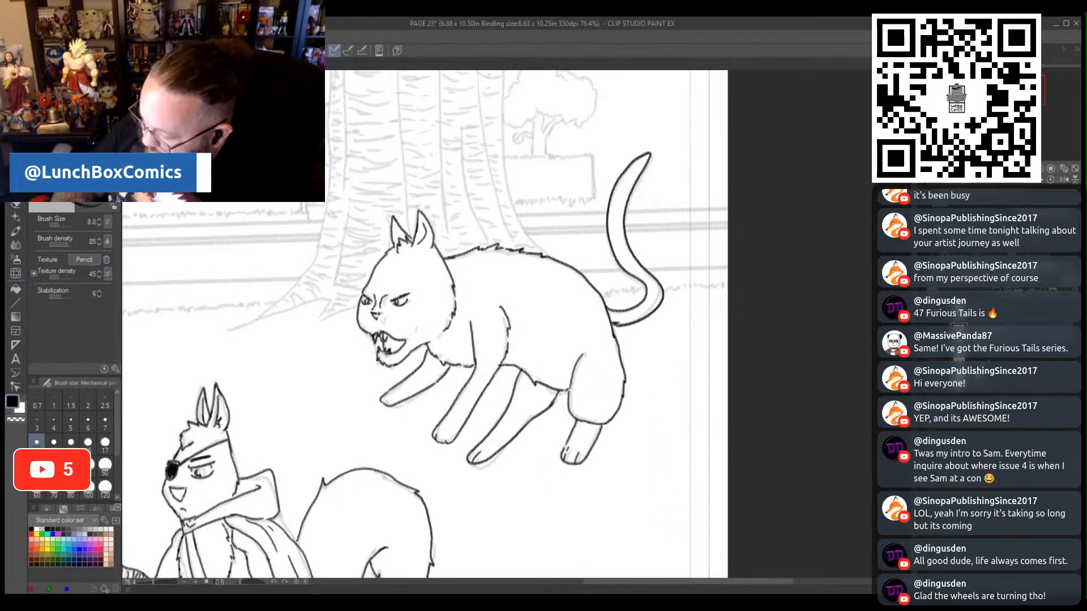
- Trace the small running squirrel's head, ears and eye, and its arm reaching backward to the sword
drag(698, 582, 533, 567)
scroll(635, 385, down, 3)
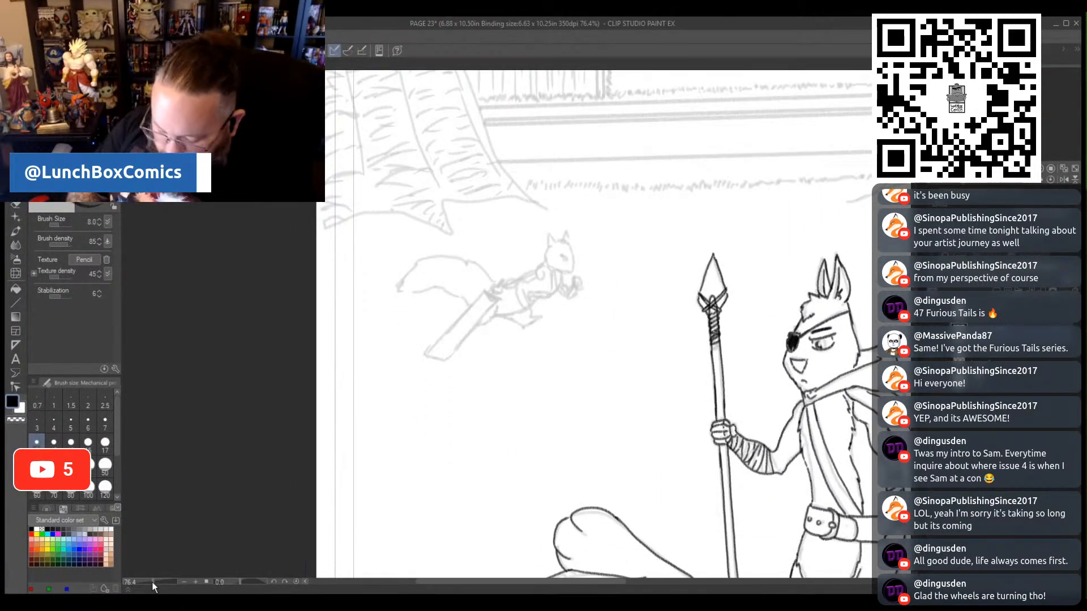
drag(153, 582, 155, 578)
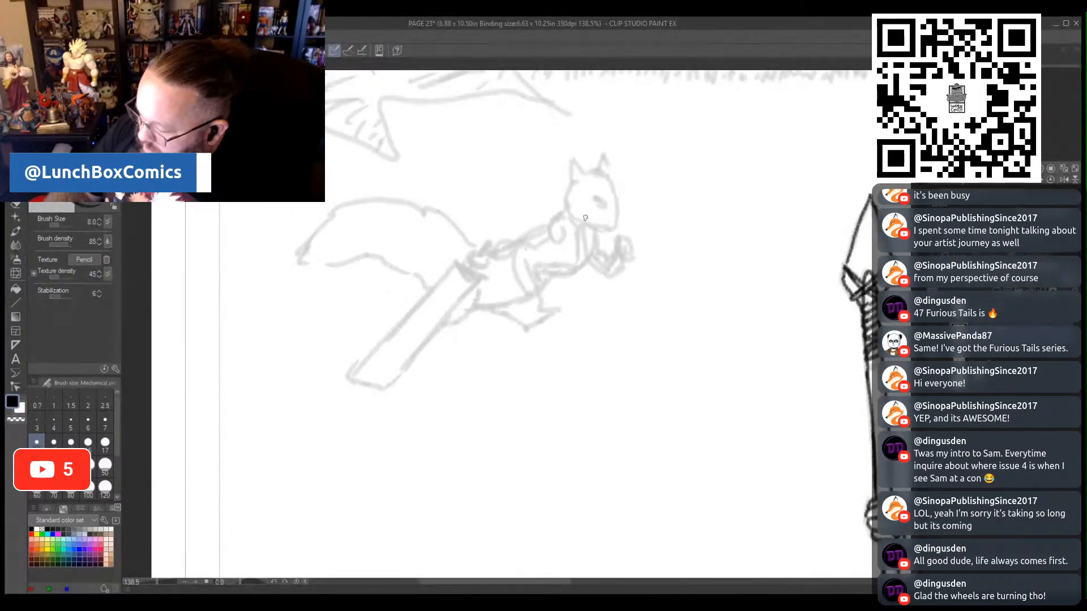
mouse_move(573, 182)
mouse_down()
mouse_move(565, 212)
mouse_move(592, 230)
mouse_up()
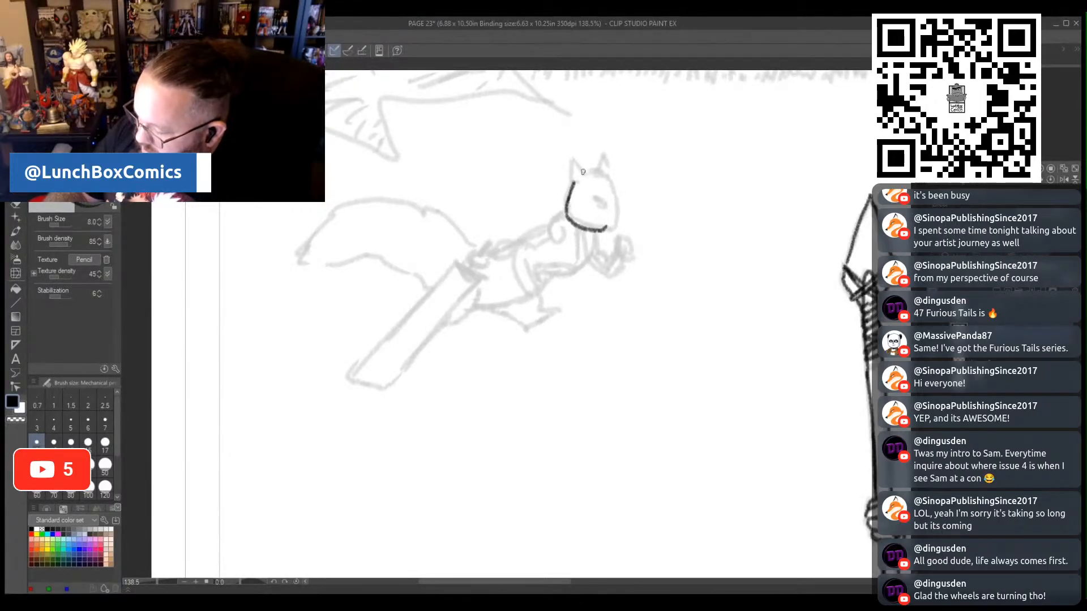
mouse_move(583, 172)
mouse_down()
mouse_move(575, 155)
mouse_move(588, 167)
mouse_move(592, 150)
mouse_move(617, 211)
mouse_move(610, 221)
mouse_move(600, 203)
mouse_move(507, 234)
mouse_move(486, 262)
mouse_move(567, 234)
mouse_up()
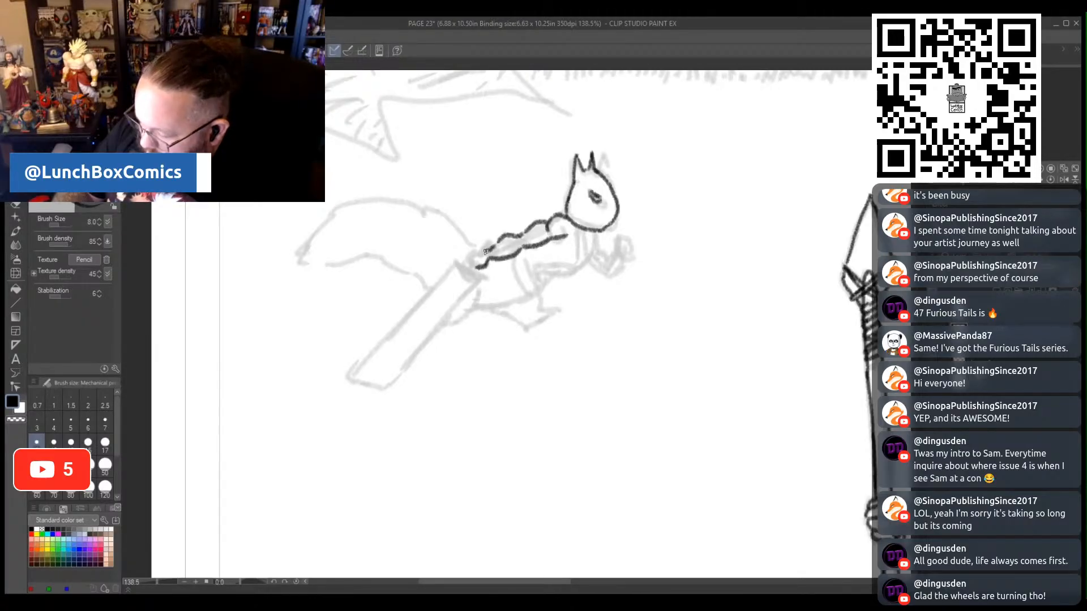
- Draw the small squirrel's trailing sword with its grip and broad blade, and trace the belt, torso and forward upper arm
mouse_move(488, 252)
mouse_down()
mouse_move(467, 260)
mouse_move(480, 264)
mouse_move(487, 238)
mouse_move(467, 267)
mouse_move(481, 279)
mouse_move(457, 266)
mouse_move(473, 289)
mouse_move(384, 389)
mouse_move(358, 381)
mouse_move(357, 366)
mouse_move(465, 249)
mouse_move(542, 287)
mouse_move(521, 295)
mouse_move(544, 287)
mouse_up()
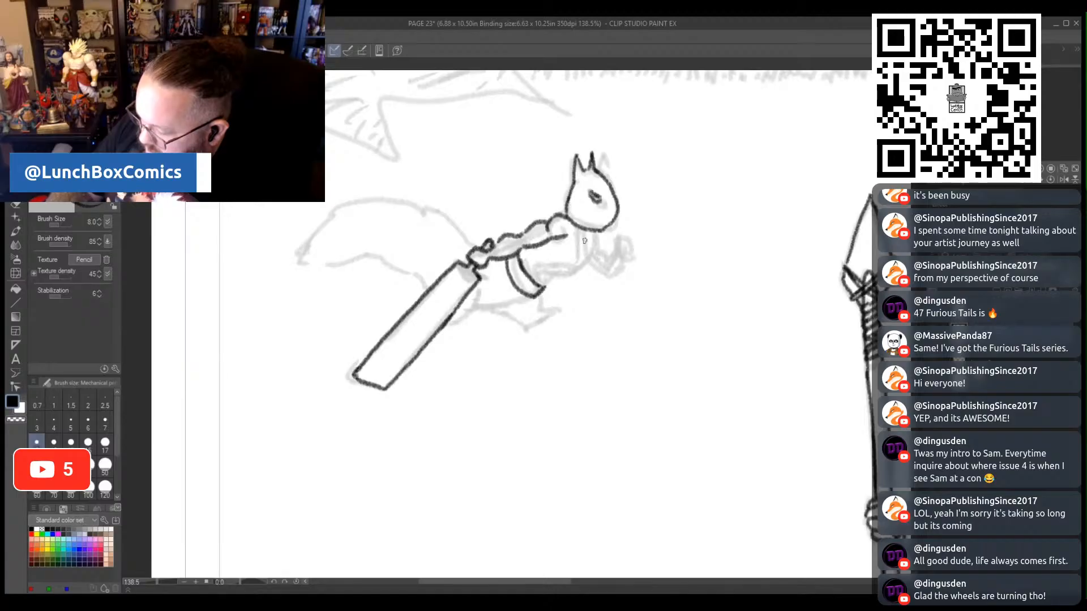
mouse_move(573, 225)
mouse_down()
mouse_move(571, 274)
mouse_move(577, 259)
mouse_move(522, 268)
mouse_move(571, 271)
mouse_up()
mouse_move(597, 232)
mouse_down()
mouse_move(577, 262)
mouse_move(569, 235)
mouse_move(526, 259)
mouse_up()
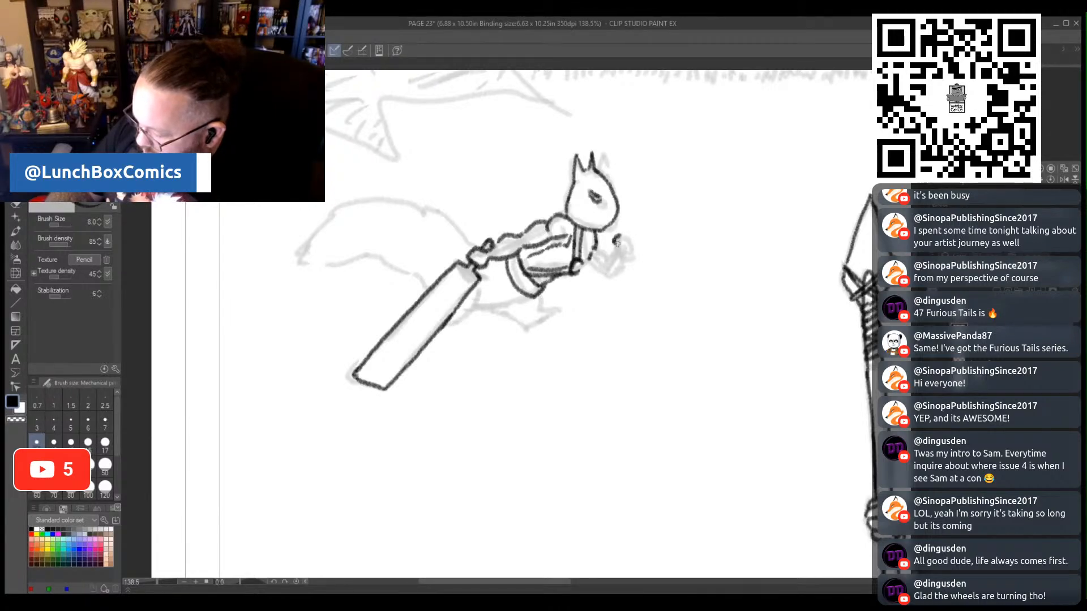
- Trace the small squirrel's raised front forearm and fist, and its bent running legs and feet
mouse_move(617, 243)
mouse_down()
mouse_move(625, 232)
mouse_move(632, 251)
mouse_move(617, 256)
mouse_up()
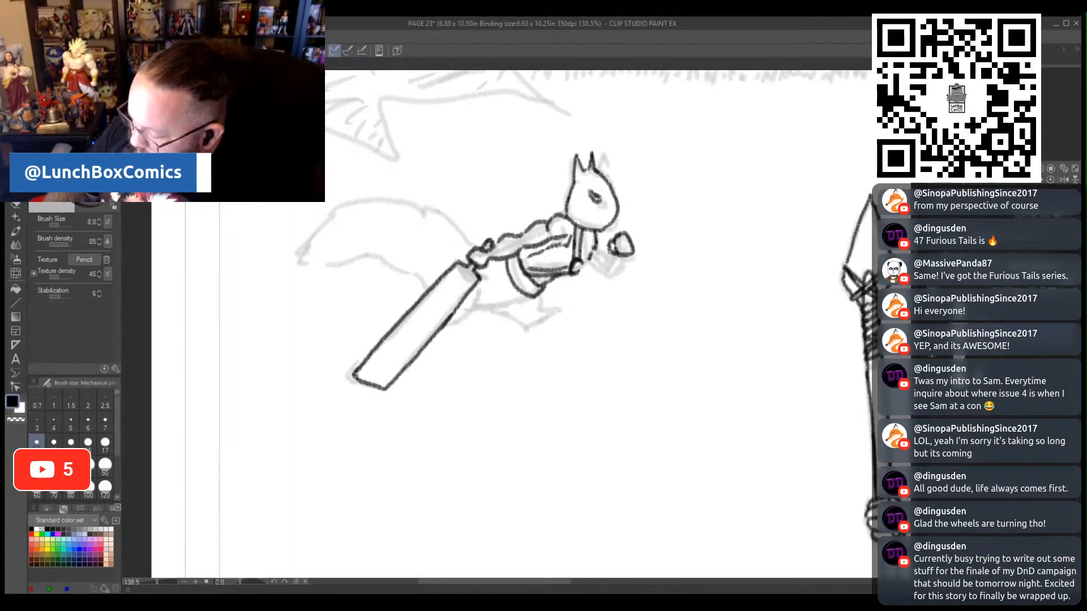
mouse_move(610, 251)
mouse_down()
mouse_move(605, 266)
mouse_move(619, 269)
mouse_move(602, 275)
mouse_move(604, 255)
mouse_move(579, 267)
mouse_move(603, 272)
mouse_up()
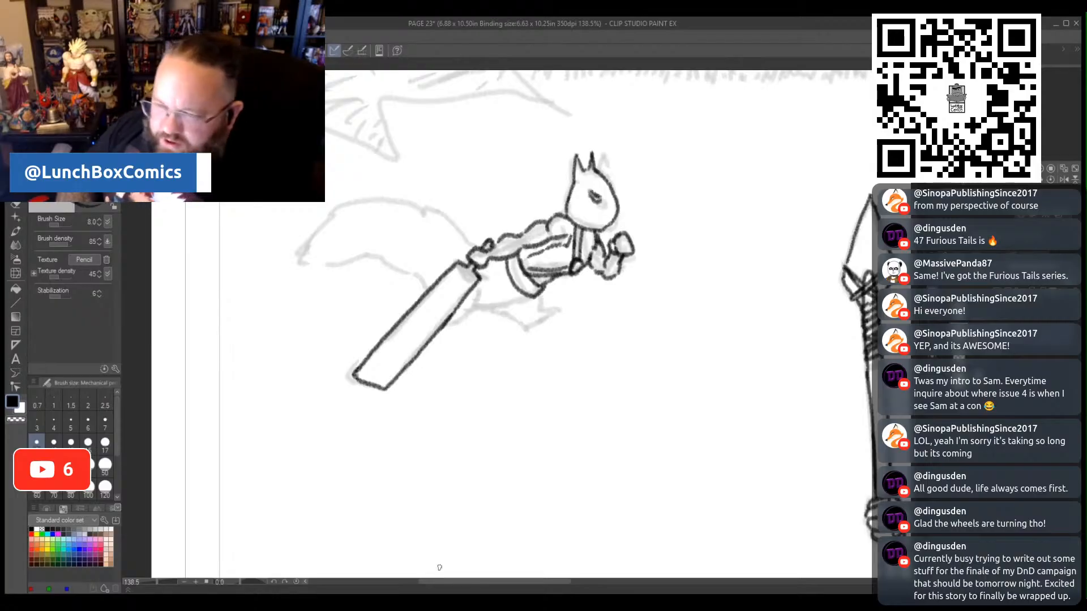
mouse_move(447, 321)
mouse_down()
mouse_move(475, 313)
mouse_move(491, 293)
mouse_move(505, 306)
mouse_move(532, 291)
mouse_move(515, 308)
mouse_move(521, 328)
mouse_move(557, 309)
mouse_move(535, 311)
mouse_move(541, 293)
mouse_up()
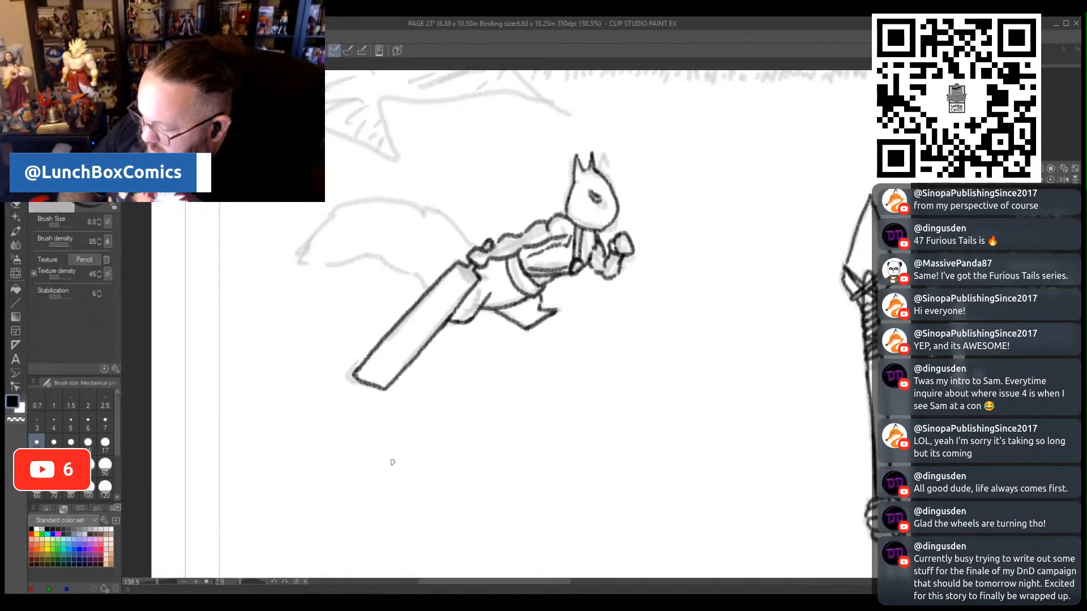
- Trace the small squirrel's bushy tail along both edges to its pointed tip, adding small fur tufts
mouse_move(483, 247)
mouse_down()
mouse_move(431, 205)
mouse_move(372, 198)
mouse_move(335, 209)
mouse_move(293, 247)
mouse_up()
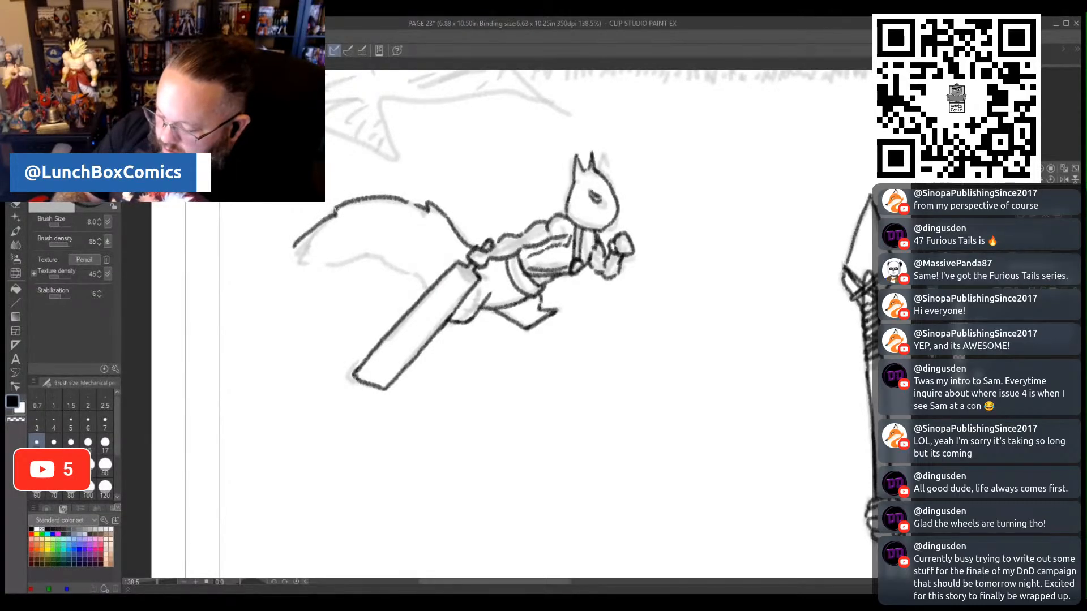
mouse_move(336, 210)
mouse_down()
mouse_move(285, 251)
mouse_move(344, 258)
mouse_up()
drag(444, 282, 343, 258)
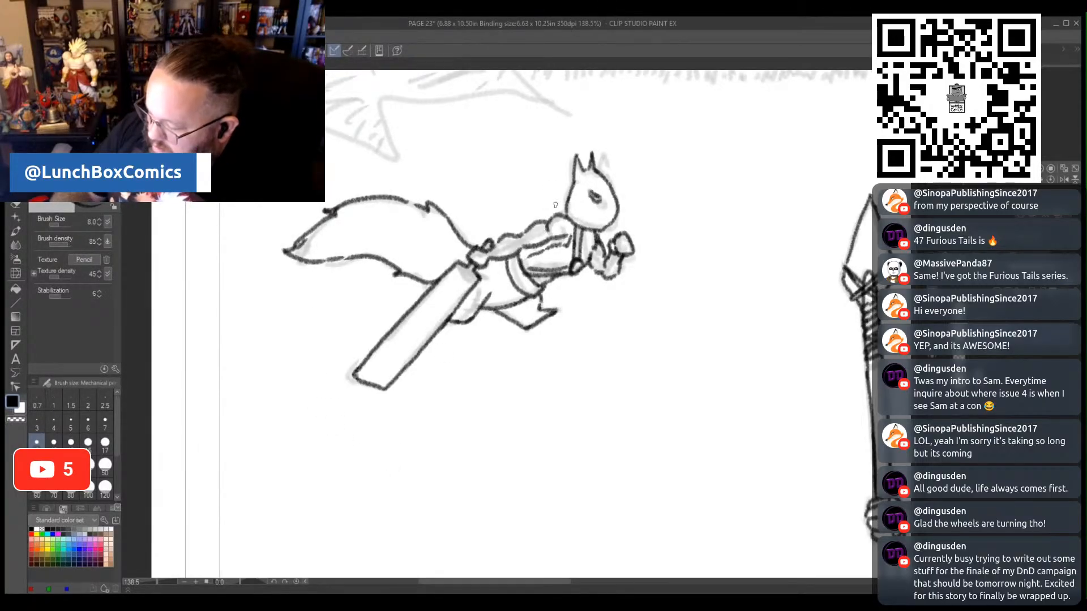
- Draw dark hatched hair streaming back from the small squirrel's head above its shoulder and arm
mouse_move(544, 199)
mouse_down()
mouse_move(557, 201)
mouse_move(509, 235)
mouse_move(551, 200)
mouse_move(564, 207)
mouse_up()
mouse_move(513, 234)
mouse_down()
mouse_move(546, 207)
mouse_move(561, 214)
mouse_up()
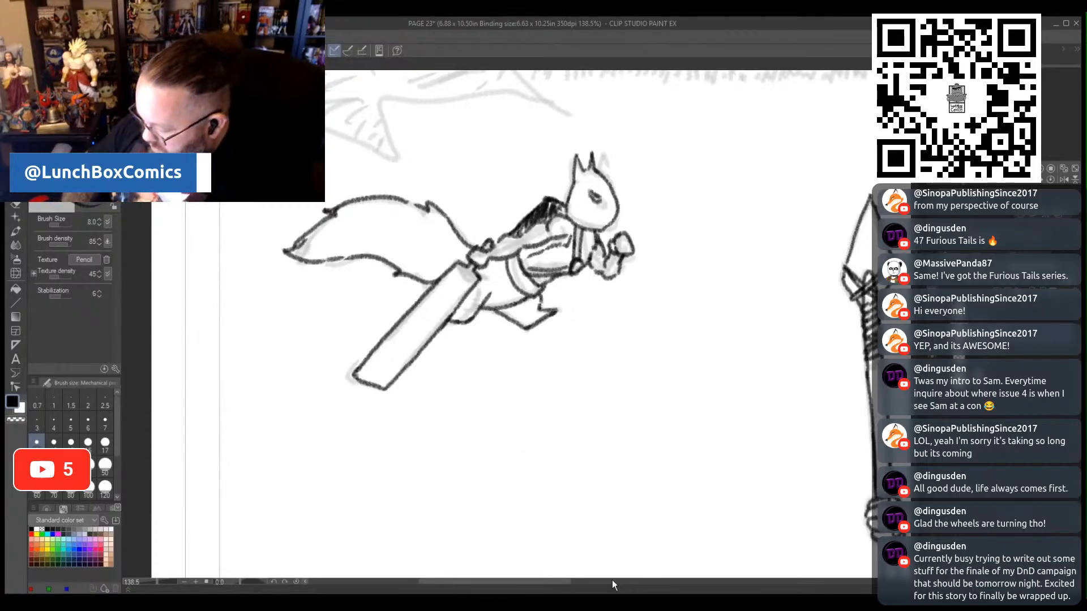
drag(557, 583, 650, 573)
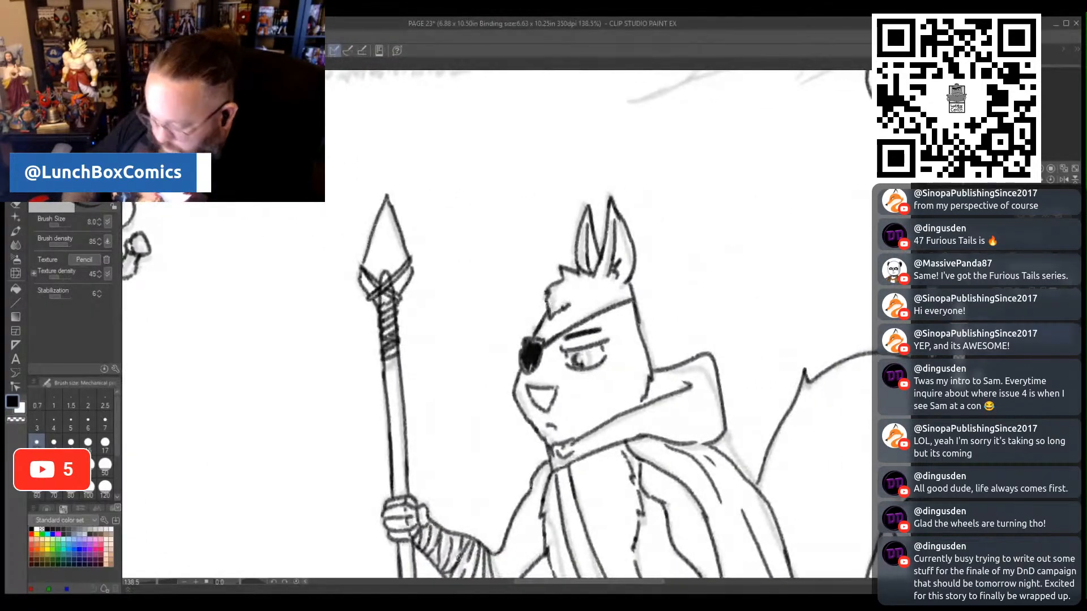
drag(161, 581, 150, 584)
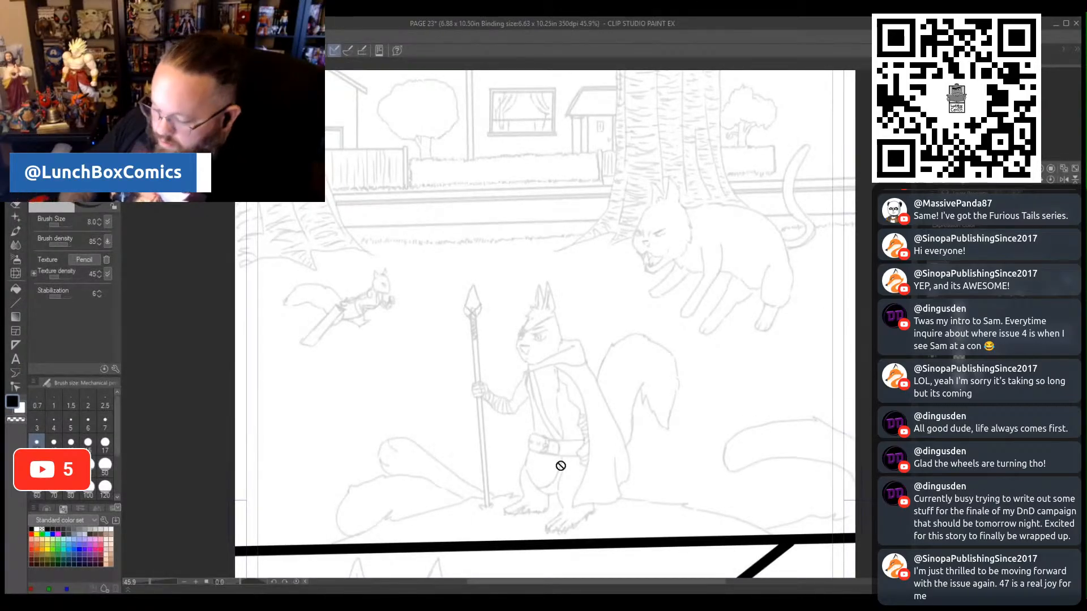
- Clear the rough sketch of the small squirrel and the leaping cat, and turn the traced line art back on
key(m)
mouse_move(399, 332)
mouse_down()
mouse_move(317, 364)
mouse_move(270, 324)
mouse_move(341, 267)
mouse_move(403, 256)
mouse_move(403, 324)
mouse_up()
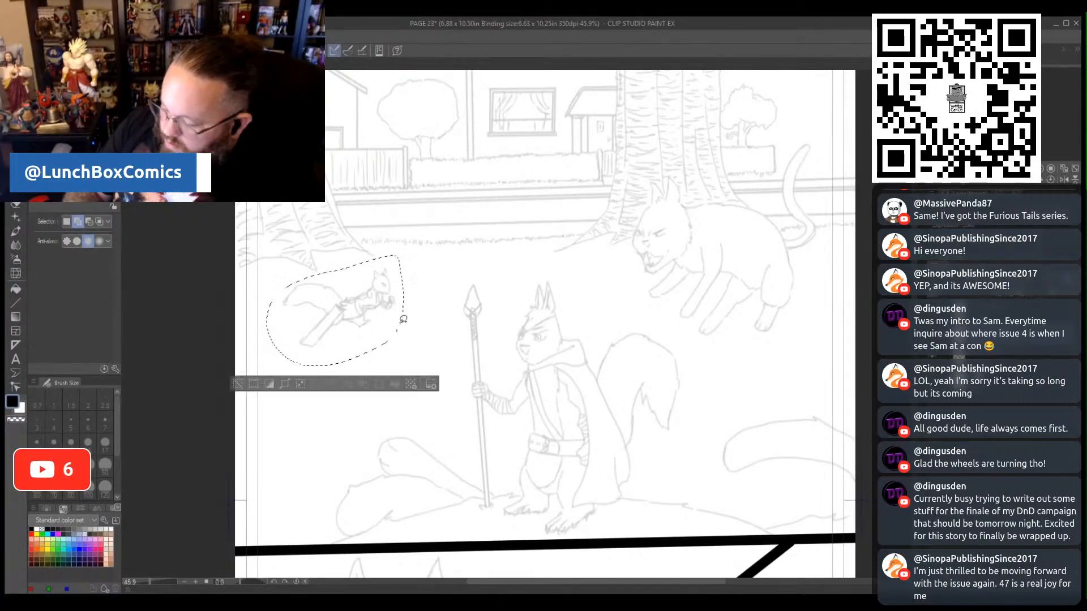
mouse_move(627, 253)
mouse_down()
mouse_move(651, 182)
mouse_move(673, 183)
mouse_move(684, 204)
mouse_move(767, 207)
mouse_up()
mouse_move(765, 210)
mouse_down()
mouse_move(806, 226)
mouse_move(783, 177)
mouse_move(800, 143)
mouse_move(820, 142)
mouse_move(794, 179)
mouse_move(820, 252)
mouse_move(799, 320)
mouse_move(694, 347)
mouse_move(644, 297)
mouse_move(628, 253)
mouse_up()
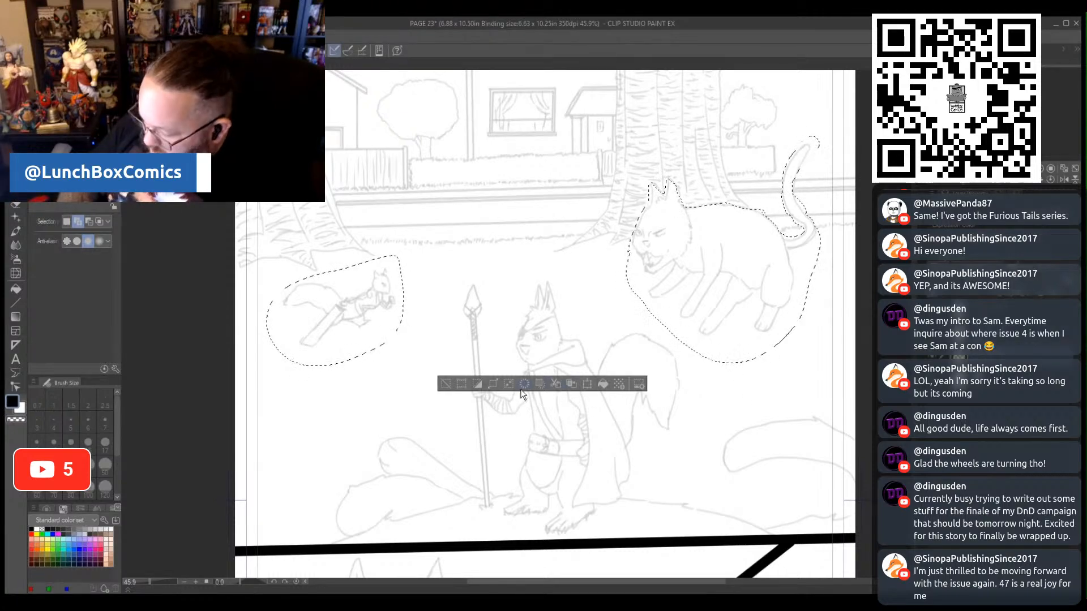
click(524, 385)
click(446, 385)
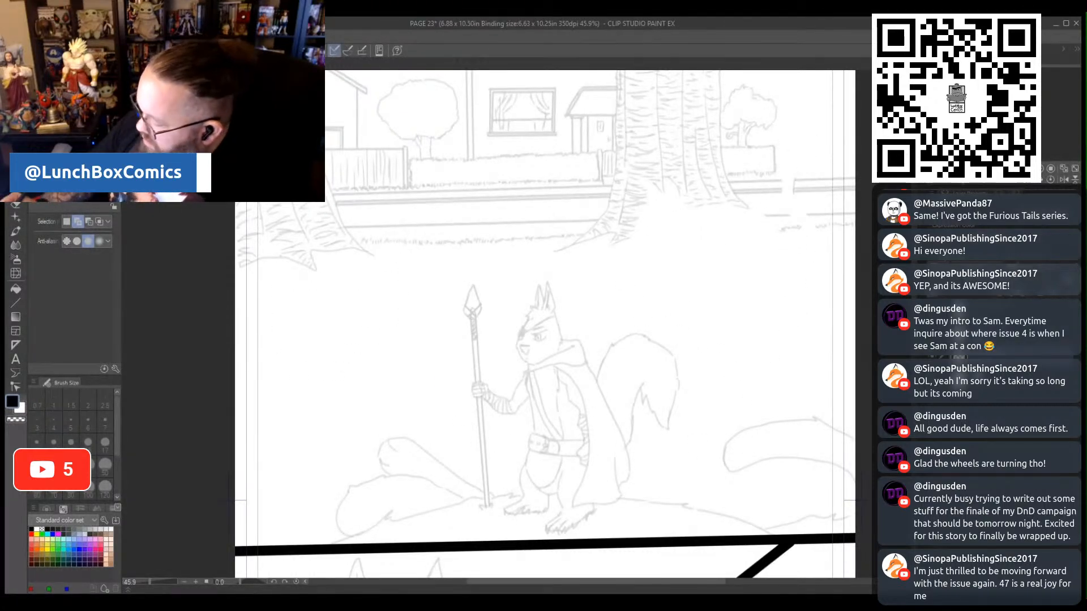
click(877, 378)
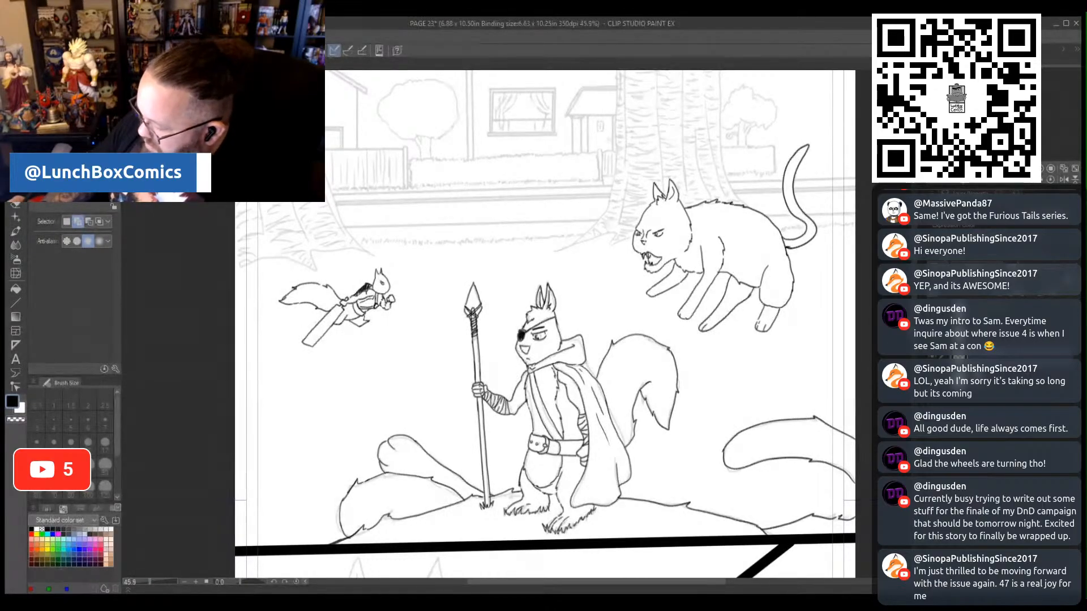
- Clear the rough sketch under the spear-carrying squirrel and the mounds around it, leaving no active selection
scroll(545, 323, down, 3)
mouse_move(853, 422)
mouse_down()
mouse_move(312, 430)
mouse_move(371, 296)
mouse_move(464, 149)
mouse_move(593, 172)
mouse_move(711, 238)
mouse_move(864, 300)
mouse_move(868, 414)
mouse_move(857, 422)
mouse_up()
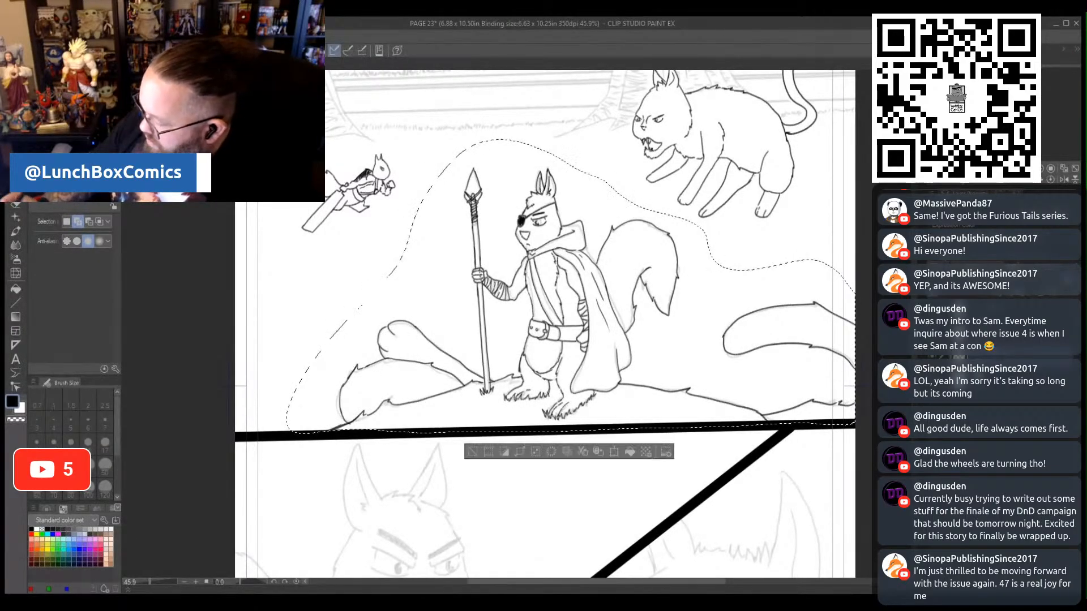
click(547, 453)
key(ctrl+d)
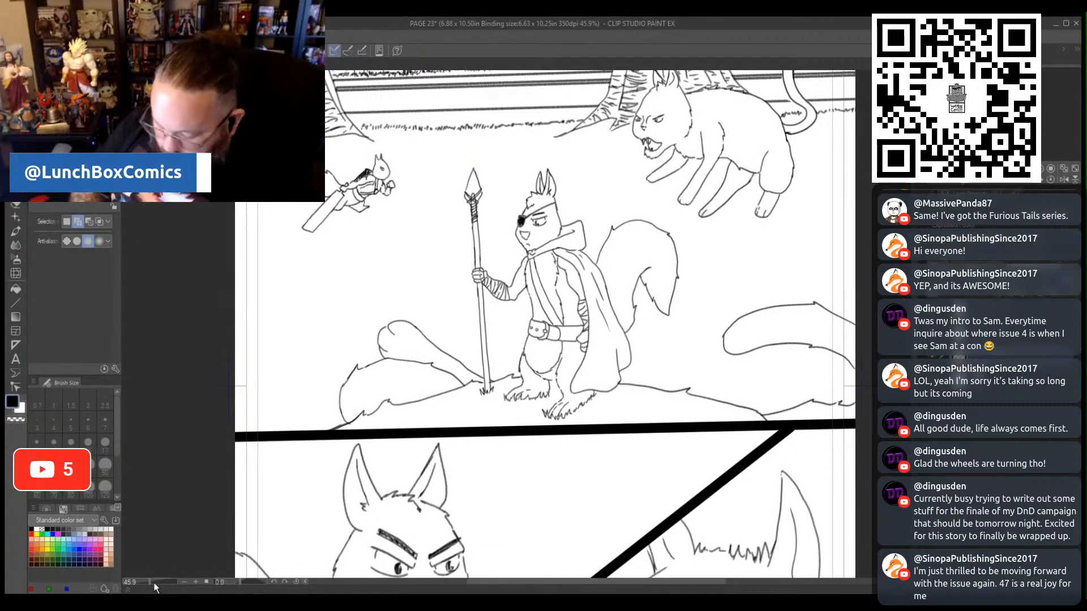
drag(154, 583, 147, 582)
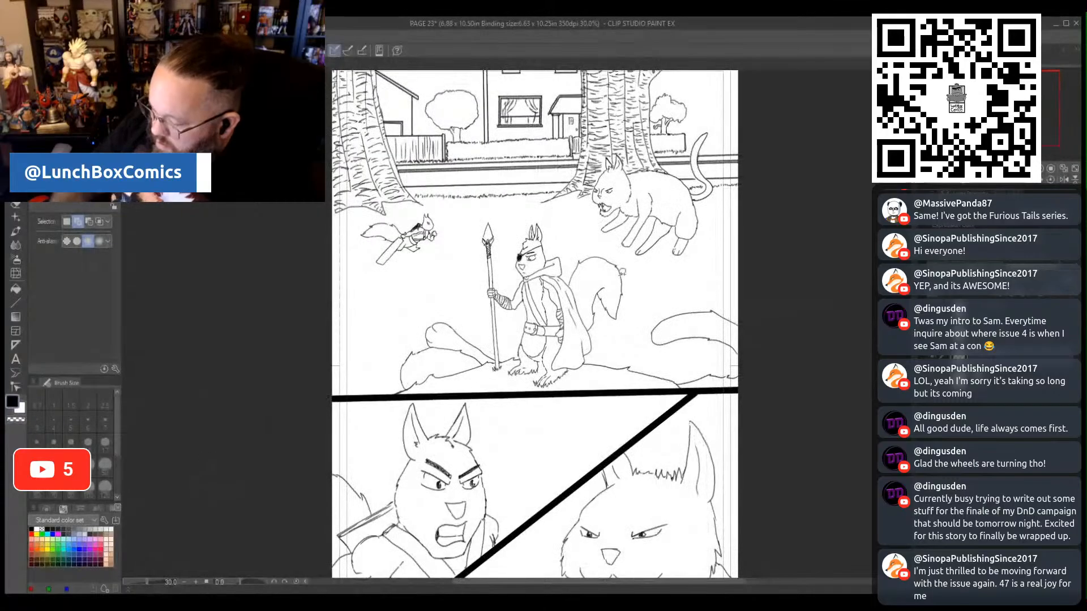
drag(919, 295, 919, 258)
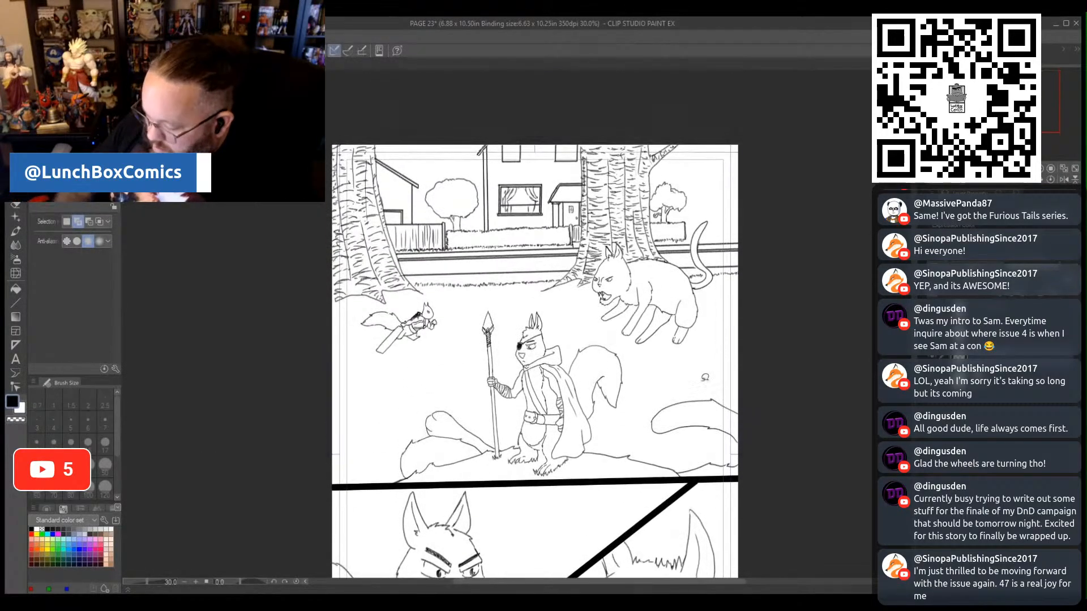
mouse_move(329, 484)
mouse_down()
mouse_move(758, 469)
mouse_move(789, 390)
mouse_move(762, 140)
mouse_move(652, 79)
mouse_move(395, 122)
mouse_move(294, 311)
mouse_move(314, 465)
mouse_move(329, 487)
mouse_up()
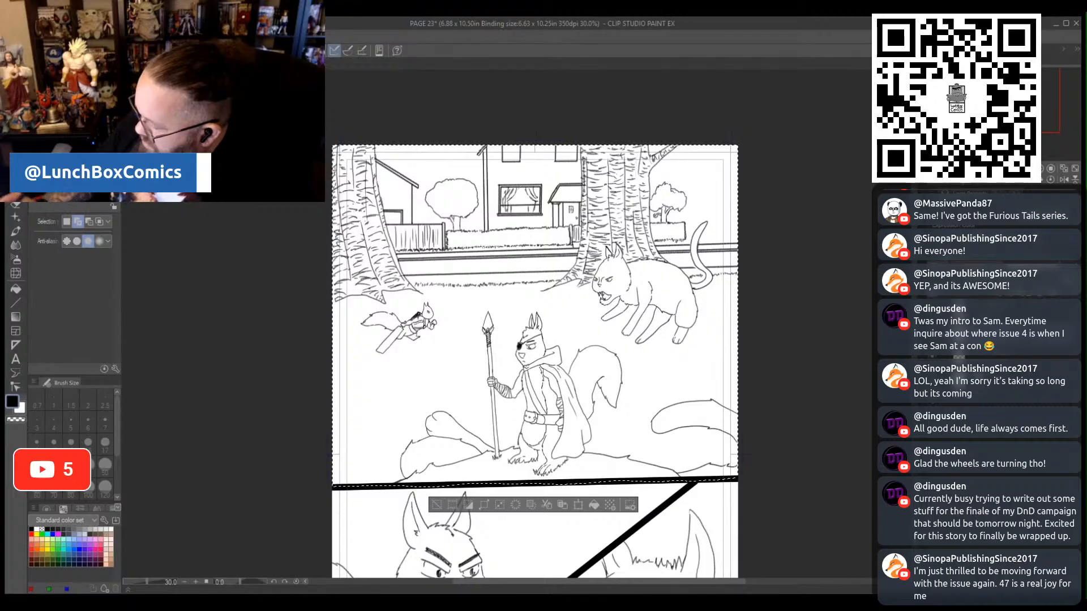
key(Delete)
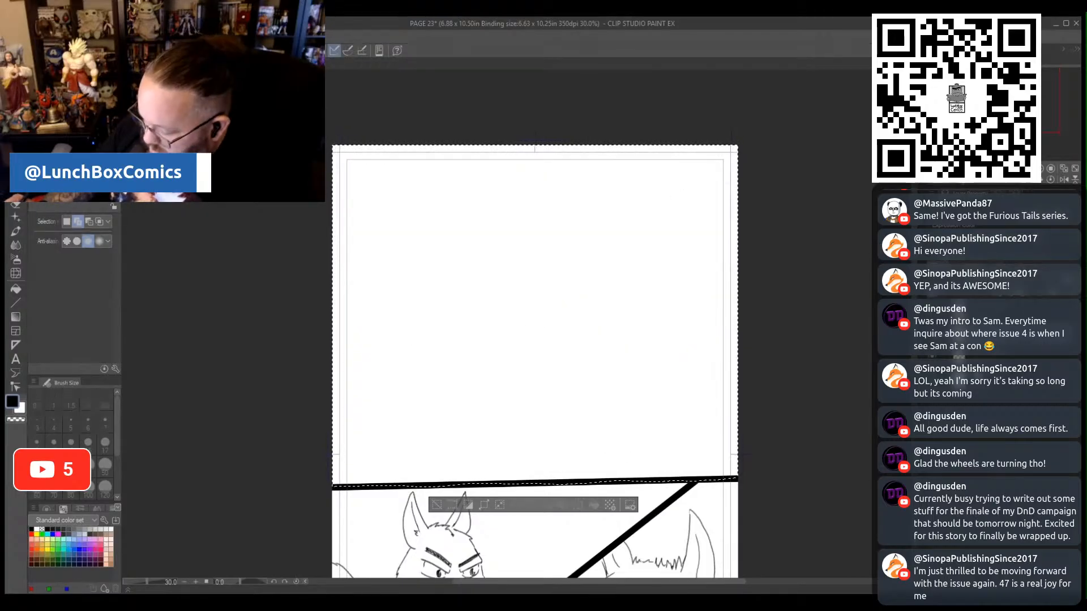
key(ctrl+z)
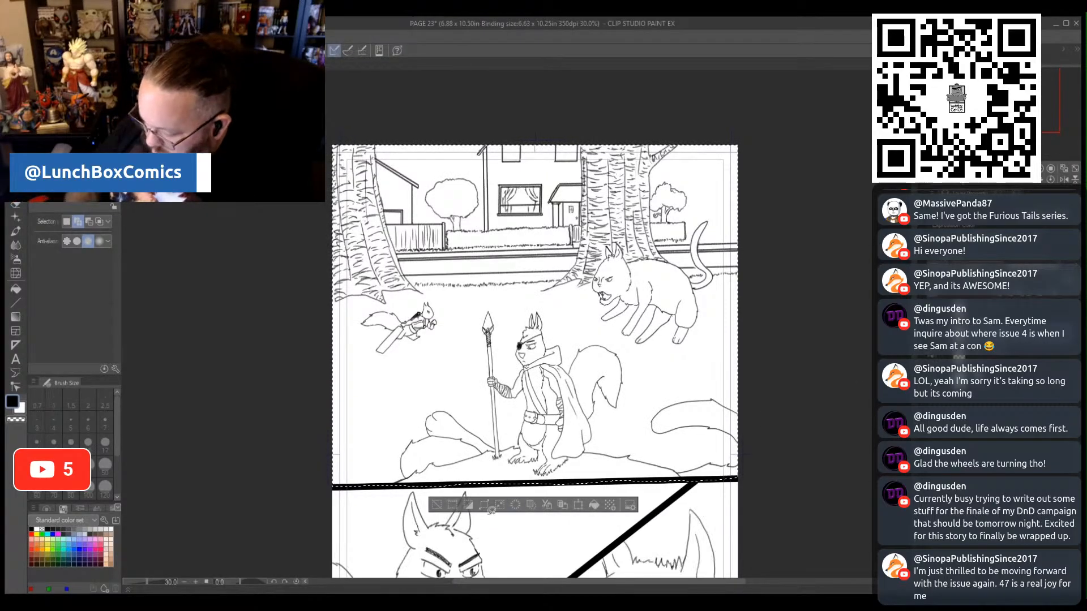
key(ctrl+d)
- Fade the rough sketches in the two bottom panels to faint tracing guides, keeping the top panel's line art dark
click(1013, 358)
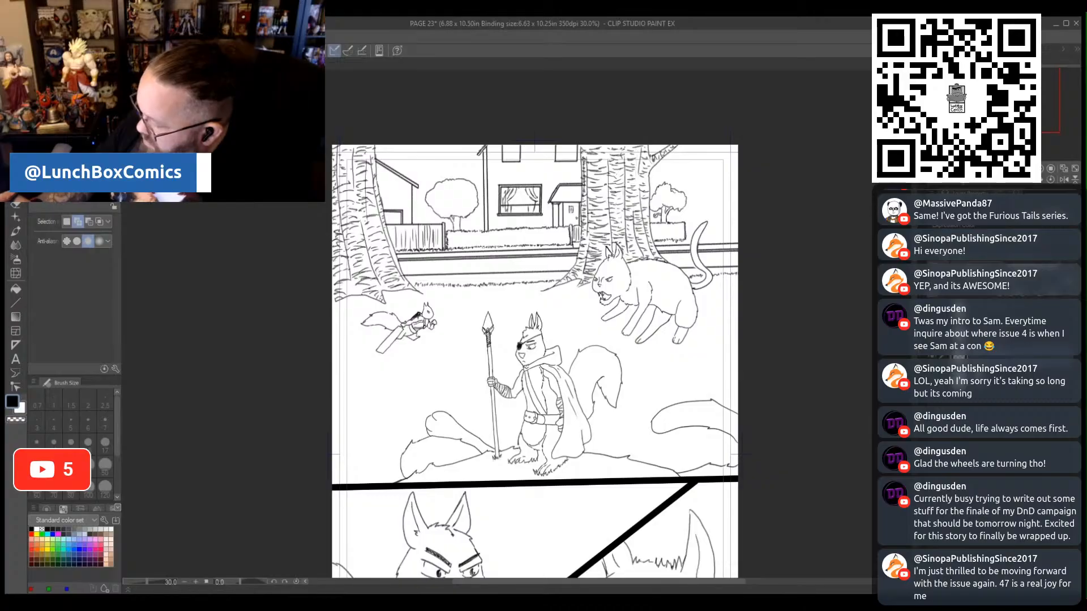
key(Delete)
scroll(534, 322, down, 10)
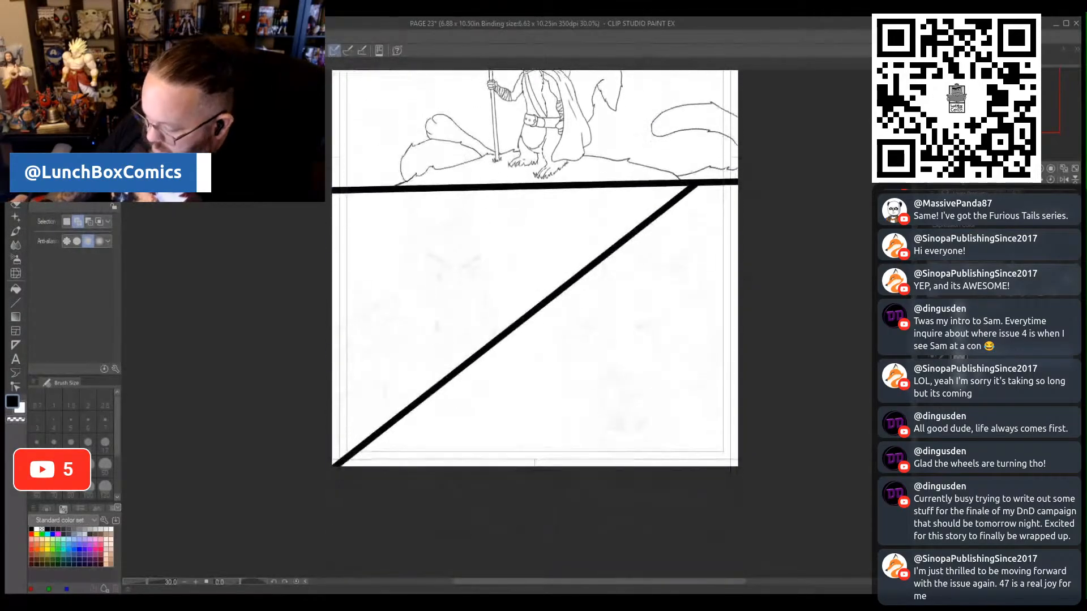
scroll(534, 323, up, 1)
scroll(535, 322, up, 1)
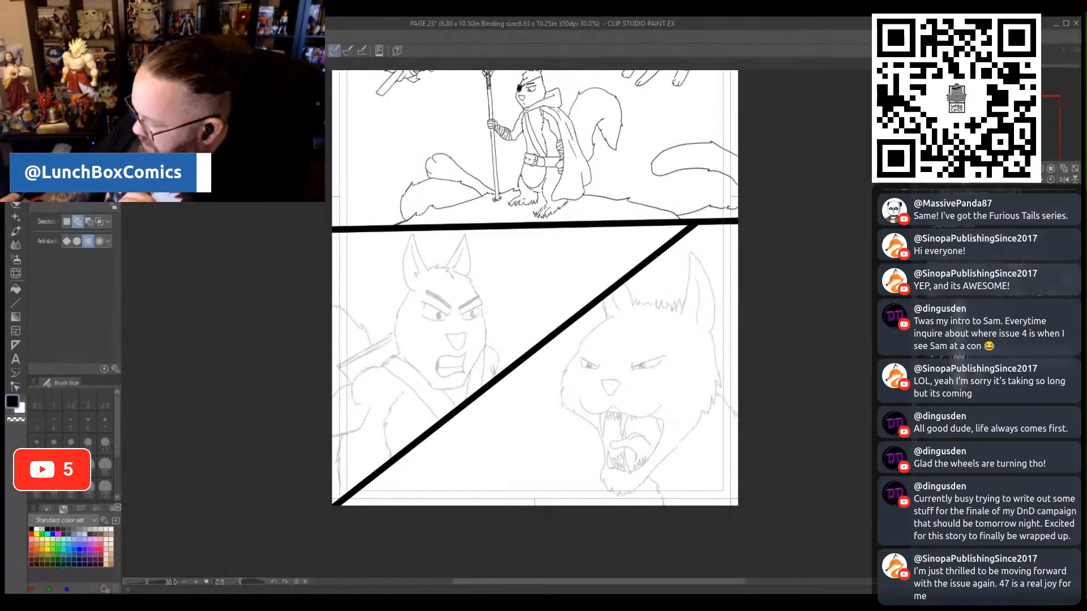
- In the bottom-left panel, trace in pencil the squirrel's eye nearer the diagonal border, with its dark pupil and the slanted brow above
drag(147, 582, 149, 589)
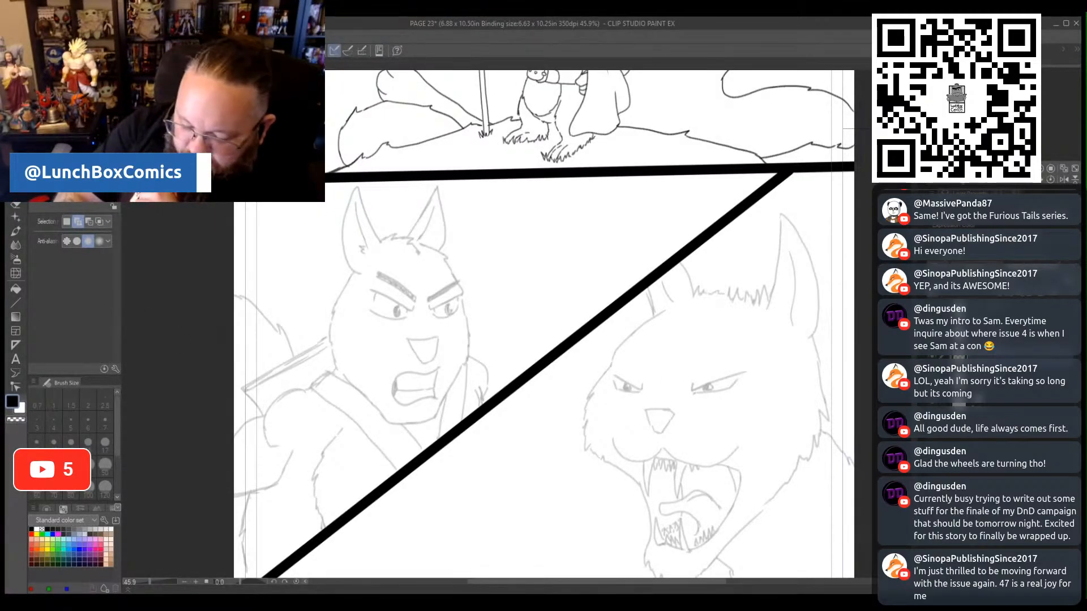
key(p)
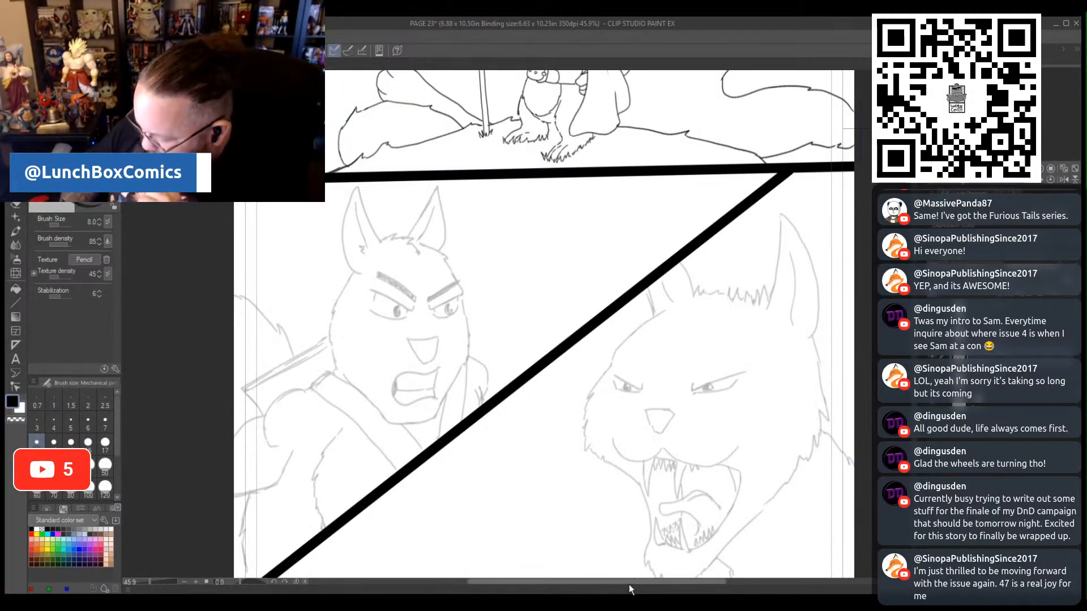
drag(630, 584, 595, 586)
drag(149, 583, 152, 584)
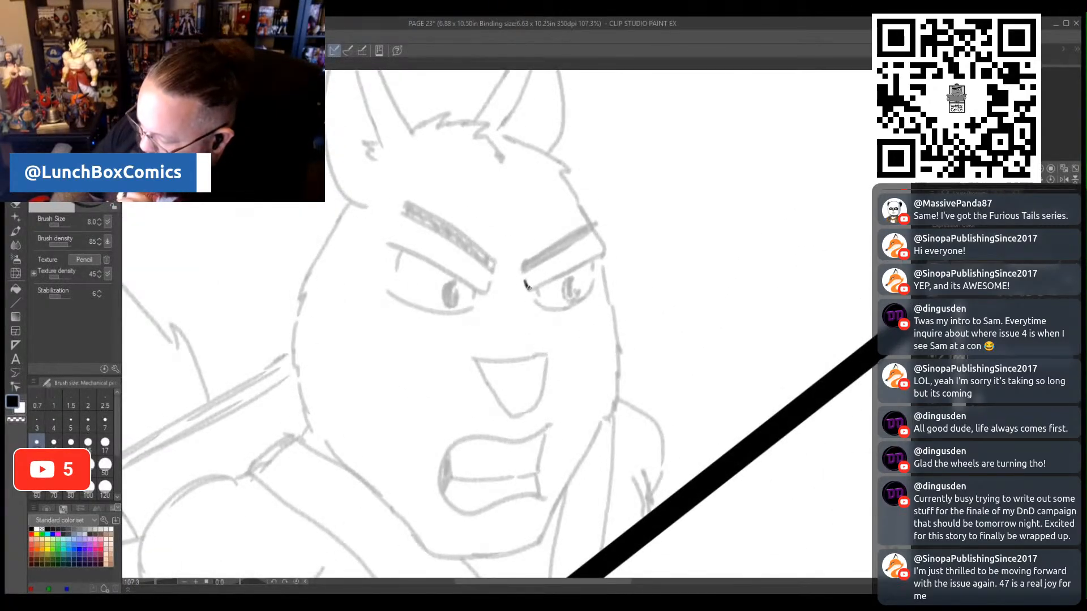
drag(537, 286, 594, 257)
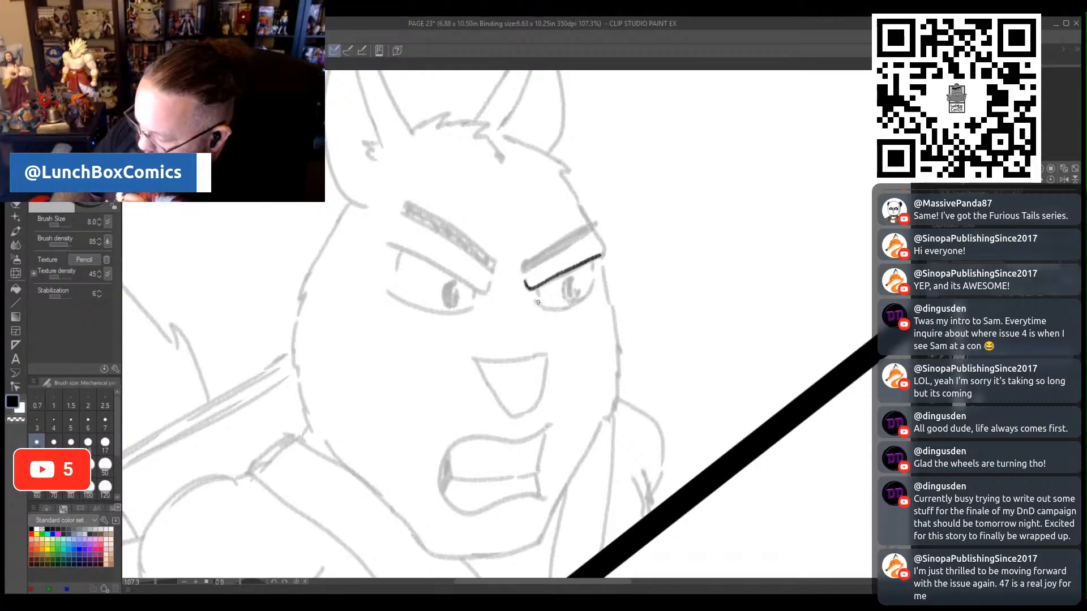
drag(566, 306, 593, 282)
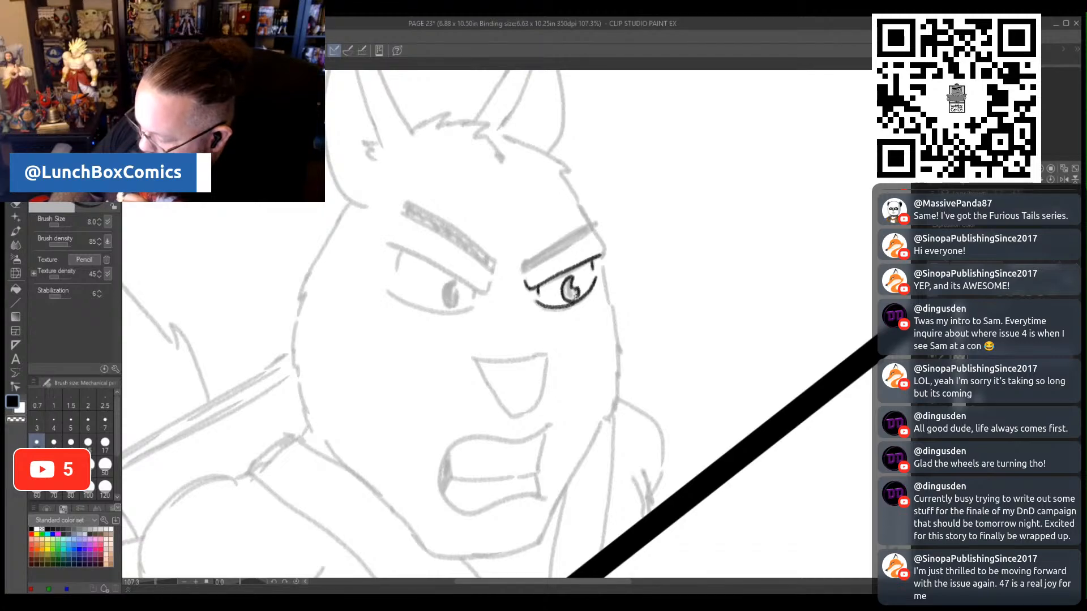
mouse_move(567, 277)
mouse_down()
mouse_move(570, 299)
mouse_move(586, 235)
mouse_move(601, 222)
mouse_up()
drag(521, 258, 596, 214)
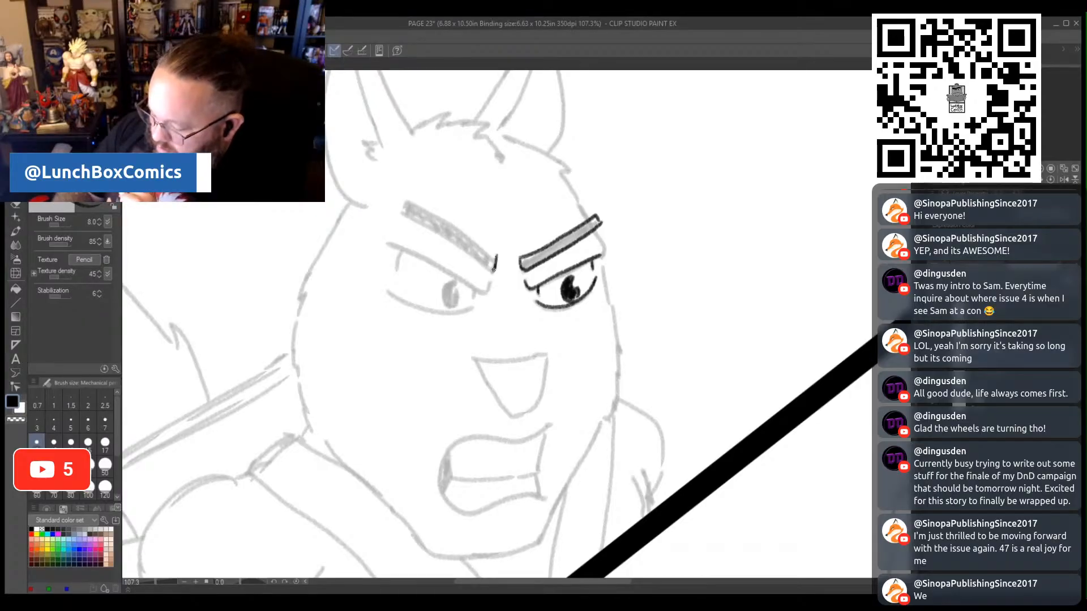
- Outline the angry squirrel's other thick brow and trace the eye below it with a dark pupil and both lids
mouse_move(495, 269)
mouse_down()
mouse_move(399, 211)
mouse_move(405, 199)
mouse_move(487, 252)
mouse_up()
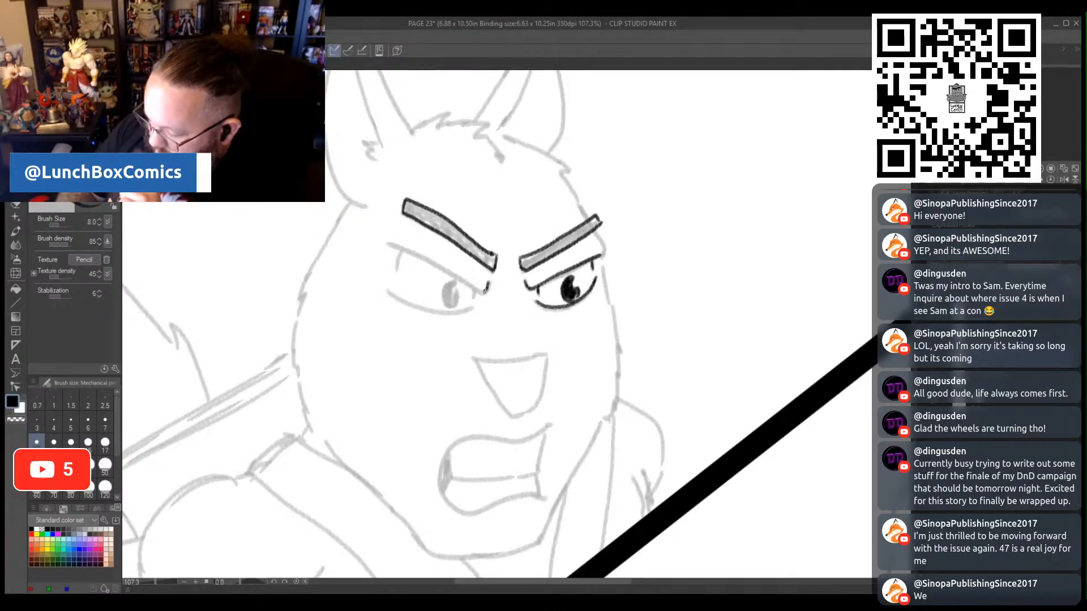
drag(485, 291, 388, 245)
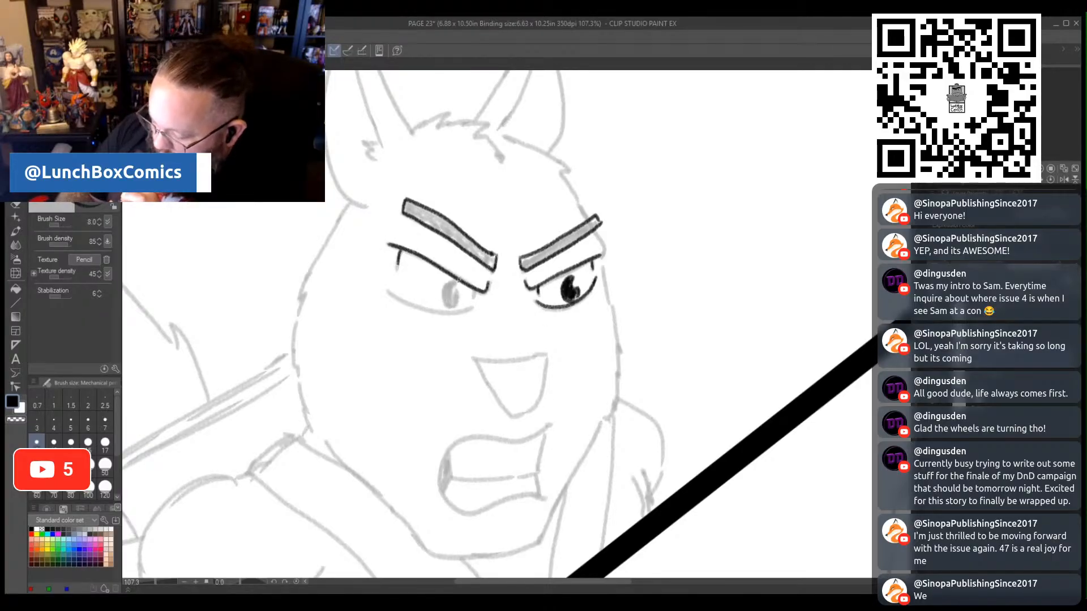
drag(449, 289, 445, 290)
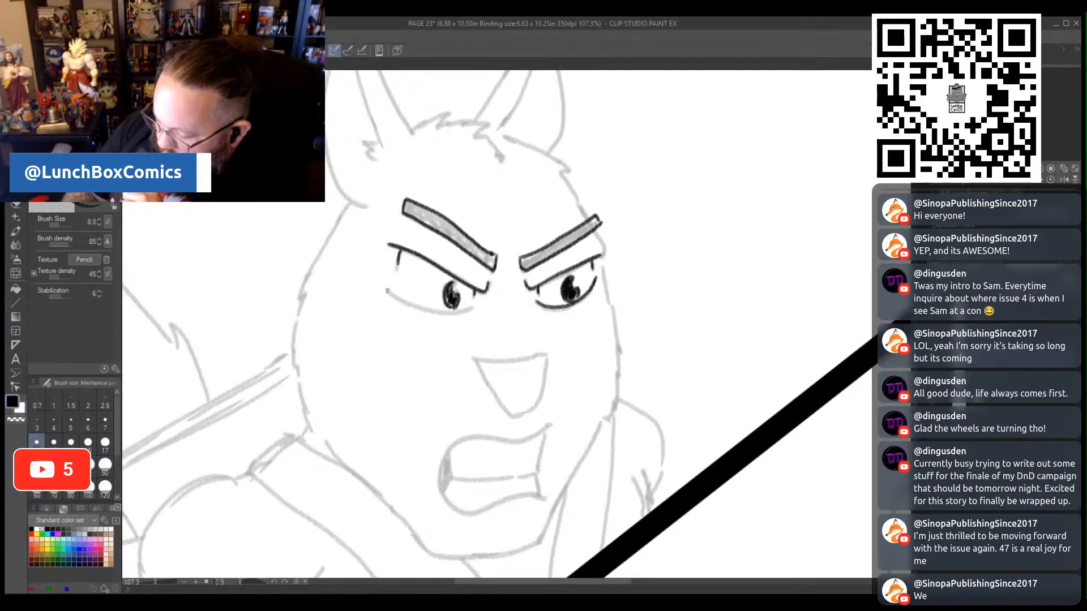
drag(387, 291, 457, 312)
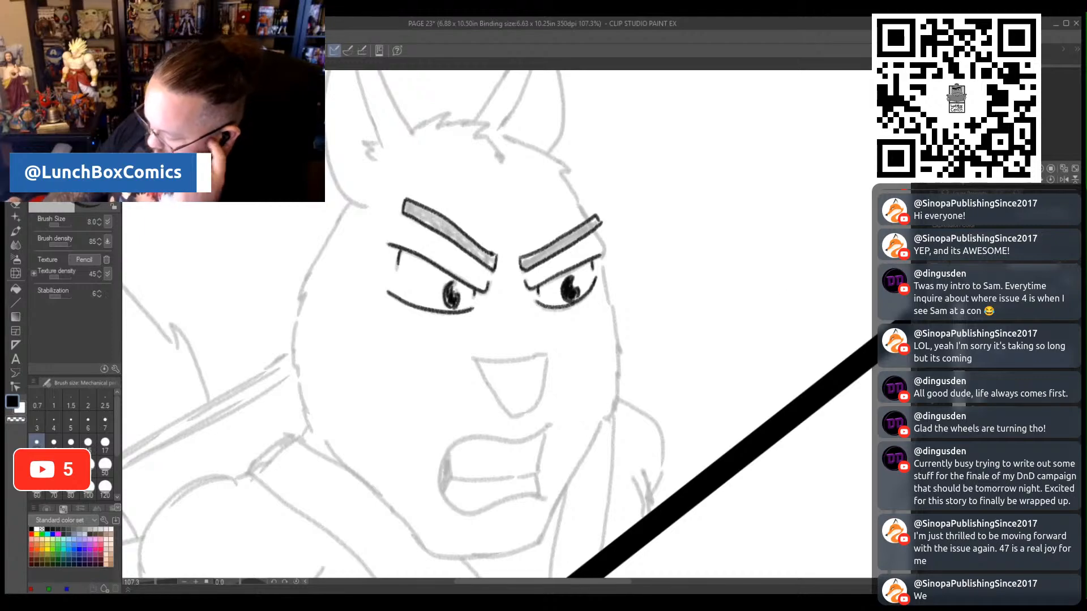
- Trace the squirrel's triangular nose and snarling mouth, drawing the line between the teeth and filling the mouth corner black
scroll(596, 304, down, 1)
scroll(538, 287, down, 4)
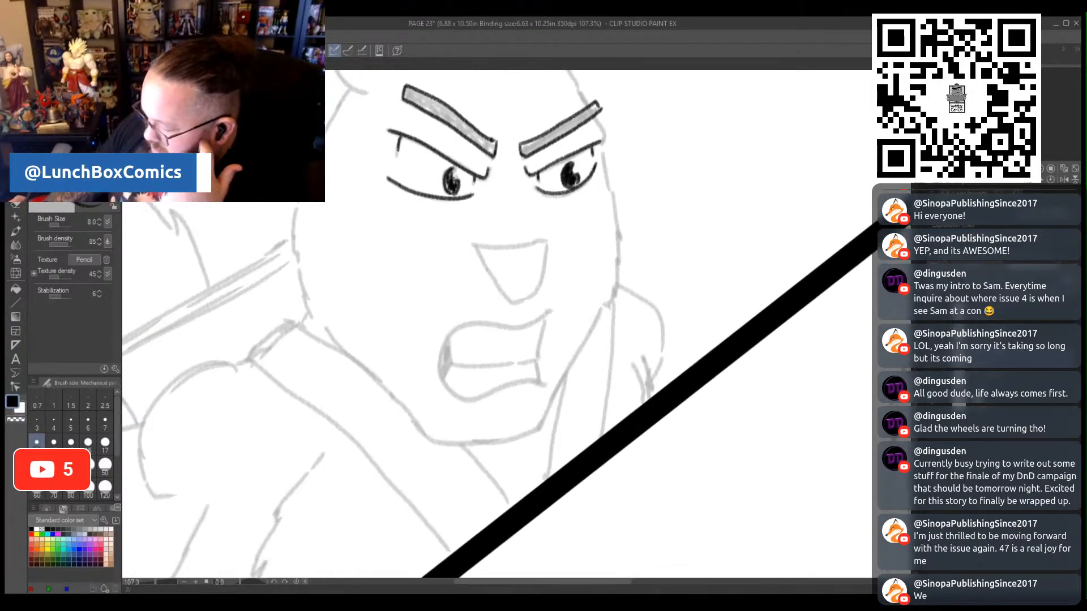
drag(474, 247, 549, 242)
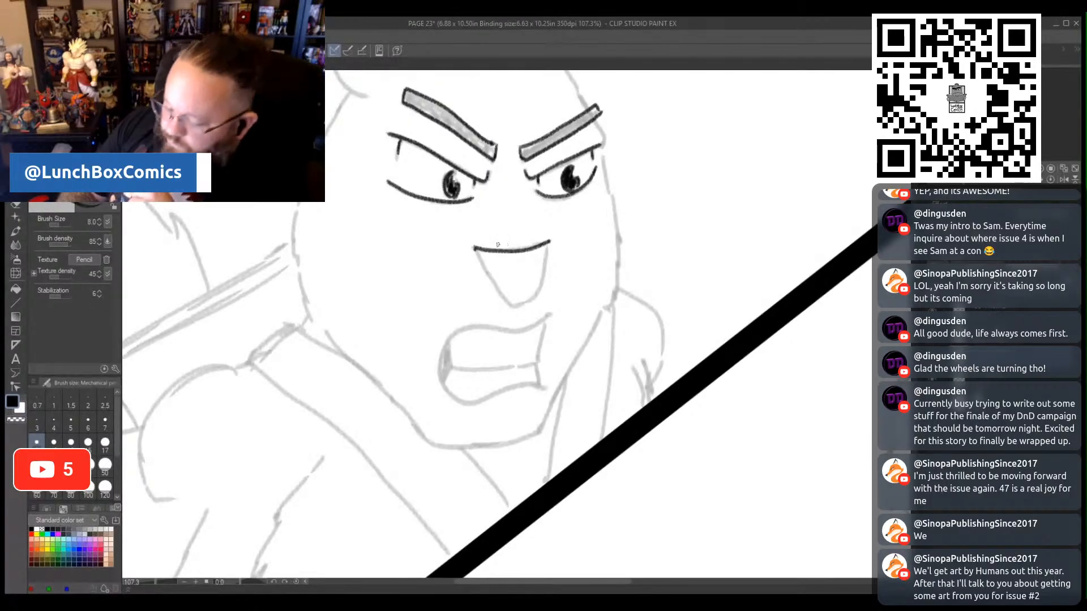
drag(477, 255, 525, 301)
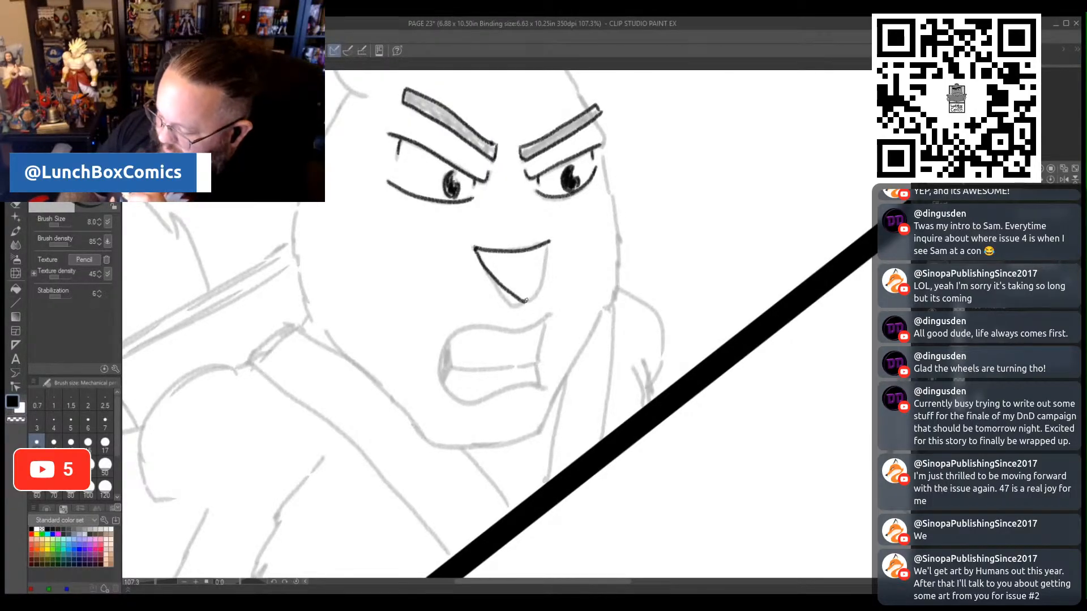
mouse_move(548, 243)
mouse_down()
mouse_move(538, 322)
mouse_move(474, 324)
mouse_move(443, 339)
mouse_move(438, 369)
mouse_move(458, 398)
mouse_move(545, 387)
mouse_up()
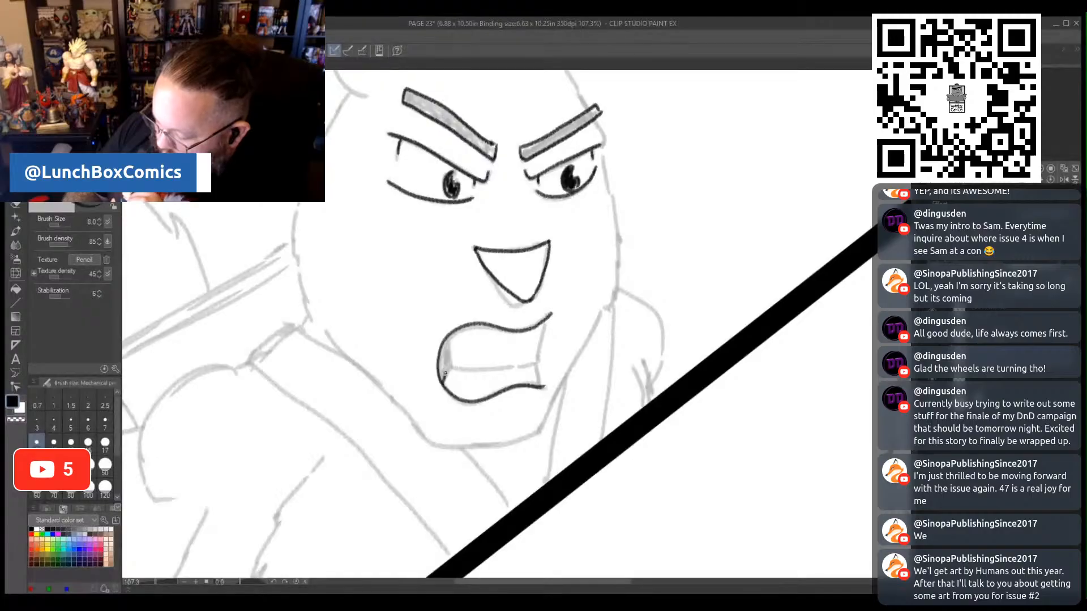
drag(448, 358, 447, 341)
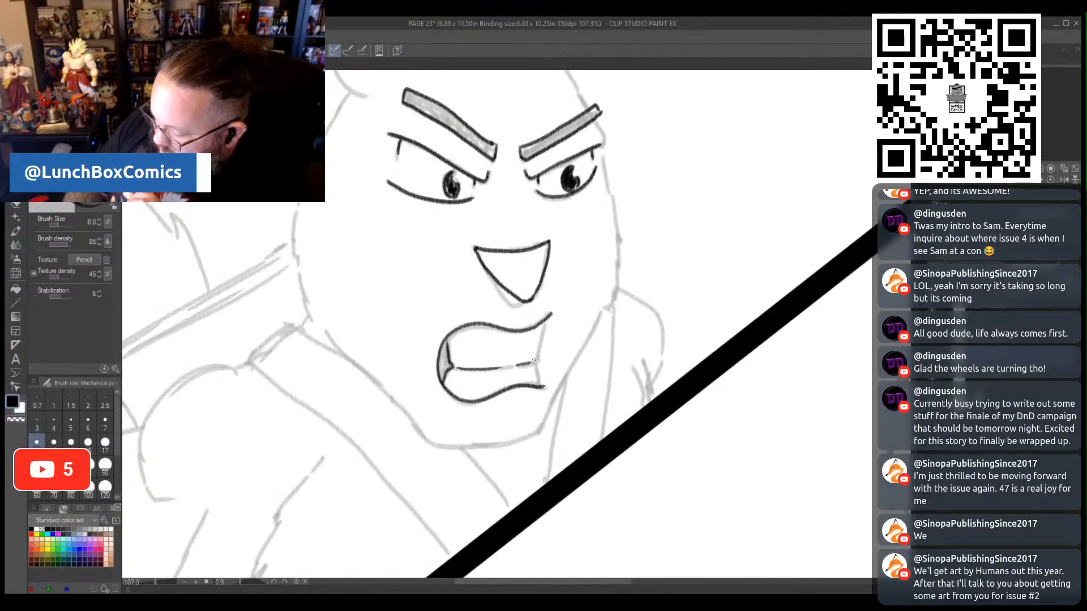
drag(542, 331, 538, 355)
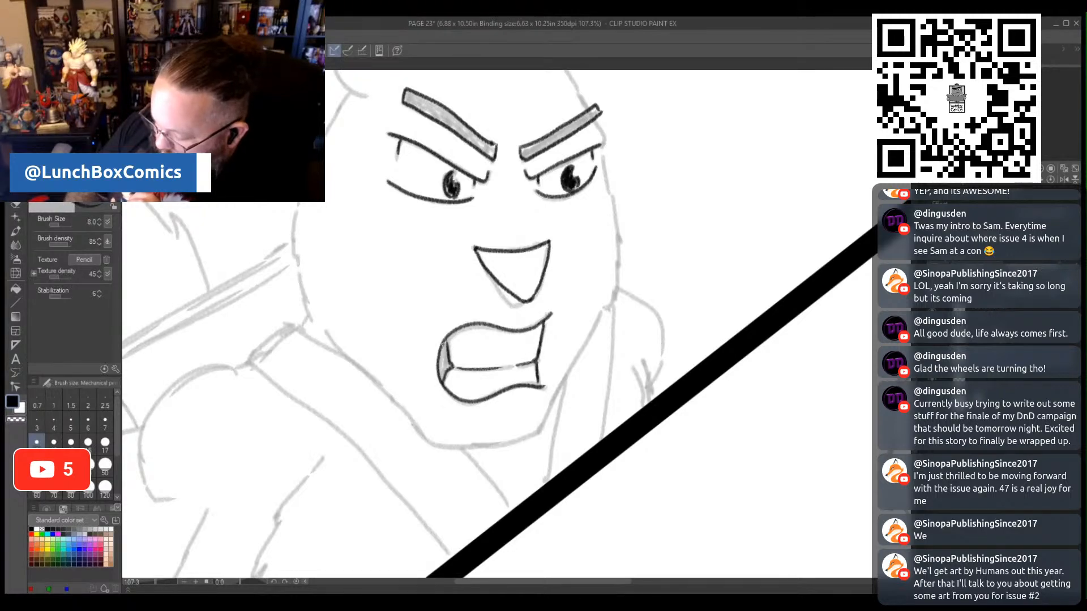
drag(441, 351, 443, 370)
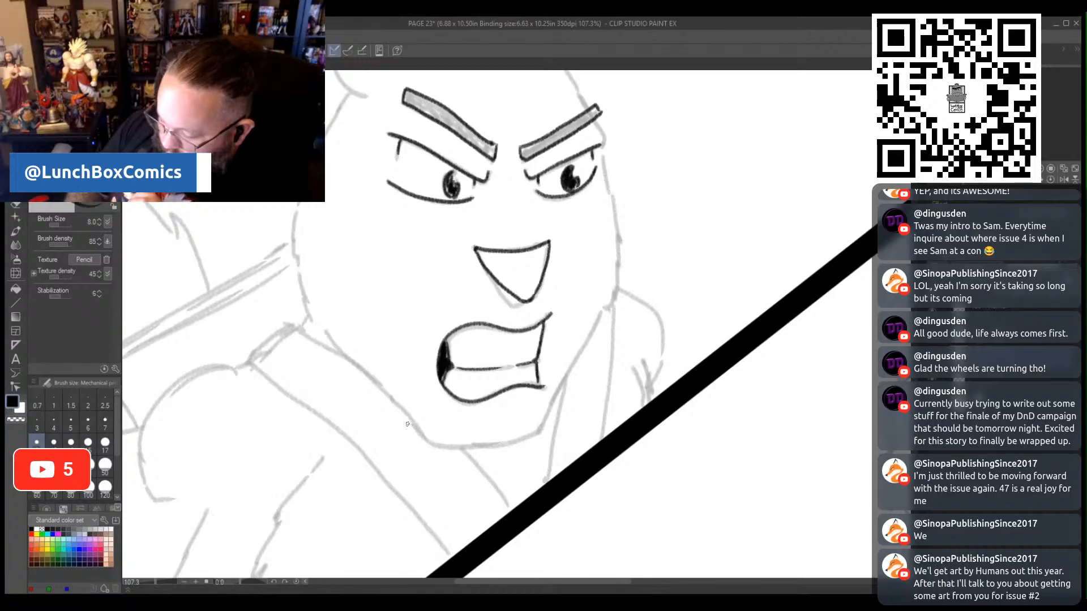
- Trace the squirrel's chin and jaw, and continue the face outline up both cheeks with small fur points
mouse_move(387, 385)
mouse_down()
mouse_move(433, 446)
mouse_move(464, 451)
mouse_move(539, 436)
mouse_move(595, 318)
mouse_up()
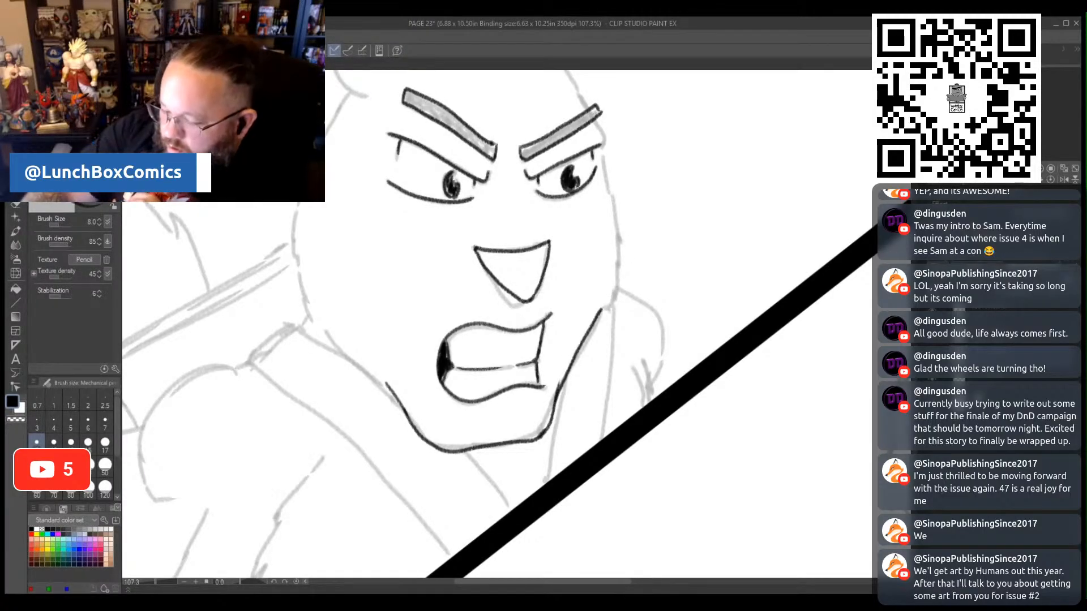
key(ctrl+z)
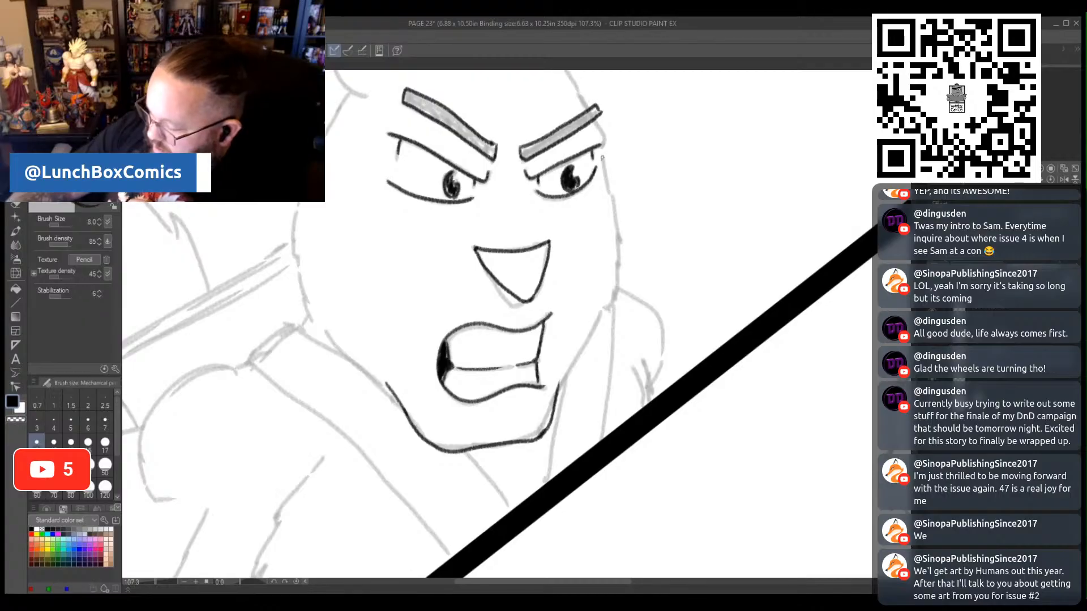
mouse_move(600, 148)
mouse_down()
mouse_move(627, 243)
mouse_move(618, 296)
mouse_move(528, 439)
mouse_up()
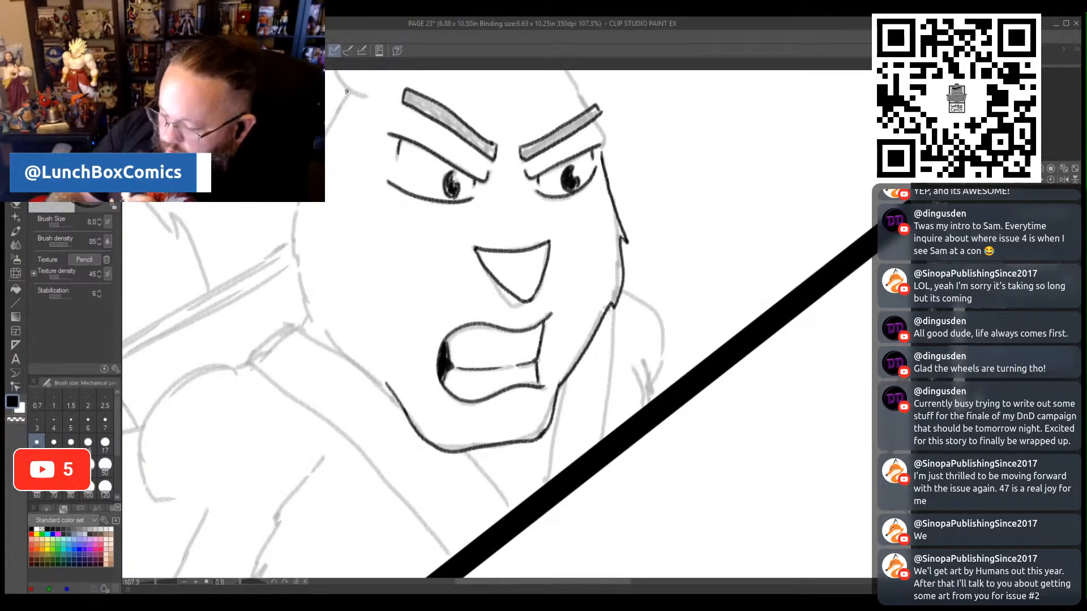
drag(347, 91, 325, 141)
mouse_move(296, 202)
mouse_down()
mouse_move(290, 247)
mouse_move(305, 307)
mouse_move(385, 385)
mouse_up()
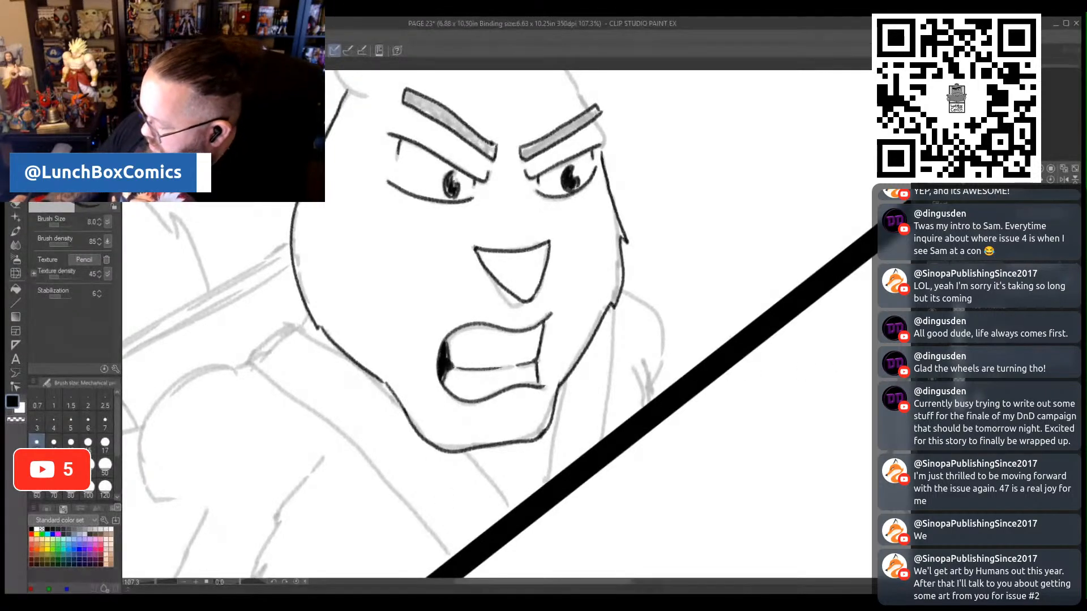
- Trace the squirrel's tufted crown, the ear nearer the diagonal border with its inner fur, and the head side down to the brow
scroll(534, 186, up, 5)
scroll(533, 186, down, 2)
scroll(534, 186, up, 1)
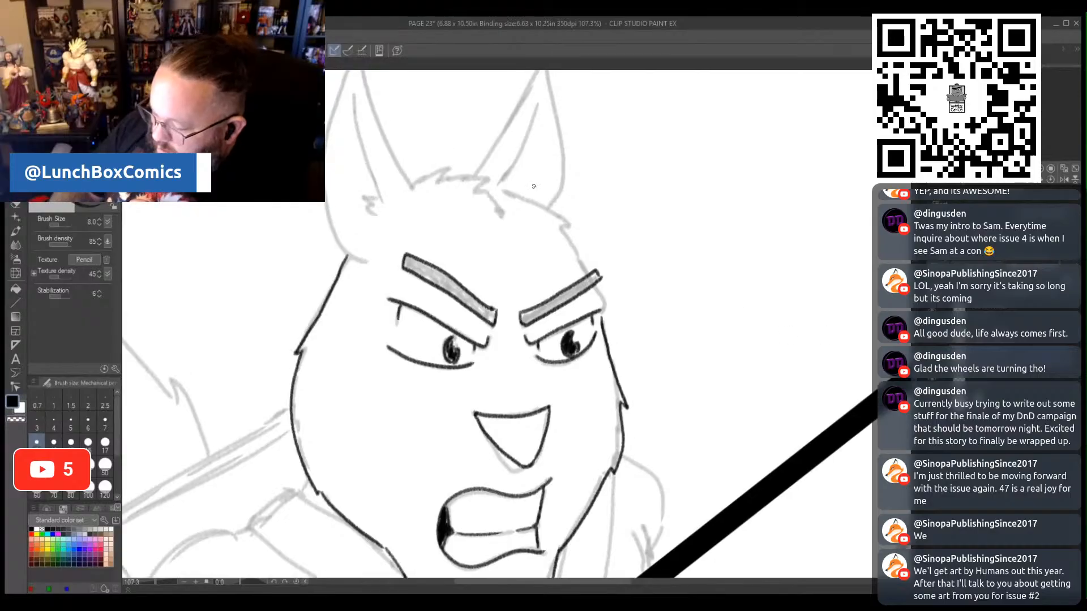
mouse_move(427, 174)
mouse_down()
mouse_move(451, 159)
mouse_move(449, 171)
mouse_move(490, 171)
mouse_up()
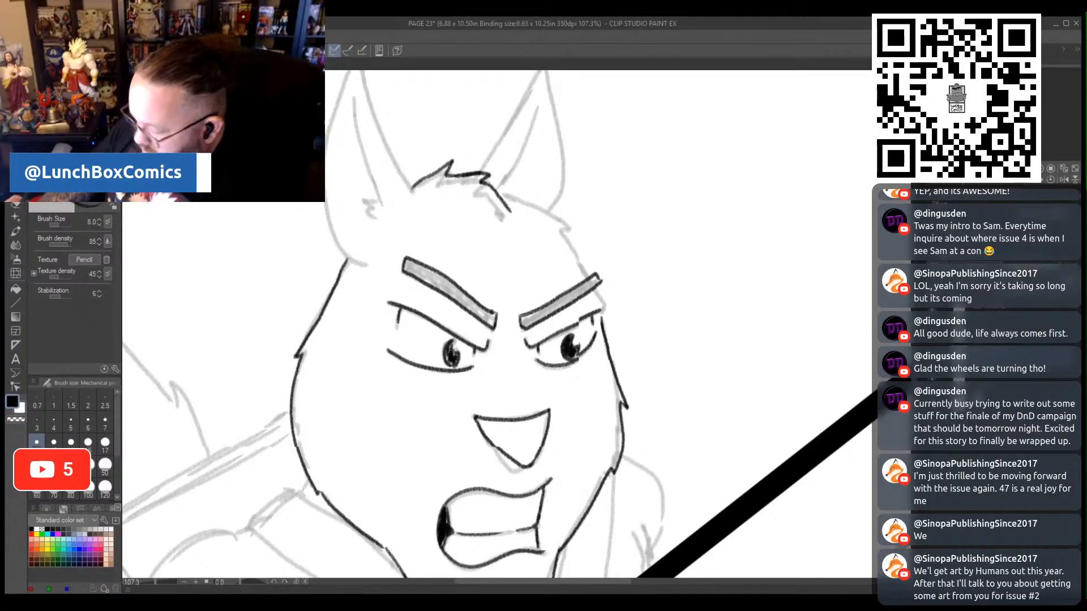
scroll(815, 326, up, 3)
mouse_move(480, 280)
mouse_down()
mouse_move(543, 168)
mouse_move(561, 240)
mouse_move(557, 303)
mouse_move(552, 312)
mouse_move(520, 282)
mouse_move(505, 305)
mouse_move(575, 335)
mouse_move(563, 342)
mouse_move(602, 395)
mouse_move(592, 397)
mouse_move(606, 431)
mouse_up()
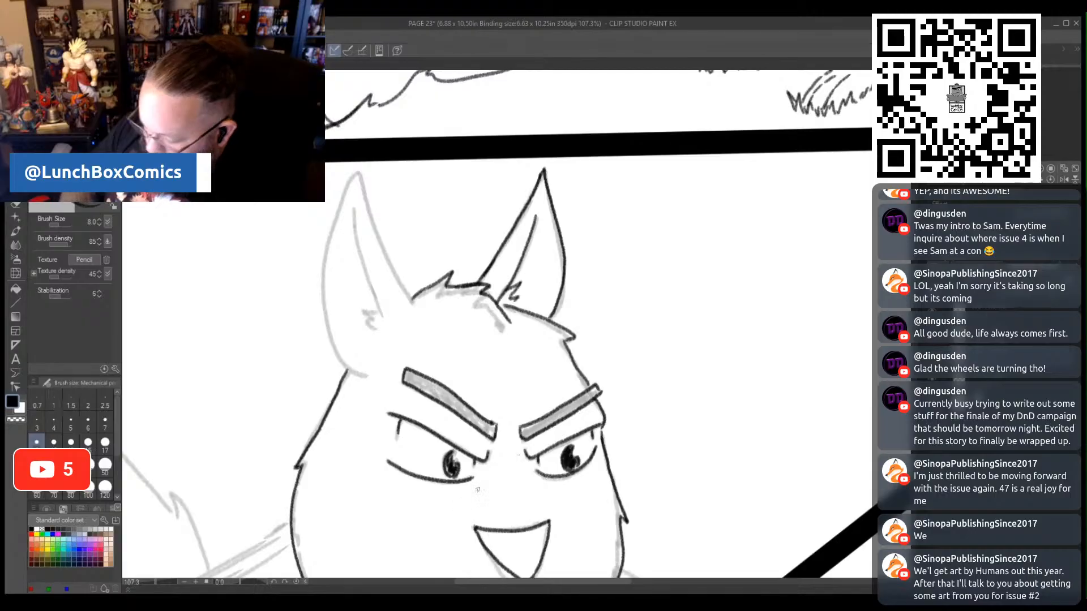
- Trace the squirrel's other pointed ear down to the head, with its inner fold line and small fur tufts
mouse_move(412, 302)
mouse_down()
mouse_move(360, 176)
mouse_move(327, 235)
mouse_move(328, 339)
mouse_move(365, 378)
mouse_up()
drag(383, 317, 351, 210)
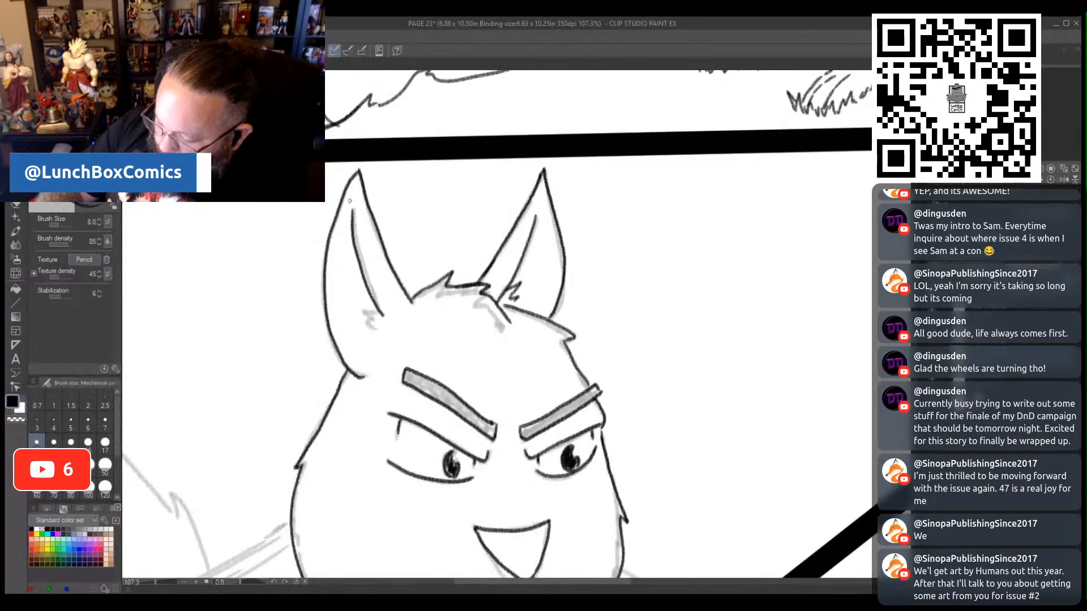
mouse_move(378, 313)
mouse_down()
mouse_move(357, 298)
mouse_move(371, 330)
mouse_up()
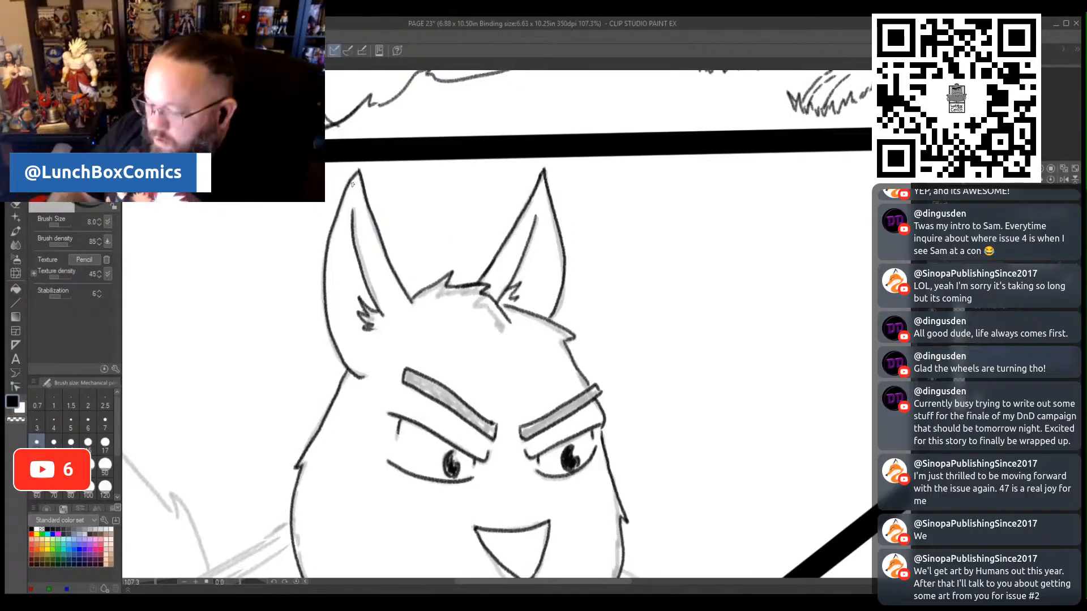
- Outline the wide collar band running from behind the squirrel's cheek, under the chin, down to the diagonal border
scroll(496, 324, down, 4)
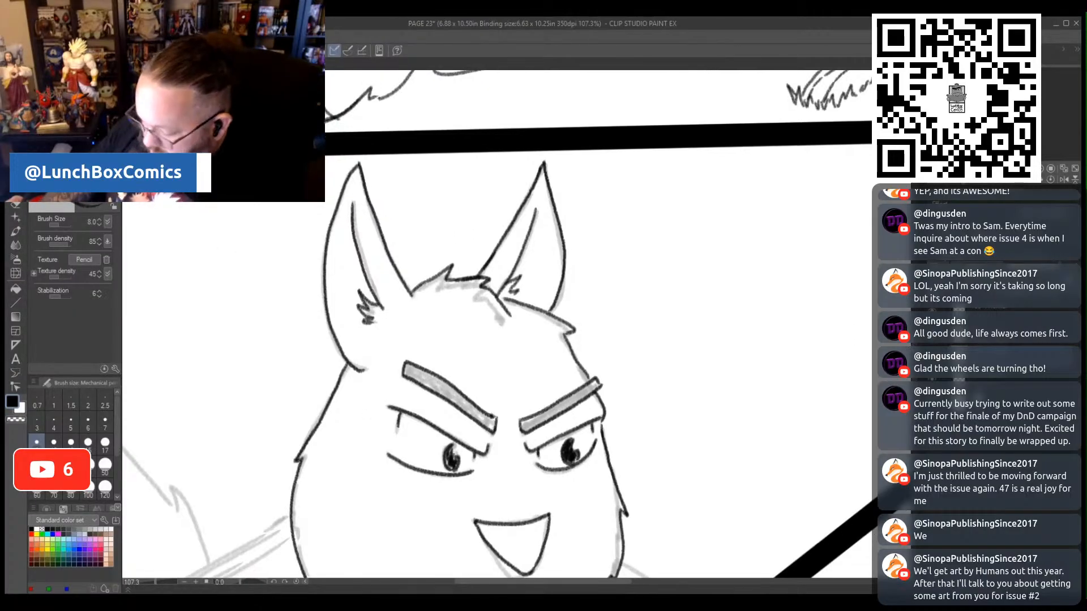
scroll(351, 298, down, 10)
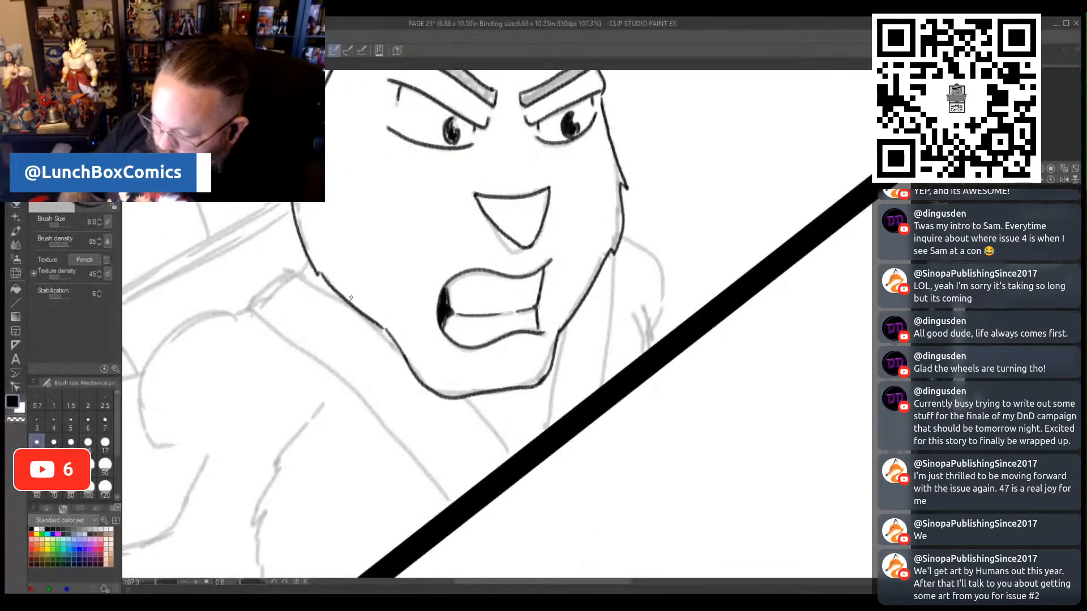
mouse_move(306, 262)
mouse_down()
mouse_move(251, 297)
mouse_move(249, 313)
mouse_move(355, 388)
mouse_move(454, 508)
mouse_up()
drag(464, 396, 509, 459)
drag(296, 271, 340, 294)
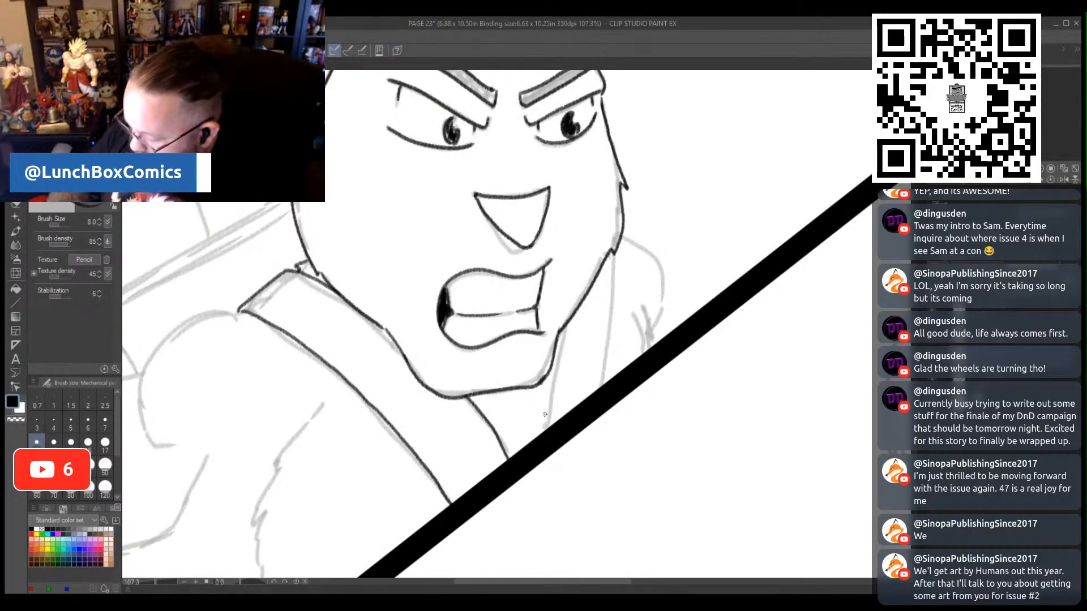
- Outline the narrow collar band on the other side of the chin, add an inner edge line, and fill it with squiggly texture
drag(545, 436, 560, 341)
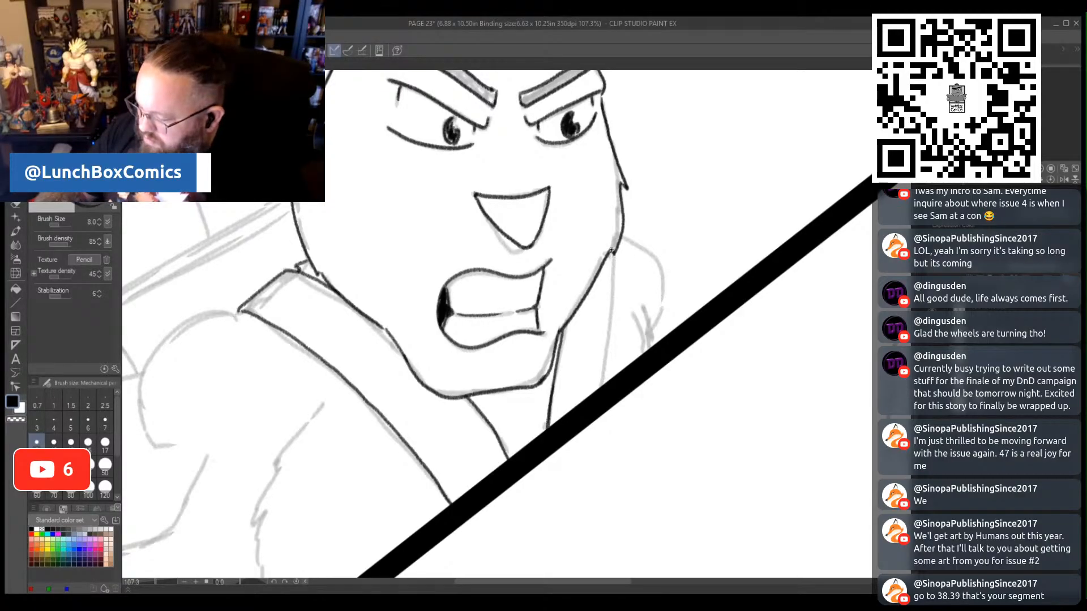
drag(610, 250, 602, 387)
drag(566, 327, 555, 415)
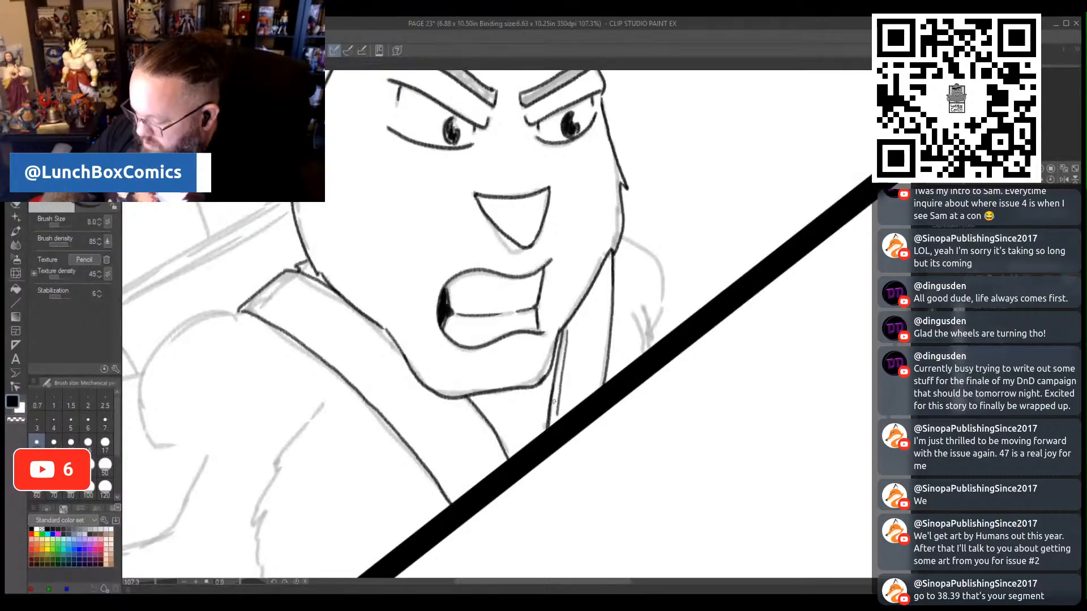
mouse_move(572, 316)
mouse_down()
mouse_move(601, 313)
mouse_move(606, 298)
mouse_move(587, 302)
mouse_move(609, 260)
mouse_up()
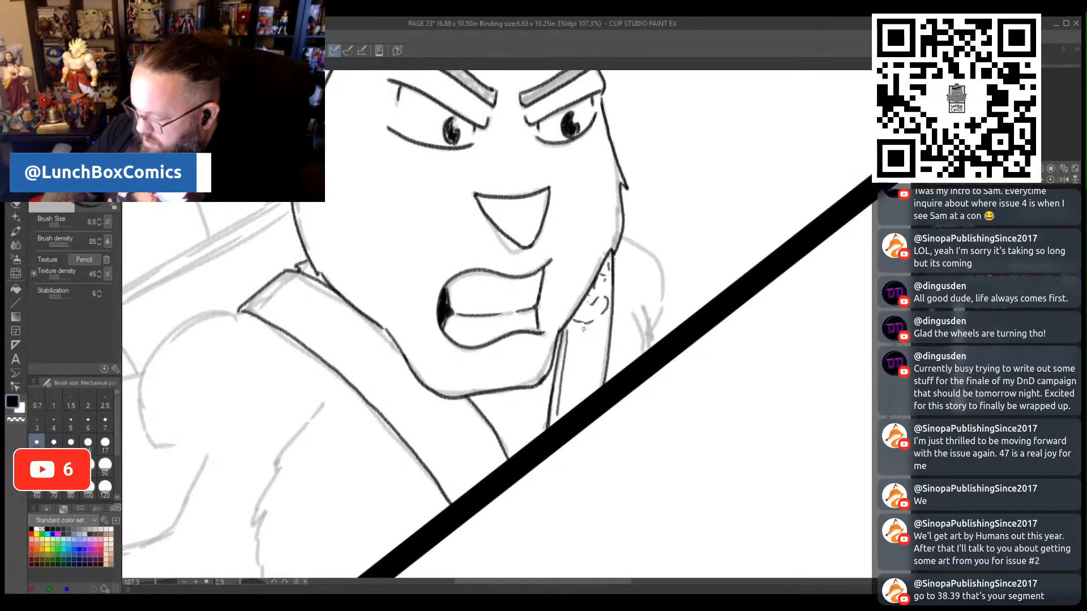
mouse_move(583, 328)
mouse_down()
mouse_move(573, 351)
mouse_move(592, 339)
mouse_move(604, 356)
mouse_move(569, 381)
mouse_move(568, 391)
mouse_move(585, 391)
mouse_up()
drag(595, 386, 564, 412)
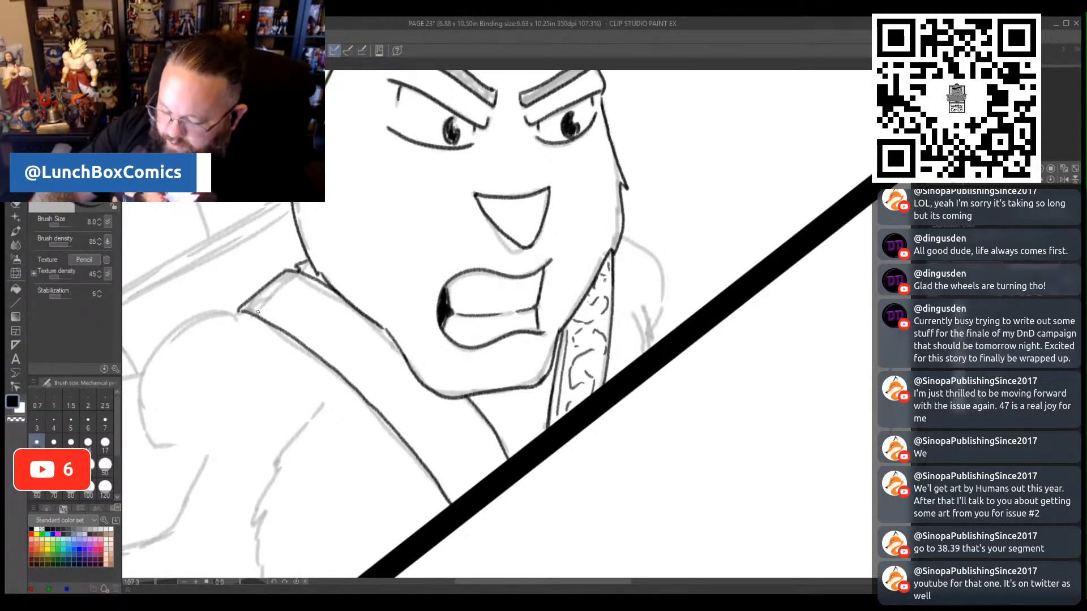
- Add an inner edge line along the wide collar band and fill the band with squiggly texture down to the diagonal border
mouse_move(247, 309)
mouse_down()
mouse_move(377, 400)
mouse_move(452, 492)
mouse_up()
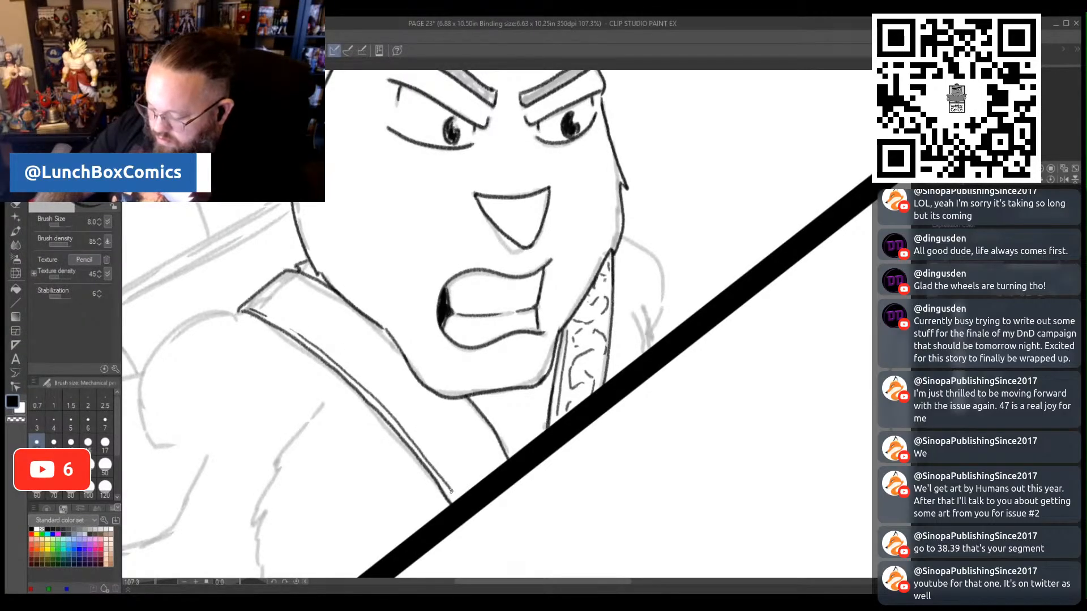
drag(287, 282, 272, 290)
mouse_move(267, 290)
mouse_down()
mouse_move(279, 314)
mouse_move(251, 301)
mouse_move(284, 315)
mouse_move(306, 292)
mouse_move(317, 299)
mouse_move(305, 323)
mouse_move(319, 335)
mouse_move(328, 311)
mouse_move(346, 309)
mouse_move(361, 324)
mouse_move(341, 327)
mouse_move(343, 362)
mouse_up()
mouse_move(360, 366)
mouse_down()
mouse_move(387, 347)
mouse_move(375, 376)
mouse_move(391, 401)
mouse_move(427, 404)
mouse_move(397, 370)
mouse_up()
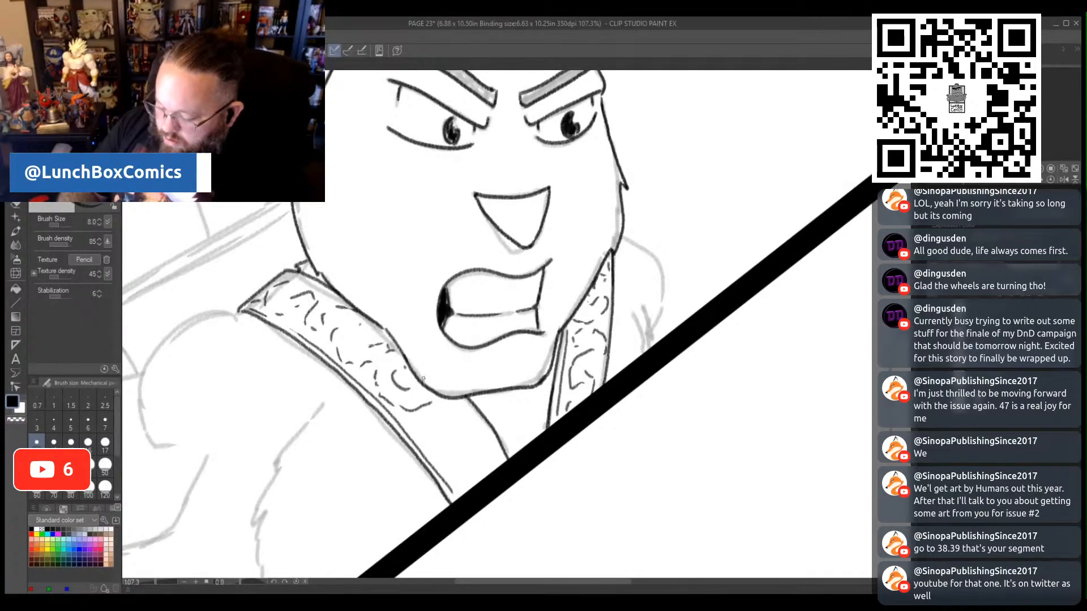
drag(447, 400, 462, 423)
mouse_move(434, 422)
mouse_down()
mouse_move(422, 431)
mouse_move(434, 454)
mouse_up()
drag(447, 458, 482, 461)
- Trace the squirrel's far shoulder beside the narrow collar band, with its inner fold lines ending at the diagonal border
drag(635, 287, 645, 355)
drag(621, 303, 641, 354)
mouse_move(622, 234)
mouse_down()
mouse_move(657, 267)
mouse_move(665, 298)
mouse_move(652, 343)
mouse_up()
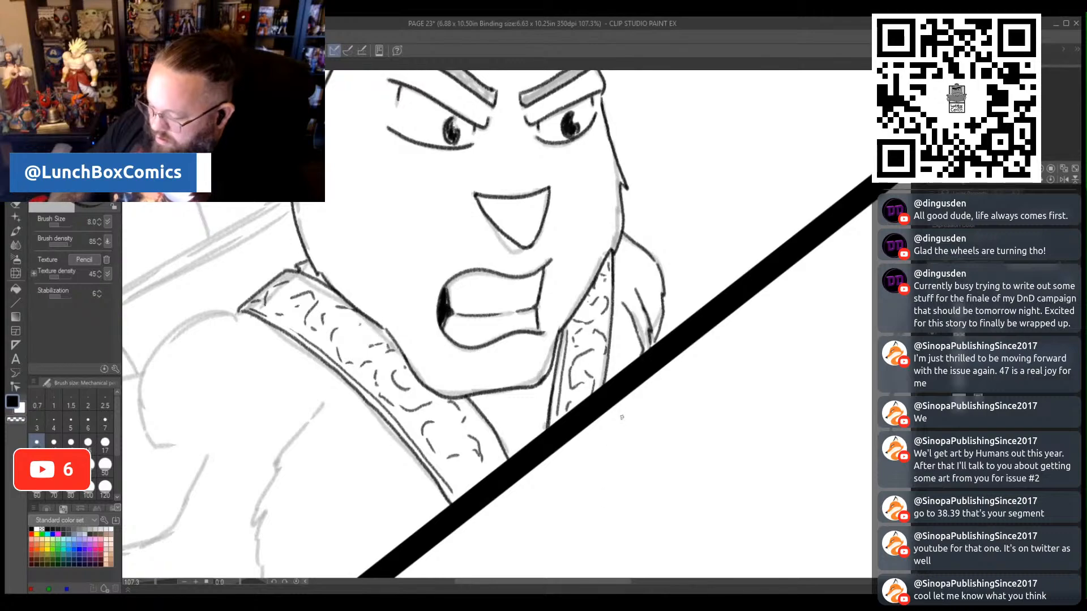
drag(635, 289, 621, 275)
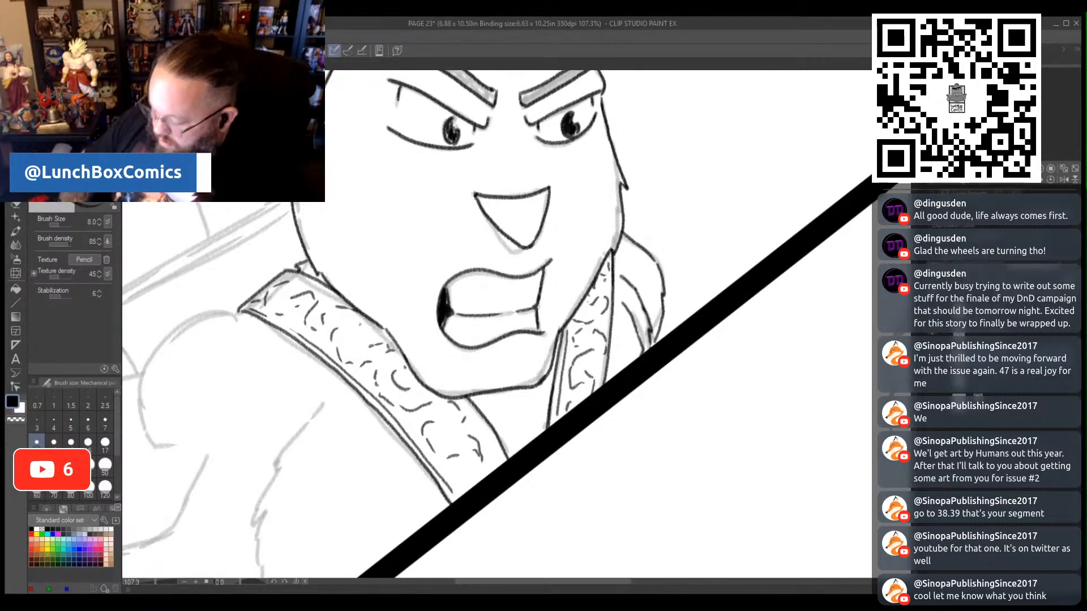
- Trace the squirrel's rounded near shoulder and the arm extending to the page edge, with short muscle and fur marks
drag(616, 582, 538, 583)
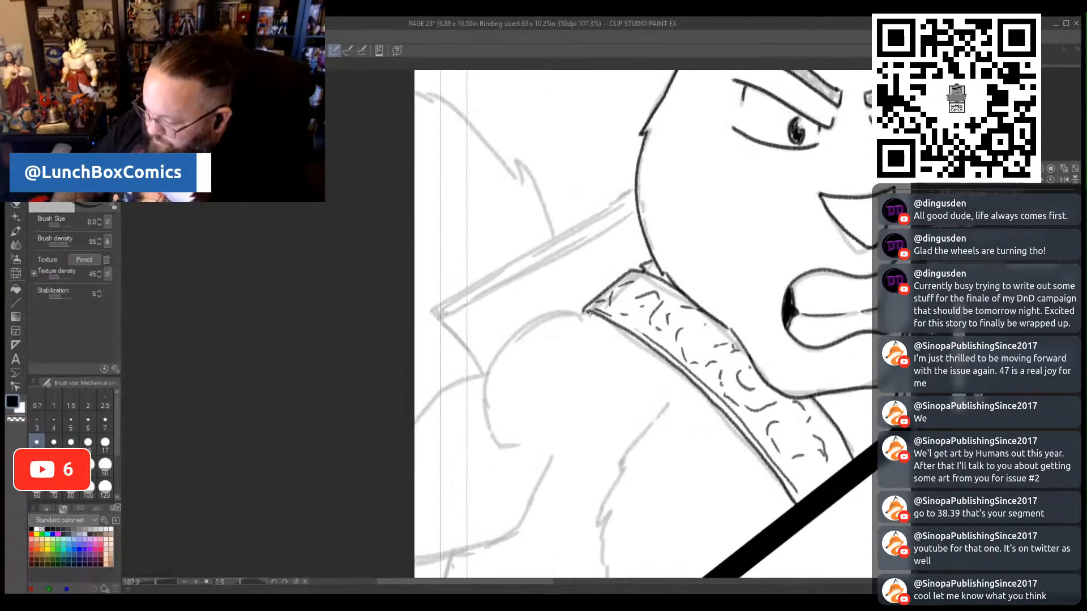
mouse_move(589, 314)
mouse_down()
mouse_move(528, 314)
mouse_move(484, 371)
mouse_move(495, 351)
mouse_move(480, 388)
mouse_move(495, 447)
mouse_move(582, 332)
mouse_move(555, 340)
mouse_up()
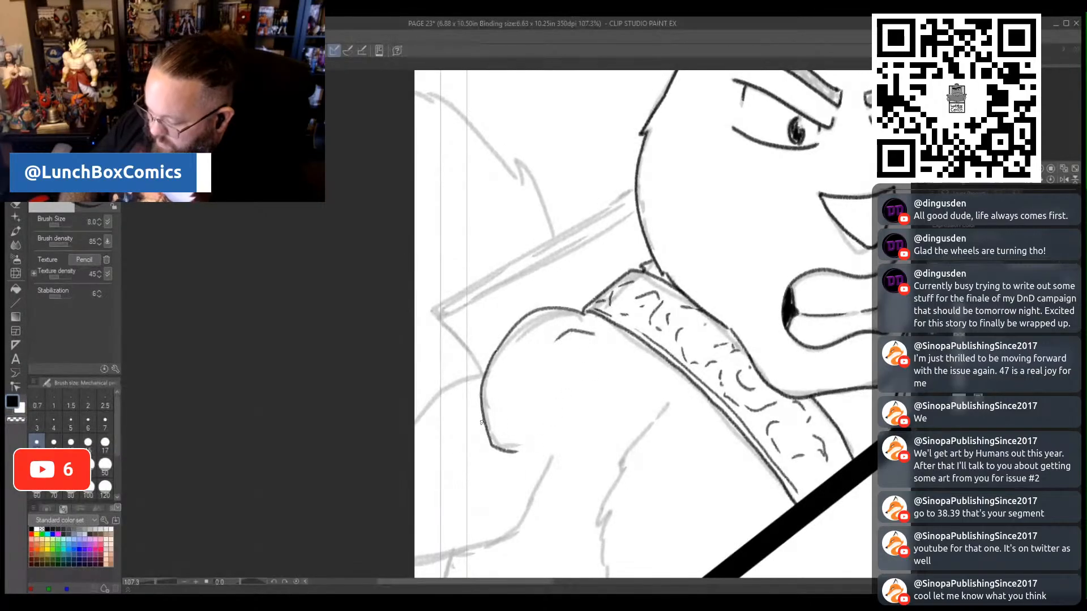
mouse_move(482, 373)
mouse_down()
mouse_move(447, 380)
mouse_move(415, 418)
mouse_up()
mouse_move(546, 458)
mouse_down()
mouse_move(508, 542)
mouse_move(452, 561)
mouse_move(415, 564)
mouse_up()
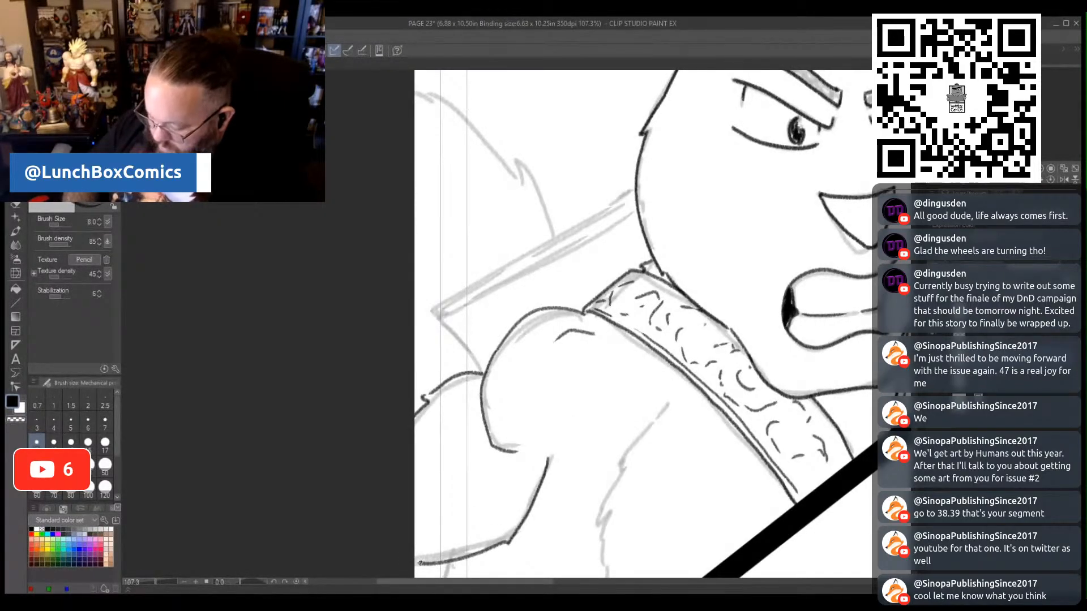
drag(466, 449, 442, 465)
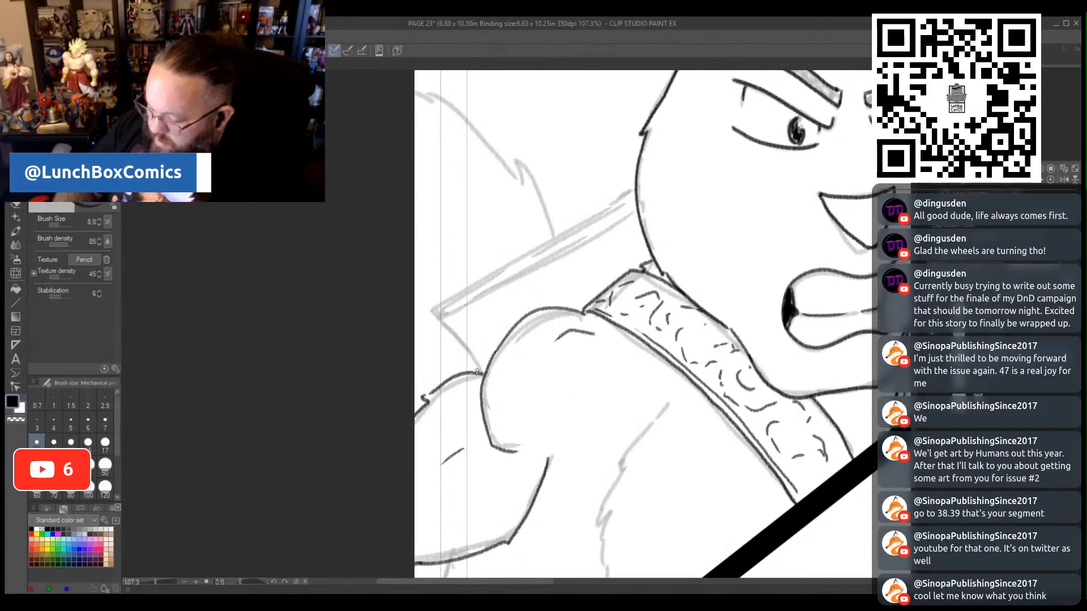
- Outline the slanted object behind the squirrel's shoulder with its double top edge, and trace the jagged fur outline rising behind it
mouse_move(479, 371)
mouse_down()
mouse_move(436, 311)
mouse_move(633, 187)
mouse_up()
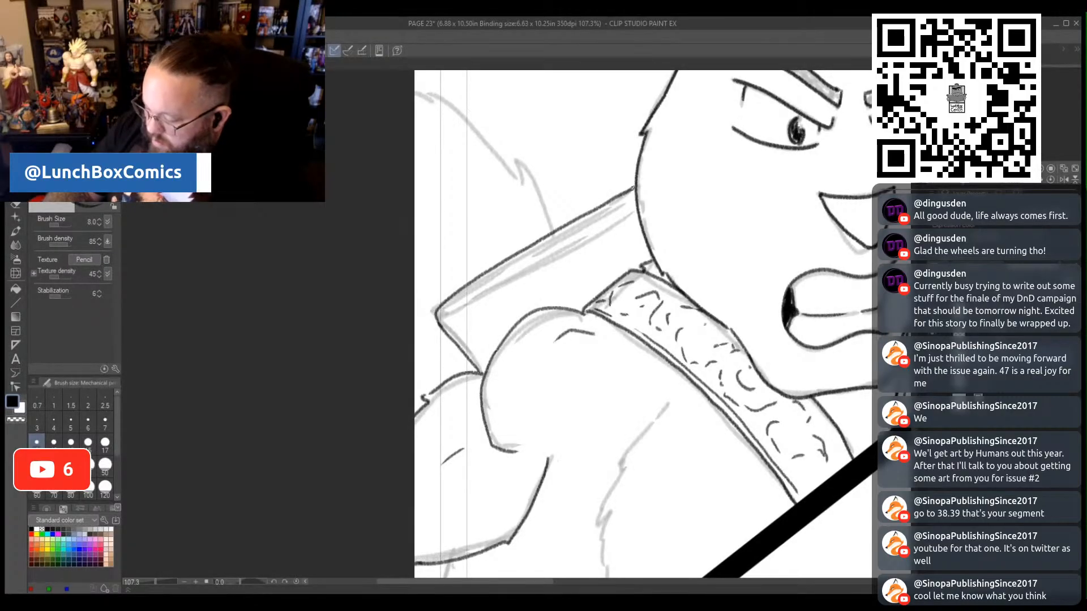
mouse_move(456, 296)
mouse_down()
mouse_move(440, 312)
mouse_move(632, 209)
mouse_up()
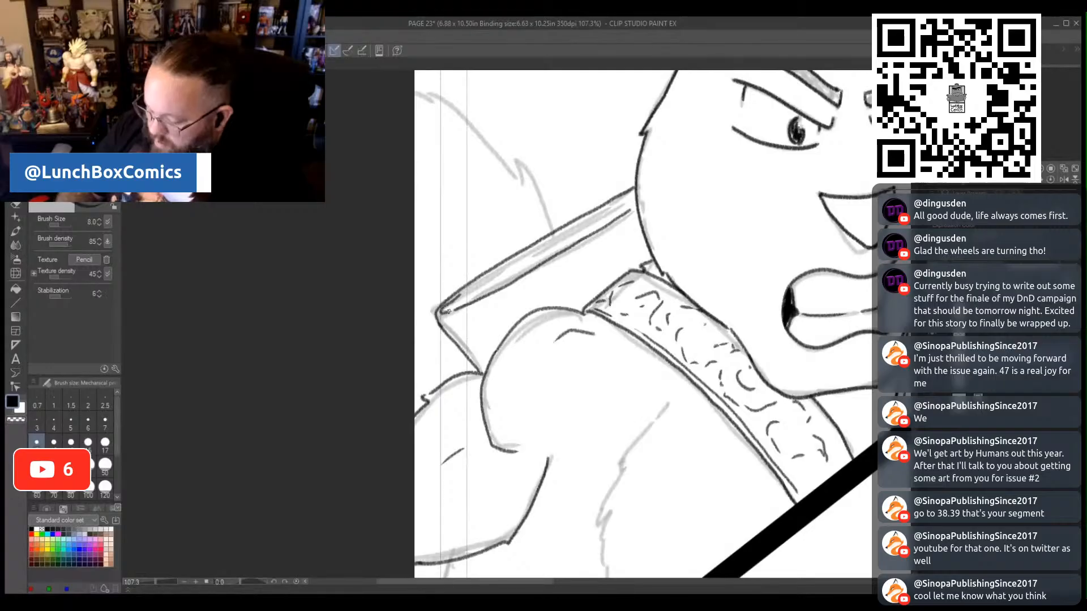
mouse_move(554, 232)
mouse_down()
mouse_move(514, 154)
mouse_move(510, 167)
mouse_move(426, 85)
mouse_up()
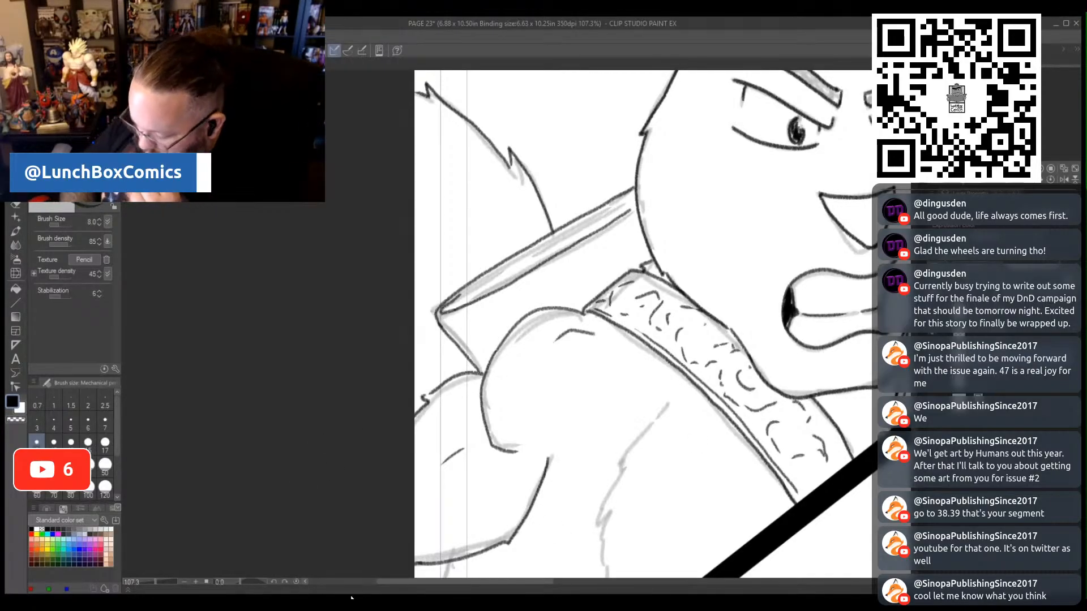
- Draw the squirrel's jagged chest fur line inside the sketch line, and trace the furry outline below the arm to the diagonal border
drag(924, 403, 924, 428)
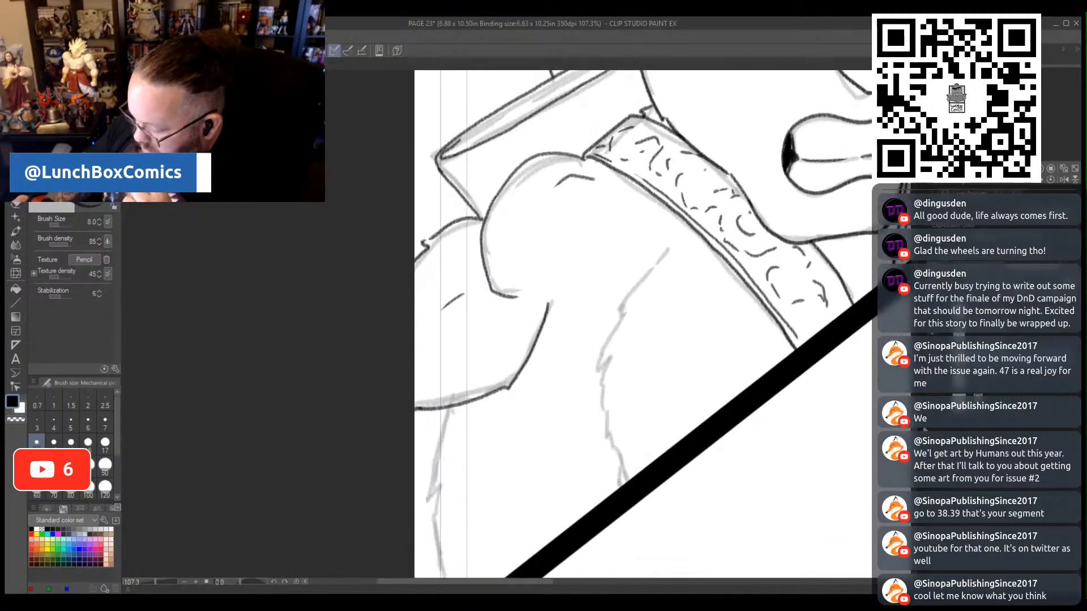
scroll(661, 298, down, 2)
mouse_move(650, 191)
mouse_down()
mouse_move(617, 213)
mouse_move(571, 289)
mouse_move(553, 404)
mouse_move(571, 460)
mouse_up()
mouse_move(451, 362)
mouse_down()
mouse_move(425, 441)
mouse_move(453, 556)
mouse_up()
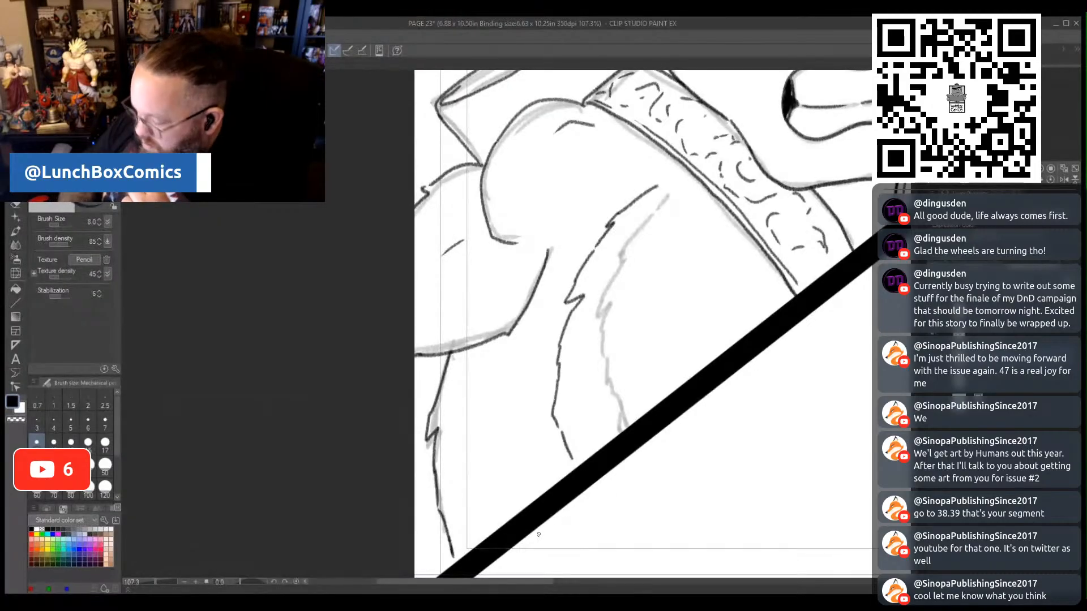
- In the bottom-right panel, trace both of the snarling wildcat's slanted eyes with dark pupils and heavy angry upper lids
drag(156, 582, 146, 582)
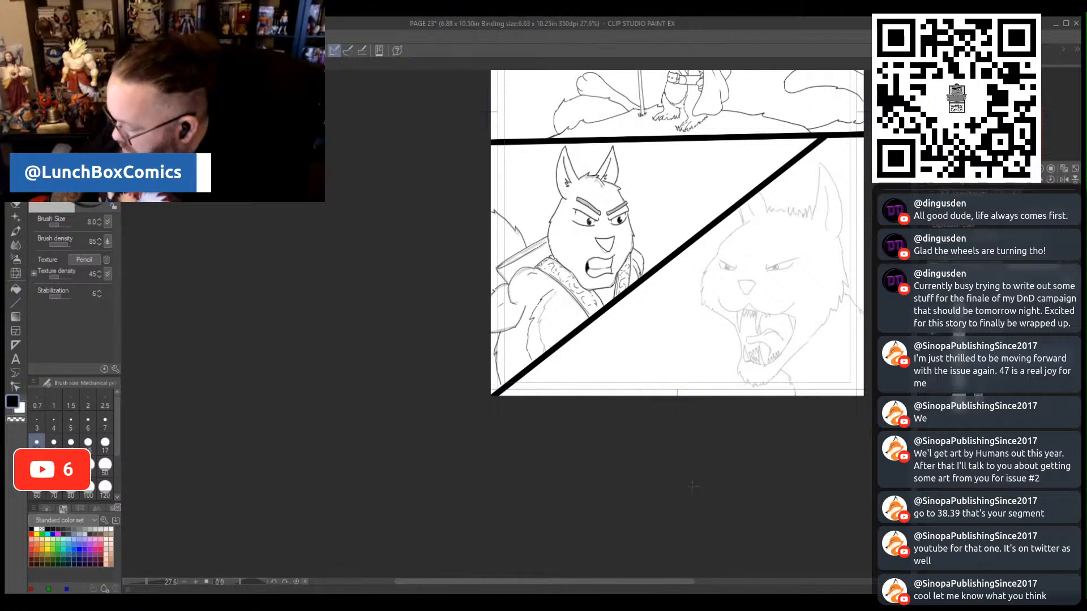
drag(670, 581, 728, 582)
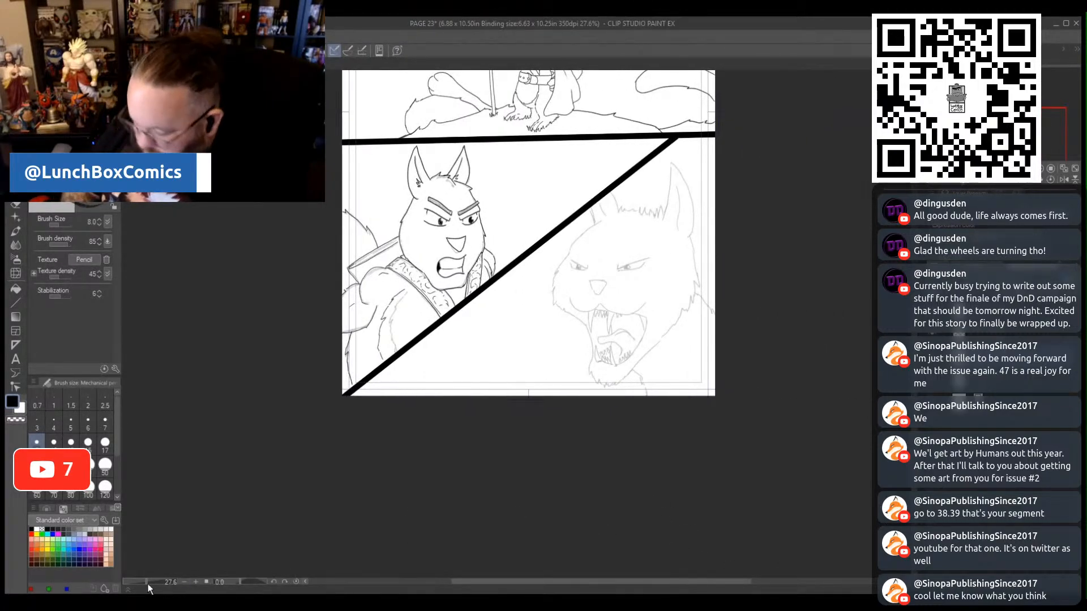
drag(147, 583, 151, 585)
drag(635, 583, 680, 584)
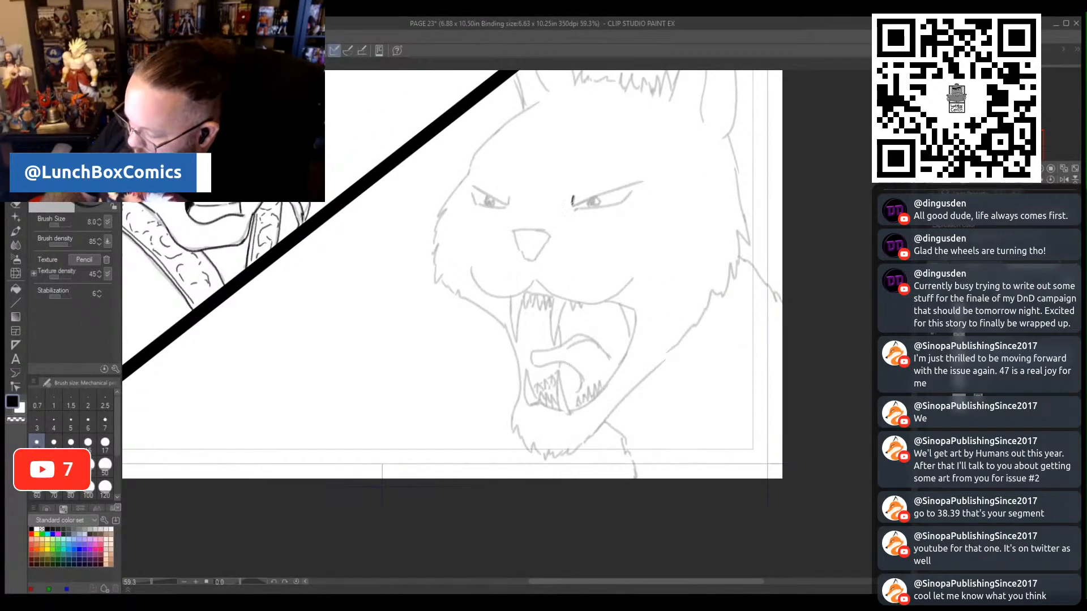
drag(572, 204, 641, 182)
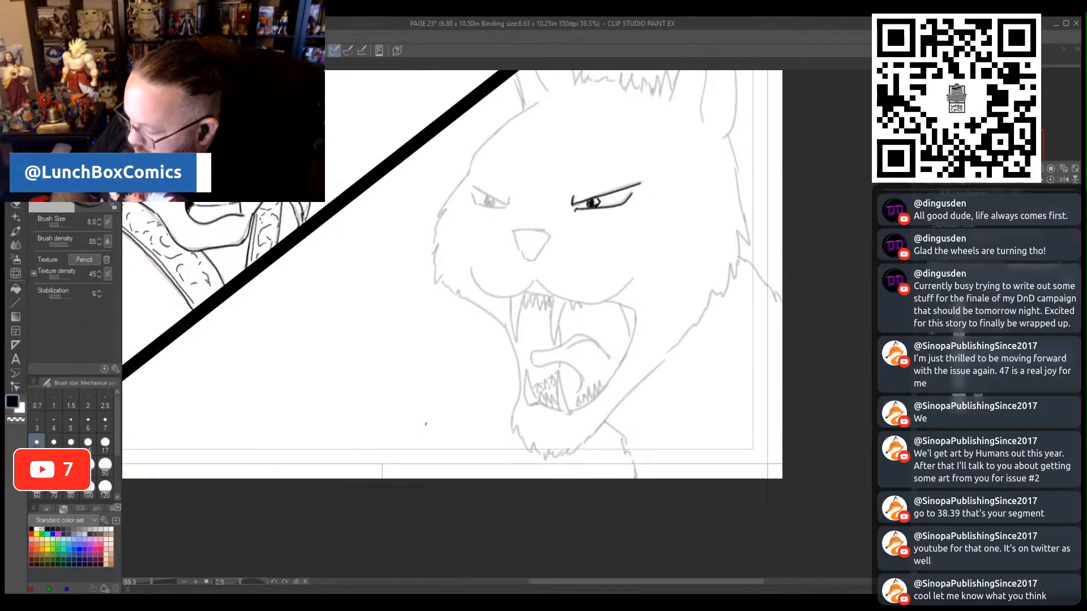
drag(511, 196, 502, 210)
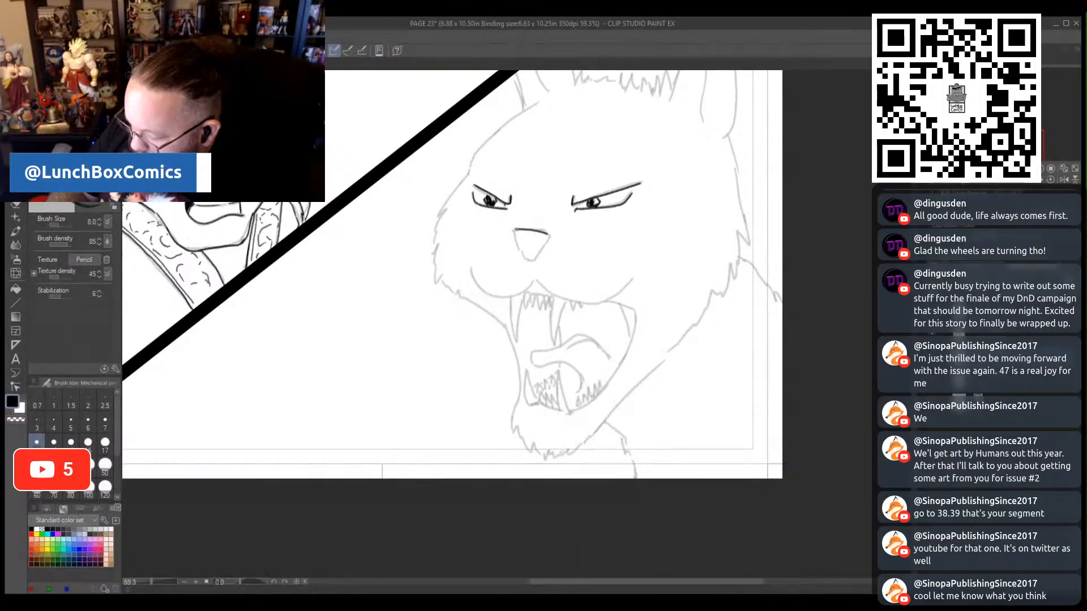
- Trace the wildcat's triangular nose with the center line below it, and the two curved muzzle lines above the open mouth
drag(518, 247, 530, 258)
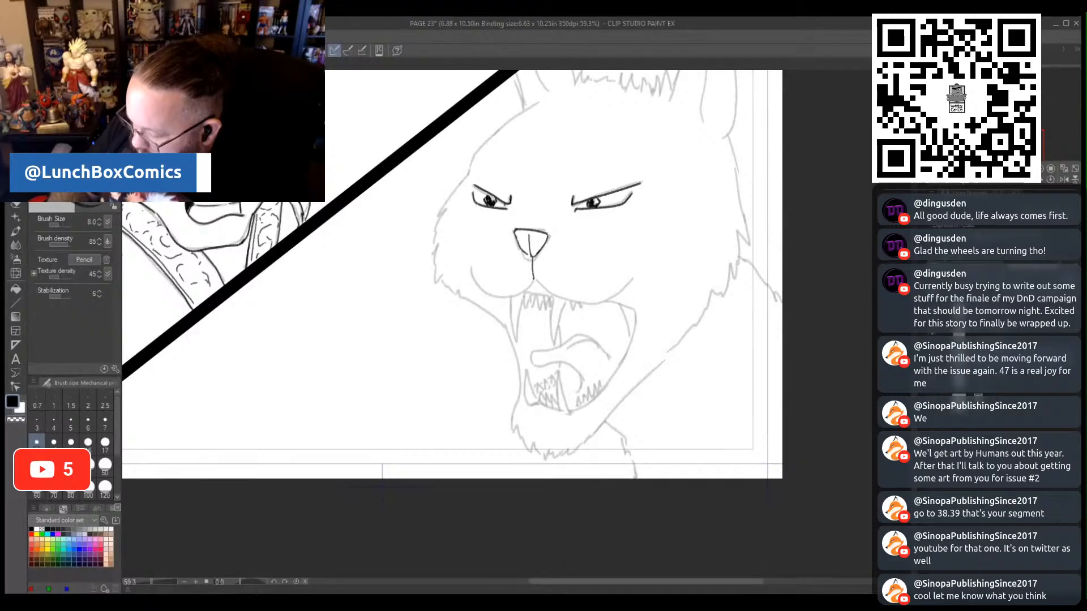
mouse_move(533, 276)
mouse_down()
mouse_move(583, 306)
mouse_move(628, 287)
mouse_up()
mouse_move(533, 283)
mouse_down()
mouse_move(497, 296)
mouse_move(481, 289)
mouse_up()
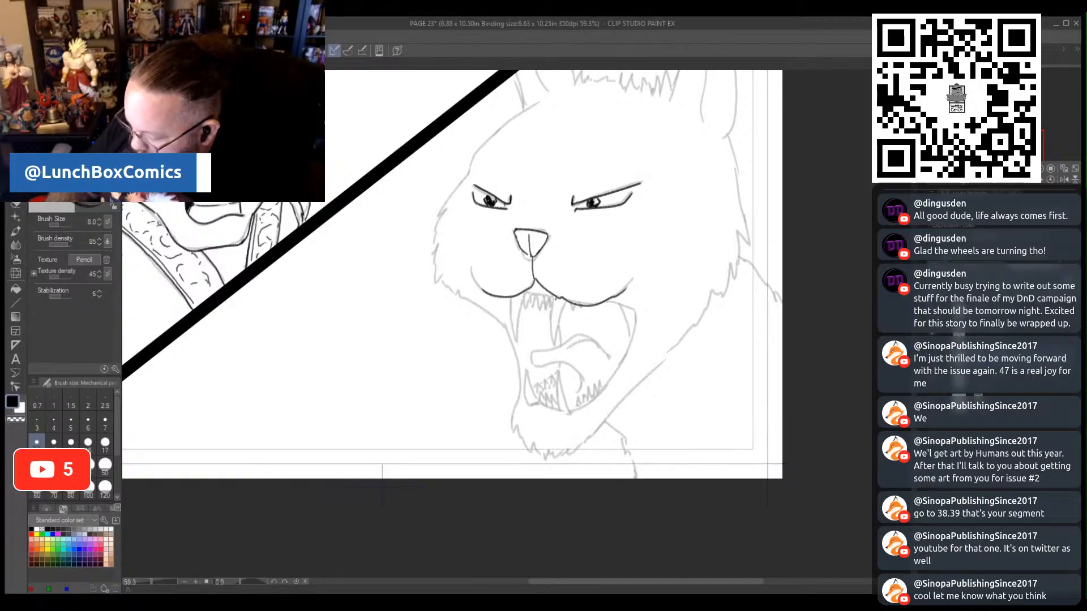
- Trace the wildcat's small upper teeth and two long fangs, and outline the curled tongue in the open mouth
mouse_move(554, 300)
mouse_down()
mouse_move(552, 327)
mouse_move(564, 308)
mouse_move(575, 312)
mouse_move(549, 312)
mouse_move(549, 300)
mouse_move(538, 309)
mouse_up()
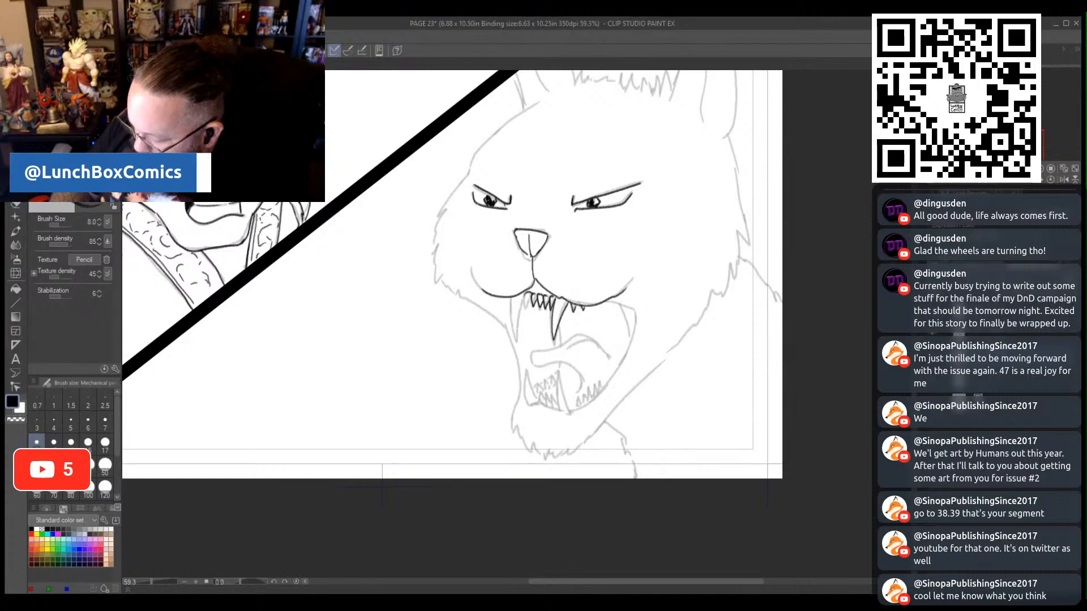
mouse_move(530, 297)
mouse_down()
mouse_move(515, 335)
mouse_move(511, 298)
mouse_up()
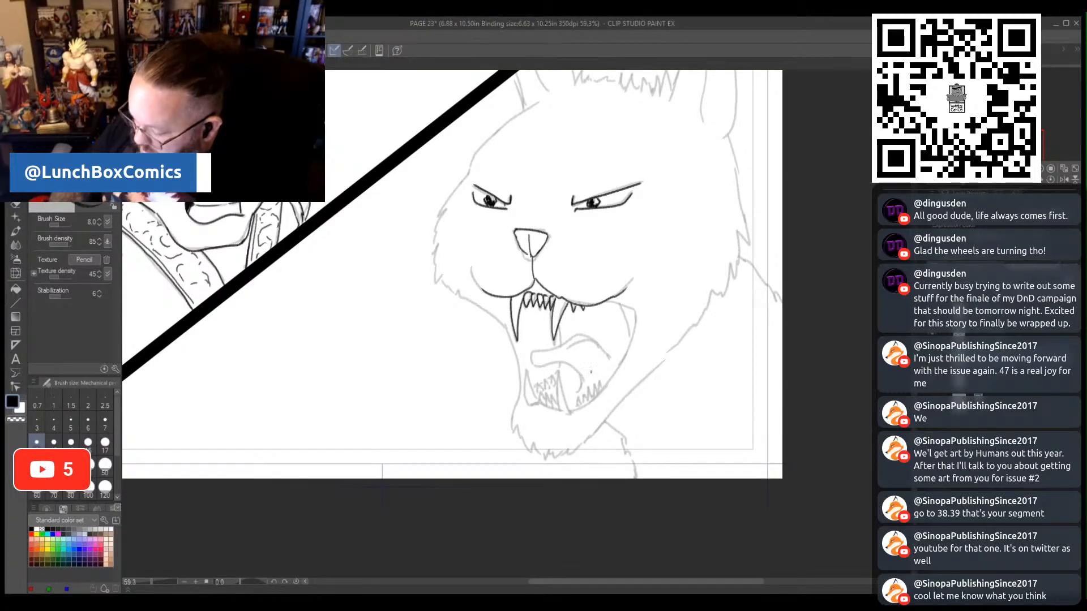
mouse_move(580, 379)
mouse_down()
mouse_move(531, 358)
mouse_move(580, 334)
mouse_move(589, 339)
mouse_move(574, 343)
mouse_move(593, 335)
mouse_move(610, 357)
mouse_up()
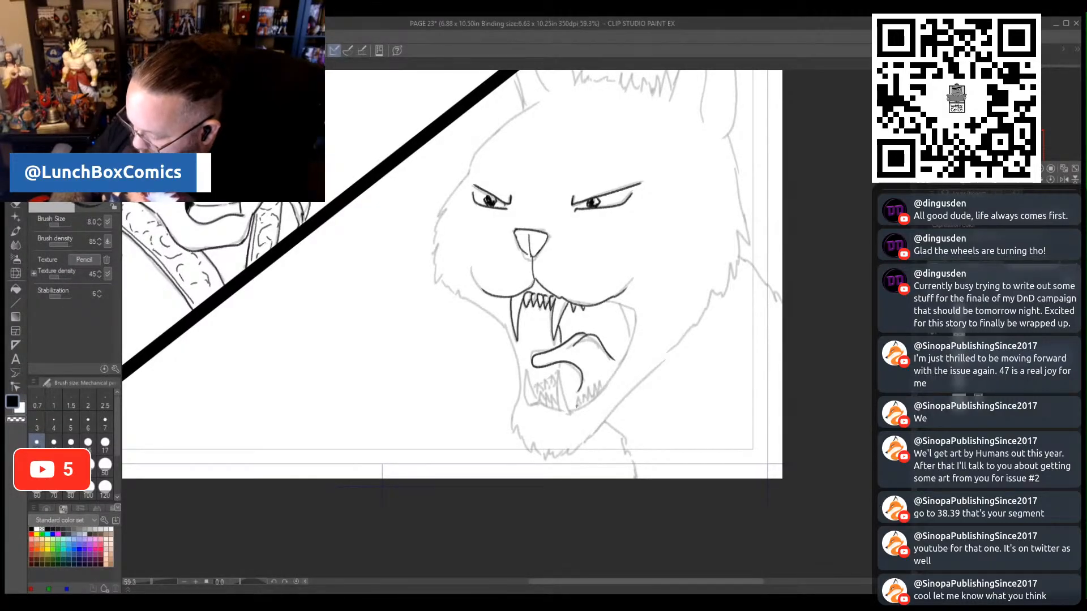
- Trace the wildcat's pointed lower teeth and the outer edge of the open mouth around the tongue
drag(575, 409, 578, 393)
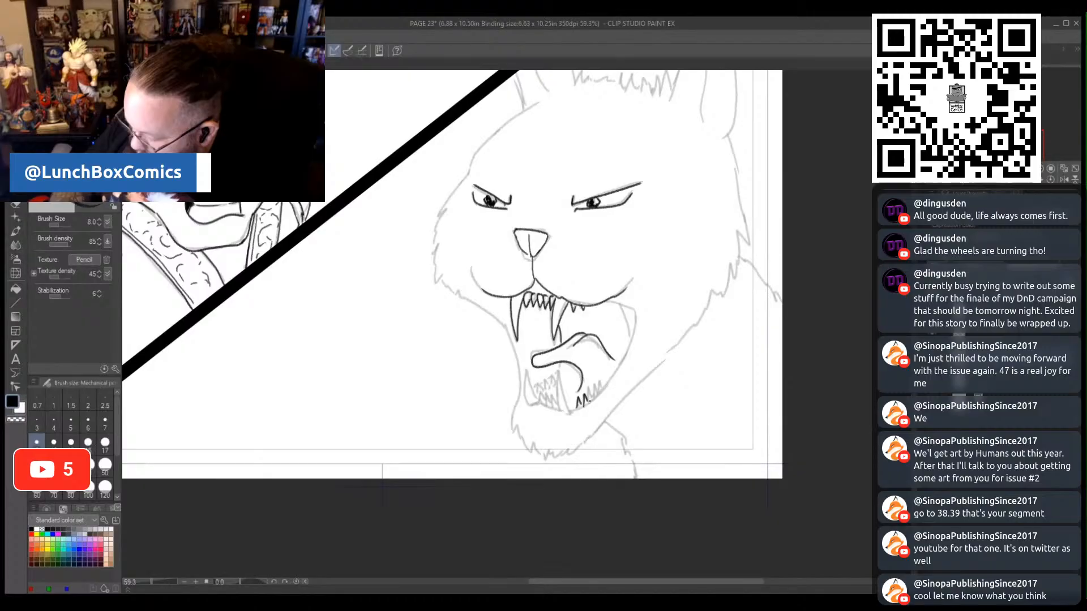
mouse_move(593, 400)
mouse_down()
mouse_move(604, 384)
mouse_move(561, 411)
mouse_move(531, 401)
mouse_move(593, 401)
mouse_move(627, 348)
mouse_move(629, 305)
mouse_move(629, 319)
mouse_up()
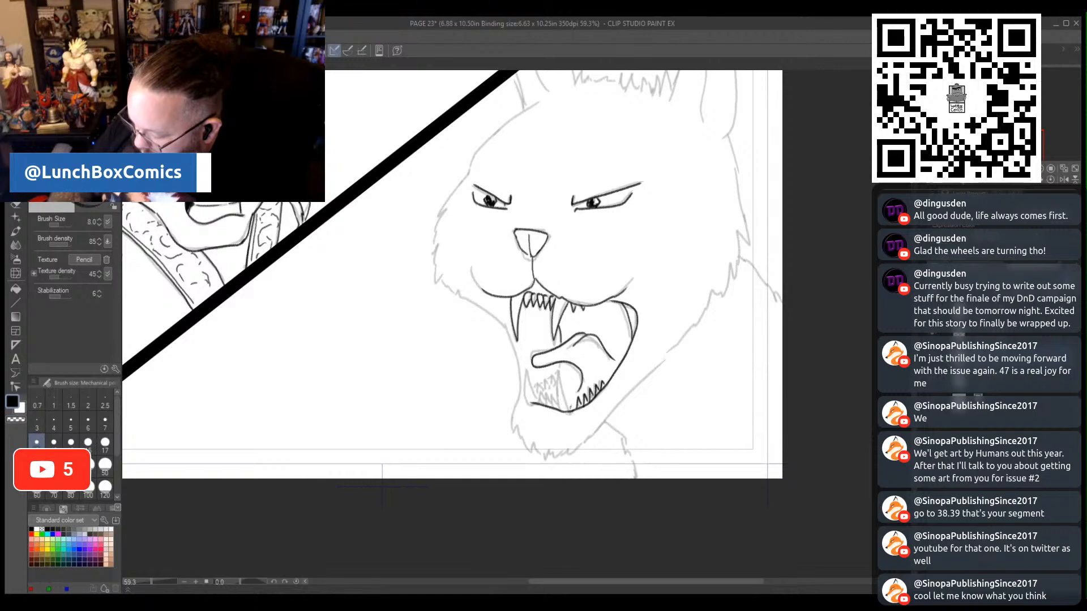
mouse_move(570, 410)
mouse_down()
mouse_move(561, 379)
mouse_move(560, 406)
mouse_move(552, 389)
mouse_move(530, 397)
mouse_up()
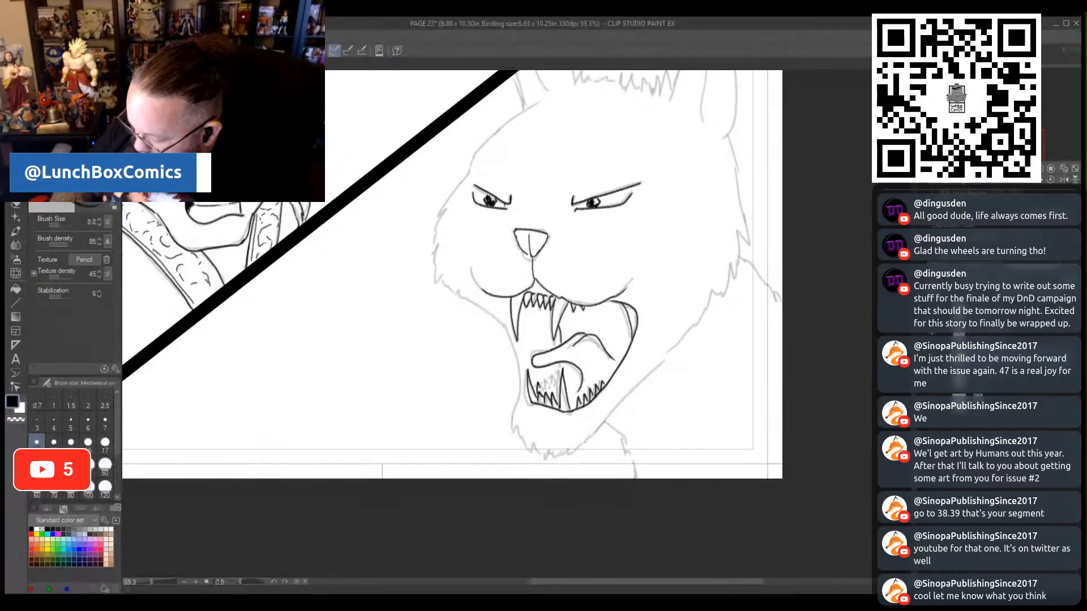
mouse_move(543, 394)
mouse_down()
mouse_move(545, 374)
mouse_move(556, 388)
mouse_up()
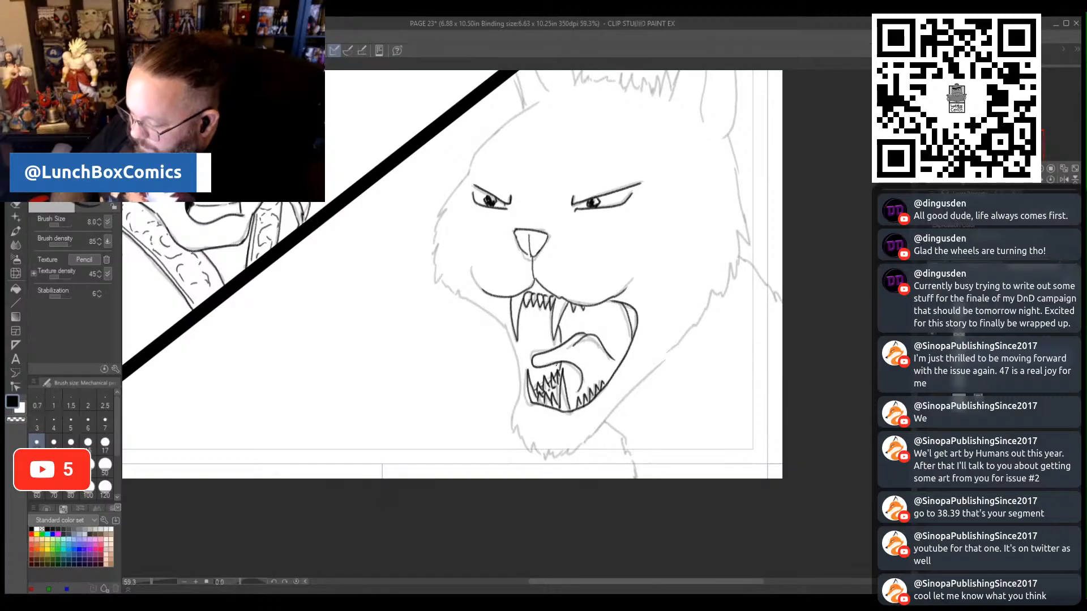
- Draw broken crease lines from the nose bridge to the brows, and trace the forehead and furry cheek outline on the diagonal border's side
drag(548, 220, 582, 178)
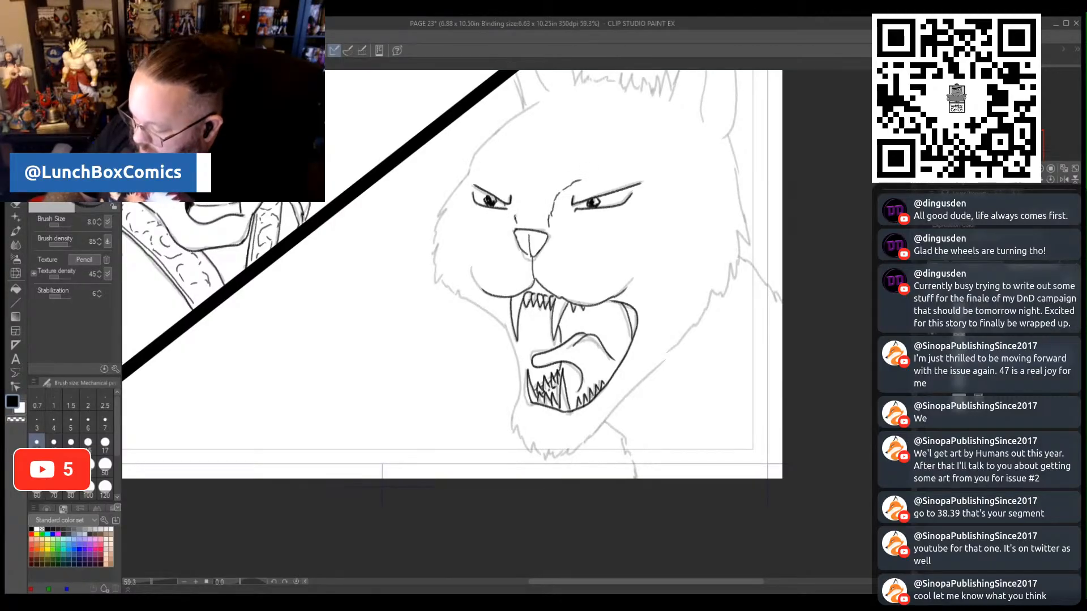
drag(507, 181, 516, 194)
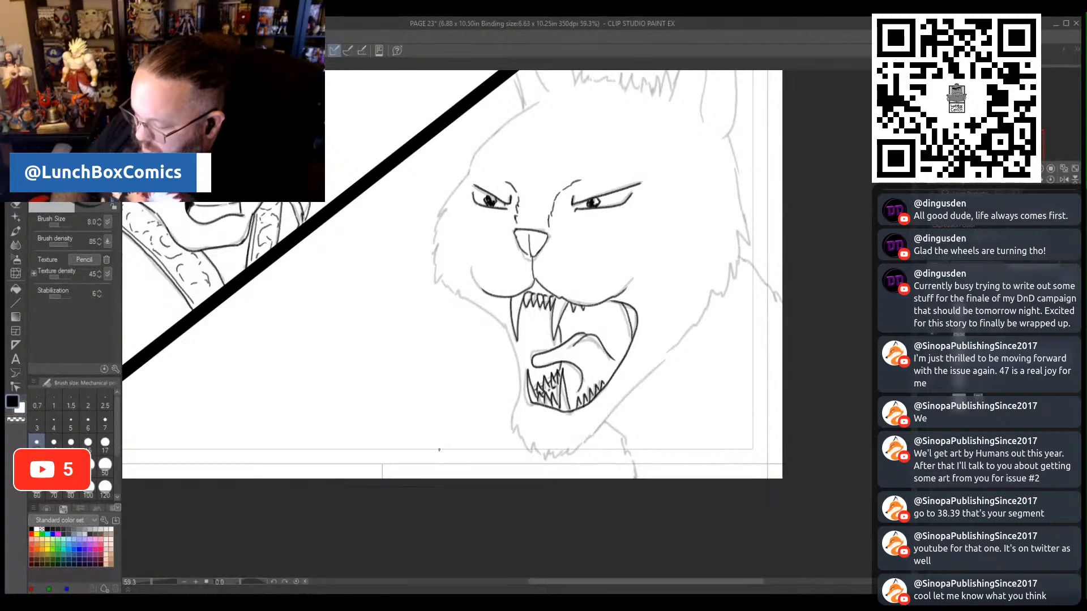
mouse_move(532, 105)
mouse_down()
mouse_move(477, 146)
mouse_move(434, 218)
mouse_move(436, 285)
mouse_up()
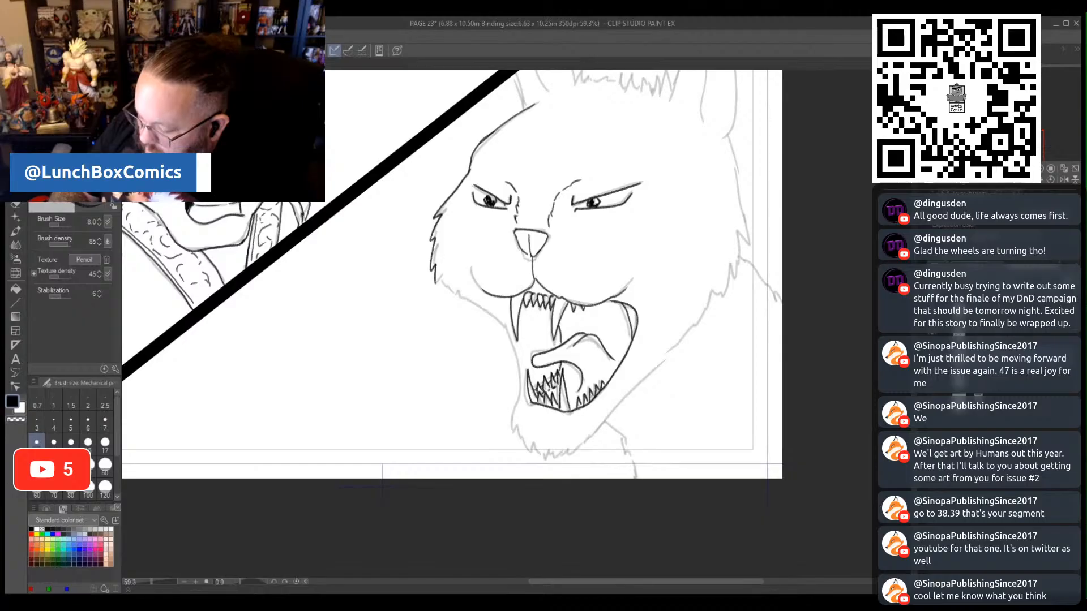
mouse_move(519, 401)
mouse_down()
mouse_move(507, 334)
mouse_move(440, 283)
mouse_up()
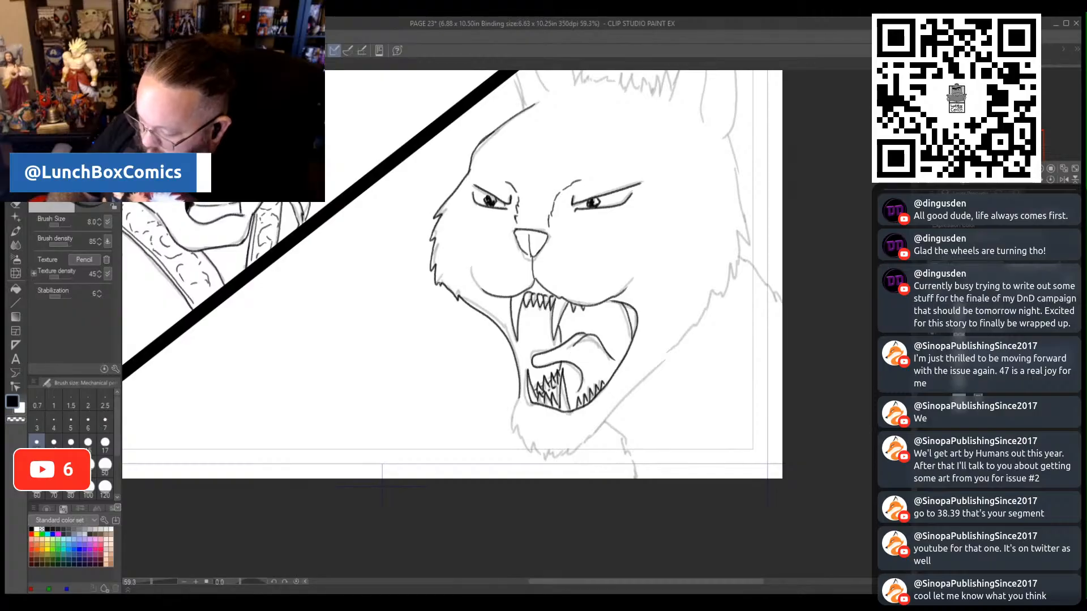
- Trace the wildcat's ragged chin fur, the far cheek's outline down to the jaw, and the neck and shoulder lines
mouse_move(517, 397)
mouse_down()
mouse_move(513, 434)
mouse_move(529, 451)
mouse_move(568, 457)
mouse_move(588, 440)
mouse_up()
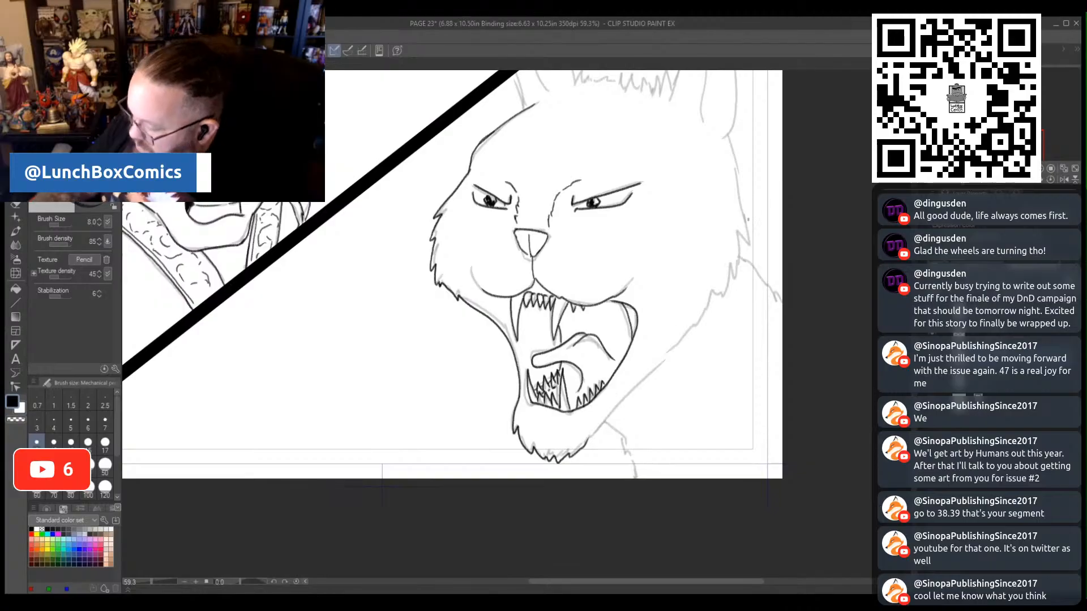
mouse_move(730, 136)
mouse_down()
mouse_move(749, 246)
mouse_move(742, 228)
mouse_move(733, 276)
mouse_move(687, 345)
mouse_move(602, 418)
mouse_move(631, 476)
mouse_up()
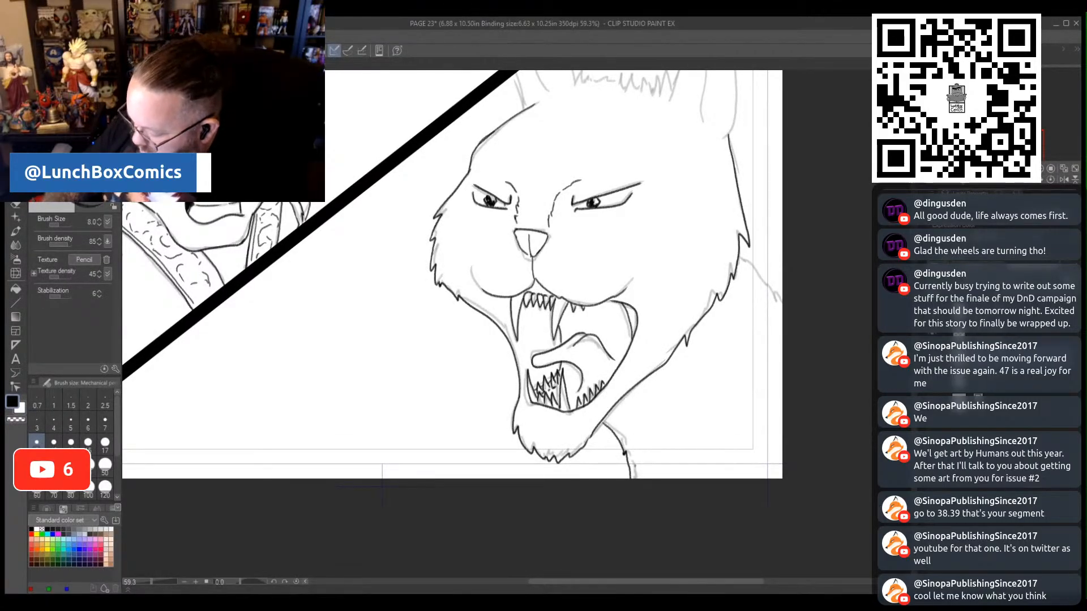
mouse_move(738, 253)
mouse_down()
mouse_move(750, 280)
mouse_move(782, 298)
mouse_up()
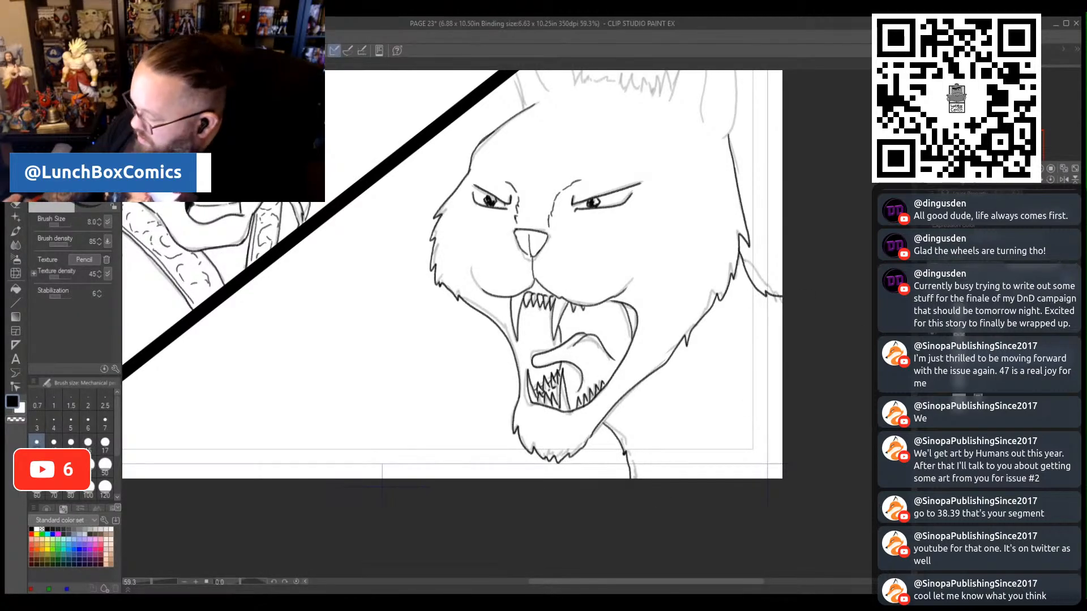
- Trace both of the wildcat's ears, cutting one at the diagonal border, and the spiky hair tuft between them
scroll(537, 300, up, 5)
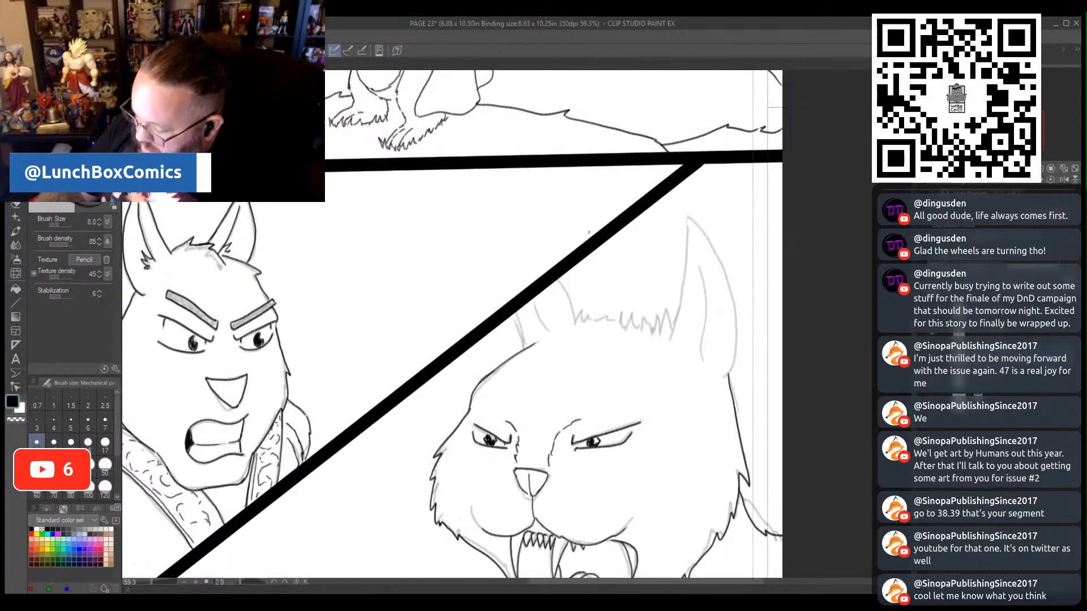
mouse_move(566, 277)
mouse_down()
mouse_move(574, 321)
mouse_move(572, 306)
mouse_up()
drag(519, 333, 530, 348)
mouse_move(516, 311)
mouse_down()
mouse_move(549, 329)
mouse_move(534, 297)
mouse_up()
mouse_move(678, 313)
mouse_down()
mouse_move(670, 335)
mouse_move(687, 214)
mouse_move(722, 265)
mouse_move(731, 363)
mouse_up()
mouse_move(697, 238)
mouse_down()
mouse_move(709, 340)
mouse_move(659, 300)
mouse_move(663, 319)
mouse_move(580, 306)
mouse_move(589, 296)
mouse_move(607, 319)
mouse_move(644, 305)
mouse_up()
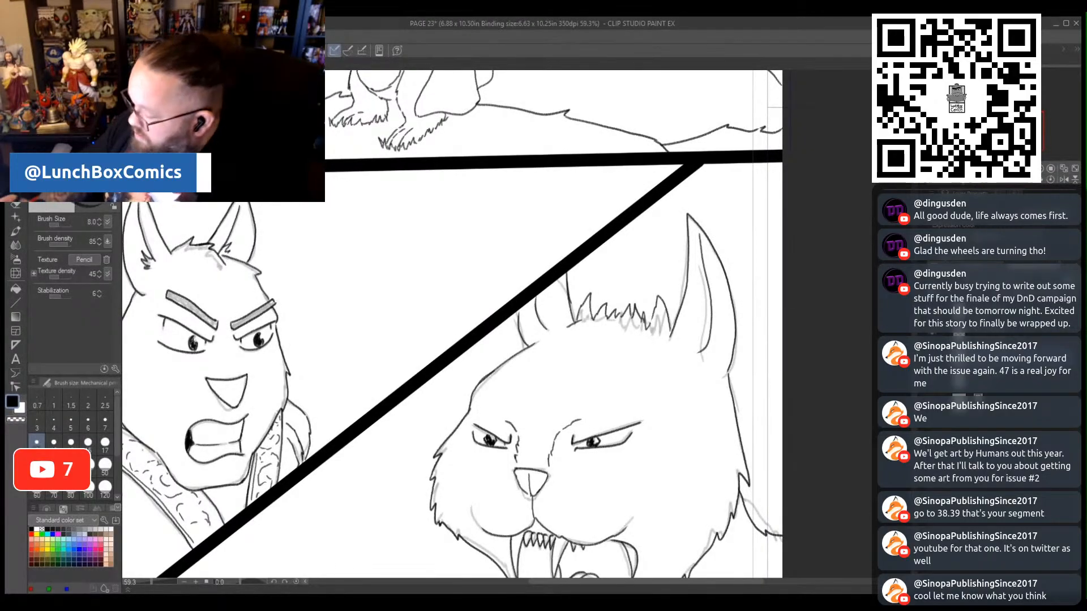
- Look over the whole of page 23 and save it
scroll(458, 304, down, 2)
scroll(458, 304, down, 5)
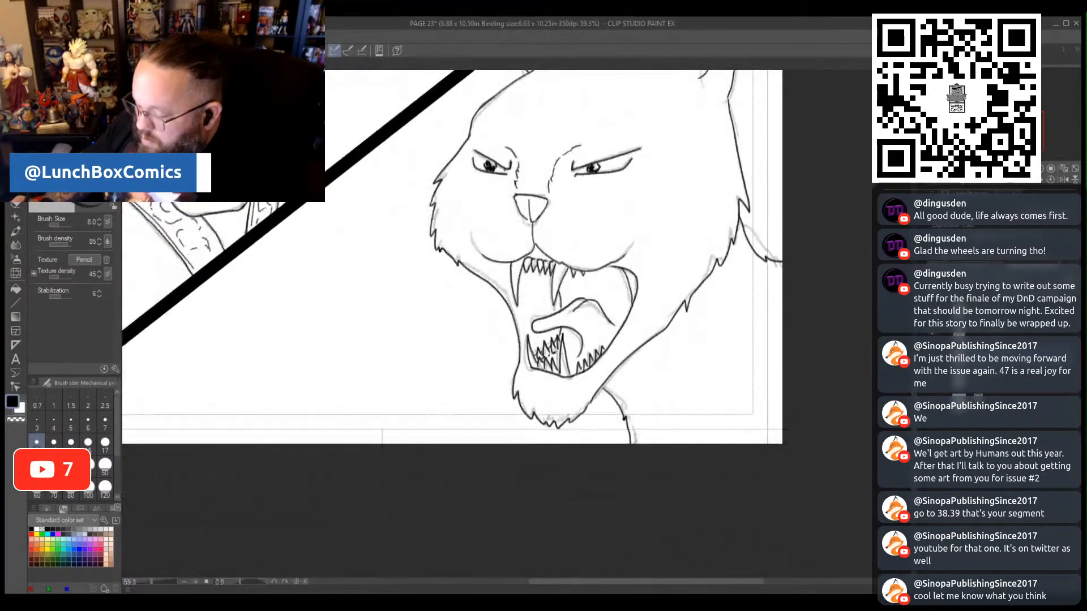
scroll(458, 303, up, 4)
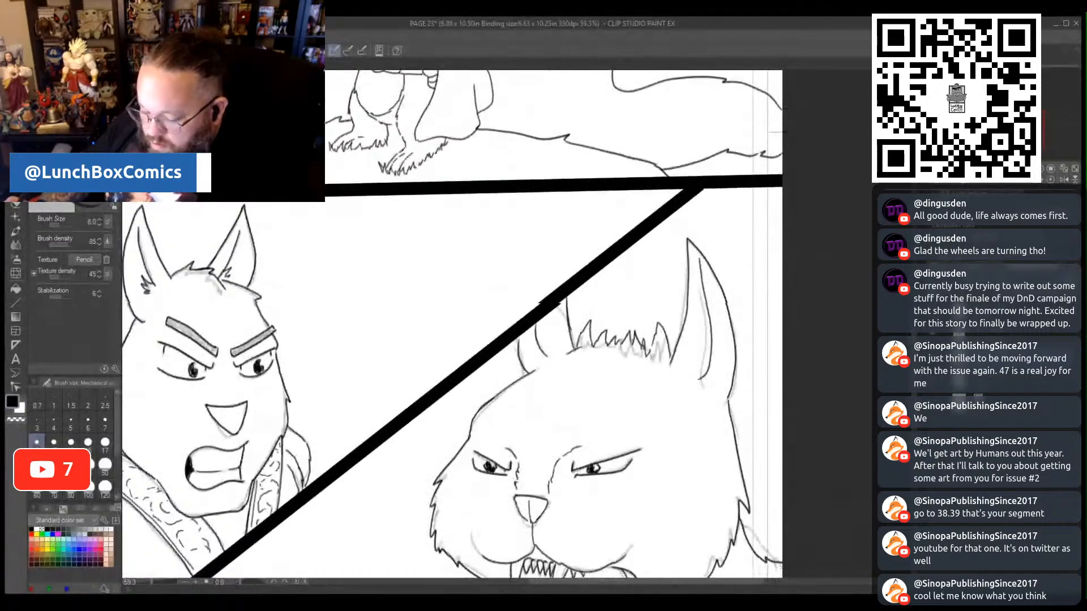
click(152, 582)
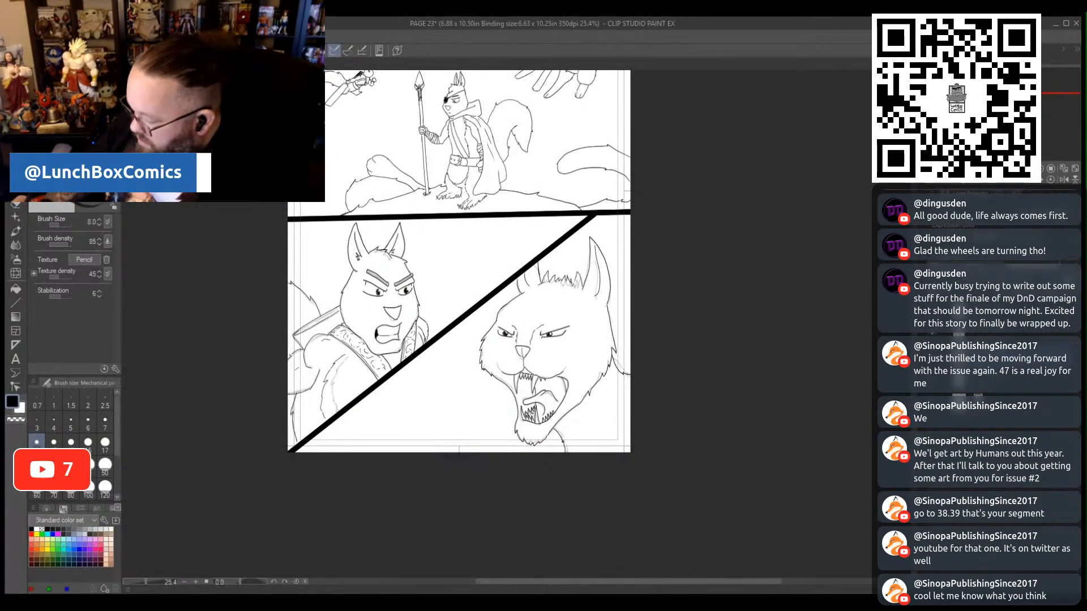
scroll(458, 312, up, 3)
scroll(459, 311, up, 2)
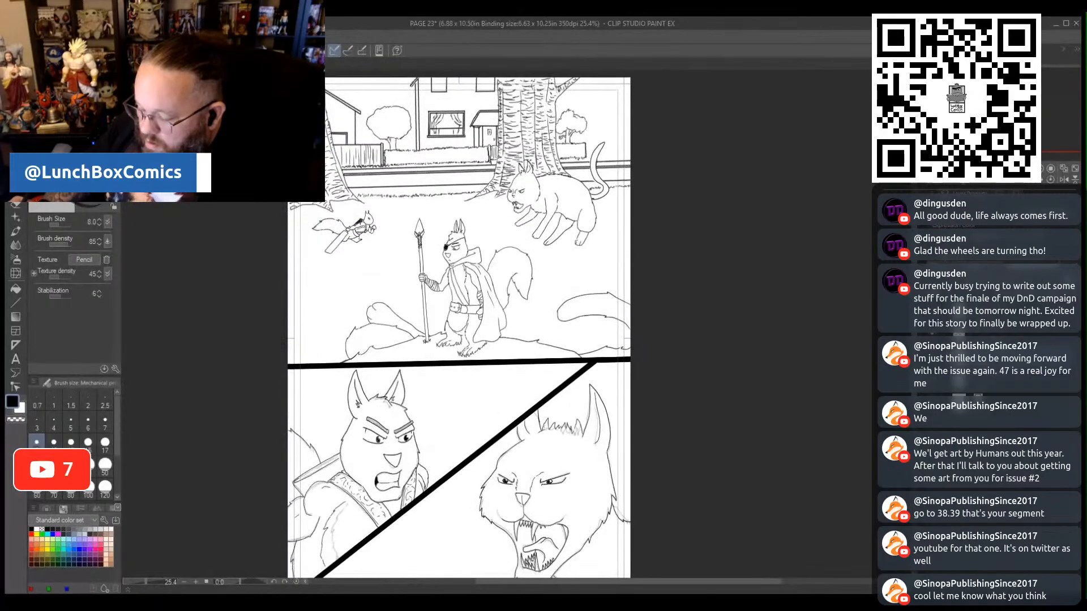
scroll(458, 324, down, 1)
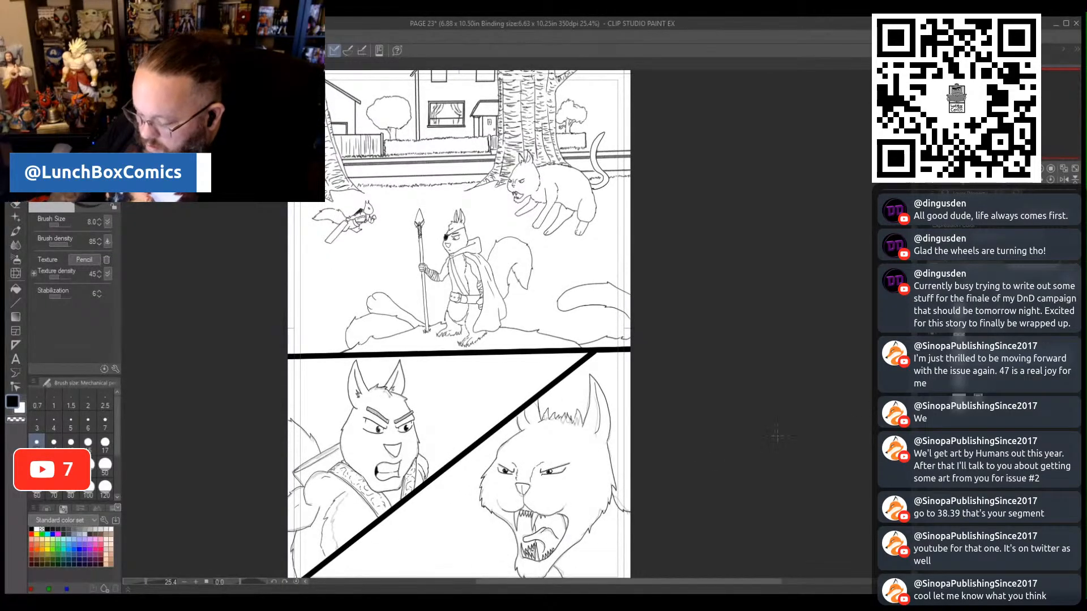
drag(150, 582, 144, 579)
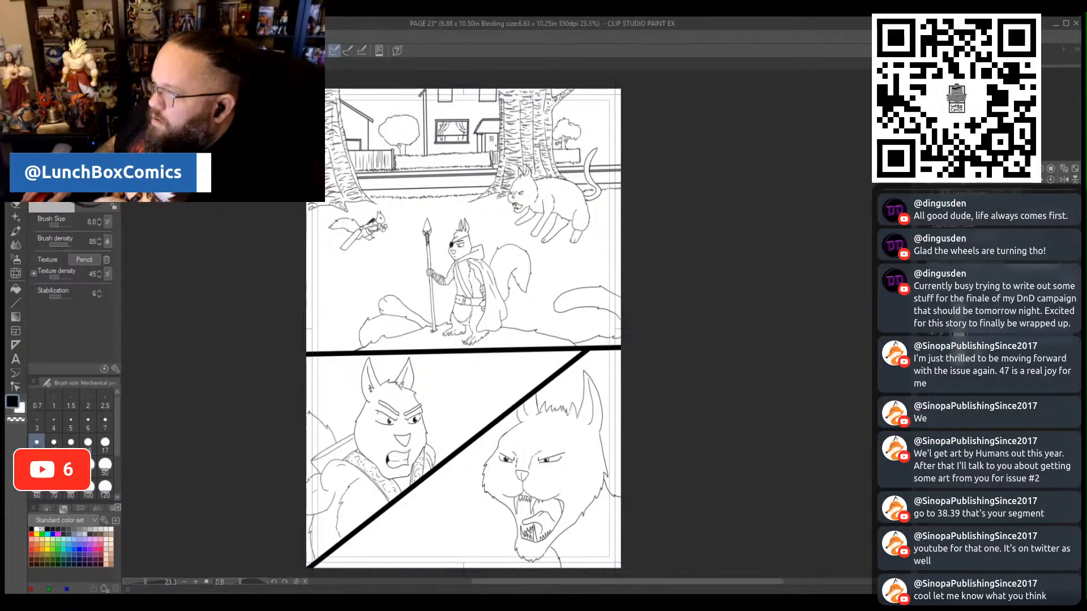
key(ctrl+s)
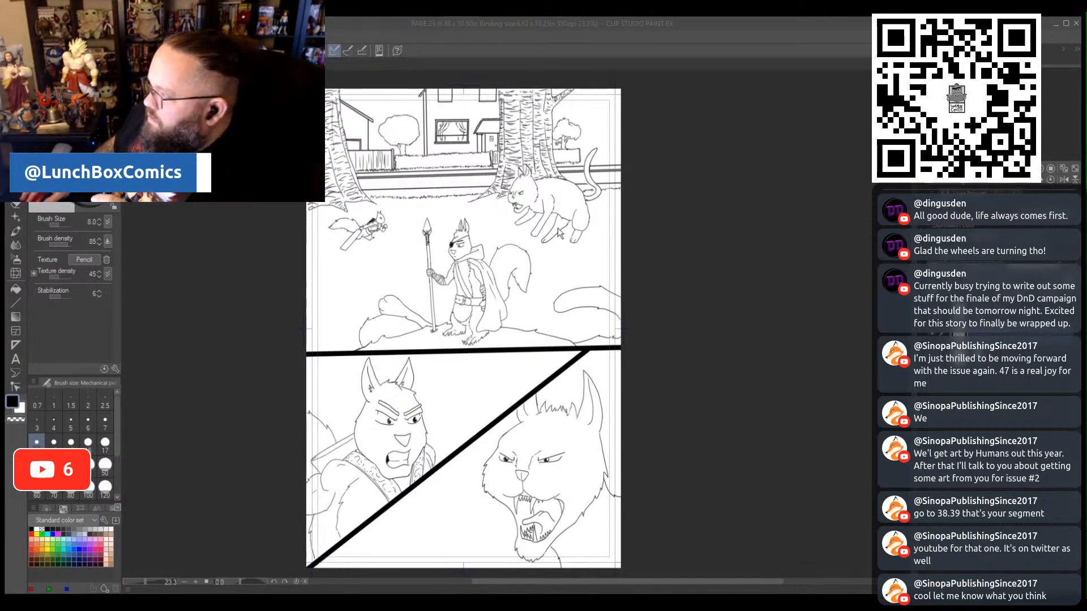
click(745, 510)
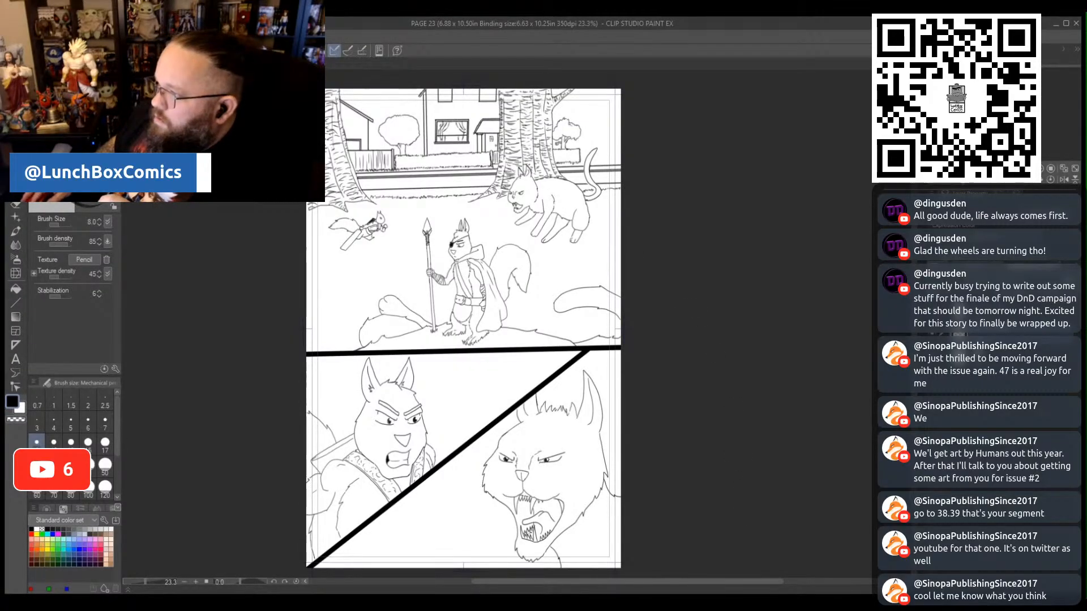
- Look through pages 24 and 25, and return to page 24
key(ctrl+Tab)
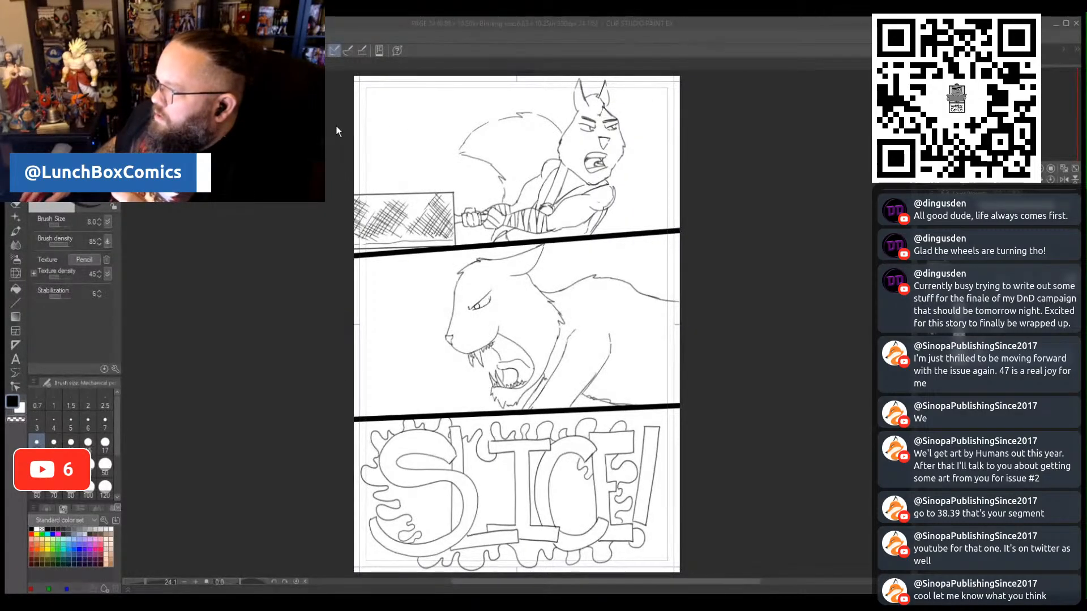
click(748, 512)
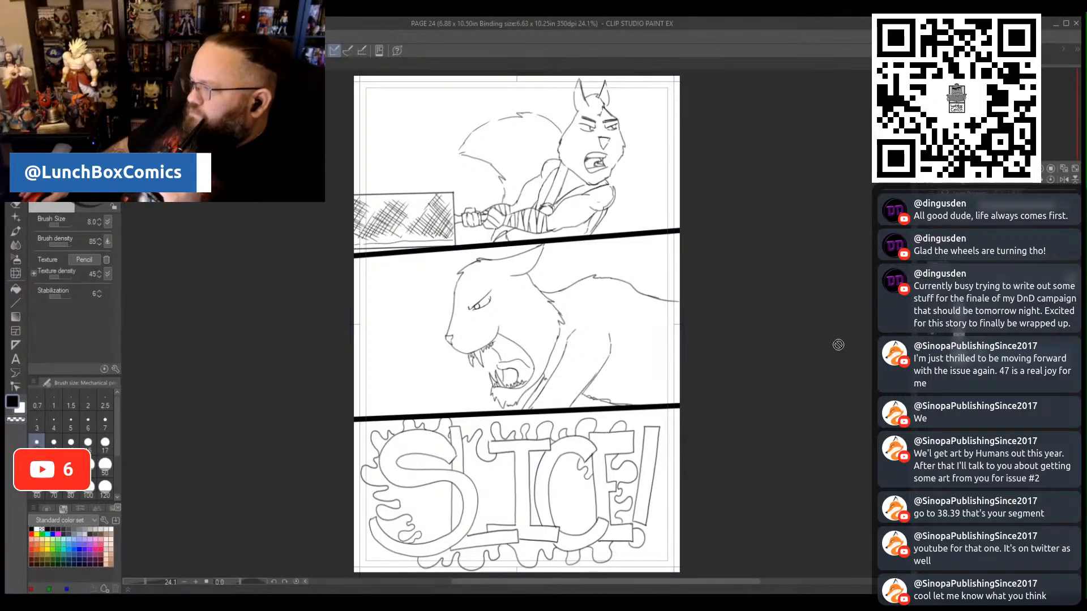
key(ctrl+Tab)
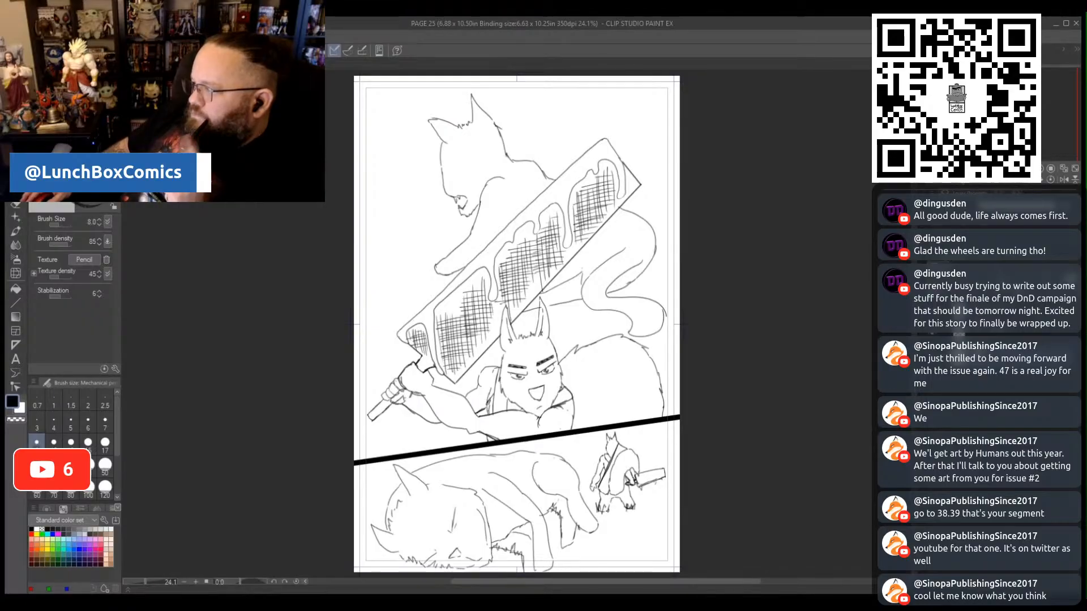
key(ctrl+shift+Tab)
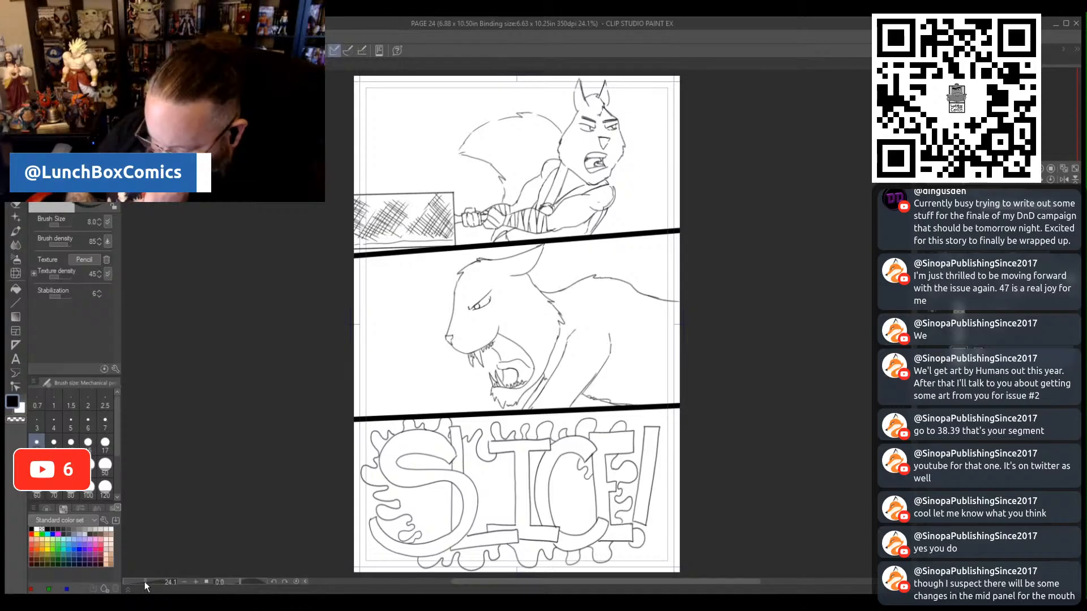
- Lasso the wildcat's open mouth in page 24's middle panel, scale it to 87%, and clean up its back edge with the Hard eraser
drag(145, 582, 151, 582)
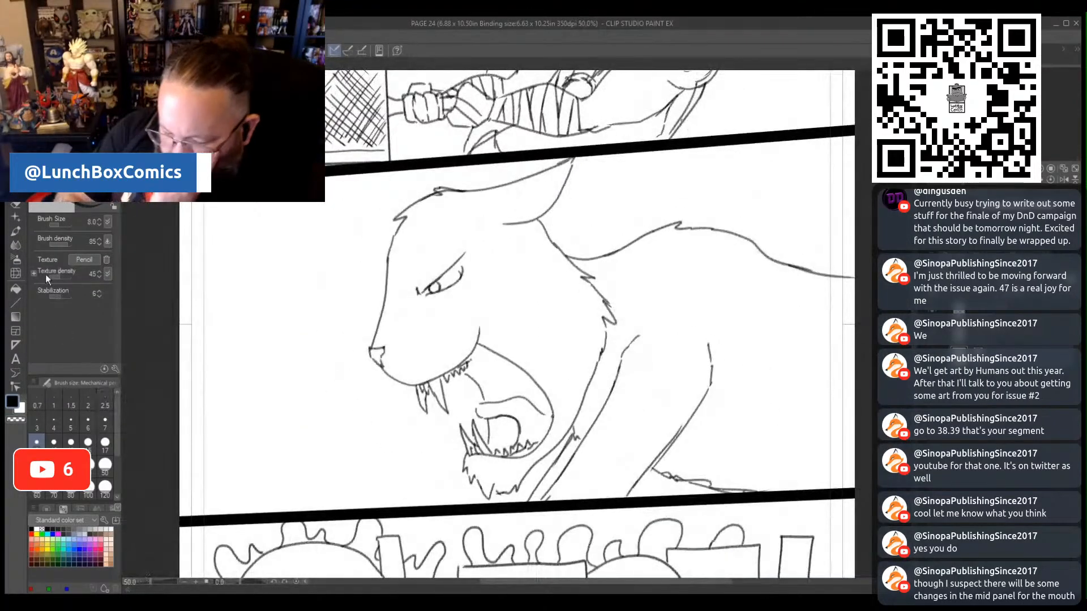
click(15, 120)
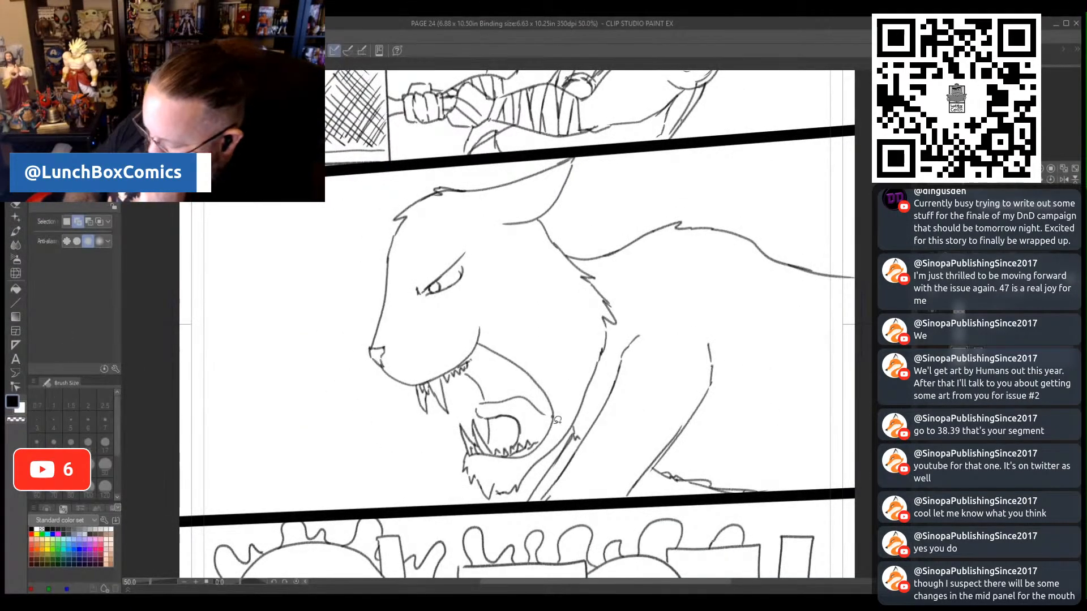
mouse_move(568, 419)
mouse_down()
mouse_move(557, 439)
mouse_move(519, 458)
mouse_move(548, 413)
mouse_move(483, 348)
mouse_move(490, 330)
mouse_up()
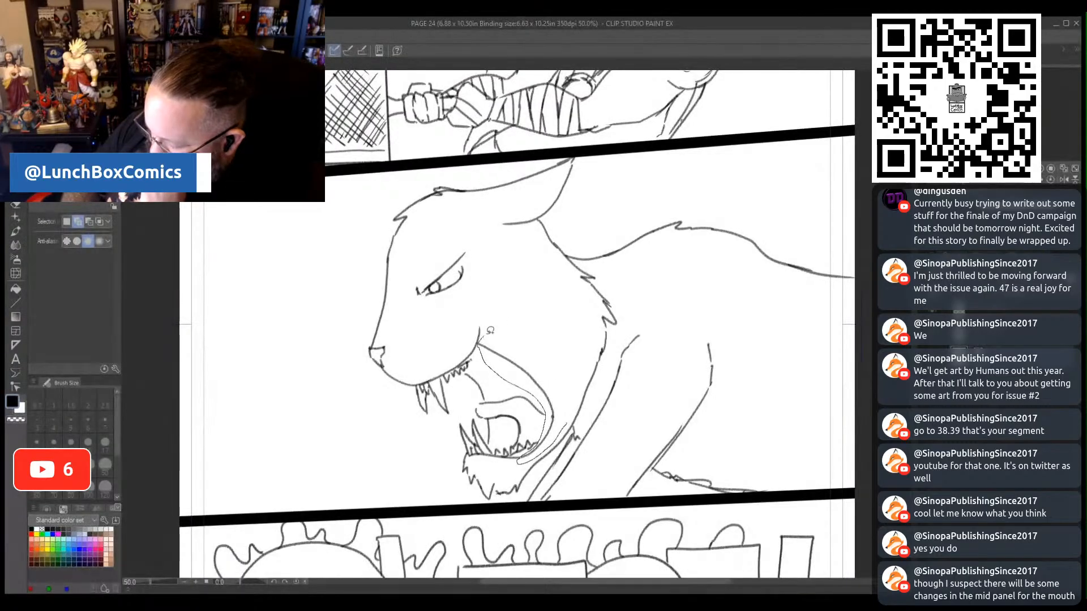
drag(569, 398, 560, 423)
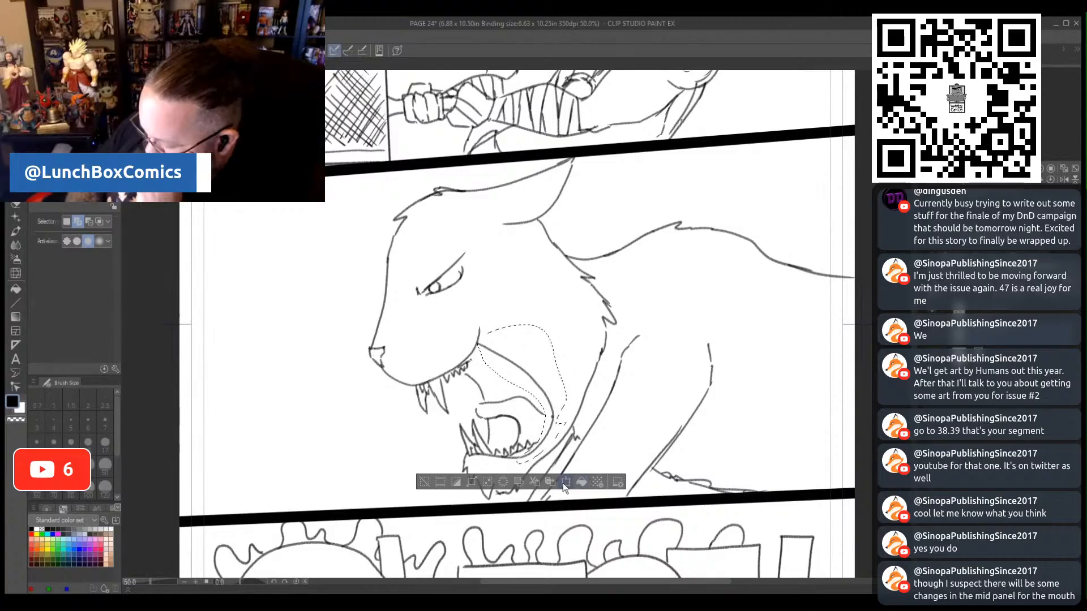
click(562, 482)
drag(553, 418, 540, 419)
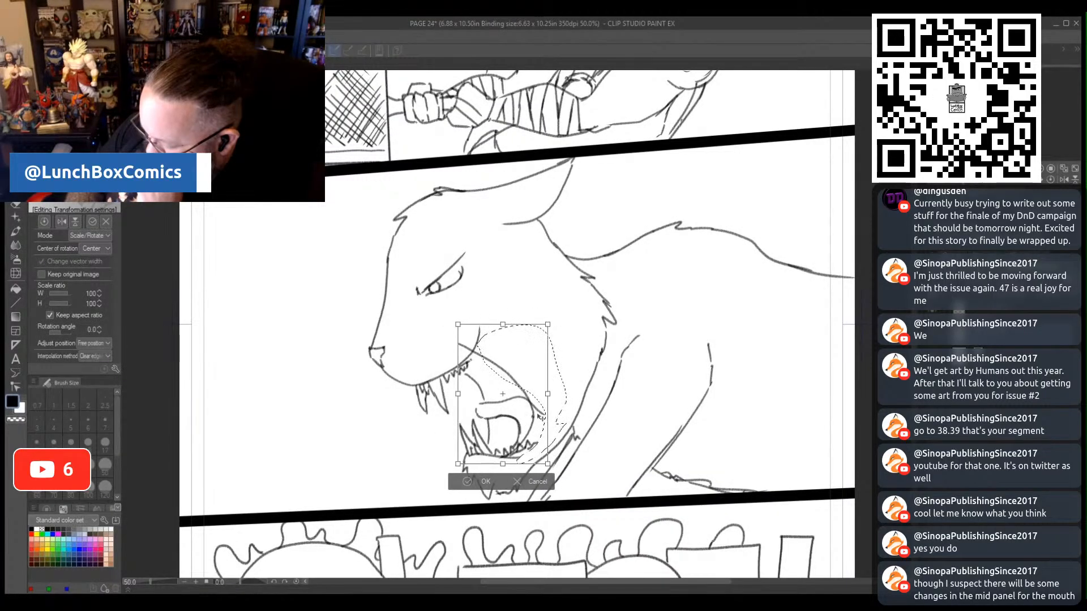
drag(500, 325, 513, 351)
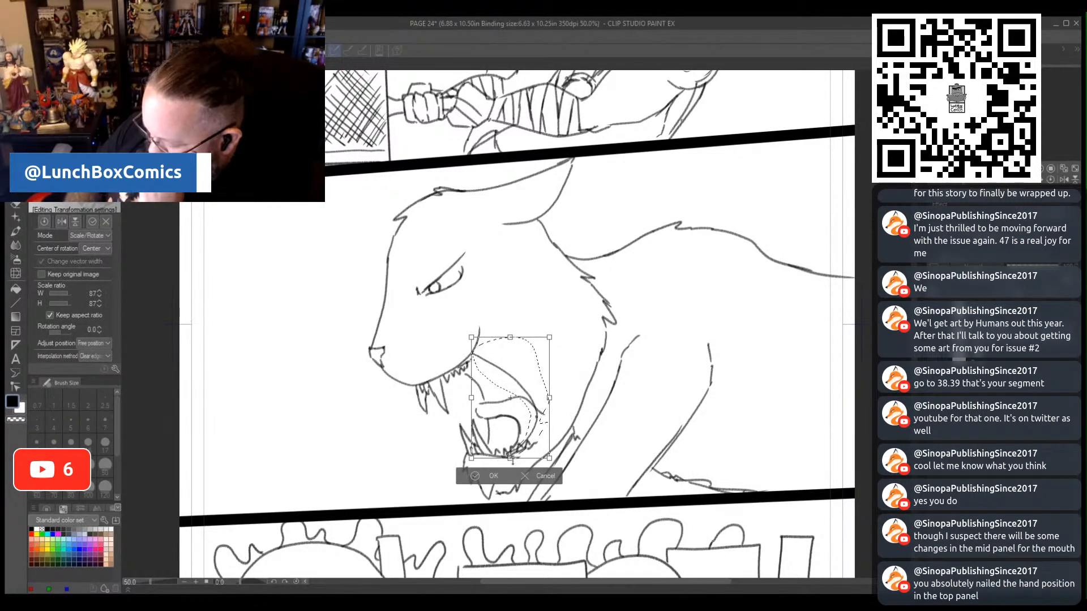
click(474, 478)
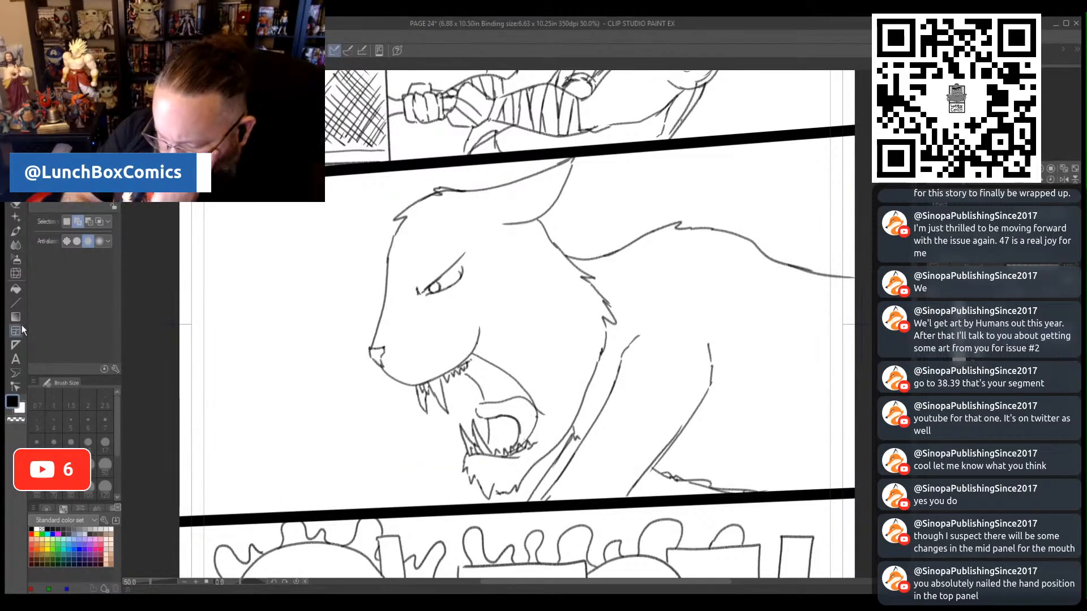
click(16, 231)
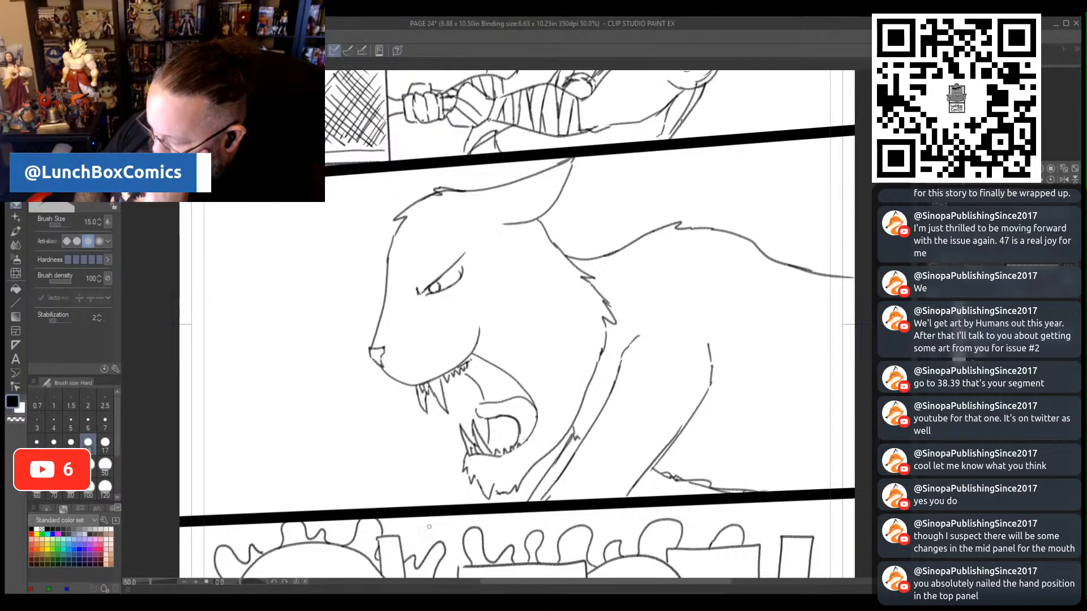
- Lasso the wildcat's neck fur and lower jaw edge in the middle panel and move them slightly up toward the face
key(m)
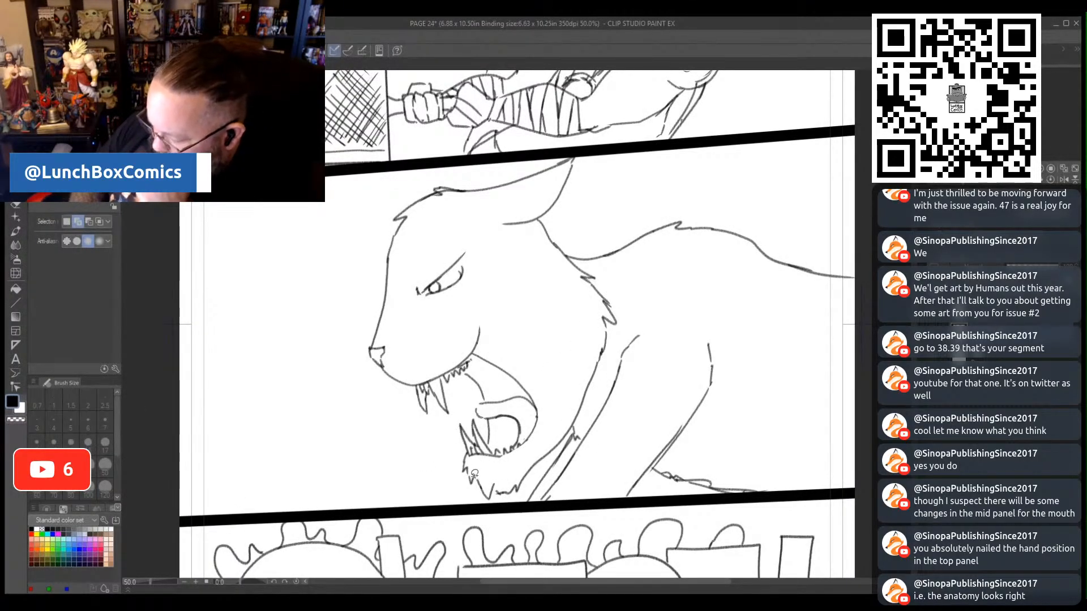
mouse_move(483, 466)
mouse_down()
mouse_move(489, 502)
mouse_move(548, 463)
mouse_move(625, 312)
mouse_move(613, 280)
mouse_move(558, 234)
mouse_move(529, 326)
mouse_move(557, 363)
mouse_move(558, 414)
mouse_move(497, 464)
mouse_up()
click(590, 524)
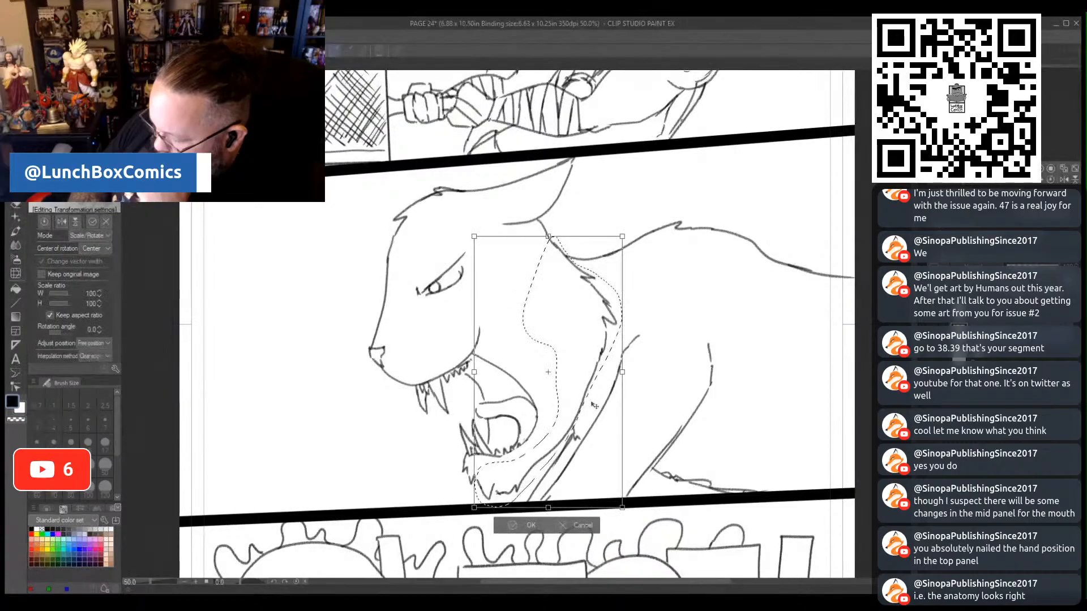
drag(585, 392, 588, 397)
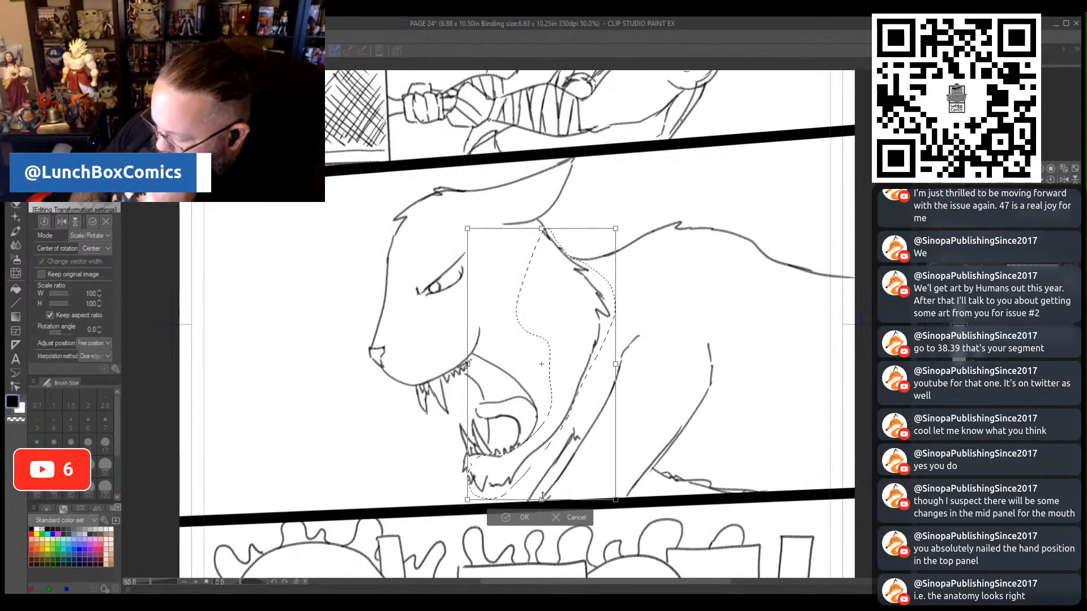
click(502, 517)
- Lasso the wildcat's upper head with its ear, eye and upper teeth, move it back toward the neck, and erase the overlap at the mouth
click(443, 517)
mouse_move(384, 409)
mouse_down()
mouse_move(445, 425)
mouse_move(517, 247)
mouse_move(563, 206)
mouse_move(584, 149)
mouse_move(346, 238)
mouse_move(386, 416)
mouse_up()
click(522, 448)
mouse_move(497, 339)
mouse_down()
mouse_move(510, 355)
mouse_move(493, 366)
mouse_move(512, 344)
mouse_up()
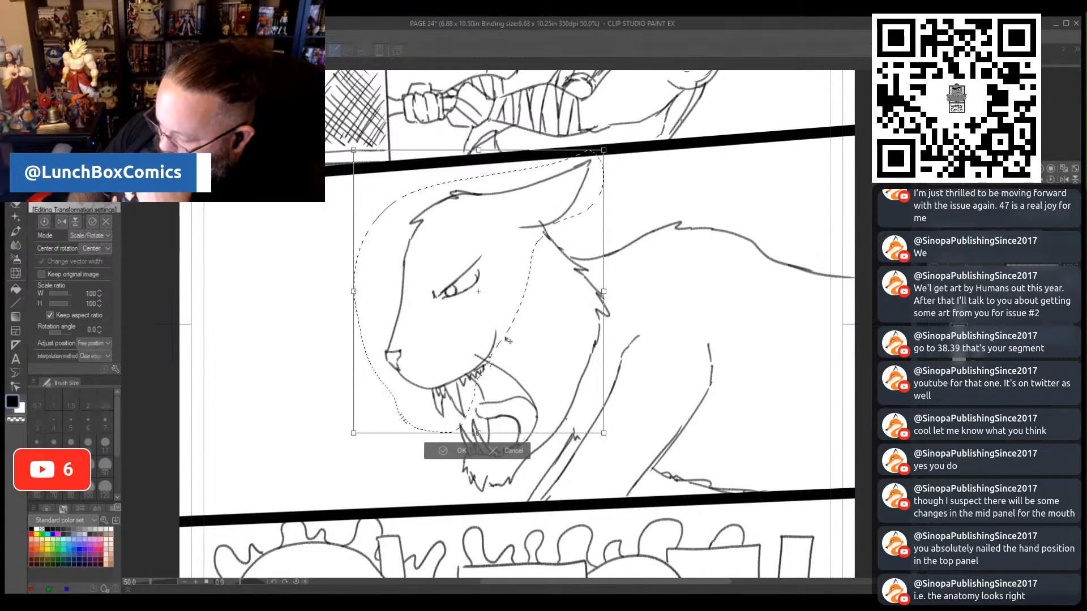
click(443, 451)
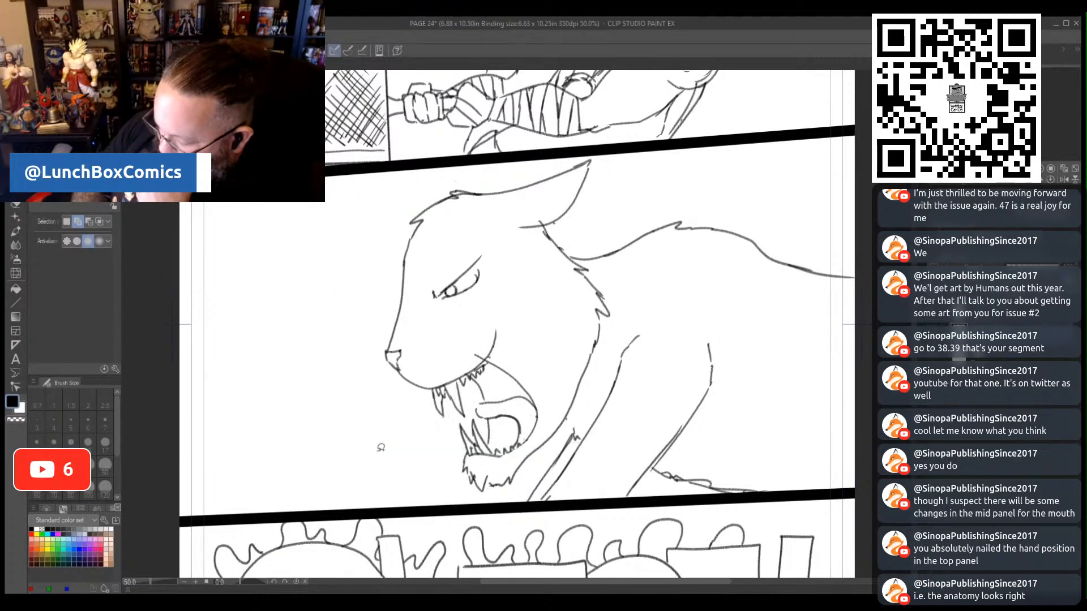
click(15, 206)
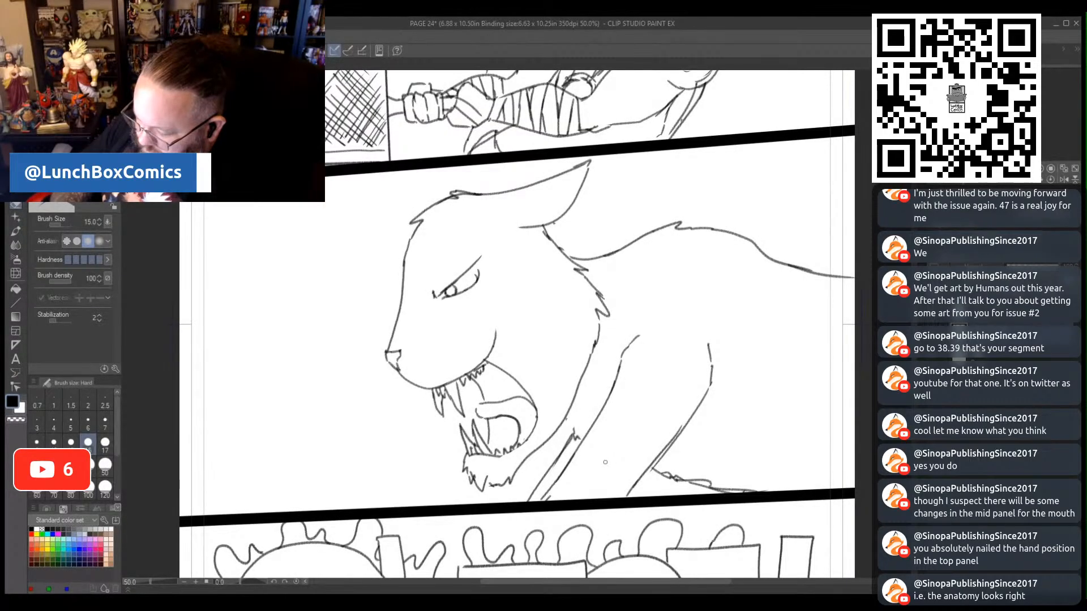
- Lasso the whole wildcat in page 24's middle panel and scale it up to 108%
drag(154, 581, 146, 583)
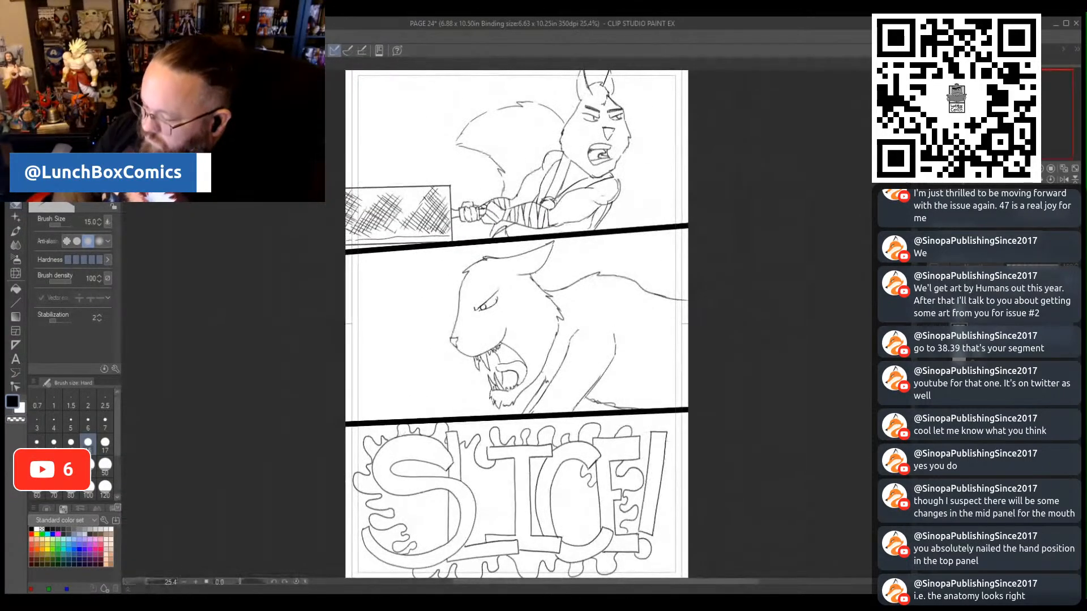
drag(872, 364, 871, 340)
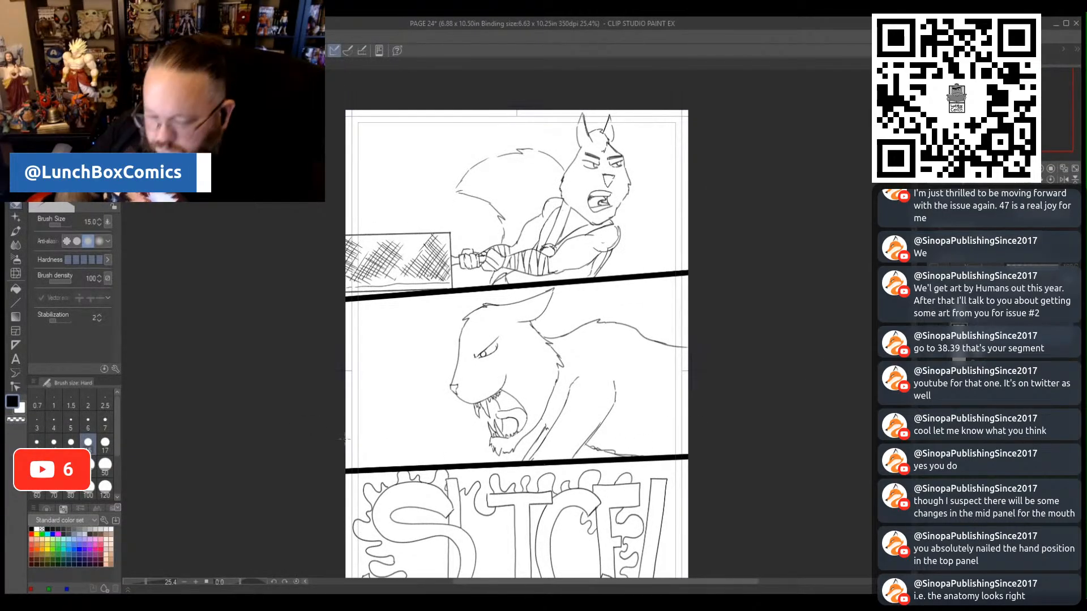
click(15, 190)
mouse_move(677, 445)
mouse_down()
mouse_move(532, 462)
mouse_move(424, 416)
mouse_move(484, 296)
mouse_move(561, 283)
mouse_move(650, 303)
mouse_move(733, 407)
mouse_move(690, 446)
mouse_move(696, 458)
mouse_up()
click(600, 483)
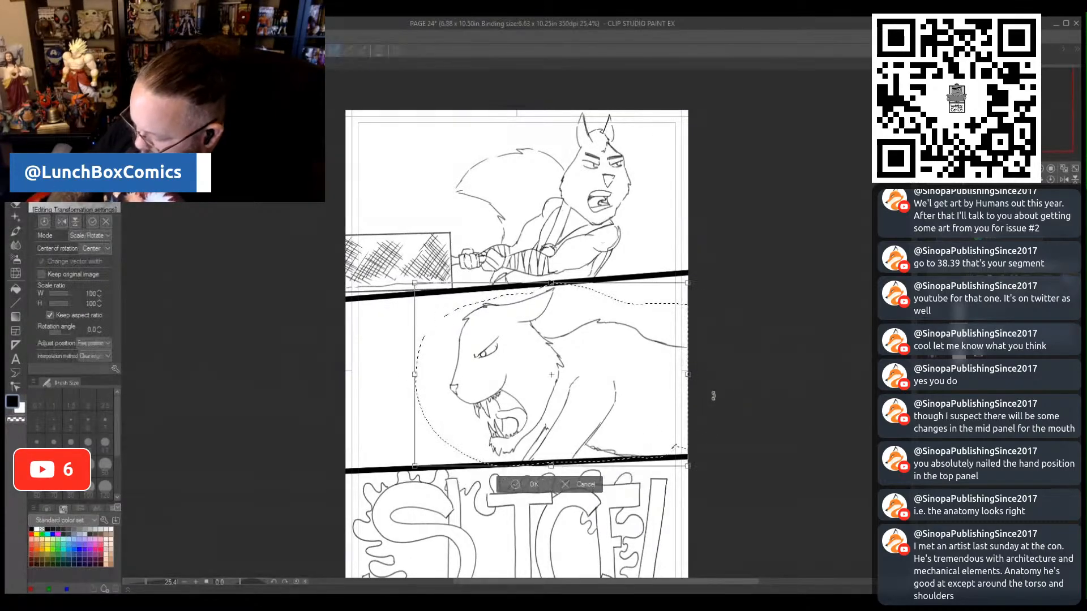
mouse_move(689, 374)
mouse_down()
mouse_move(737, 361)
mouse_move(708, 373)
mouse_up()
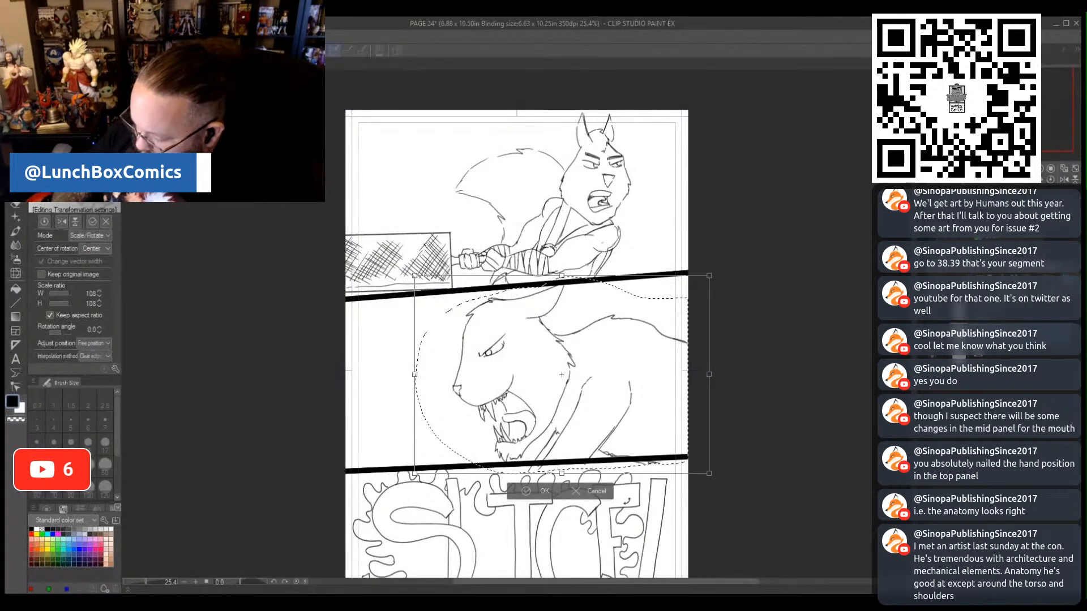
click(529, 491)
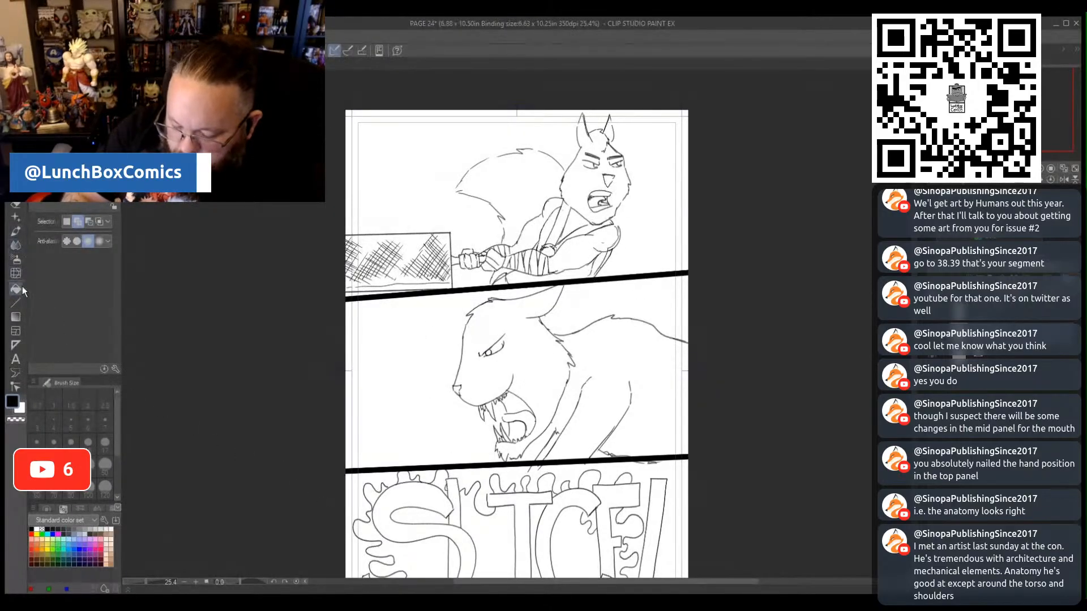
- Erase the wildcat lines that overrun the middle panel's lower border and save page 24
click(15, 205)
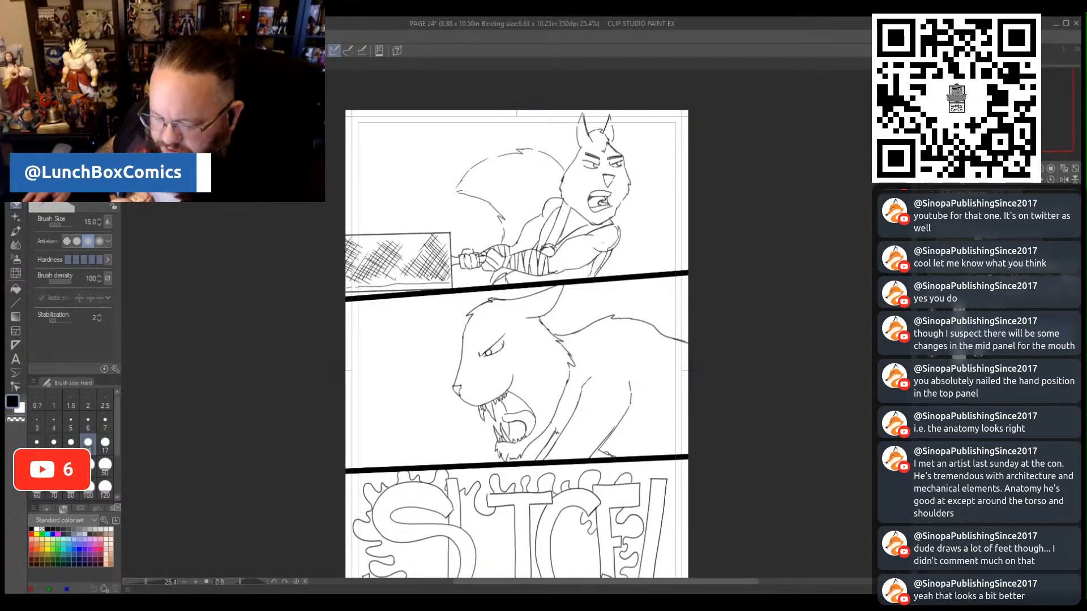
key(ctrl+s)
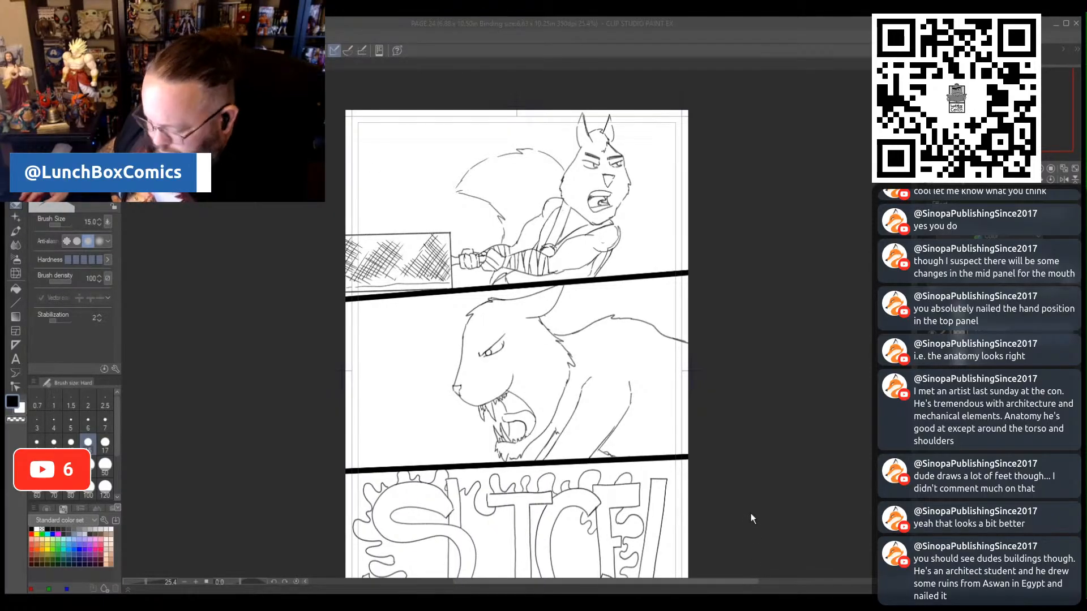
- Look over the inked backgrounds in japan street, Ninja Blast background page and Last Page2, including the street and rooftop details
click(576, 313)
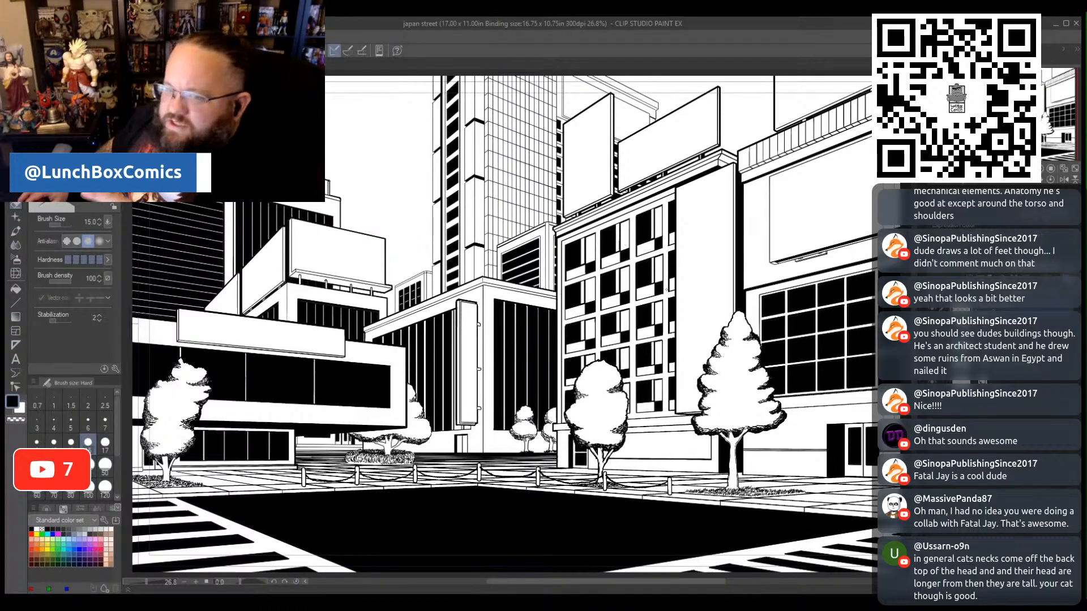
scroll(667, 288, down, 1)
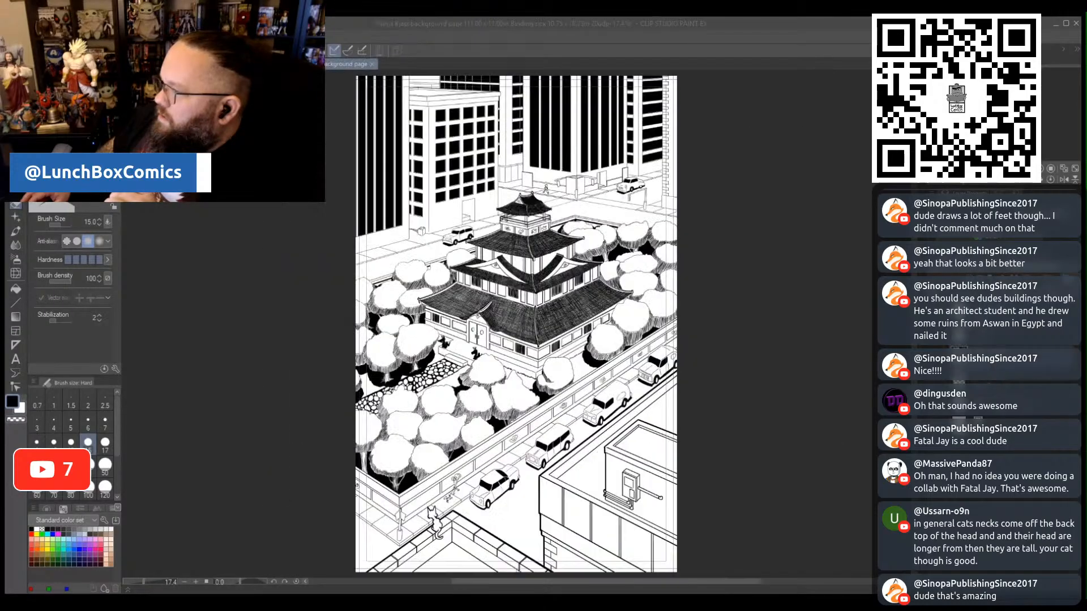
scroll(702, 212, down, 1)
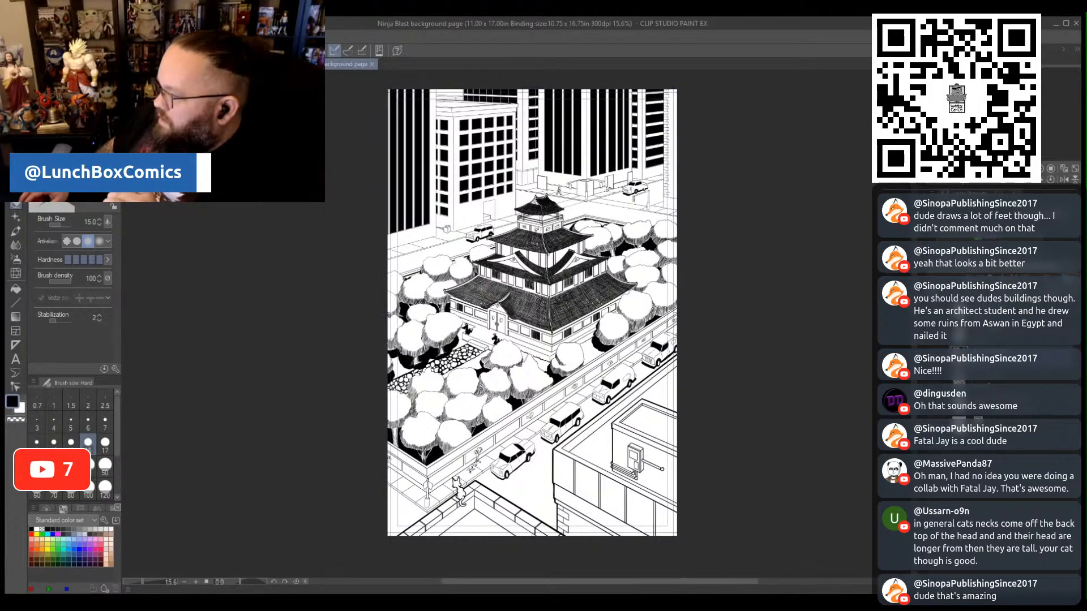
scroll(729, 292, up, 2)
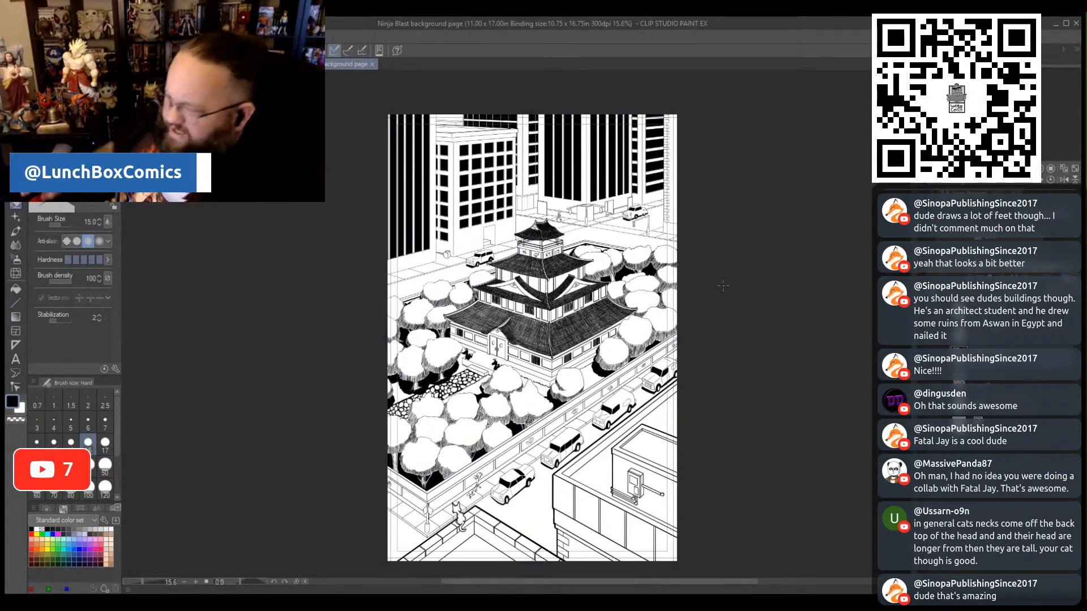
scroll(450, 543, up, 5)
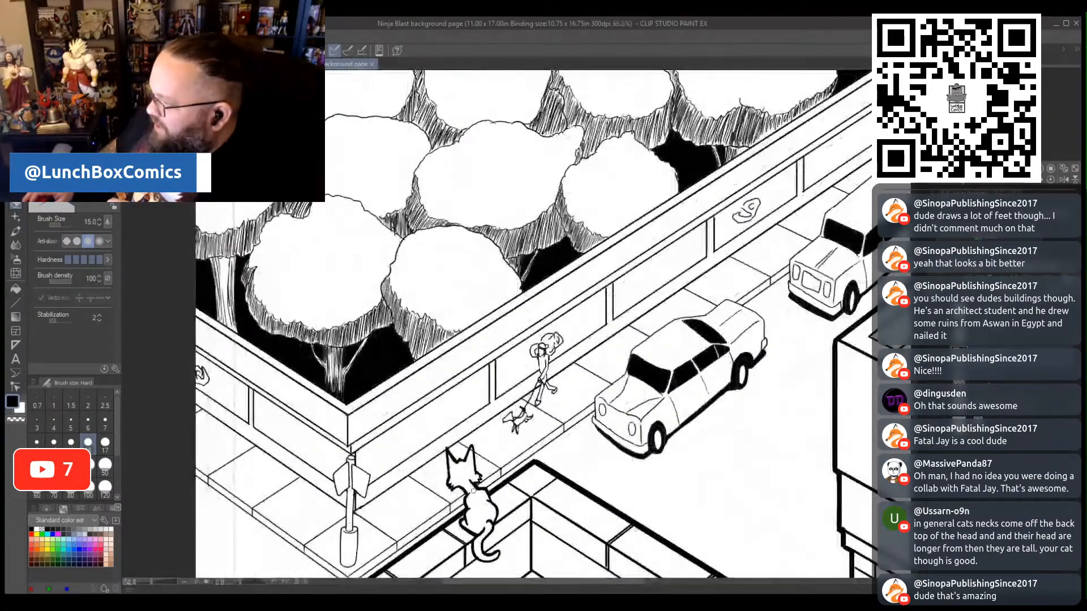
scroll(473, 490, down, 5)
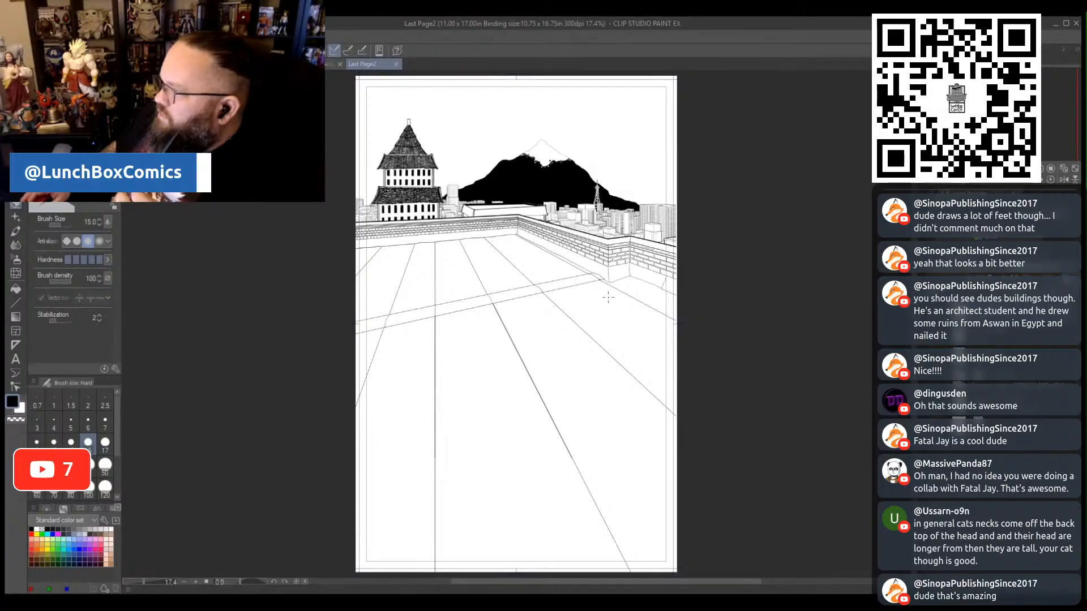
scroll(548, 206, up, 3)
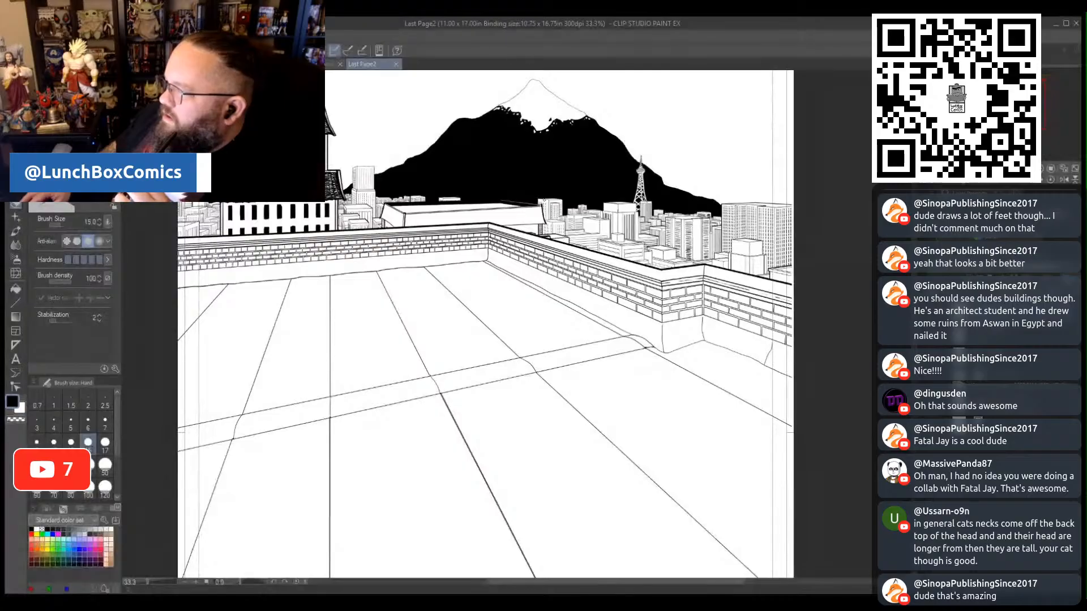
scroll(541, 205, down, 3)
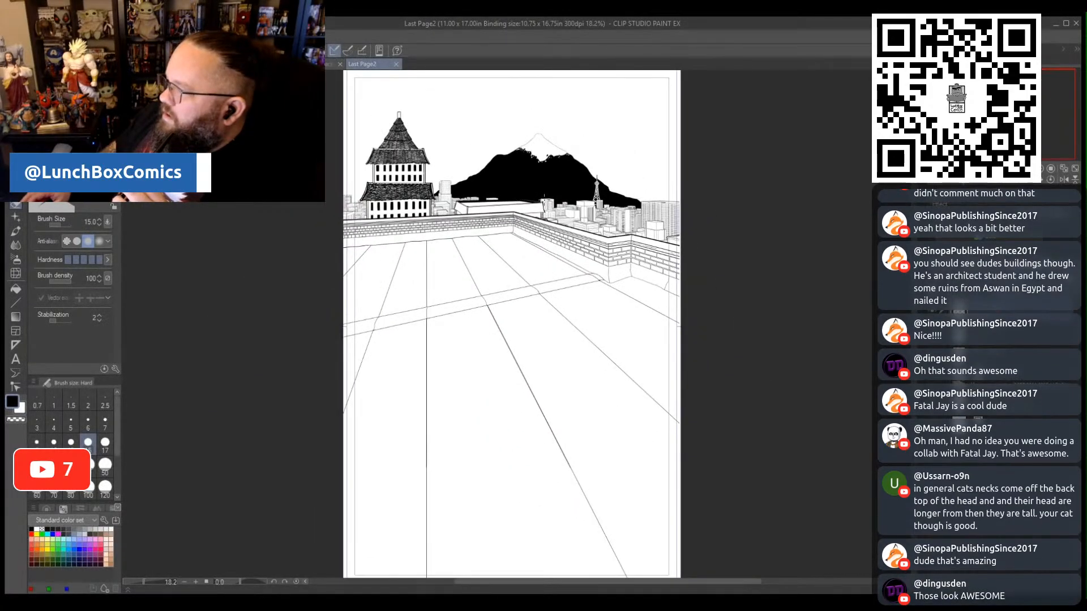
scroll(512, 324, down, 1)
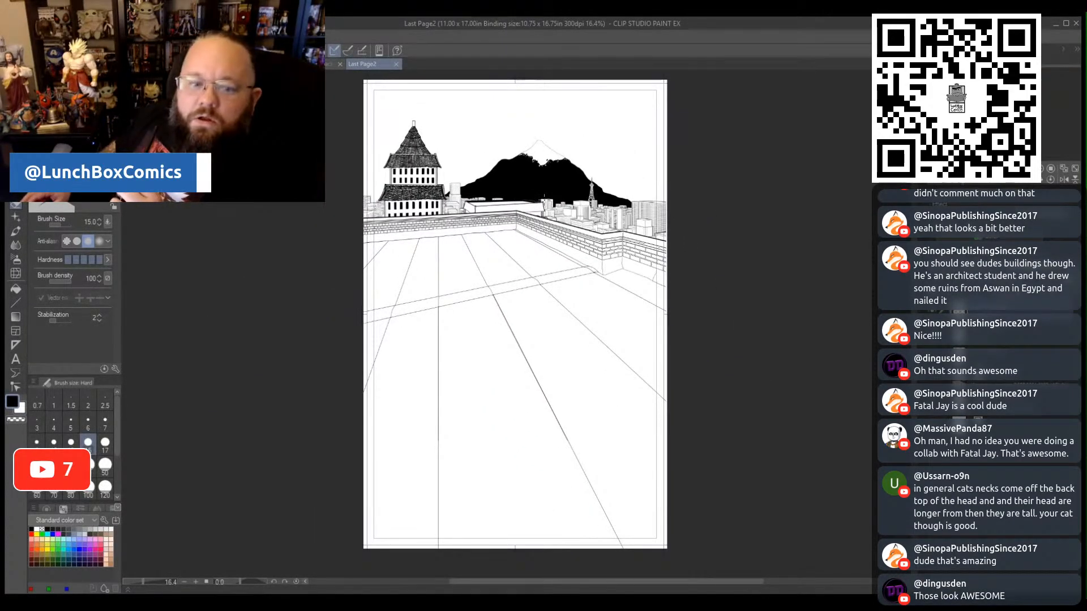
- Close Last Page2 and Ninja Blast background page, and switch from japan street to page 25
click(395, 64)
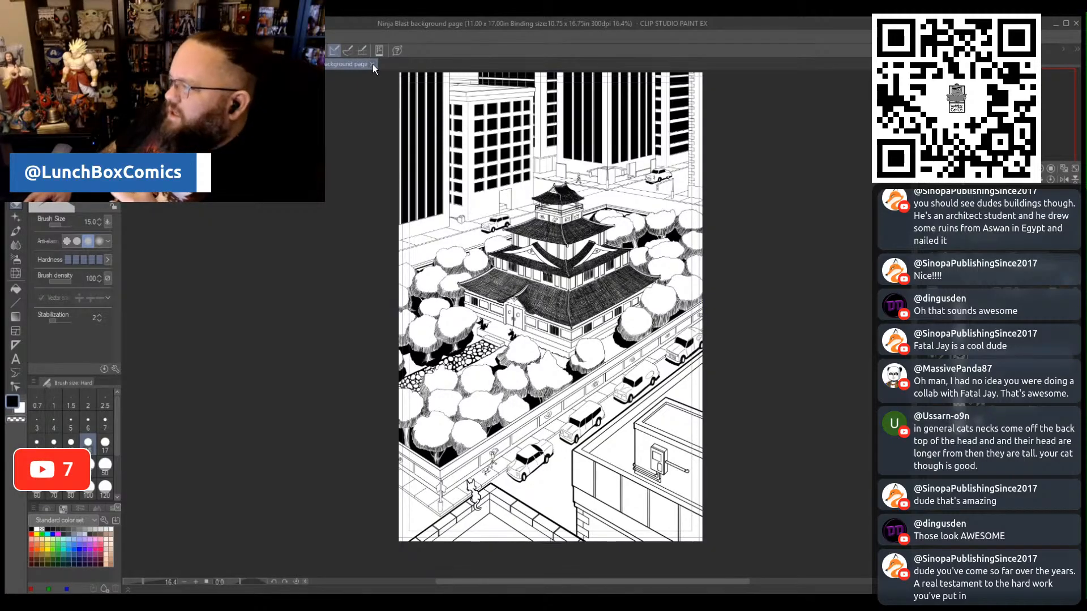
click(372, 64)
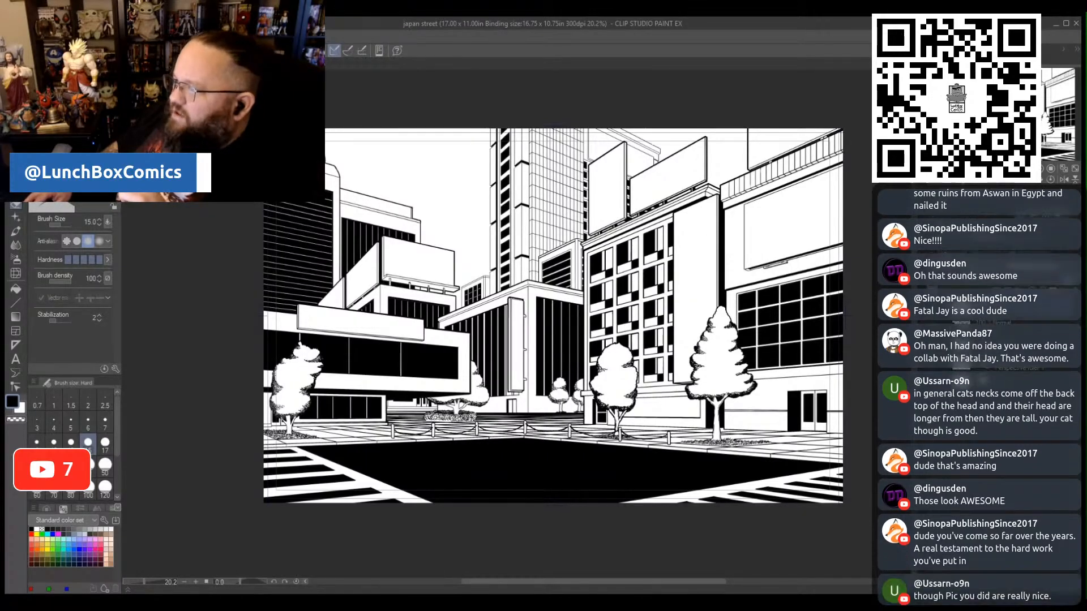
key(ctrl+Tab)
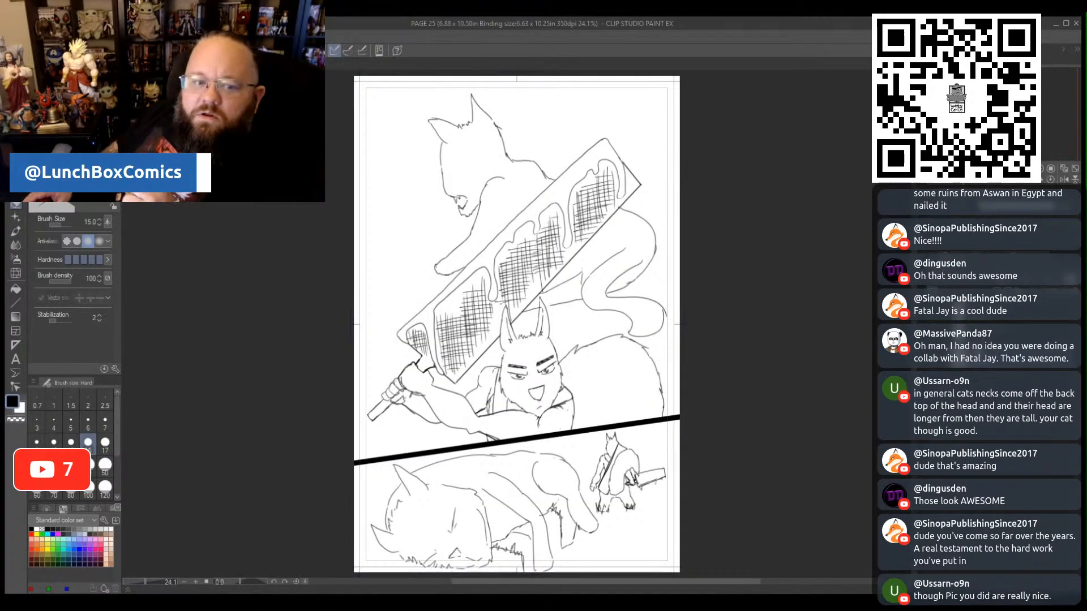
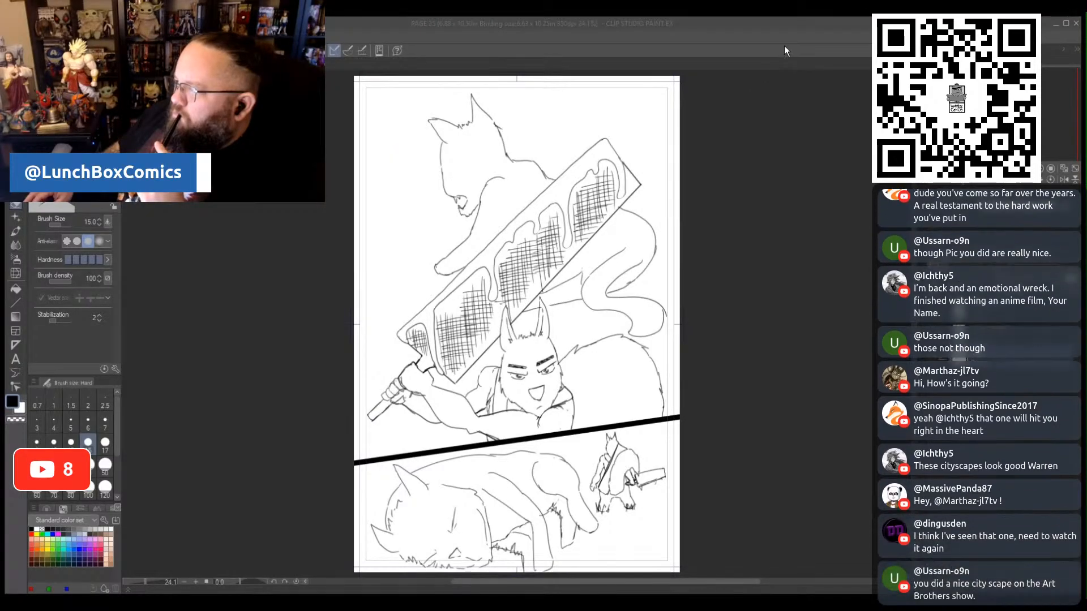
- Look over the finished monster battle, horned woman and dragon illustrations, and return to page 25
click(831, 35)
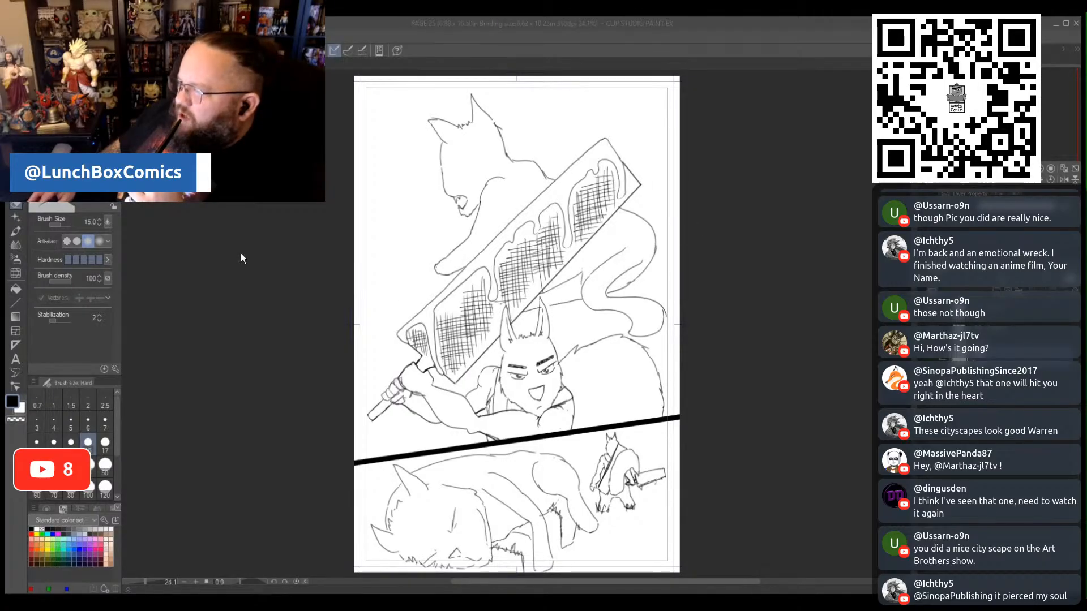
key(ctrl+Tab)
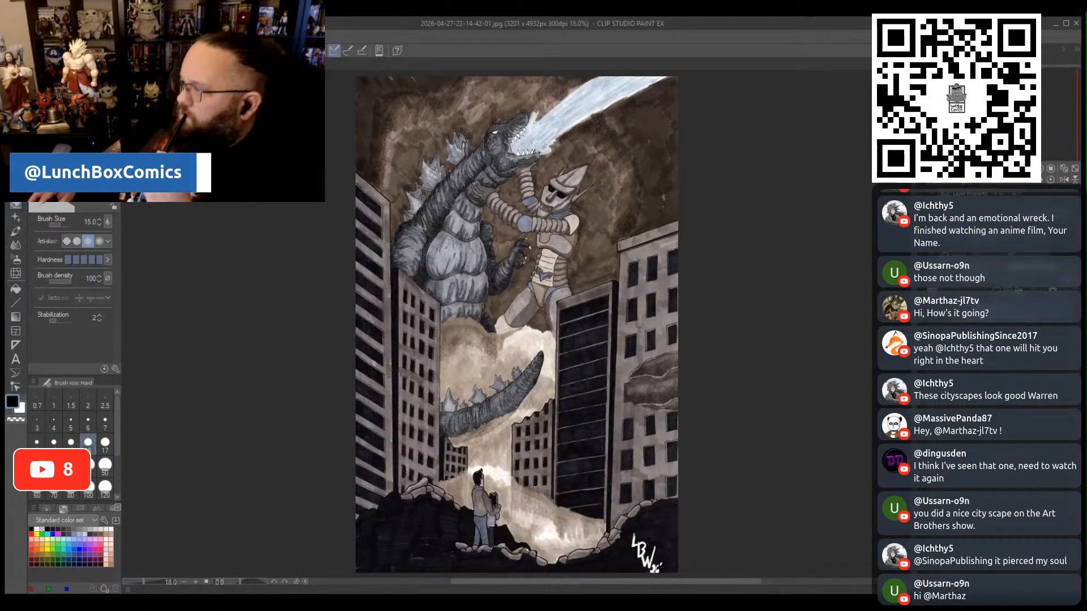
key(ctrl+Tab)
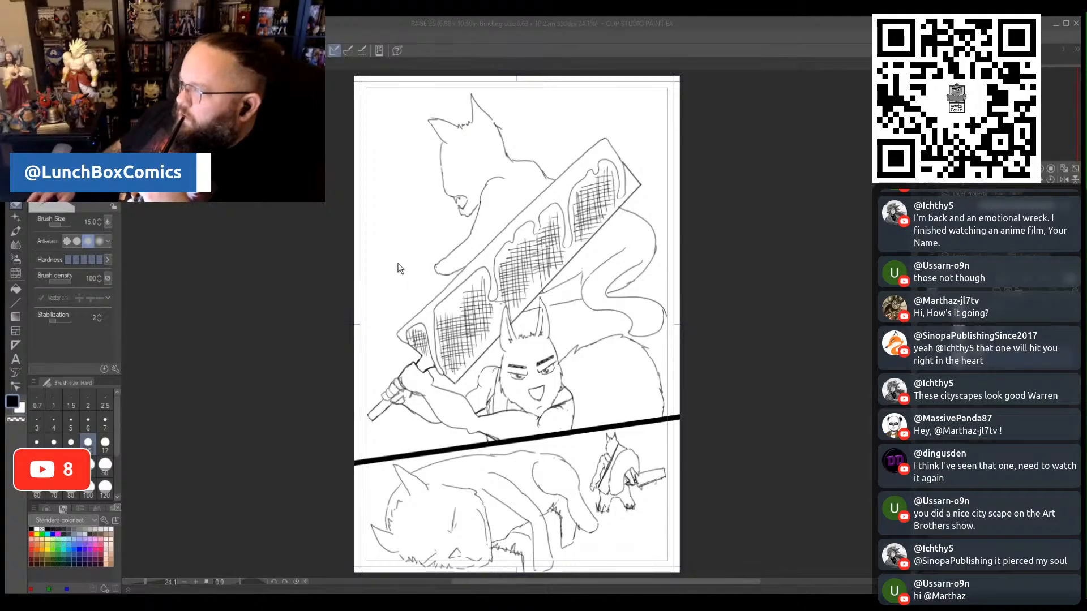
double_click(379, 269)
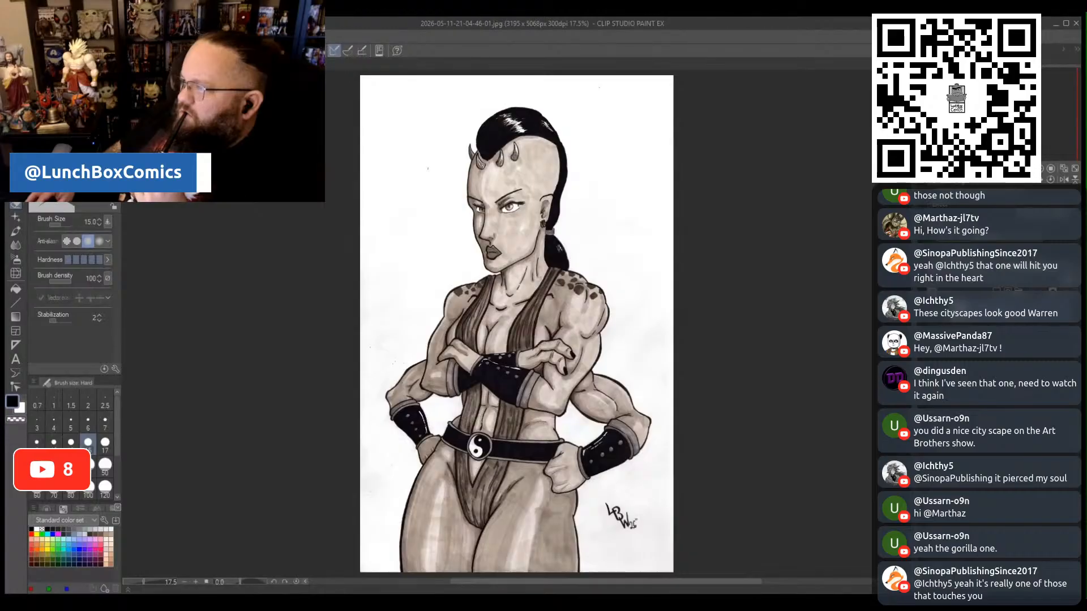
key(ctrl+Tab)
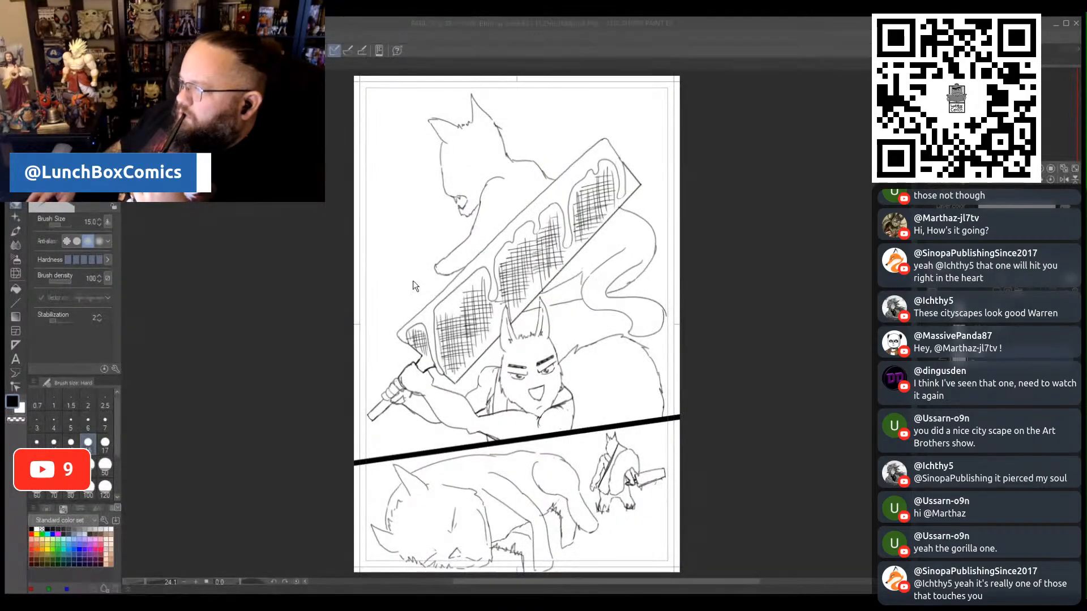
key(ctrl+Tab)
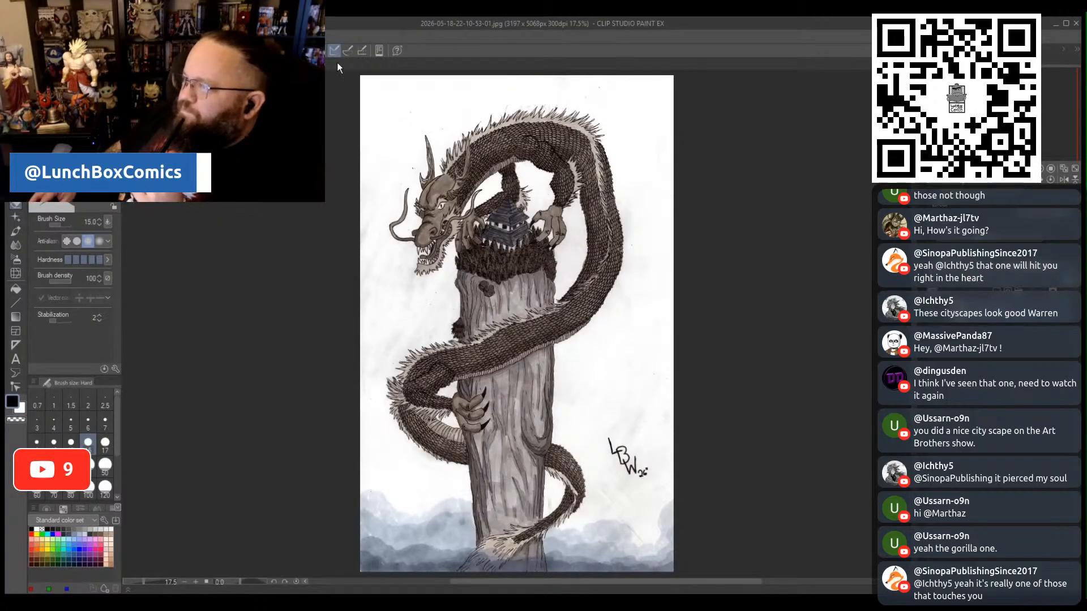
key(ctrl+Tab)
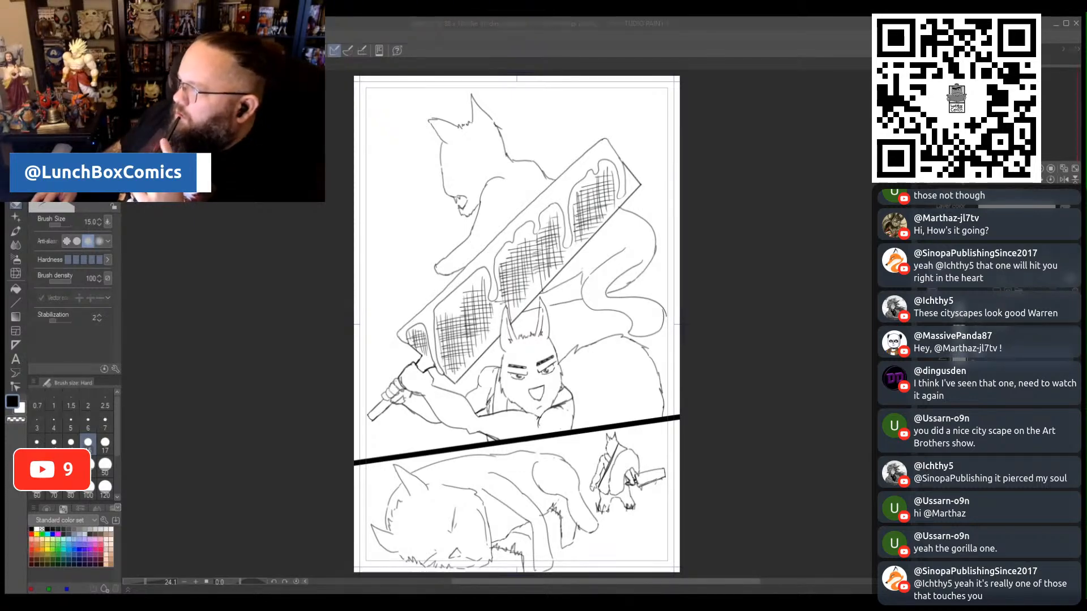
click(825, 37)
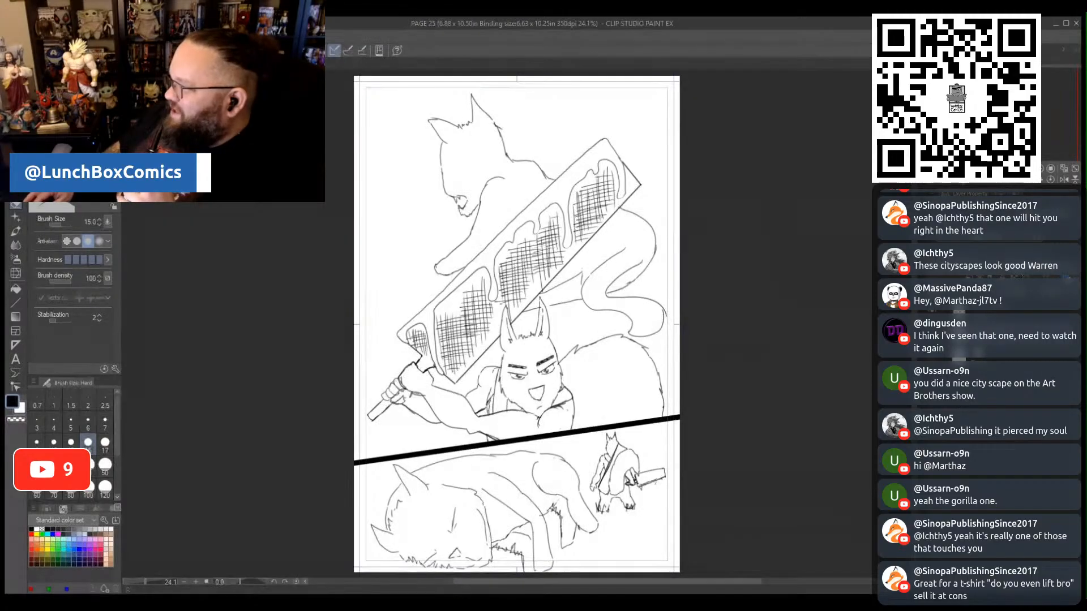
- Fade page 25's rough sketch and switch to the mechanical pencil at brush size 8.0
click(992, 266)
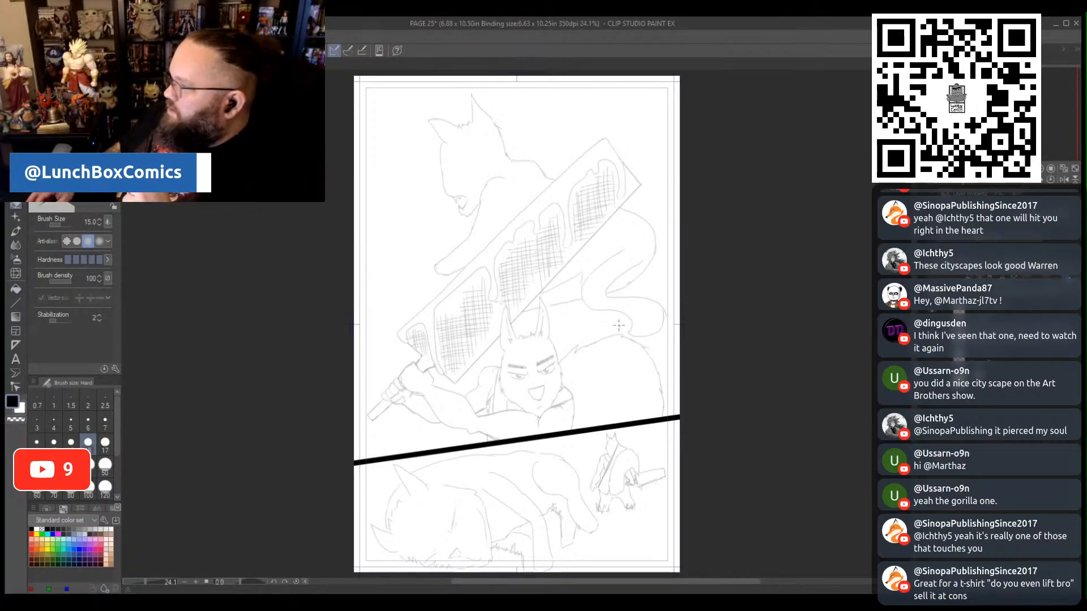
scroll(378, 177, up, 4)
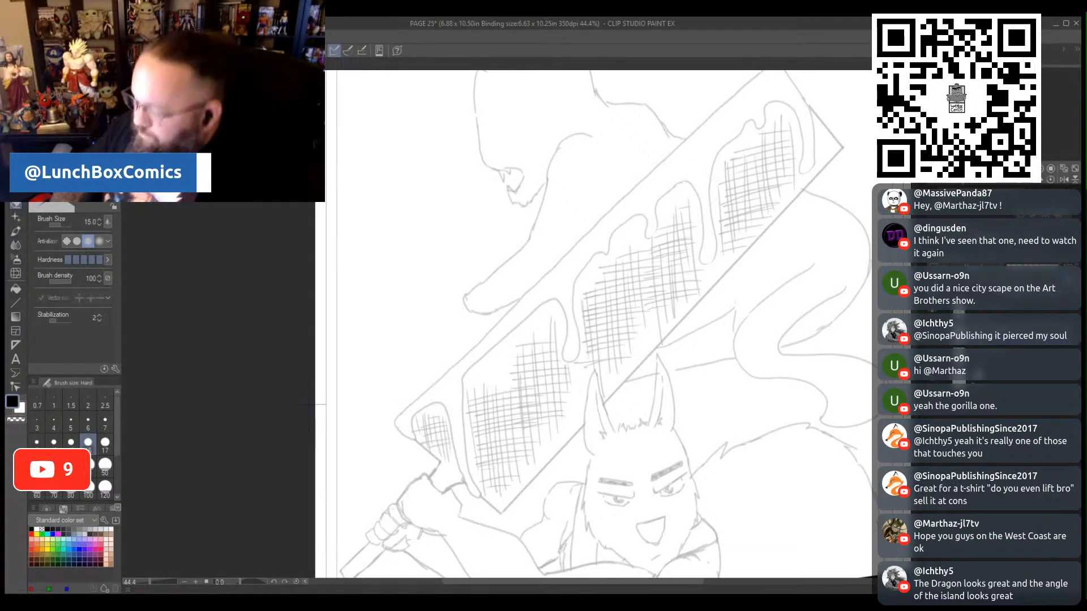
scroll(598, 323, down, 4)
scroll(597, 324, down, 3)
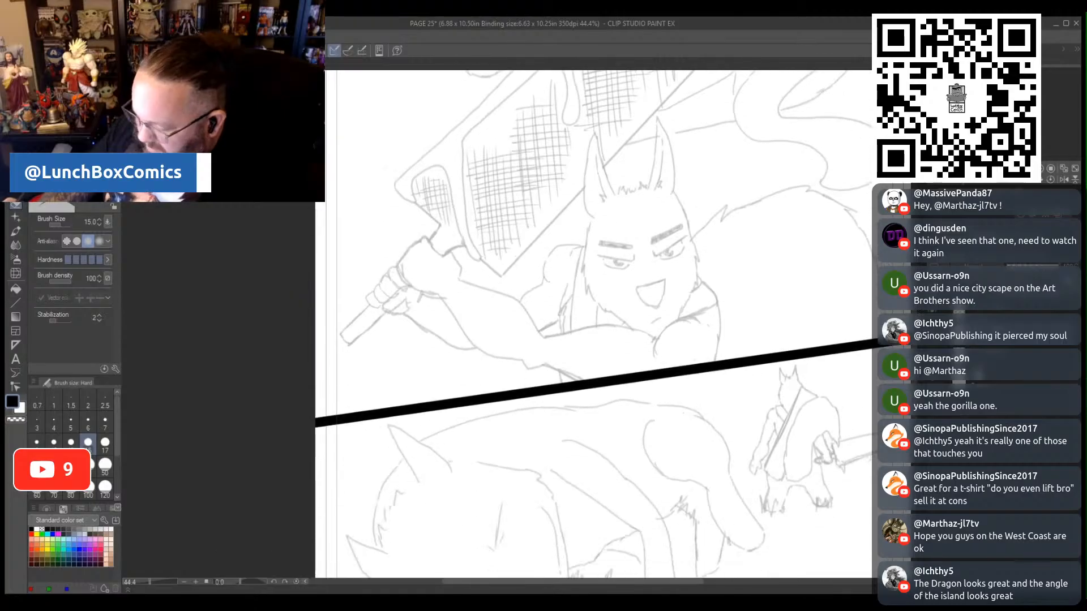
scroll(597, 324, up, 2)
drag(585, 586, 640, 583)
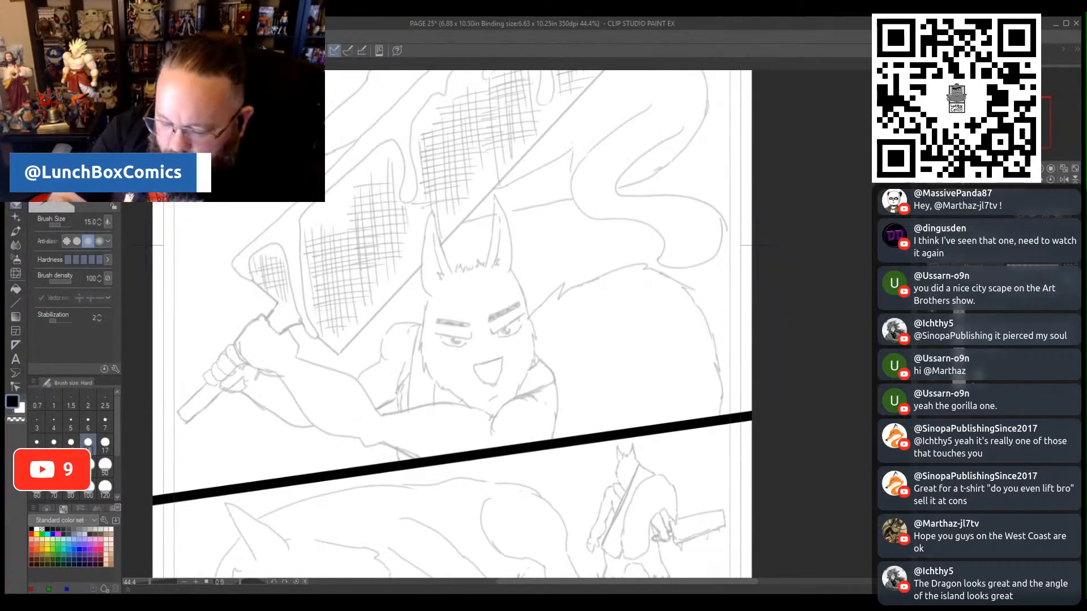
key(p)
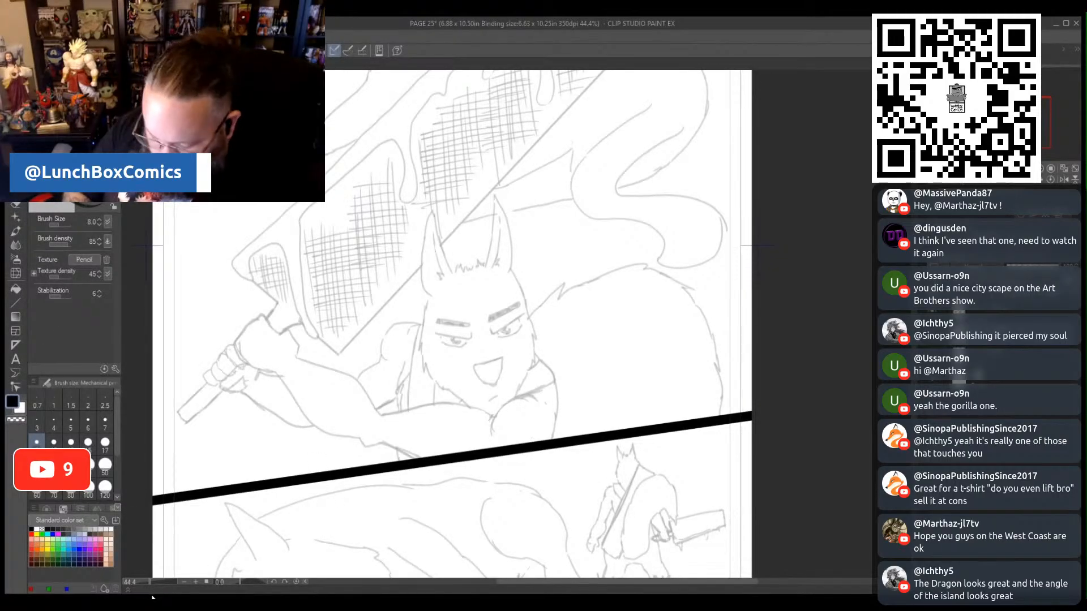
- Pencil the long-eared swordsman's right-hand eye in the upper panel, with its lid lines, iris and dark pupil
drag(149, 584, 154, 581)
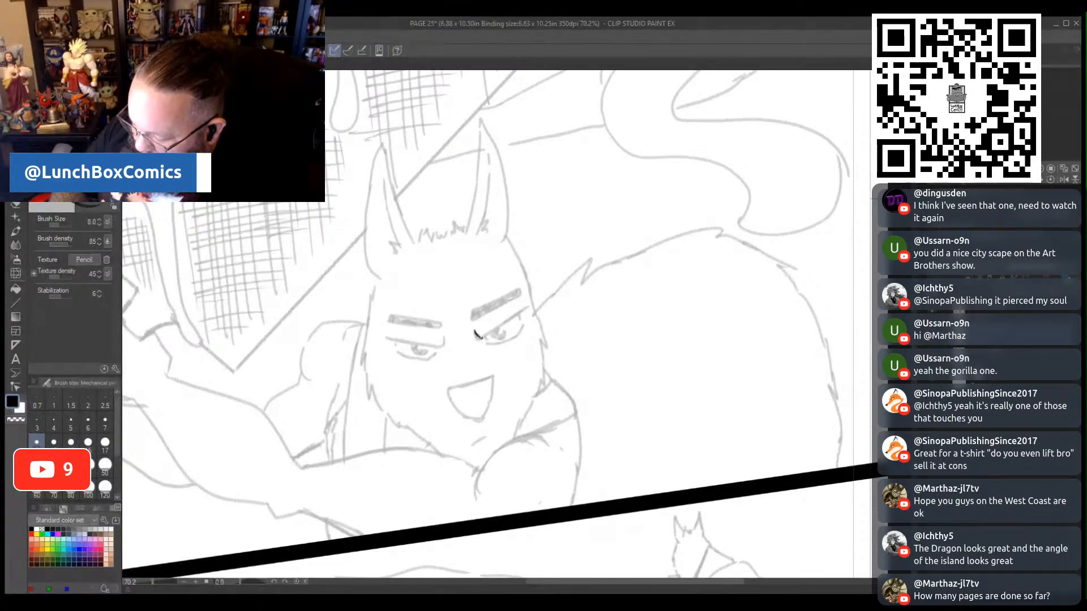
drag(480, 337, 528, 308)
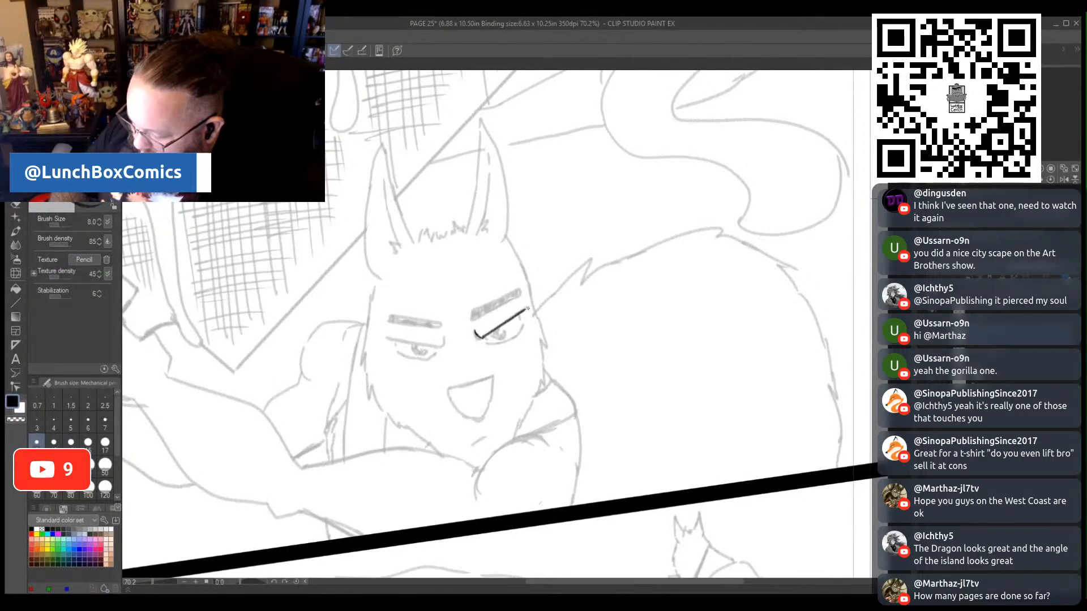
drag(490, 342, 521, 324)
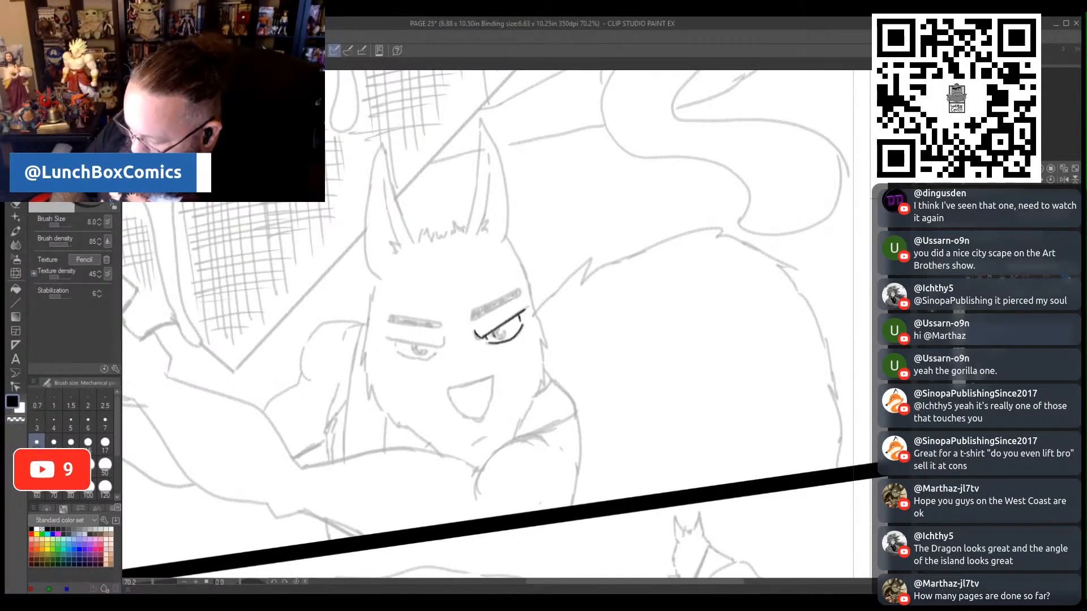
drag(494, 334, 505, 330)
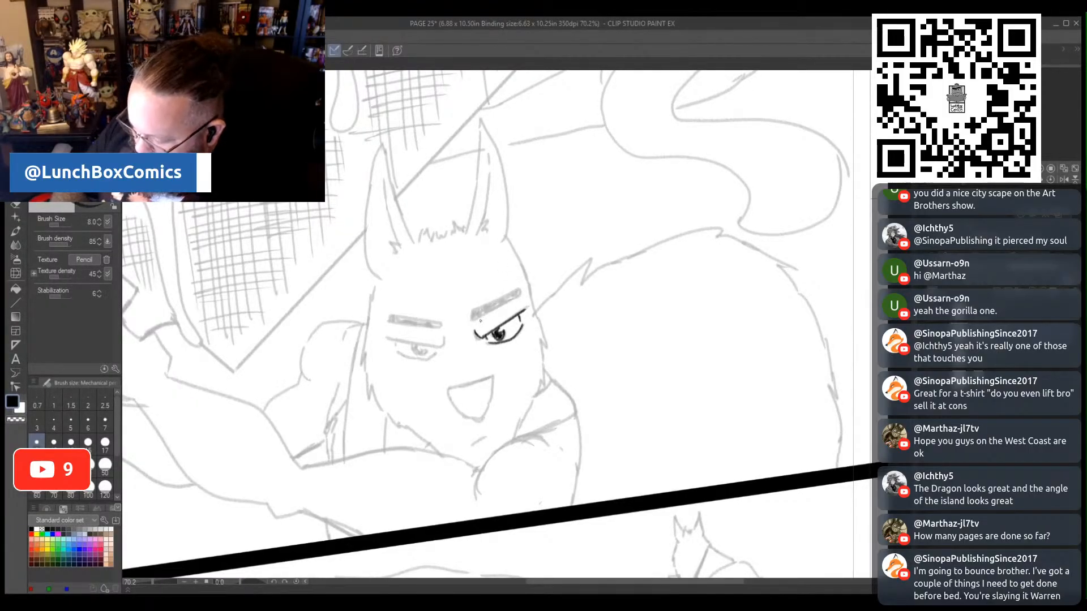
- Outline the swordsman's two thick eyebrows over the sketch and fill them with solid black
mouse_move(474, 318)
mouse_down()
mouse_move(518, 295)
mouse_move(487, 305)
mouse_move(506, 295)
mouse_up()
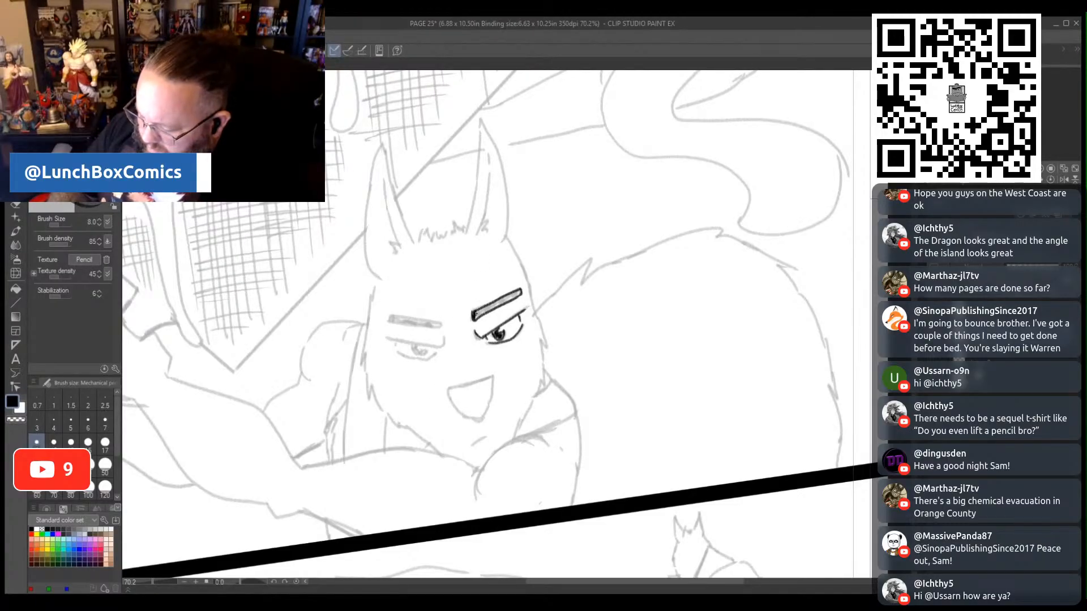
drag(476, 312, 499, 299)
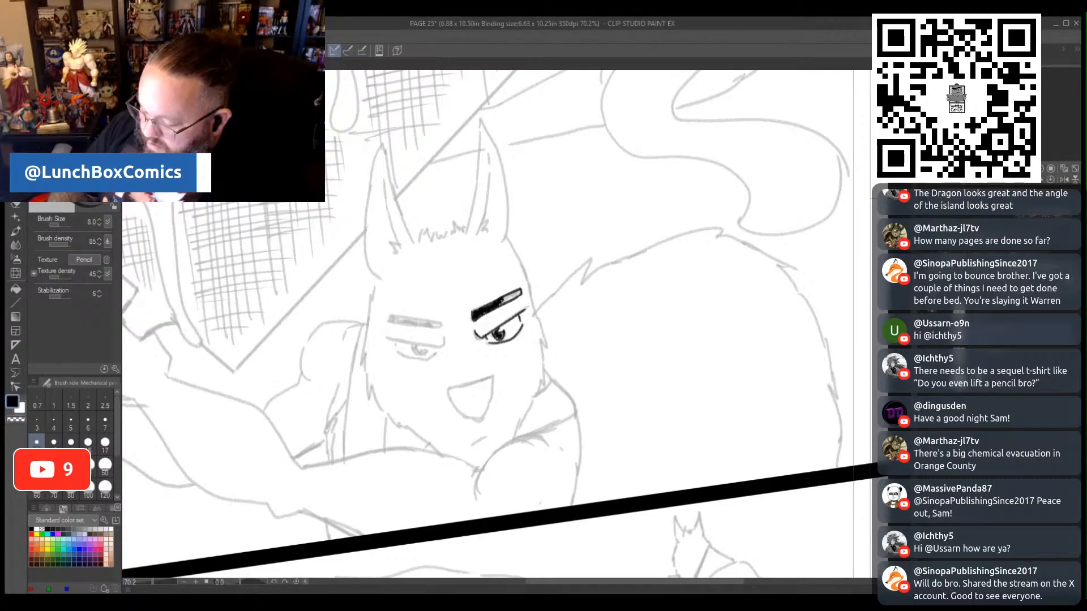
drag(499, 305, 507, 298)
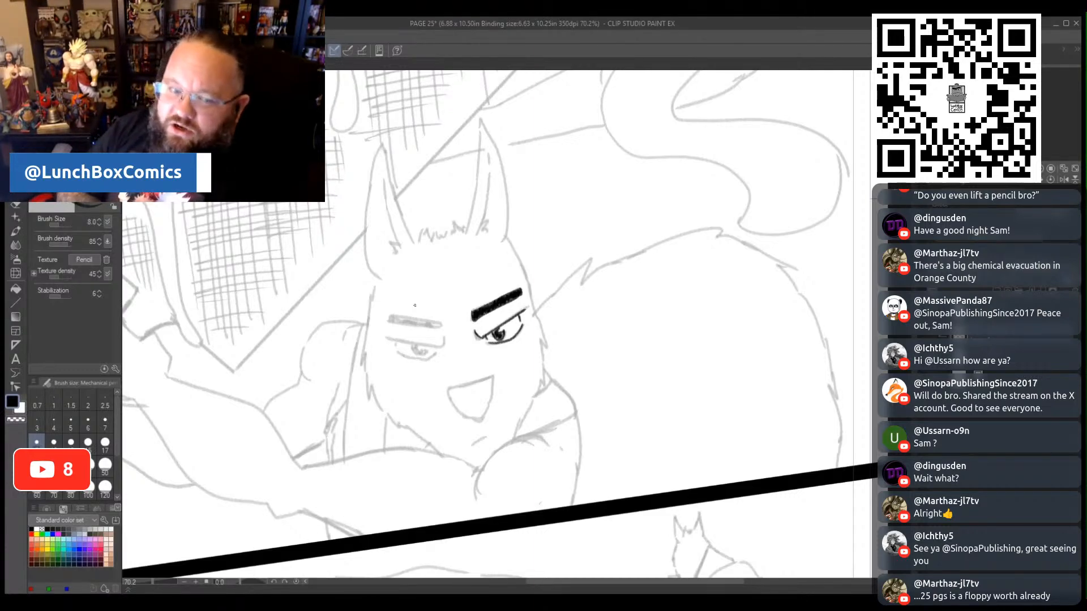
drag(554, 583, 519, 583)
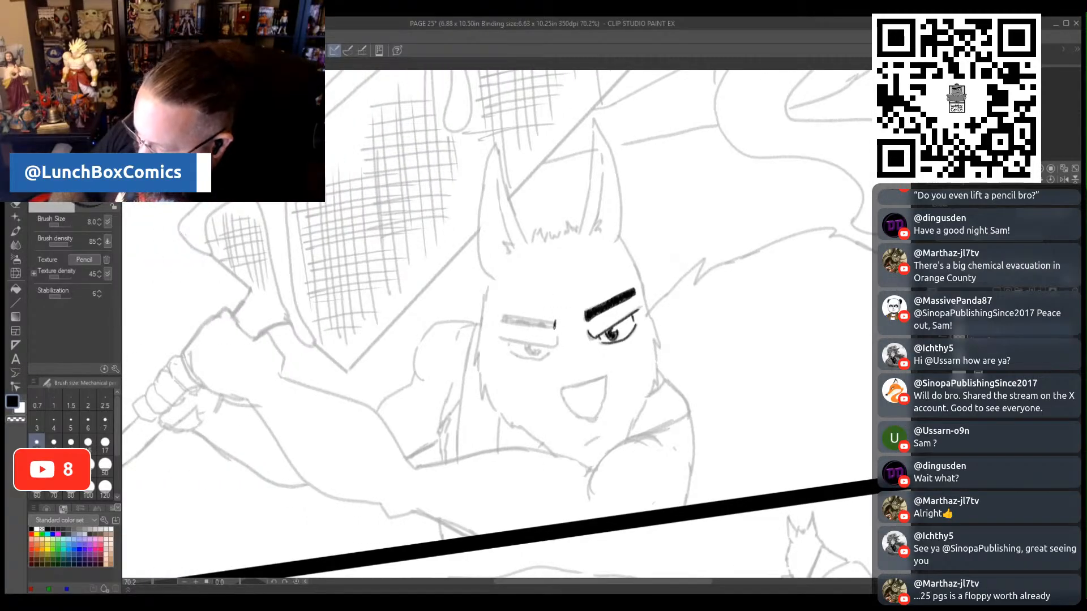
mouse_move(554, 325)
mouse_down()
mouse_move(503, 322)
mouse_move(555, 318)
mouse_move(542, 322)
mouse_up()
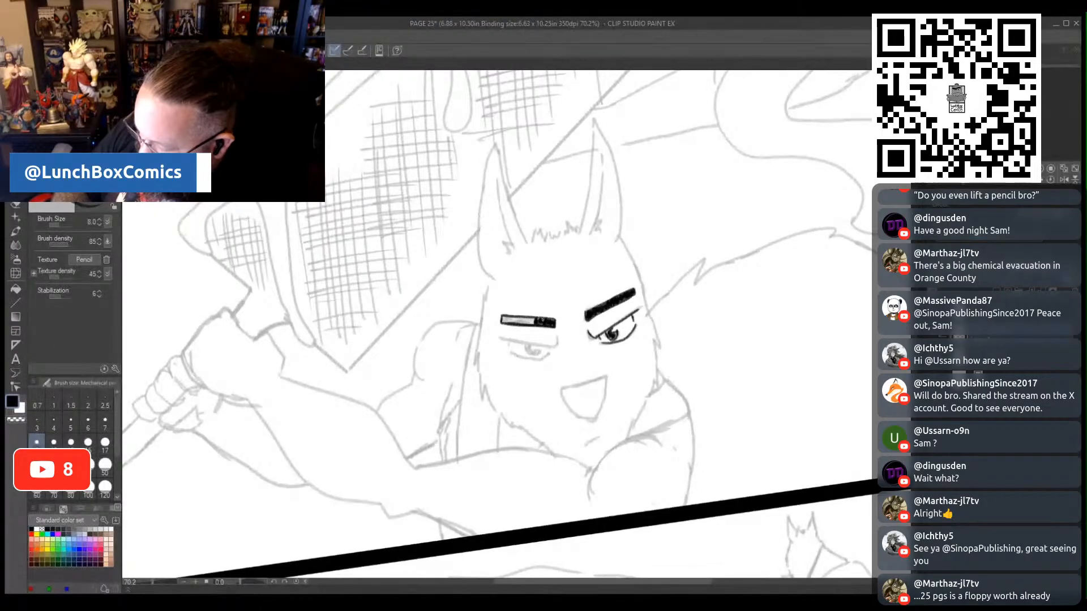
- Finish the left-hand eyebrow's fill, redraw the upper eyelid beneath it and pencil in the iris and pupil
mouse_move(542, 321)
mouse_down()
mouse_move(557, 340)
mouse_move(553, 349)
mouse_move(501, 338)
mouse_up()
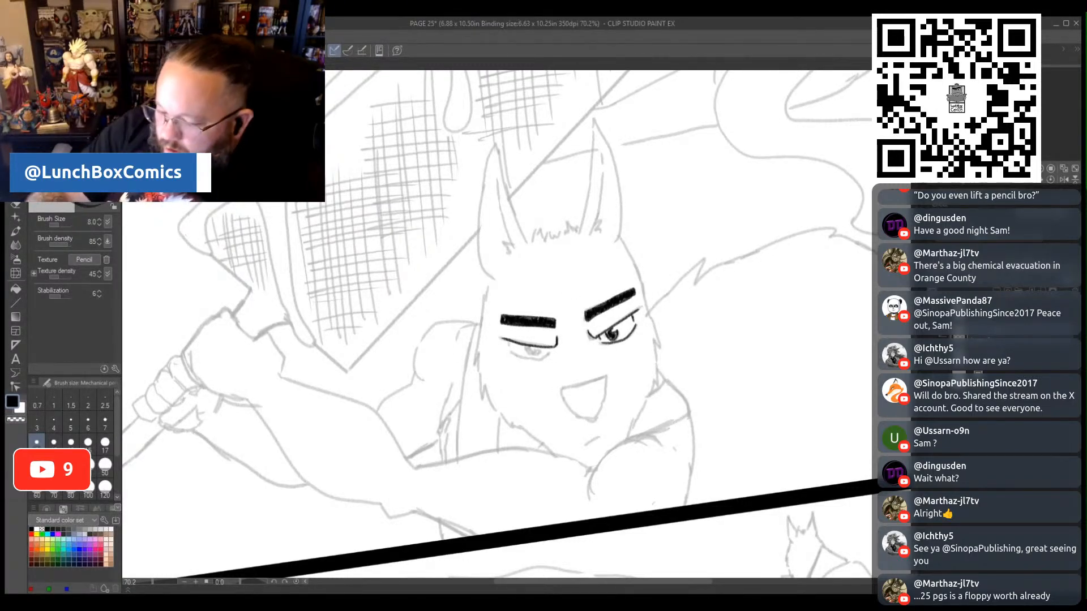
key(ctrl+z)
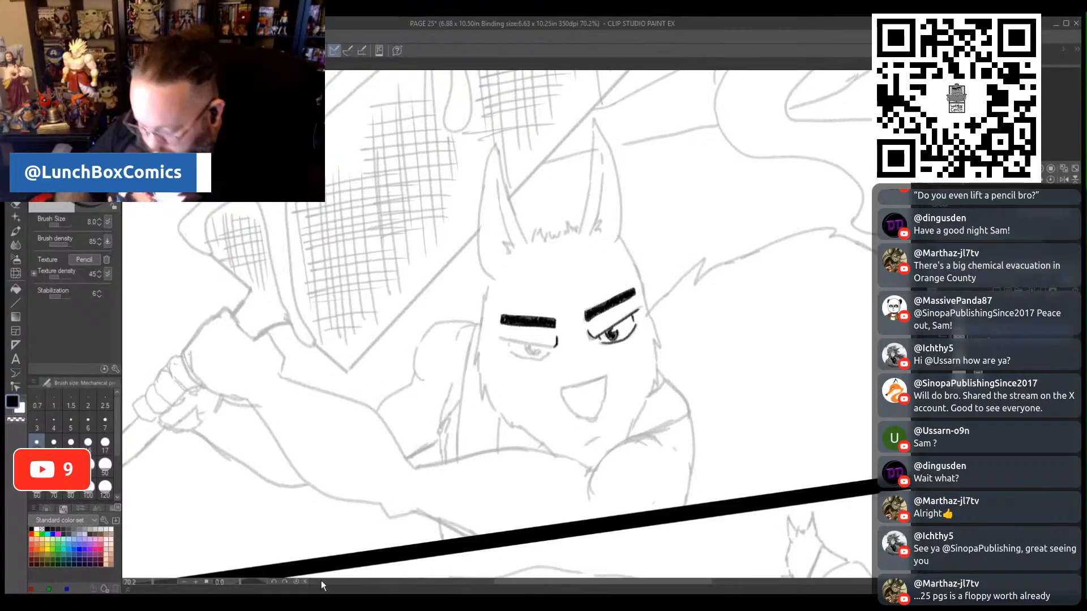
drag(240, 582, 249, 582)
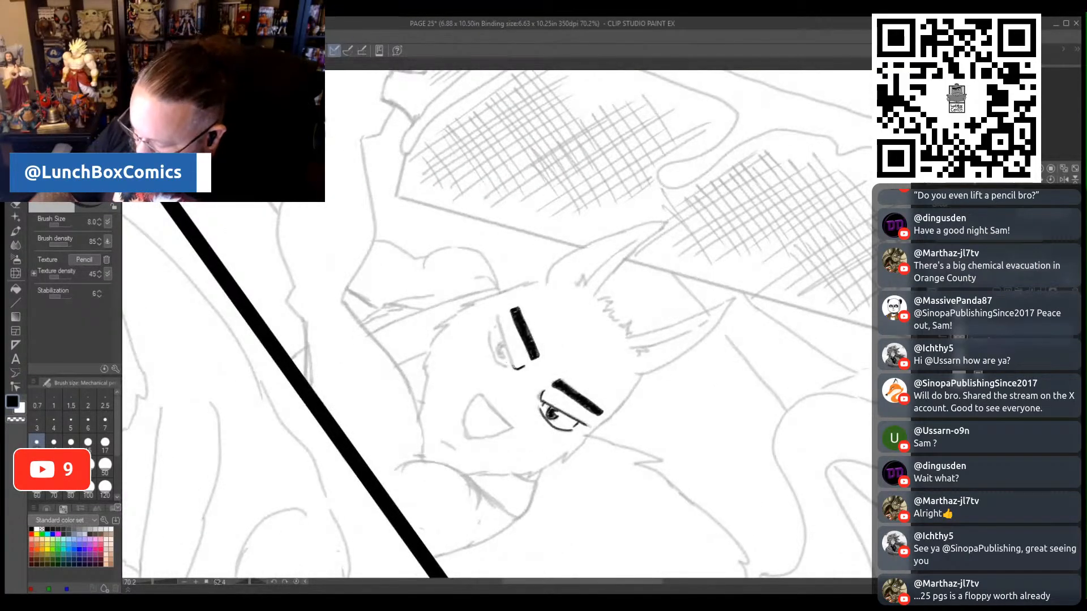
mouse_move(508, 351)
mouse_down()
mouse_move(514, 369)
mouse_move(499, 315)
mouse_move(513, 358)
mouse_up()
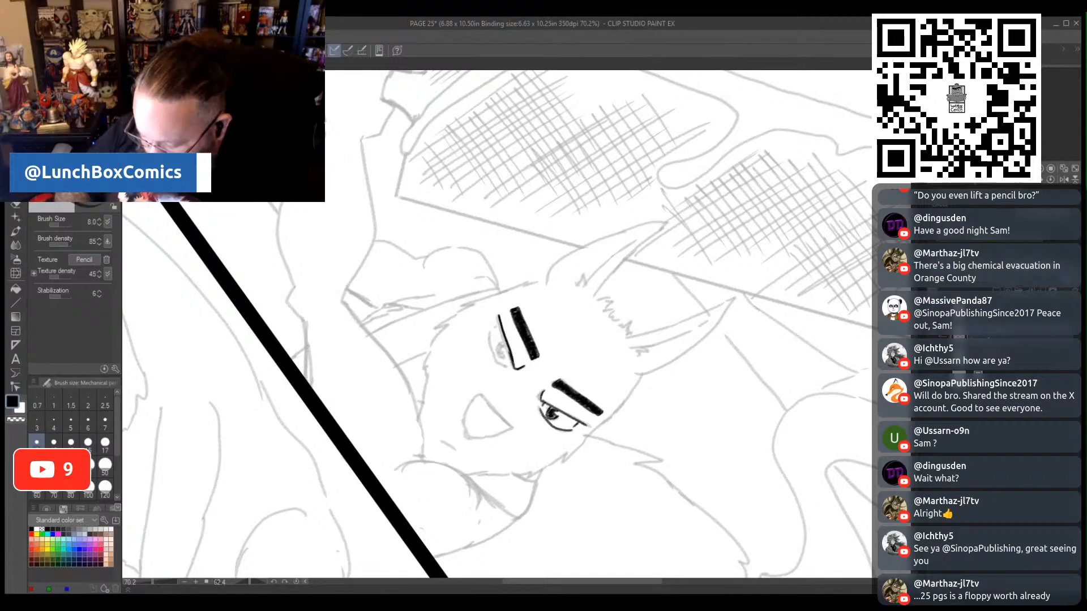
drag(251, 582, 234, 583)
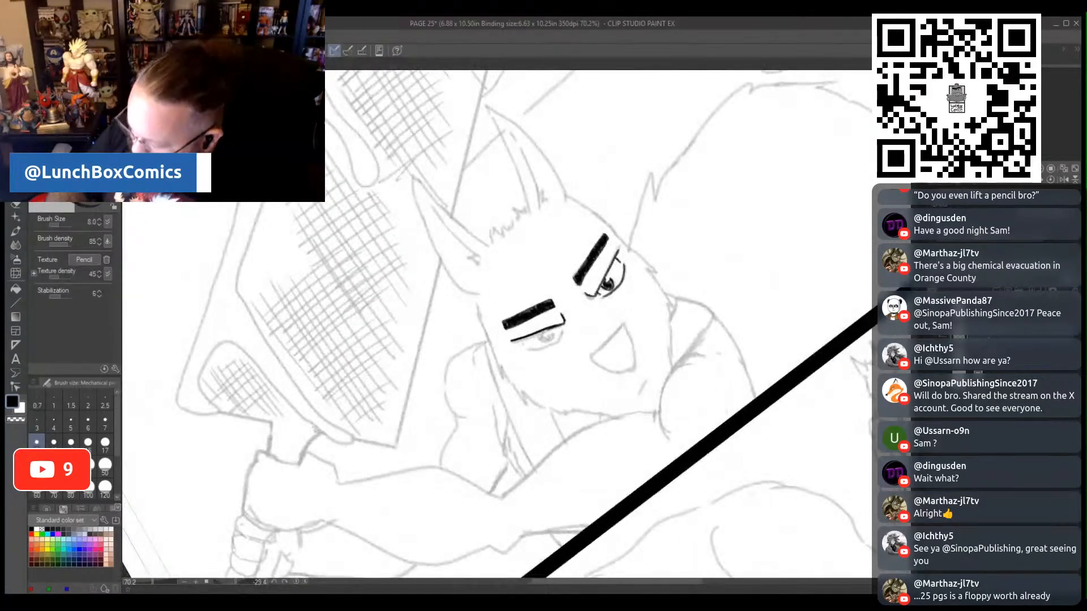
mouse_move(537, 334)
mouse_down()
mouse_move(552, 338)
mouse_move(542, 338)
mouse_up()
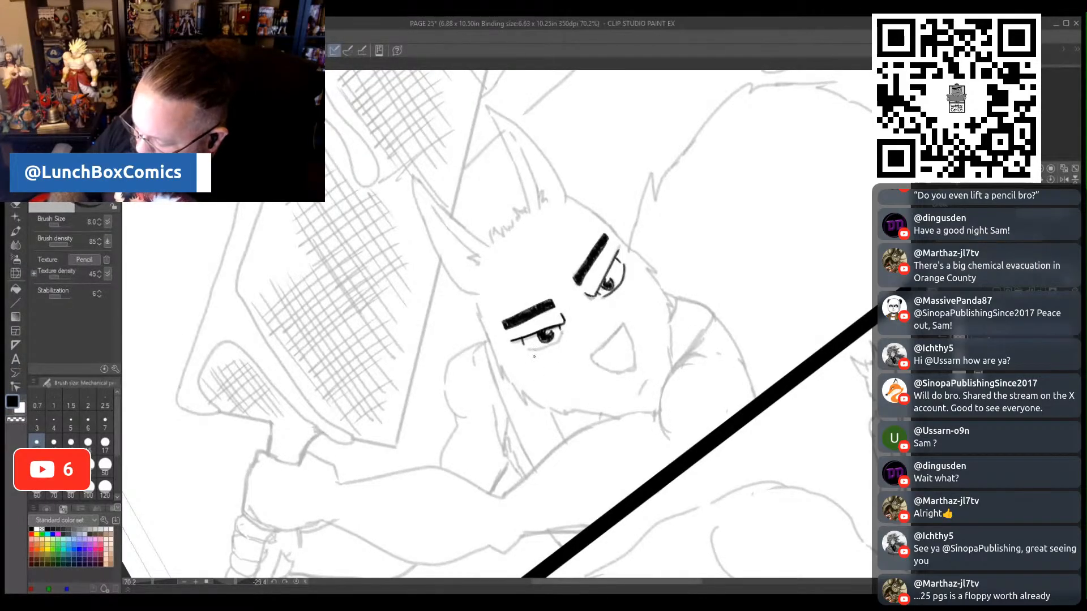
- Pencil the left-hand eye's lower lid and the swordsman's open, grinning mouth
mouse_move(522, 348)
mouse_down()
mouse_move(566, 328)
mouse_move(605, 343)
mouse_move(623, 324)
mouse_up()
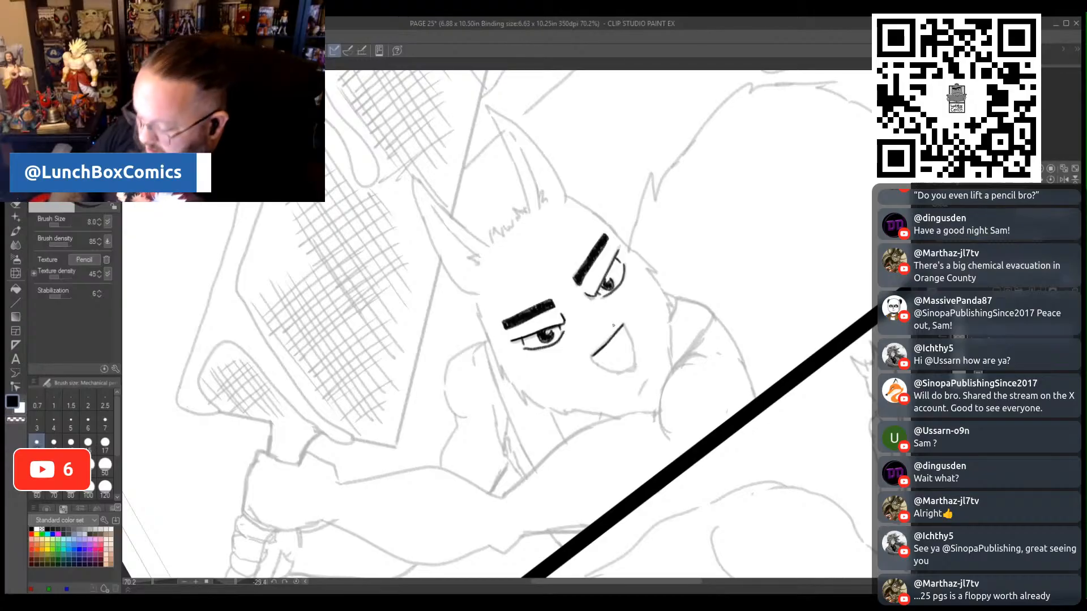
drag(230, 583, 243, 589)
mouse_move(541, 403)
mouse_down()
mouse_move(543, 429)
mouse_move(565, 442)
mouse_move(587, 403)
mouse_up()
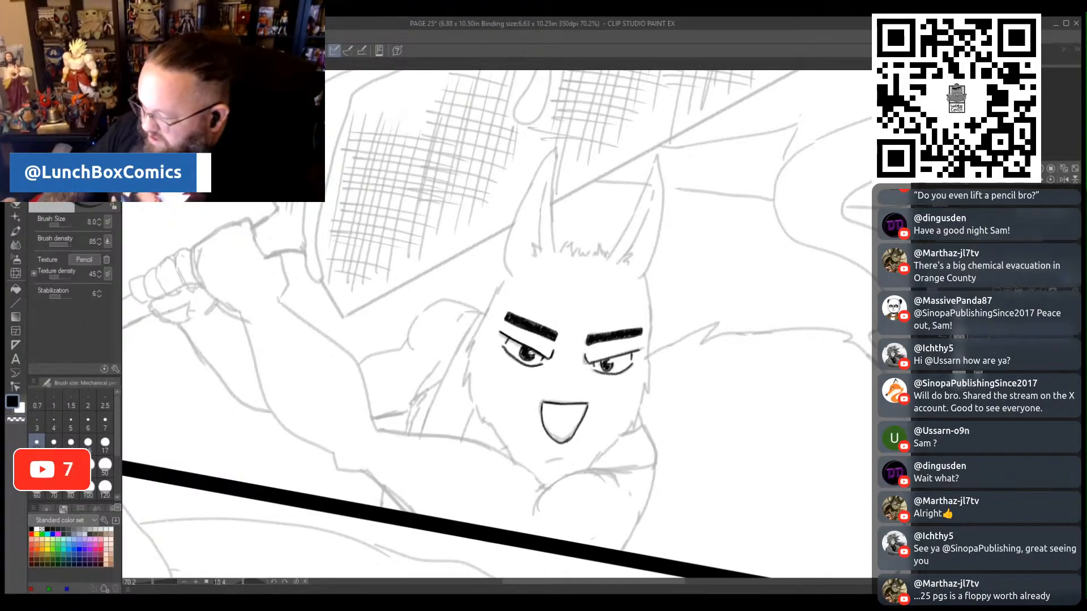
- Pencil the furry outlines of both sides of the swordsman's face and the short chin line below the mouth
scroll(506, 181, down, 3)
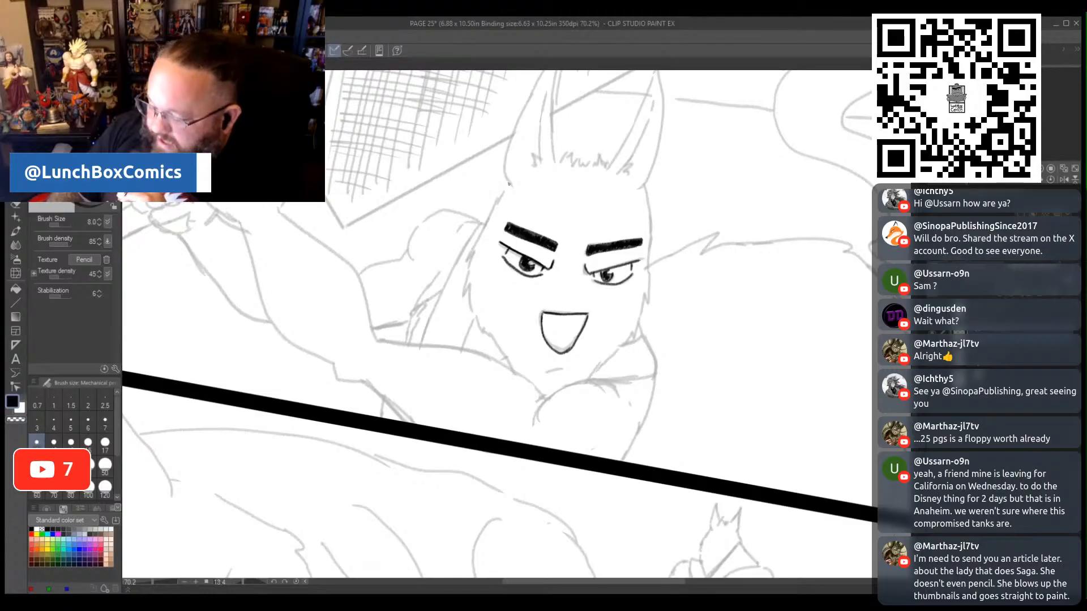
mouse_move(507, 183)
mouse_down()
mouse_move(466, 261)
mouse_move(464, 301)
mouse_move(477, 289)
mouse_move(460, 280)
mouse_move(479, 332)
mouse_move(512, 369)
mouse_up()
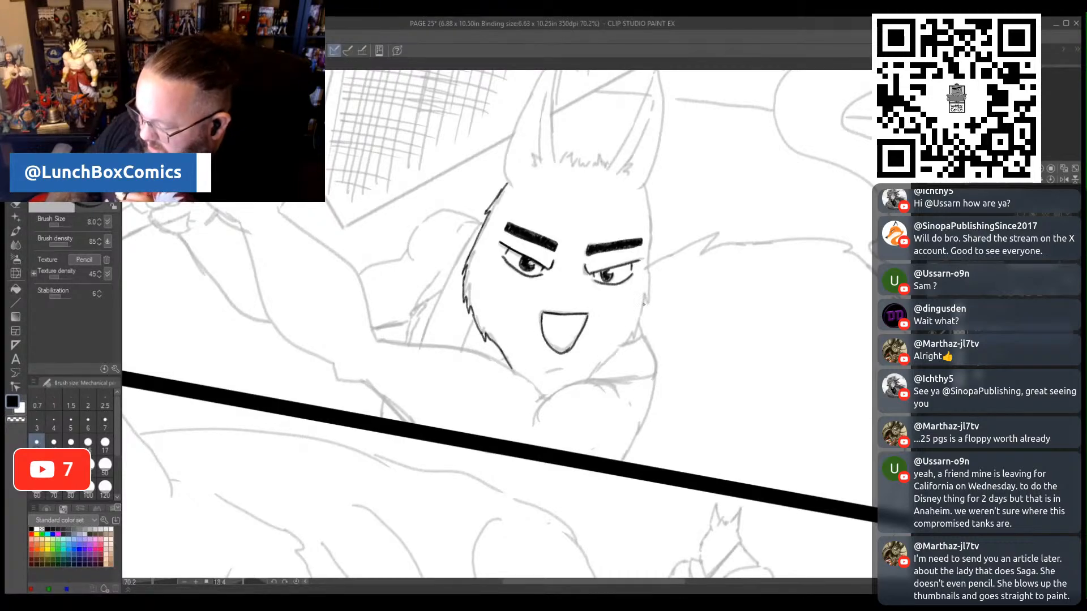
mouse_move(643, 186)
mouse_down()
mouse_move(648, 307)
mouse_move(599, 371)
mouse_up()
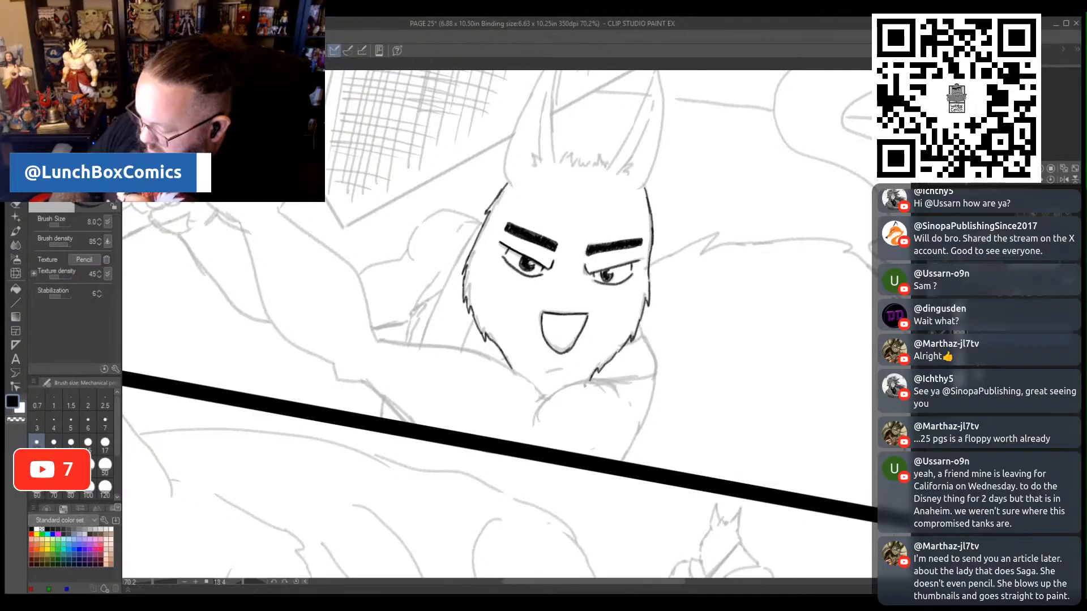
drag(544, 373, 566, 370)
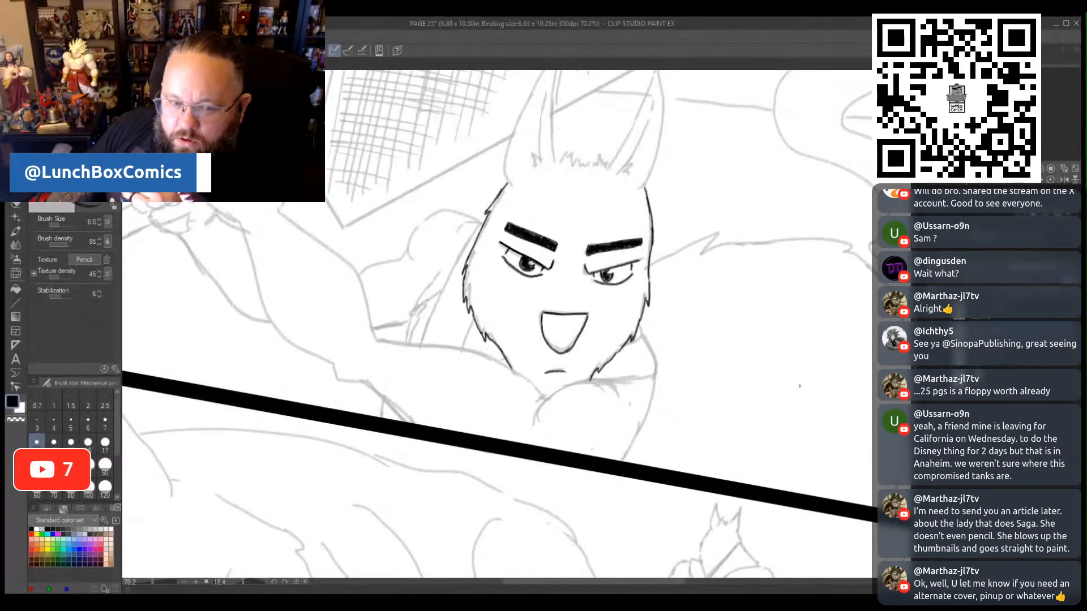
scroll(713, 344, up, 5)
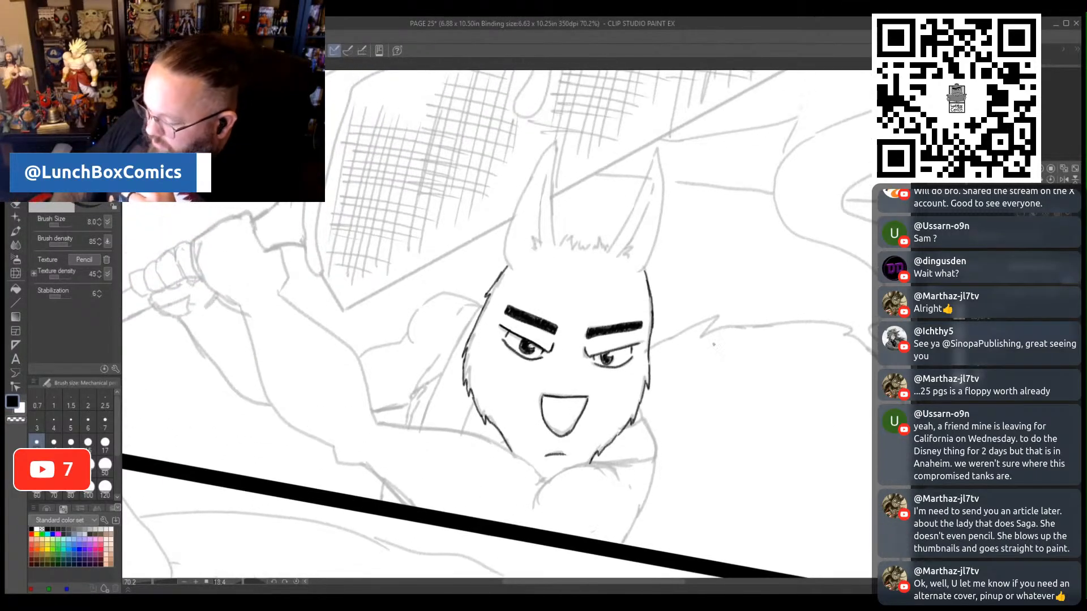
- Pencil the jagged hair tuft on top of the swordsman's head and both long ears with their inner fur
drag(554, 247, 572, 245)
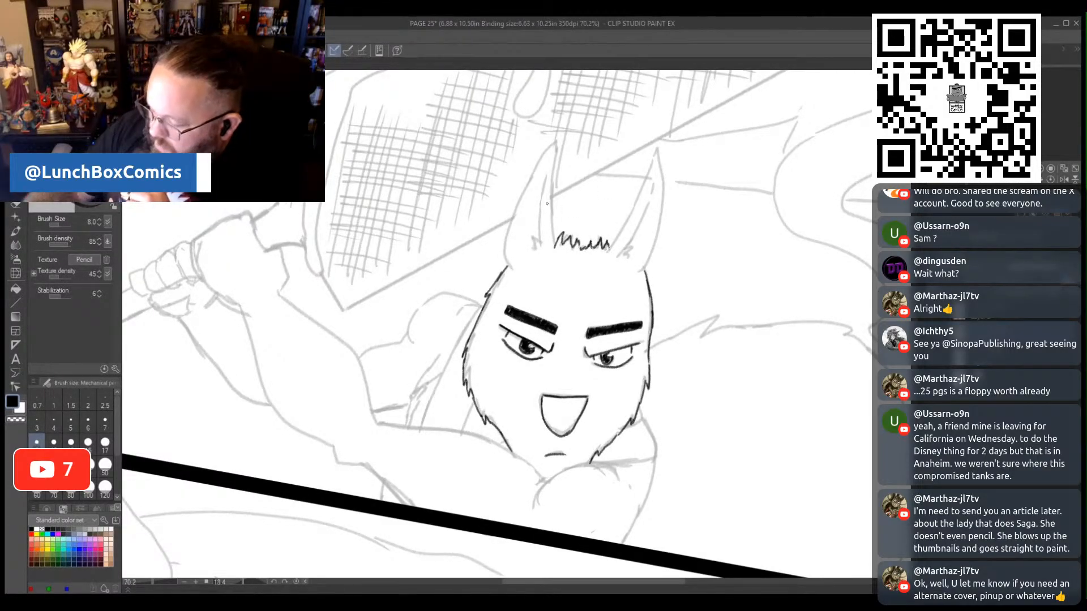
mouse_move(555, 240)
mouse_down()
mouse_move(557, 137)
mouse_move(510, 214)
mouse_move(507, 266)
mouse_move(538, 222)
mouse_move(549, 163)
mouse_up()
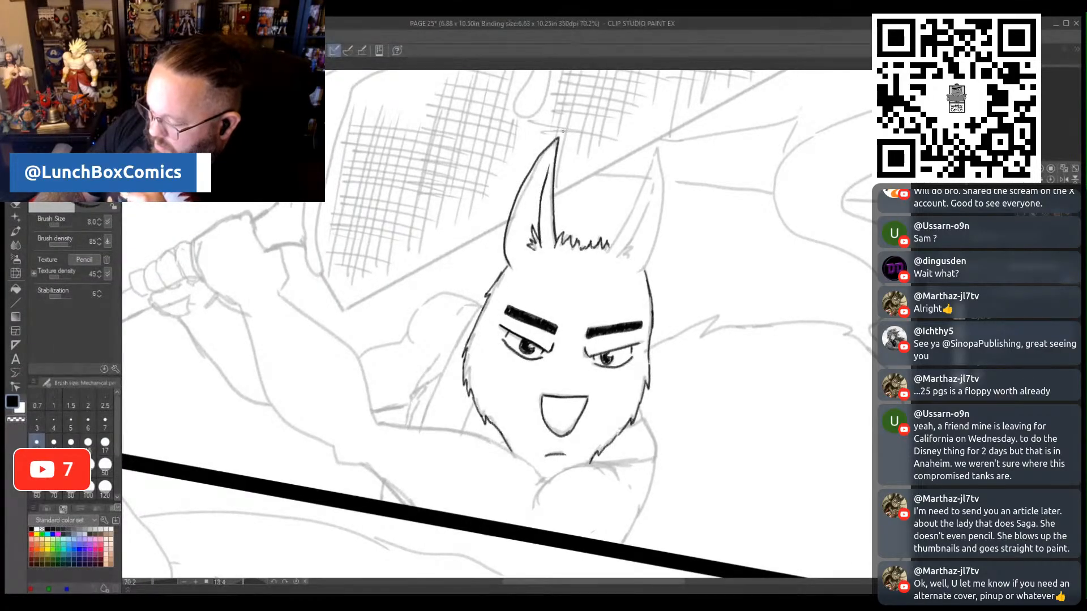
mouse_move(608, 250)
mouse_down()
mouse_move(650, 160)
mouse_move(661, 233)
mouse_move(645, 269)
mouse_move(654, 184)
mouse_up()
drag(636, 243, 630, 249)
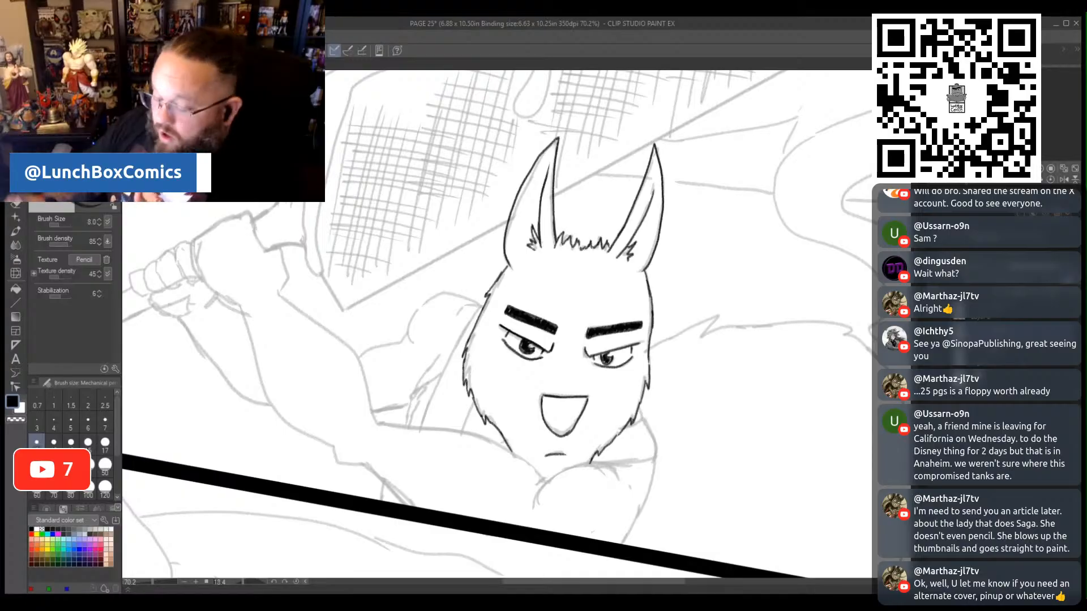
- Pencil the swordsman's upper fist over the sketch, with a wrap band across the back of the hand and bumpy knuckles
drag(606, 582, 541, 588)
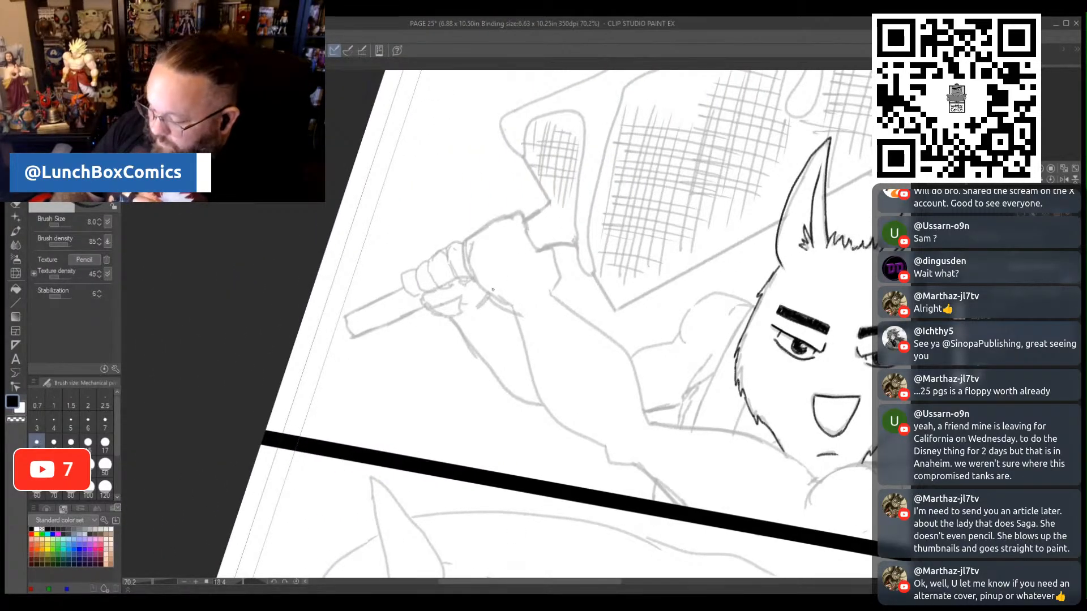
drag(492, 294, 535, 231)
mouse_move(476, 281)
mouse_down()
mouse_move(519, 222)
mouse_move(533, 233)
mouse_up()
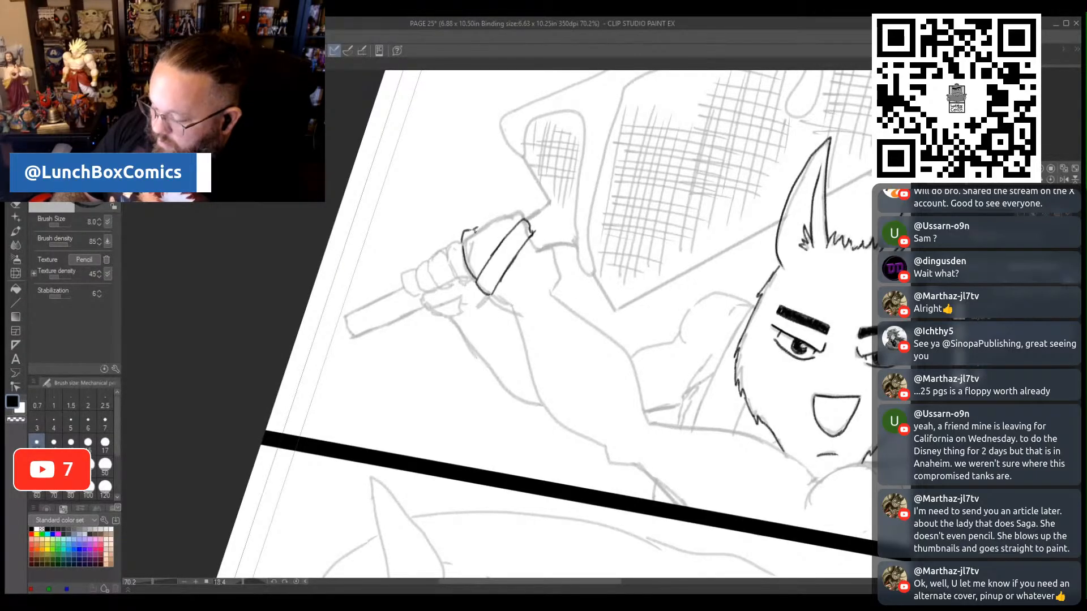
drag(485, 218, 500, 215)
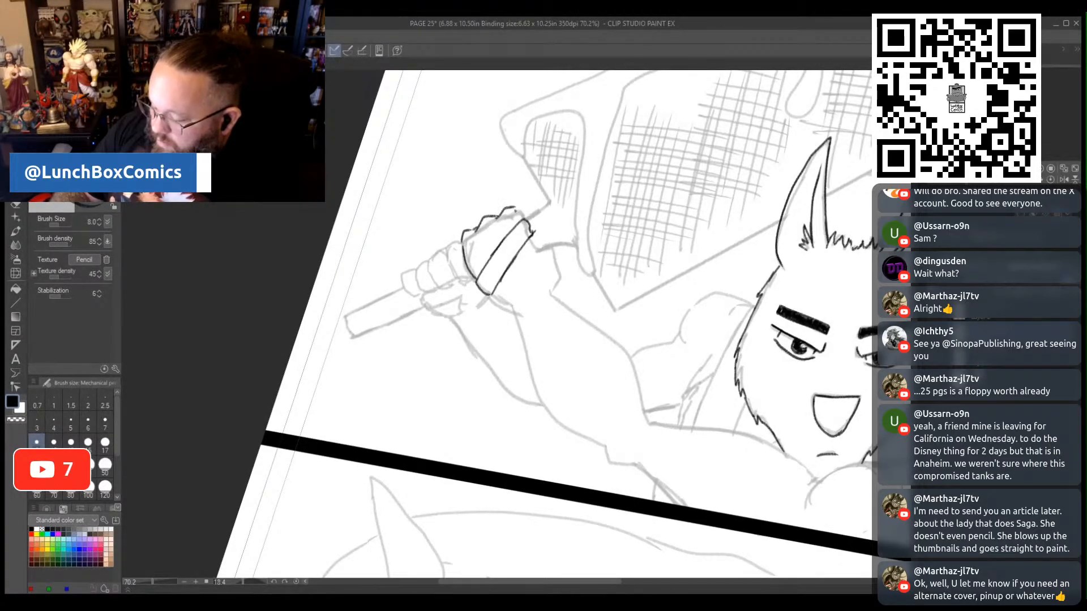
mouse_move(512, 208)
mouse_down()
mouse_move(535, 210)
mouse_move(560, 264)
mouse_move(549, 288)
mouse_up()
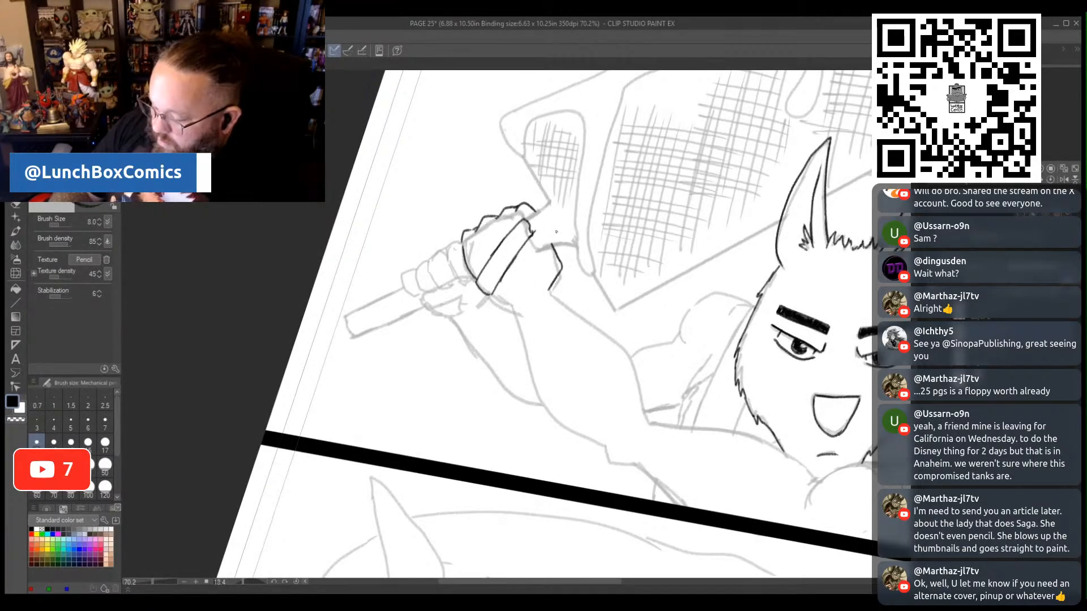
- Close the lower edge of the upper fist and pencil crisscrossing bandage wraps around its wrist
mouse_move(491, 294)
mouse_down()
mouse_move(511, 301)
mouse_move(525, 348)
mouse_move(558, 305)
mouse_move(552, 290)
mouse_move(514, 315)
mouse_move(508, 300)
mouse_move(534, 294)
mouse_up()
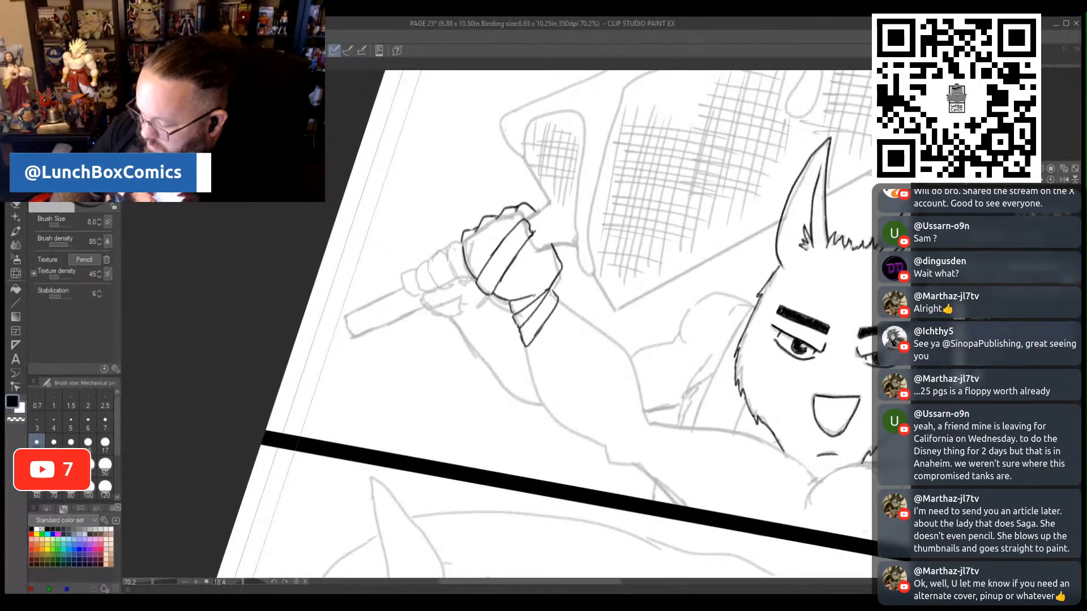
mouse_move(526, 346)
mouse_down()
mouse_move(573, 314)
mouse_move(555, 296)
mouse_up()
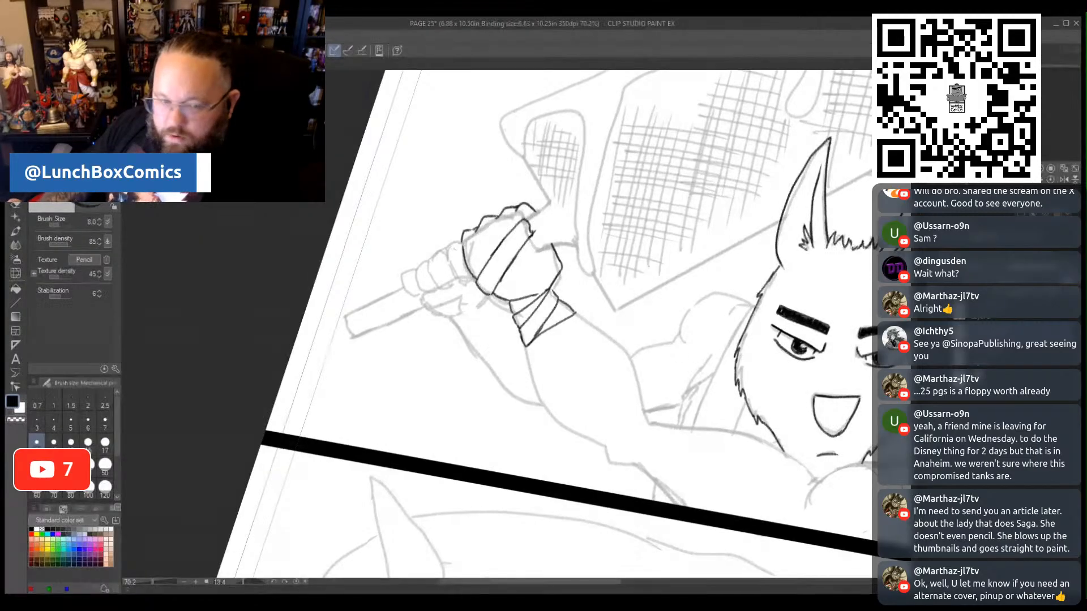
scroll(563, 249, down, 3)
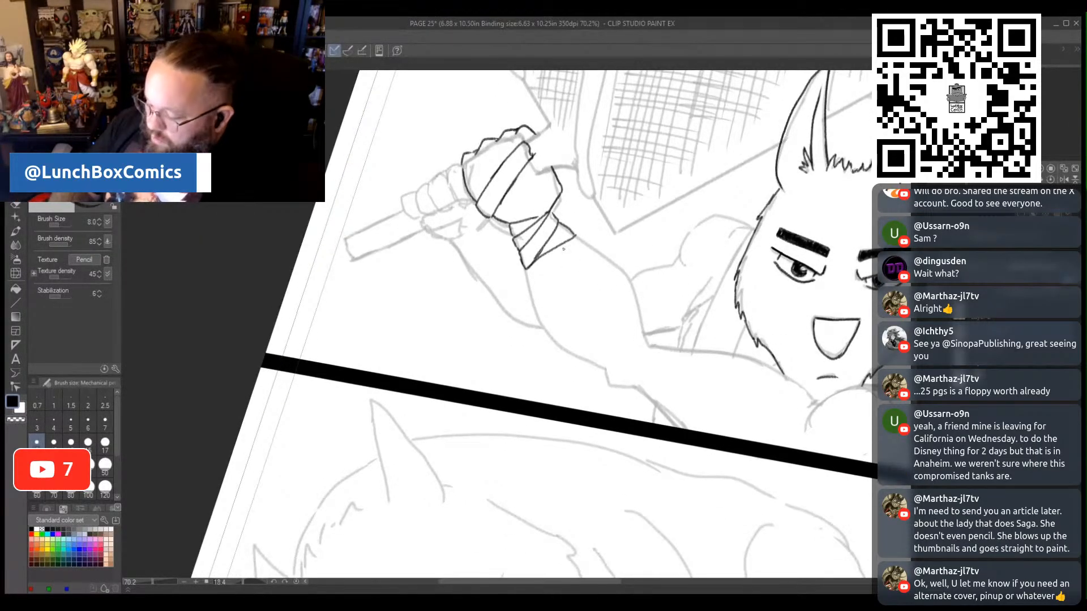
mouse_move(578, 239)
mouse_down()
mouse_move(527, 289)
mouse_move(524, 271)
mouse_move(549, 285)
mouse_move(595, 252)
mouse_up()
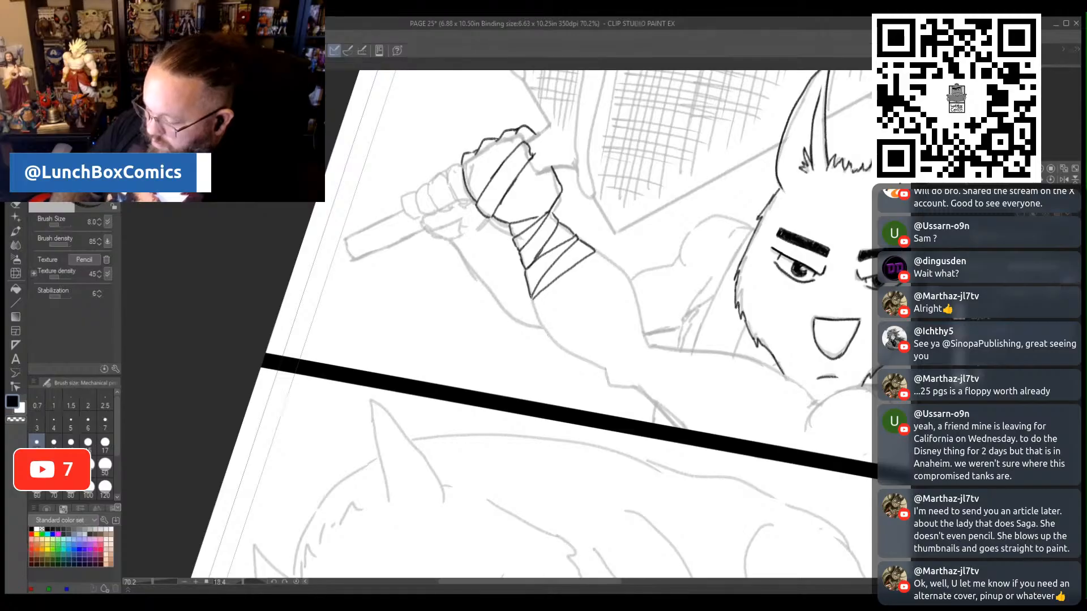
- Continue the slanted bandage wraps down the front forearm to the elbow, following the sketched arm contours
drag(568, 583, 605, 584)
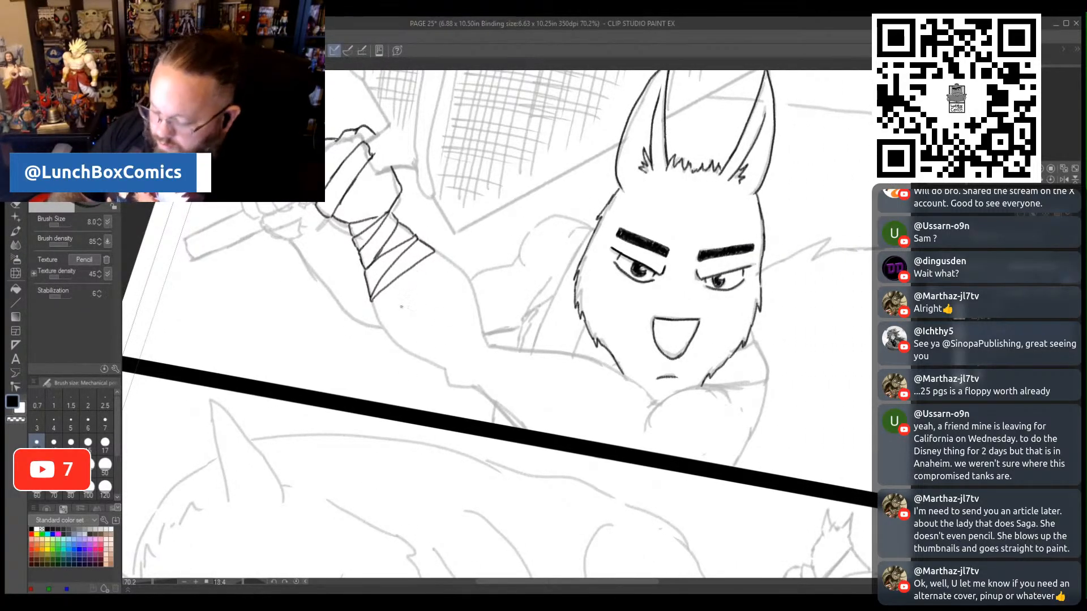
mouse_move(371, 299)
mouse_down()
mouse_move(374, 310)
mouse_move(436, 253)
mouse_up()
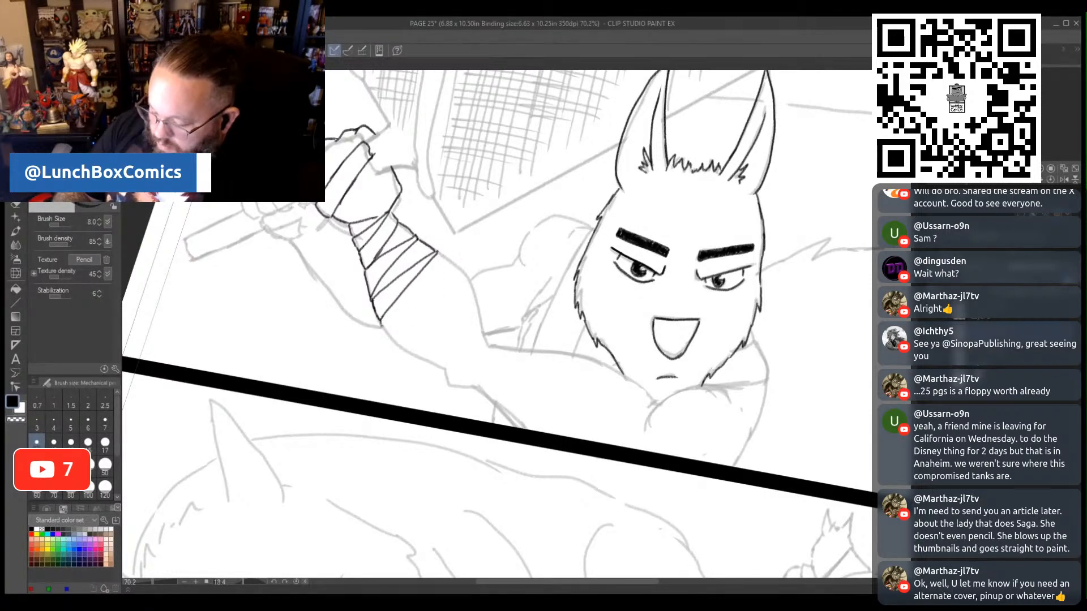
mouse_move(380, 323)
mouse_down()
mouse_move(398, 338)
mouse_move(468, 284)
mouse_up()
mouse_move(387, 313)
mouse_down()
mouse_move(455, 267)
mouse_move(472, 283)
mouse_up()
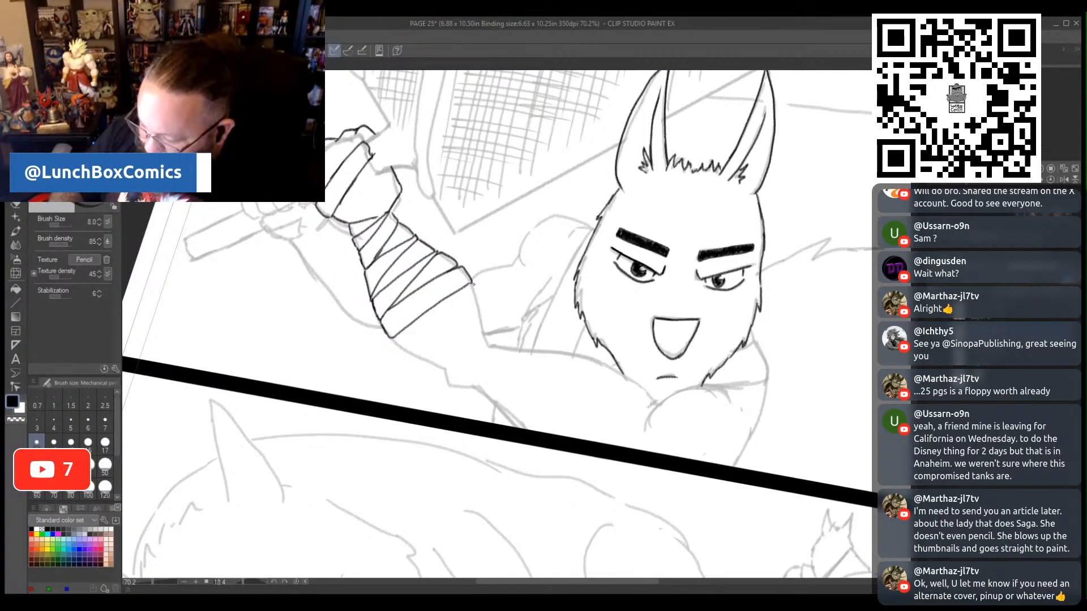
mouse_move(474, 294)
mouse_down()
mouse_move(415, 356)
mouse_move(396, 348)
mouse_move(418, 318)
mouse_up()
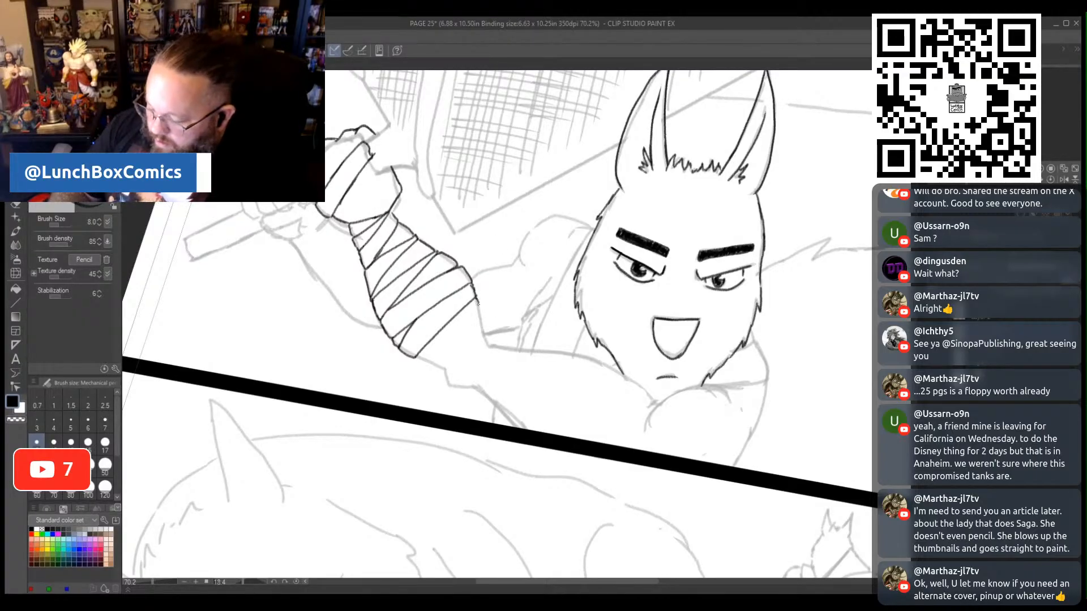
mouse_move(478, 306)
mouse_down()
mouse_move(484, 318)
mouse_move(422, 361)
mouse_move(485, 345)
mouse_move(485, 324)
mouse_up()
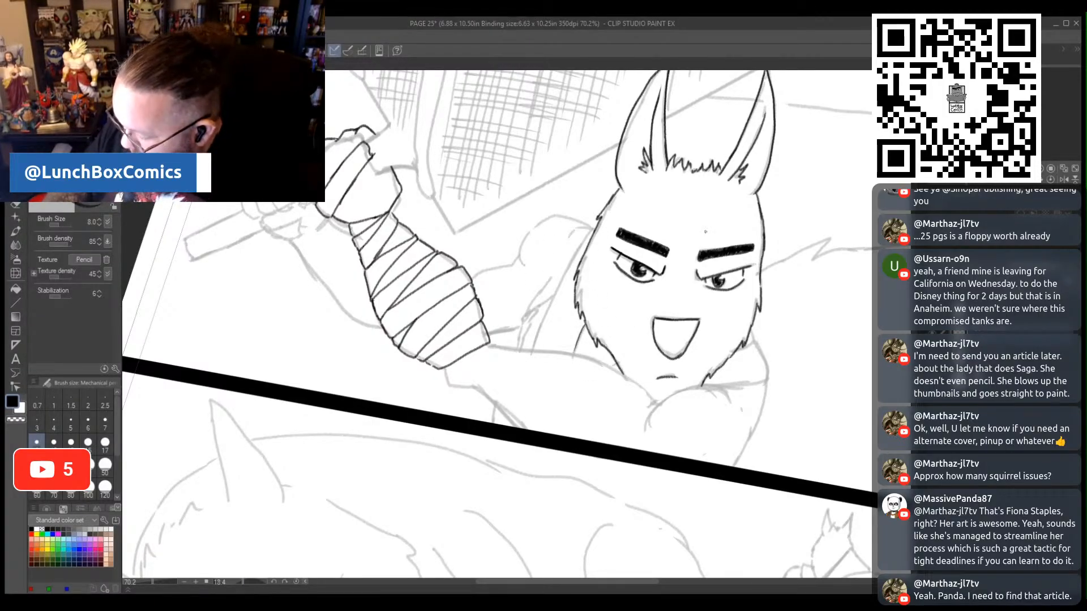
- Pencil the long strap lines beside the swordsman's left-hand cheek and the ragged fur edge next to them
mouse_move(583, 324)
mouse_down()
mouse_move(571, 352)
mouse_move(583, 329)
mouse_up()
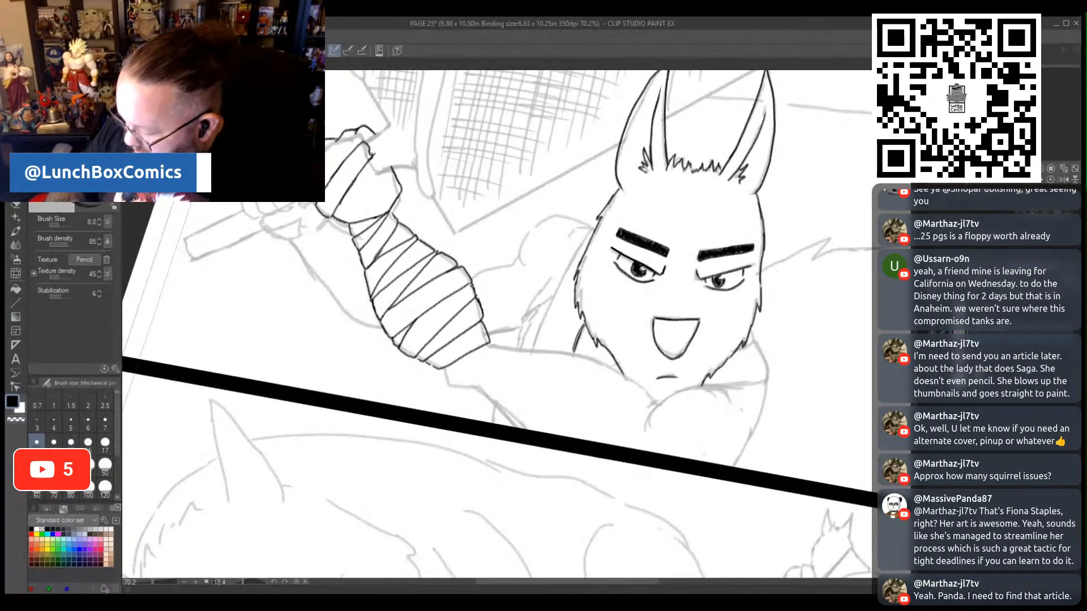
mouse_move(582, 331)
mouse_down()
mouse_move(572, 354)
mouse_move(579, 334)
mouse_move(544, 311)
mouse_move(594, 227)
mouse_up()
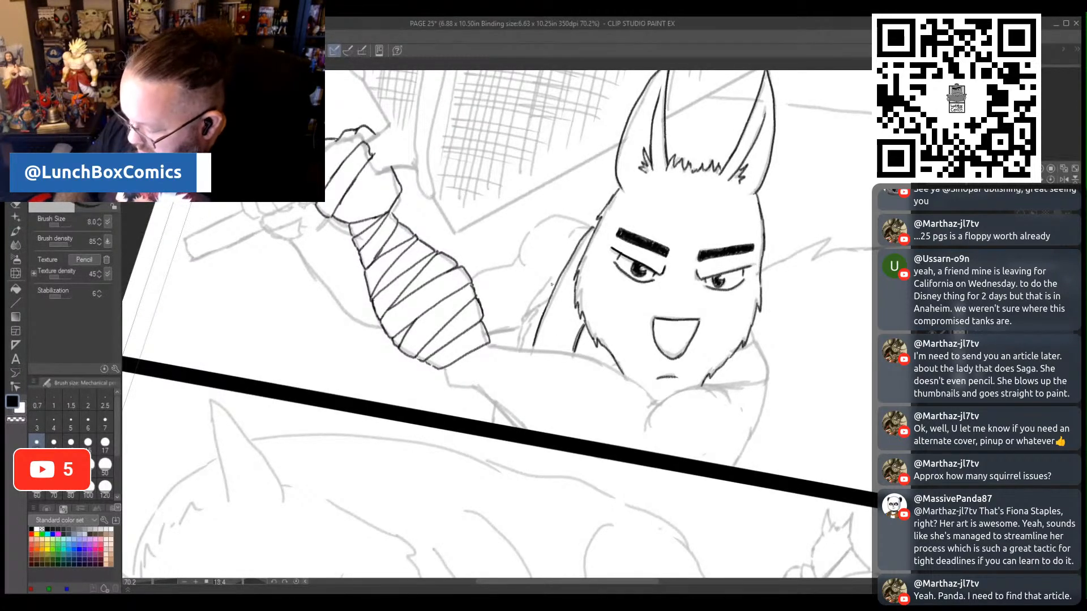
drag(551, 291, 520, 343)
drag(551, 278, 512, 344)
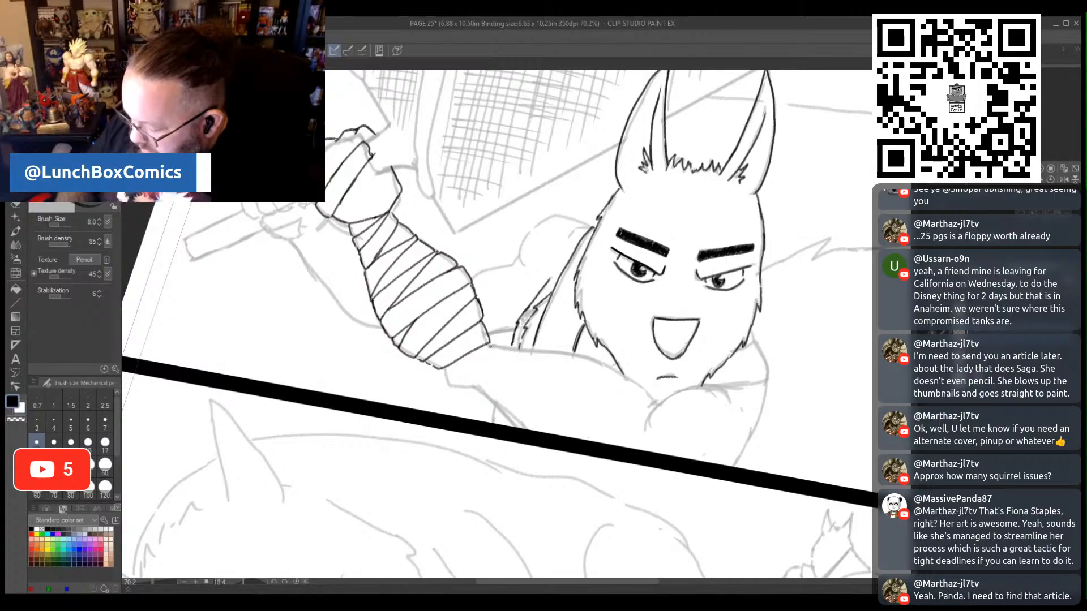
- Pencil the front upper arm's contours, the rounded shoulder and the collar and outer arm edge beneath the chin
mouse_move(491, 344)
mouse_down()
mouse_move(580, 356)
mouse_move(620, 377)
mouse_move(650, 400)
mouse_move(626, 439)
mouse_up()
mouse_move(644, 403)
mouse_down()
mouse_move(717, 389)
mouse_move(736, 408)
mouse_up()
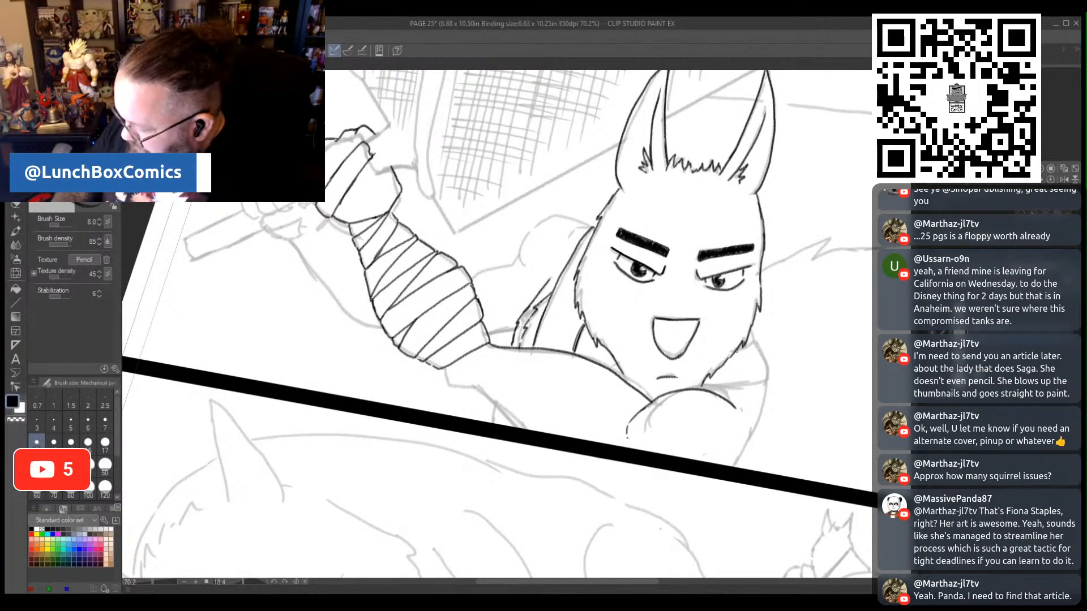
mouse_move(745, 342)
mouse_down()
mouse_move(765, 348)
mouse_move(766, 384)
mouse_move(708, 389)
mouse_up()
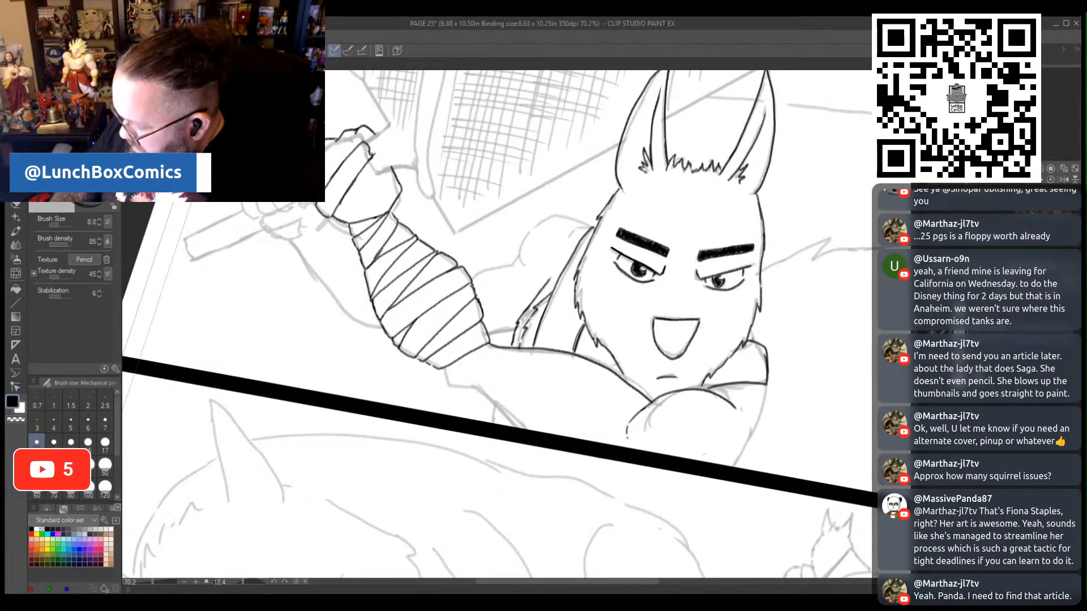
drag(751, 328, 767, 351)
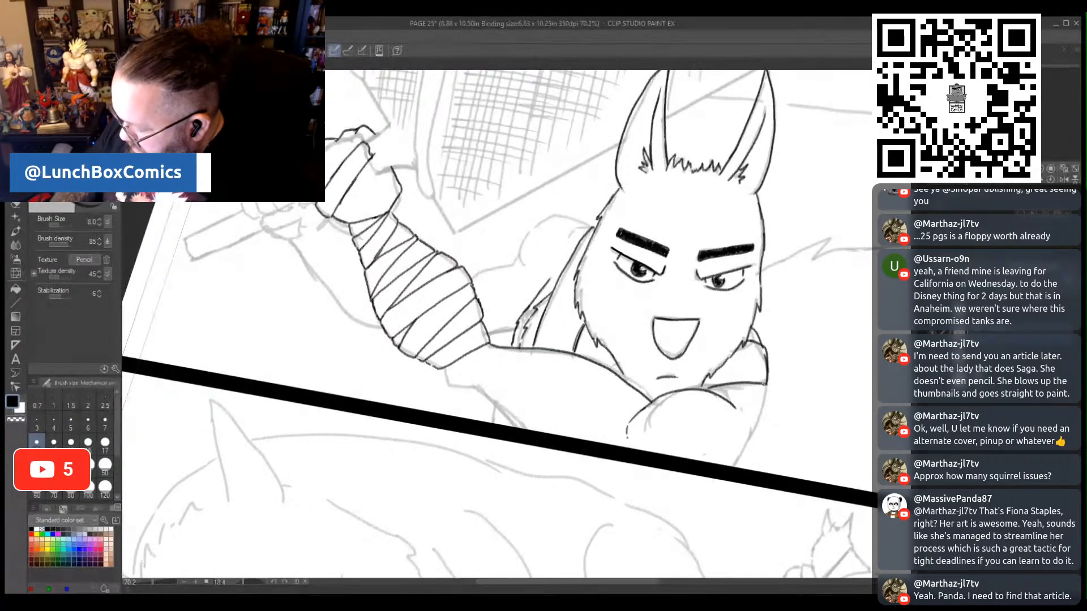
drag(764, 388, 735, 468)
mouse_move(445, 368)
mouse_down()
mouse_move(485, 396)
mouse_move(520, 428)
mouse_up()
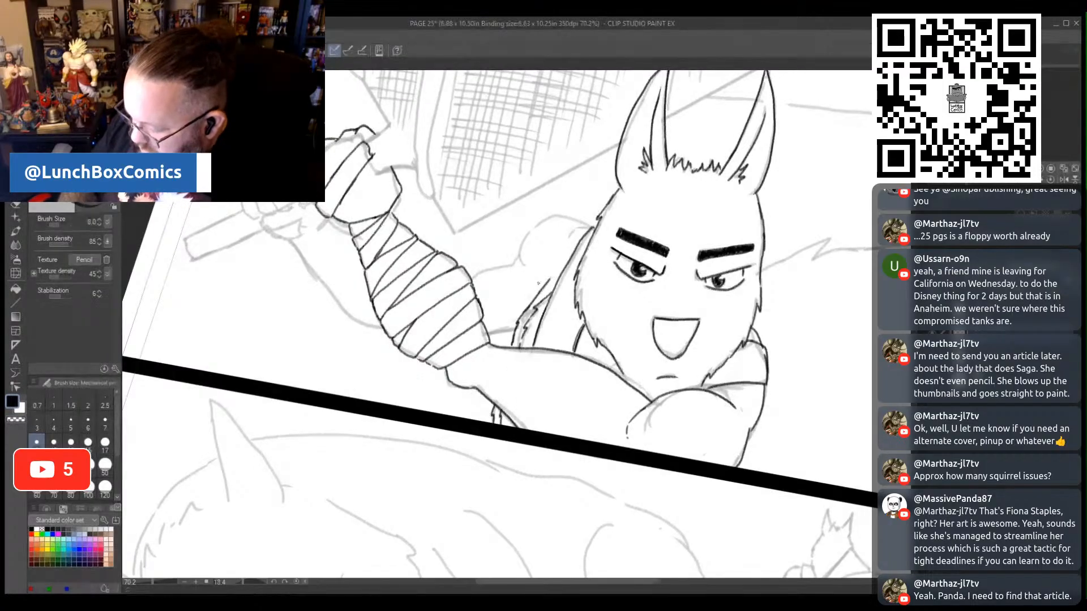
- Pencil the rear shoulder and arm line behind the wrapped forearm and the short sword edges beside the upper fist
mouse_move(593, 228)
mouse_down()
mouse_move(559, 250)
mouse_move(553, 216)
mouse_move(540, 218)
mouse_move(504, 262)
mouse_move(468, 275)
mouse_up()
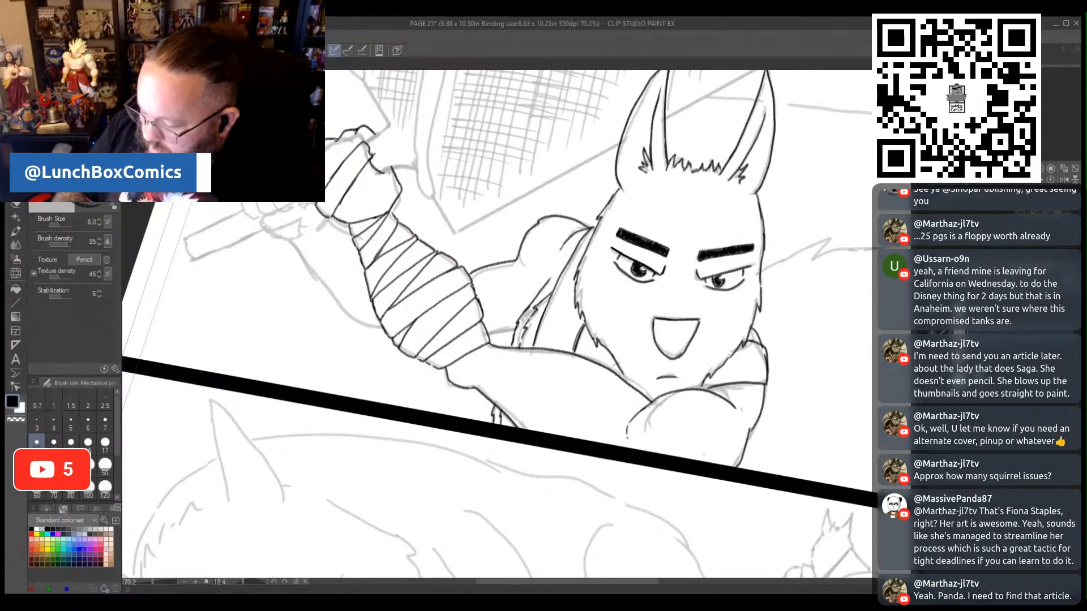
drag(385, 168, 414, 169)
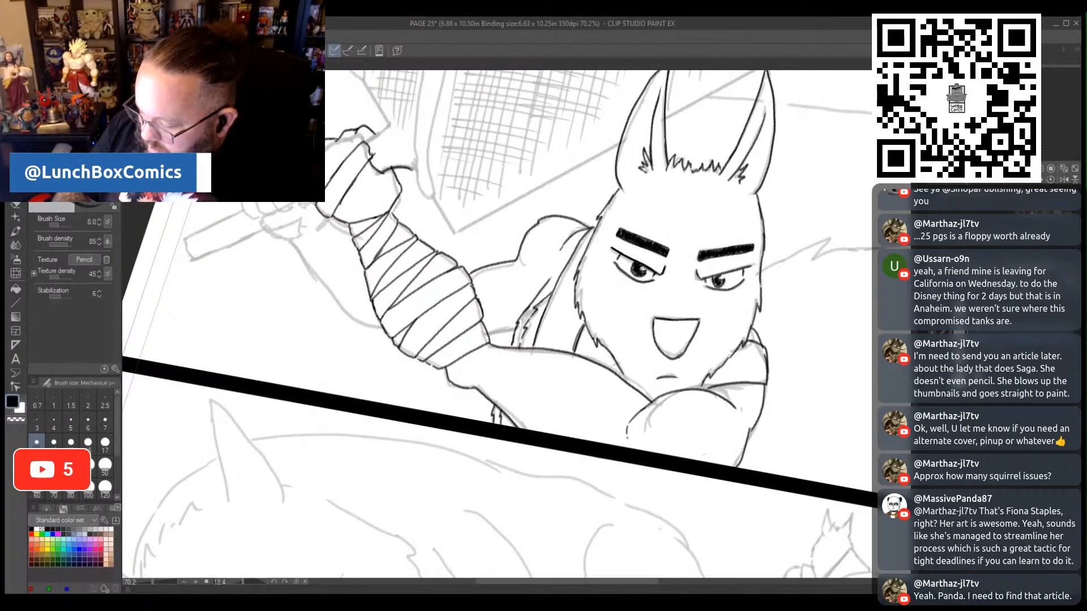
drag(365, 144, 387, 128)
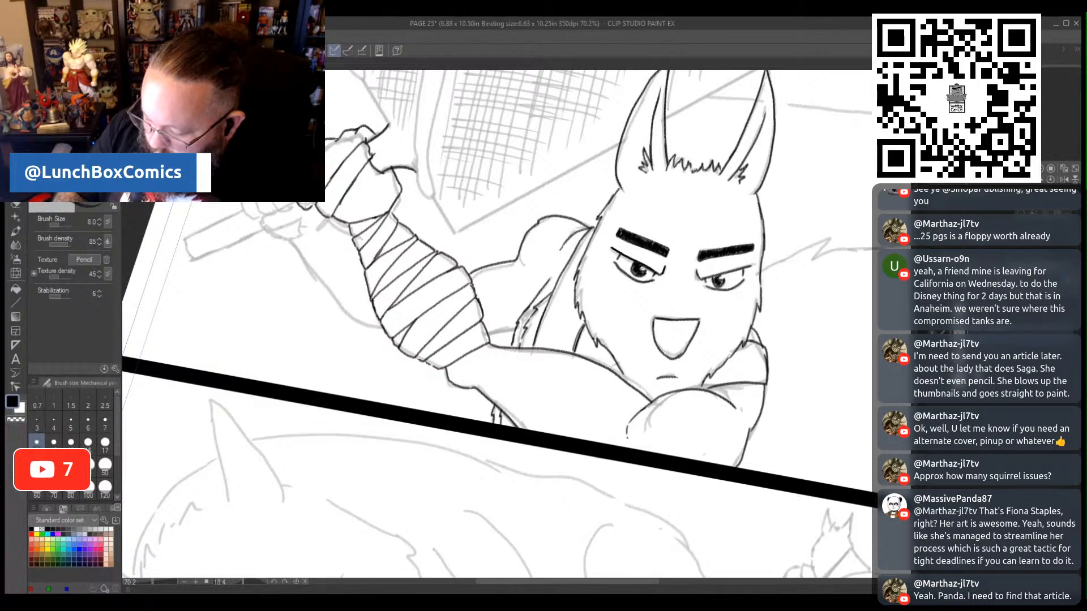
mouse_move(275, 207)
mouse_down()
mouse_move(314, 209)
mouse_move(293, 219)
mouse_up()
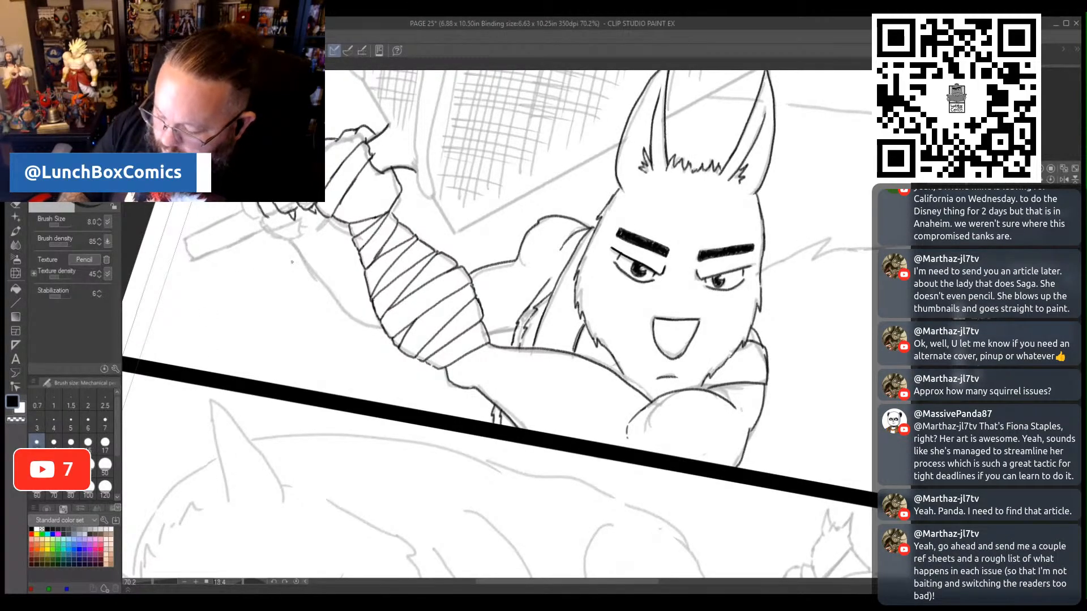
key(ctrl+z)
key(ctrl+z)
key(ctrl+z)
key(ctrl+z)
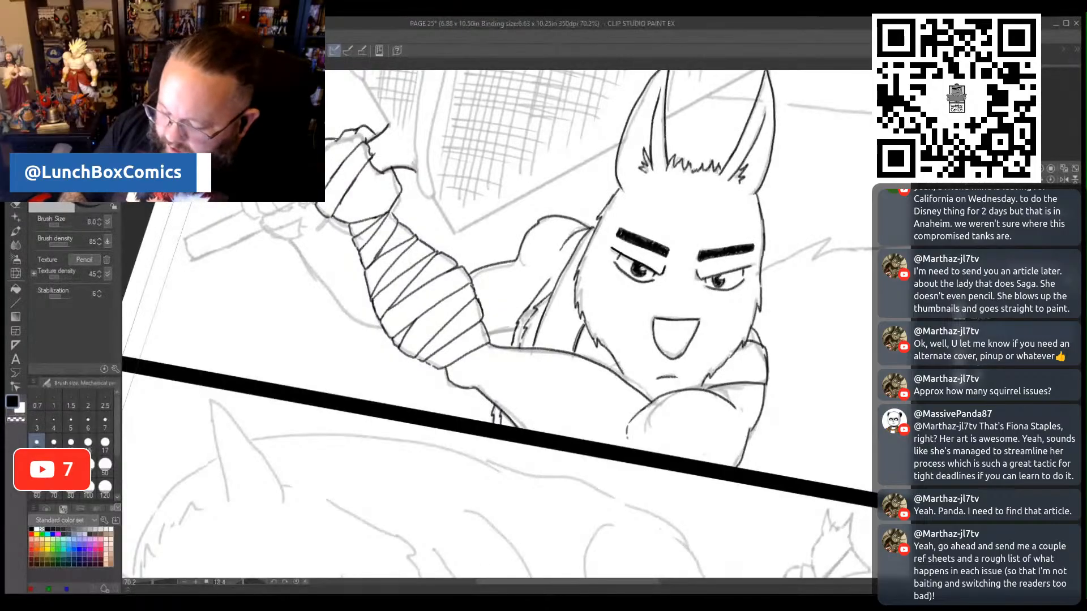
- Pencil the curled fingers and thumb of the swordsman's lower hand gripping the sword handle
mouse_move(288, 203)
mouse_down()
mouse_move(264, 233)
mouse_move(300, 218)
mouse_move(322, 233)
mouse_move(281, 242)
mouse_move(297, 241)
mouse_up()
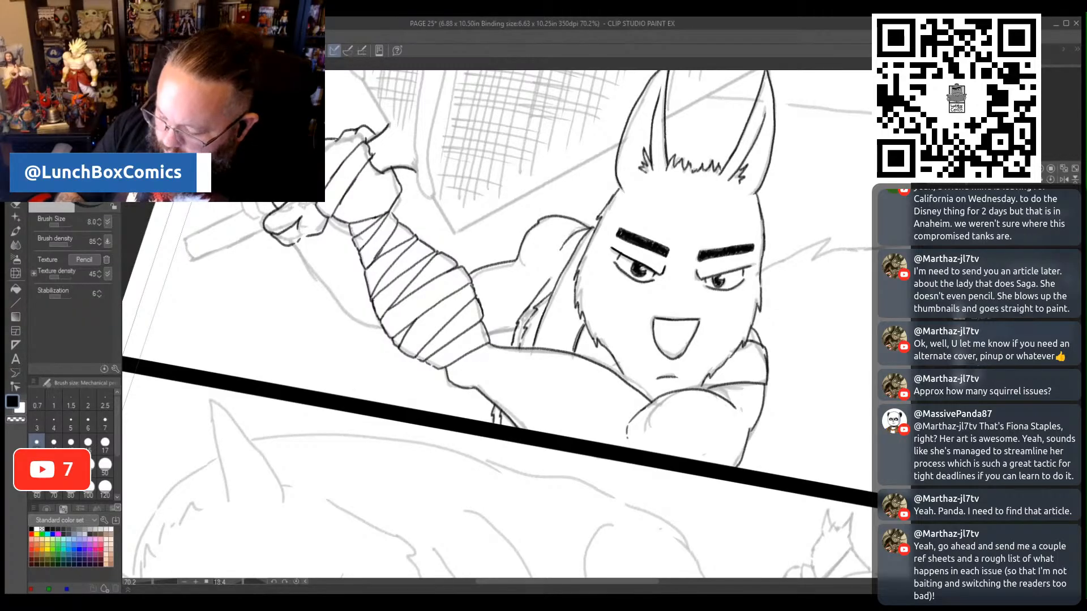
drag(242, 204, 264, 220)
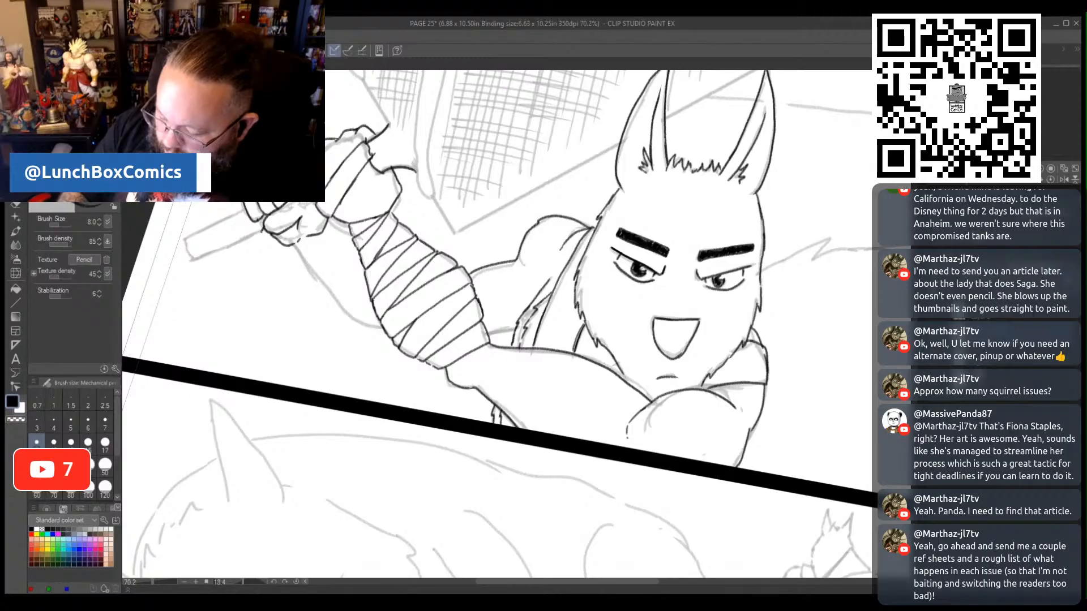
drag(258, 217, 259, 227)
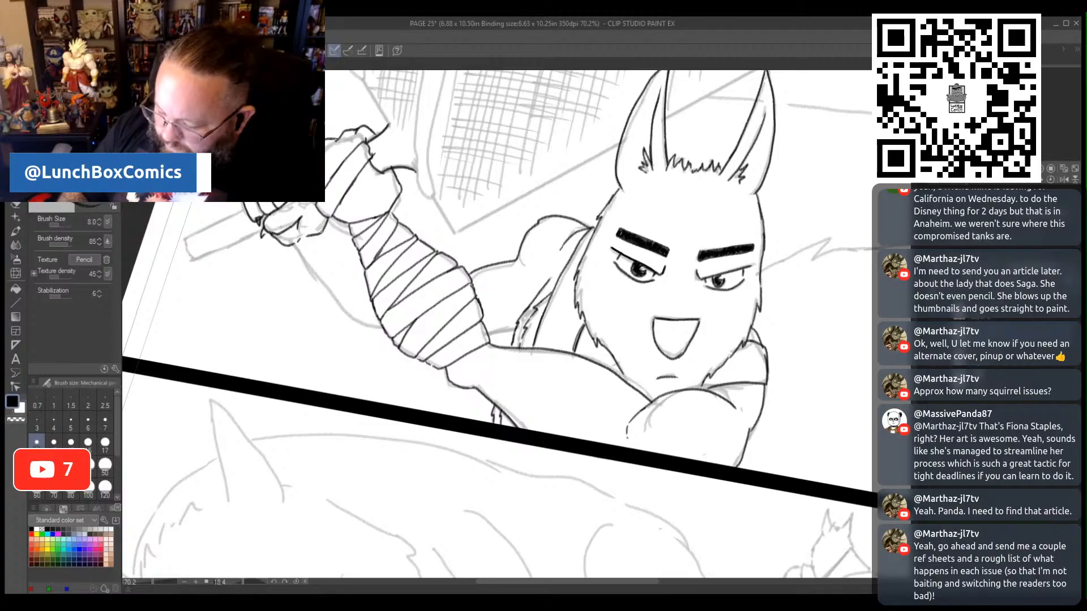
- Pencil bandage wraps down the rear forearm and outline the end of the sword handle protruding from the lower hand
mouse_move(288, 246)
mouse_down()
mouse_move(314, 233)
mouse_move(289, 246)
mouse_move(315, 253)
mouse_move(334, 232)
mouse_move(309, 272)
mouse_move(320, 285)
mouse_move(346, 235)
mouse_up()
drag(329, 284, 345, 236)
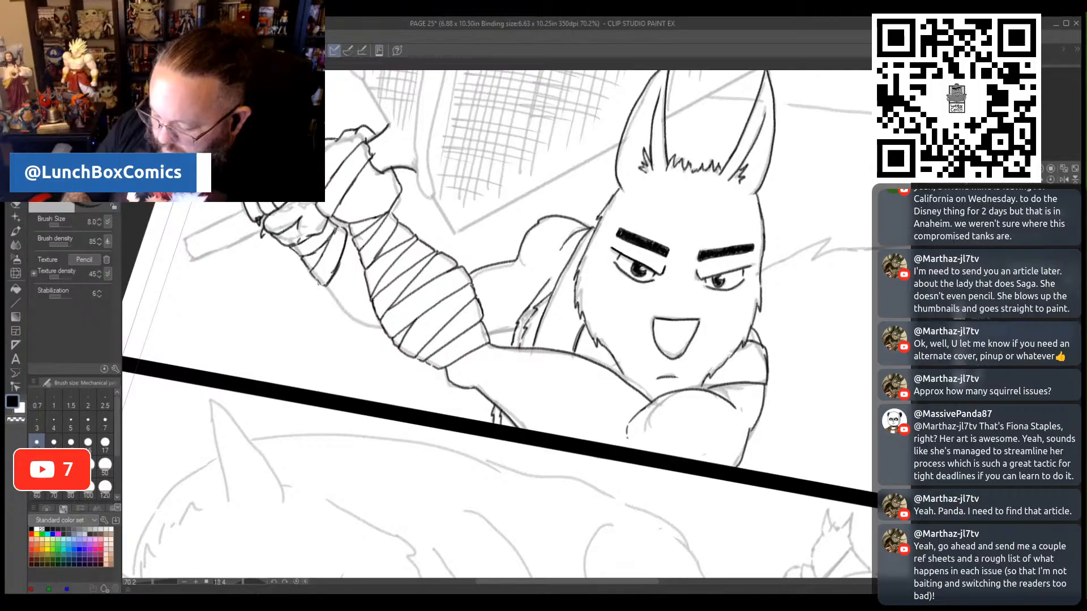
mouse_move(331, 294)
mouse_down()
mouse_move(359, 272)
mouse_move(340, 268)
mouse_move(354, 251)
mouse_up()
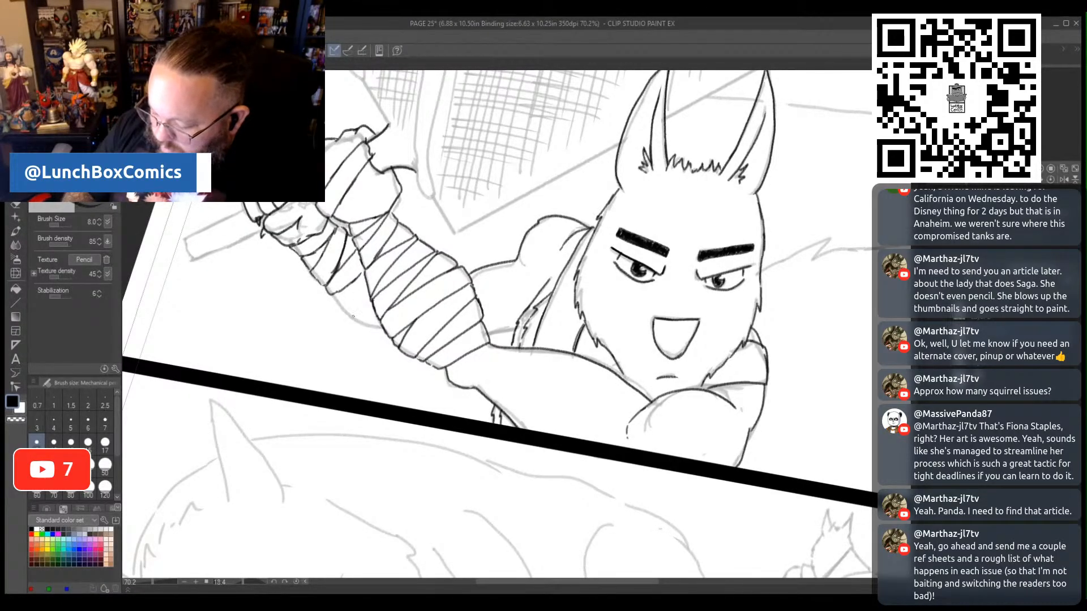
mouse_move(338, 305)
mouse_down()
mouse_move(338, 300)
mouse_move(360, 283)
mouse_move(371, 311)
mouse_up()
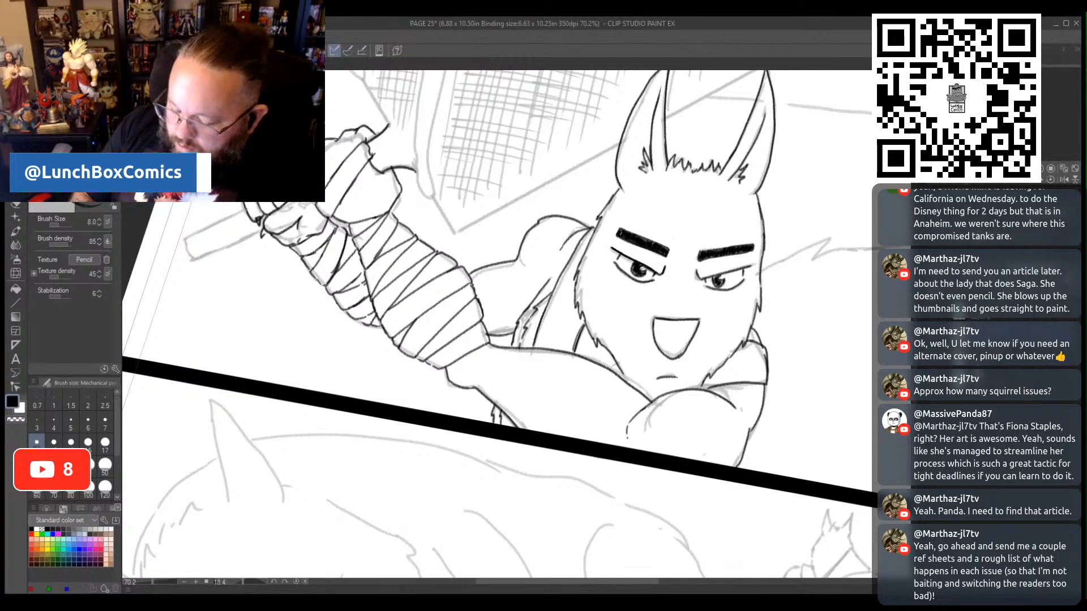
drag(248, 208, 189, 240)
mouse_move(248, 207)
mouse_down()
mouse_move(184, 243)
mouse_move(229, 246)
mouse_move(262, 230)
mouse_up()
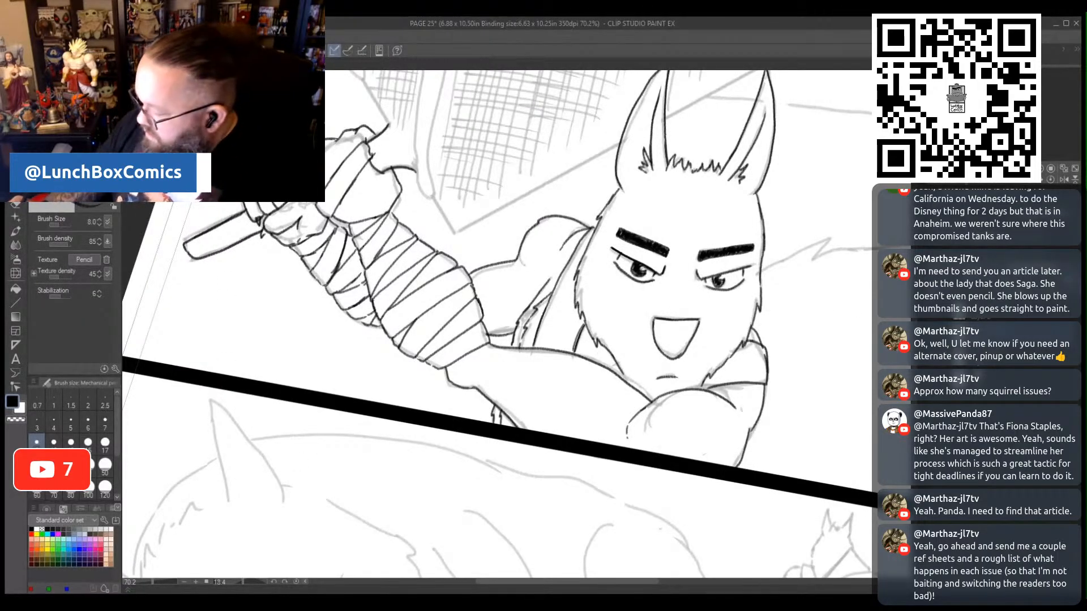
- Pencil the handle-end half of the broad blade's upper edge and the dripping contours running down its face
scroll(416, 287, up, 6)
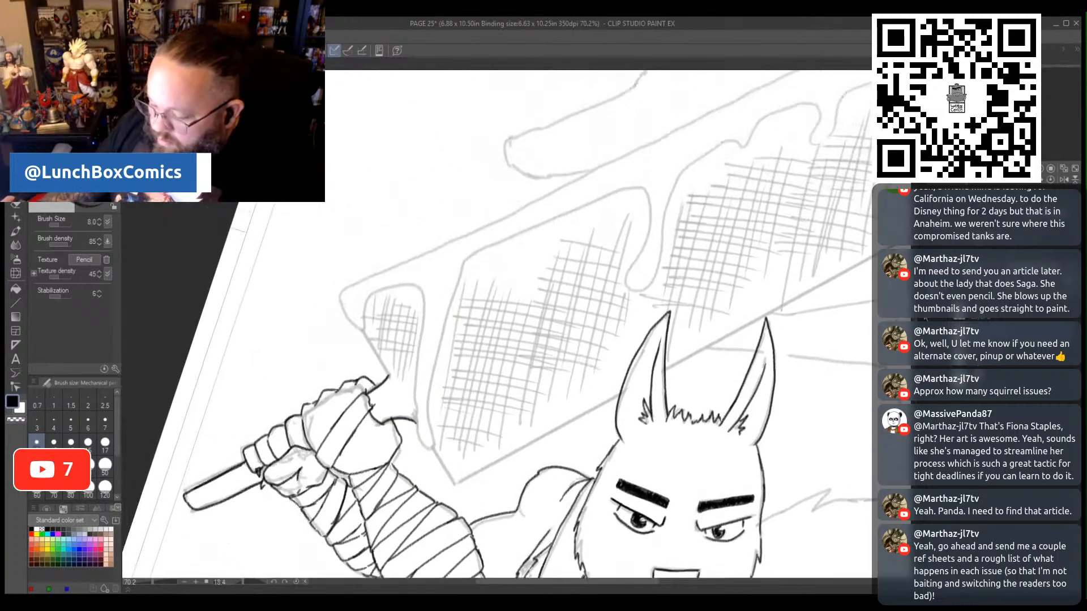
mouse_move(416, 286)
mouse_down()
mouse_move(372, 295)
mouse_move(366, 341)
mouse_move(341, 307)
mouse_move(348, 286)
mouse_move(679, 130)
mouse_up()
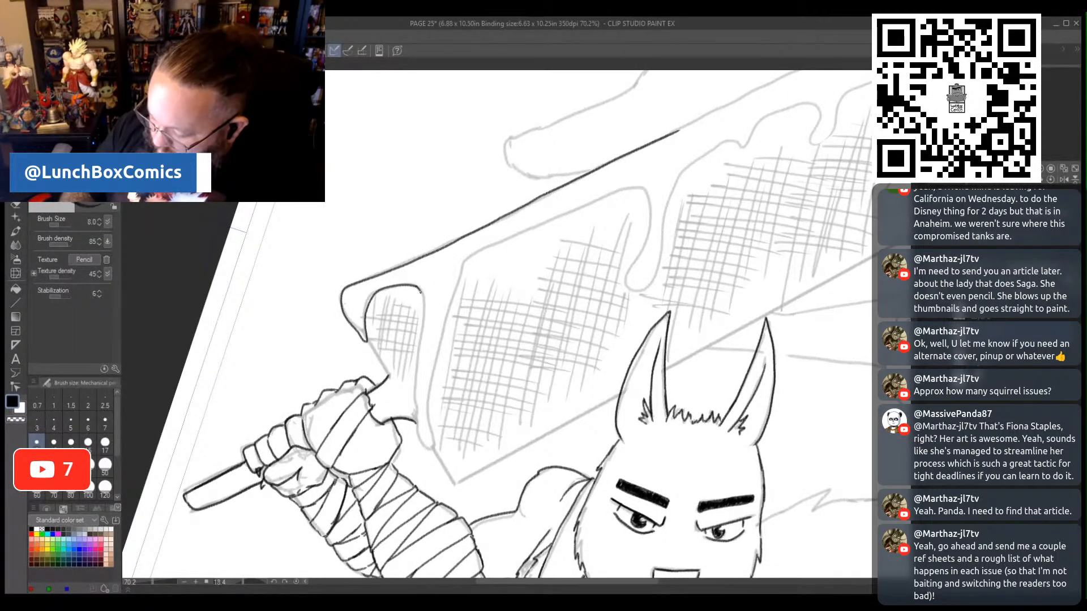
mouse_move(421, 291)
mouse_down()
mouse_move(416, 411)
mouse_move(419, 443)
mouse_move(434, 448)
mouse_move(437, 369)
mouse_move(474, 254)
mouse_move(524, 232)
mouse_move(535, 257)
mouse_move(558, 217)
mouse_move(640, 187)
mouse_move(649, 237)
mouse_move(633, 278)
mouse_move(647, 285)
mouse_move(661, 268)
mouse_move(678, 174)
mouse_move(726, 142)
mouse_move(744, 152)
mouse_move(775, 111)
mouse_up()
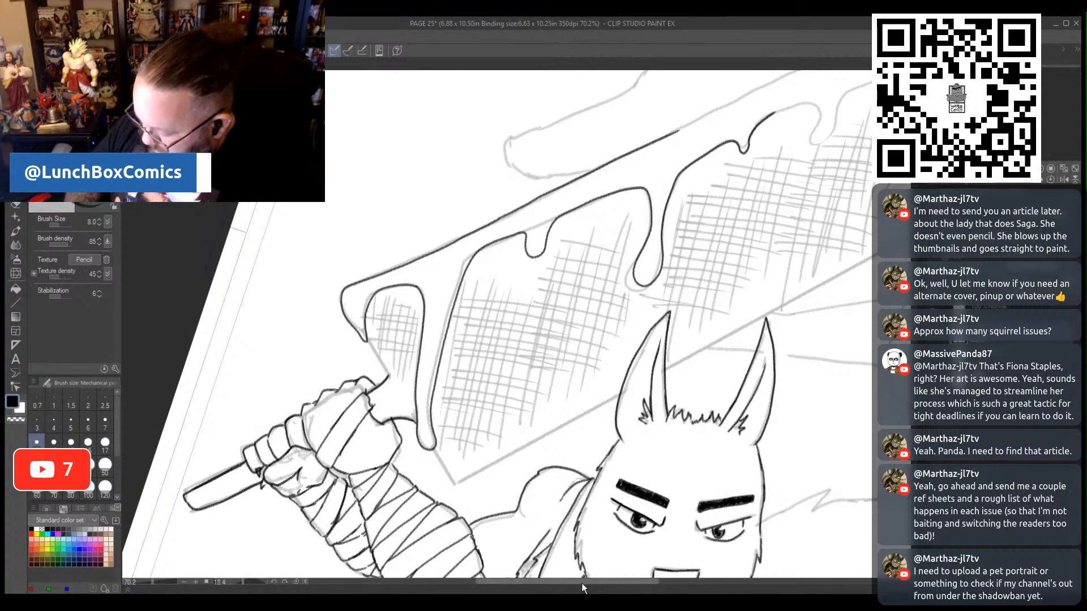
- Continue the blade's upper edge out to its far tip and pencil the remaining drips along its face
drag(582, 582, 655, 588)
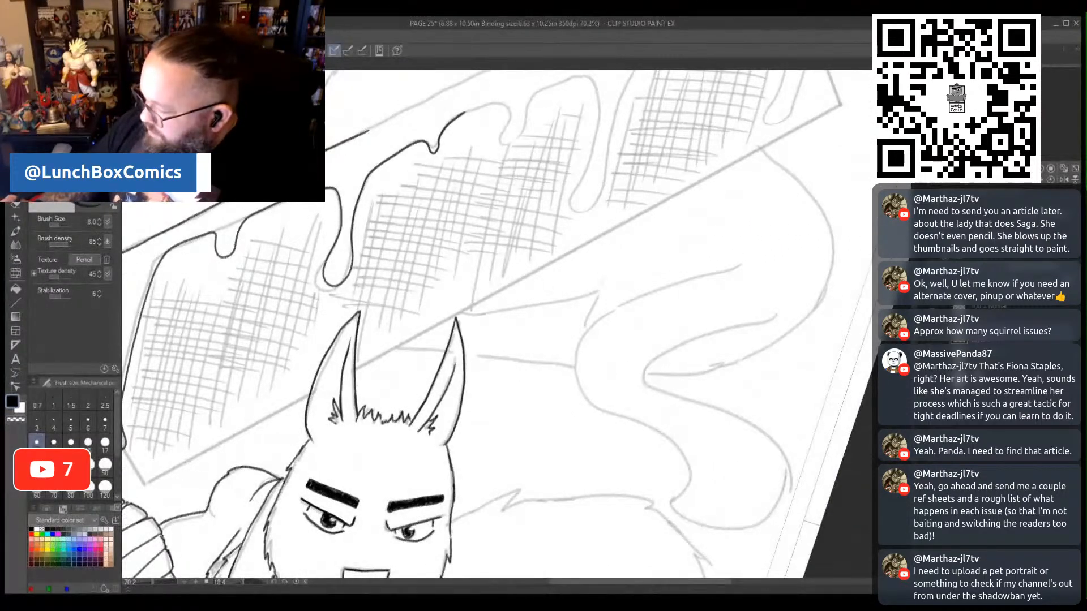
drag(914, 317, 914, 294)
scroll(574, 439, up, 2)
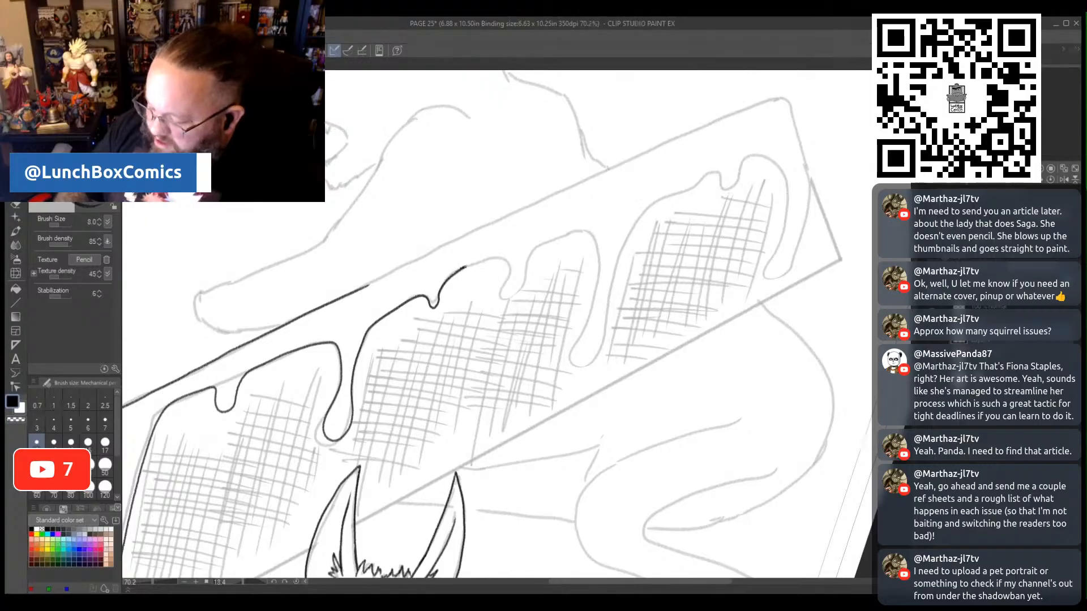
mouse_move(465, 266)
mouse_down()
mouse_move(502, 258)
mouse_move(514, 299)
mouse_move(527, 292)
mouse_move(531, 250)
mouse_move(588, 232)
mouse_move(597, 263)
mouse_move(576, 365)
mouse_move(600, 361)
mouse_move(617, 263)
mouse_move(640, 219)
mouse_move(716, 174)
mouse_move(725, 193)
mouse_move(757, 157)
mouse_move(780, 164)
mouse_move(789, 187)
mouse_move(766, 266)
mouse_move(765, 280)
mouse_move(781, 280)
mouse_move(812, 176)
mouse_move(785, 98)
mouse_move(617, 163)
mouse_move(359, 289)
mouse_up()
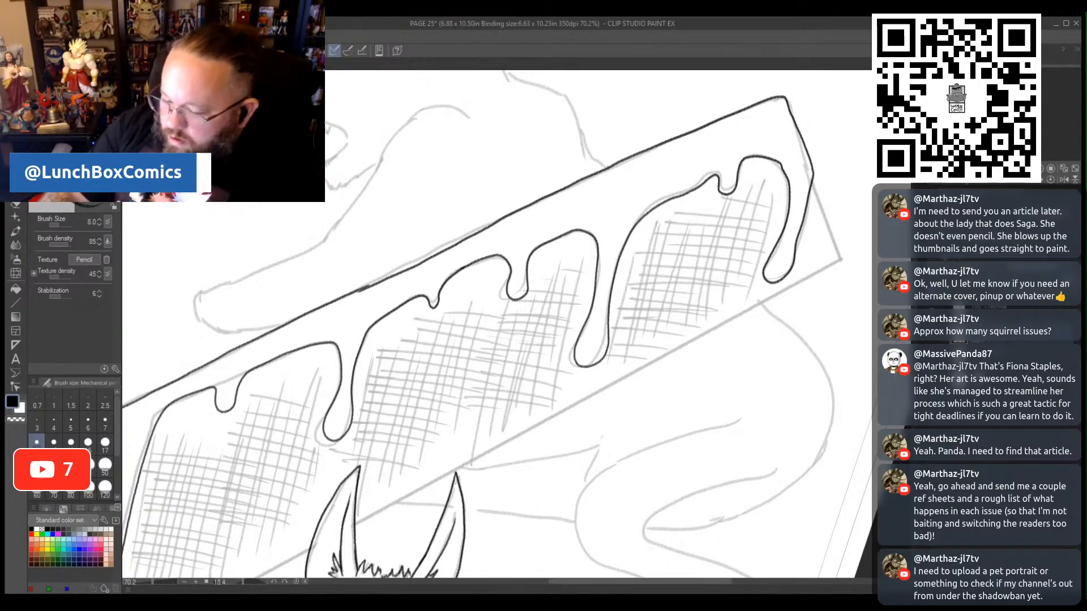
key(ctrl+z)
mouse_move(369, 284)
mouse_down()
mouse_move(746, 110)
mouse_move(786, 98)
mouse_move(791, 106)
mouse_move(813, 176)
mouse_move(794, 258)
mouse_move(774, 276)
mouse_move(766, 261)
mouse_move(786, 192)
mouse_move(774, 163)
mouse_move(754, 156)
mouse_move(725, 193)
mouse_move(707, 171)
mouse_move(648, 206)
mouse_move(616, 262)
mouse_move(603, 335)
mouse_move(585, 362)
mouse_move(573, 361)
mouse_move(572, 343)
mouse_move(593, 294)
mouse_move(587, 233)
mouse_move(536, 245)
mouse_move(515, 298)
mouse_move(503, 290)
mouse_move(509, 267)
mouse_move(477, 263)
mouse_up()
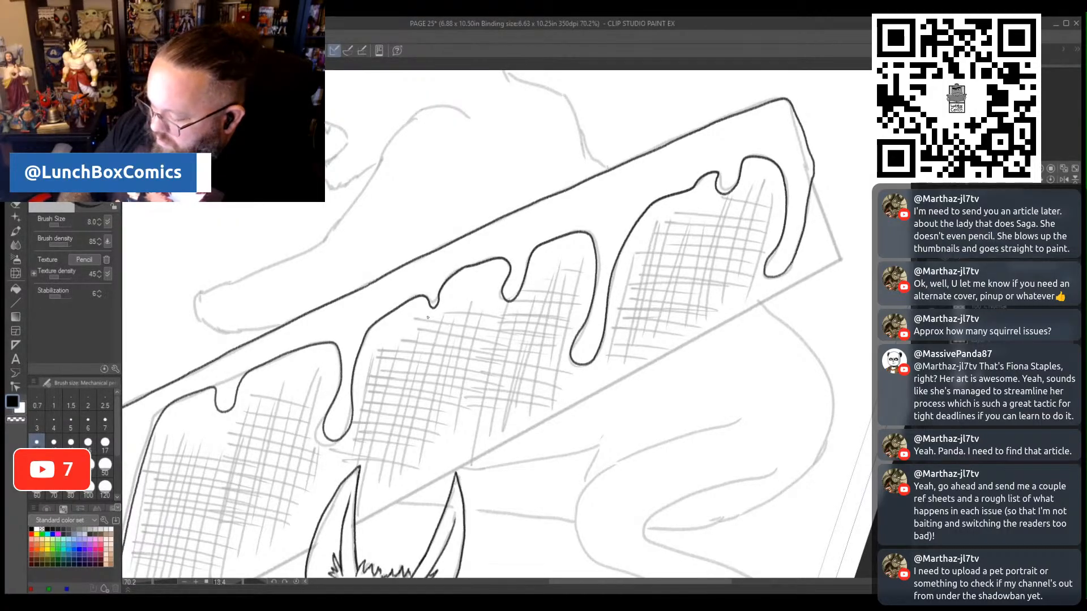
- Pencil the blade's straight lower edge from the corner near the fists, behind the swordsman's ears, and close the far end
drag(164, 582, 150, 587)
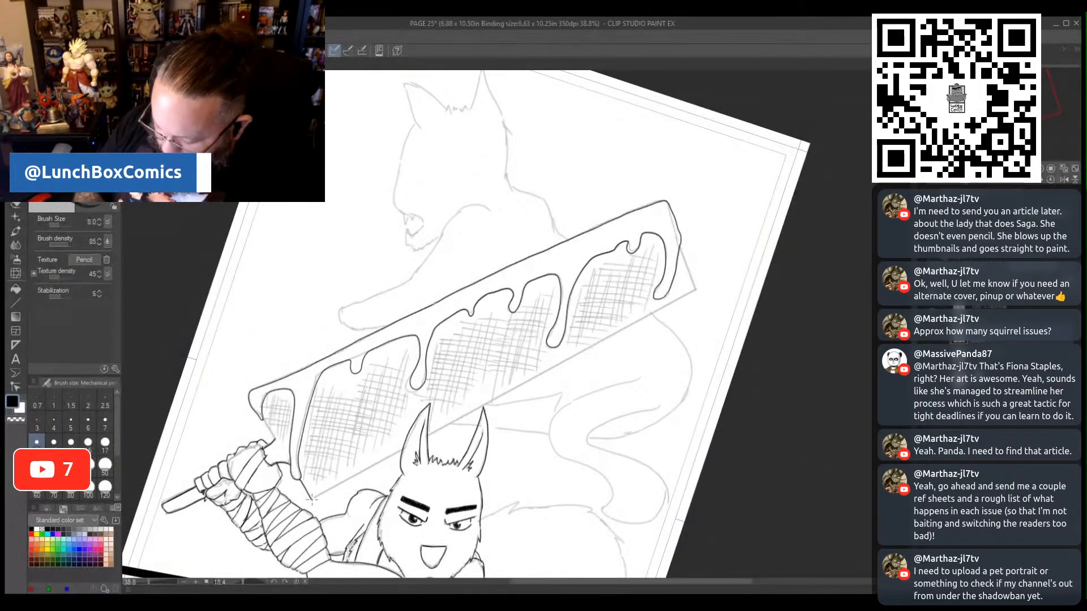
drag(322, 494, 504, 391)
key(ctrl+z)
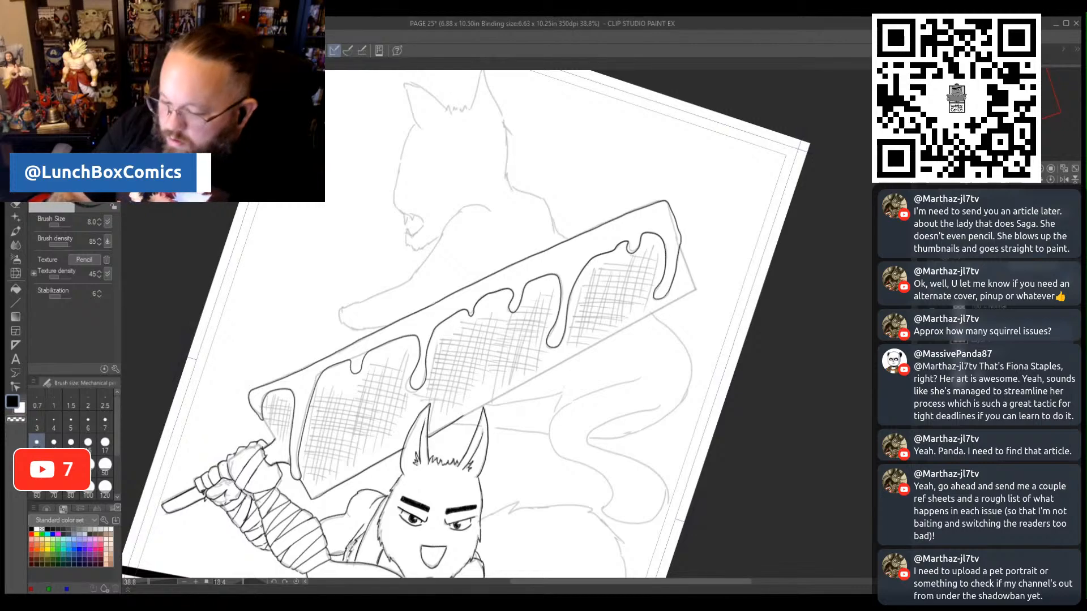
drag(433, 435, 504, 391)
key(ctrl+z)
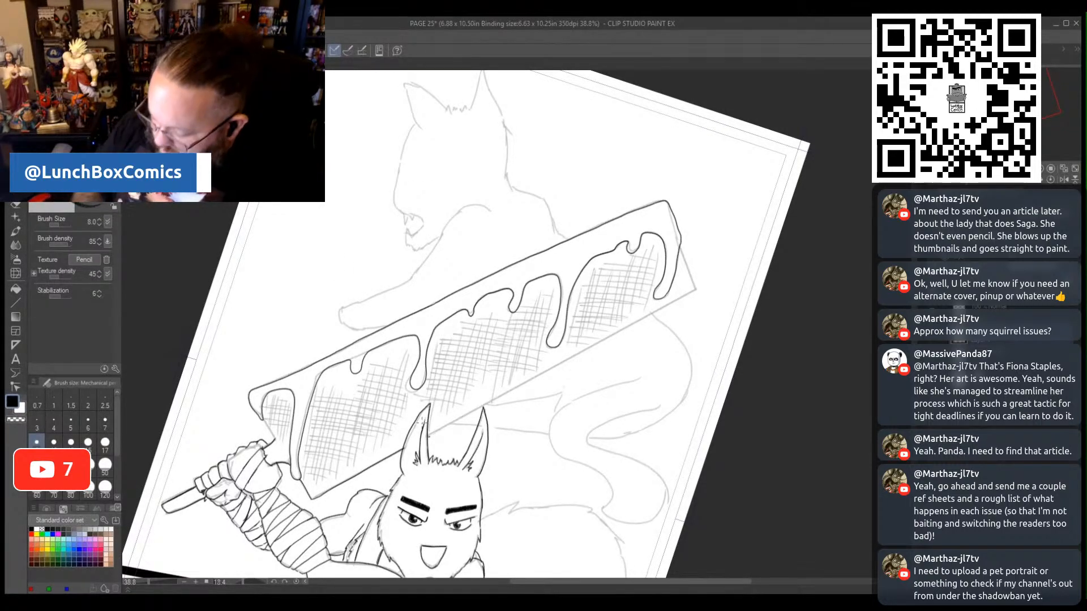
drag(429, 435, 563, 358)
key(ctrl+z)
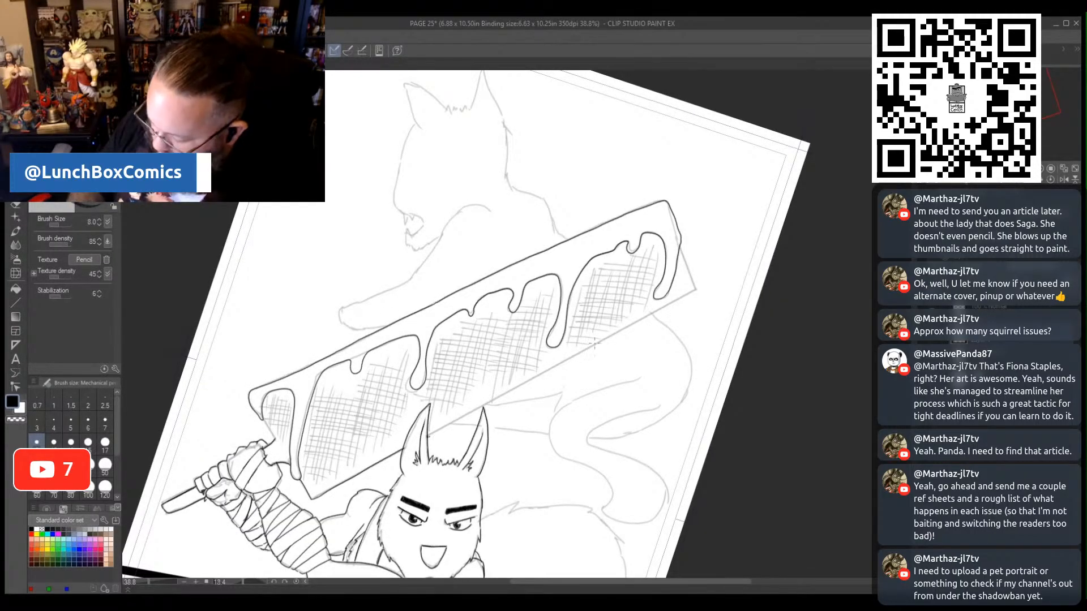
drag(428, 435, 693, 290)
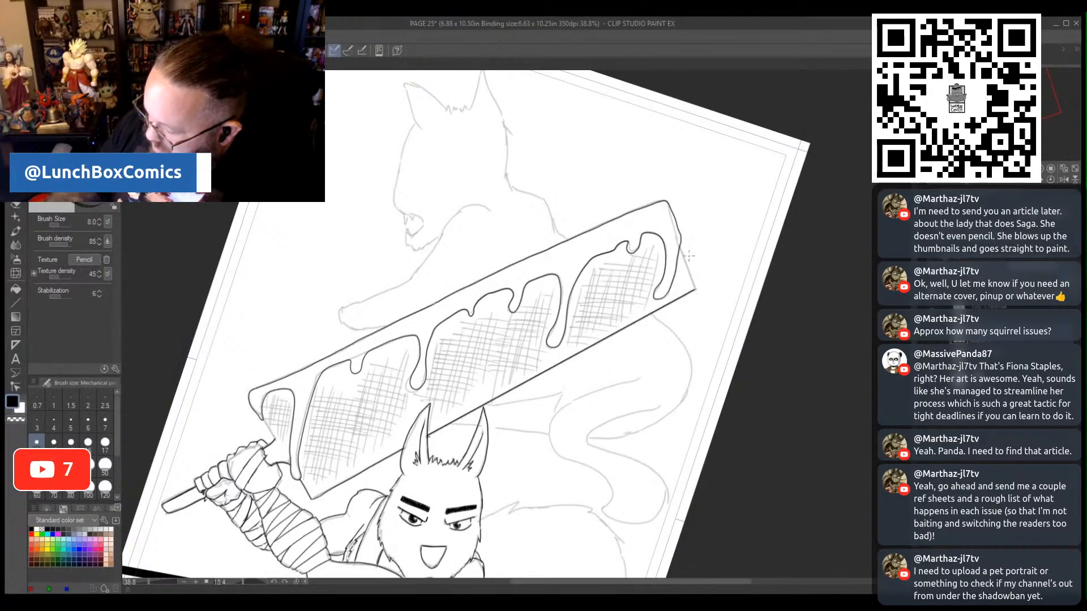
drag(680, 251, 695, 290)
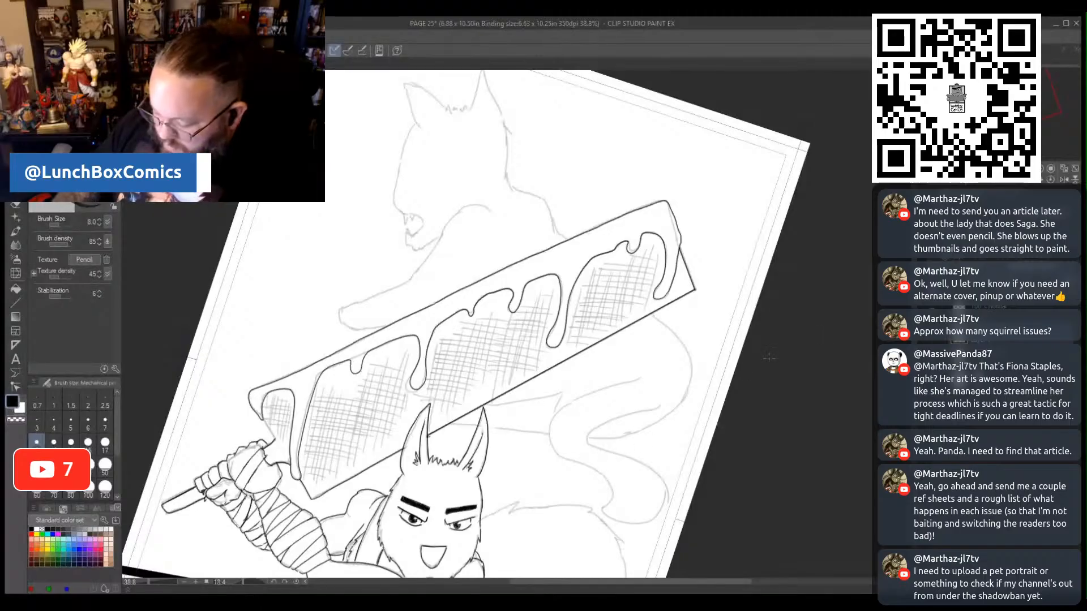
- Pencil the bushy tail outline curving from behind the swordsman's head down to the panel border
scroll(534, 488, down, 2)
scroll(533, 488, down, 10)
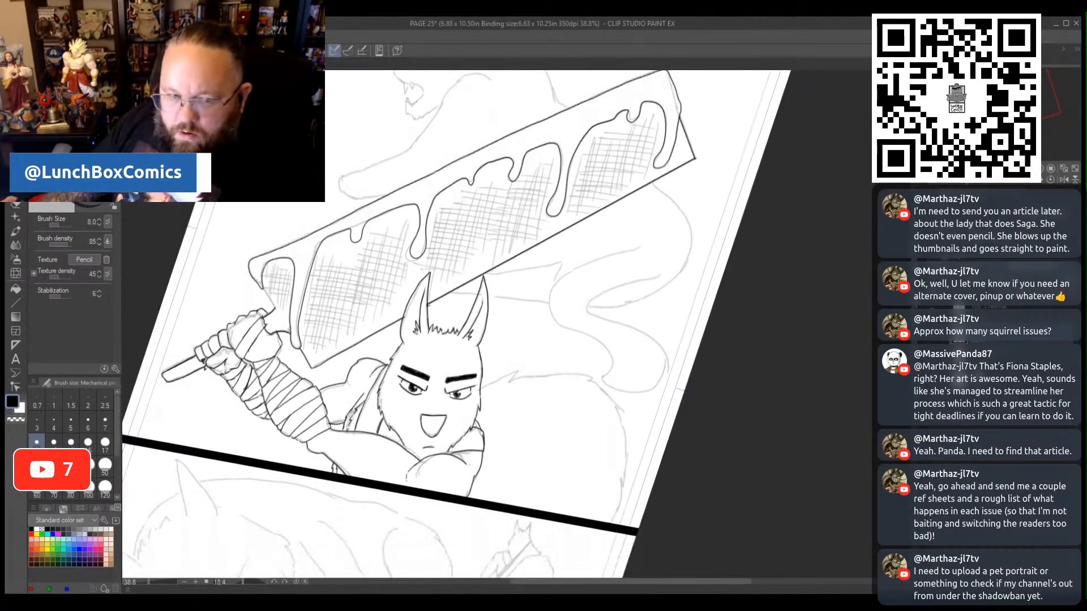
scroll(496, 324, up, 1)
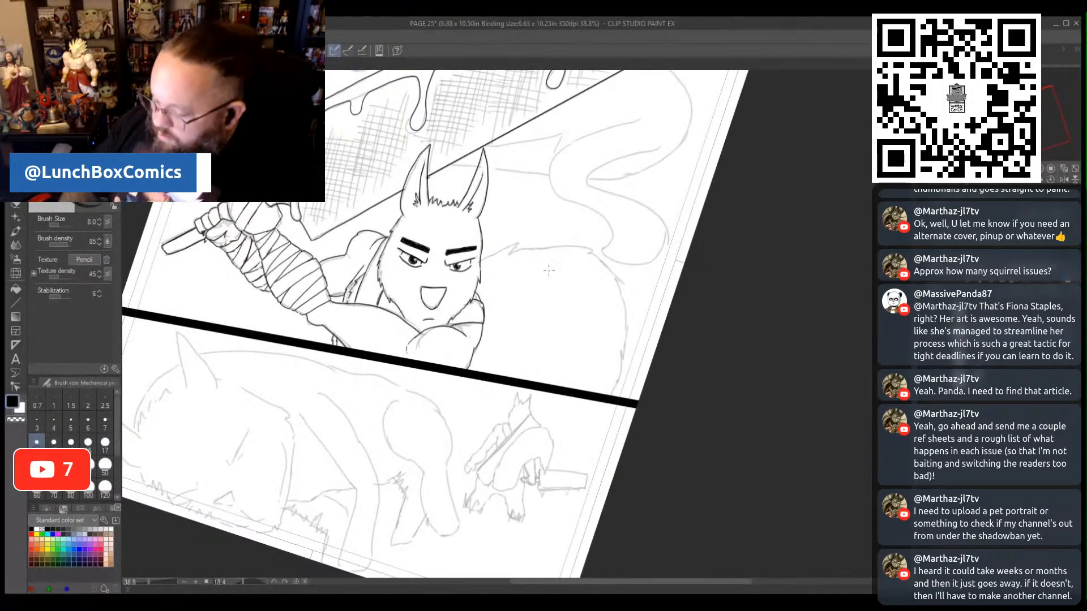
mouse_move(483, 259)
mouse_down()
mouse_move(523, 240)
mouse_move(515, 250)
mouse_move(592, 249)
mouse_move(617, 272)
mouse_move(632, 302)
mouse_move(610, 399)
mouse_up()
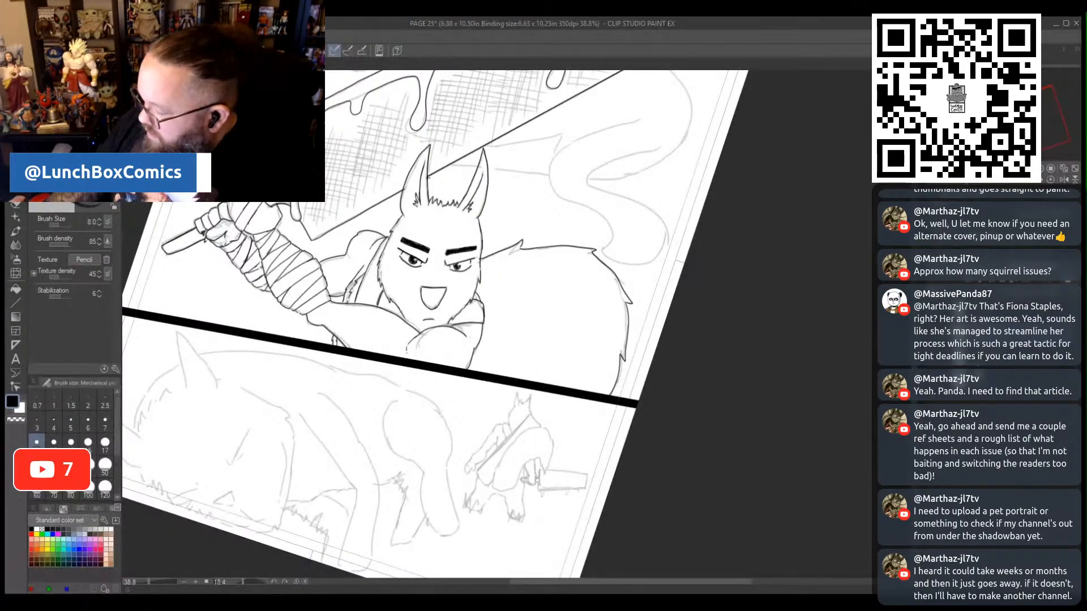
- Pencil the face profile, fanged open mouth and jaw of the beast above the blade
scroll(440, 324, up, 10)
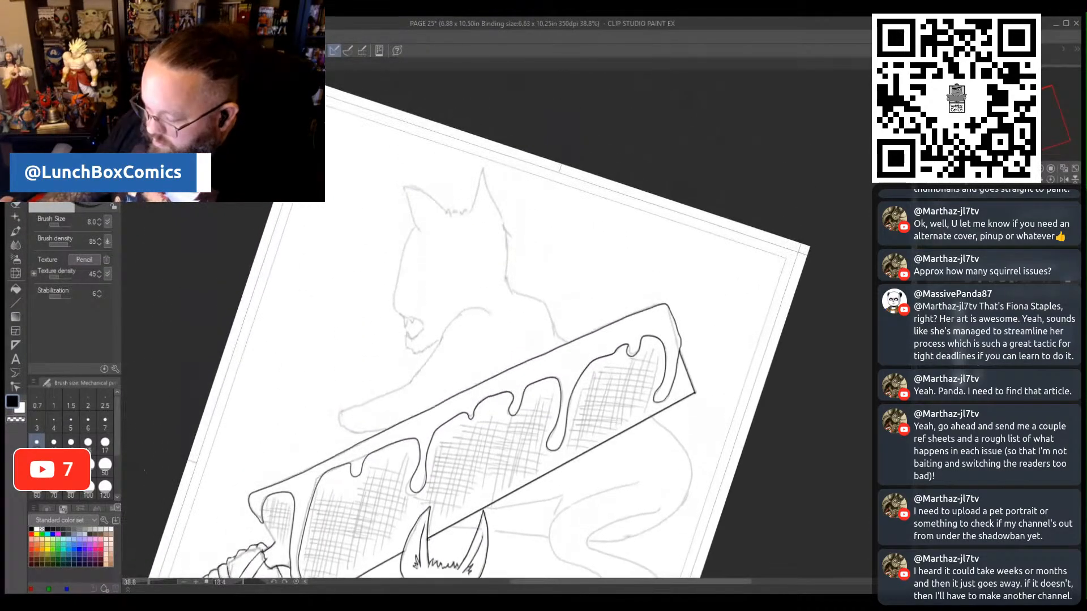
scroll(440, 324, up, 2)
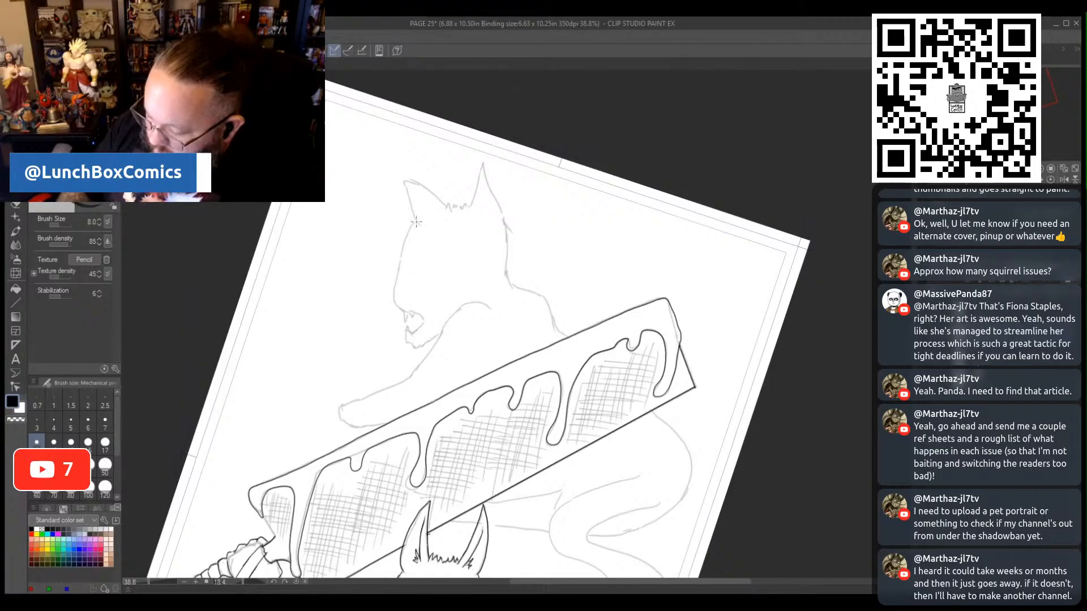
drag(402, 249, 395, 295)
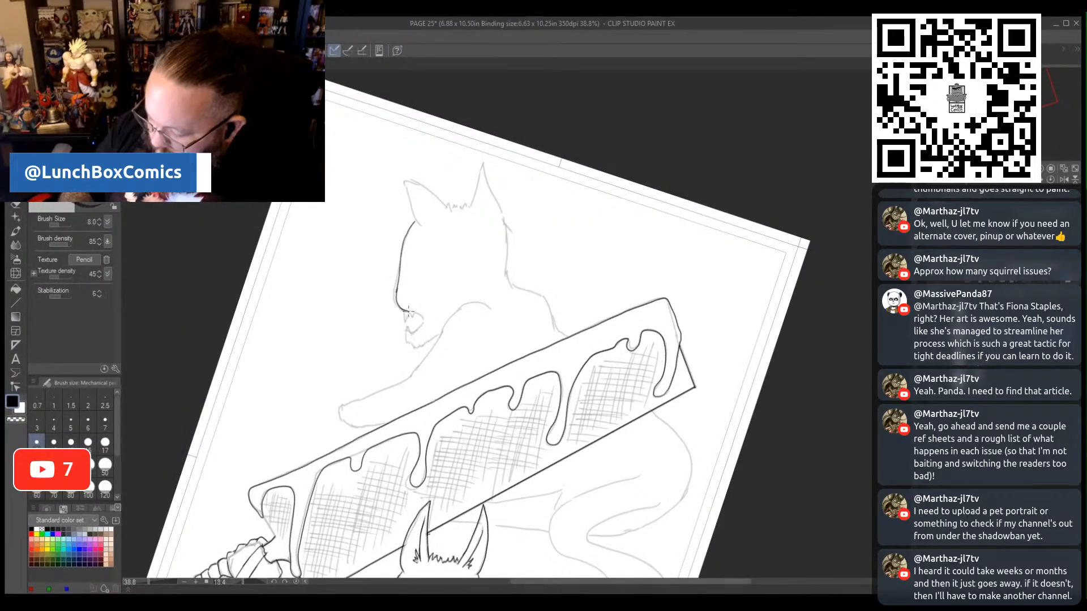
mouse_move(415, 334)
mouse_down()
mouse_move(408, 340)
mouse_move(408, 309)
mouse_up()
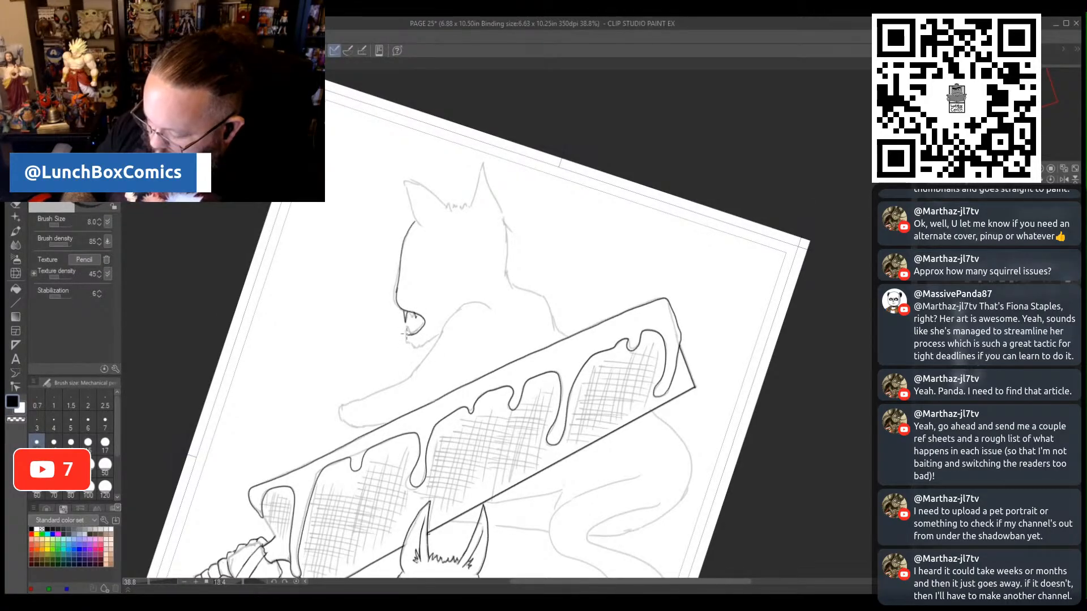
drag(406, 335, 436, 335)
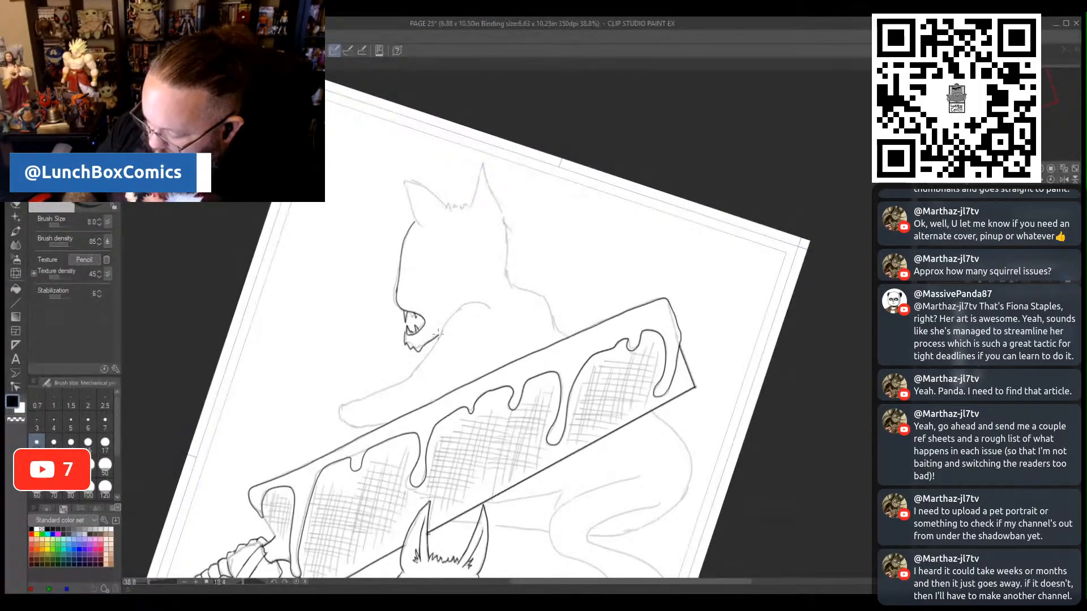
- Pencil the beast's shoulder curve, outstretched foreleg and jagged clawed paw above the blade
mouse_move(477, 303)
mouse_down()
mouse_move(454, 310)
mouse_move(424, 365)
mouse_move(345, 407)
mouse_up()
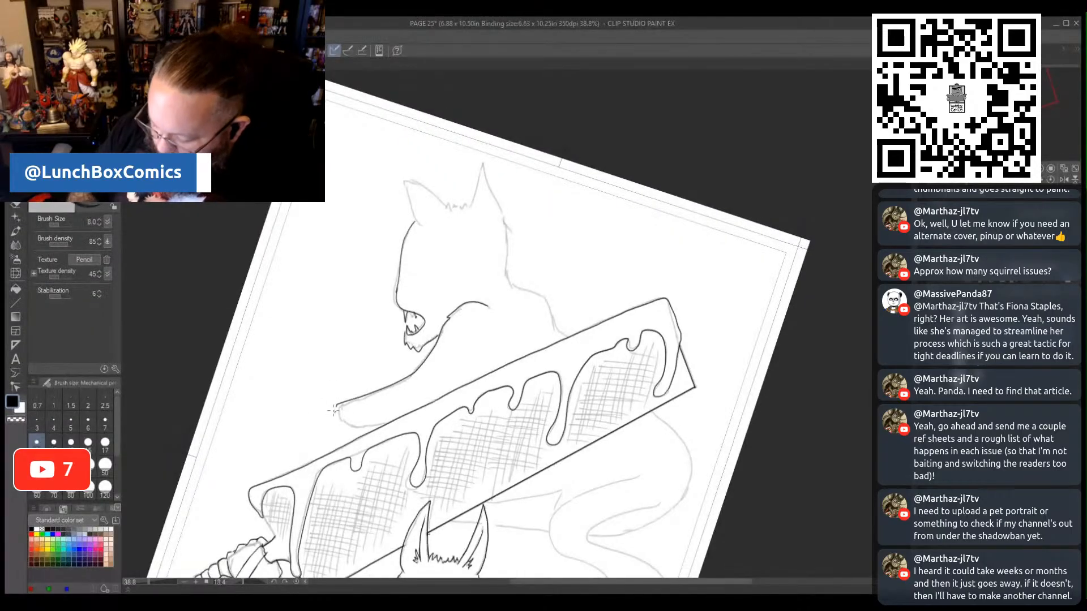
drag(335, 413, 349, 426)
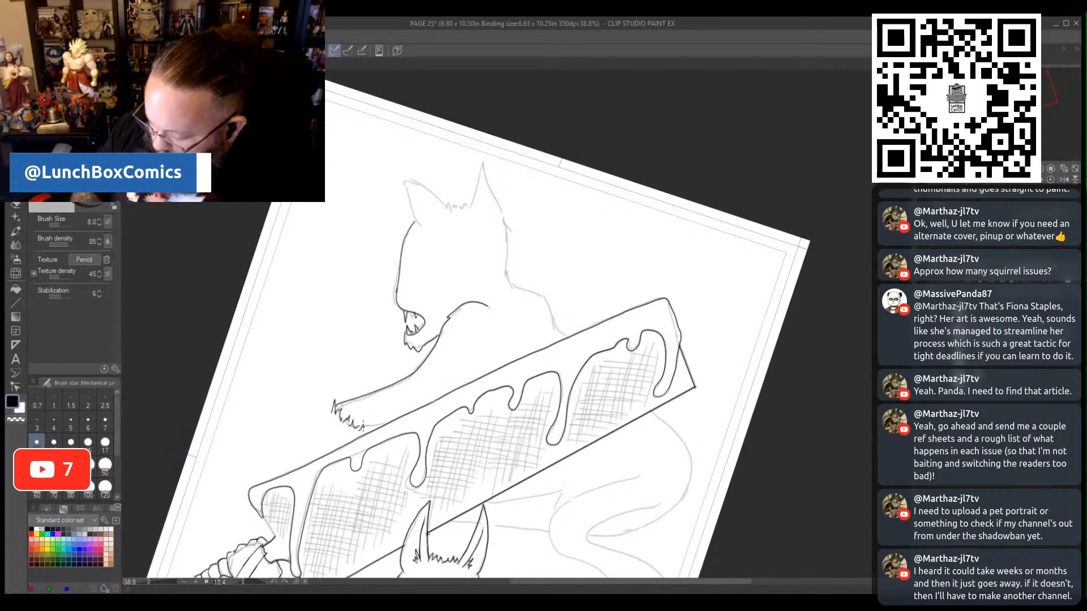
drag(377, 424, 389, 423)
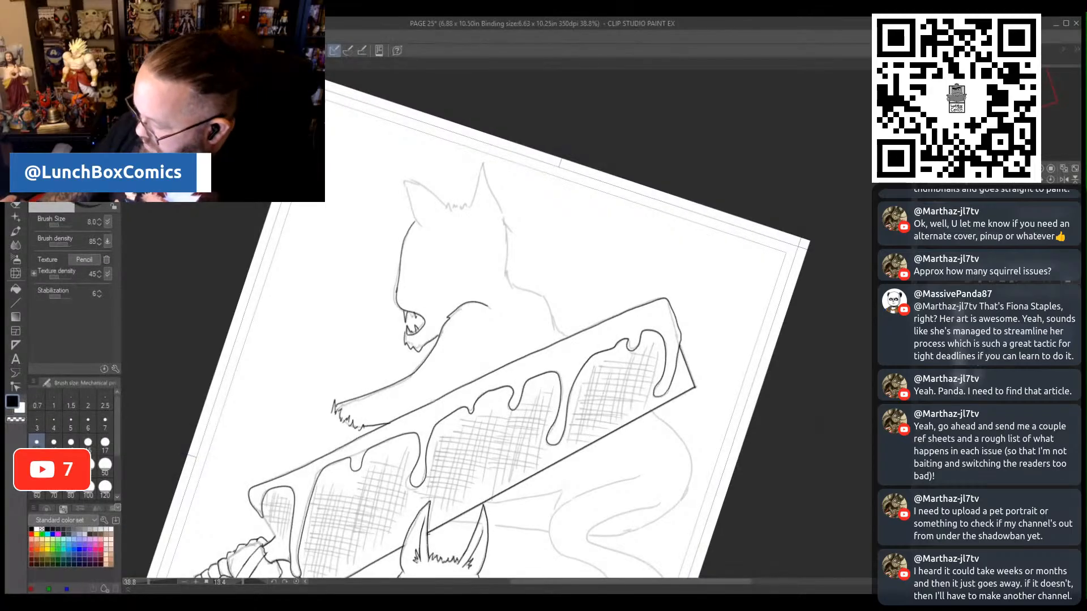
- Pencil the beast's belly and bent hind leg below the blade and its ears, head tuft, neck and back above it
scroll(464, 325, down, 5)
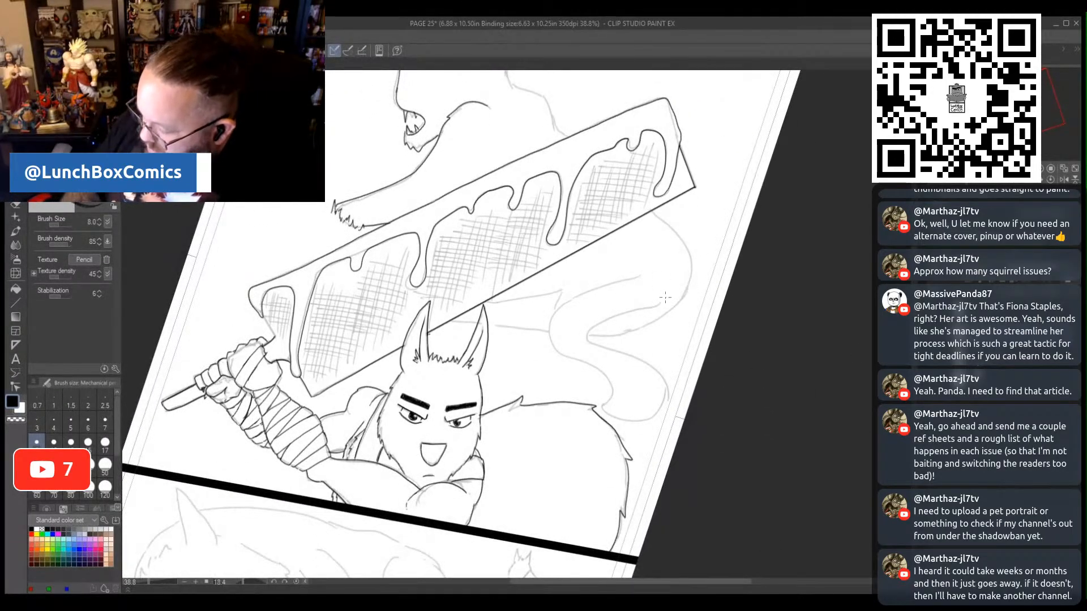
mouse_move(660, 303)
mouse_down()
mouse_move(600, 320)
mouse_move(587, 336)
mouse_move(652, 360)
mouse_move(666, 379)
mouse_move(660, 407)
mouse_move(630, 428)
mouse_move(606, 410)
mouse_move(604, 368)
mouse_move(570, 361)
mouse_move(550, 332)
mouse_move(565, 303)
mouse_move(643, 271)
mouse_up()
mouse_move(654, 214)
mouse_down()
mouse_move(682, 236)
mouse_move(695, 270)
mouse_move(686, 297)
mouse_move(598, 334)
mouse_up()
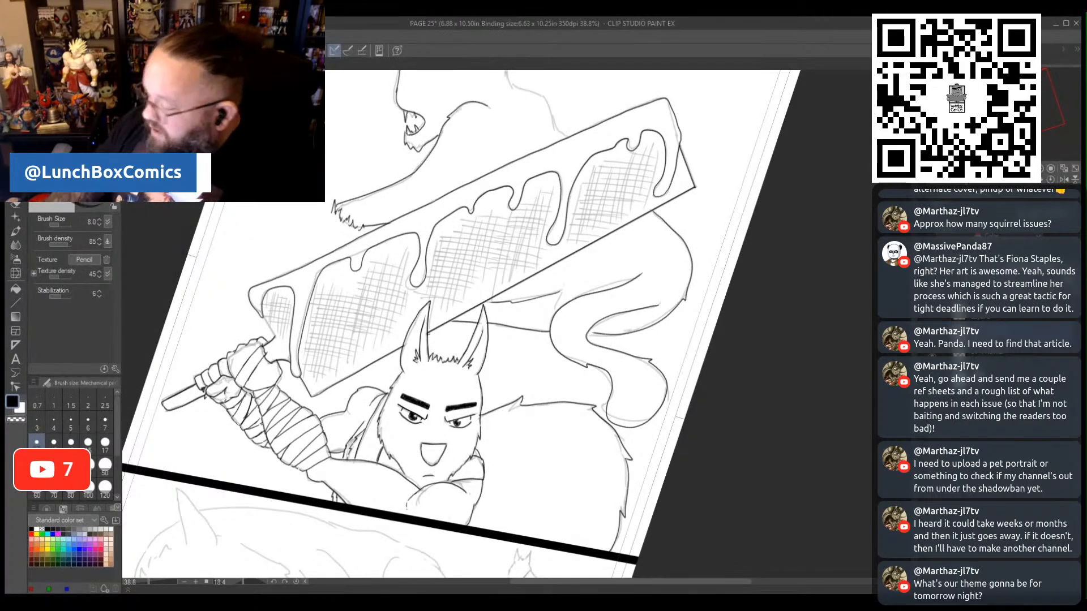
scroll(701, 260, up, 2)
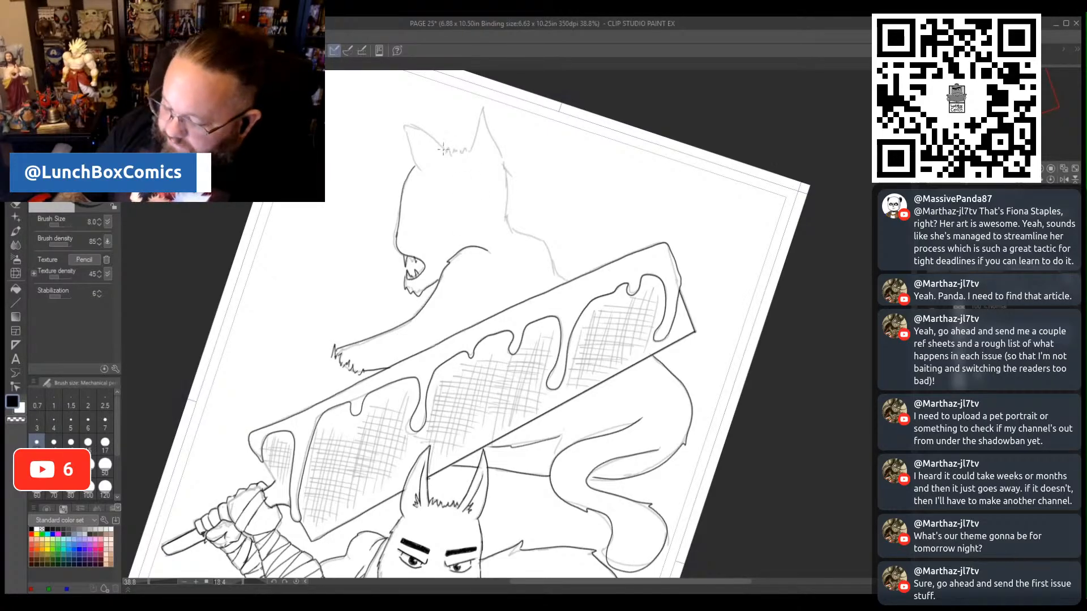
mouse_move(444, 149)
mouse_down()
mouse_move(395, 120)
mouse_move(418, 168)
mouse_move(473, 146)
mouse_move(481, 102)
mouse_move(500, 150)
mouse_move(506, 216)
mouse_move(545, 239)
mouse_move(568, 280)
mouse_up()
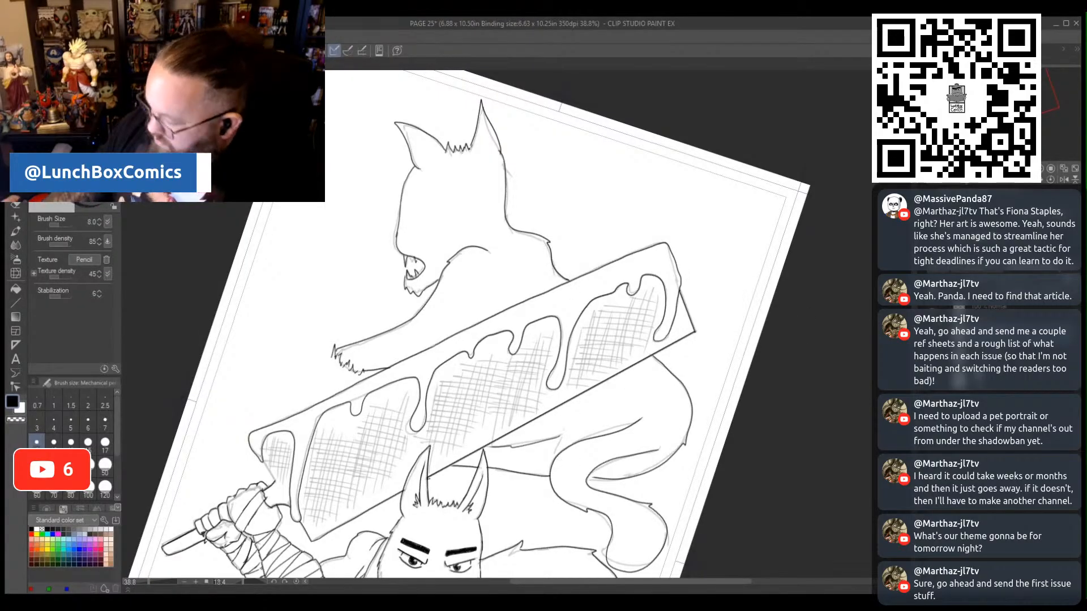
- Pencil the closed eye, triangular nose, mouth and curved cheek line of the large fallen beast in the lower panel
scroll(562, 461, down, 1)
scroll(562, 461, down, 10)
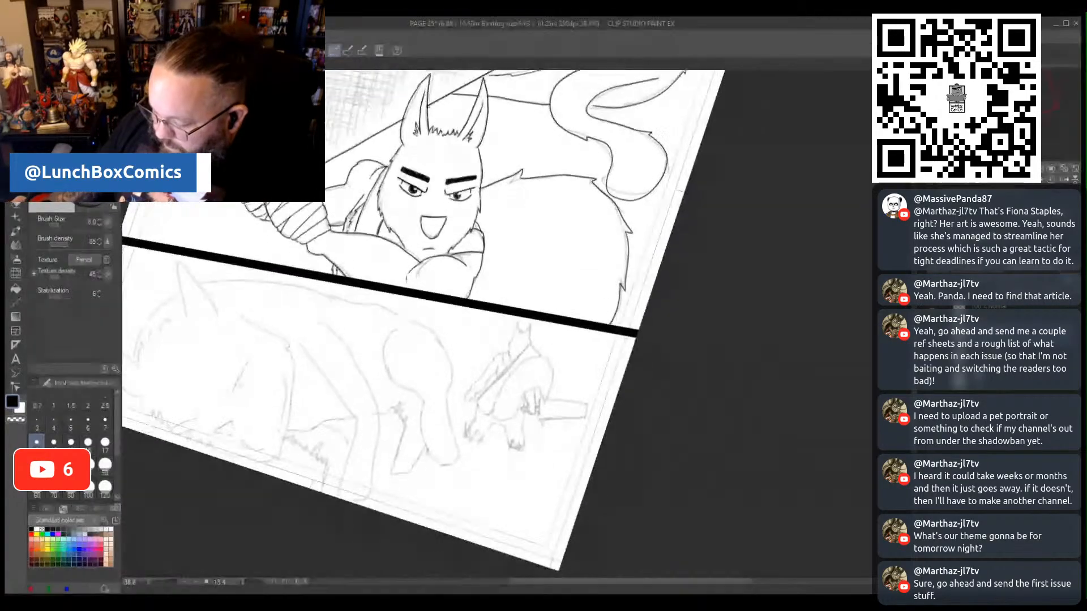
mouse_move(690, 584)
mouse_down()
mouse_move(623, 577)
mouse_move(648, 580)
mouse_up()
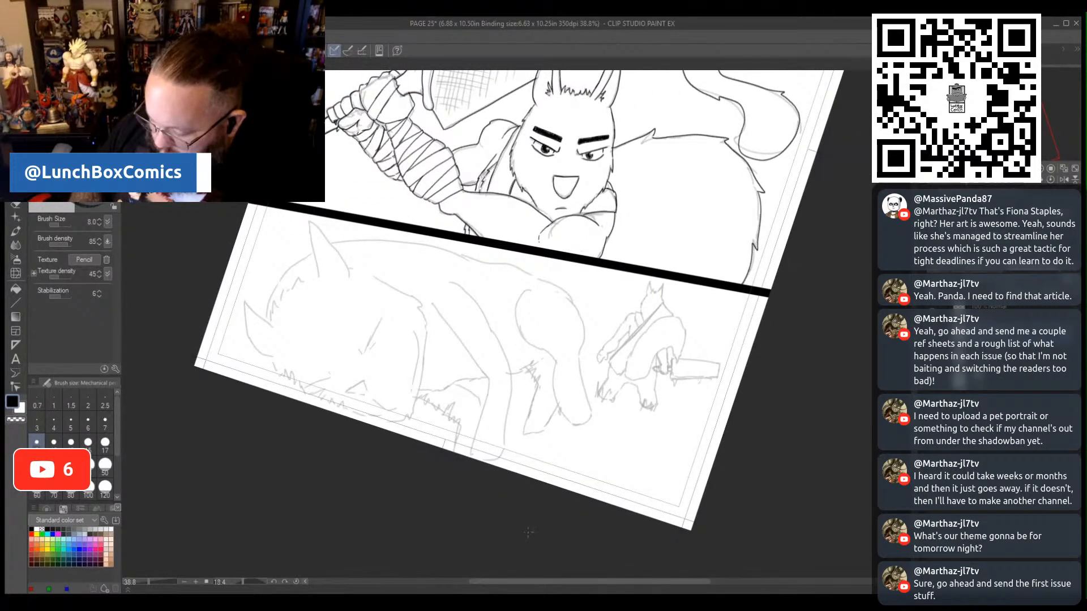
scroll(475, 453, up, 2)
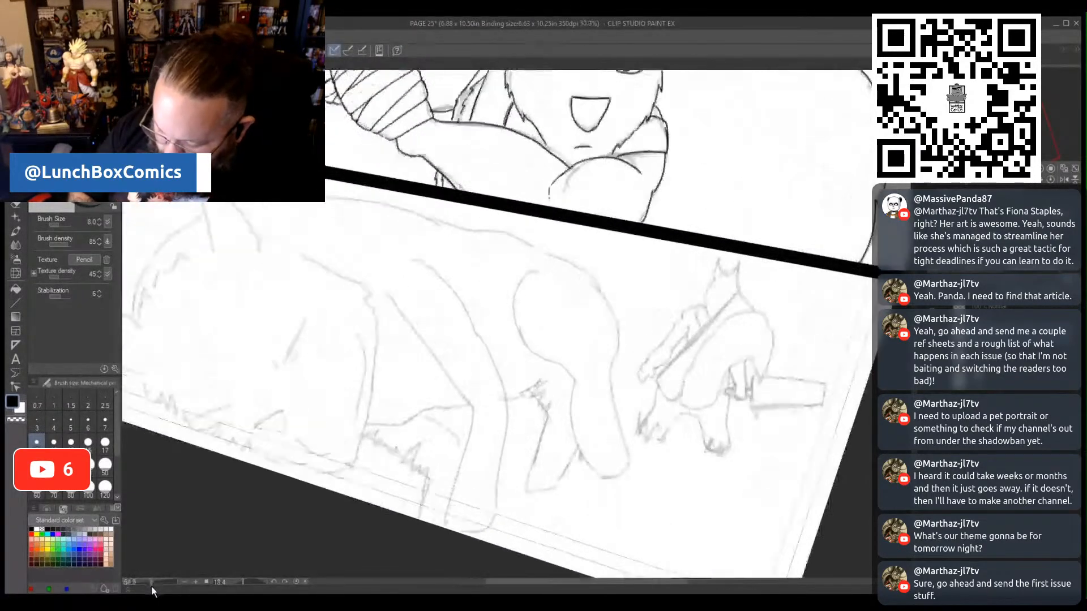
mouse_move(293, 356)
mouse_down()
mouse_move(299, 367)
mouse_move(328, 315)
mouse_up()
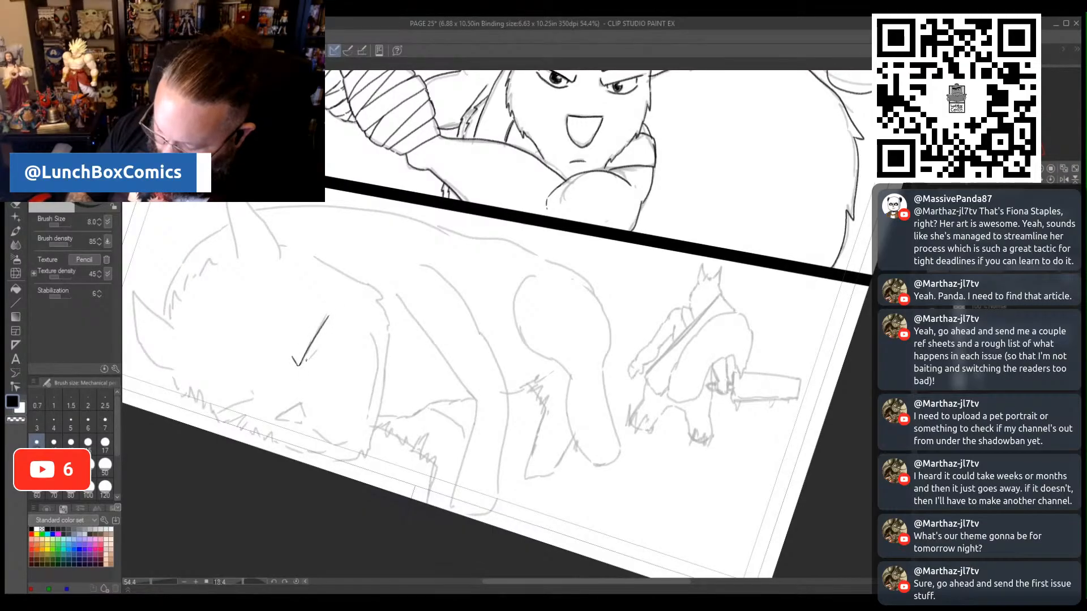
drag(304, 362, 323, 345)
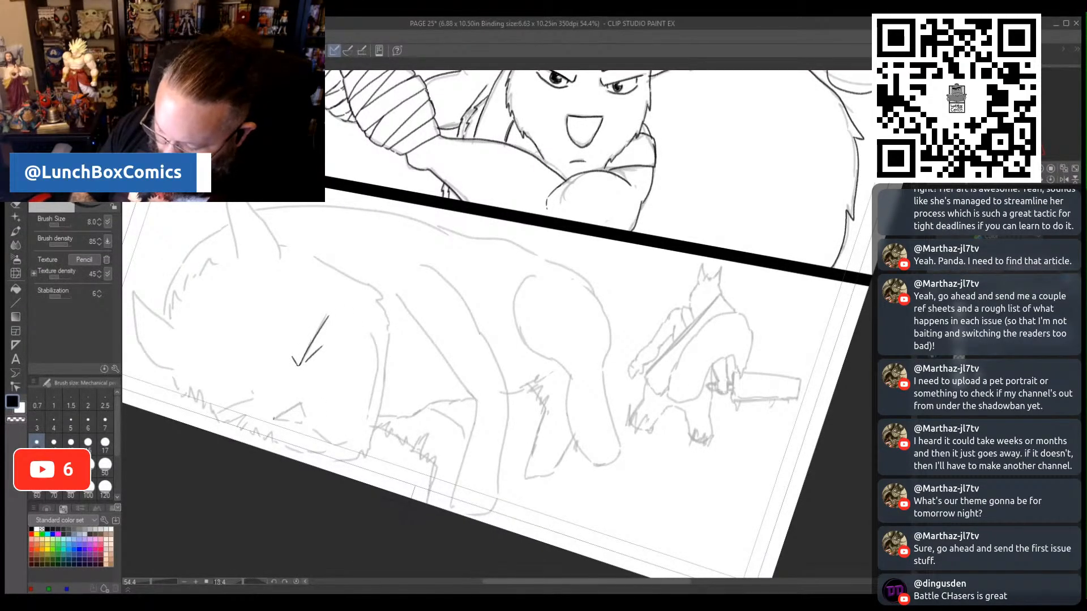
mouse_move(274, 418)
mouse_down()
mouse_move(300, 404)
mouse_move(297, 421)
mouse_up()
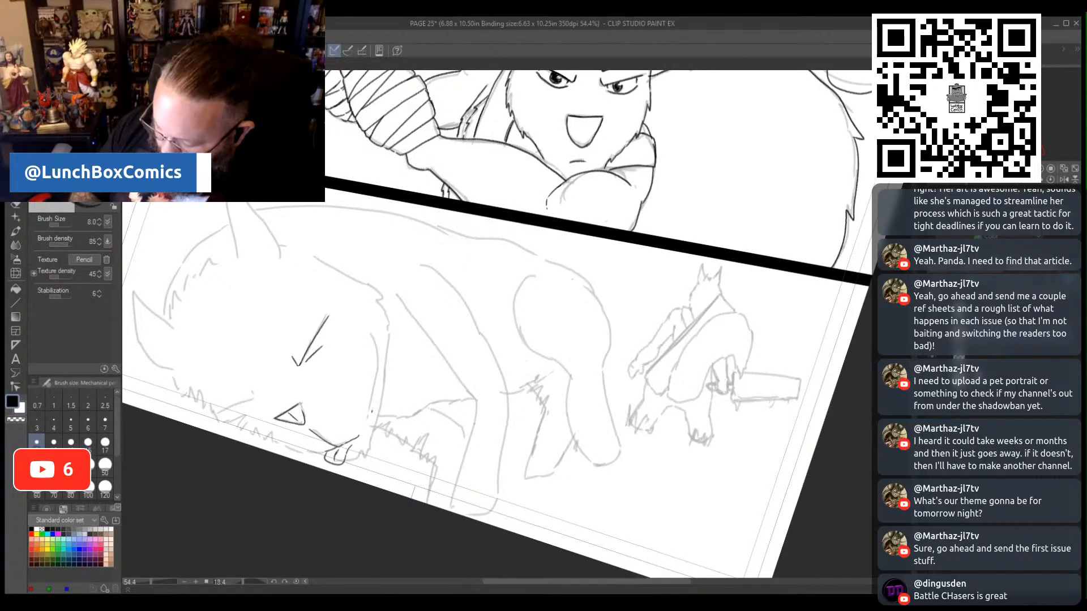
drag(371, 335, 376, 402)
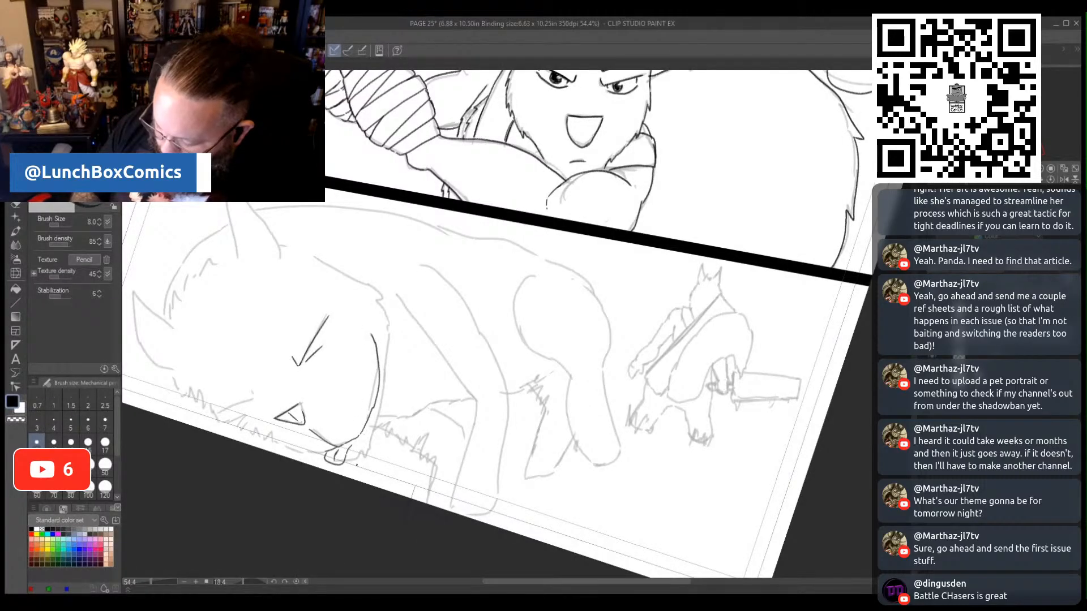
- Pencil the fallen beast's furry outer cheek and upper head line, plus the jagged grass tufts beneath its chin
mouse_move(354, 436)
mouse_down()
mouse_move(348, 451)
mouse_move(380, 399)
mouse_move(381, 300)
mouse_up()
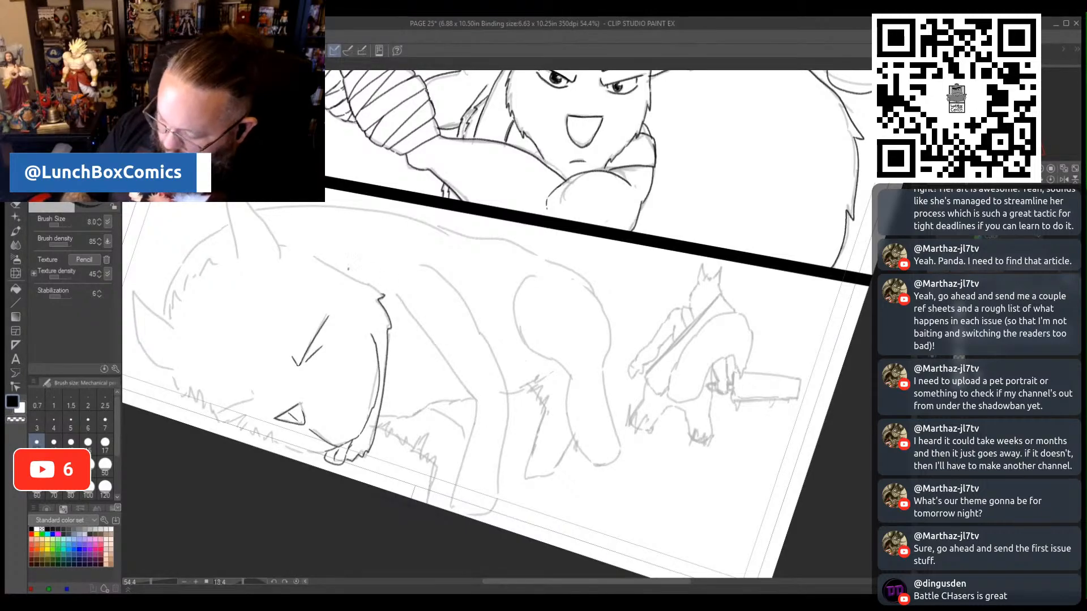
drag(314, 255, 378, 293)
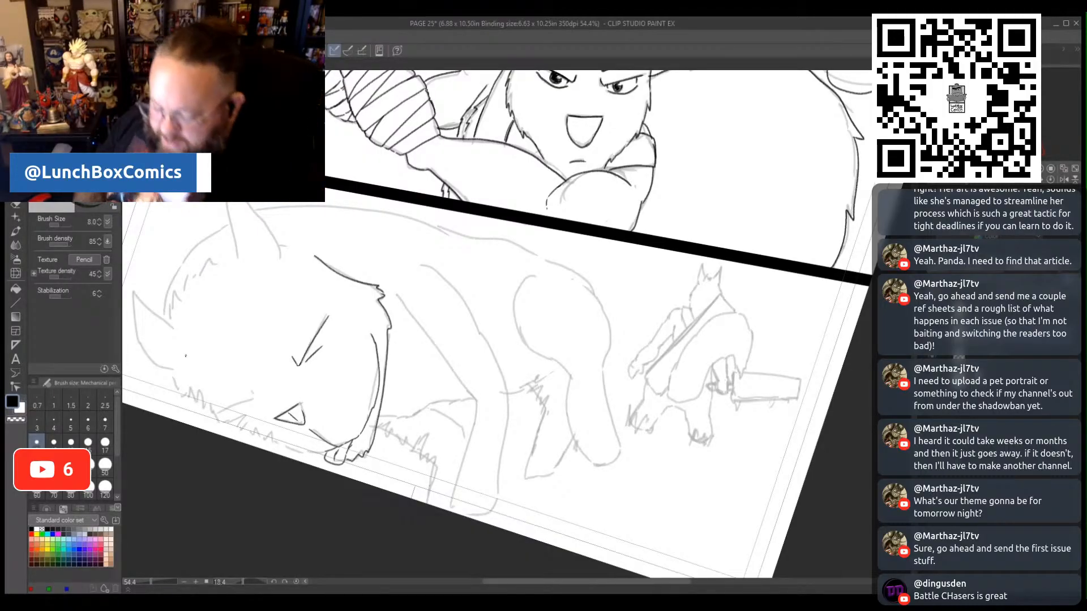
drag(577, 581, 531, 582)
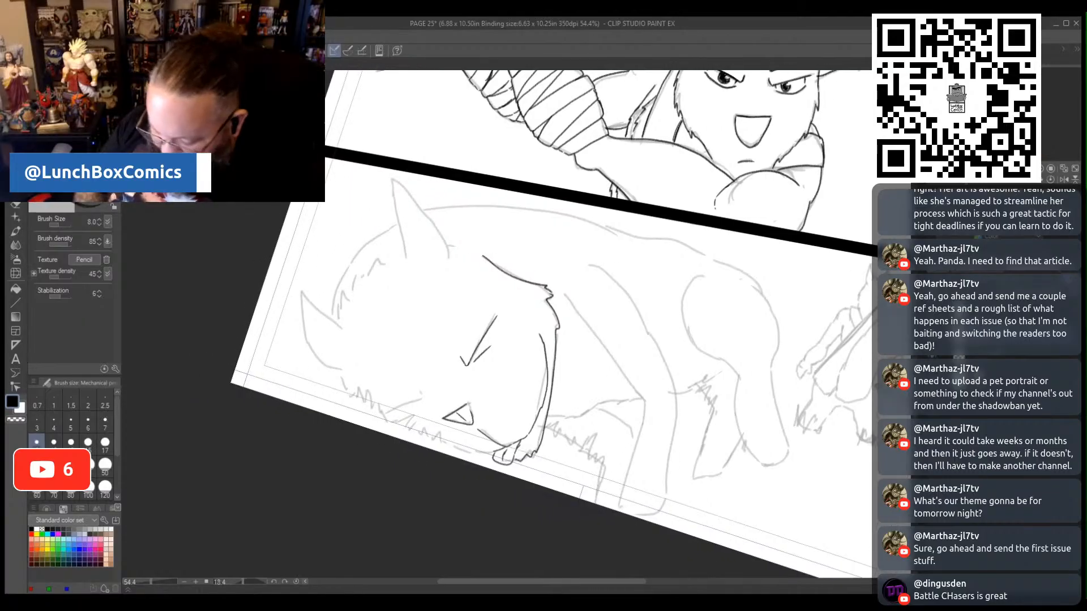
drag(243, 582, 241, 589)
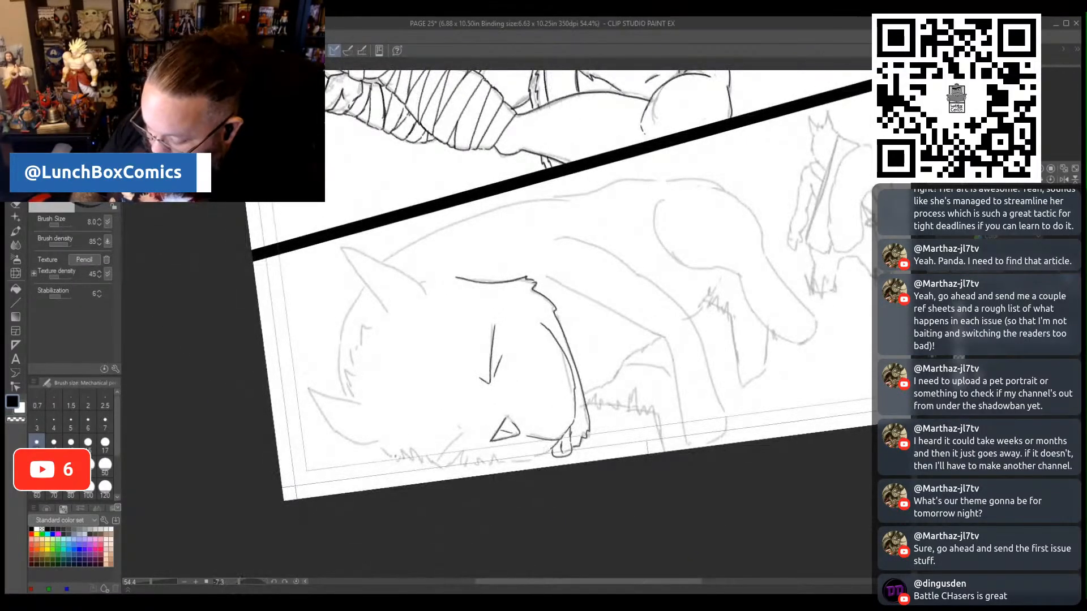
mouse_move(390, 461)
mouse_down()
mouse_move(403, 433)
mouse_move(405, 460)
mouse_move(413, 443)
mouse_move(435, 469)
mouse_move(447, 451)
mouse_move(452, 466)
mouse_move(463, 445)
mouse_move(467, 465)
mouse_move(472, 446)
mouse_move(477, 463)
mouse_move(490, 453)
mouse_move(498, 464)
mouse_move(550, 450)
mouse_up()
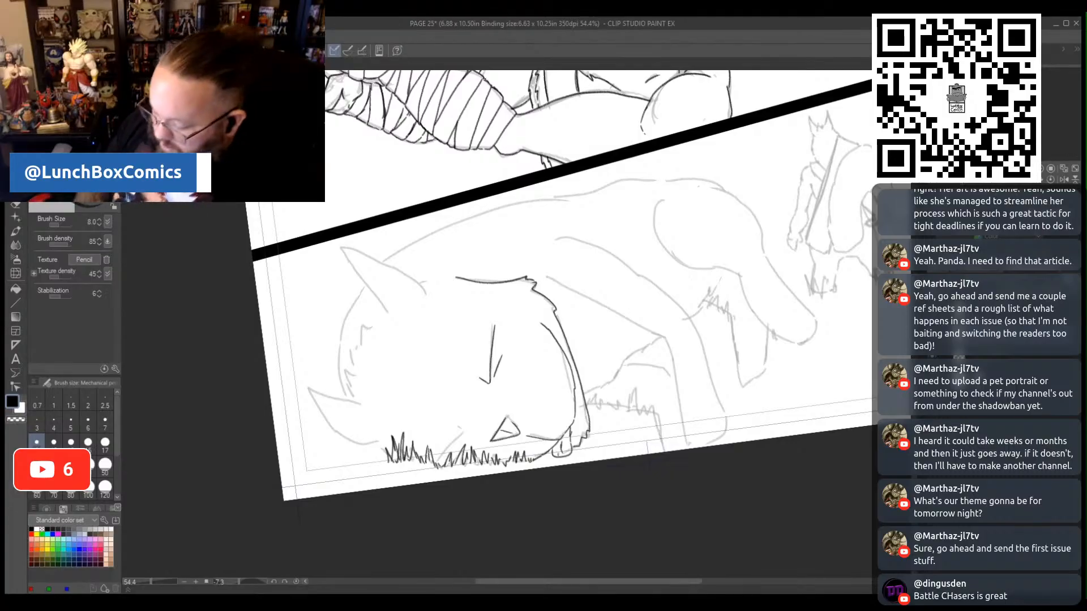
drag(554, 456, 540, 458)
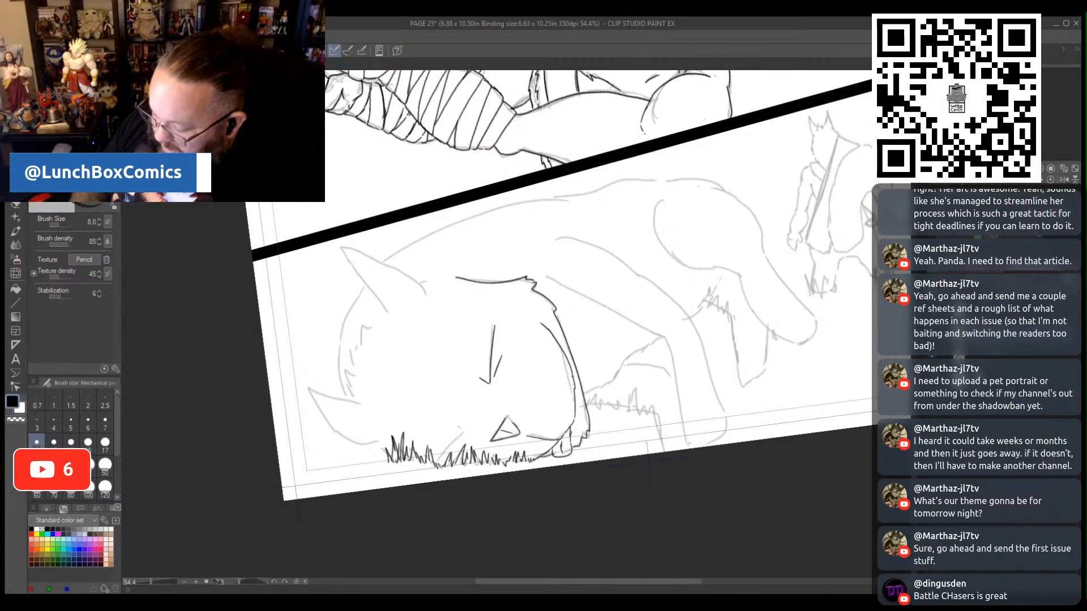
key(ctrl+z)
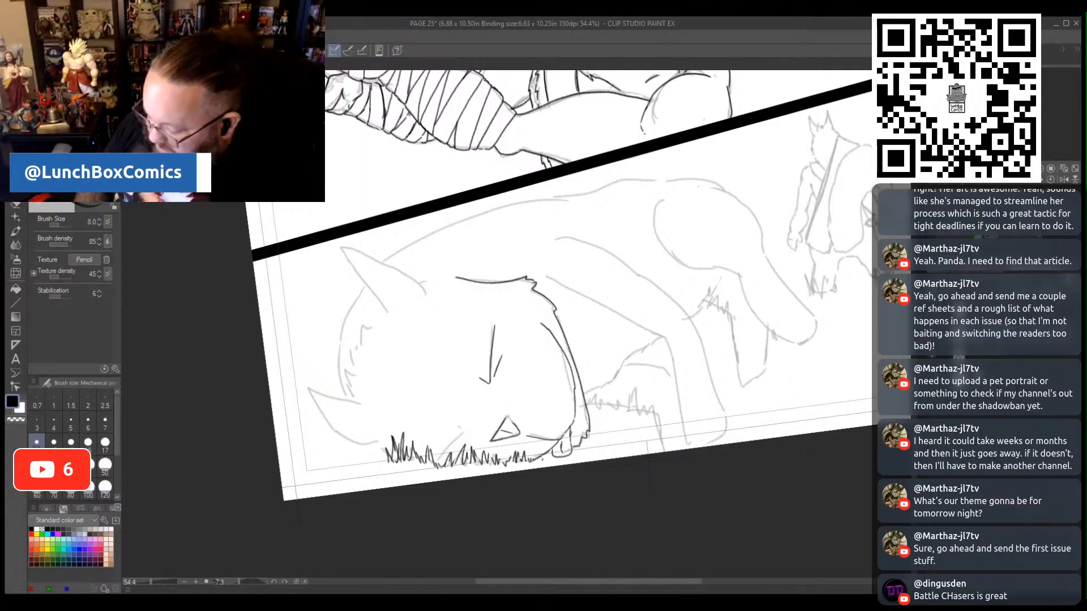
drag(551, 457, 539, 459)
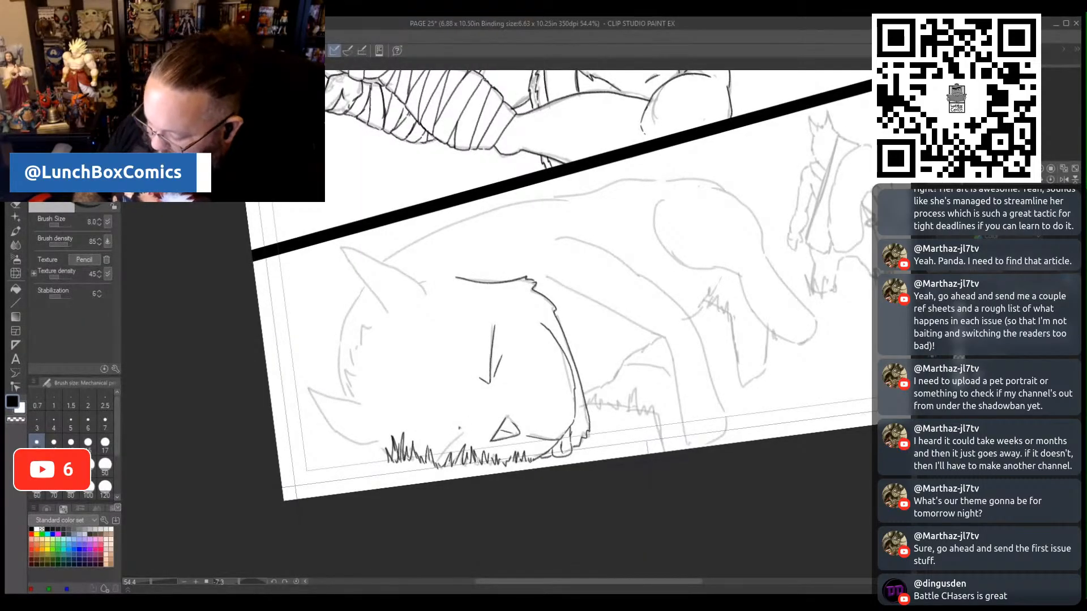
mouse_move(463, 430)
mouse_down()
mouse_move(437, 463)
mouse_move(455, 453)
mouse_up()
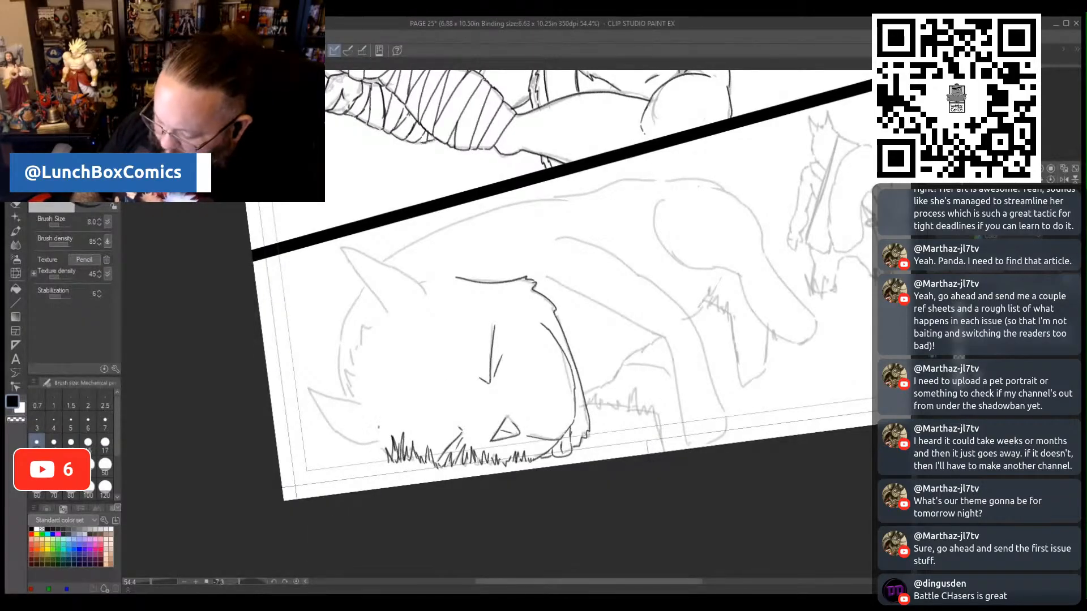
- Pencil the fallen beast's two pointed ears and the jagged fur tuft running between them
mouse_move(351, 401)
mouse_down()
mouse_move(307, 387)
mouse_move(325, 425)
mouse_move(381, 446)
mouse_move(320, 402)
mouse_up()
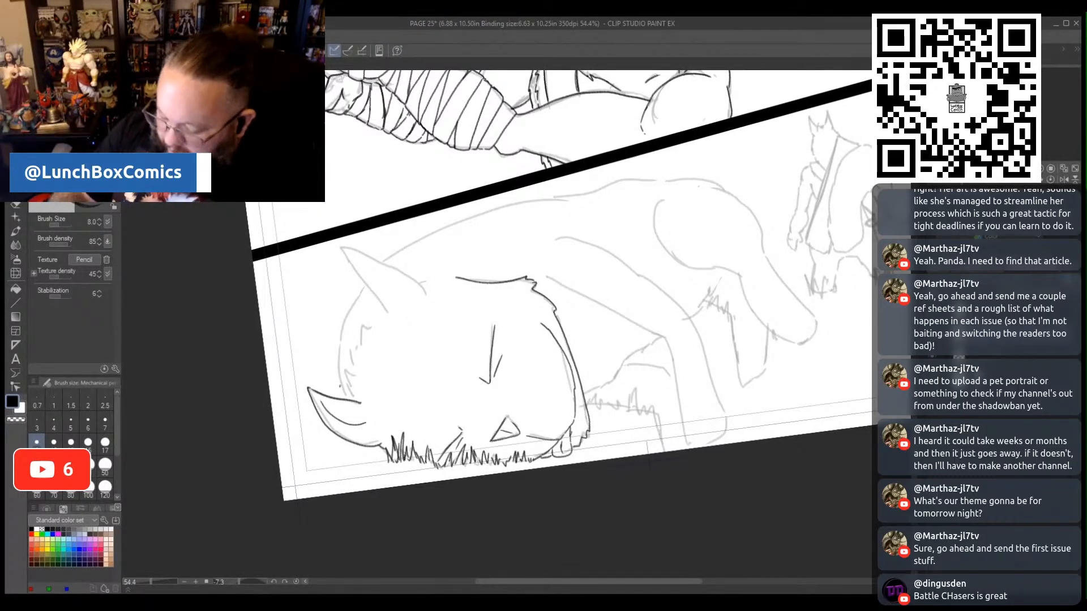
mouse_move(350, 402)
mouse_down()
mouse_move(346, 370)
mouse_move(384, 311)
mouse_move(372, 317)
mouse_up()
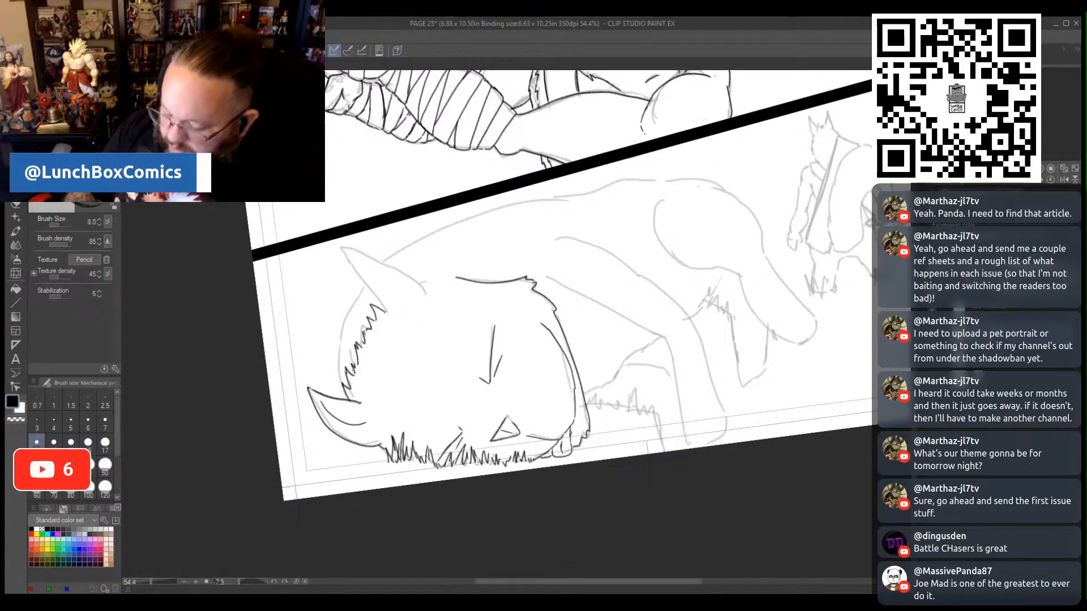
mouse_move(384, 309)
mouse_down()
mouse_move(337, 249)
mouse_move(407, 273)
mouse_move(423, 302)
mouse_move(358, 254)
mouse_up()
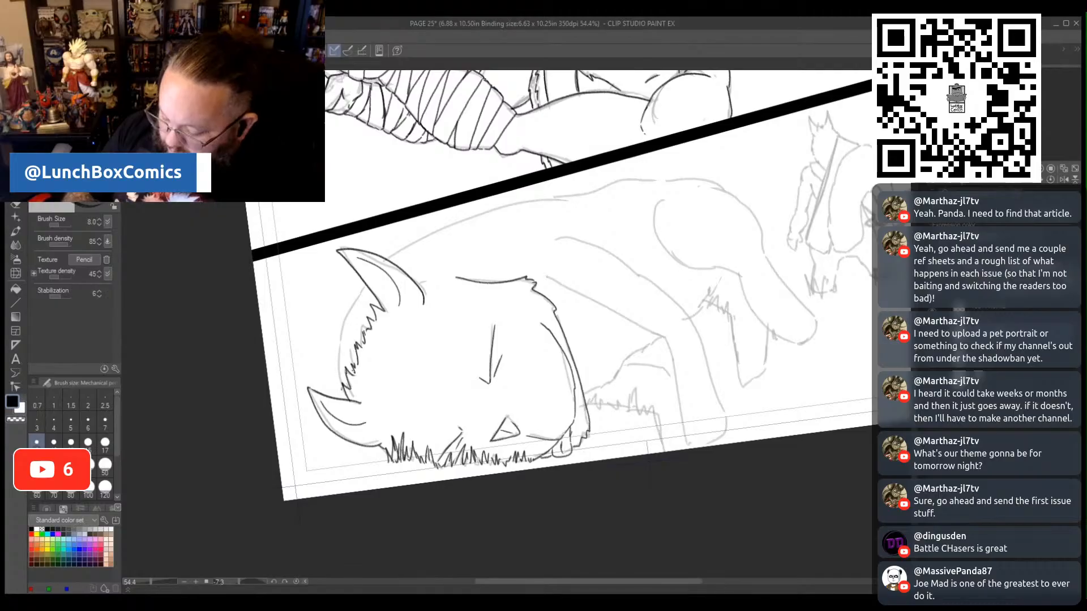
mouse_move(341, 401)
mouse_down()
mouse_move(330, 351)
mouse_move(366, 281)
mouse_up()
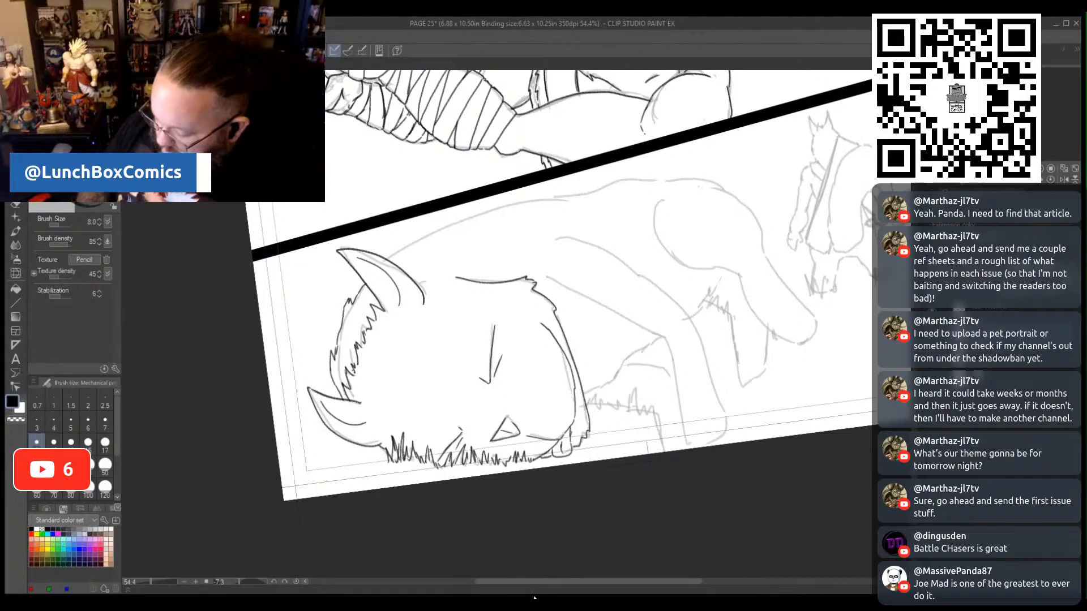
- Pencil the fallen beast's long back line from the ear to the rump and its near foreleg with the paw
drag(566, 585, 602, 588)
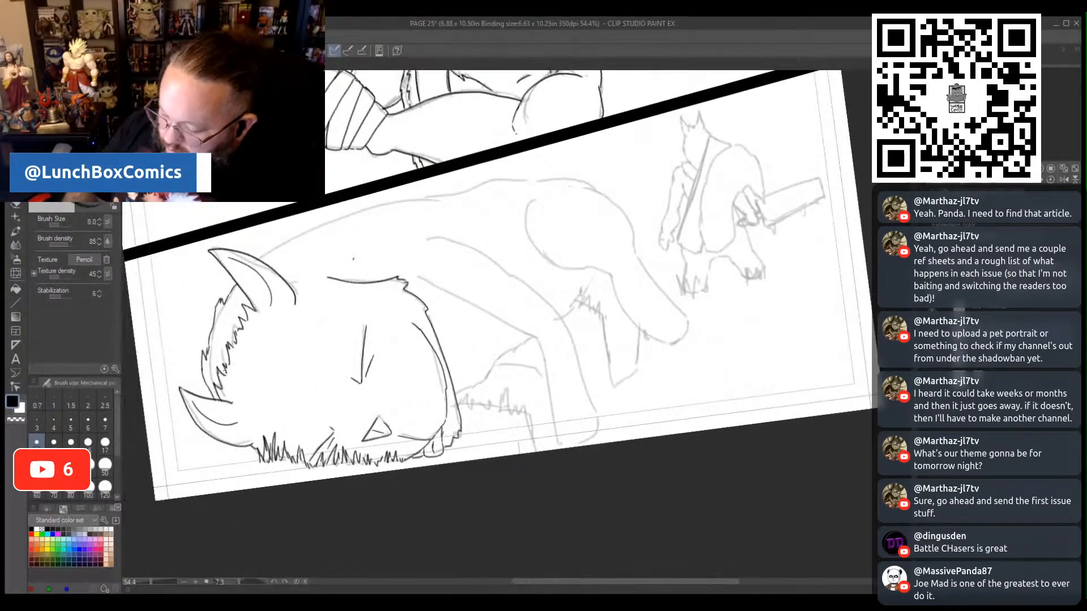
mouse_move(259, 261)
mouse_down()
mouse_move(283, 239)
mouse_move(386, 198)
mouse_move(511, 173)
mouse_move(587, 185)
mouse_up()
drag(521, 174, 549, 176)
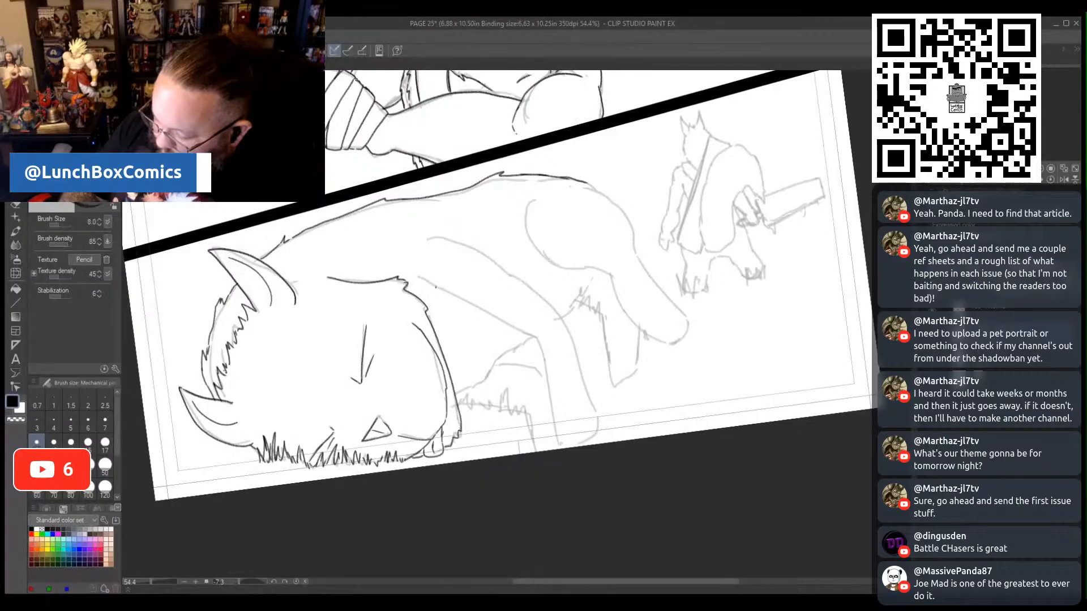
mouse_move(441, 290)
mouse_down()
mouse_move(537, 339)
mouse_move(563, 444)
mouse_up()
mouse_move(427, 236)
mouse_down()
mouse_move(516, 266)
mouse_move(567, 322)
mouse_move(600, 425)
mouse_move(596, 438)
mouse_move(581, 430)
mouse_move(589, 434)
mouse_move(567, 446)
mouse_up()
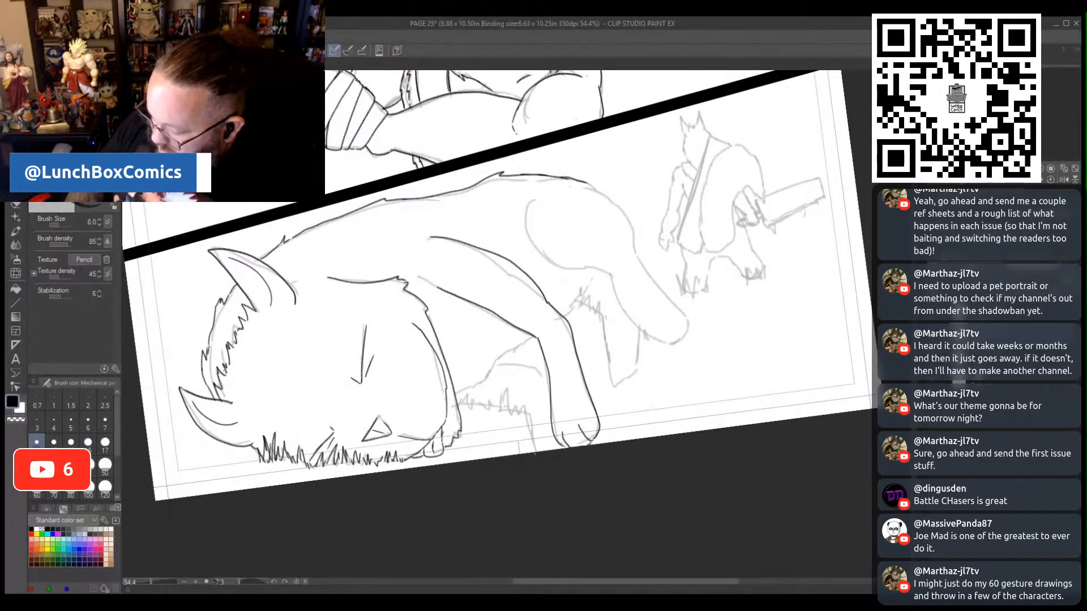
- Pencil the fallen beast's chest fur and far foreleg, with a row of jagged grass between head and legs
mouse_move(455, 393)
mouse_down()
mouse_move(492, 383)
mouse_move(535, 341)
mouse_move(519, 366)
mouse_move(552, 385)
mouse_up()
drag(461, 409, 470, 398)
drag(470, 409, 482, 396)
drag(485, 409, 494, 395)
drag(496, 409, 512, 398)
drag(512, 413, 524, 400)
mouse_move(525, 413)
mouse_down()
mouse_move(529, 401)
mouse_move(538, 454)
mouse_up()
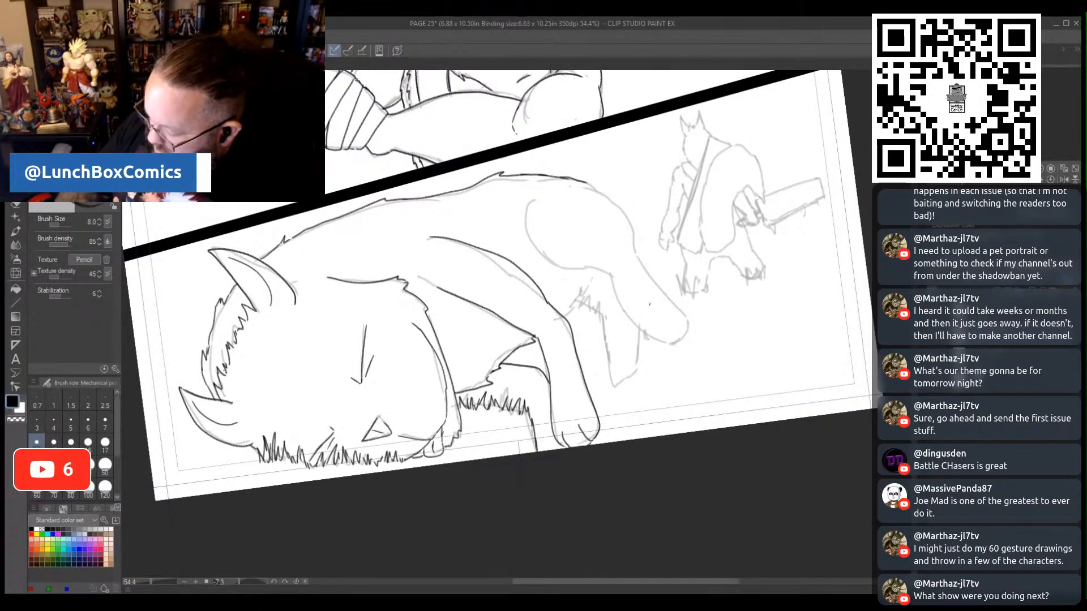
- Pencil the fallen beast's belly fur, both hind legs with their paws, and the curve of its thigh and rump
drag(581, 299, 570, 311)
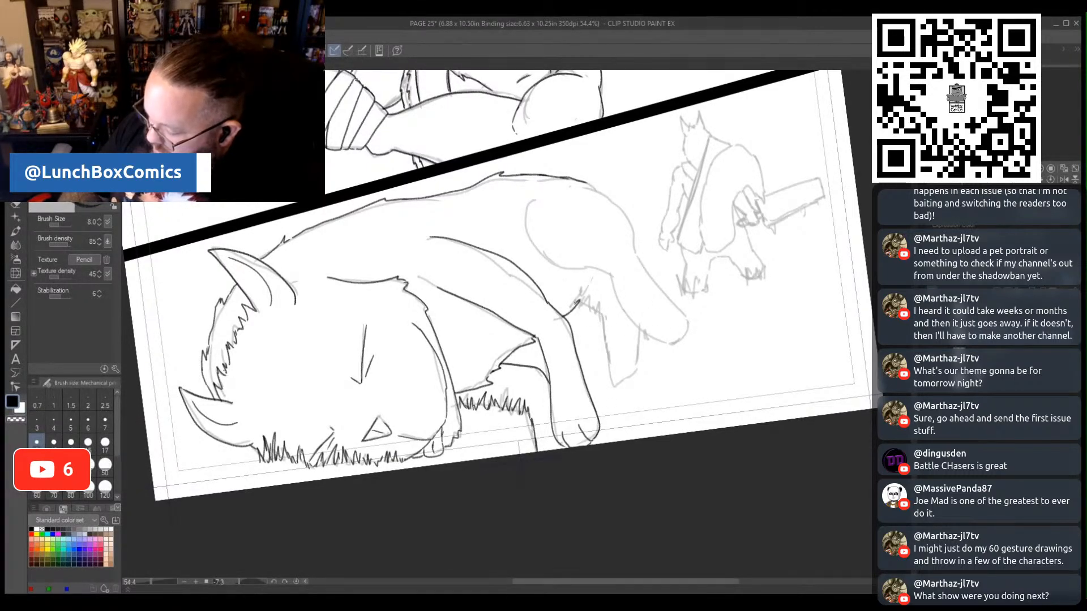
mouse_move(594, 276)
mouse_down()
mouse_move(575, 304)
mouse_move(598, 315)
mouse_move(599, 370)
mouse_move(625, 373)
mouse_move(634, 361)
mouse_up()
drag(617, 348, 613, 374)
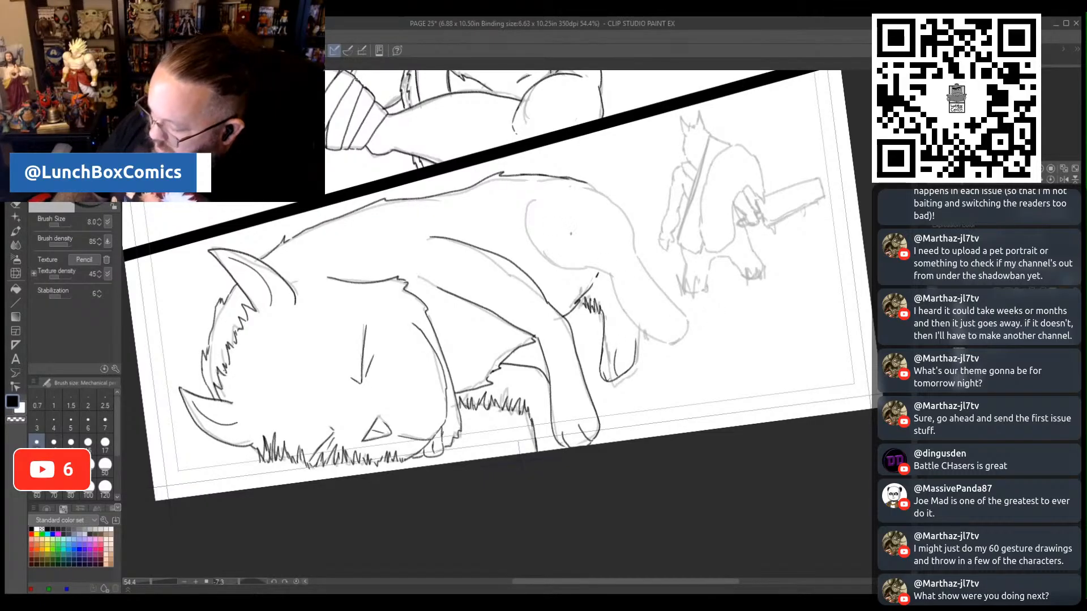
mouse_move(533, 198)
mouse_down()
mouse_move(524, 232)
mouse_move(537, 262)
mouse_move(591, 270)
mouse_move(622, 310)
mouse_move(662, 335)
mouse_up()
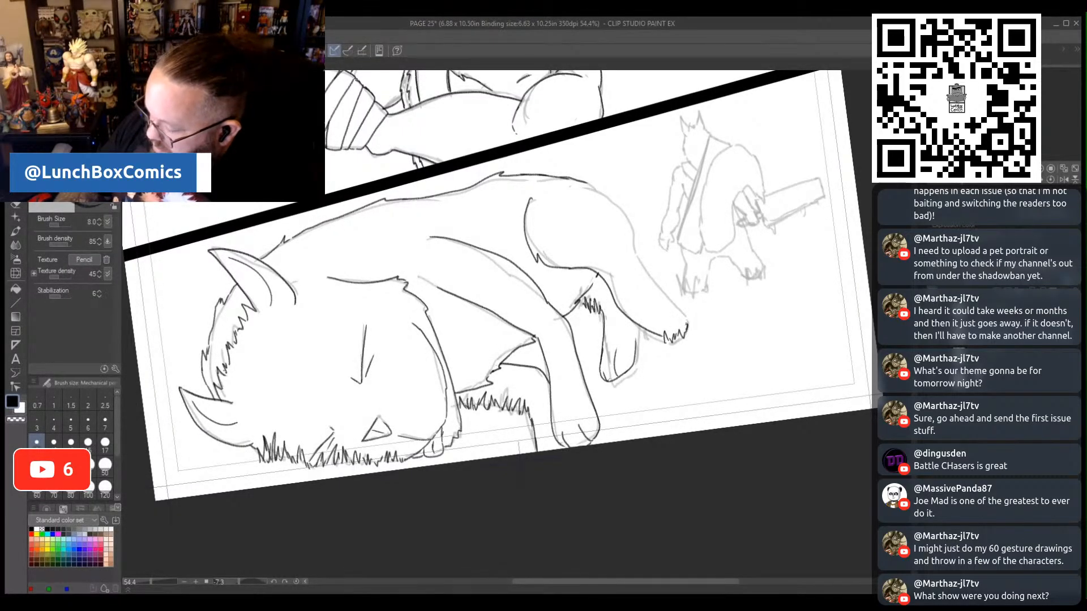
mouse_move(686, 314)
mouse_down()
mouse_move(642, 263)
mouse_move(629, 218)
mouse_move(583, 184)
mouse_up()
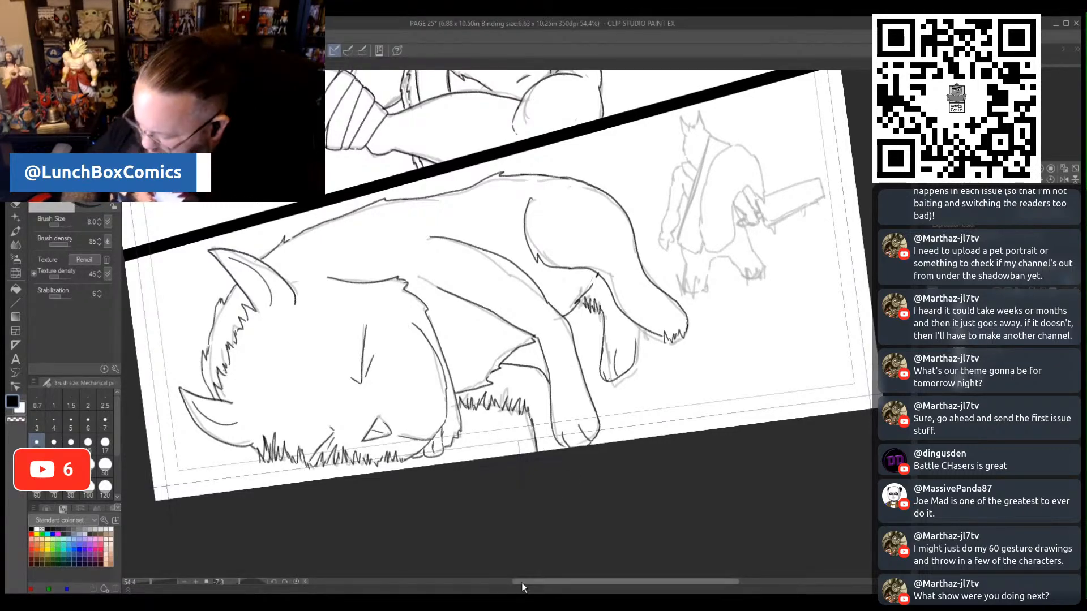
- Pencil the grass tufts over the small standing swordsman's feet, the inner lines of both legs and one outer leg edge
drag(522, 583, 587, 574)
drag(151, 582, 153, 594)
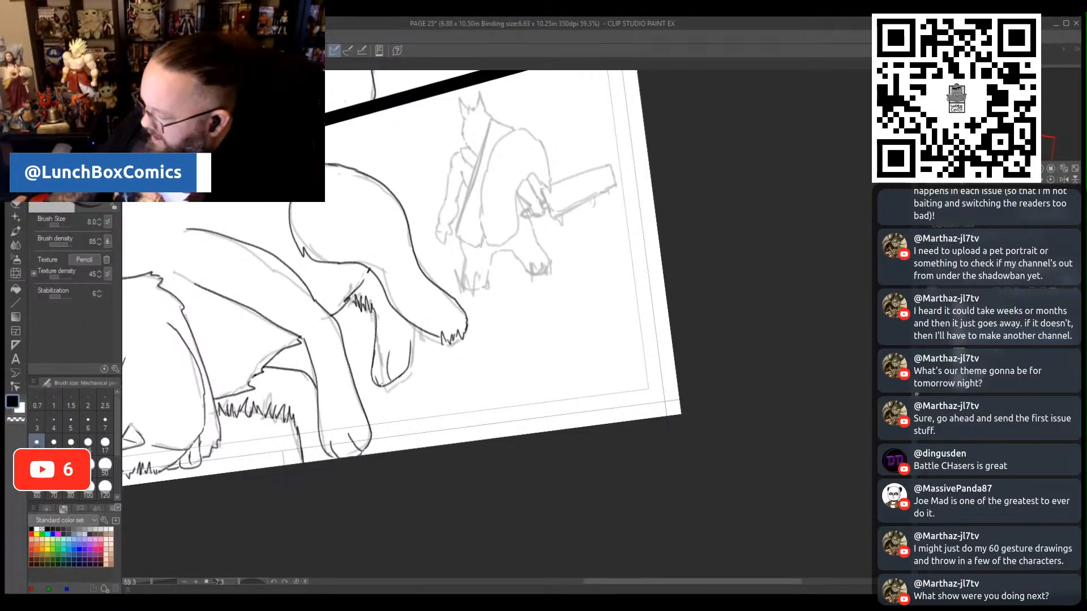
scroll(837, 364, up, 3)
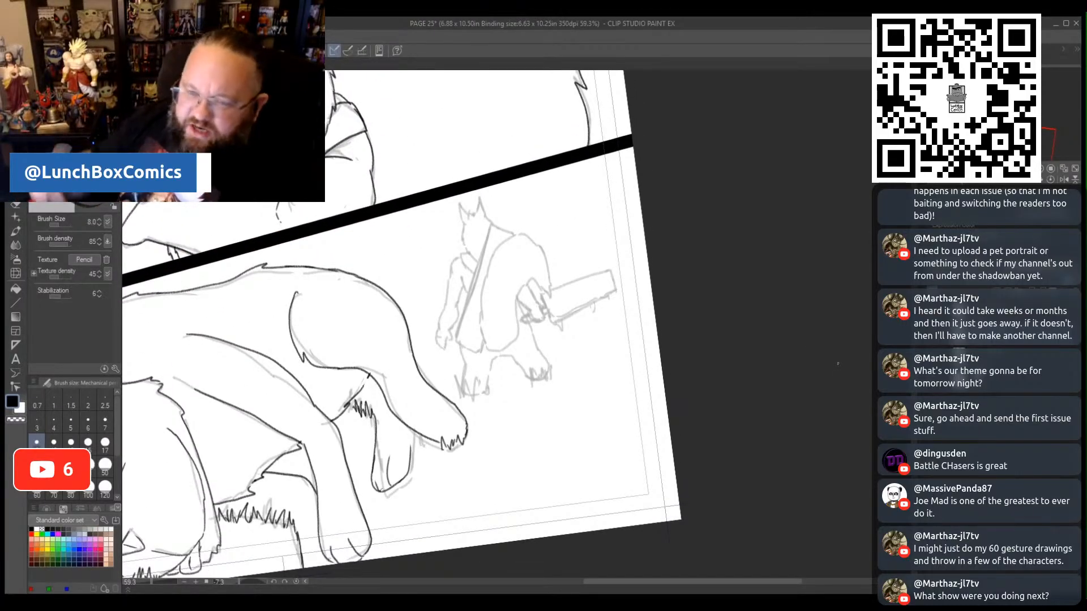
drag(151, 583, 156, 586)
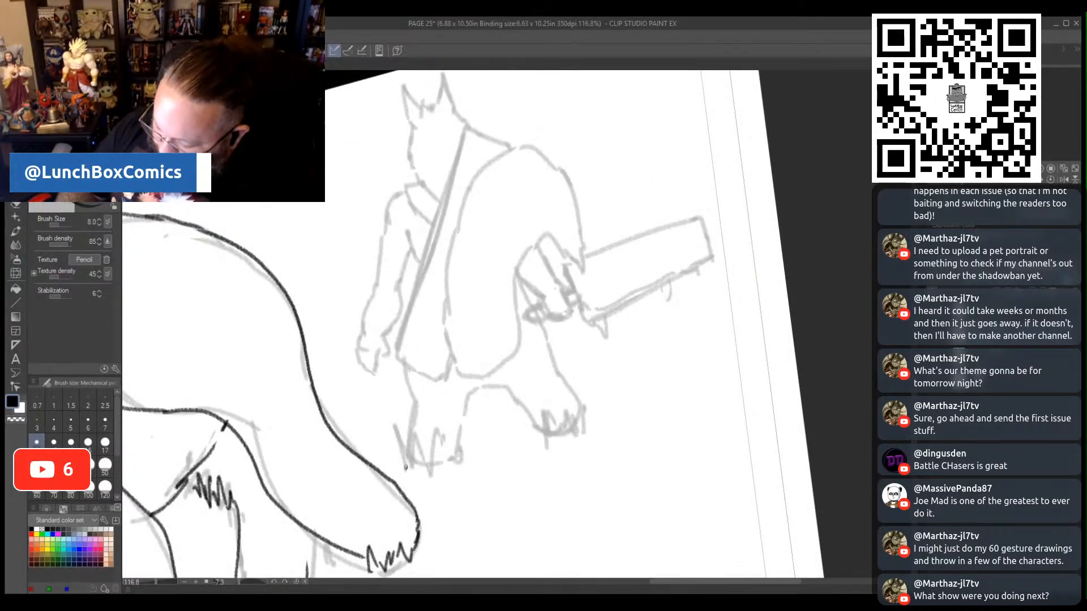
mouse_move(405, 468)
mouse_down()
mouse_move(394, 429)
mouse_move(412, 461)
mouse_move(413, 440)
mouse_move(433, 467)
mouse_move(444, 451)
mouse_move(453, 463)
mouse_move(464, 452)
mouse_up()
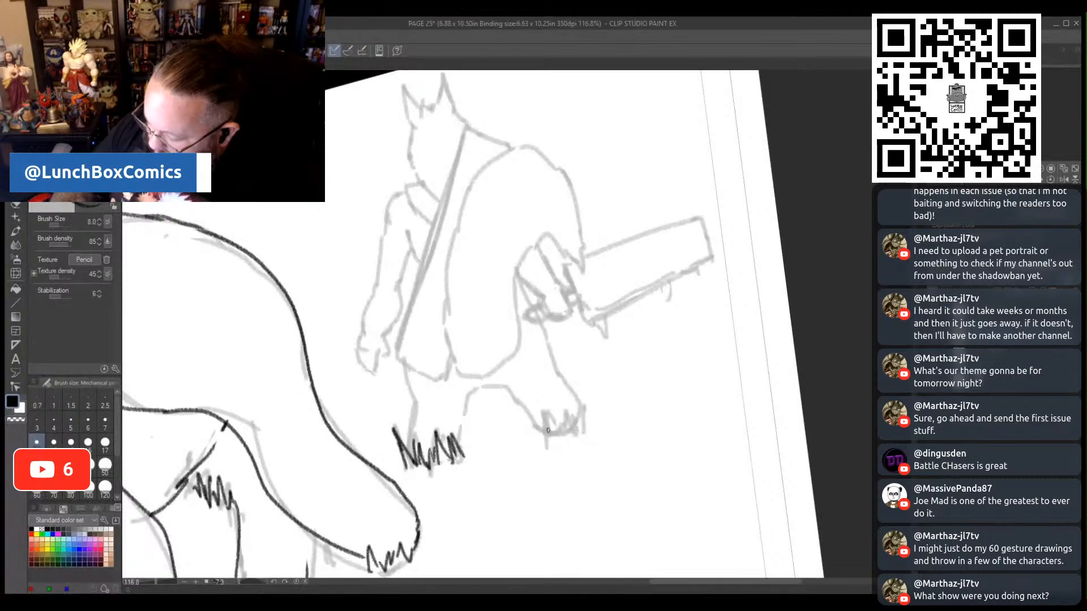
mouse_move(535, 445)
mouse_down()
mouse_move(535, 413)
mouse_move(549, 428)
mouse_move(566, 426)
mouse_move(565, 407)
mouse_move(575, 413)
mouse_move(582, 395)
mouse_move(592, 424)
mouse_up()
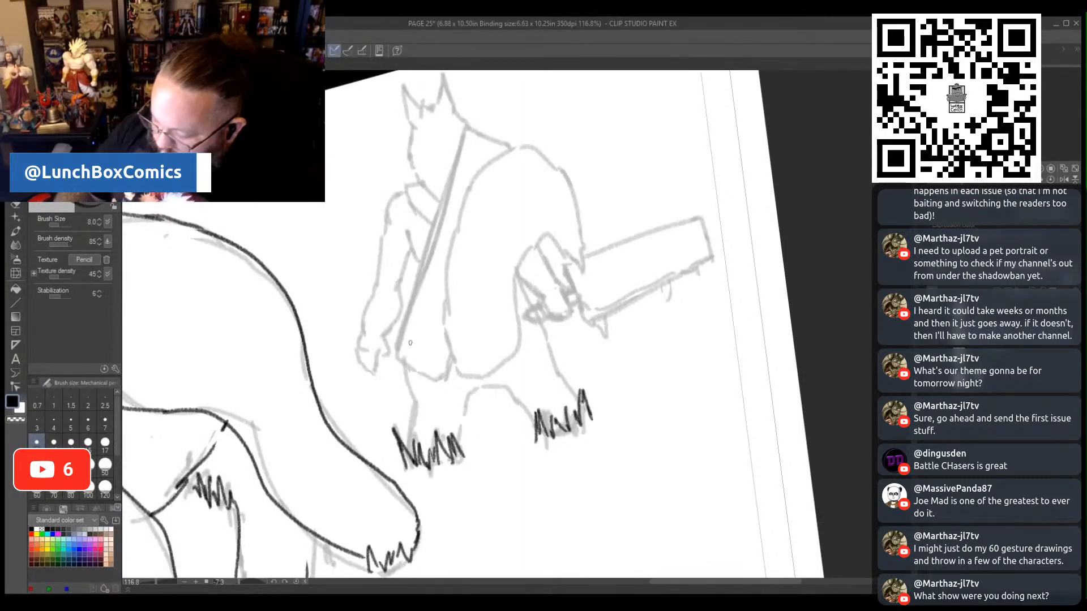
mouse_move(461, 452)
mouse_down()
mouse_move(464, 397)
mouse_move(501, 384)
mouse_move(535, 417)
mouse_up()
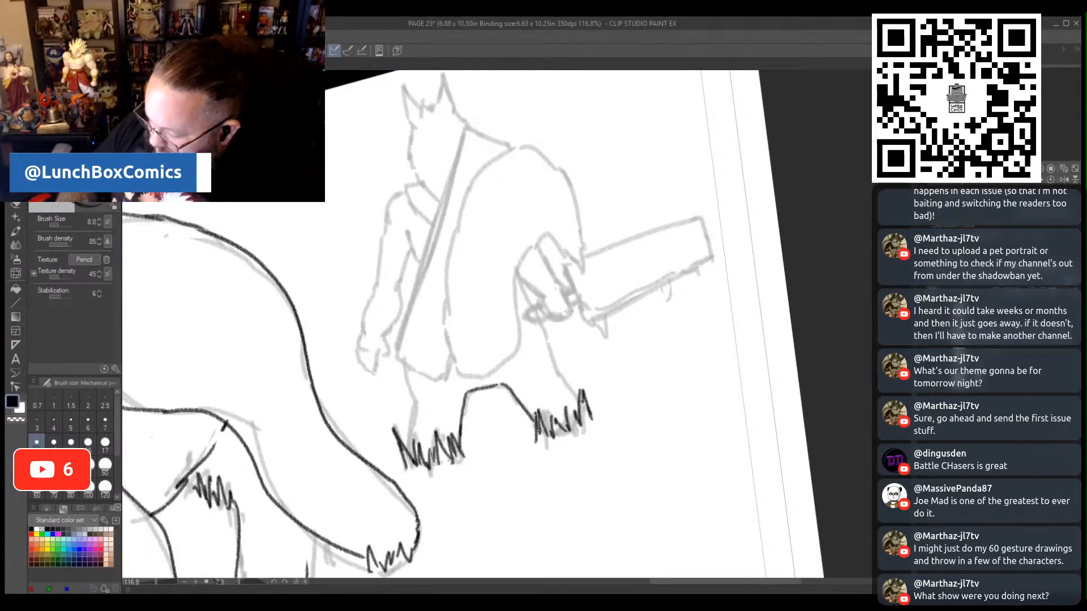
drag(410, 453, 404, 370)
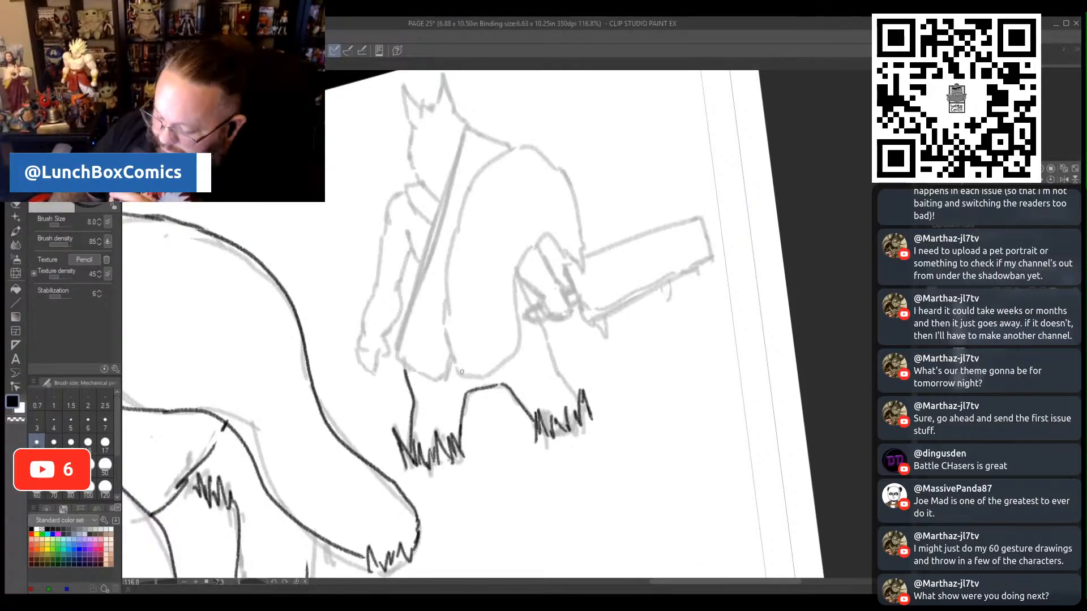
- Pencil the swordsman's draped fur cloak, from its long front edge over the rounded shoulder to the ragged hem by the sword arm
drag(460, 377, 438, 305)
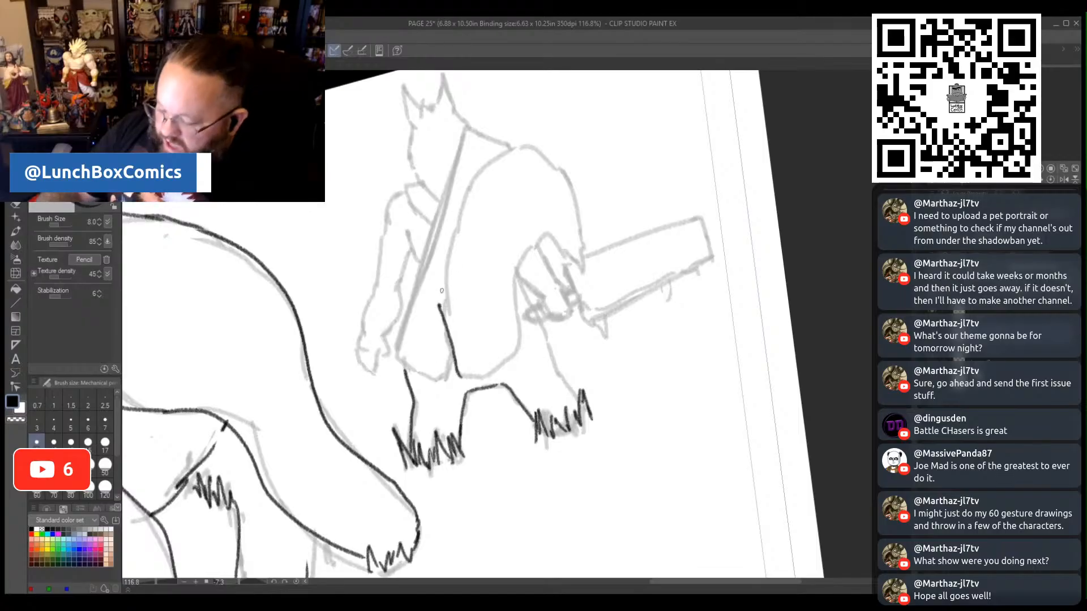
mouse_move(440, 308)
mouse_down()
mouse_move(463, 187)
mouse_move(531, 145)
mouse_move(581, 190)
mouse_move(586, 274)
mouse_up()
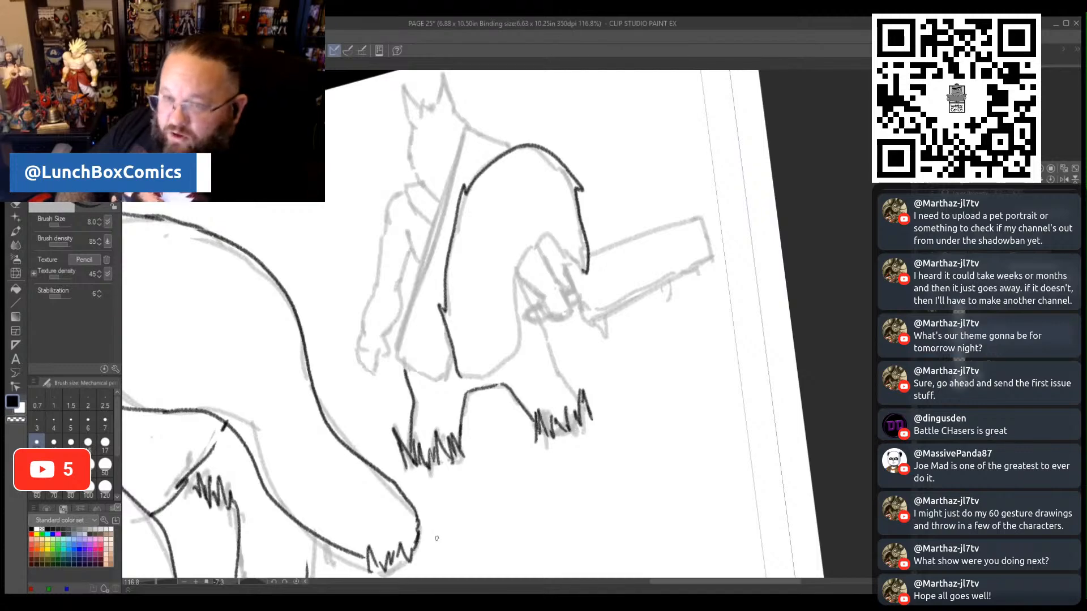
drag(507, 215, 583, 271)
drag(536, 243, 530, 249)
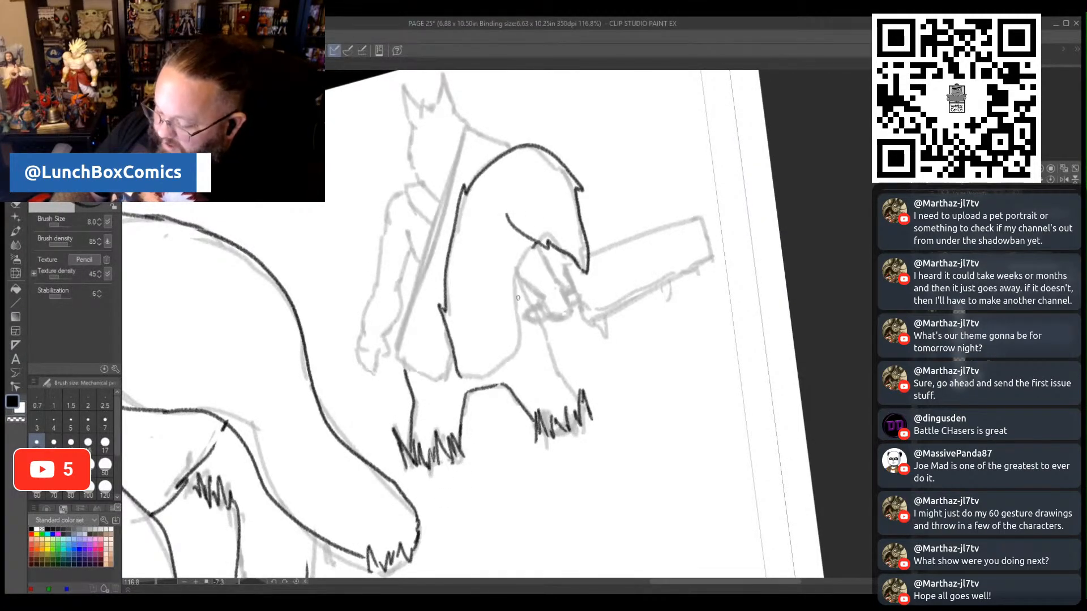
mouse_move(490, 375)
mouse_down()
mouse_move(520, 346)
mouse_move(523, 260)
mouse_move(538, 242)
mouse_move(518, 273)
mouse_up()
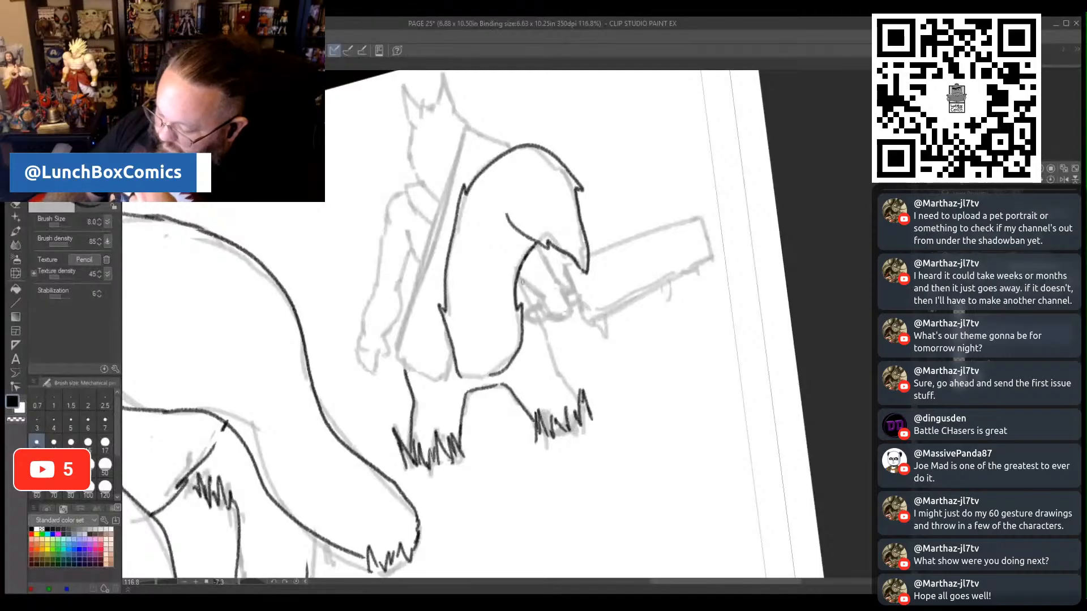
- Pencil the remaining outer leg edge below the swordsman's cloak and his bandaged forearm and hand gripping the sword handle
drag(518, 281, 576, 393)
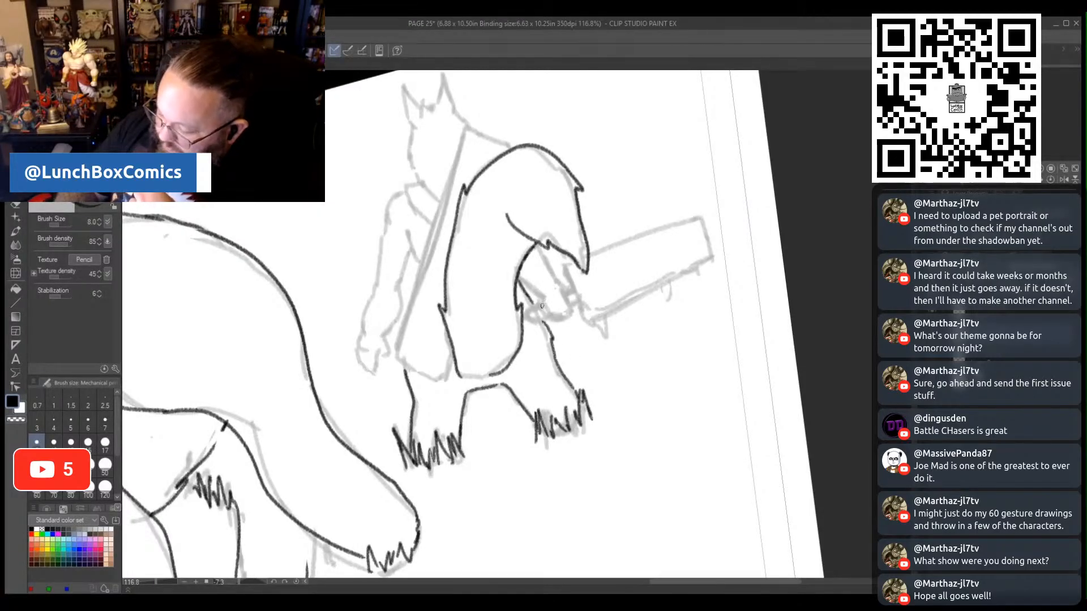
mouse_move(540, 304)
mouse_down()
mouse_move(569, 314)
mouse_move(570, 298)
mouse_move(536, 245)
mouse_move(564, 285)
mouse_move(541, 296)
mouse_move(529, 287)
mouse_move(536, 264)
mouse_move(559, 310)
mouse_move(553, 286)
mouse_up()
mouse_move(546, 297)
mouse_down()
mouse_move(558, 277)
mouse_move(561, 285)
mouse_move(535, 286)
mouse_move(534, 276)
mouse_up()
mouse_move(529, 281)
mouse_down()
mouse_move(549, 260)
mouse_move(529, 256)
mouse_up()
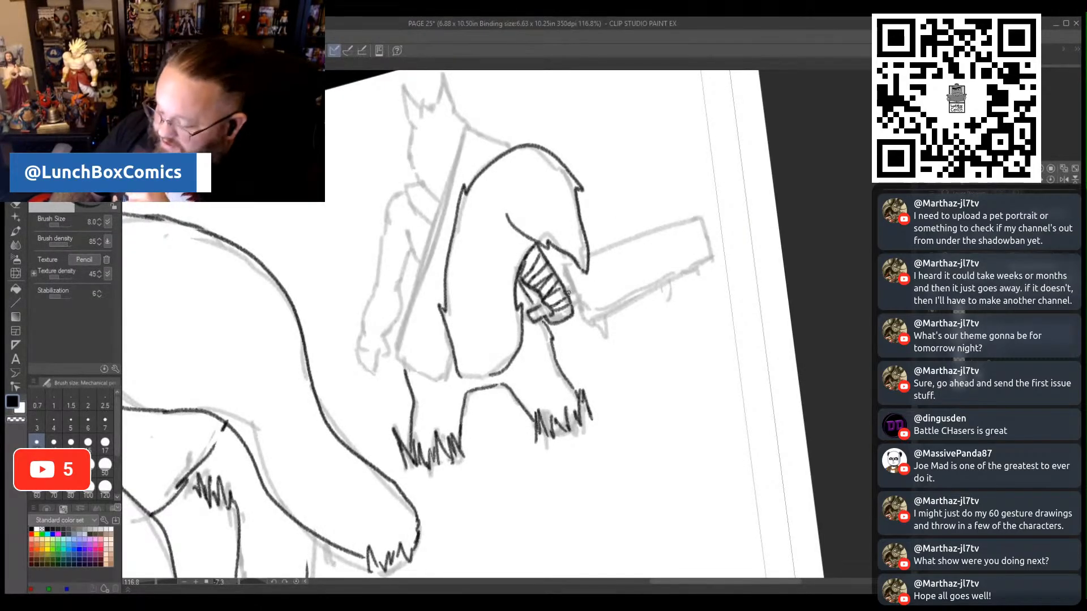
drag(571, 277, 566, 265)
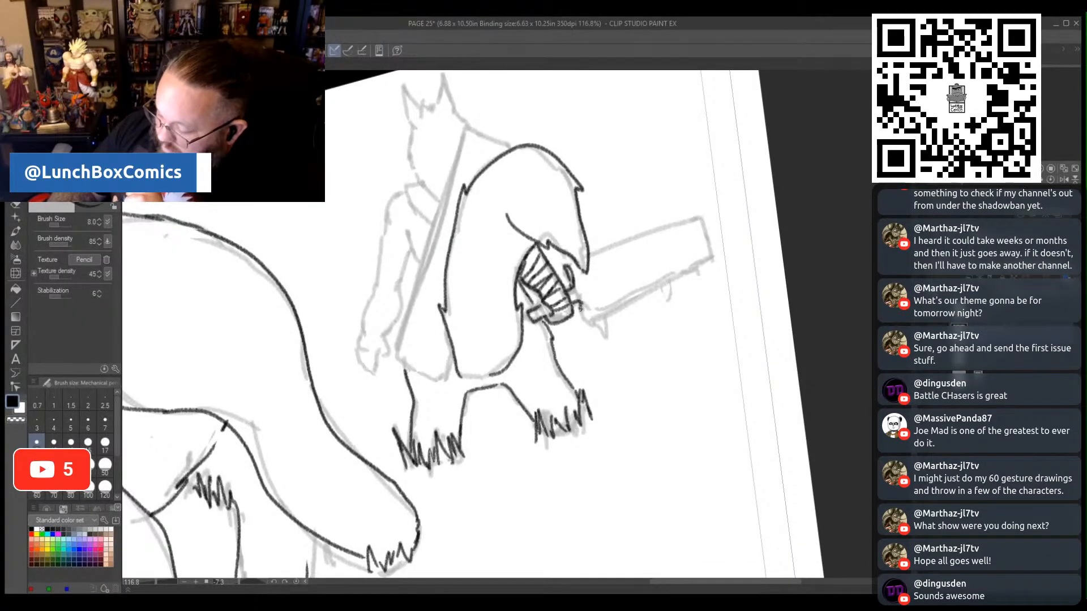
- Pencil the swordsman's broad sword blade, adding drips along its lower edge and closing the tip and straight upper edge
mouse_move(594, 326)
mouse_down()
mouse_move(604, 339)
mouse_move(711, 256)
mouse_up()
mouse_move(582, 298)
mouse_down()
mouse_move(590, 310)
mouse_move(616, 306)
mouse_move(707, 256)
mouse_up()
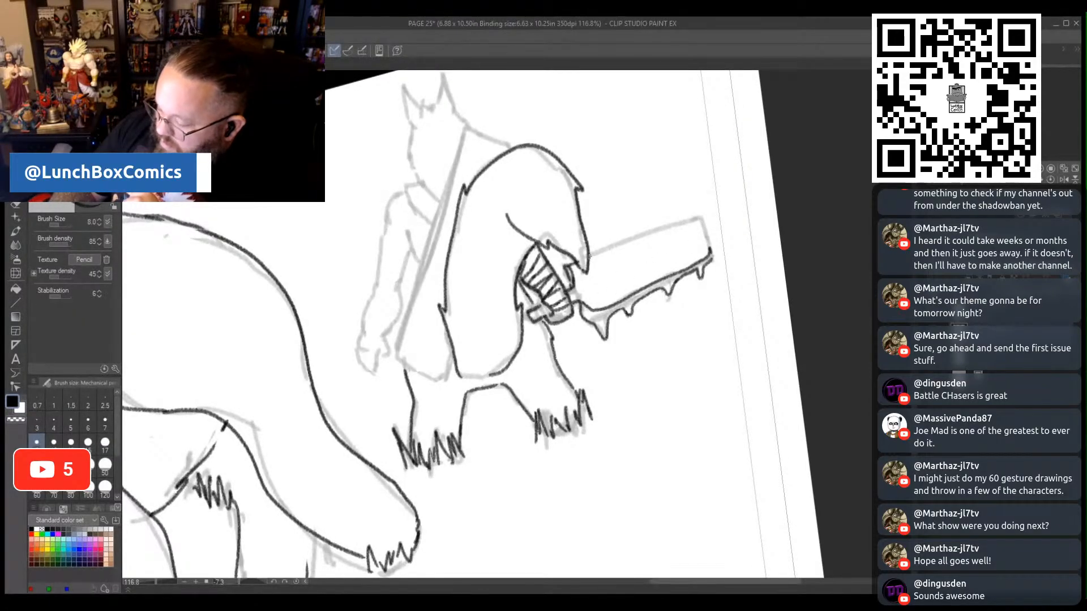
mouse_move(586, 256)
mouse_down()
mouse_move(701, 219)
mouse_move(710, 255)
mouse_up()
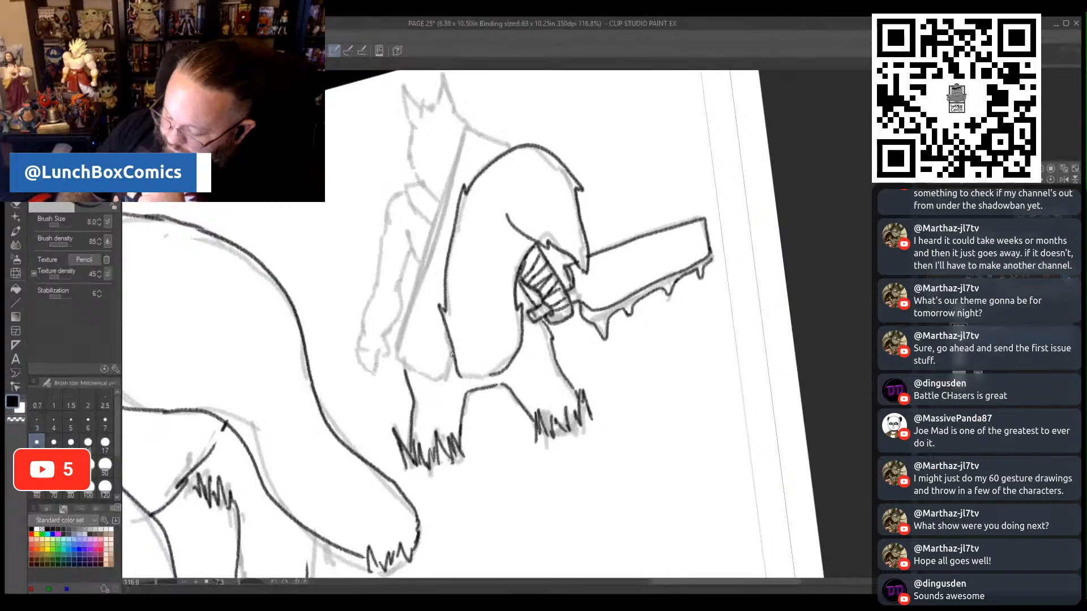
- Pencil the long straight garment edge beside the swordsman's cloak, the furry collar strip at his shoulder, and the empty arm's forearm wraps
mouse_move(454, 352)
mouse_down()
mouse_move(433, 379)
mouse_move(396, 361)
mouse_move(399, 342)
mouse_move(393, 356)
mouse_move(462, 133)
mouse_move(512, 146)
mouse_up()
mouse_move(440, 201)
mouse_down()
mouse_move(416, 182)
mouse_move(402, 189)
mouse_move(427, 215)
mouse_move(430, 198)
mouse_move(412, 187)
mouse_move(417, 204)
mouse_move(434, 207)
mouse_move(402, 191)
mouse_move(388, 216)
mouse_up()
drag(364, 332, 373, 284)
mouse_move(384, 335)
mouse_down()
mouse_move(394, 286)
mouse_move(364, 329)
mouse_move(378, 331)
mouse_move(369, 325)
mouse_move(387, 326)
mouse_move(368, 311)
mouse_move(397, 316)
mouse_move(368, 297)
mouse_move(392, 296)
mouse_up()
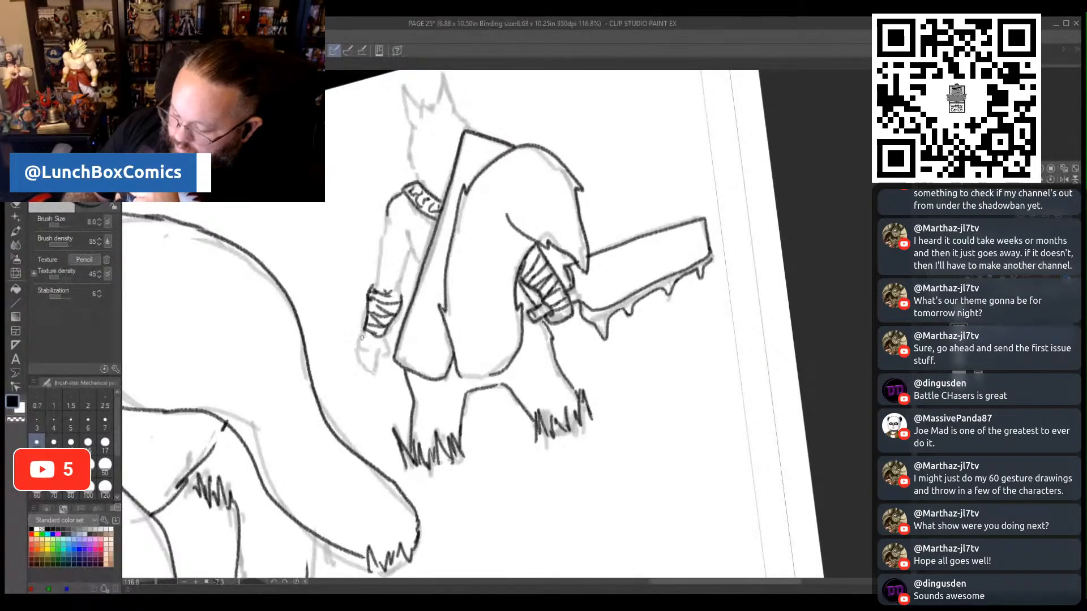
- Pencil the swordsman's empty hanging hand and both edges of the arm from the forearm wraps up to the shoulder
mouse_move(360, 335)
mouse_down()
mouse_move(377, 357)
mouse_move(360, 330)
mouse_move(365, 365)
mouse_move(382, 342)
mouse_move(391, 347)
mouse_move(374, 374)
mouse_move(365, 354)
mouse_up()
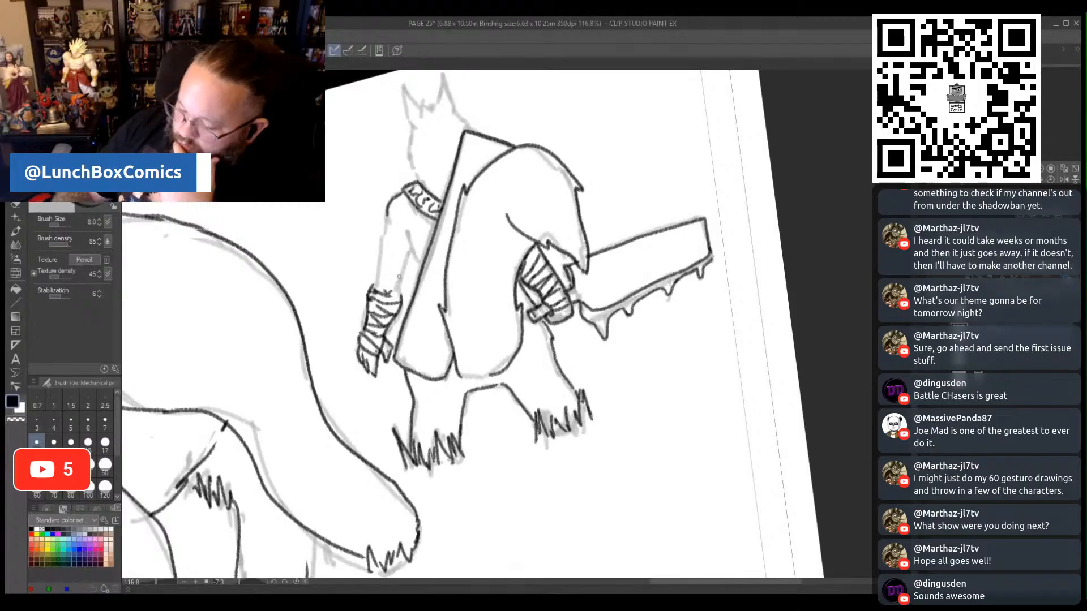
drag(403, 277, 405, 224)
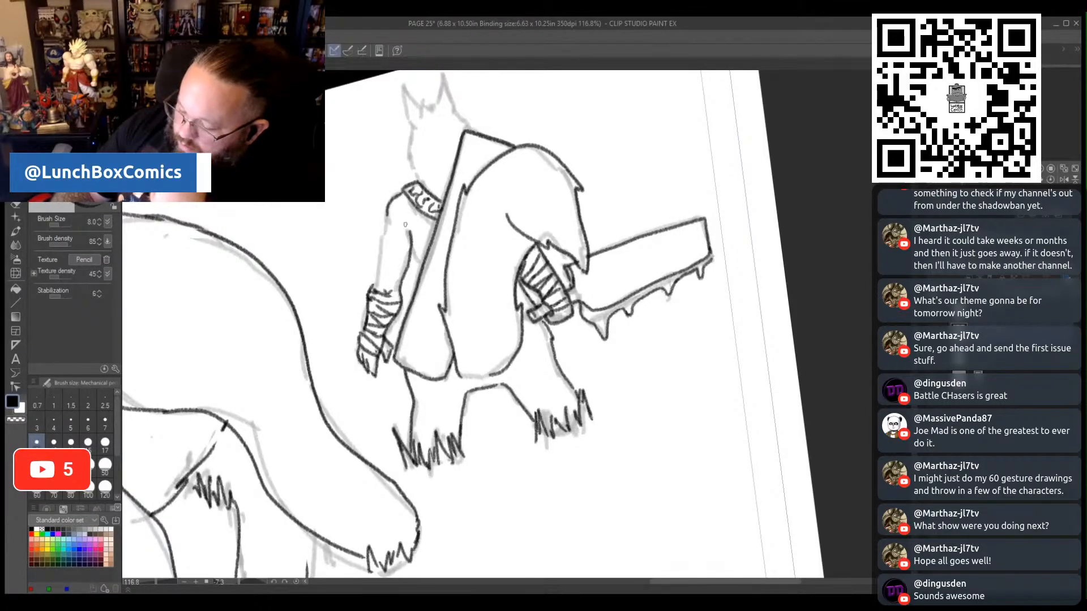
drag(375, 291, 390, 211)
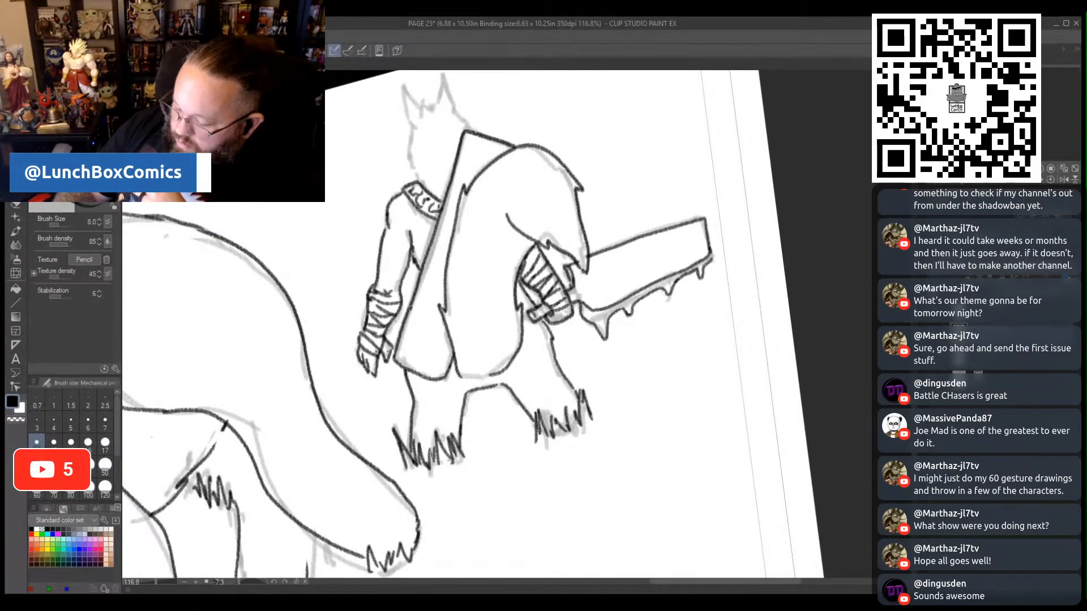
drag(410, 307, 414, 282)
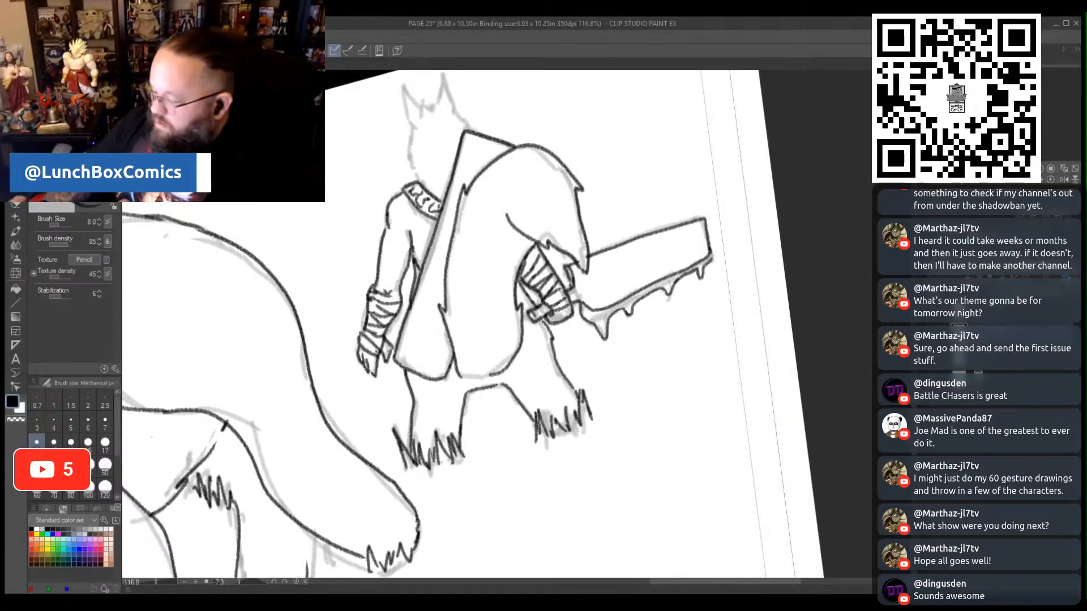
- Pencil the small swordsman's head, tracing the face and neck contours and the two pointed ears
scroll(426, 263, up, 3)
scroll(755, 386, up, 2)
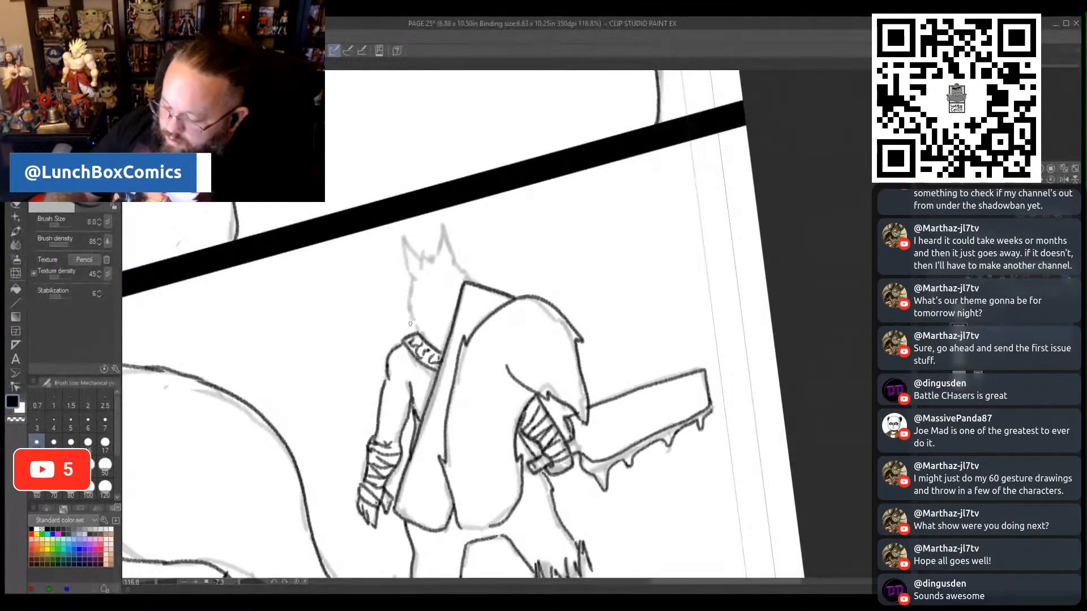
drag(410, 285, 407, 311)
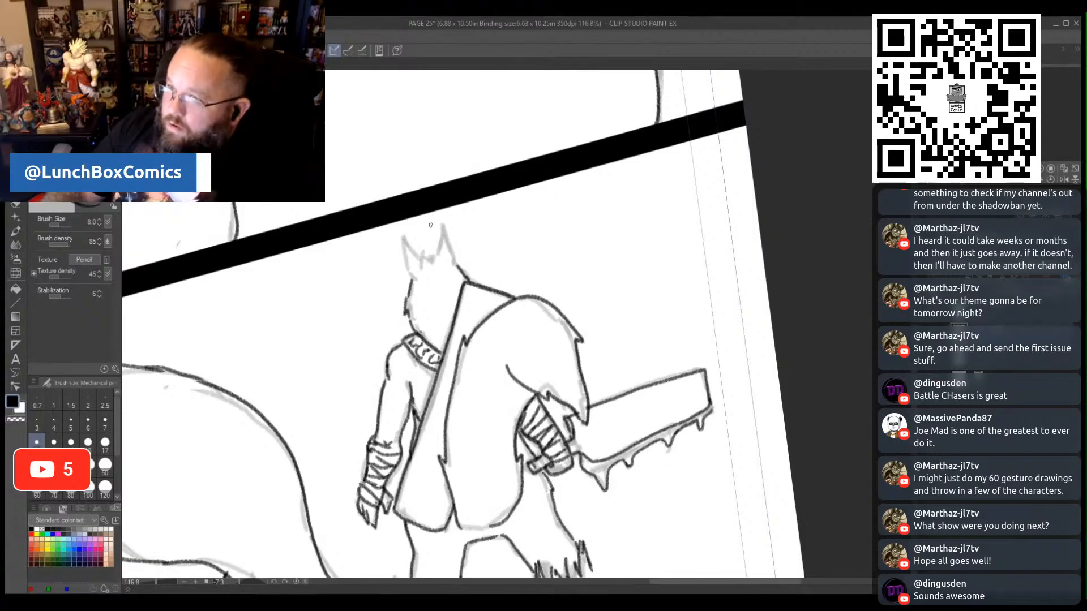
mouse_move(438, 257)
mouse_down()
mouse_move(441, 222)
mouse_move(453, 250)
mouse_move(429, 256)
mouse_move(405, 241)
mouse_move(414, 278)
mouse_up()
- Lasso the small swordsman, scale him down to 68% within the lower panel, and clear the selection
drag(157, 583, 146, 585)
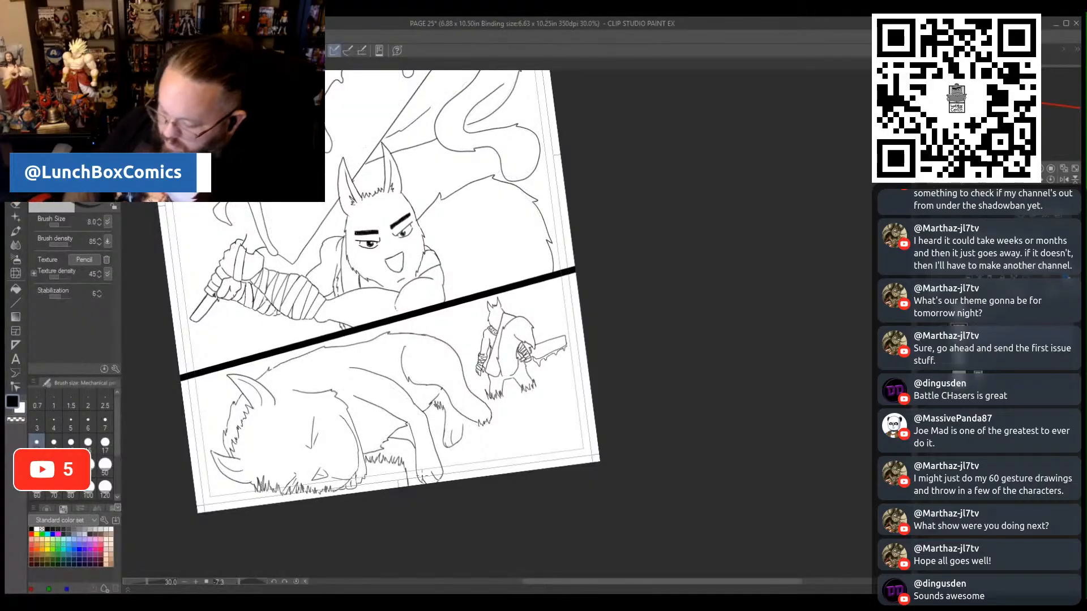
key(m)
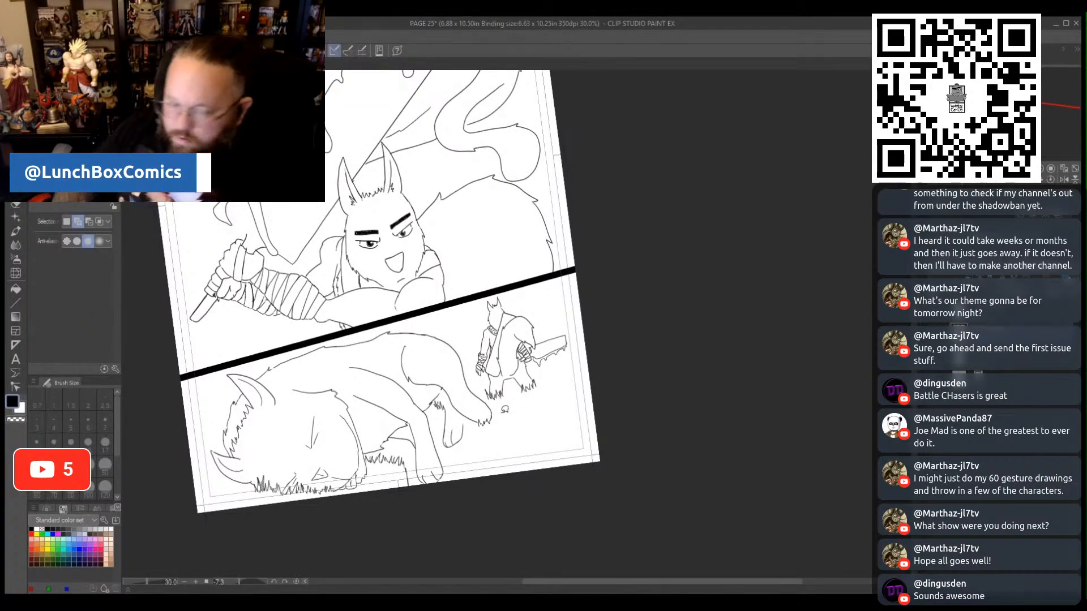
mouse_move(572, 368)
mouse_down()
mouse_move(557, 389)
mouse_move(492, 397)
mouse_move(466, 338)
mouse_move(478, 306)
mouse_move(509, 287)
mouse_move(565, 303)
mouse_move(591, 341)
mouse_move(579, 377)
mouse_up()
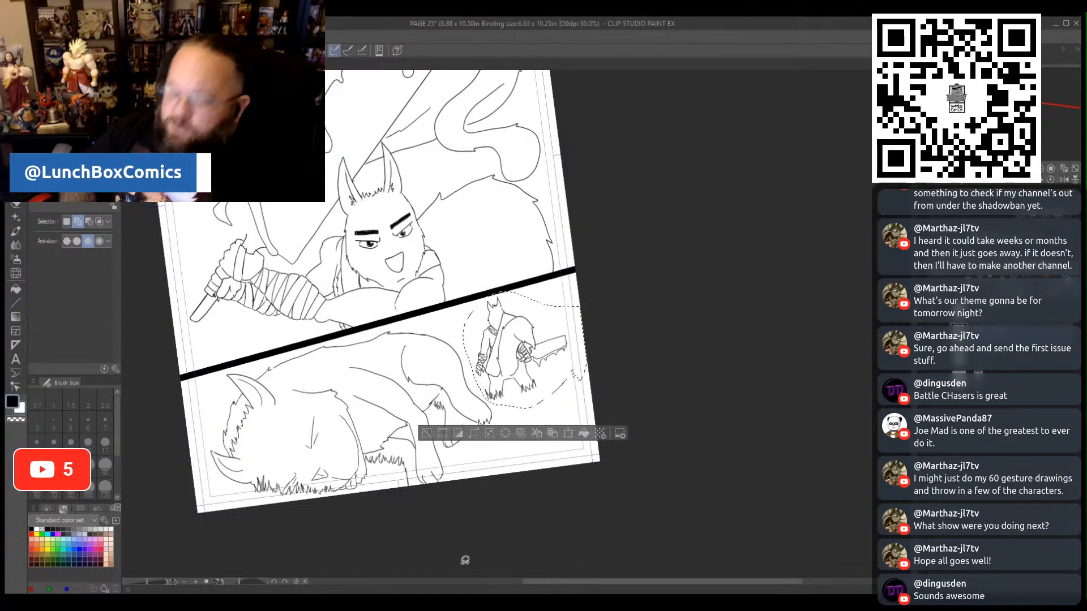
key(ctrl+t)
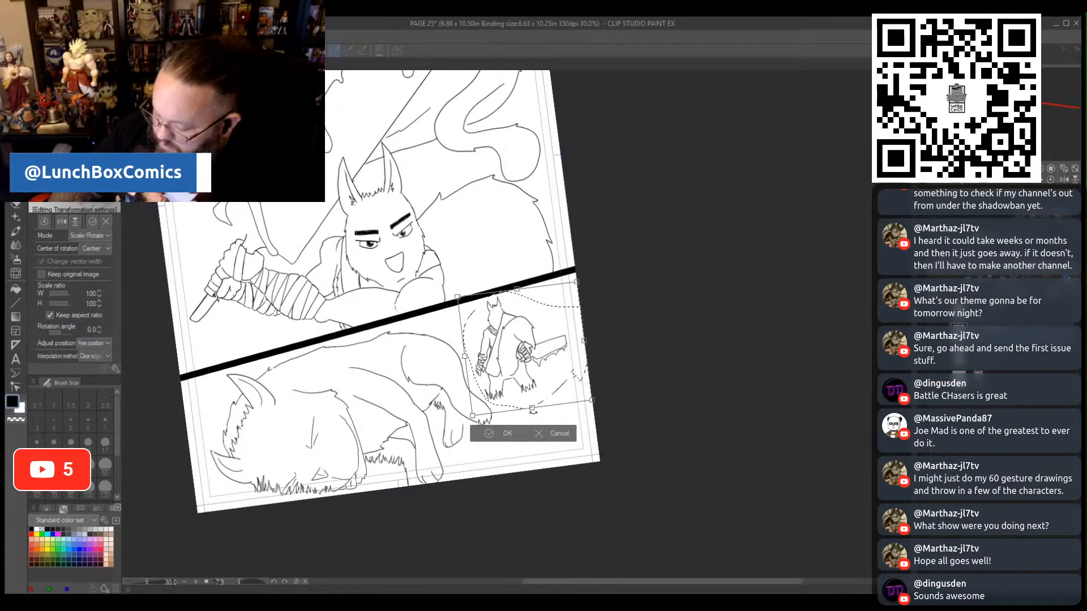
drag(576, 375, 527, 369)
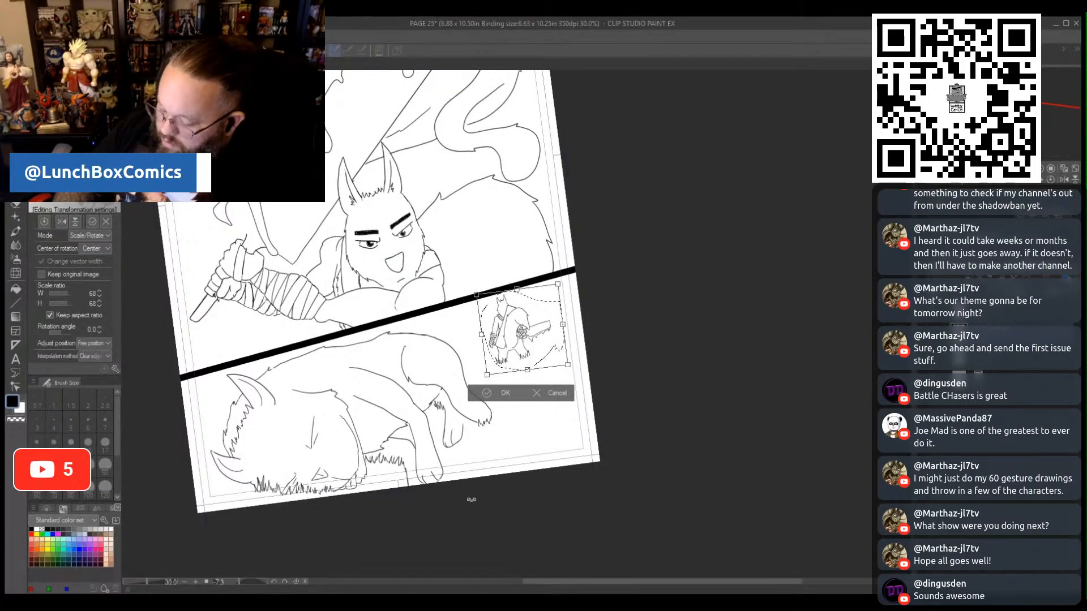
click(481, 395)
click(422, 392)
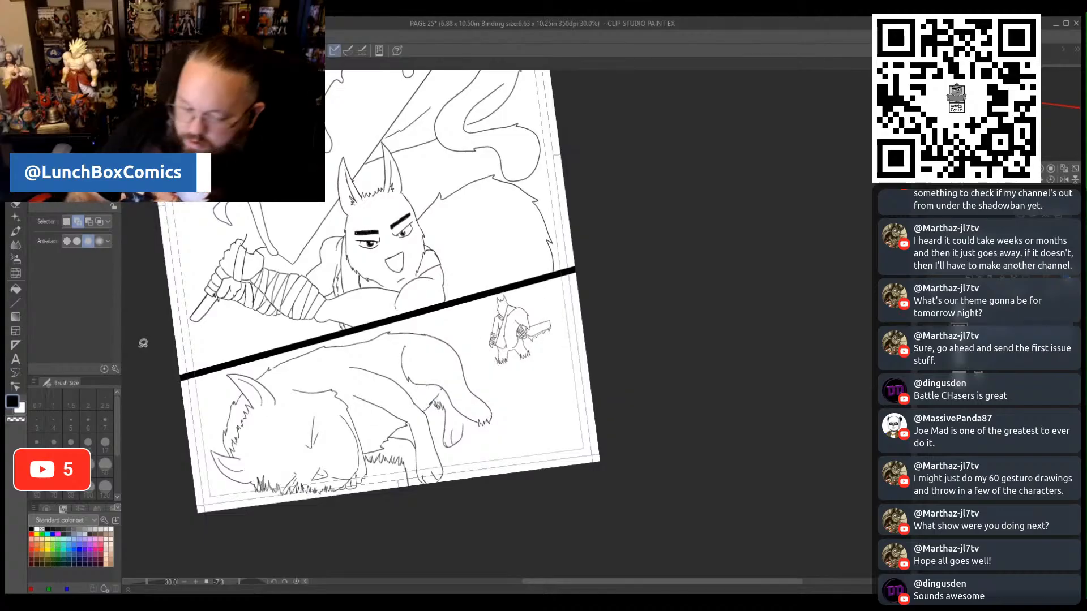
- Try a curled, wavy tail rising from the fallen beast's rump in pencil
key(p)
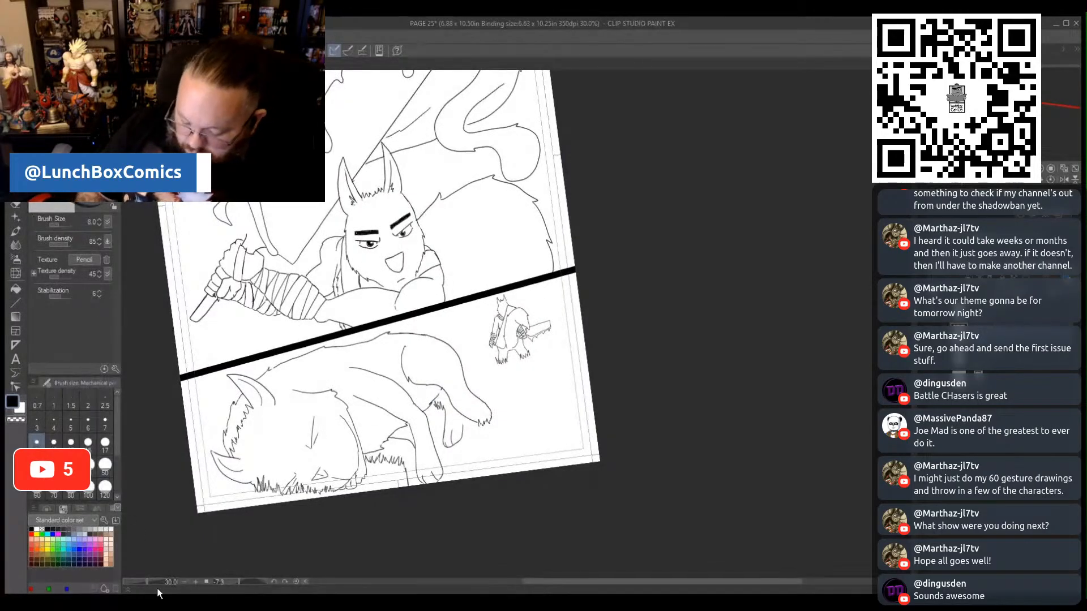
drag(147, 582, 152, 586)
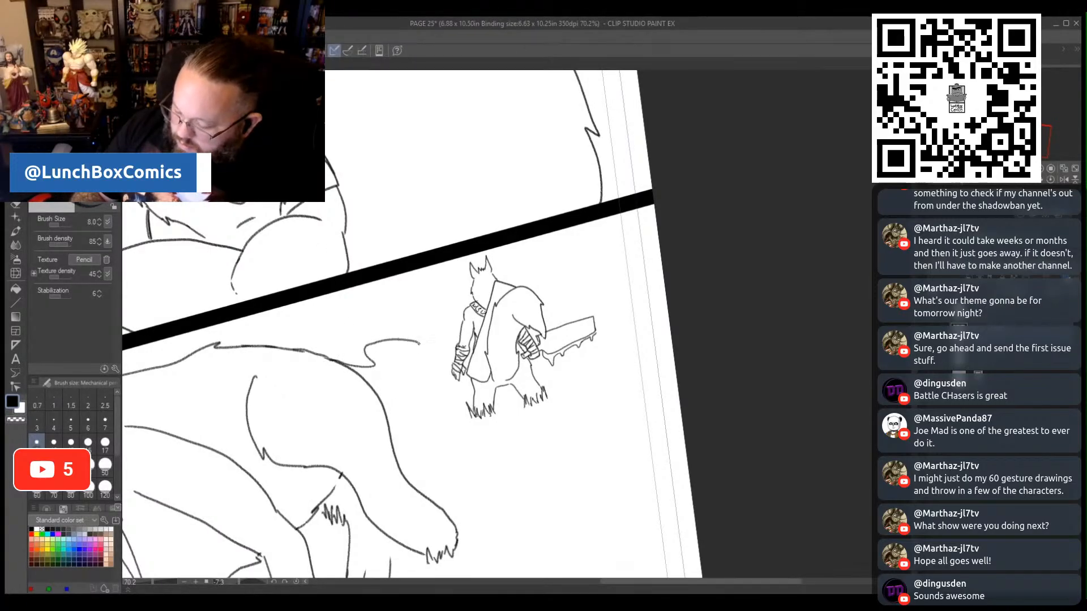
mouse_move(420, 343)
mouse_down()
mouse_move(386, 363)
mouse_move(379, 394)
mouse_up()
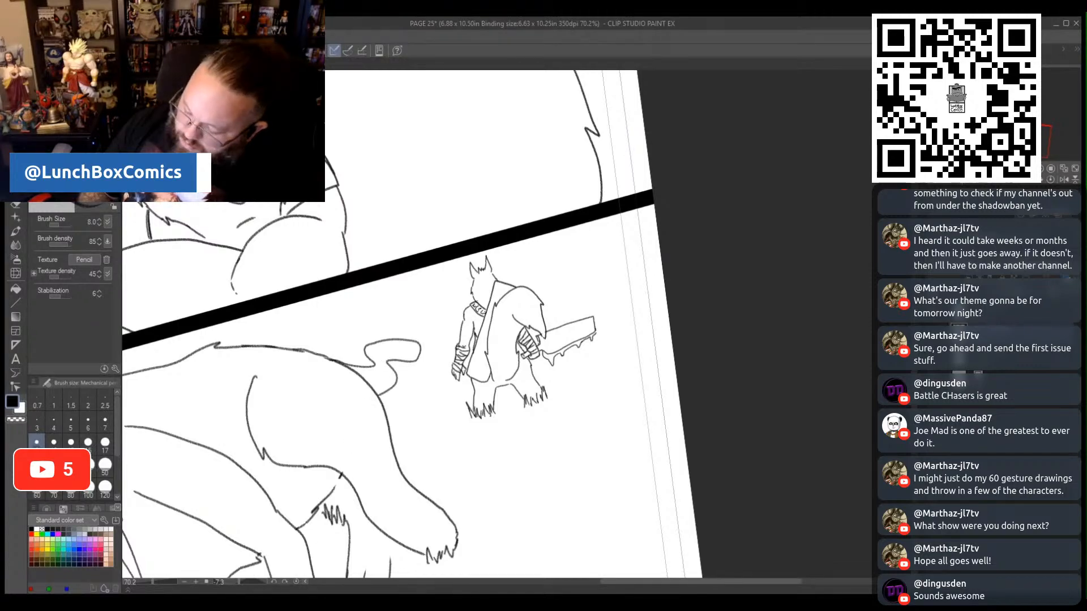
drag(153, 585, 148, 581)
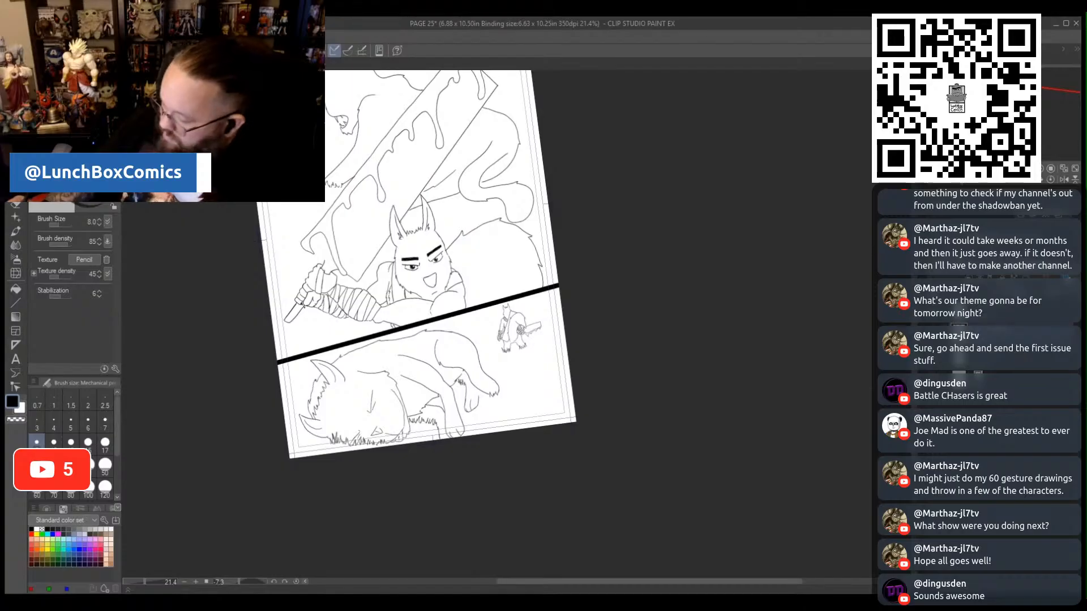
- Straighten the canvas view to 0 degrees rotation with the full page shown, and save page 25
scroll(488, 509, up, 2)
scroll(488, 509, up, 2)
scroll(488, 510, down, 1)
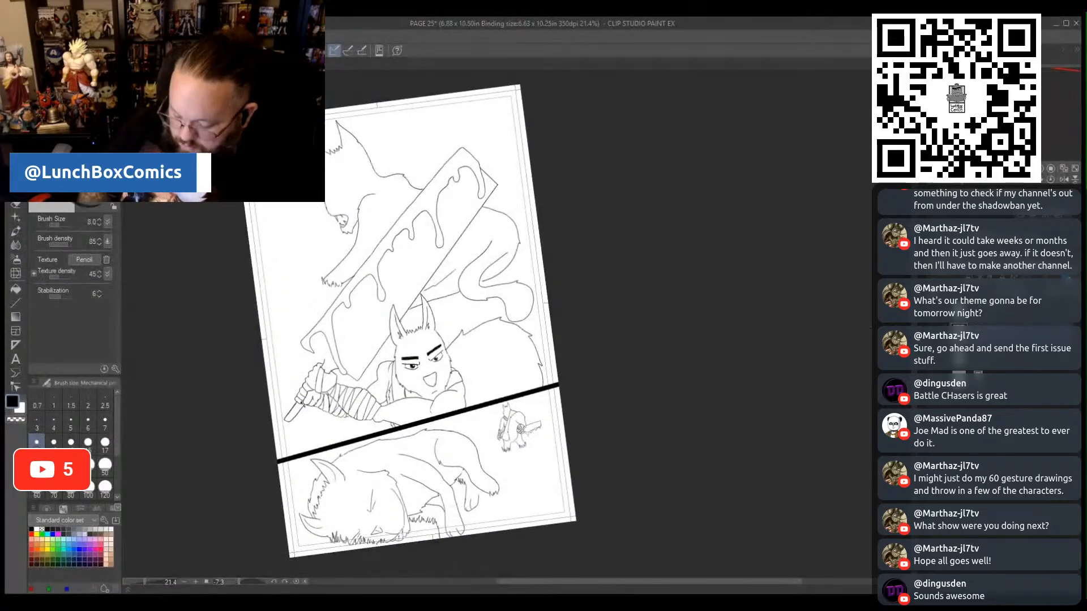
drag(239, 583, 240, 585)
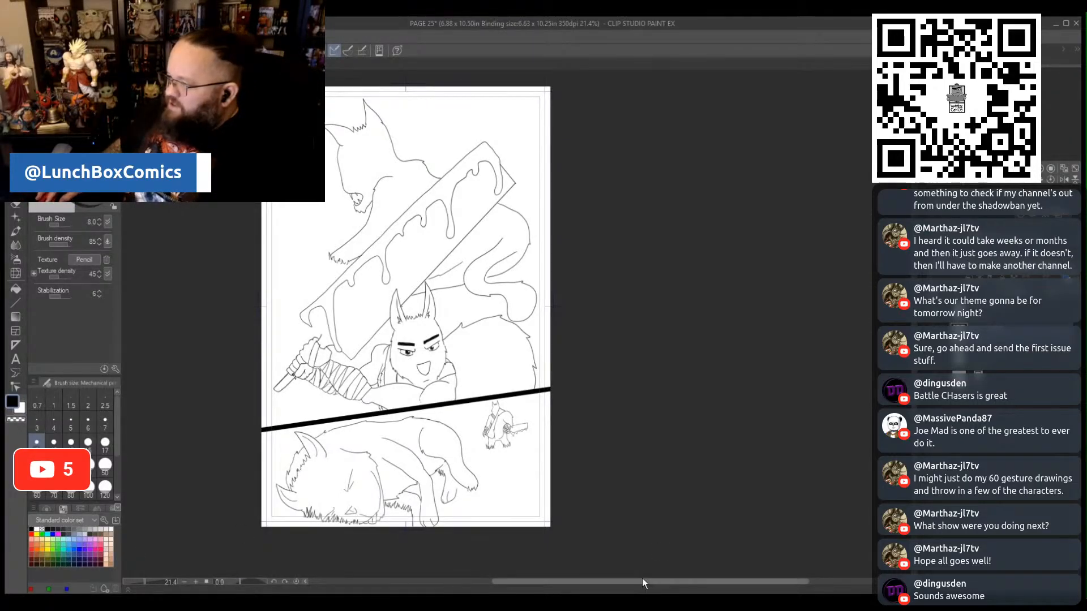
drag(642, 579, 571, 580)
scroll(672, 507, down, 1)
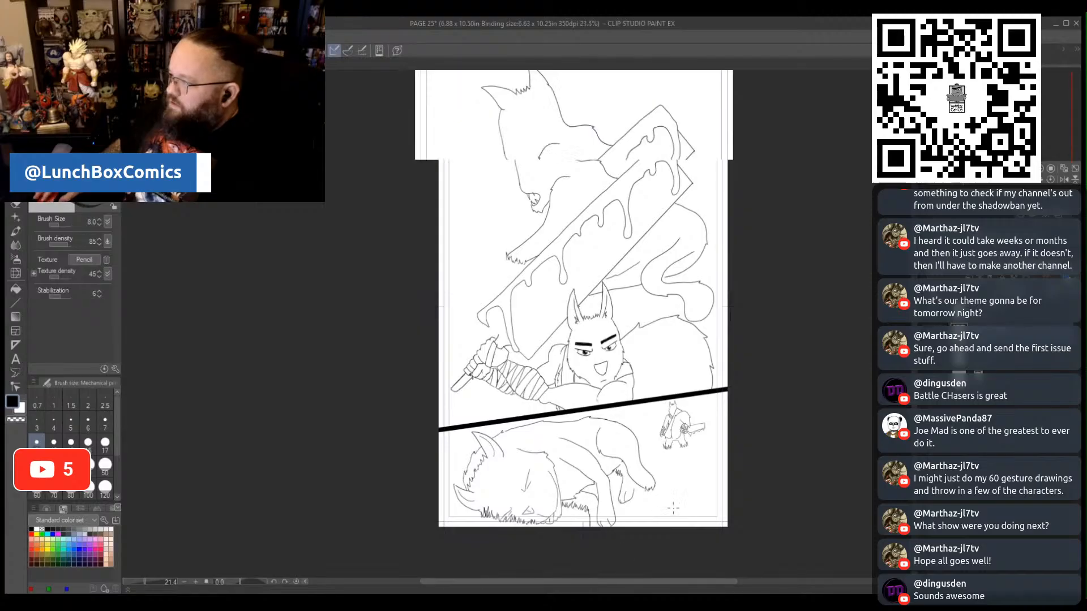
scroll(673, 507, down, 1)
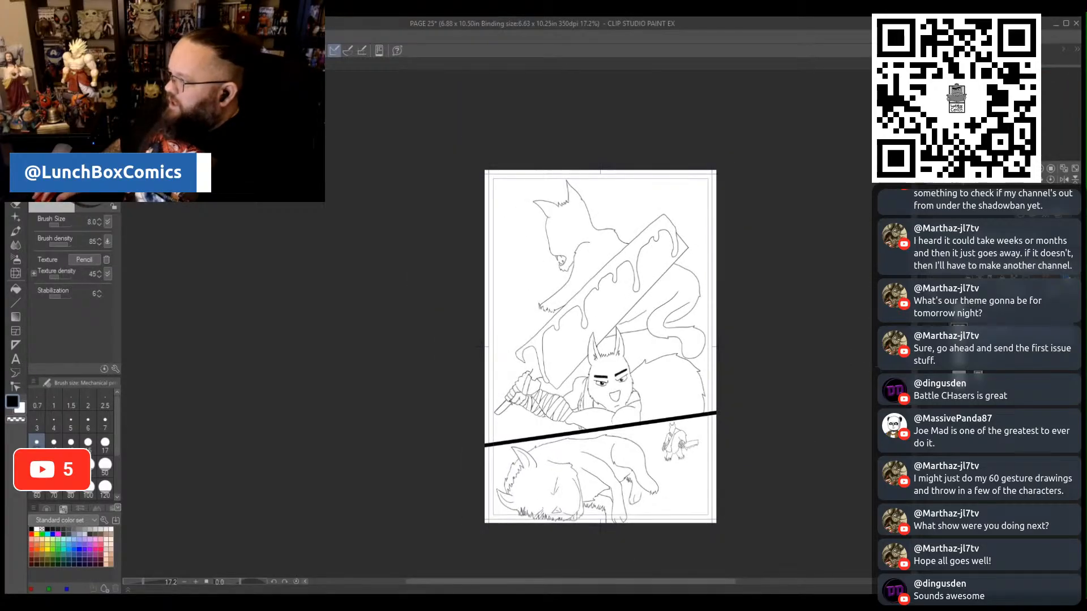
drag(908, 317, 908, 329)
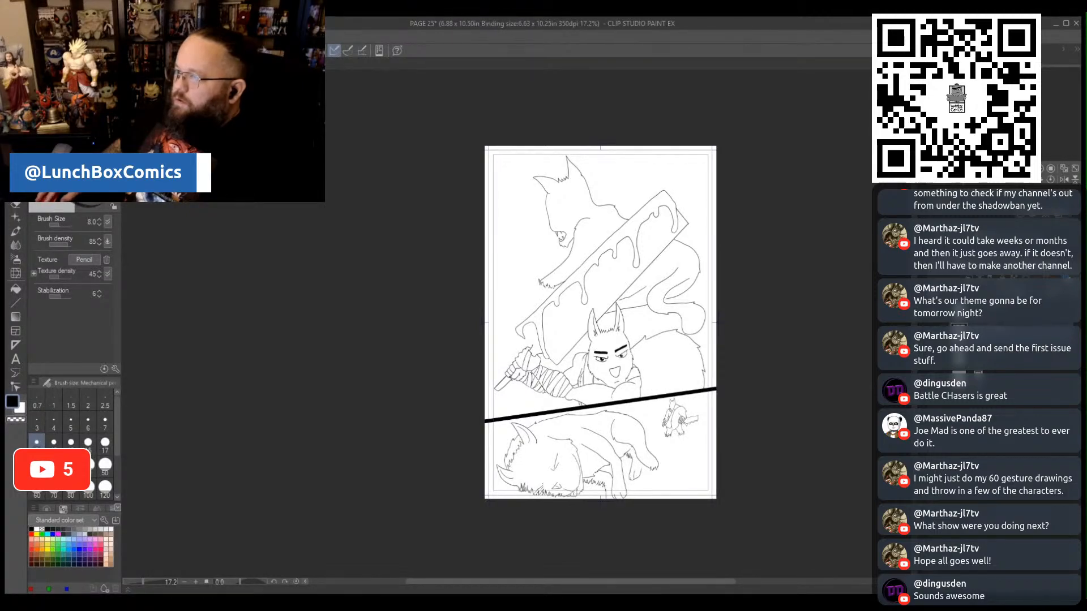
key(ctrl+s)
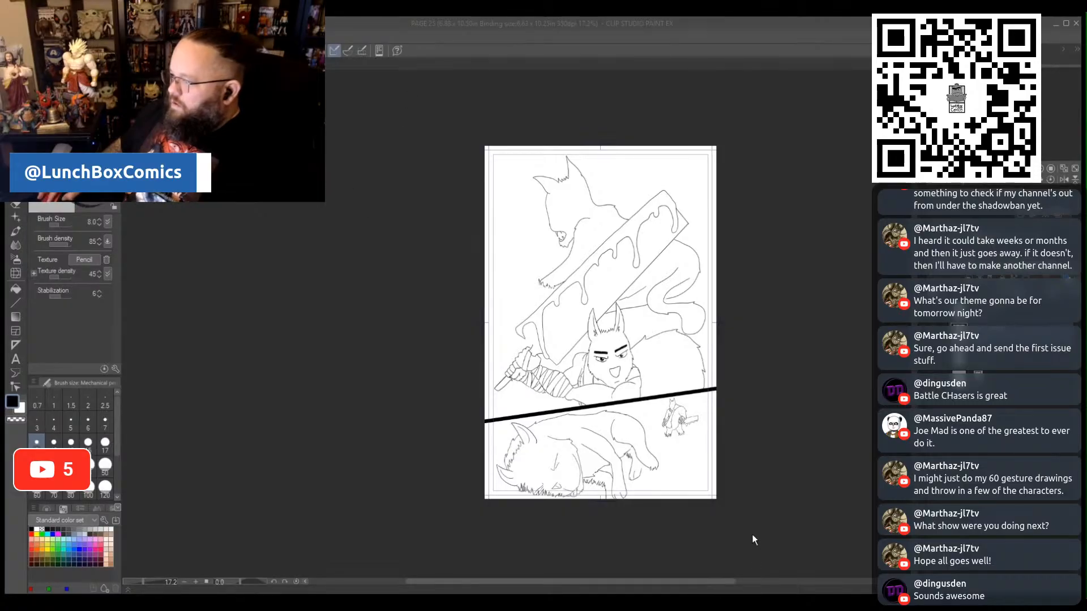
click(738, 321)
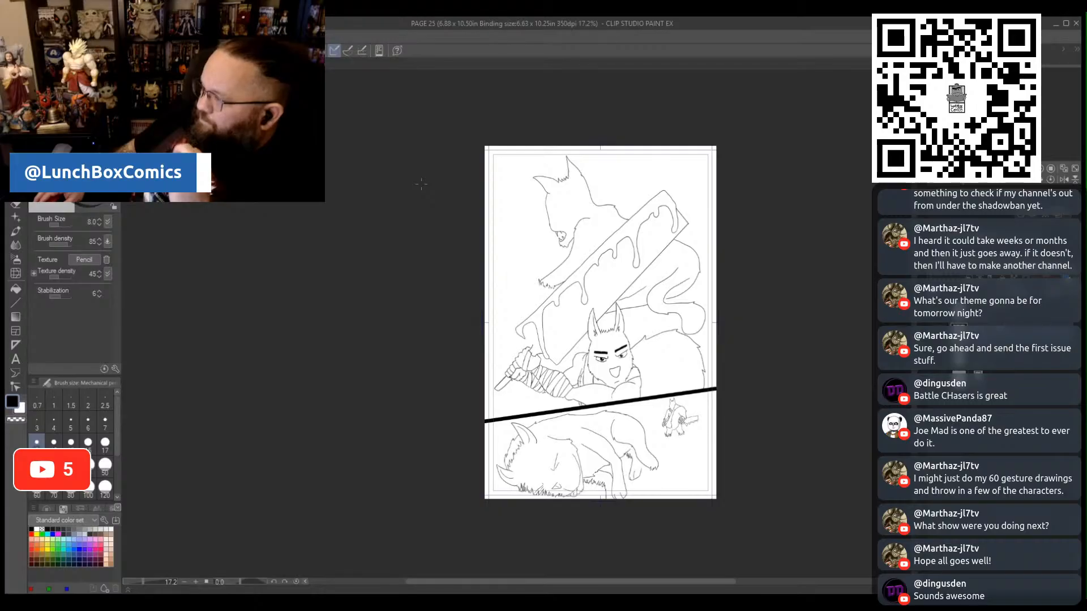
- Pencil the missing edge between the large sword's blade base and the gripping hand in the upper panel, and save the page
scroll(495, 265, up, 2)
scroll(533, 396, up, 3)
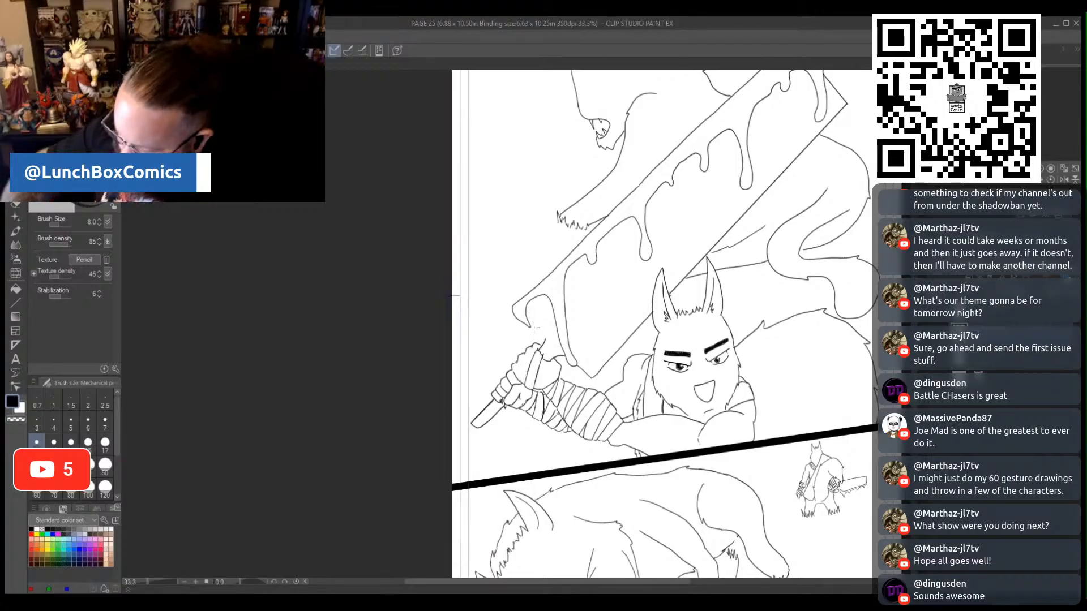
drag(528, 323, 539, 337)
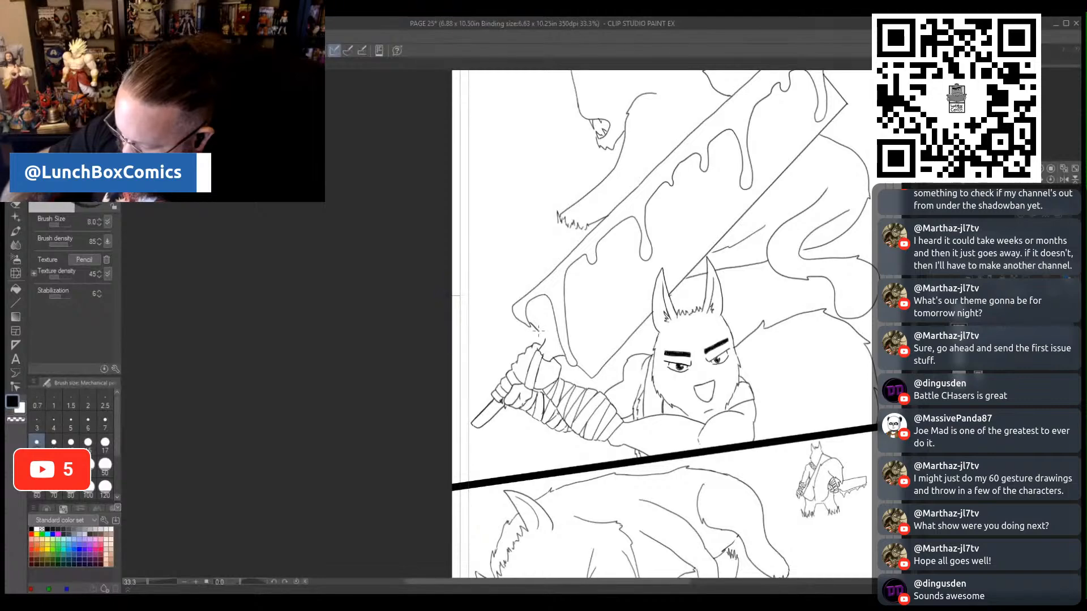
drag(538, 331, 546, 340)
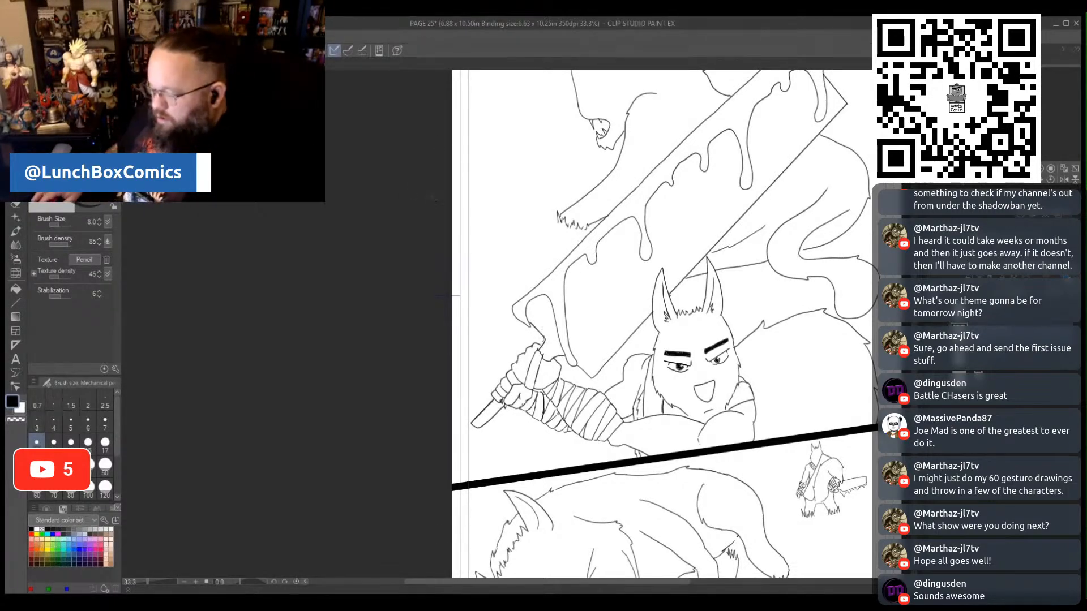
scroll(445, 161, down, 2)
scroll(445, 161, down, 1)
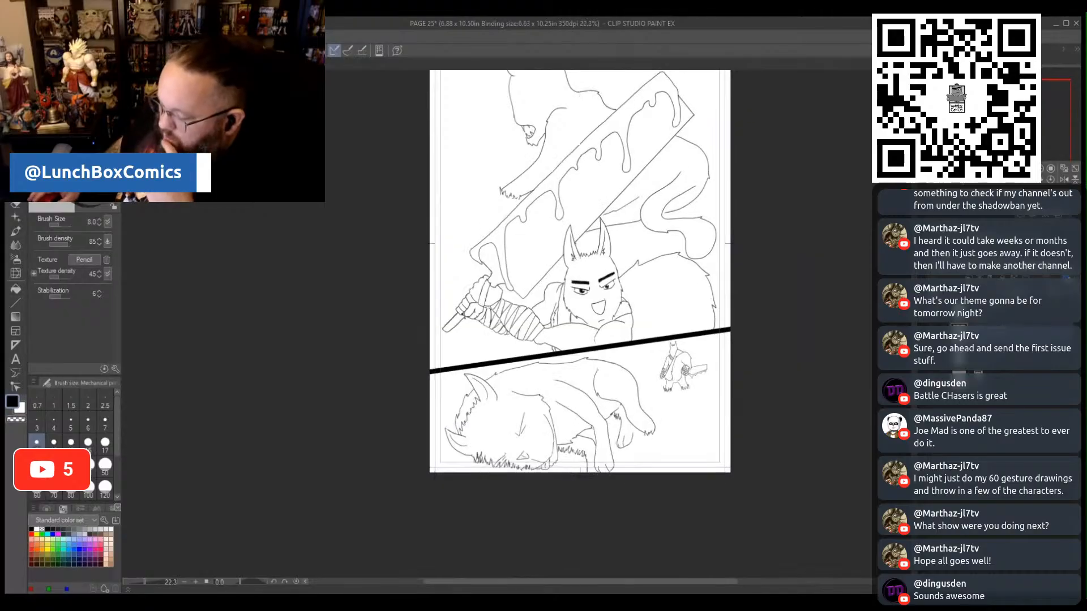
scroll(579, 322, up, 3)
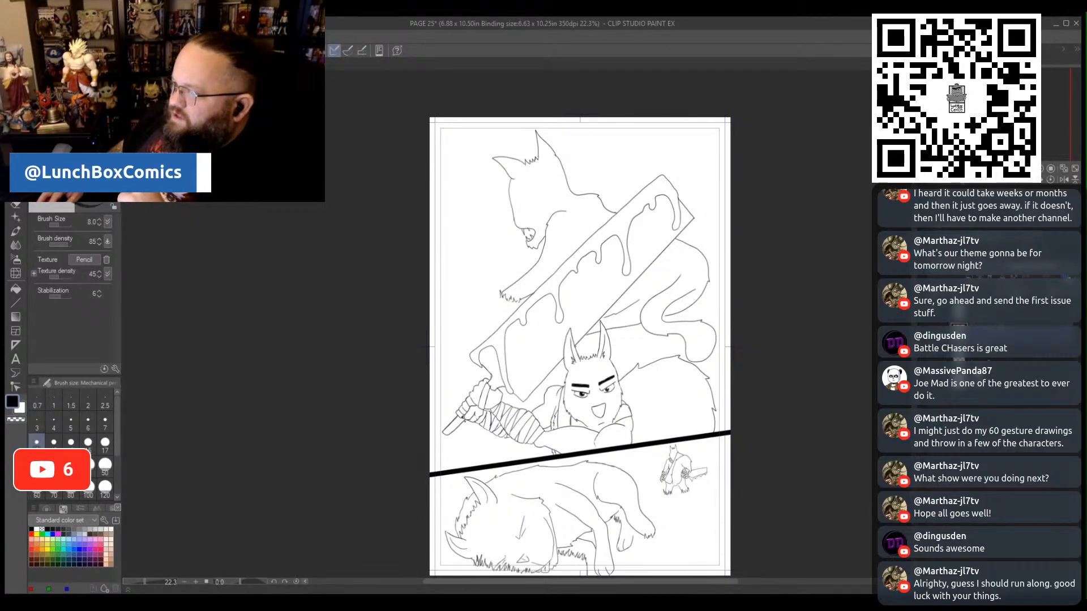
key(ctrl+s)
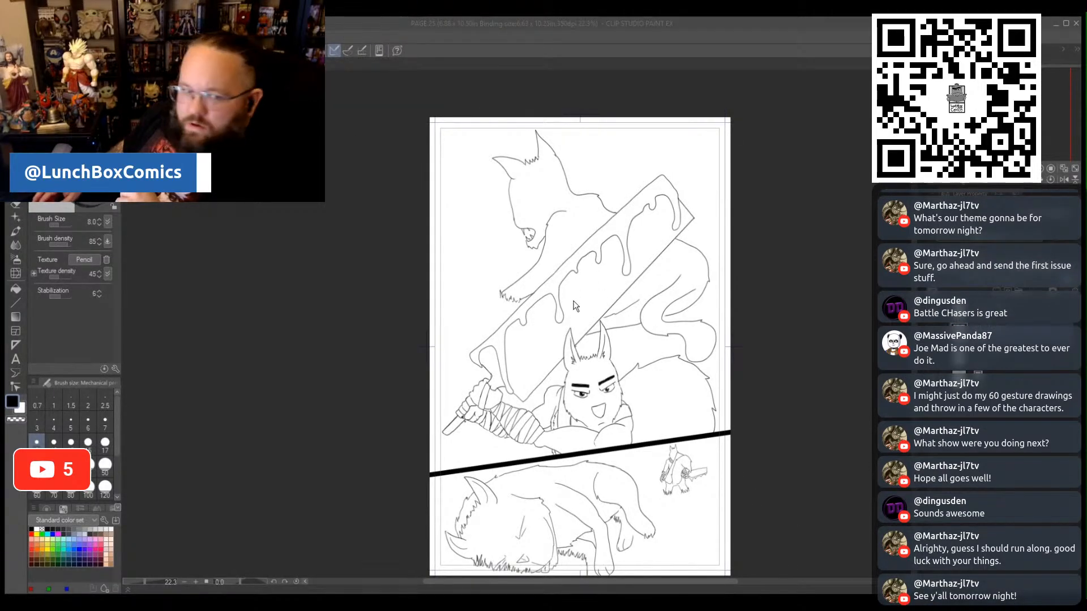
click(261, 258)
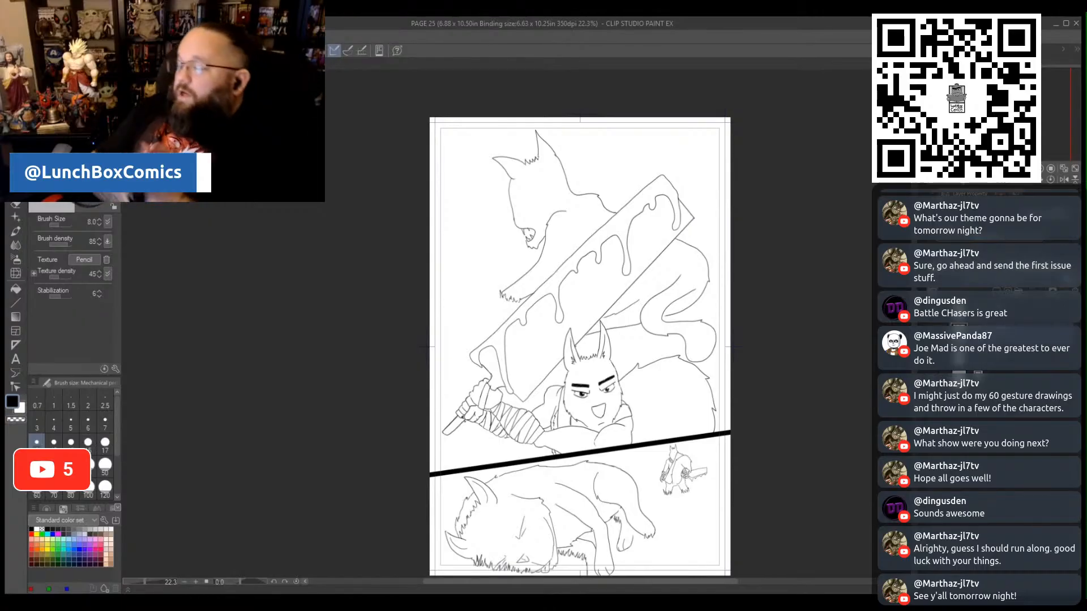